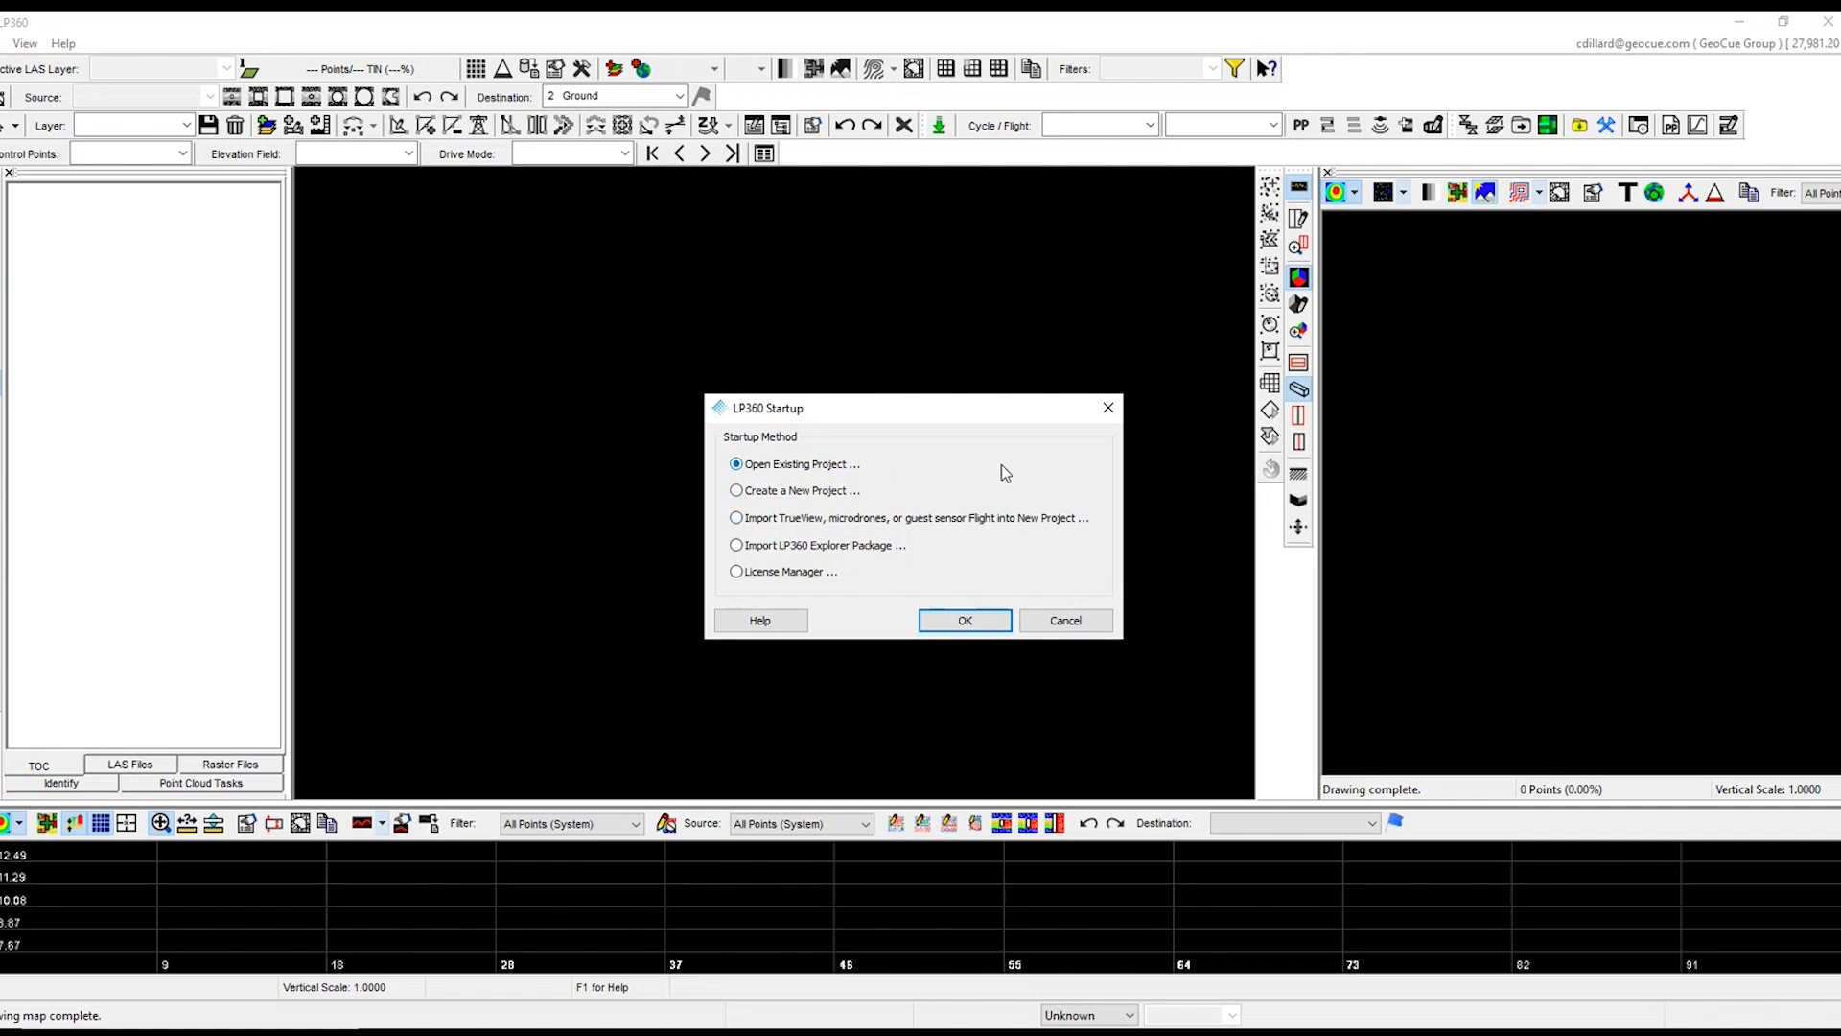
# Step: Start importing a guest sensor flight into a new LP360 project, choosing DJI L1 as the guest
pyautogui.click(767, 519)
pyautogui.click(964, 621)
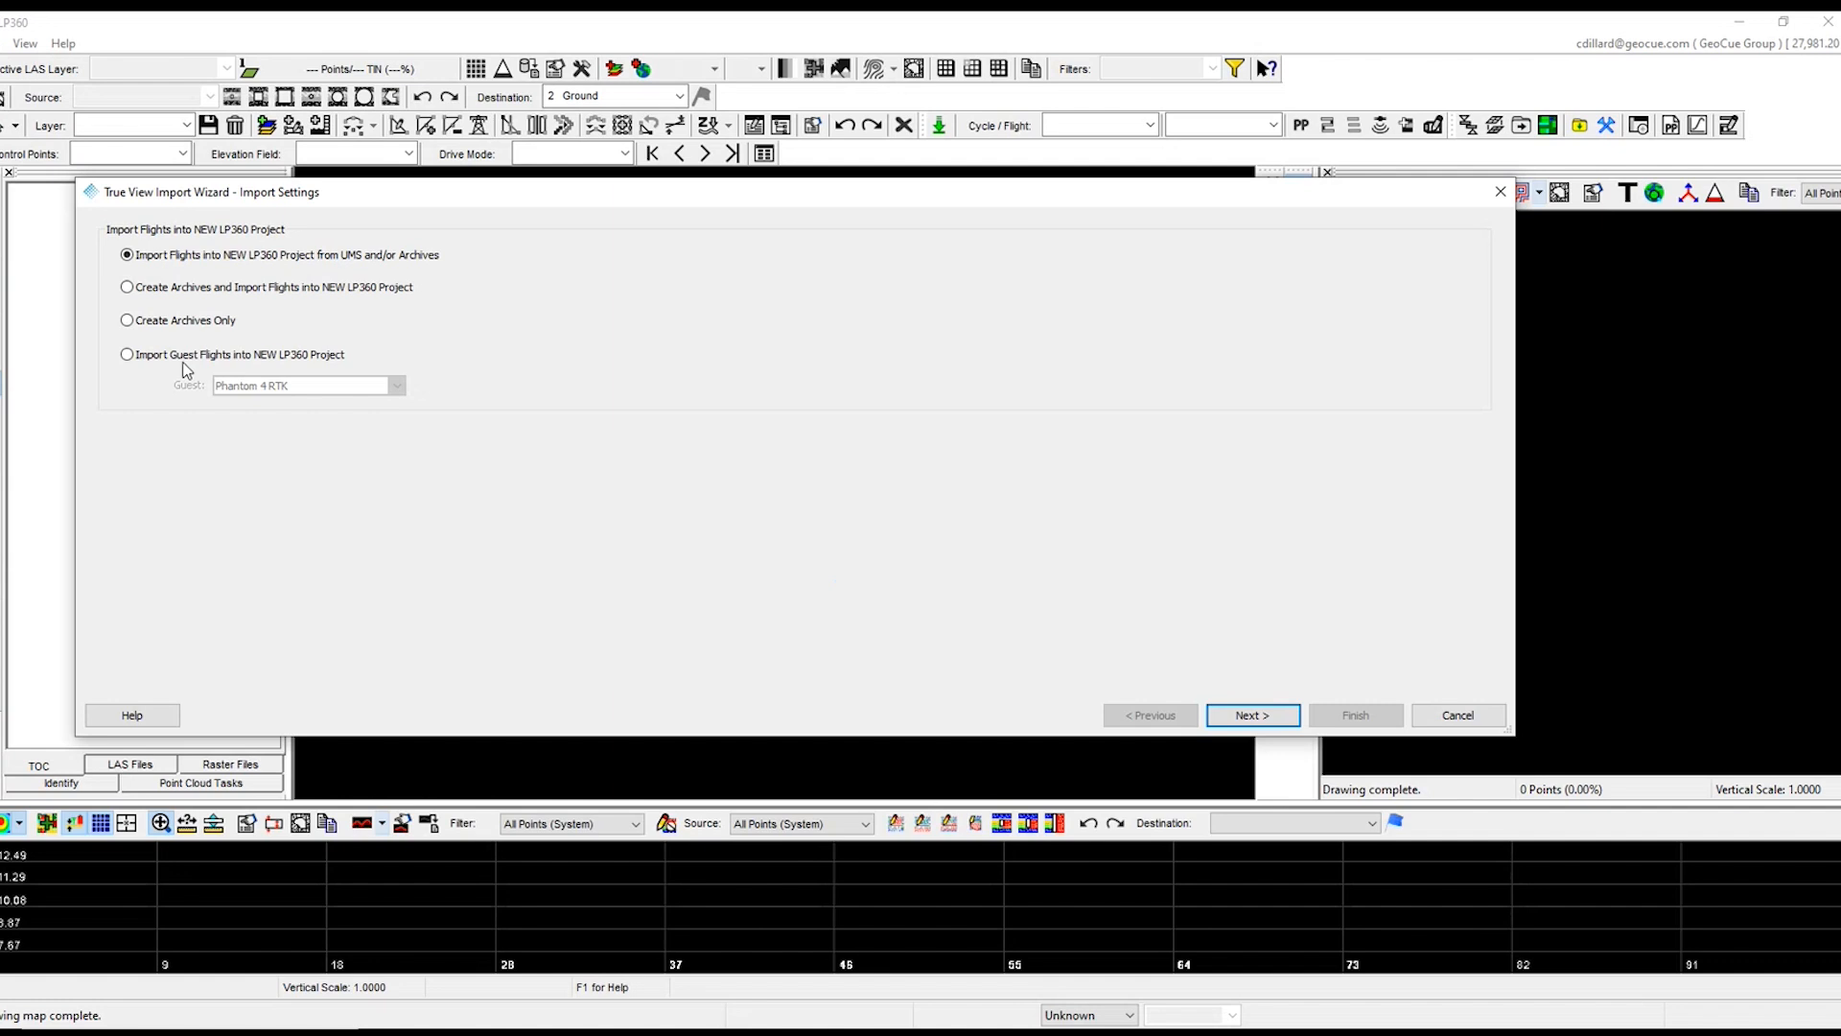
pyautogui.click(129, 357)
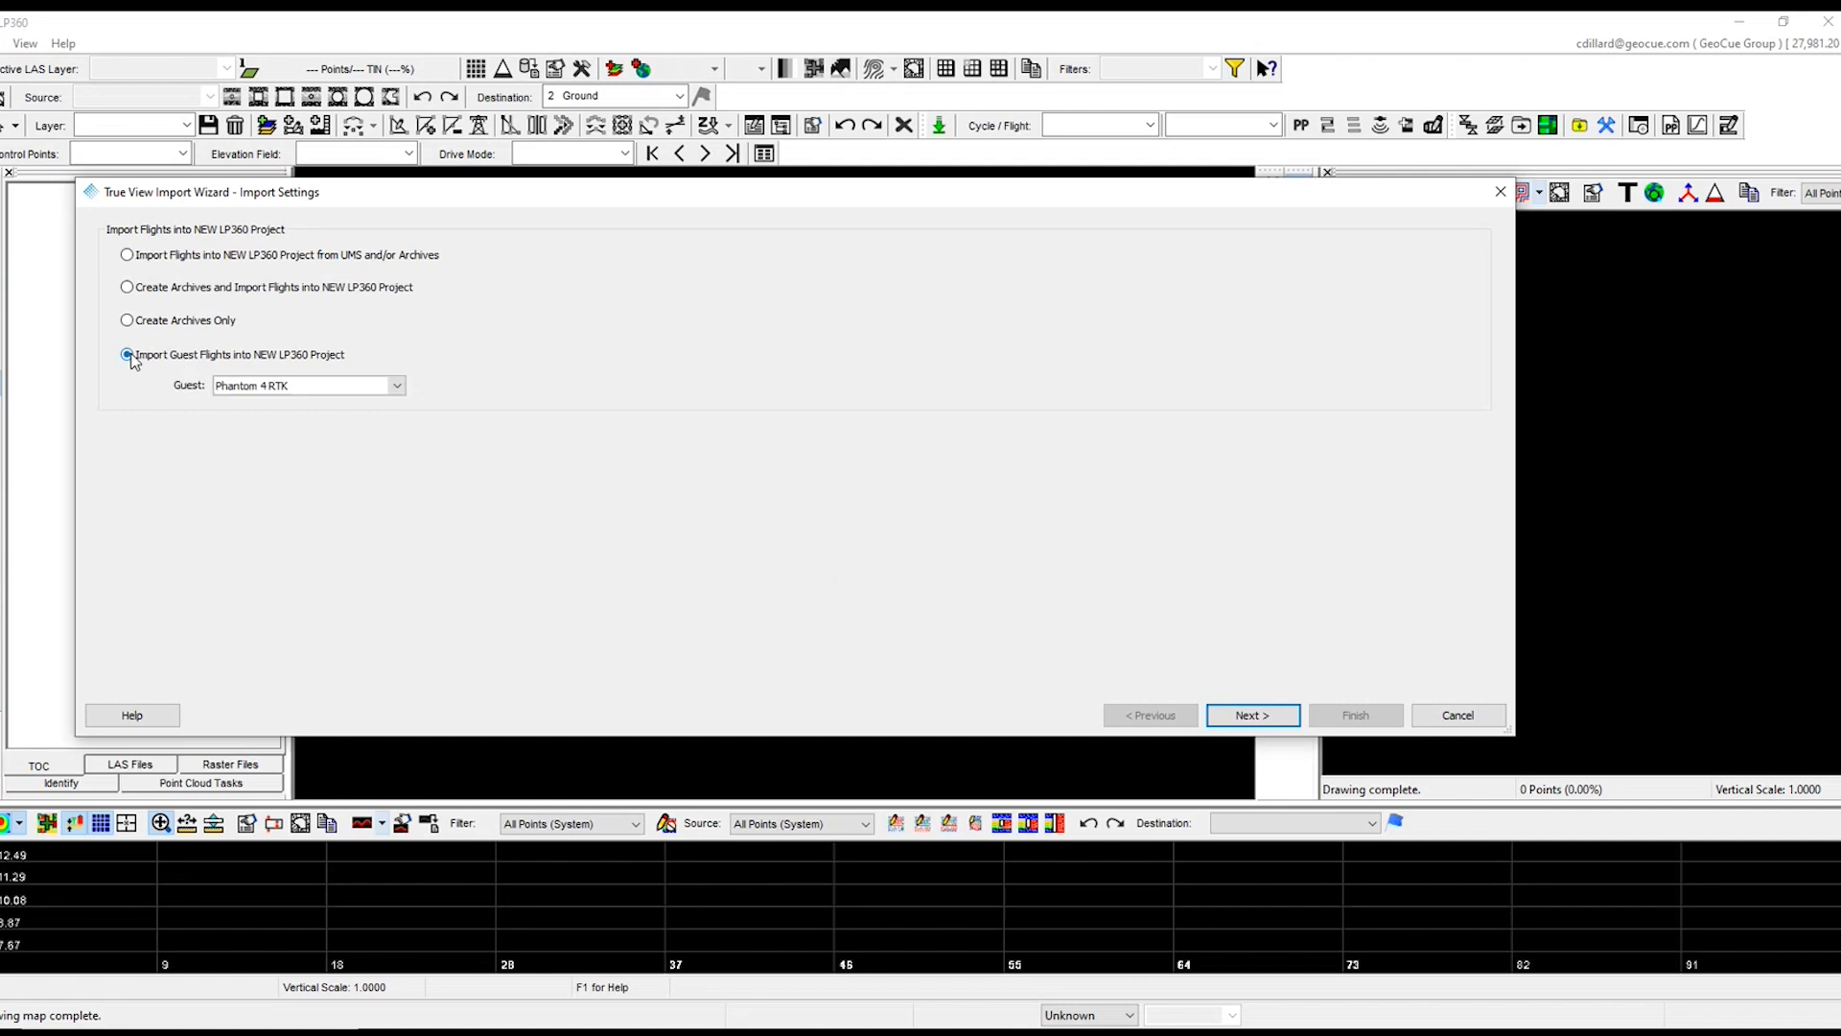
pyautogui.click(319, 388)
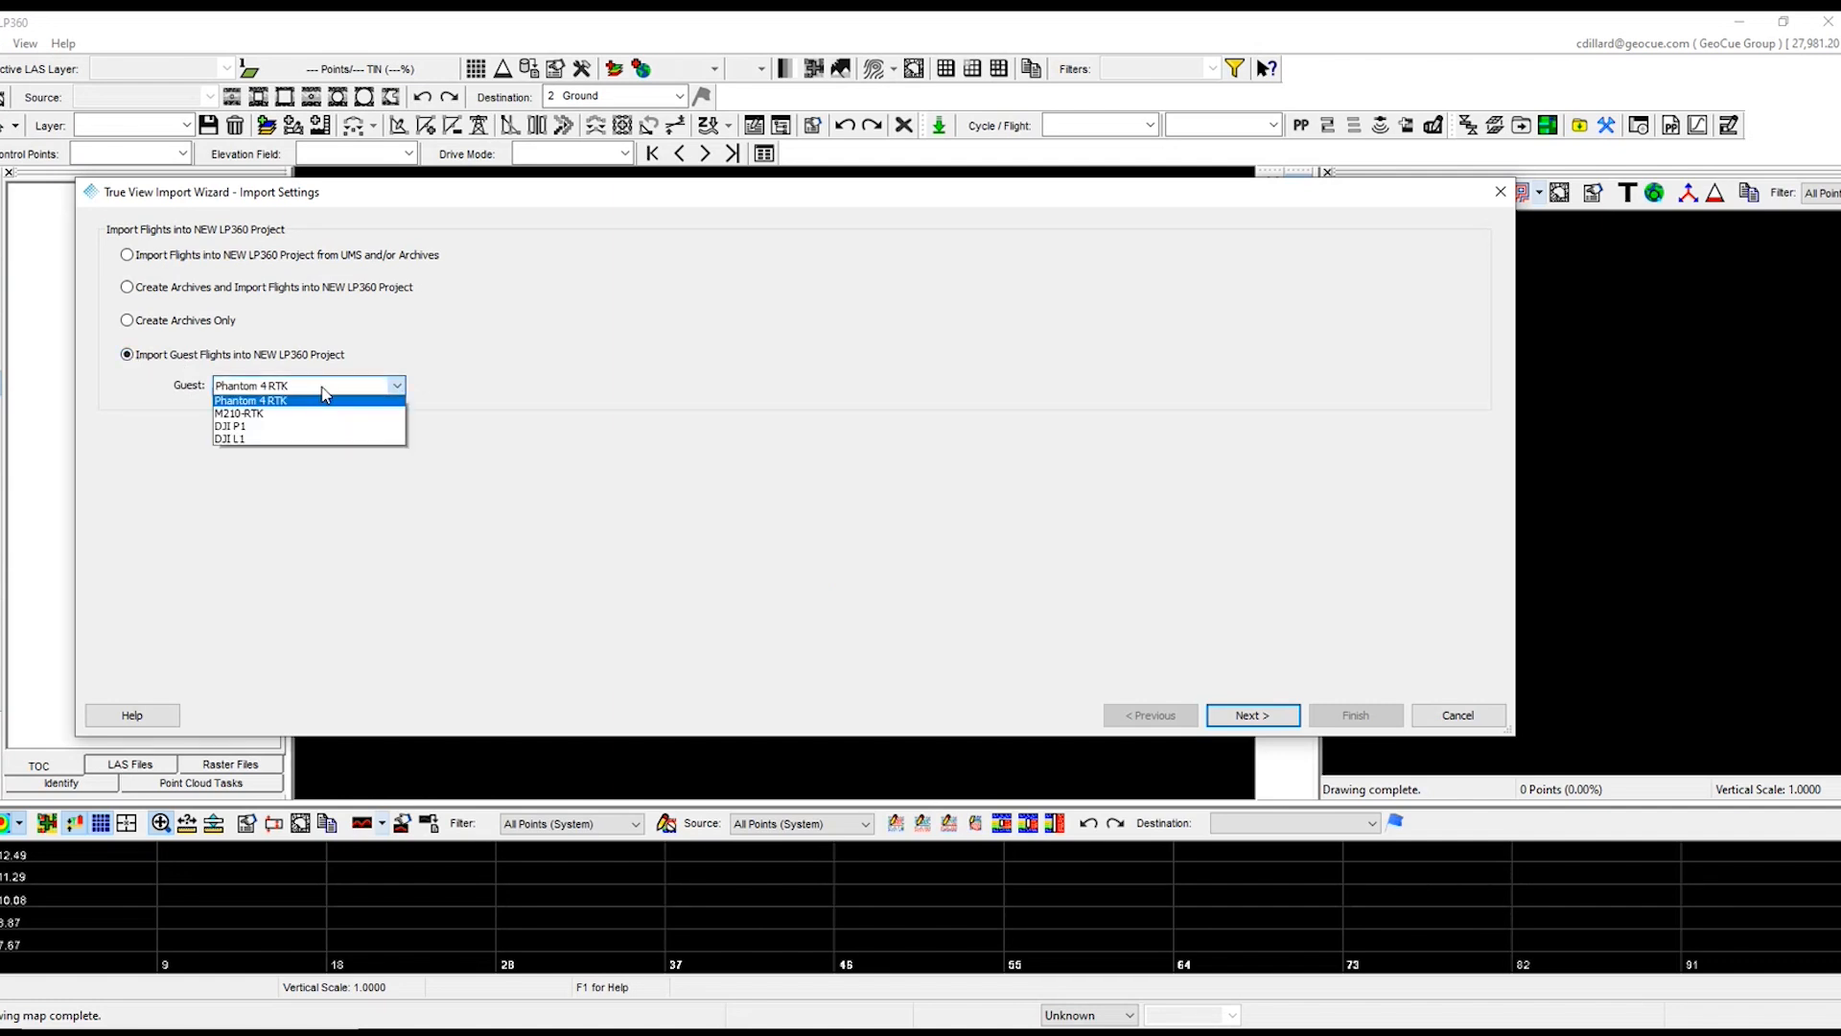
pyautogui.click(245, 443)
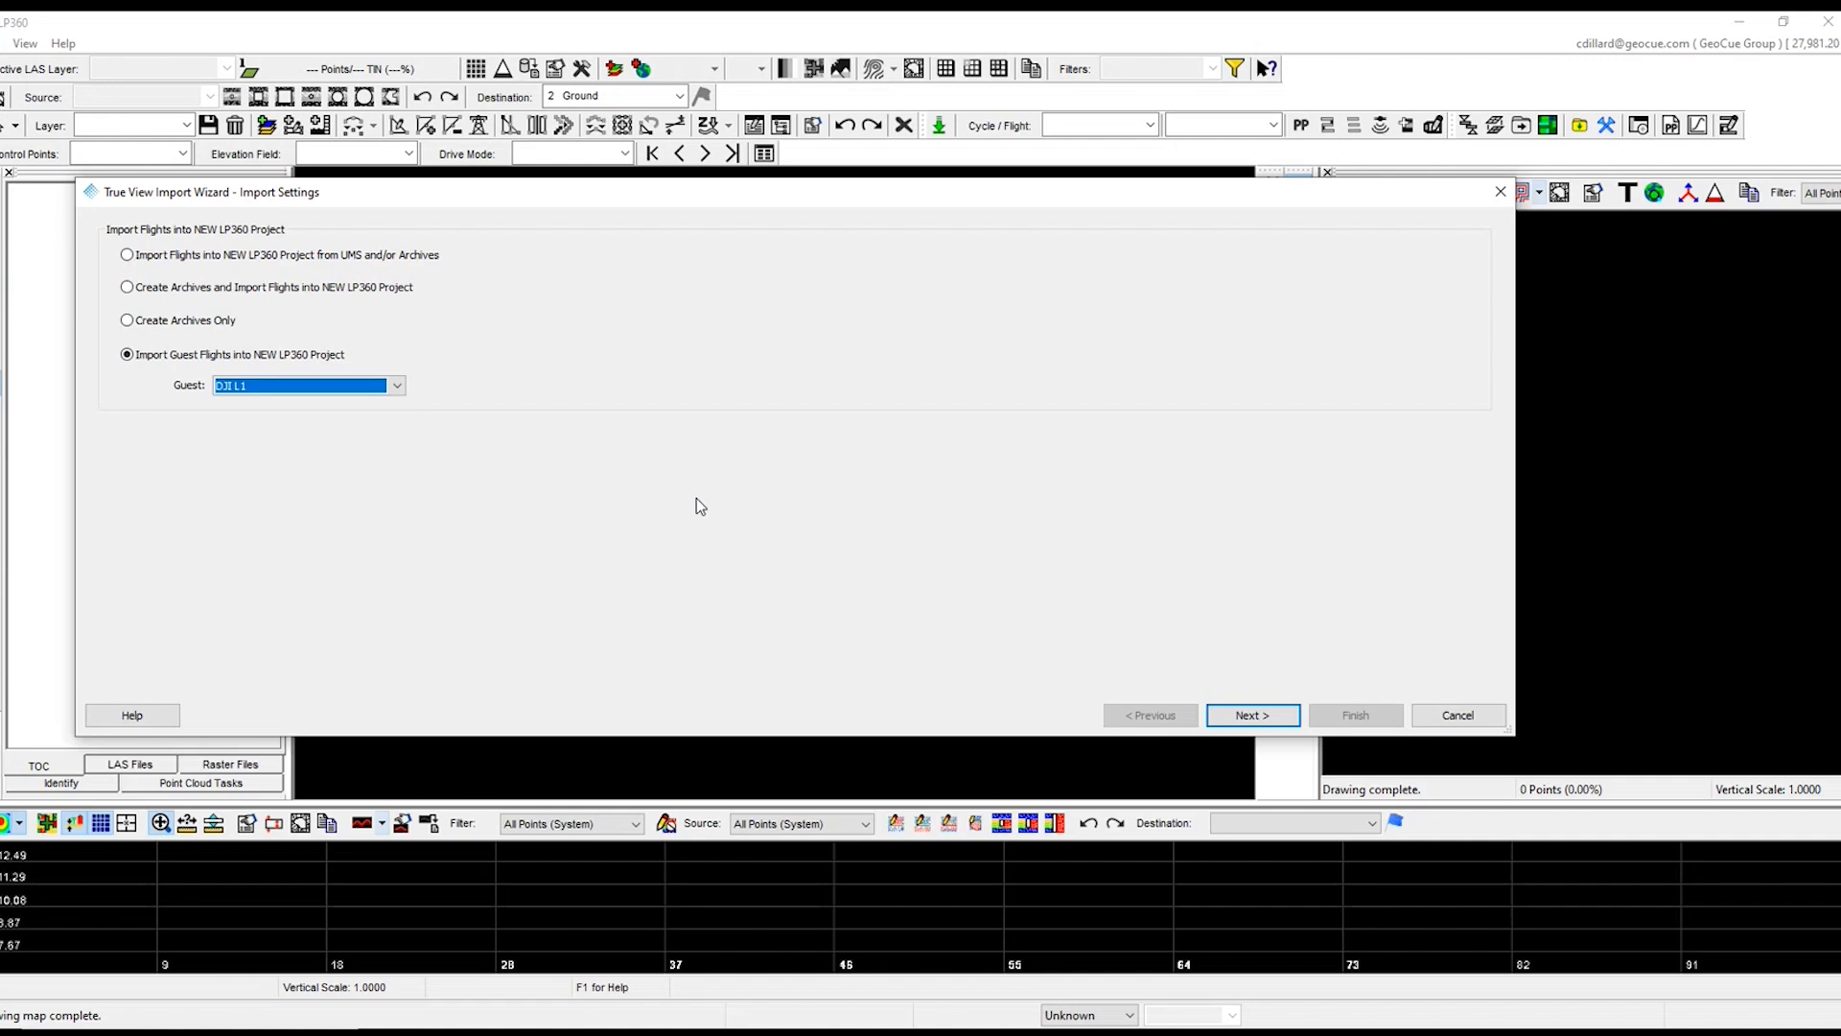
pyautogui.click(1251, 715)
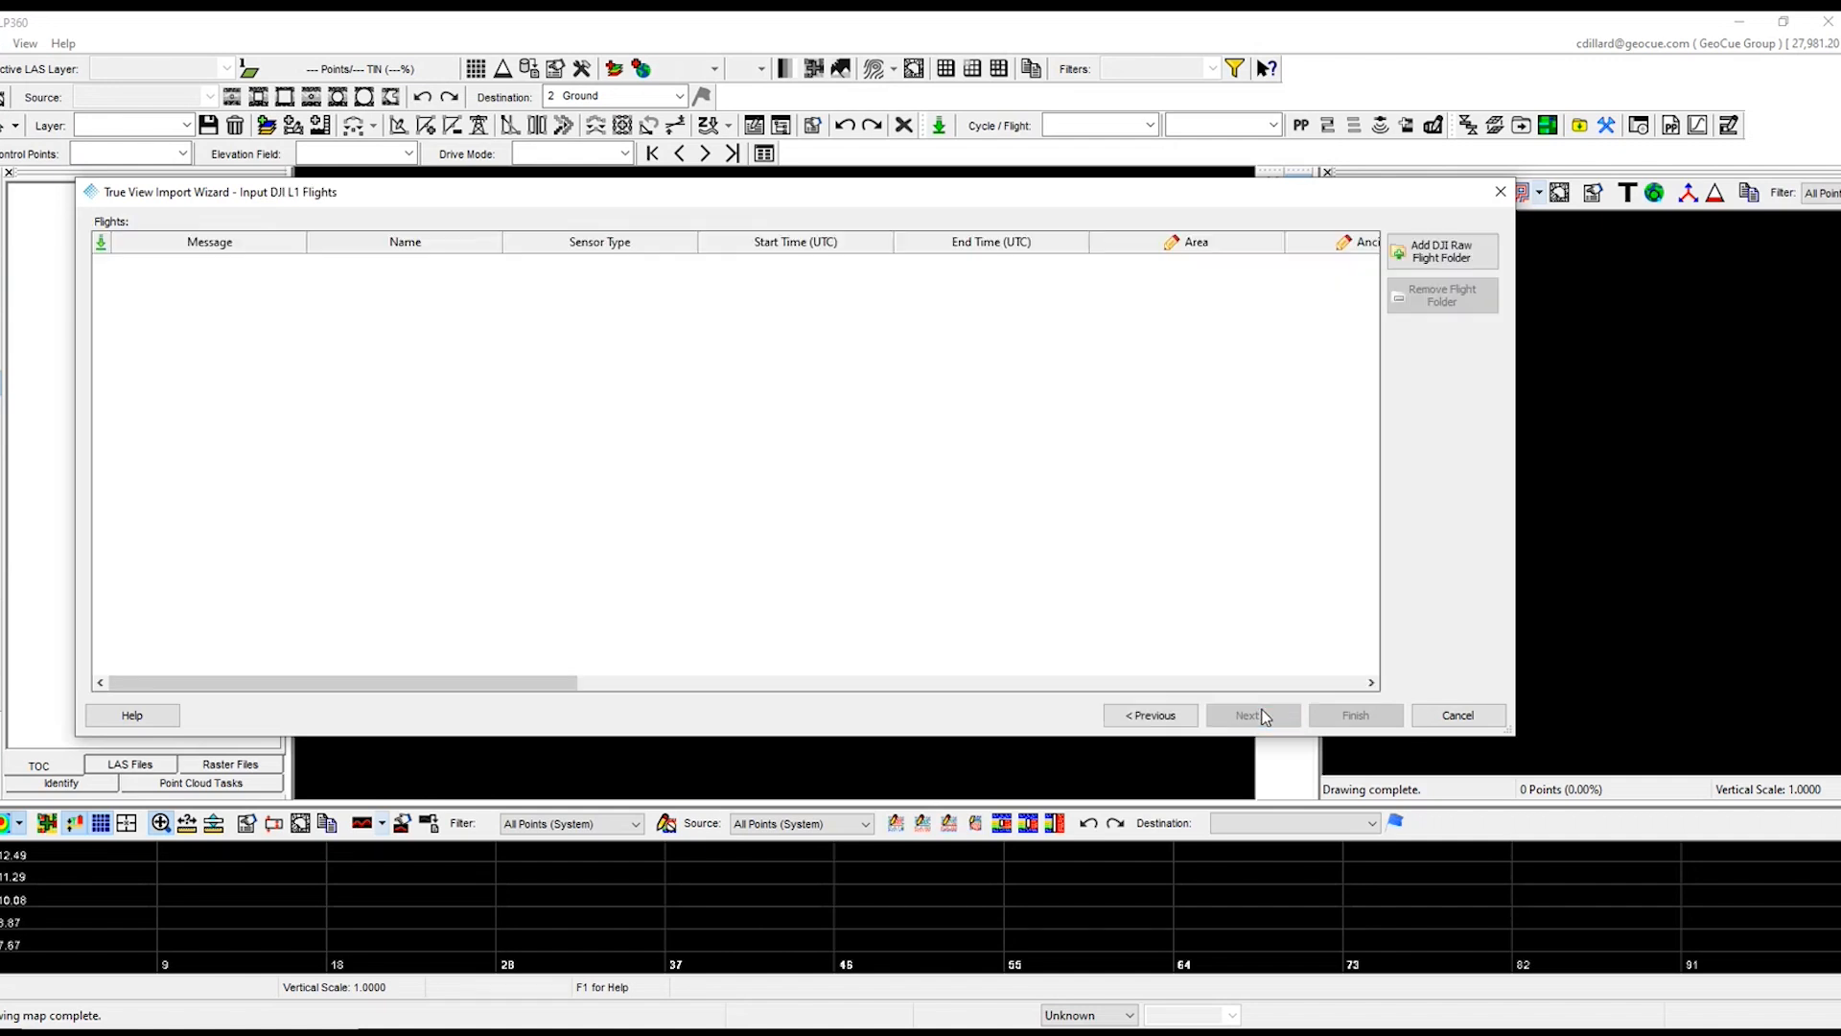
pyautogui.click(1442, 257)
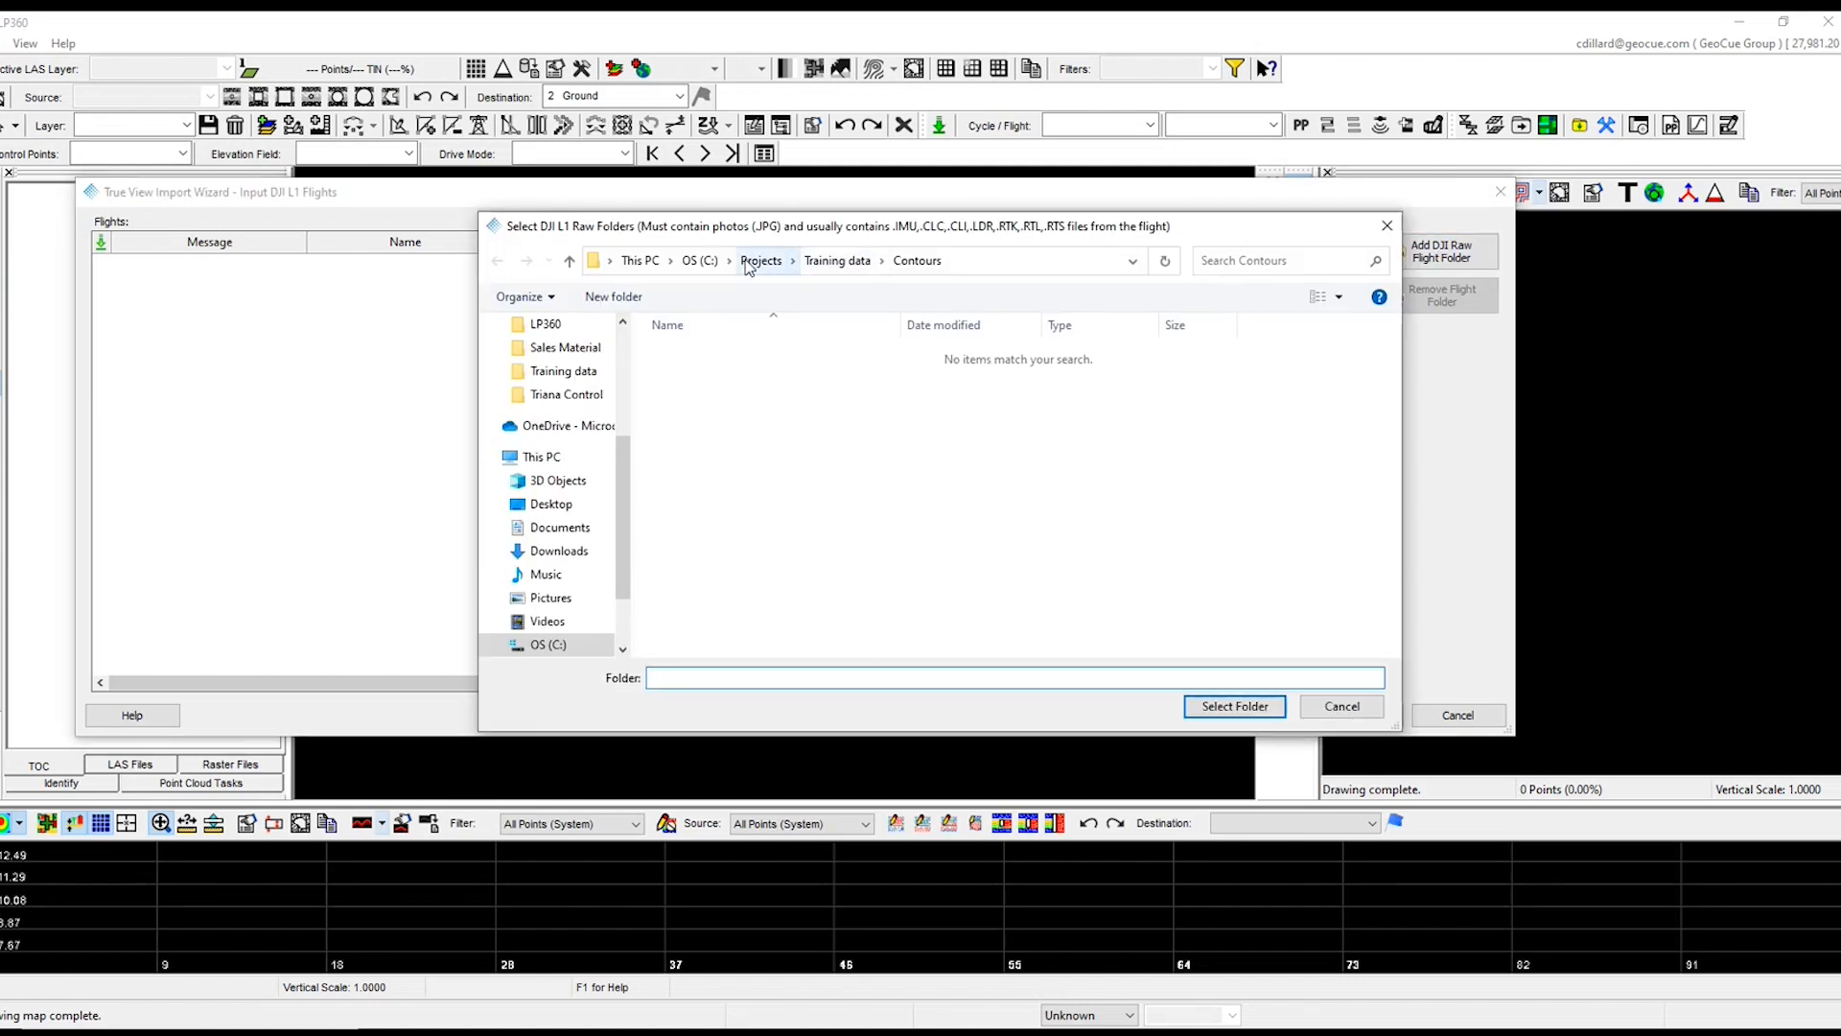
pyautogui.scroll(-1, 597, 533)
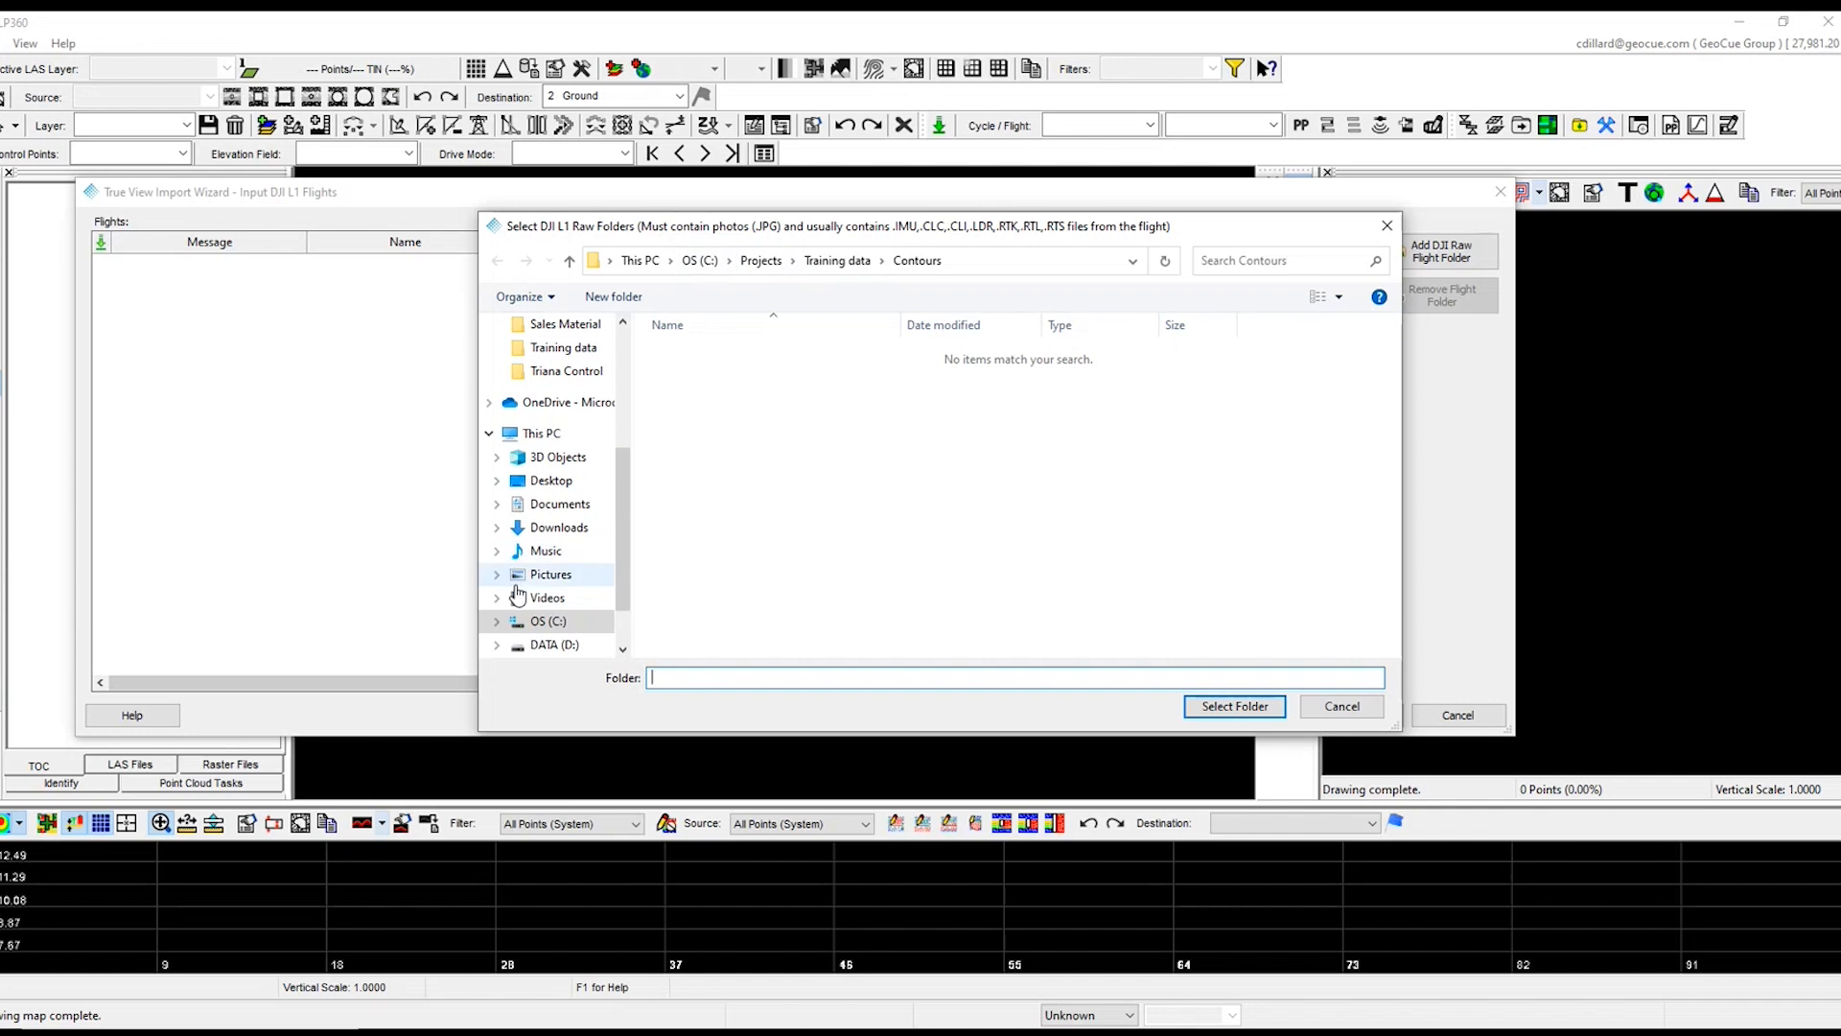
pyautogui.click(555, 644)
pyautogui.click(740, 355)
pyautogui.click(1210, 707)
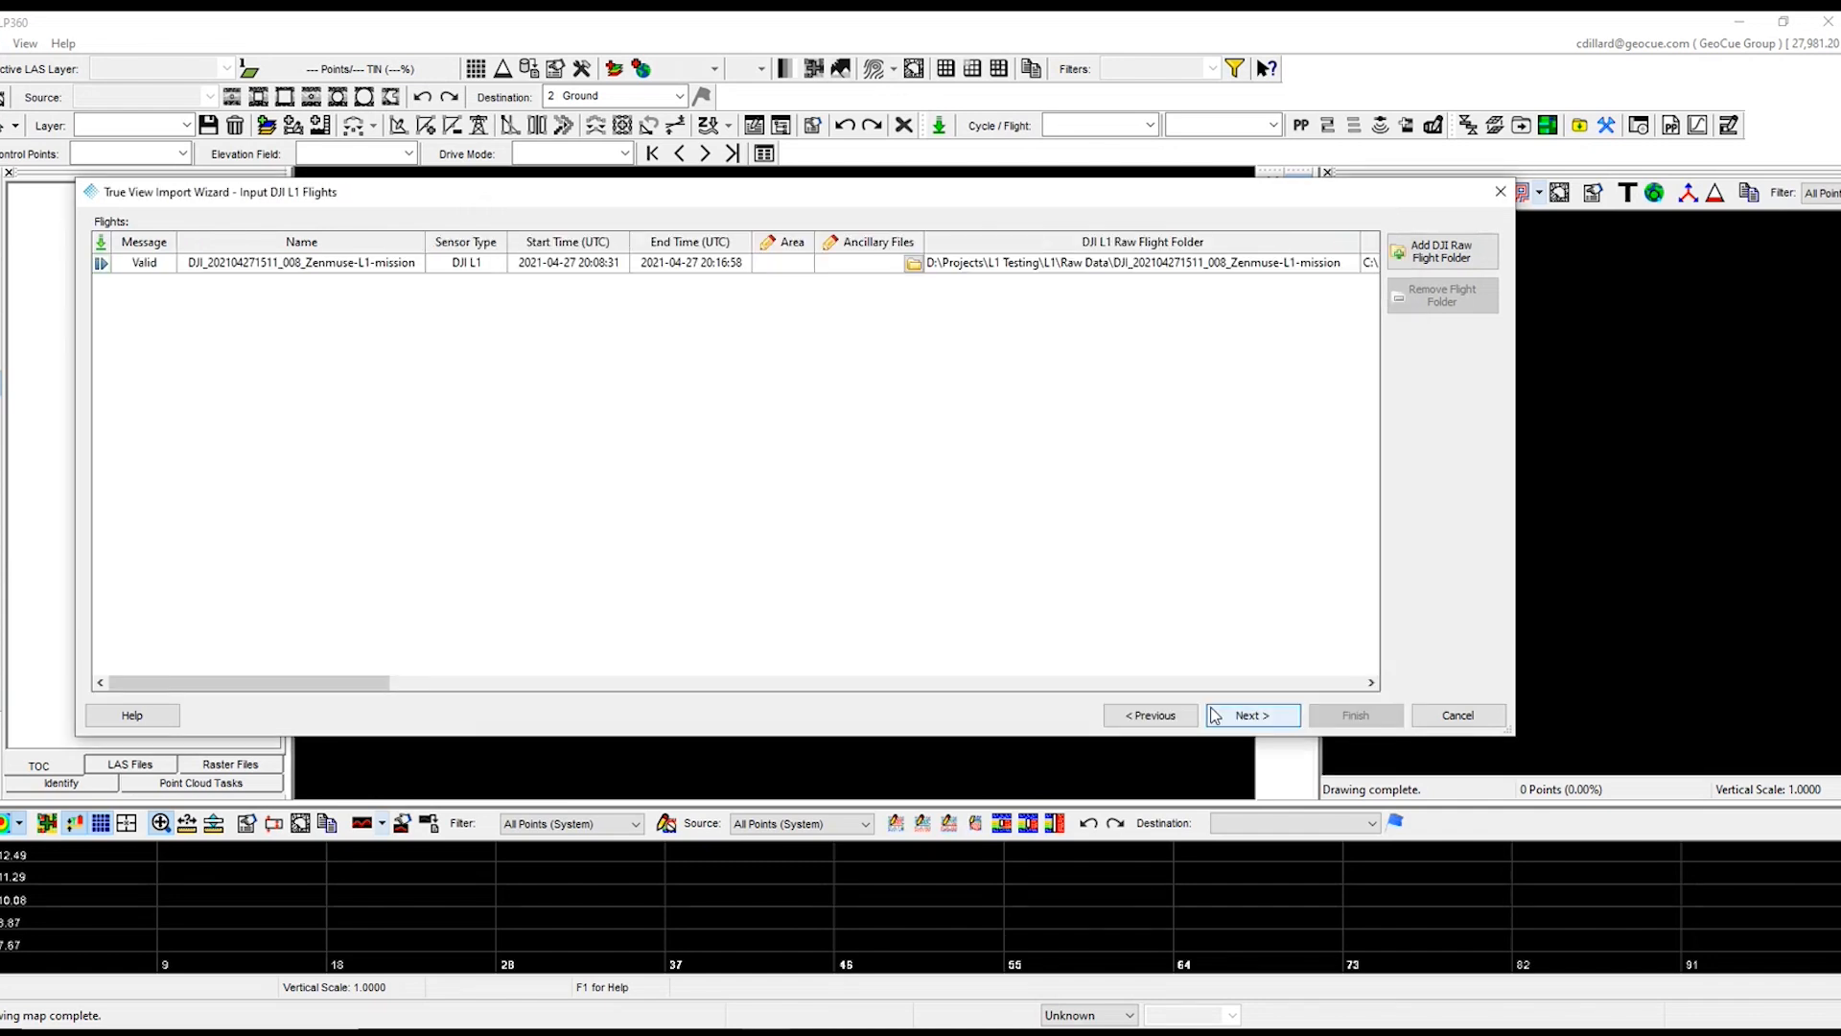
# Step: Enable Add To Map for the DJI L1 flight and review its remaining import settings
pyautogui.moveTo(388, 681); pyautogui.dragTo(851, 691)
pyautogui.click(786, 266)
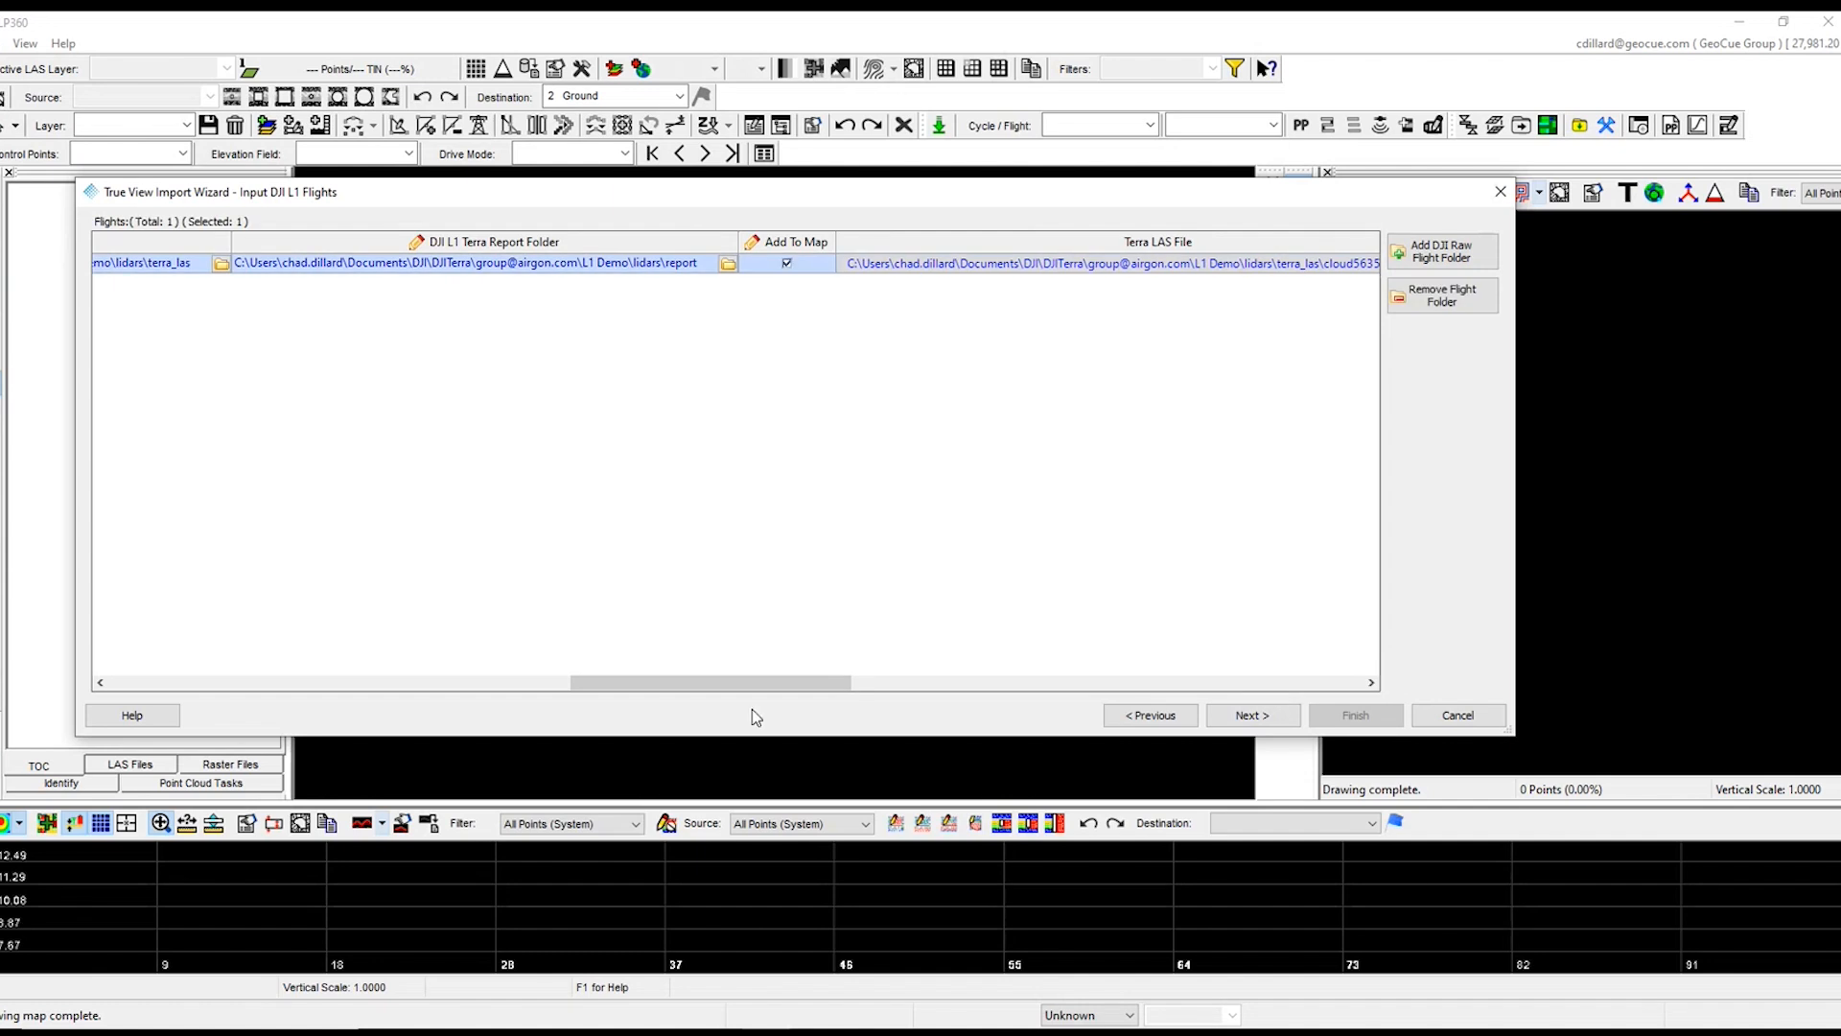
pyautogui.moveTo(767, 679); pyautogui.dragTo(360, 693)
# Step: Name the output project L1 Demo and set its coordinate reference system to NAD83(2011) / Alabama East + Ellipsoid (Meters)
pyautogui.click(1254, 717)
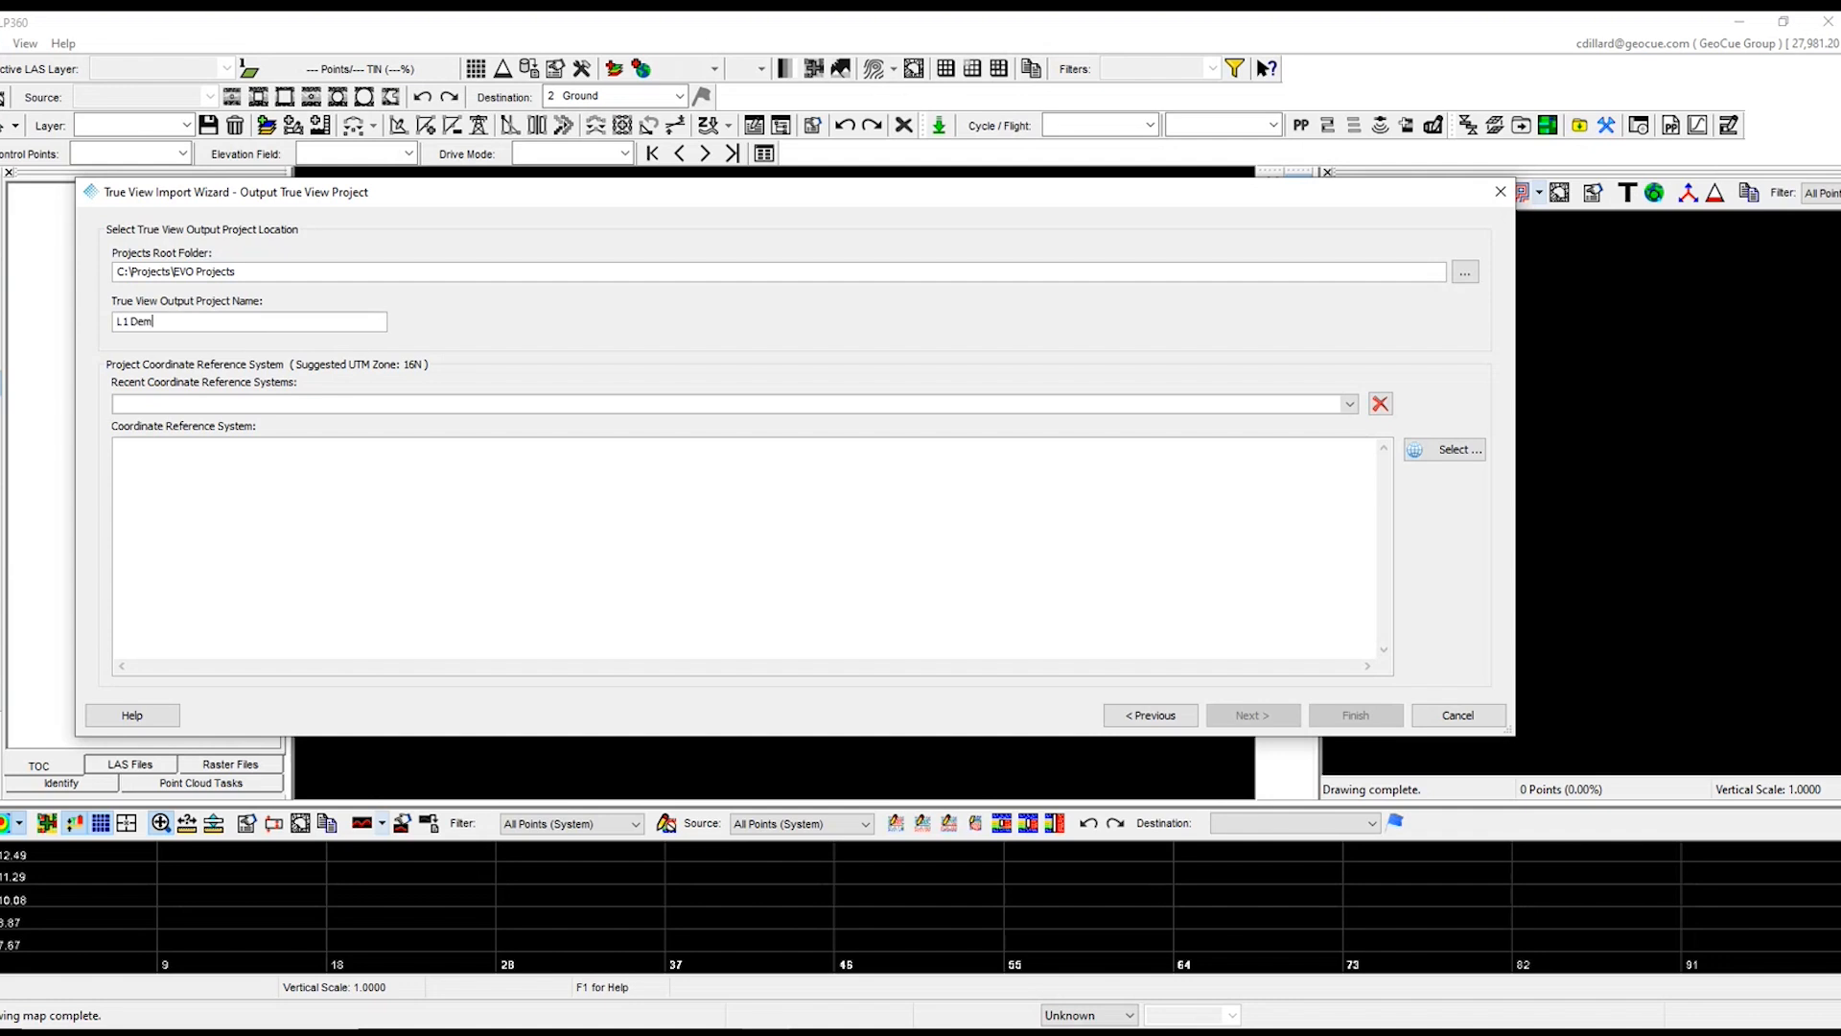
pyautogui.click(338, 404)
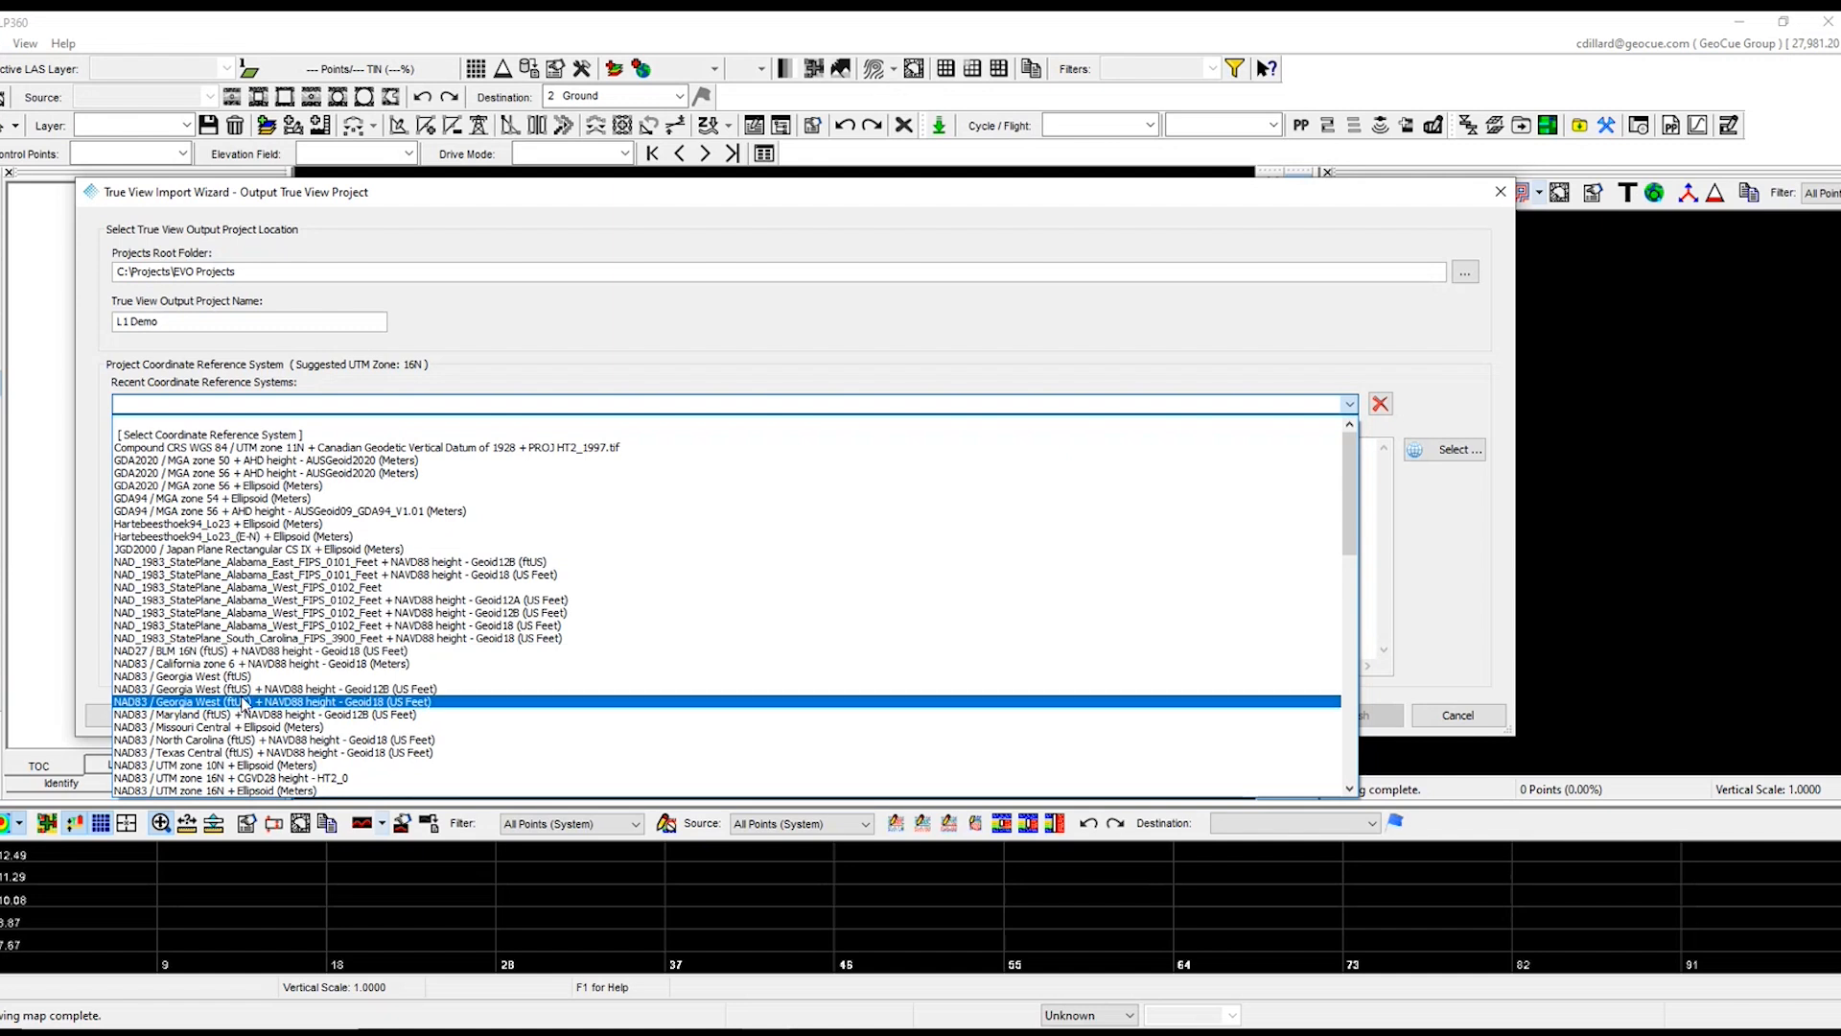
pyautogui.scroll(-4, 245, 705)
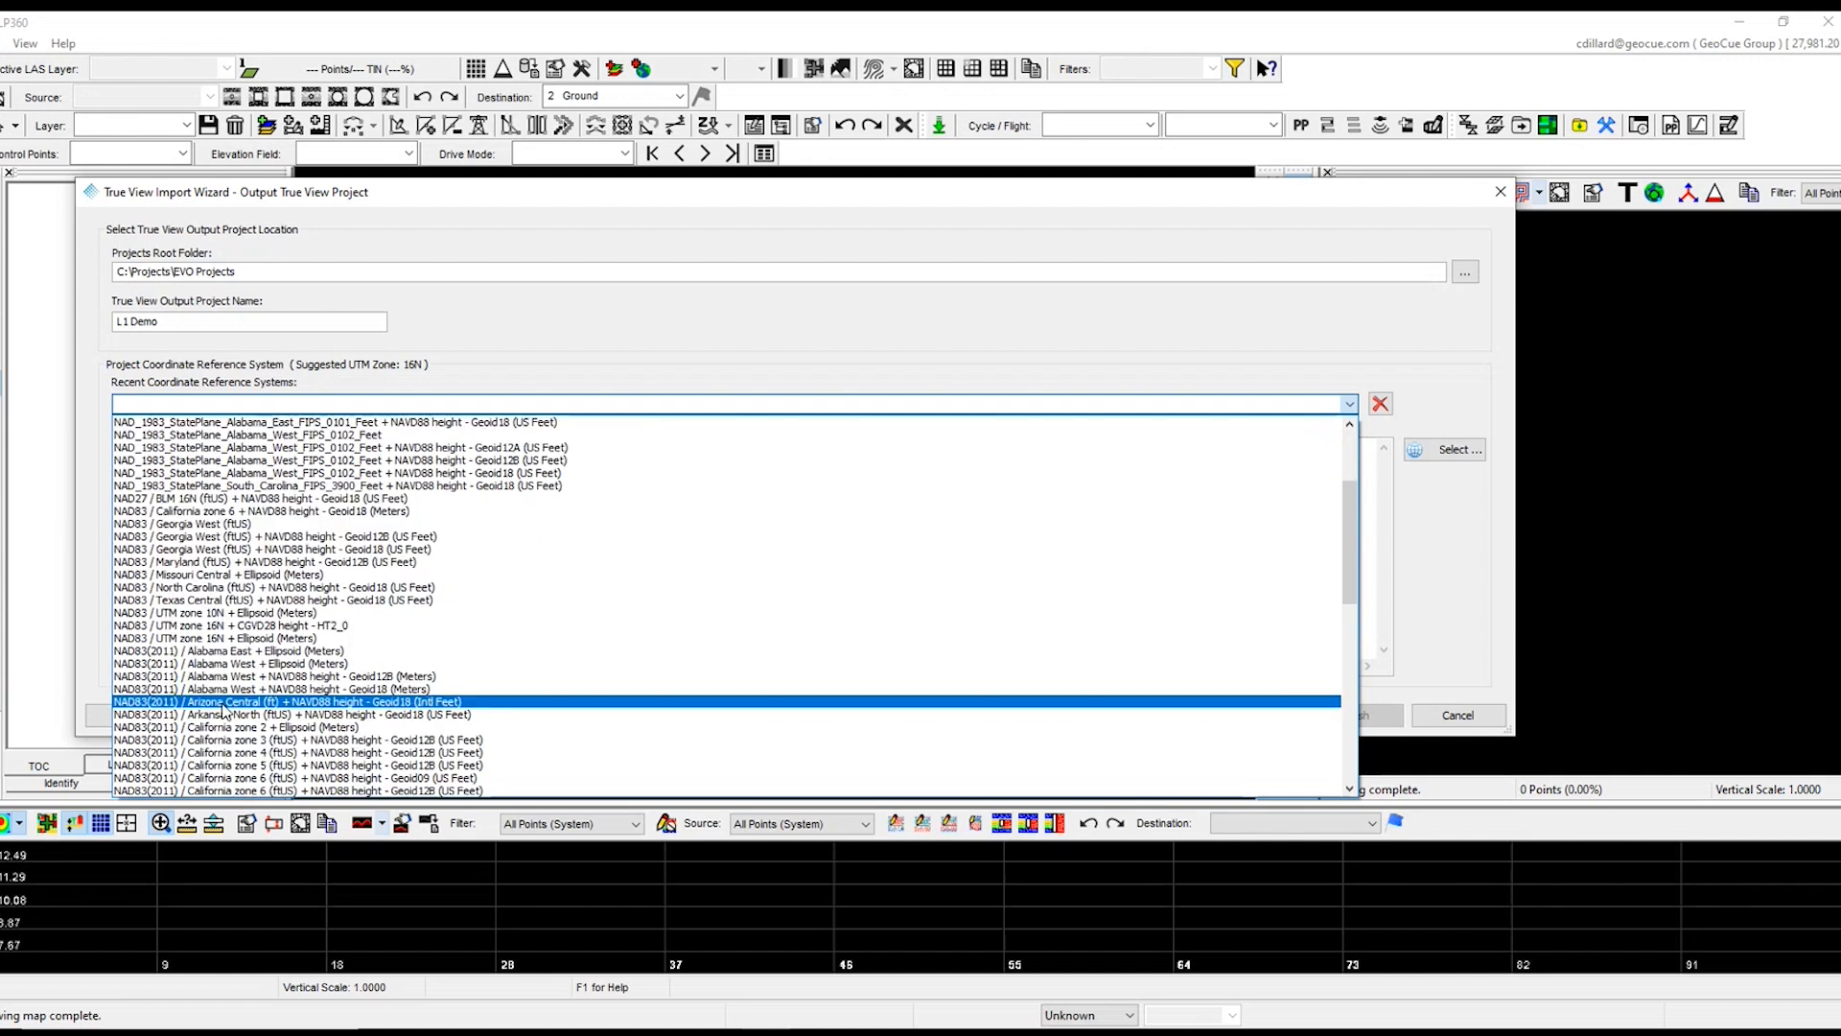
pyautogui.click(247, 652)
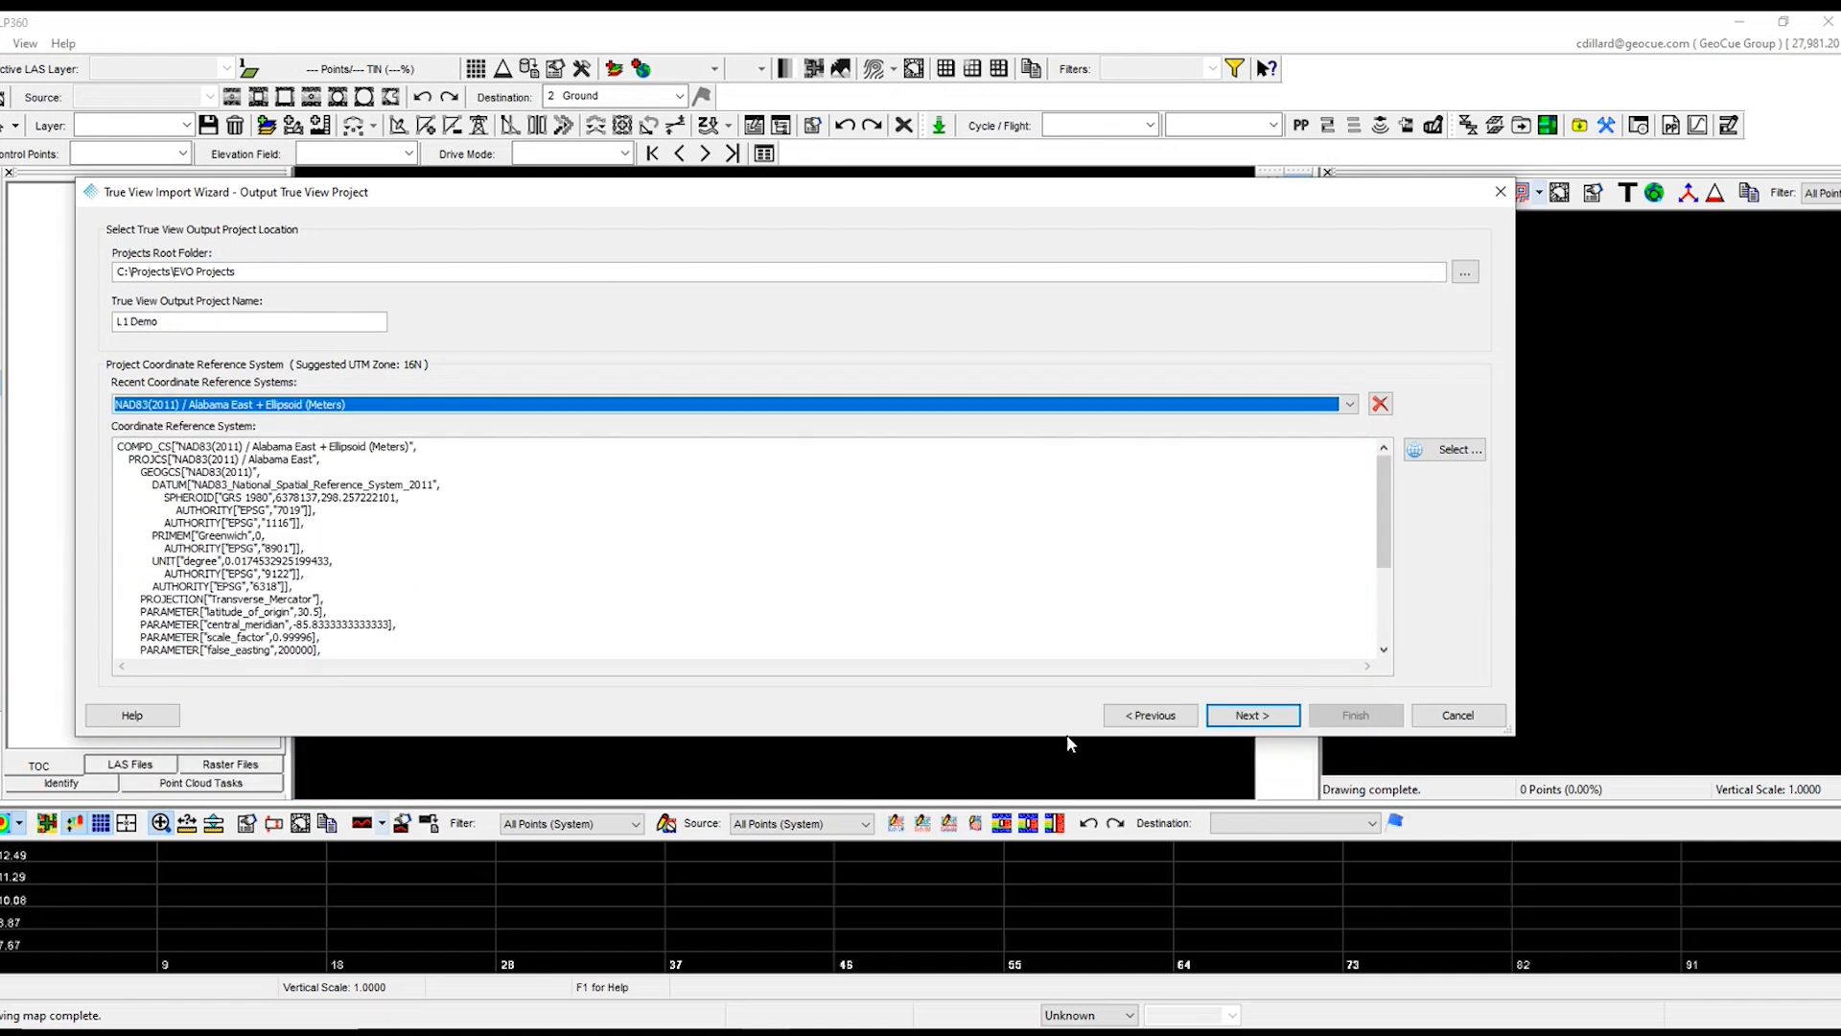
pyautogui.click(1252, 716)
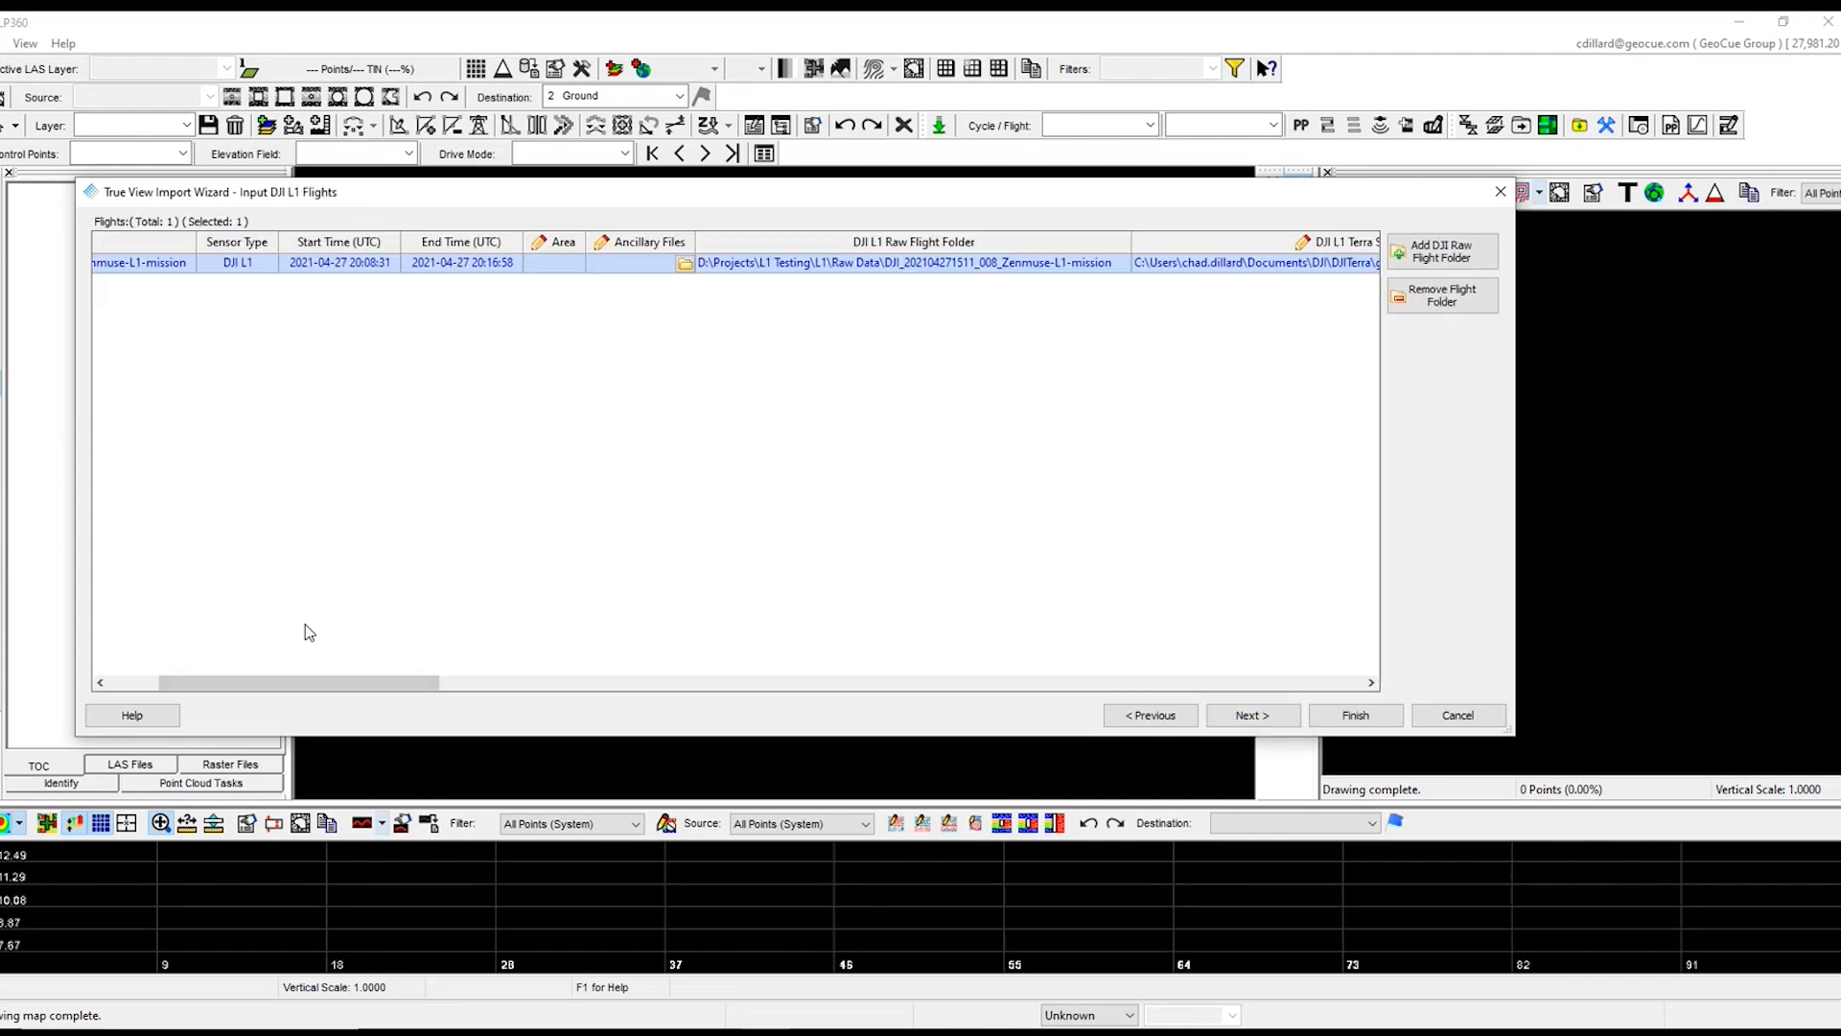
# Step: Run the import of the flight into the new project, accepting the coordinate system mismatch
pyautogui.moveTo(308, 683); pyautogui.dragTo(365, 683)
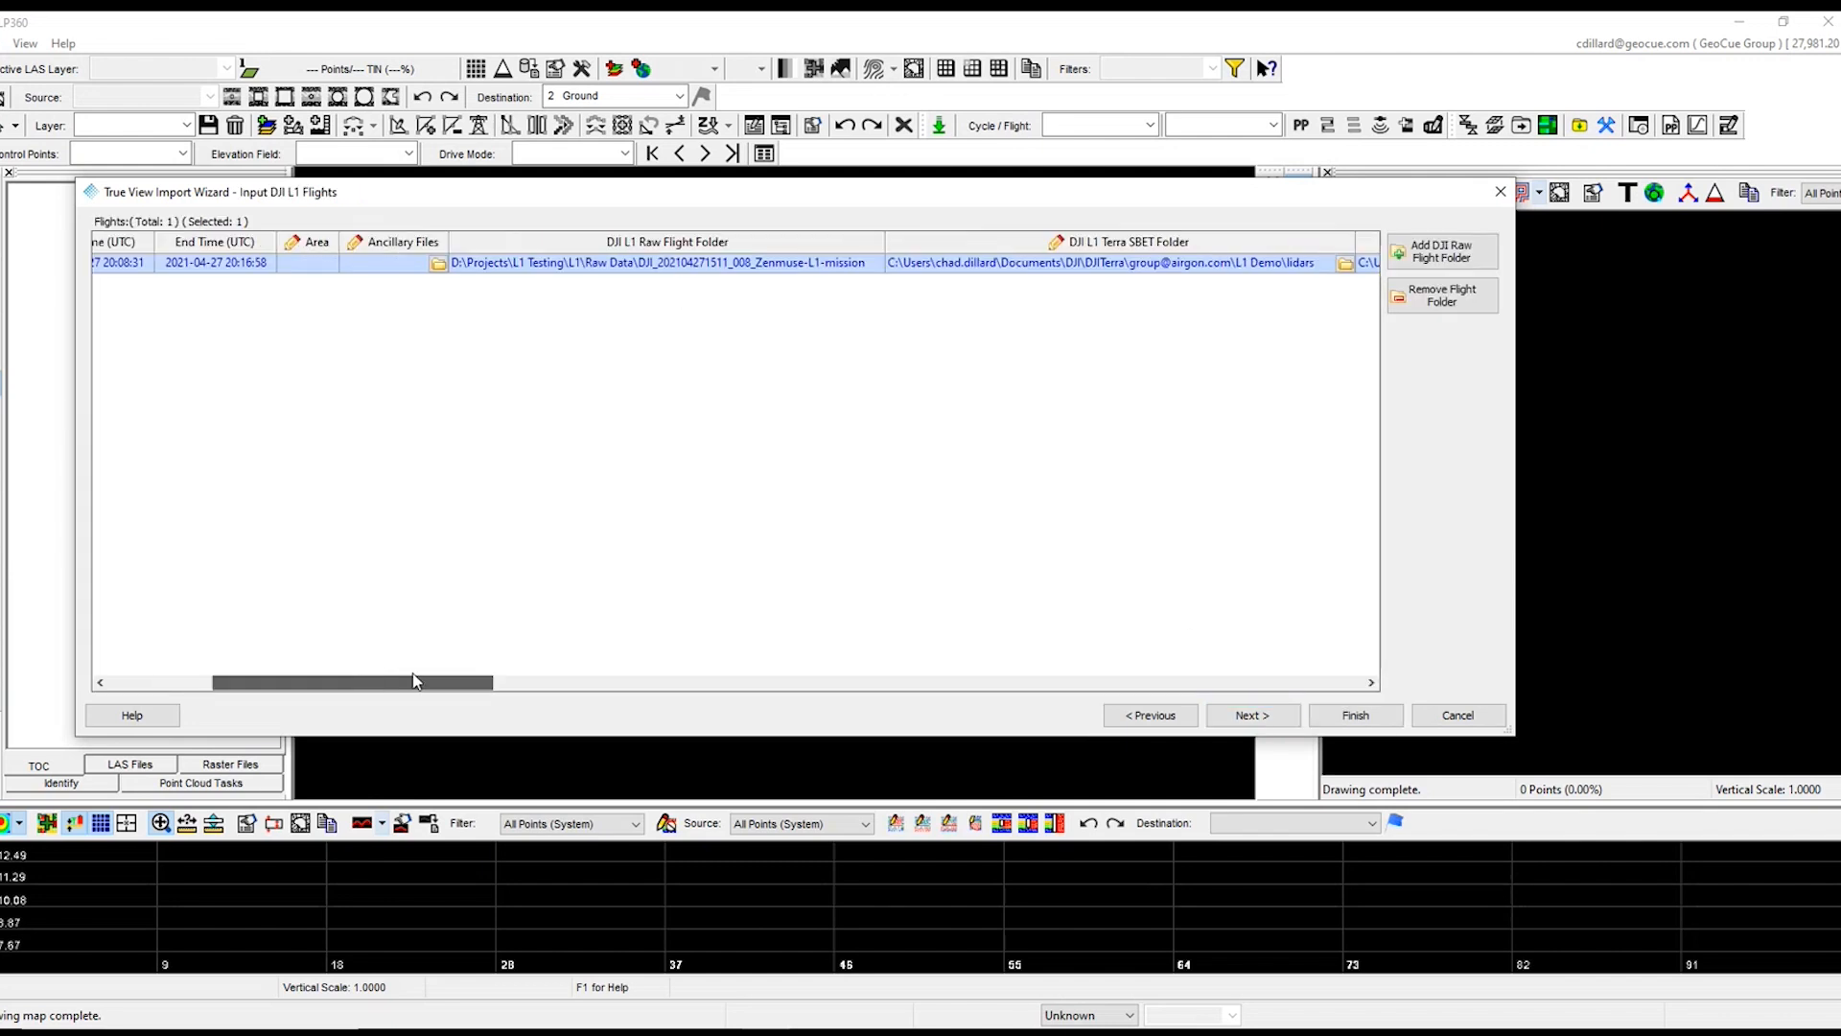
pyautogui.click(1354, 718)
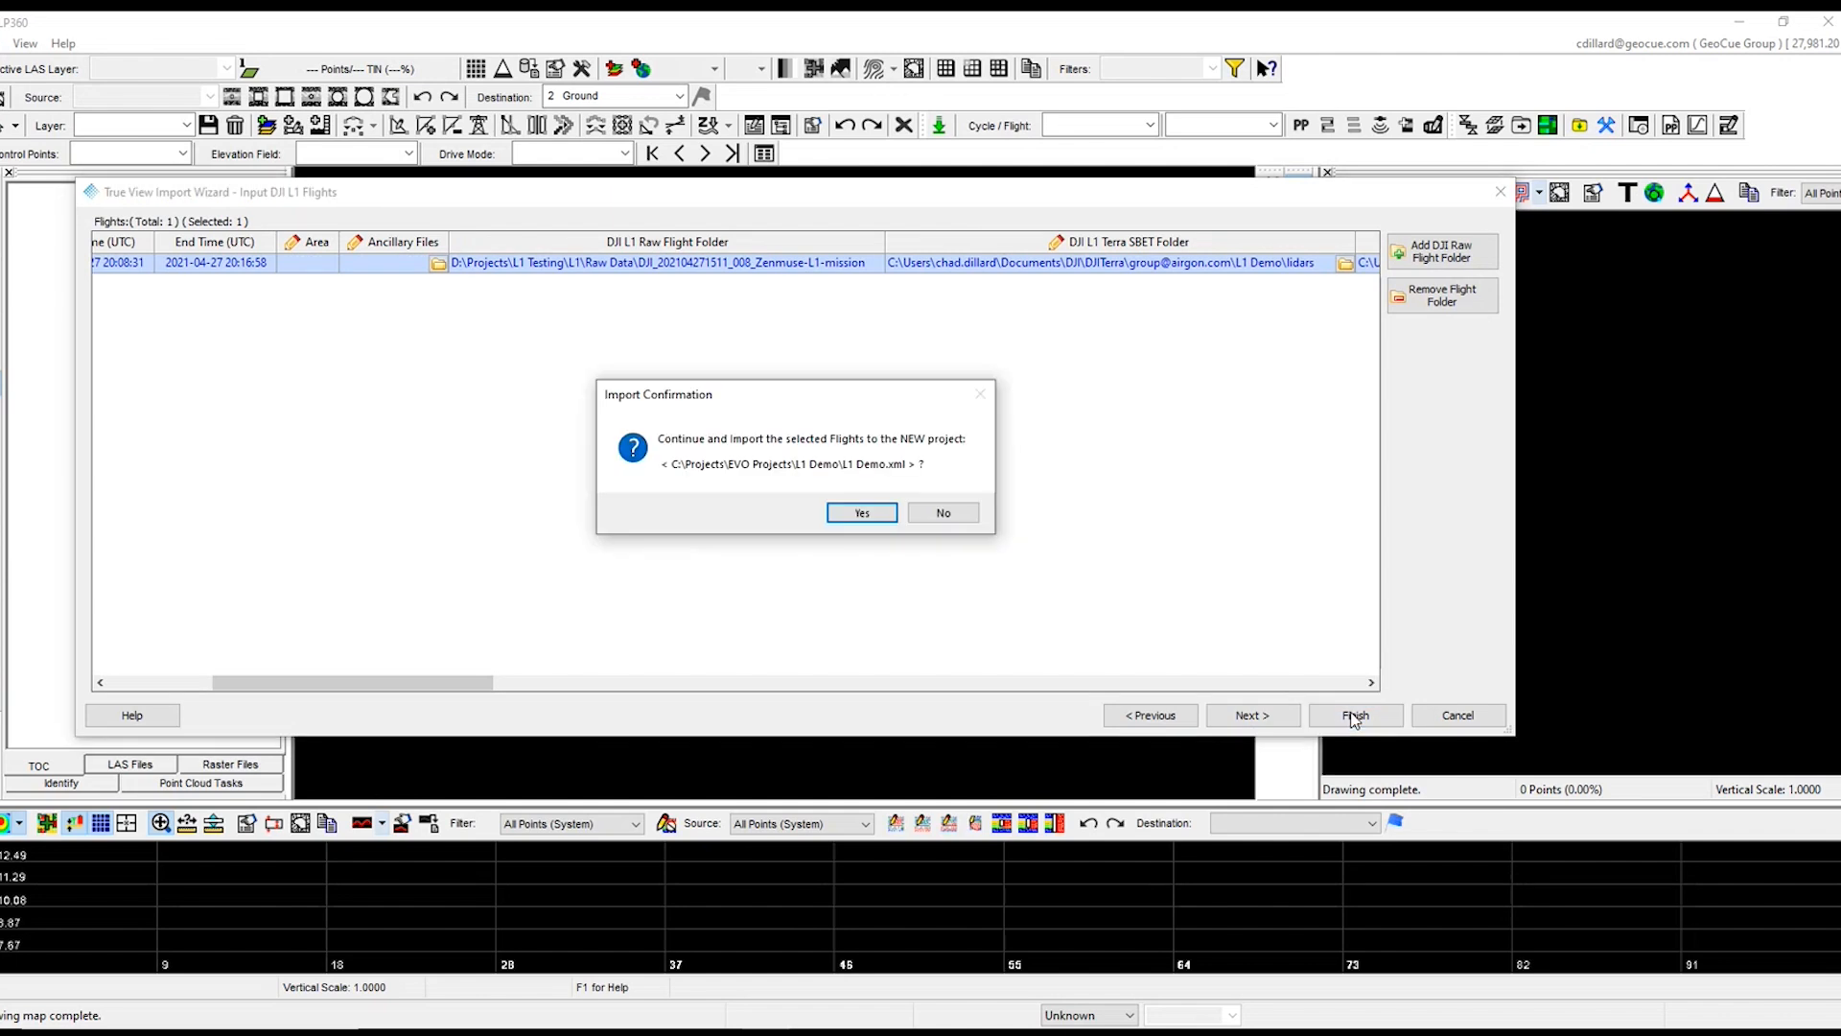
pyautogui.click(850, 513)
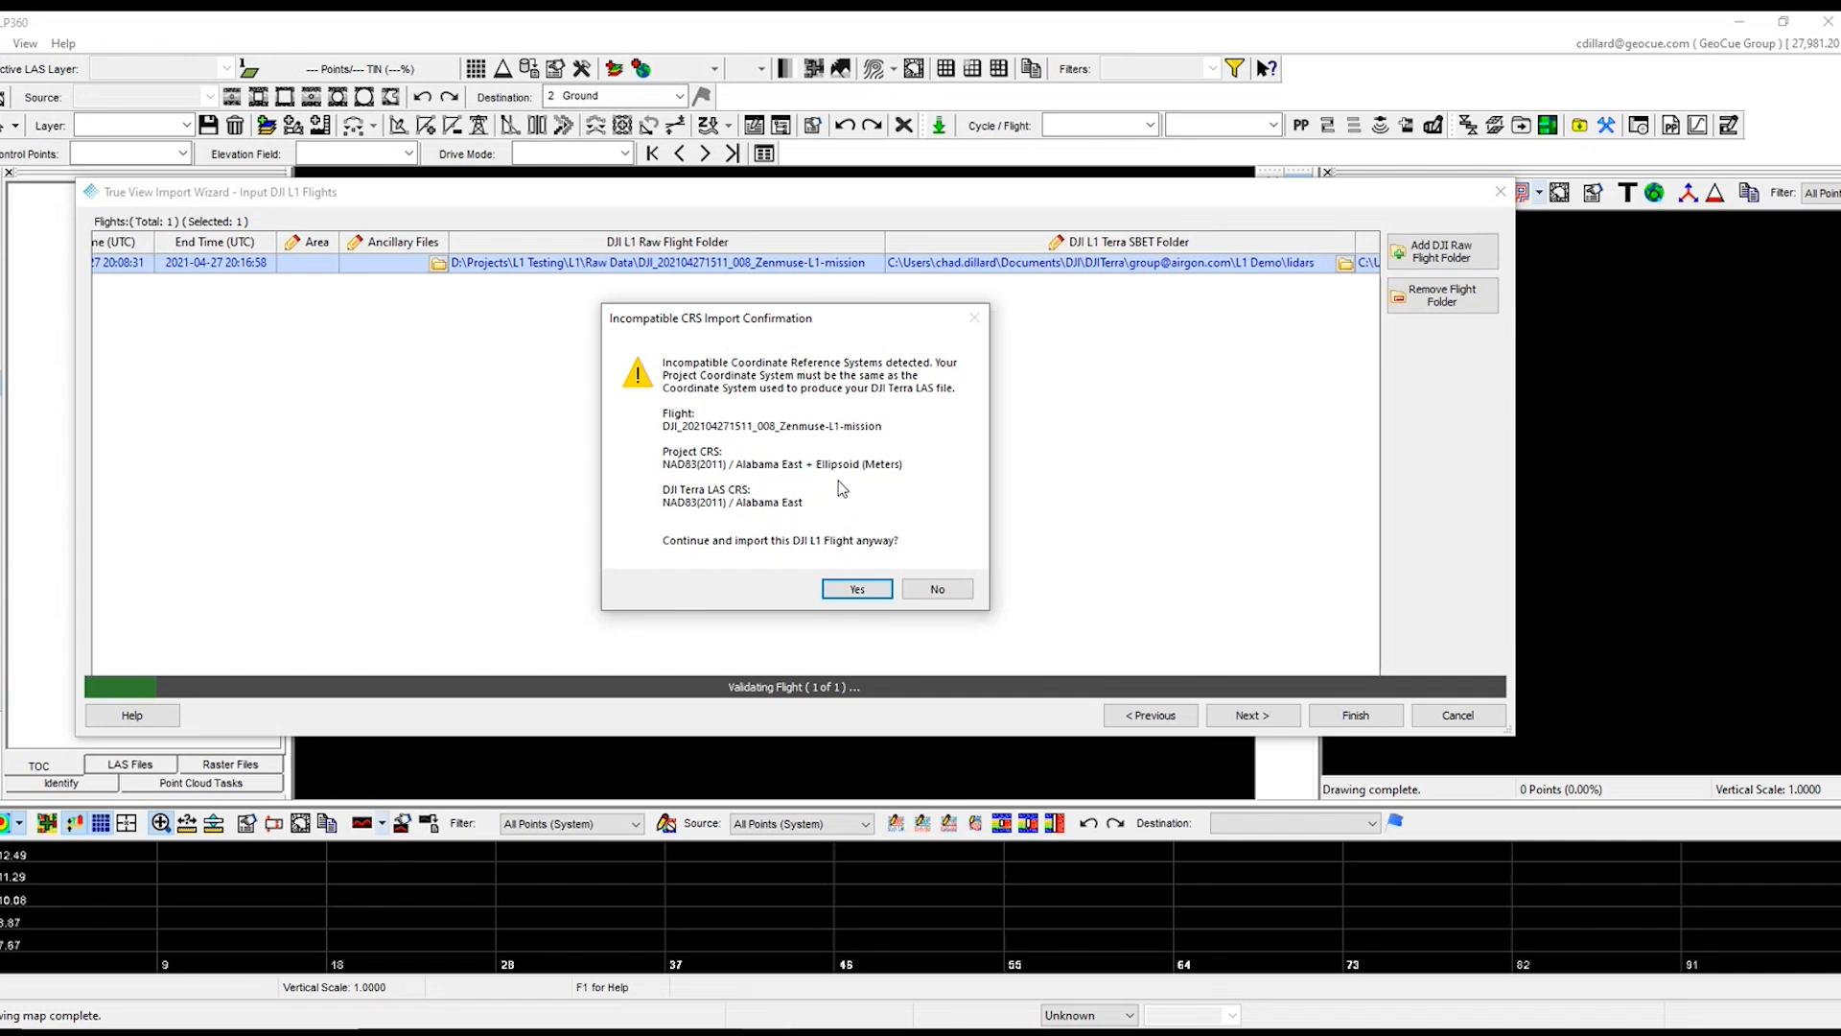
pyautogui.click(859, 590)
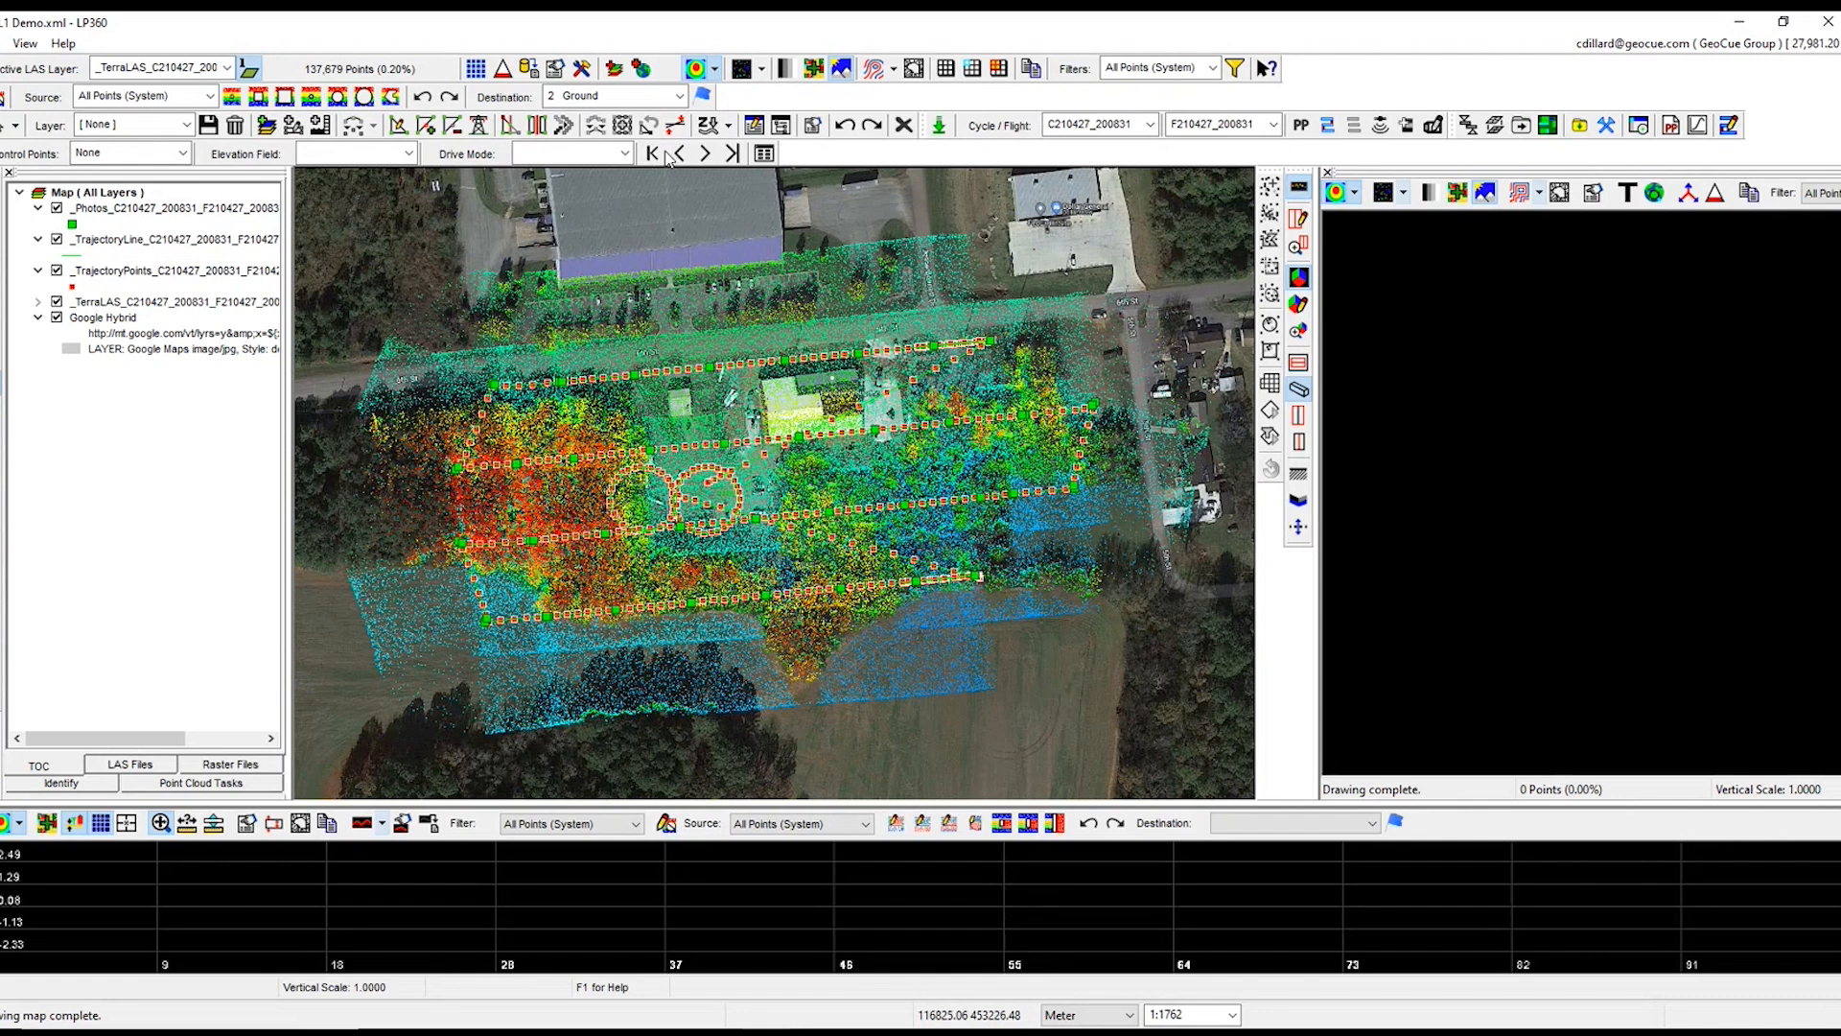
# Step: Examine the point cloud on the map coloured by flight line, and restore the elevation colouring
pyautogui.click(714, 69)
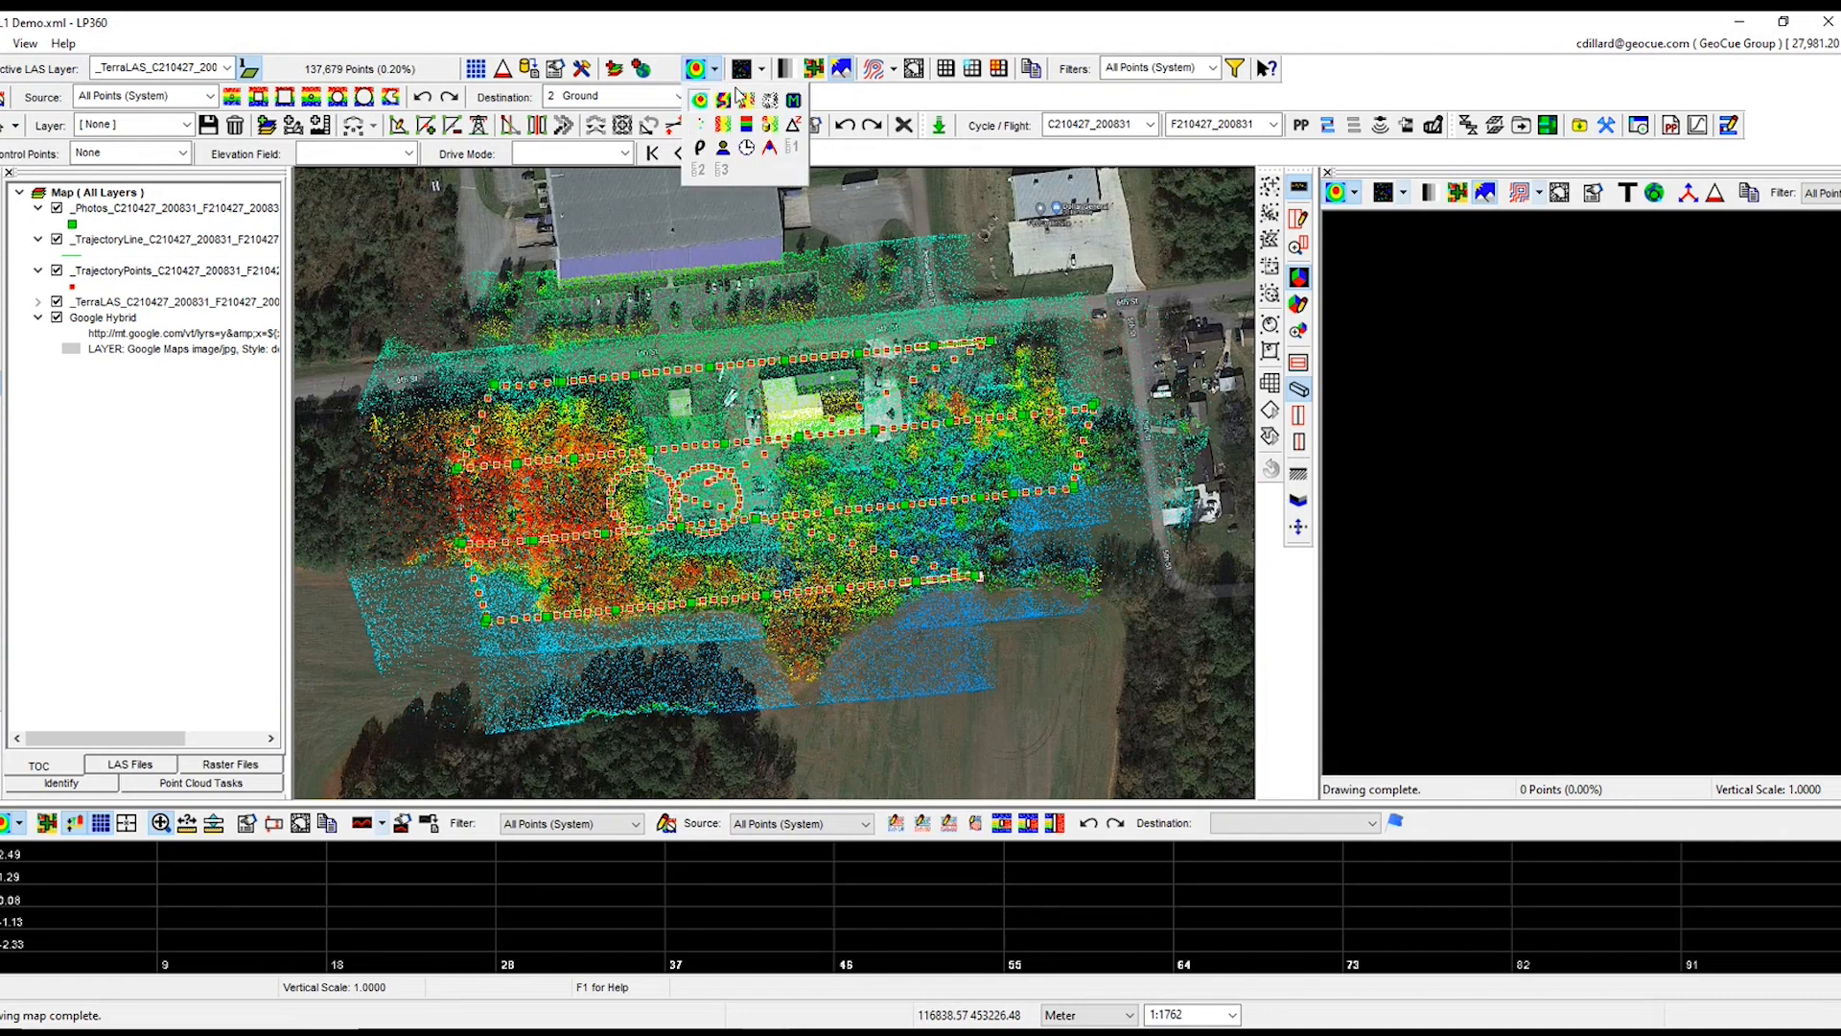
pyautogui.click(723, 123)
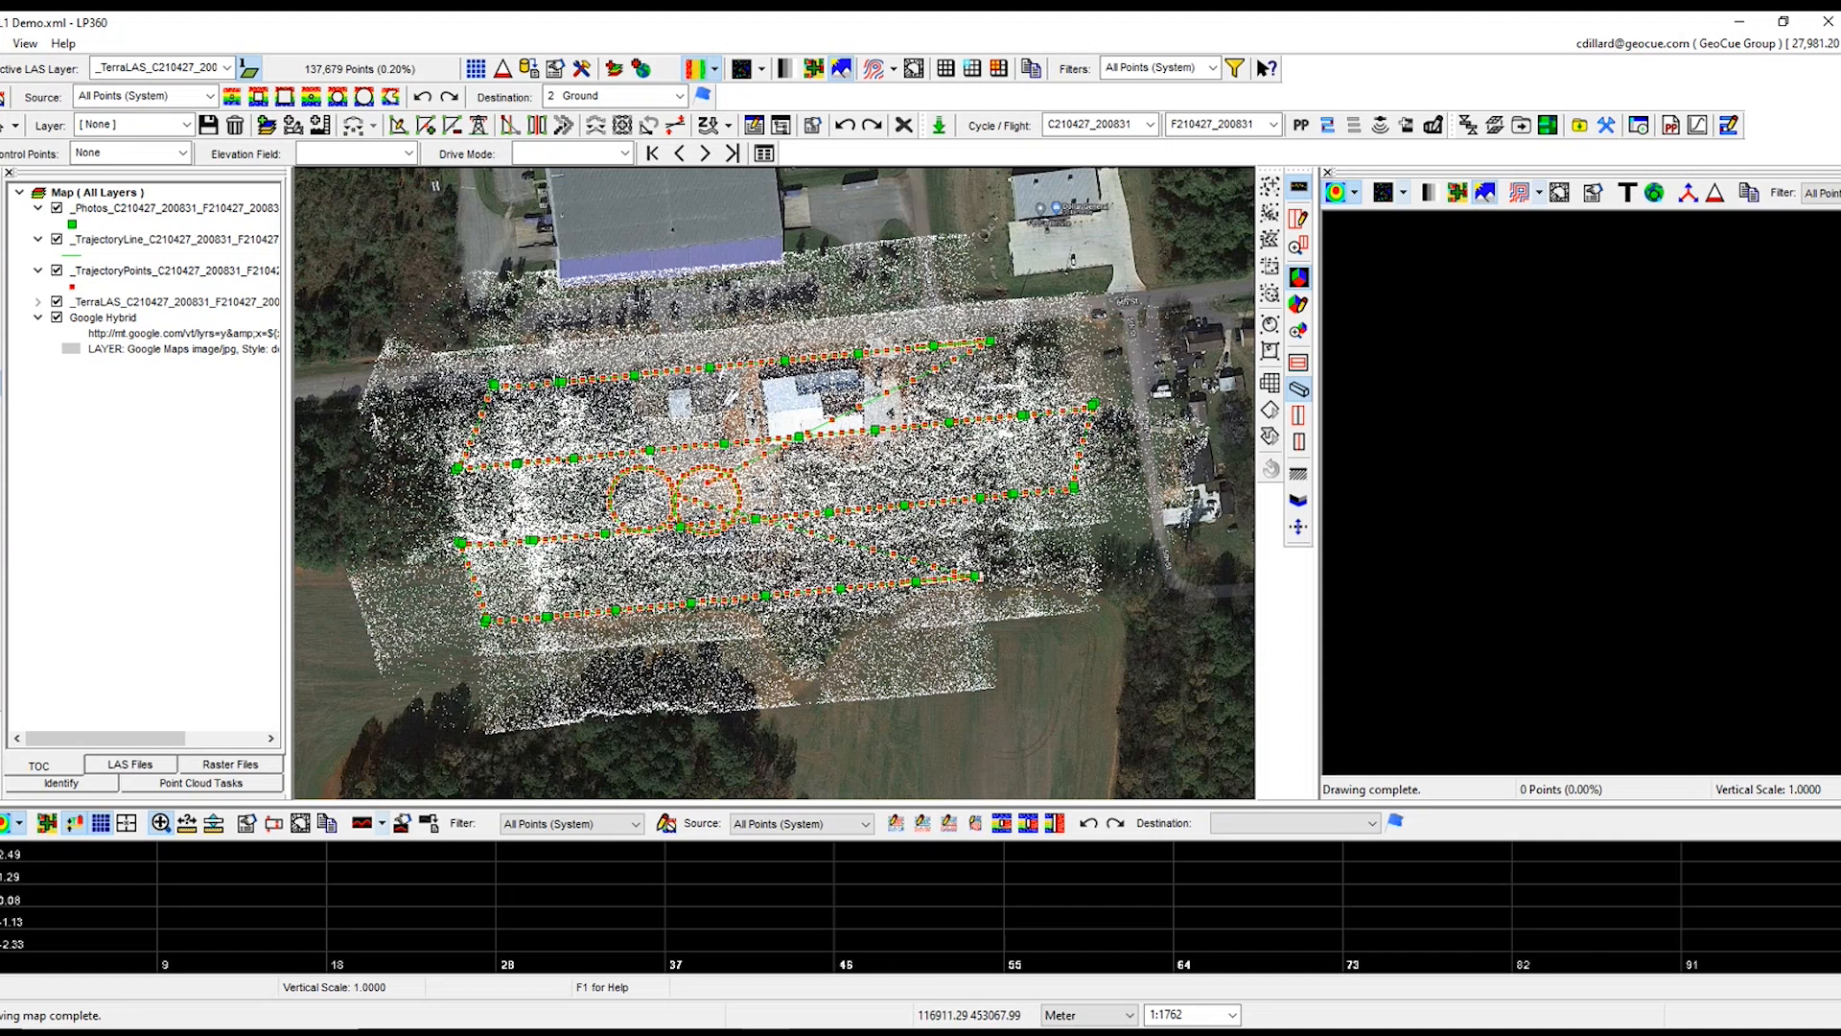
pyautogui.click(714, 77)
pyautogui.click(696, 113)
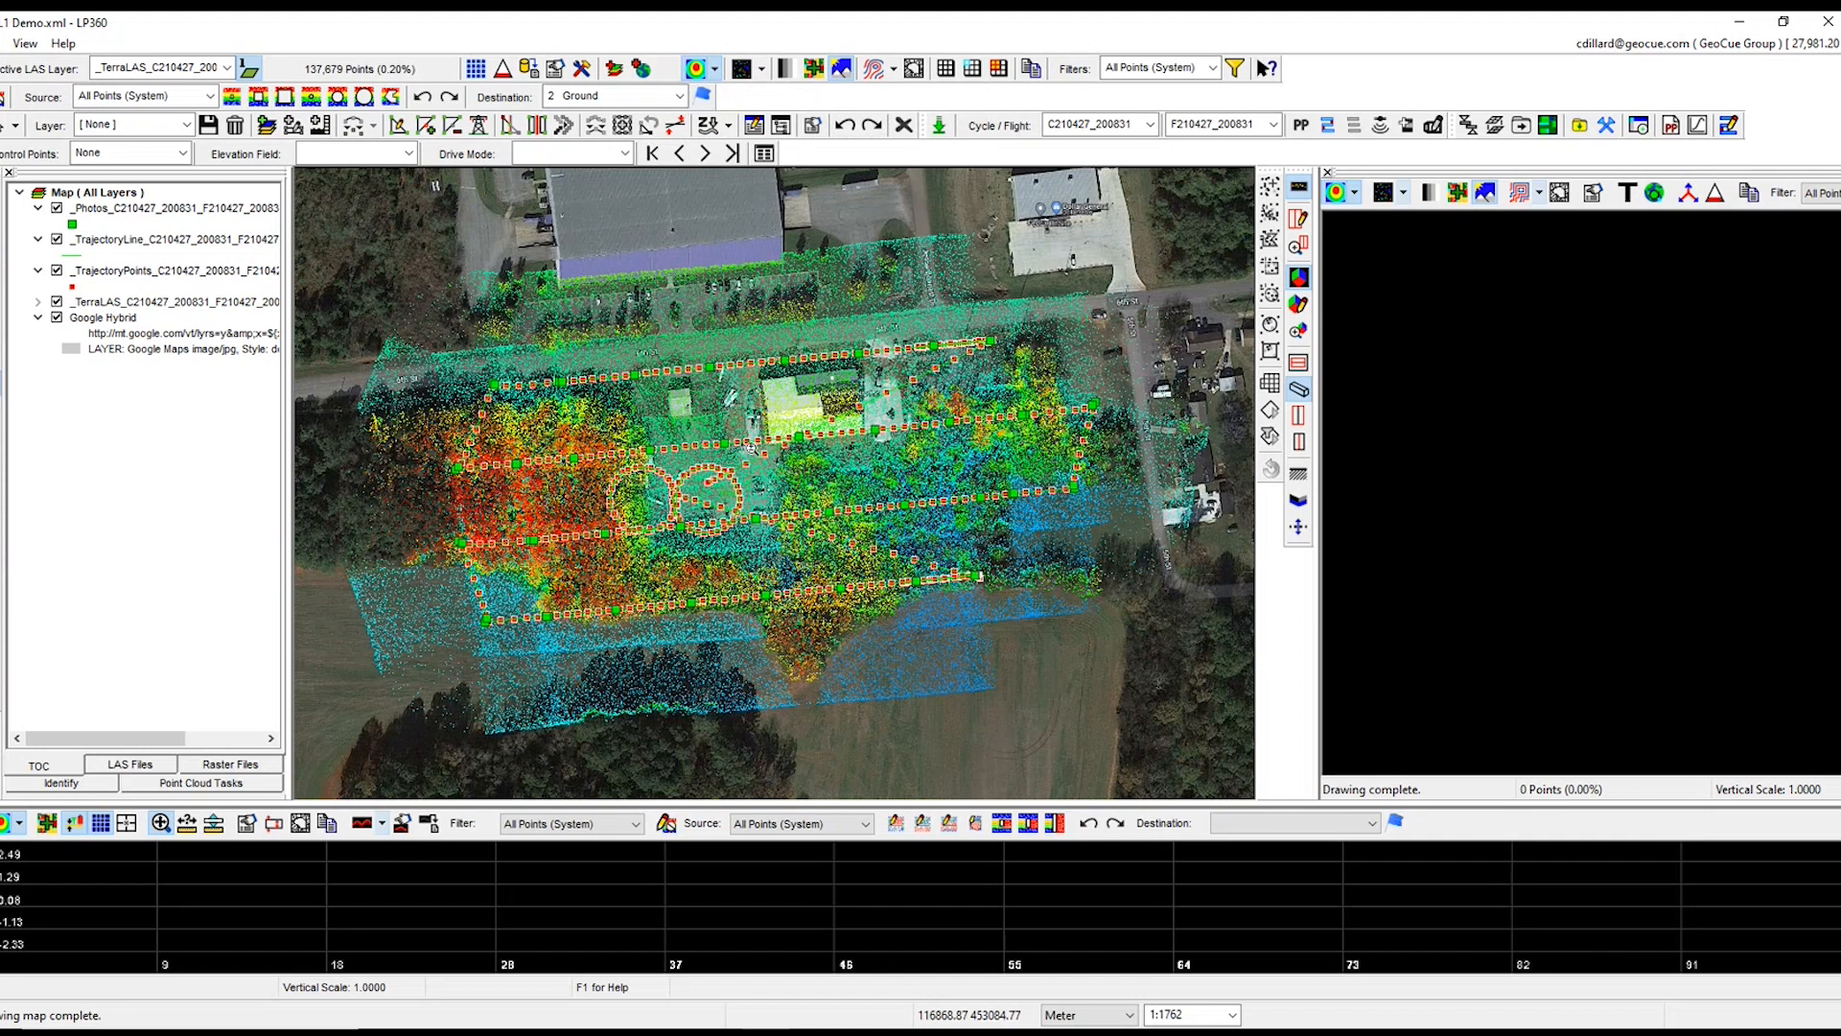
# Step: Display the map's point cloud as a shaded TIN surface coloured by elevation around the clearing
pyautogui.click(762, 70)
pyautogui.click(771, 100)
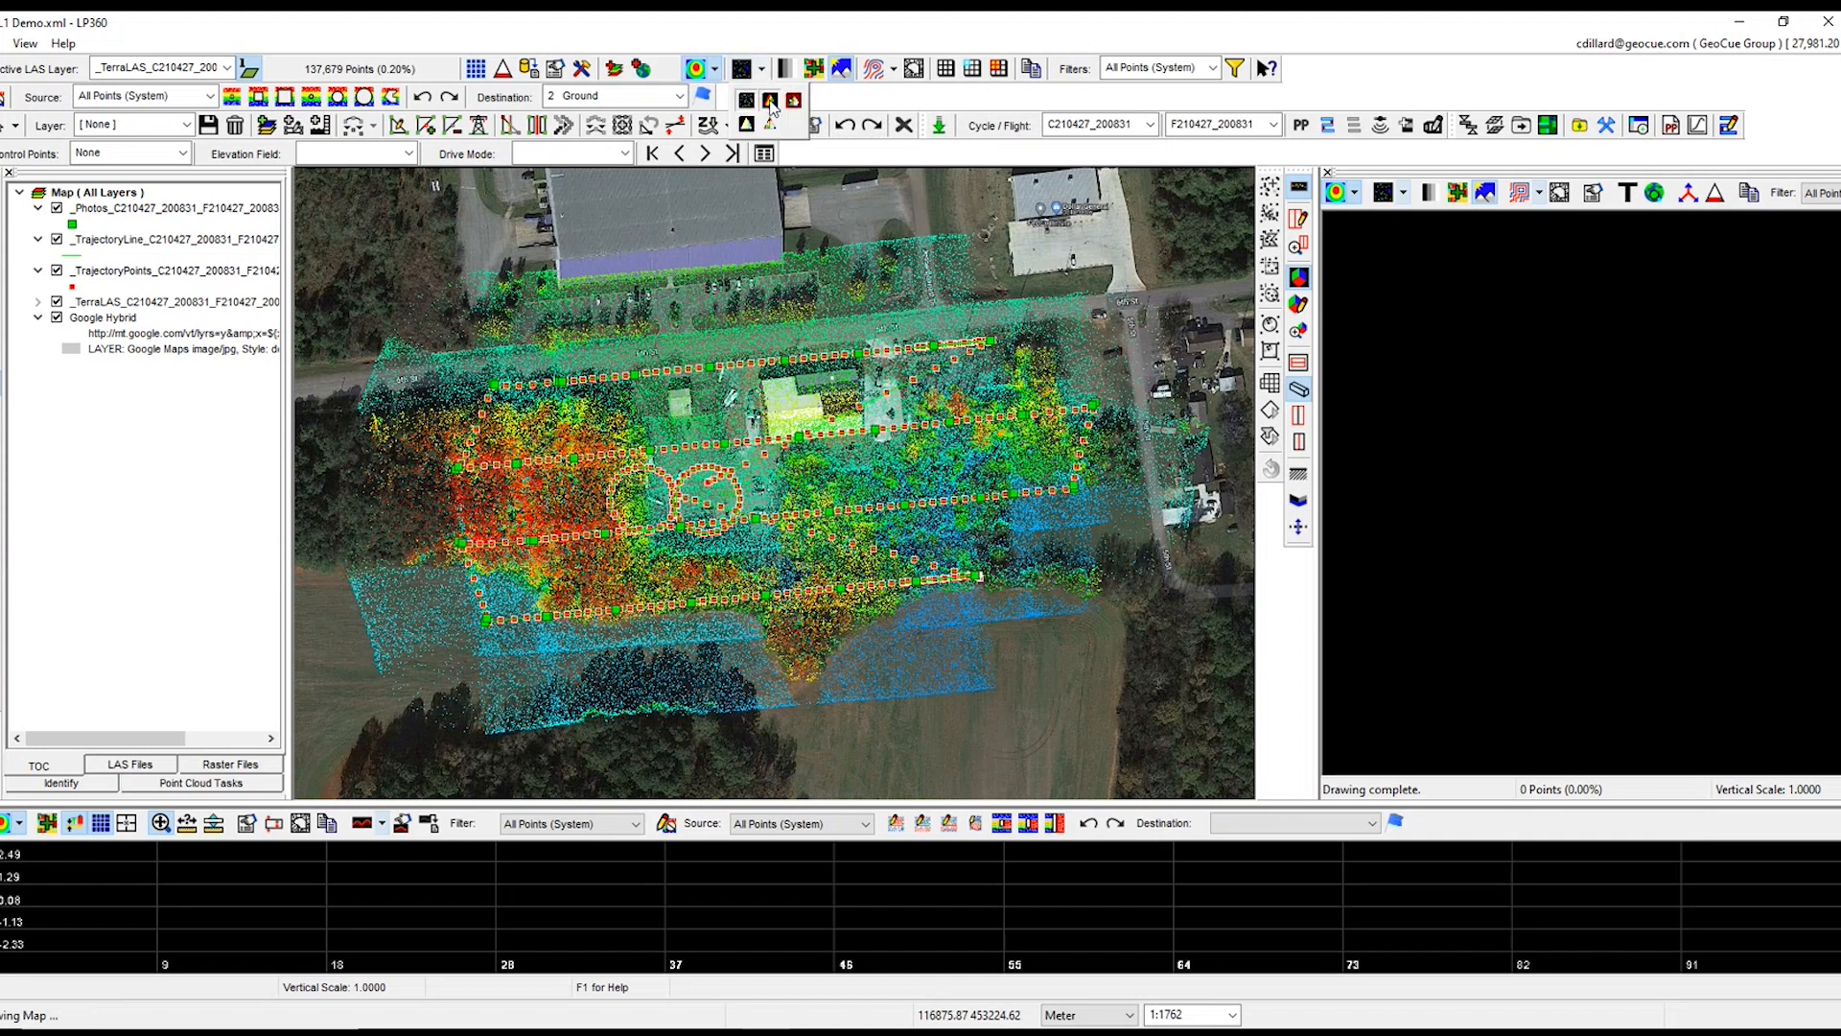
pyautogui.scroll(3, 741, 553)
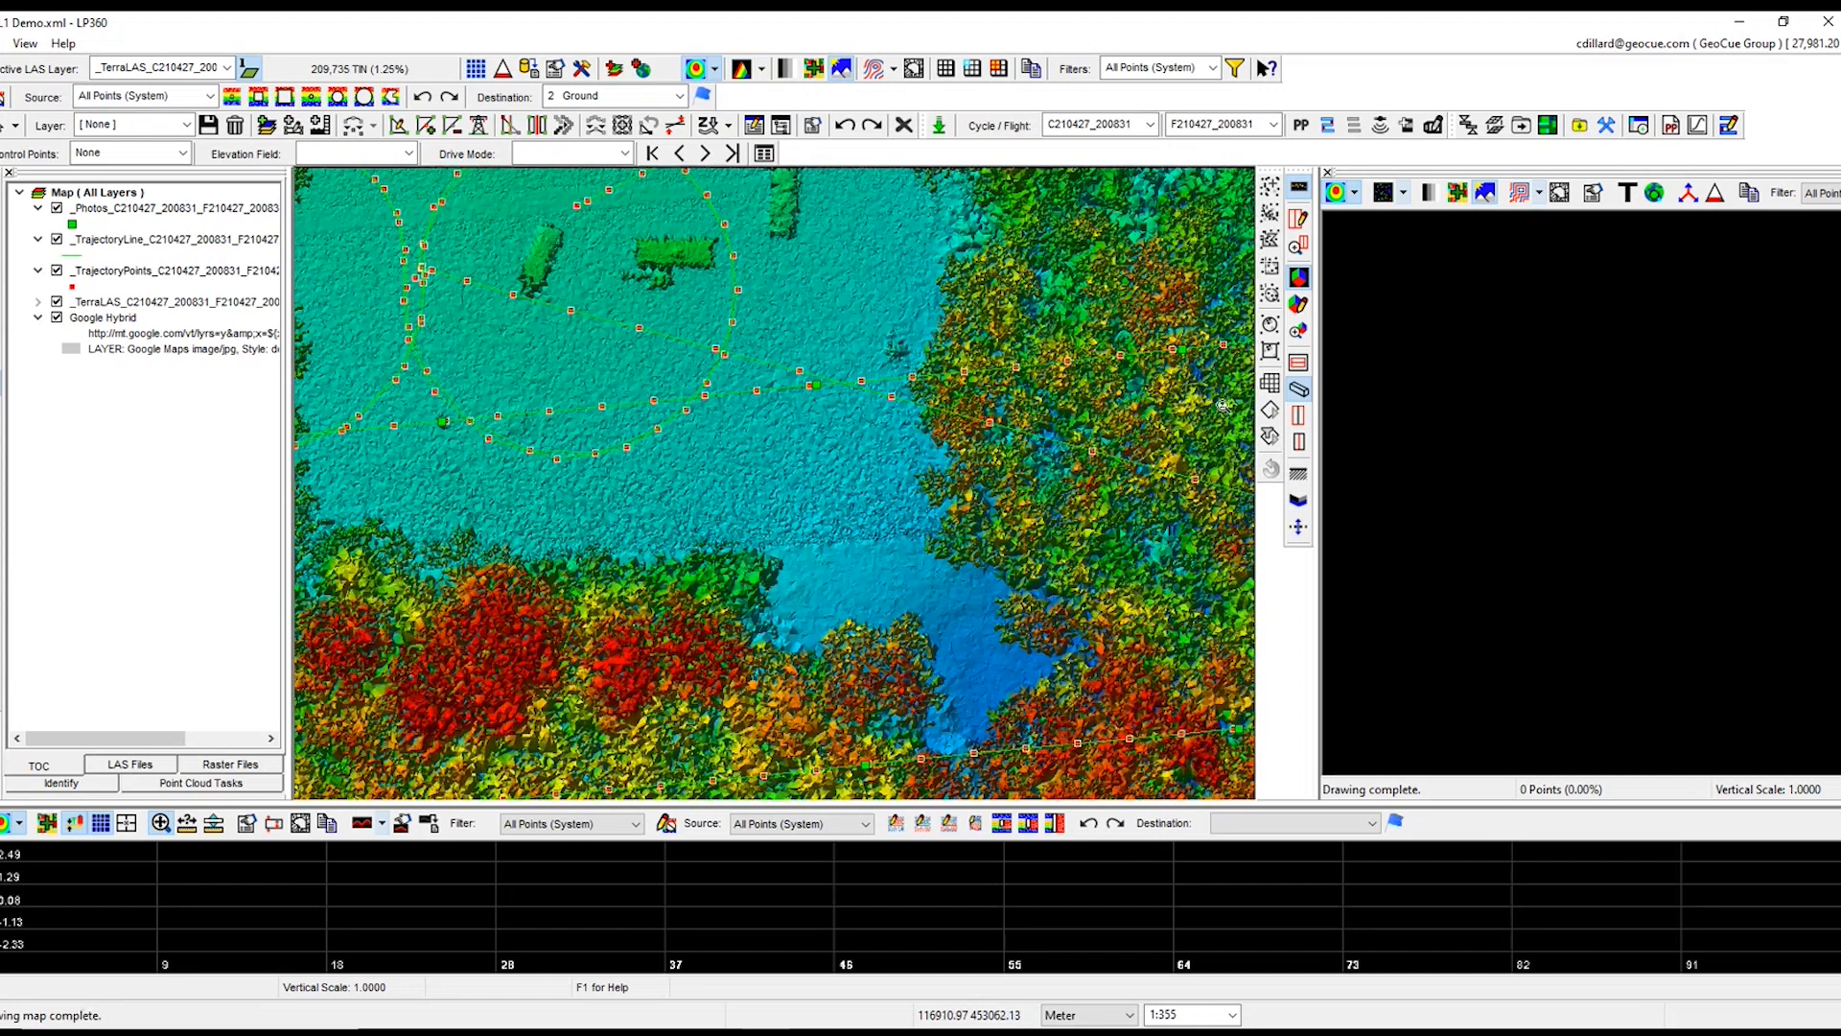
# Step: Draw a profile line down the clearing to the treeline gap and step the cross-section along to examine the ground points
pyautogui.click(1299, 219)
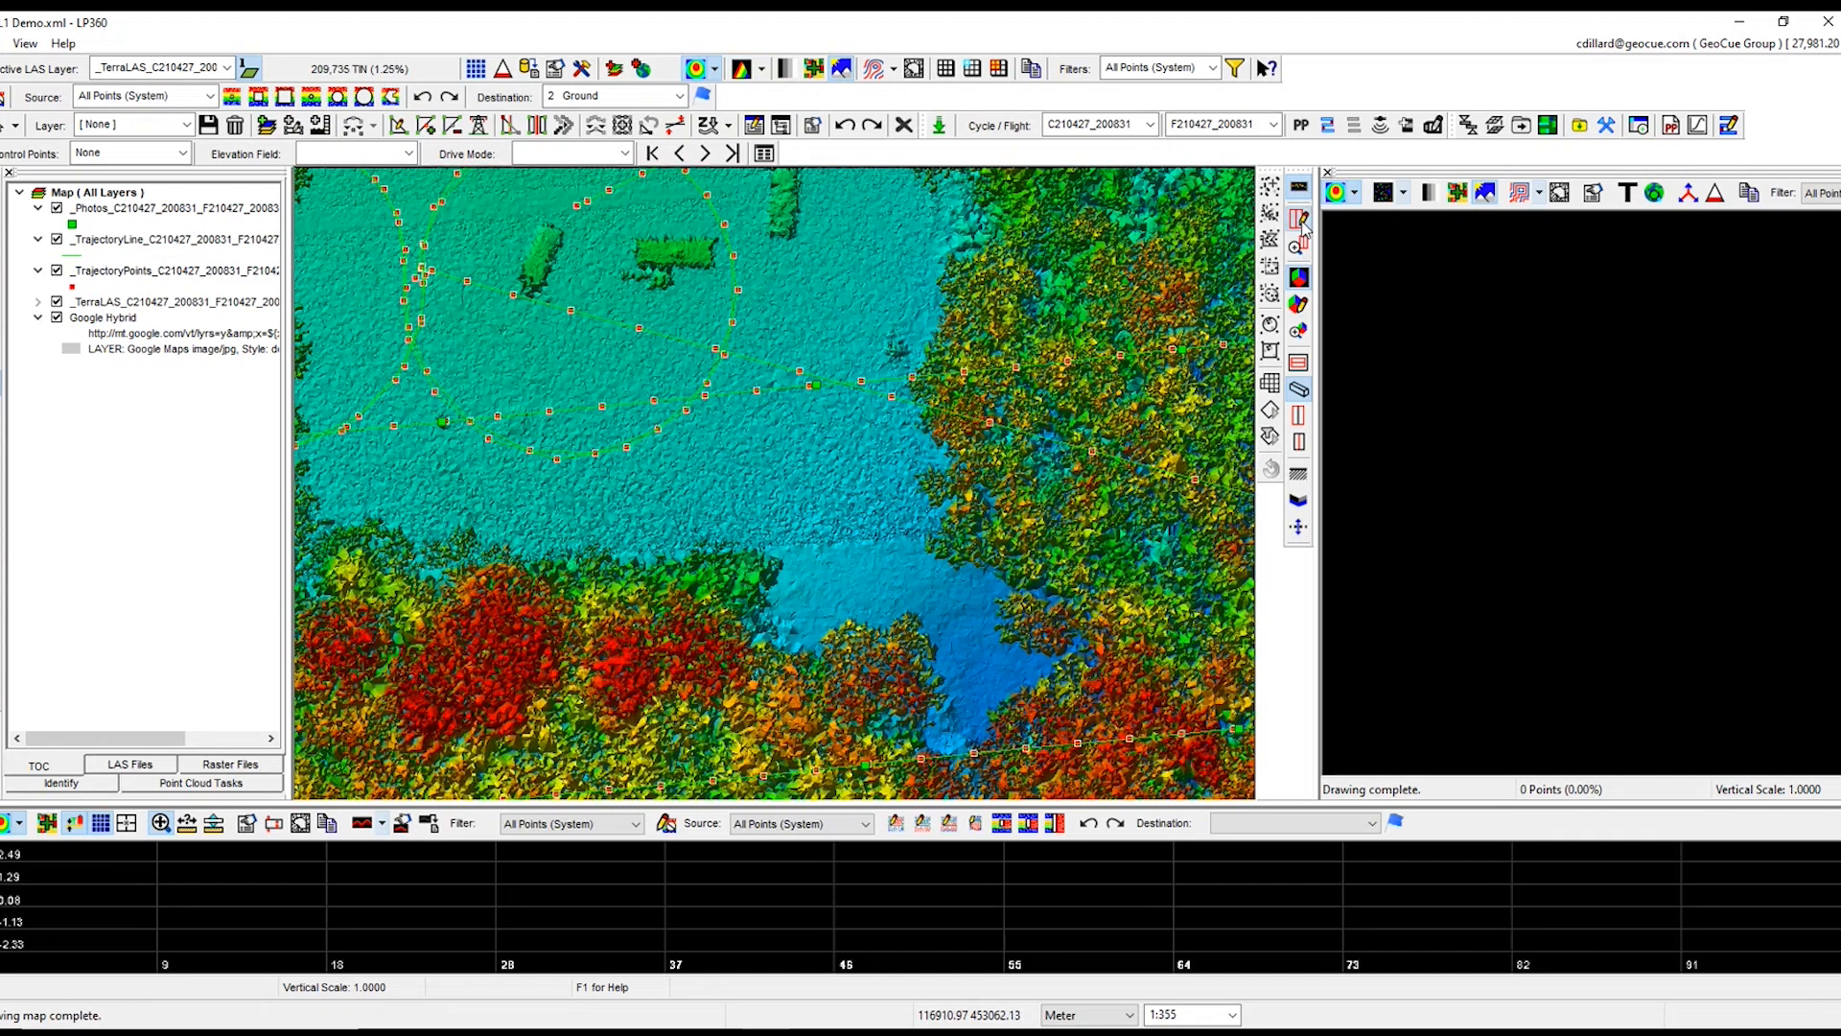
pyautogui.click(771, 307)
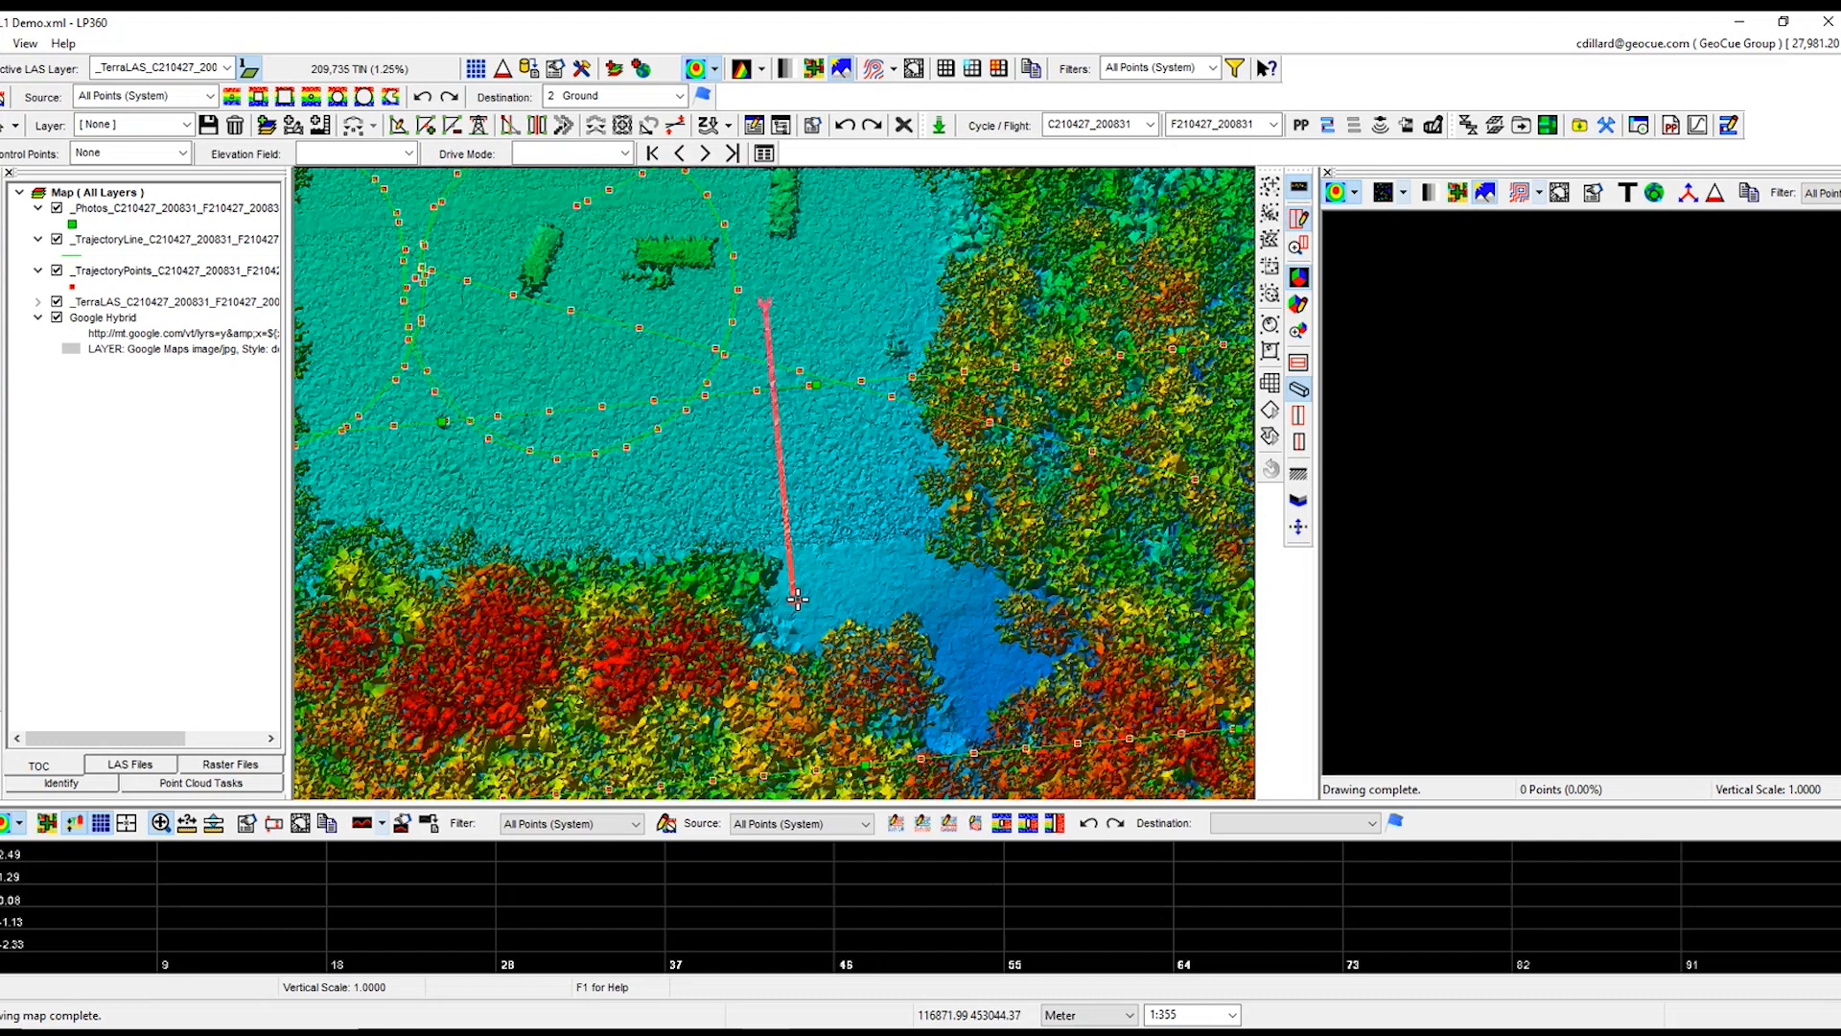
pyautogui.click(794, 583)
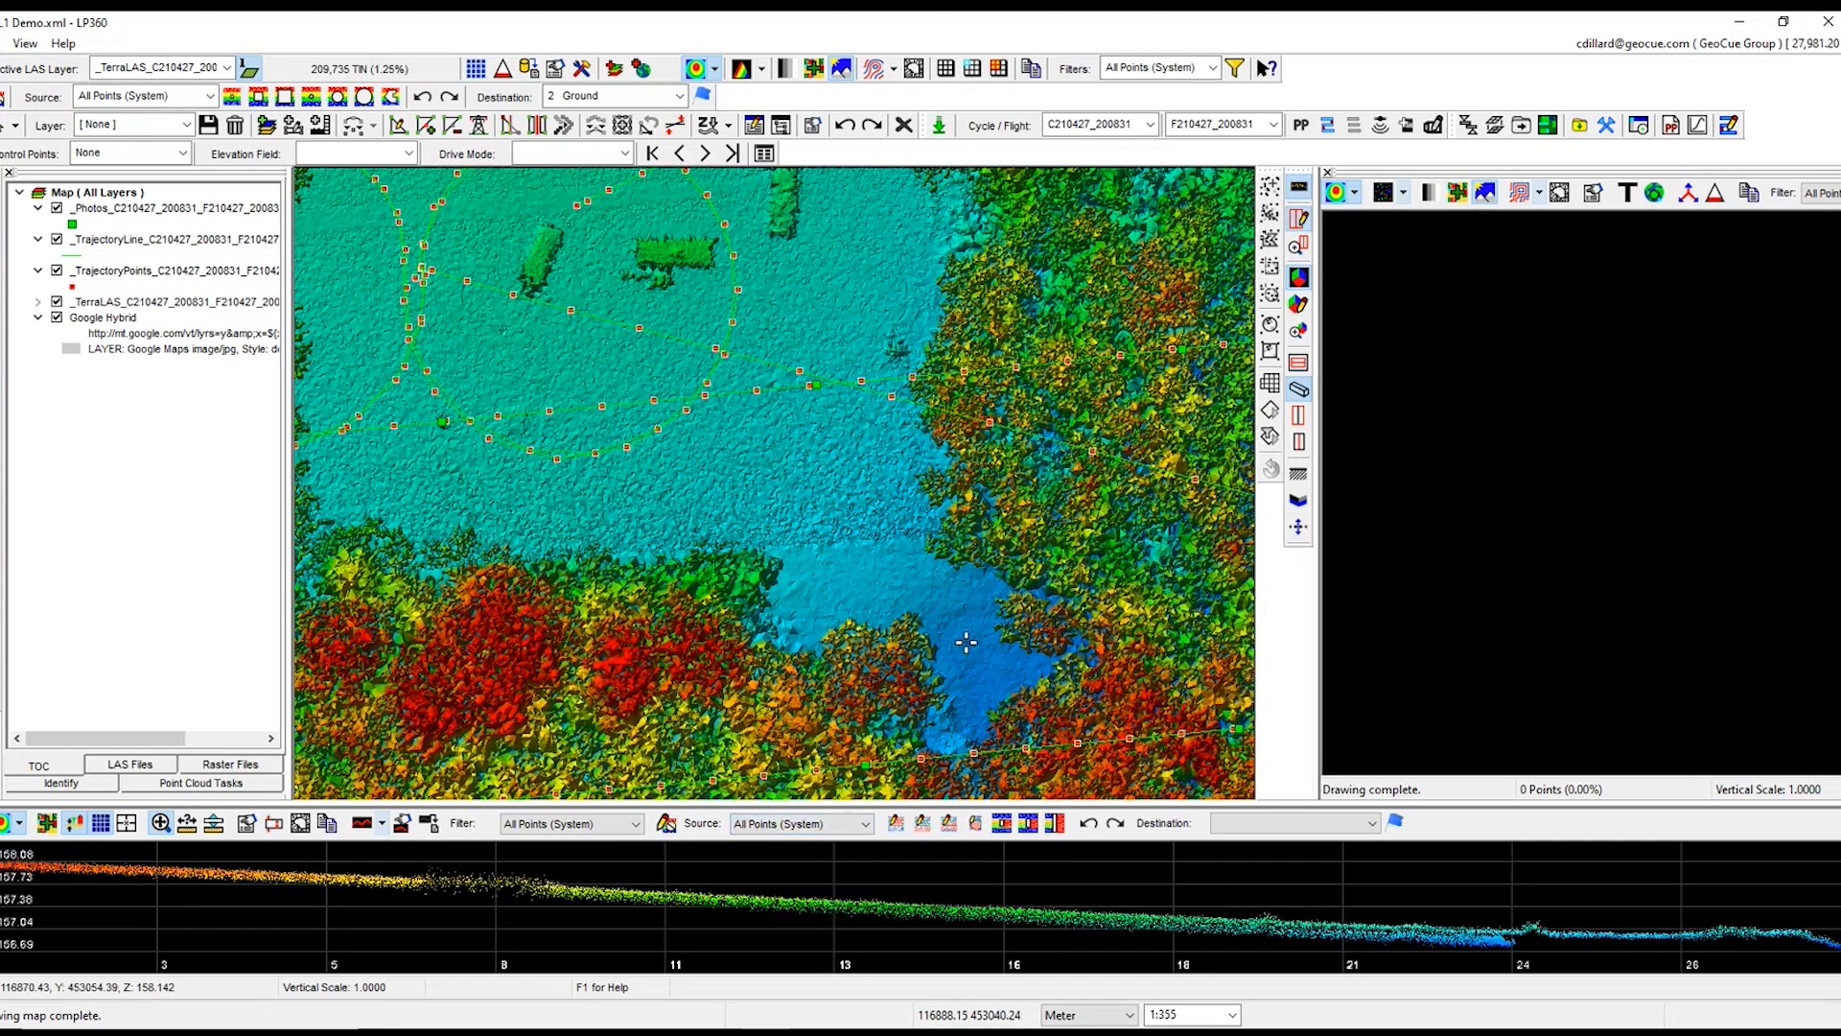
pyautogui.press('Up')
pyautogui.press('Up')
pyautogui.press('Up')
pyautogui.press('Up')
pyautogui.press('Up')
pyautogui.press('Up')
pyautogui.press('Up')
# Step: Draw a new profile down the clearing slightly closer to the eastern trees, keeping the proposed profile depth
pyautogui.click(812, 304)
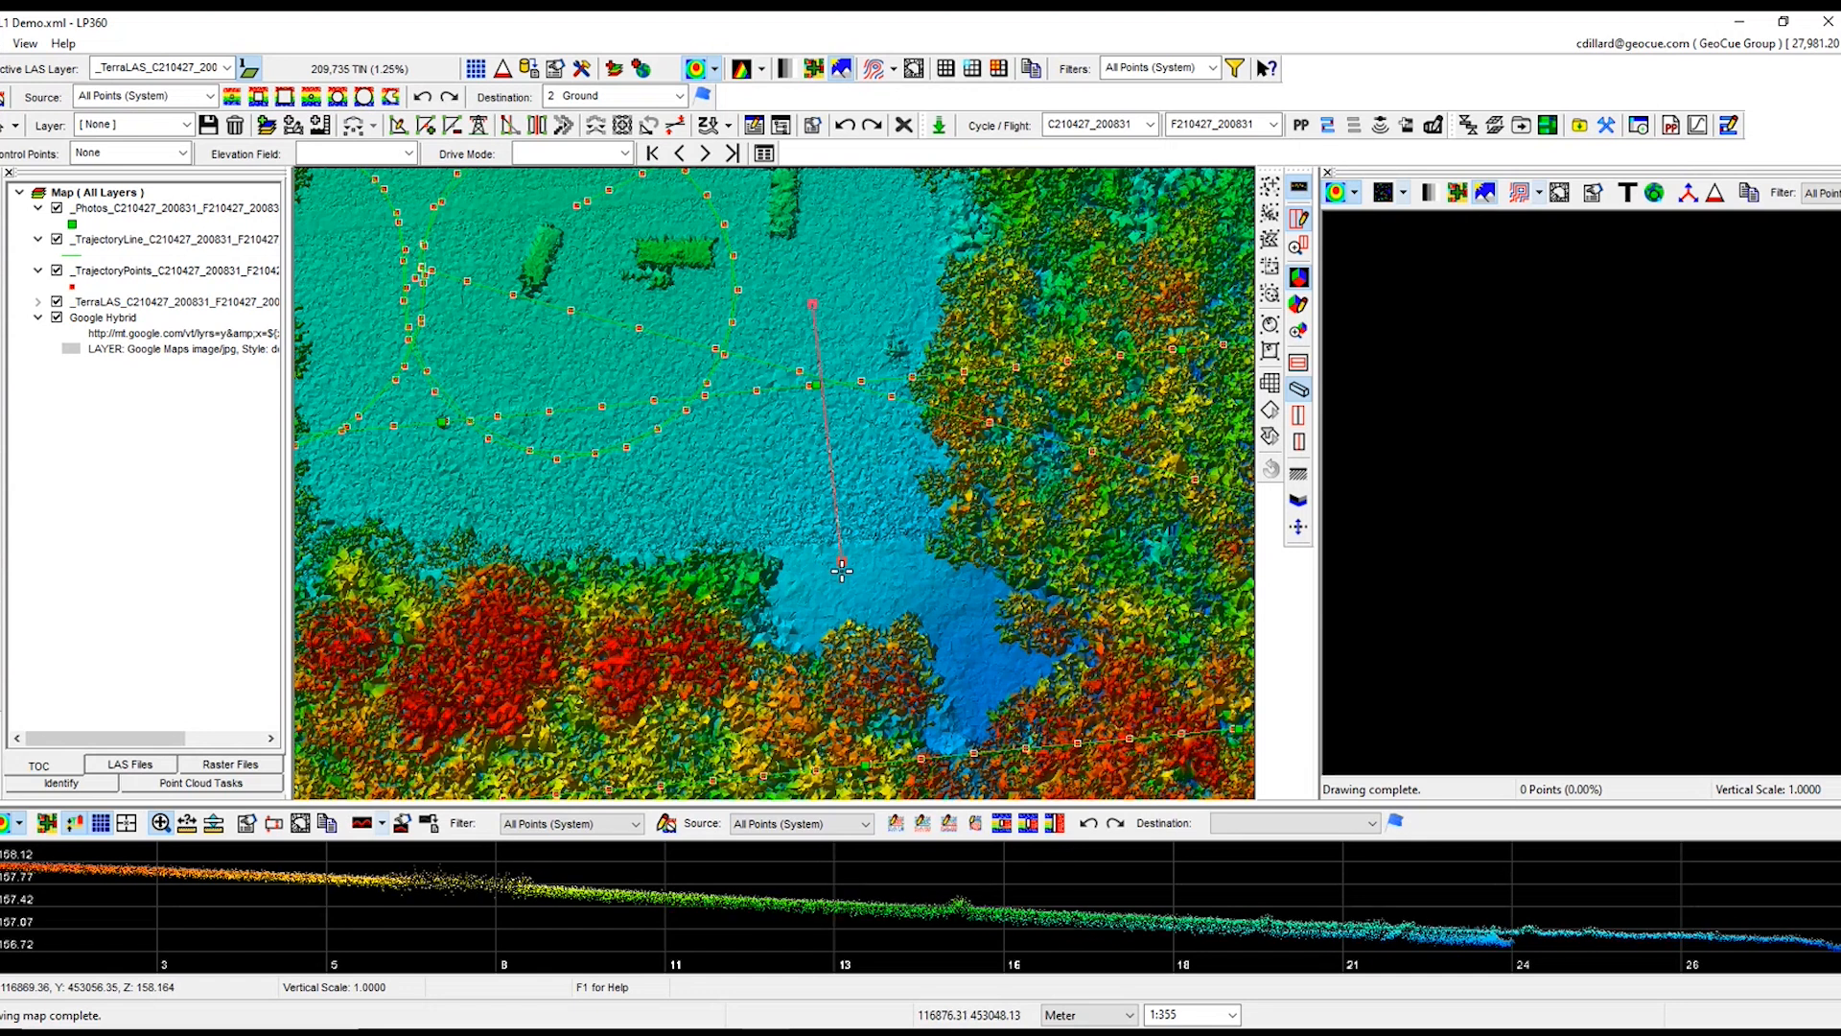
pyautogui.click(827, 602)
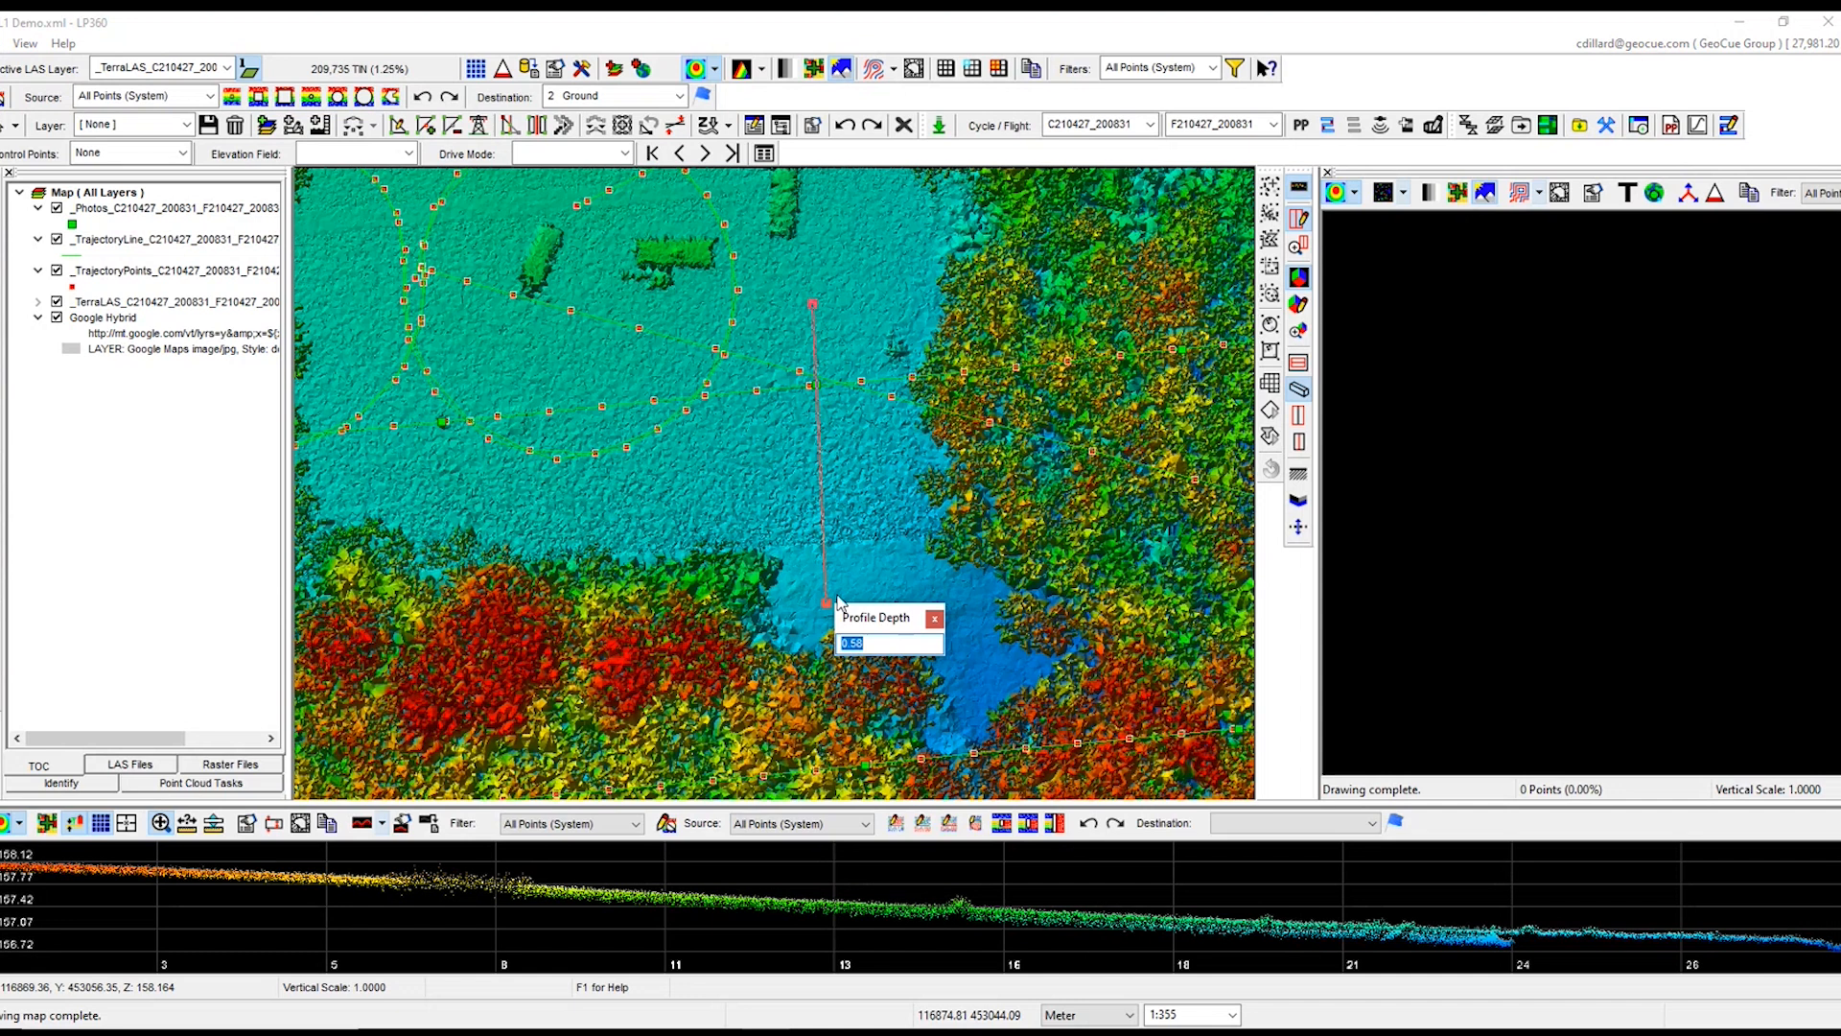
pyautogui.press('Return')
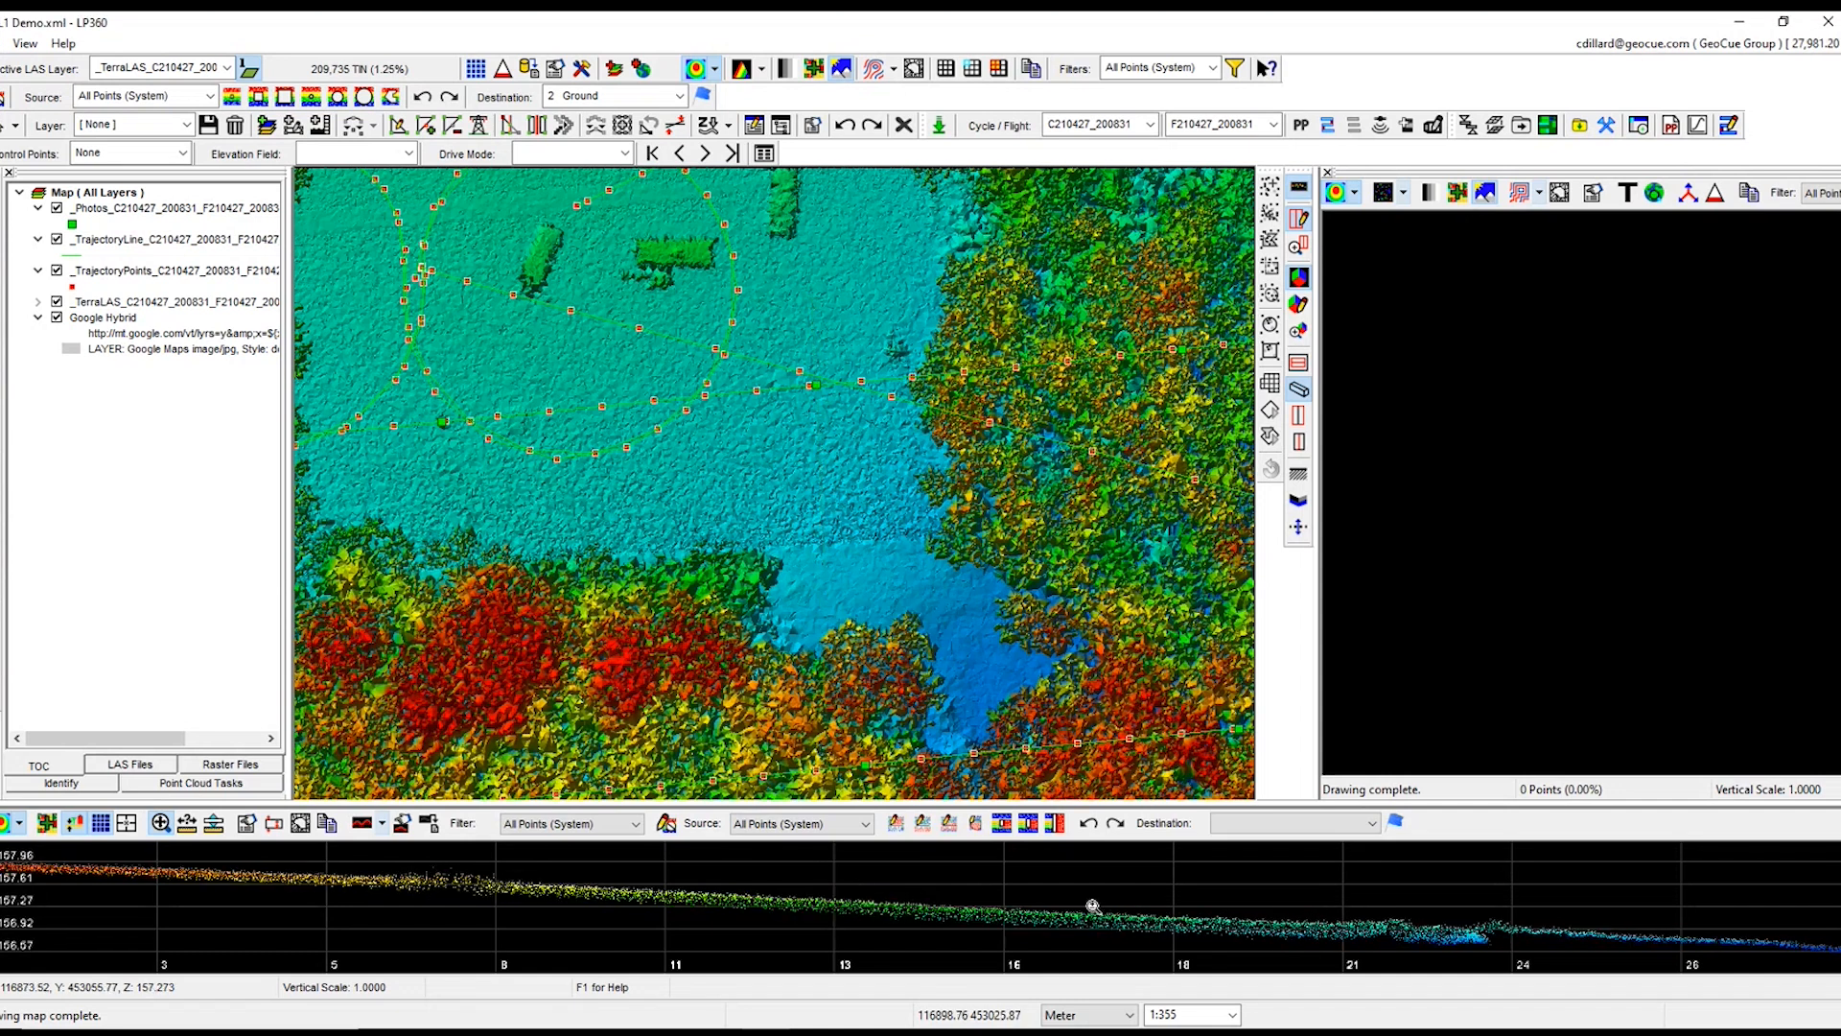
# Step: Focus the profile on the small ridge in the ground points and colour its points by flight line
pyautogui.scroll(-1, 1083, 797)
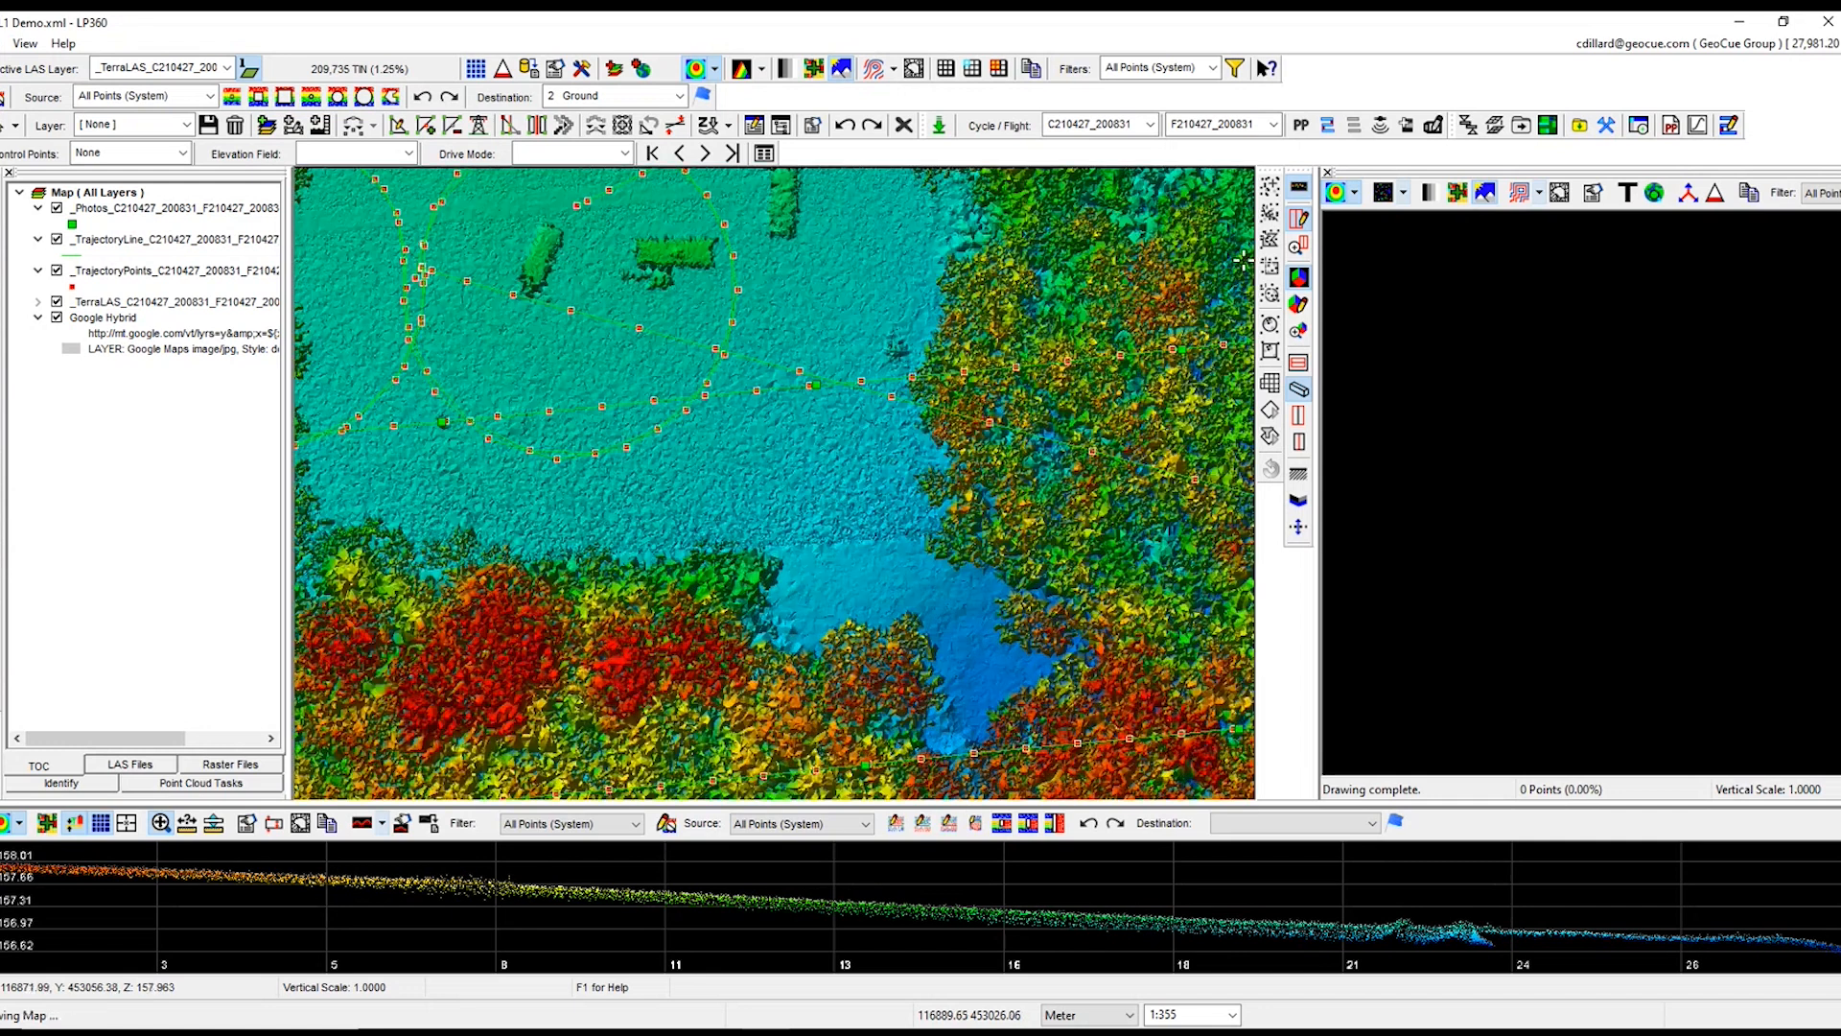
pyautogui.moveTo(1341, 946); pyautogui.dragTo(1027, 898, button='middle')
pyautogui.scroll(3, 1020, 935)
pyautogui.moveTo(1145, 931); pyautogui.dragTo(866, 887, button='middle')
pyautogui.moveTo(1230, 909); pyautogui.dragTo(999, 889, button='middle')
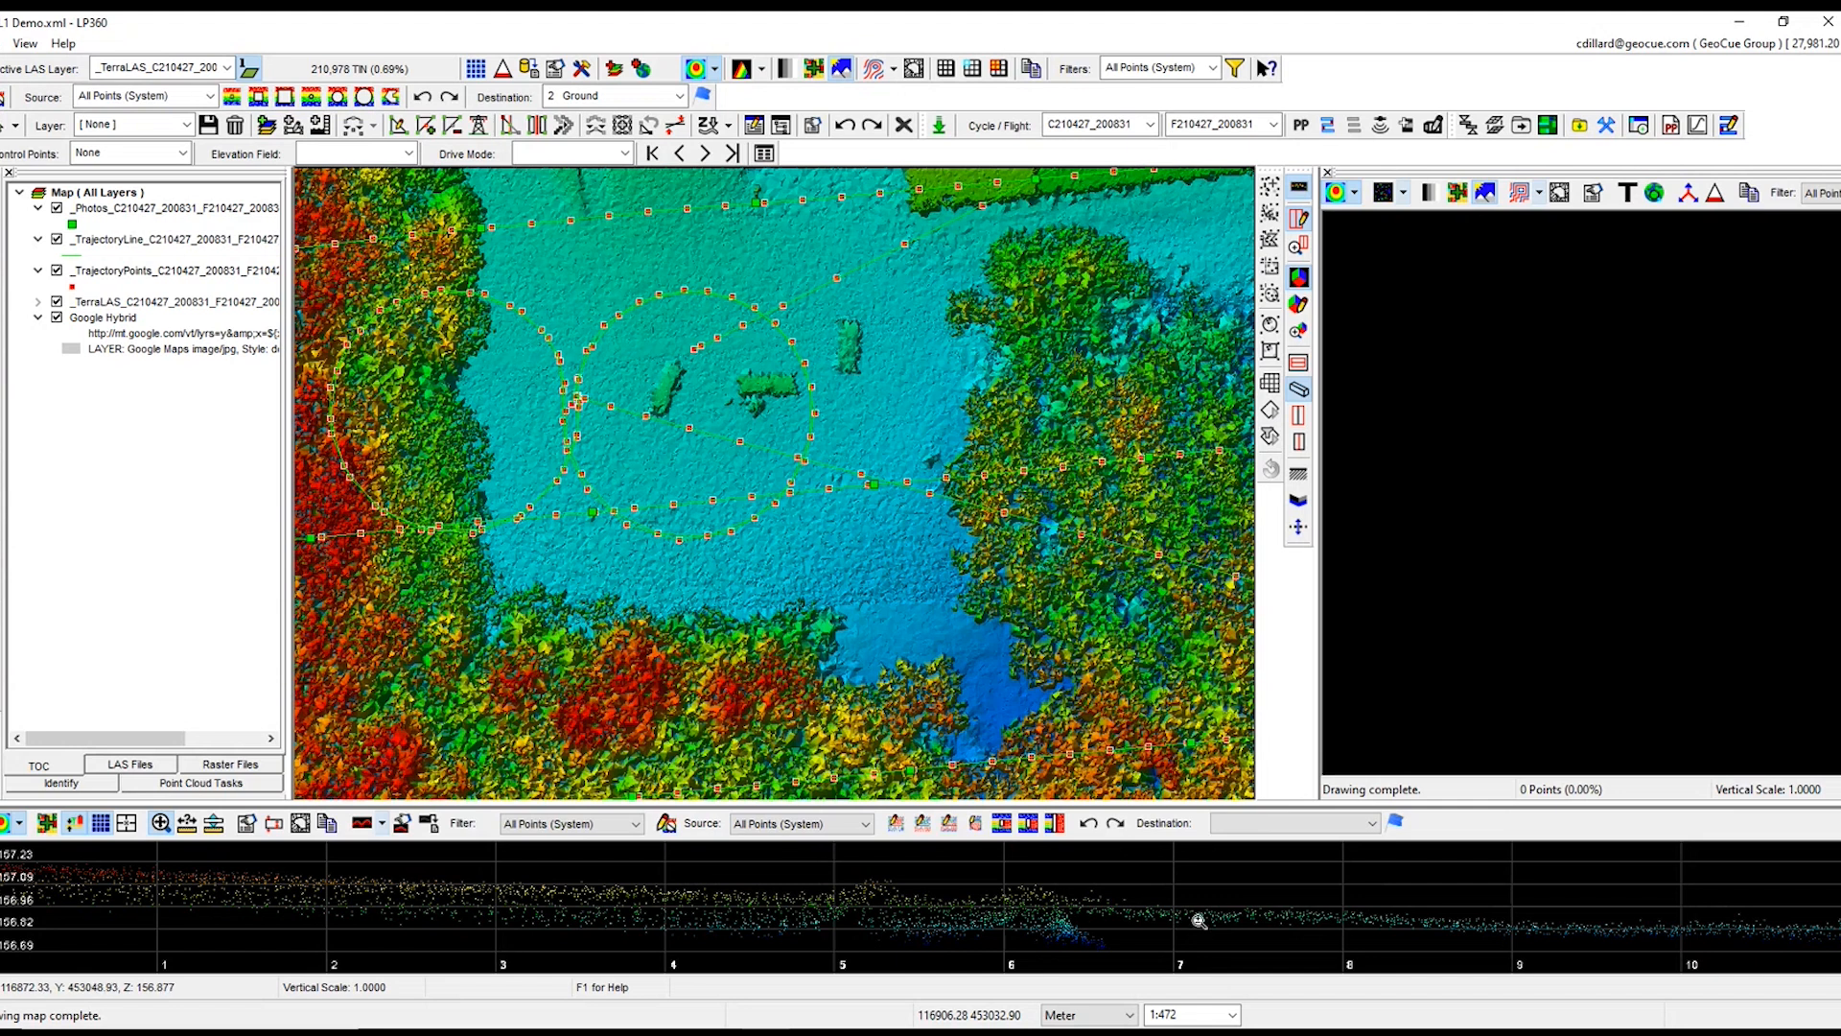
pyautogui.click(21, 826)
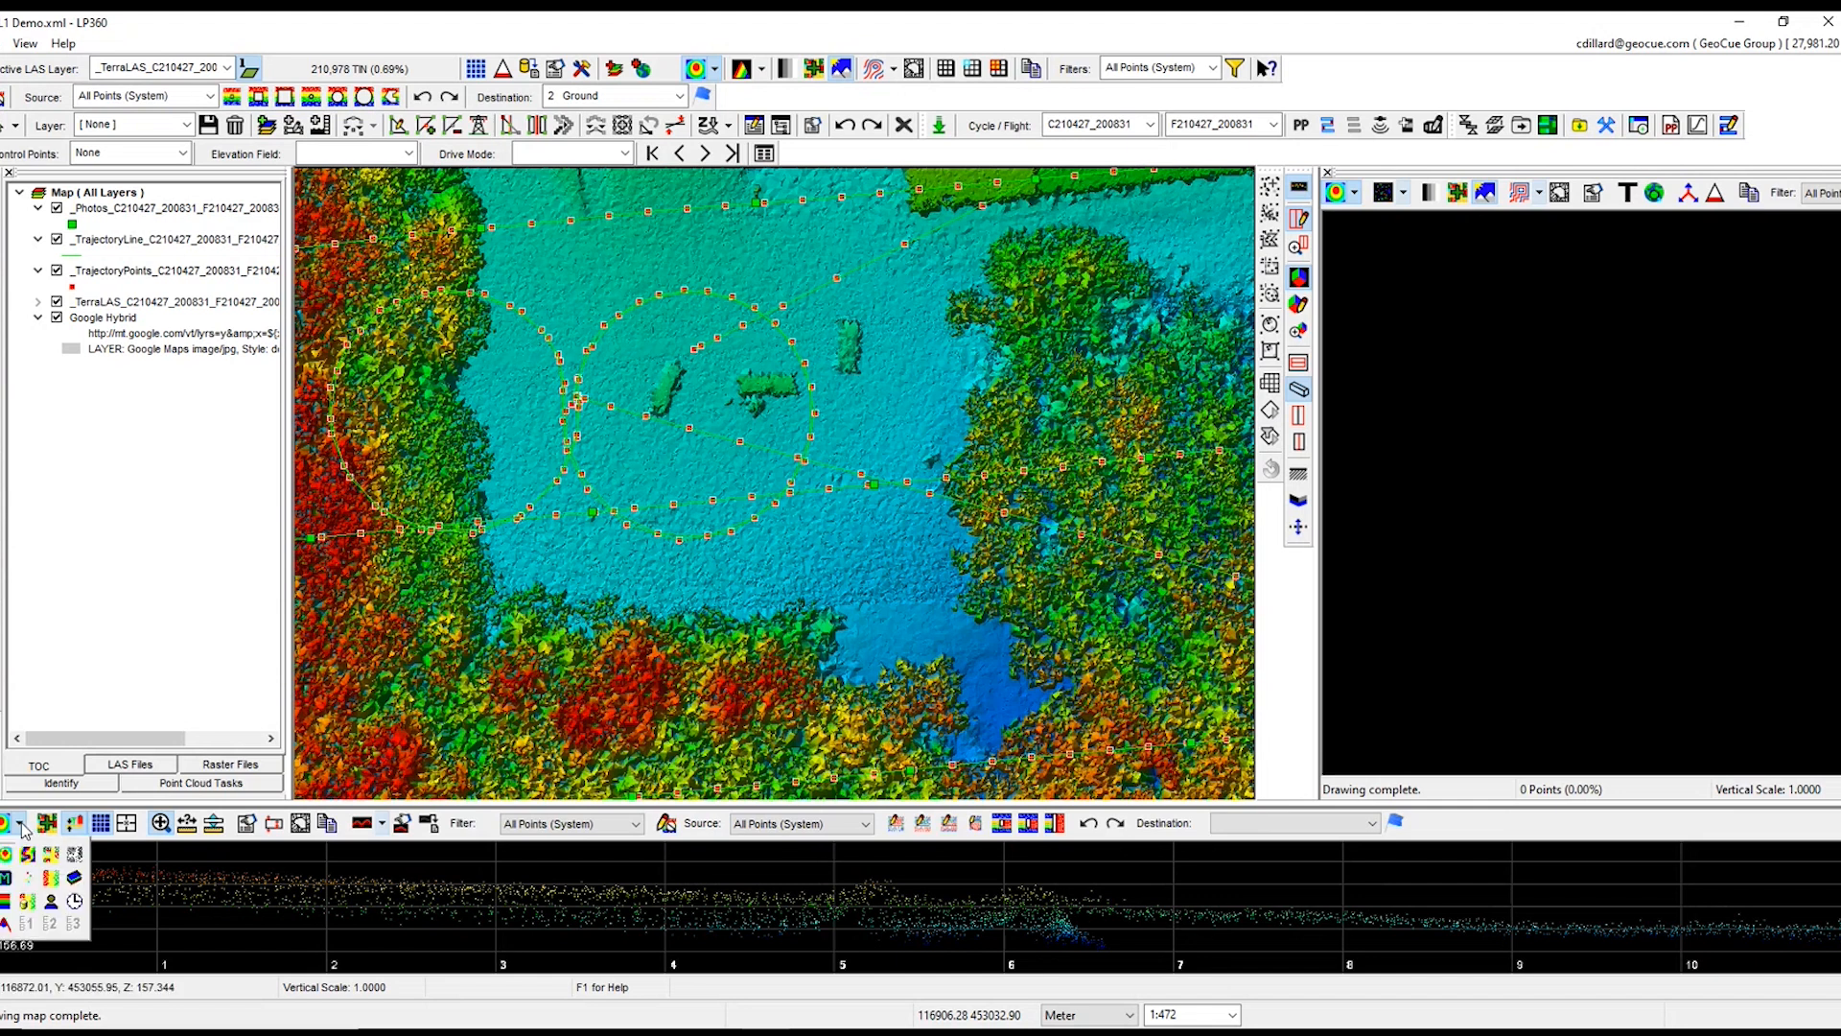
pyautogui.click(52, 879)
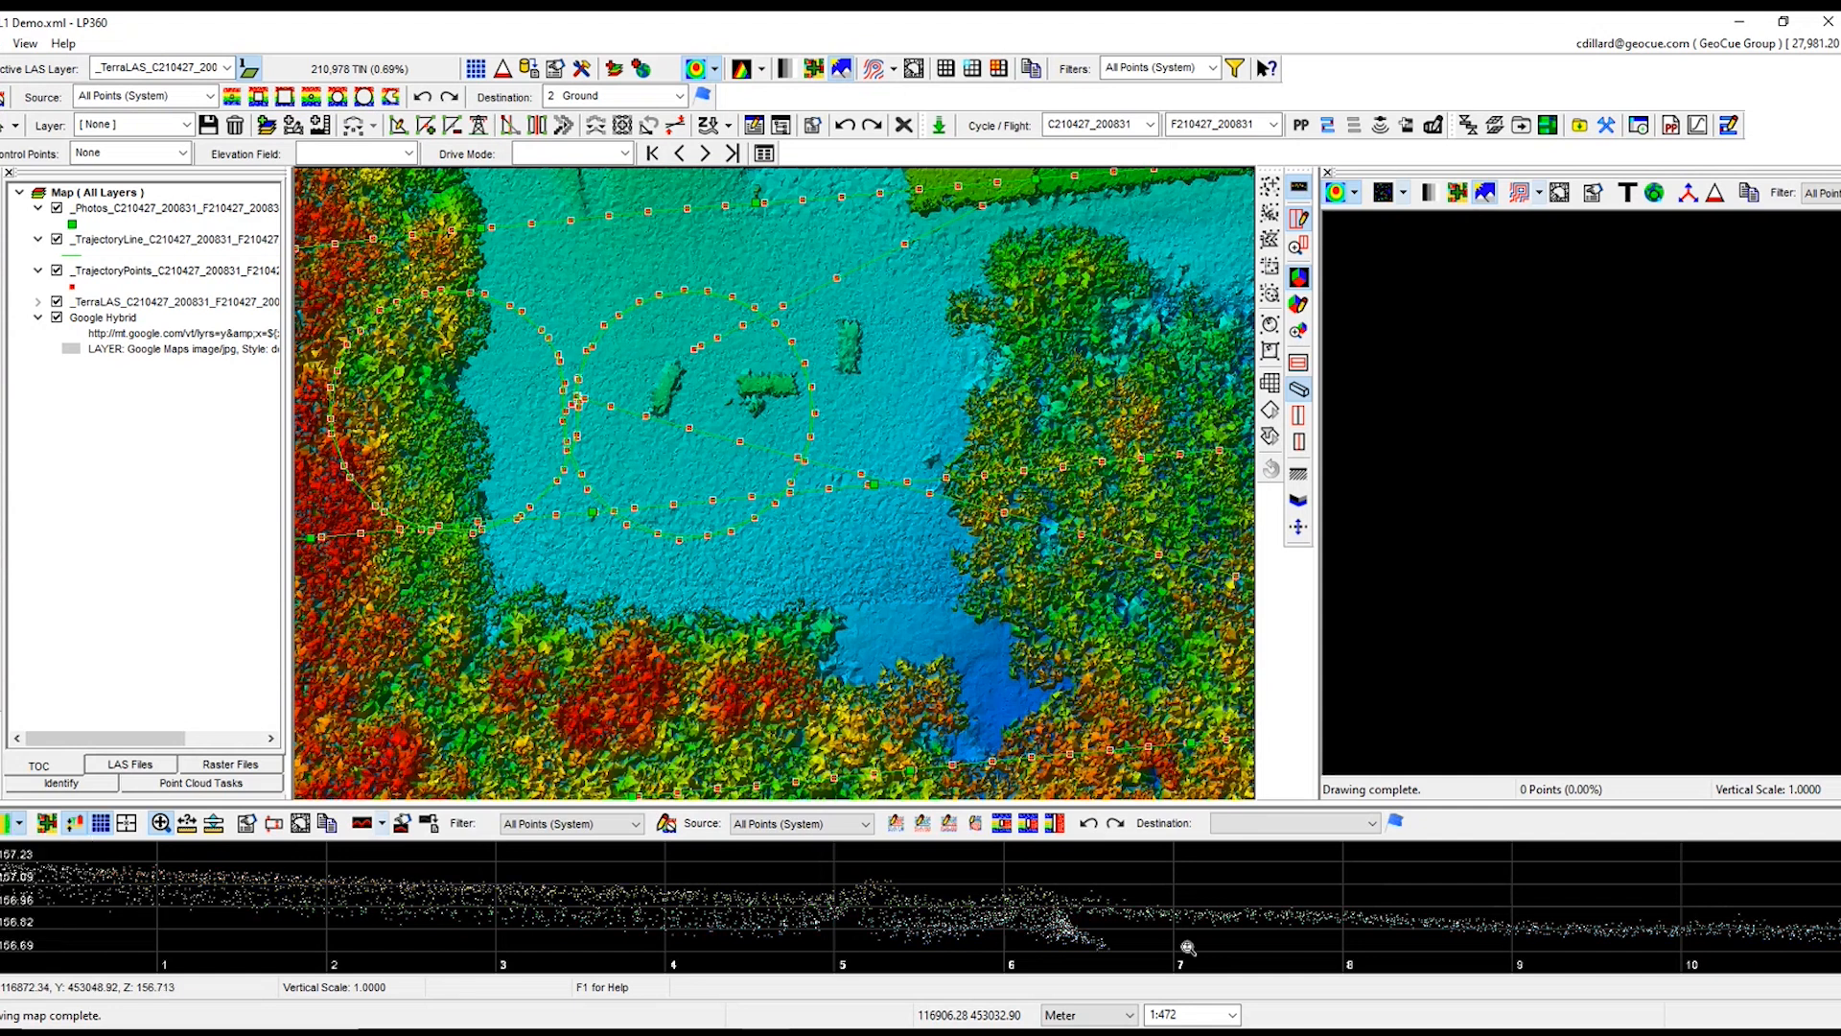
# Step: Enlarge the profile view and centre it on the ground points around the small ridge
pyautogui.moveTo(1154, 811); pyautogui.dragTo(1135, 598)
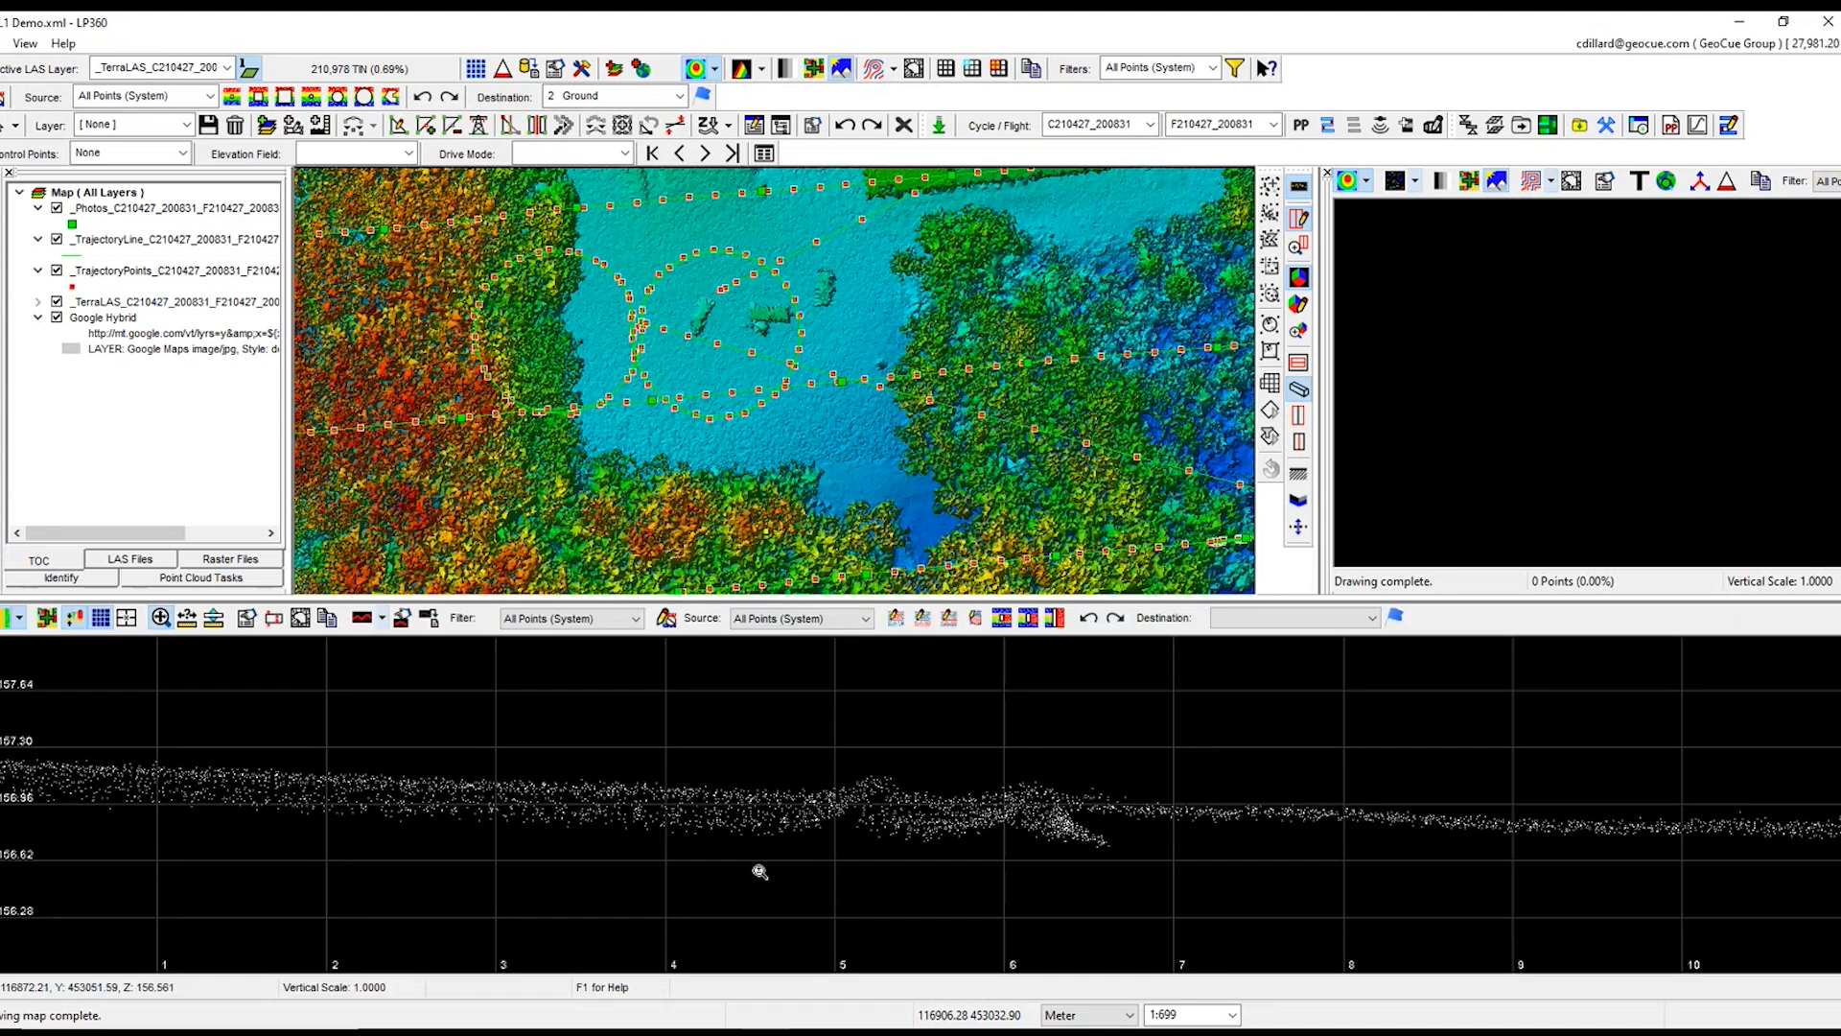
pyautogui.scroll(4, 800, 838)
pyautogui.moveTo(836, 954); pyautogui.dragTo(857, 810, button='middle')
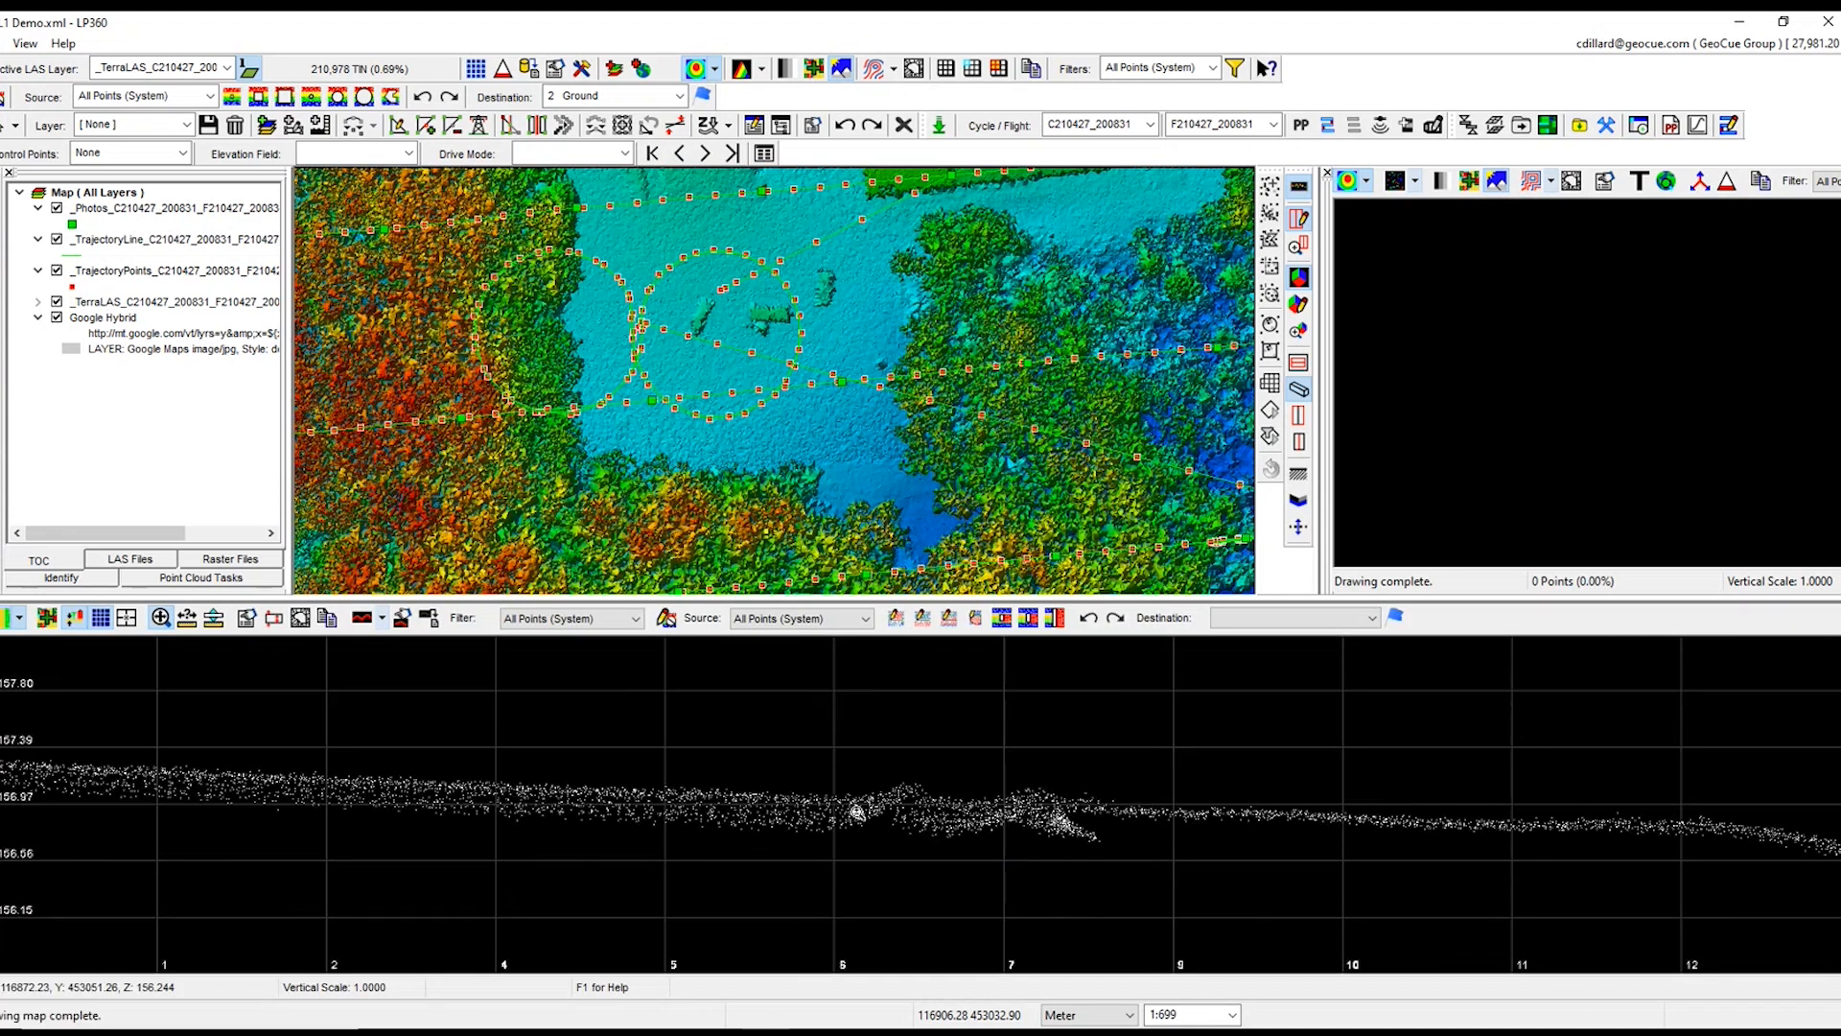
# Step: Draw a new profile line running south through the clearing toward the treeline gap beside the eastern trees
pyautogui.click(76, 621)
pyautogui.scroll(2, 849, 462)
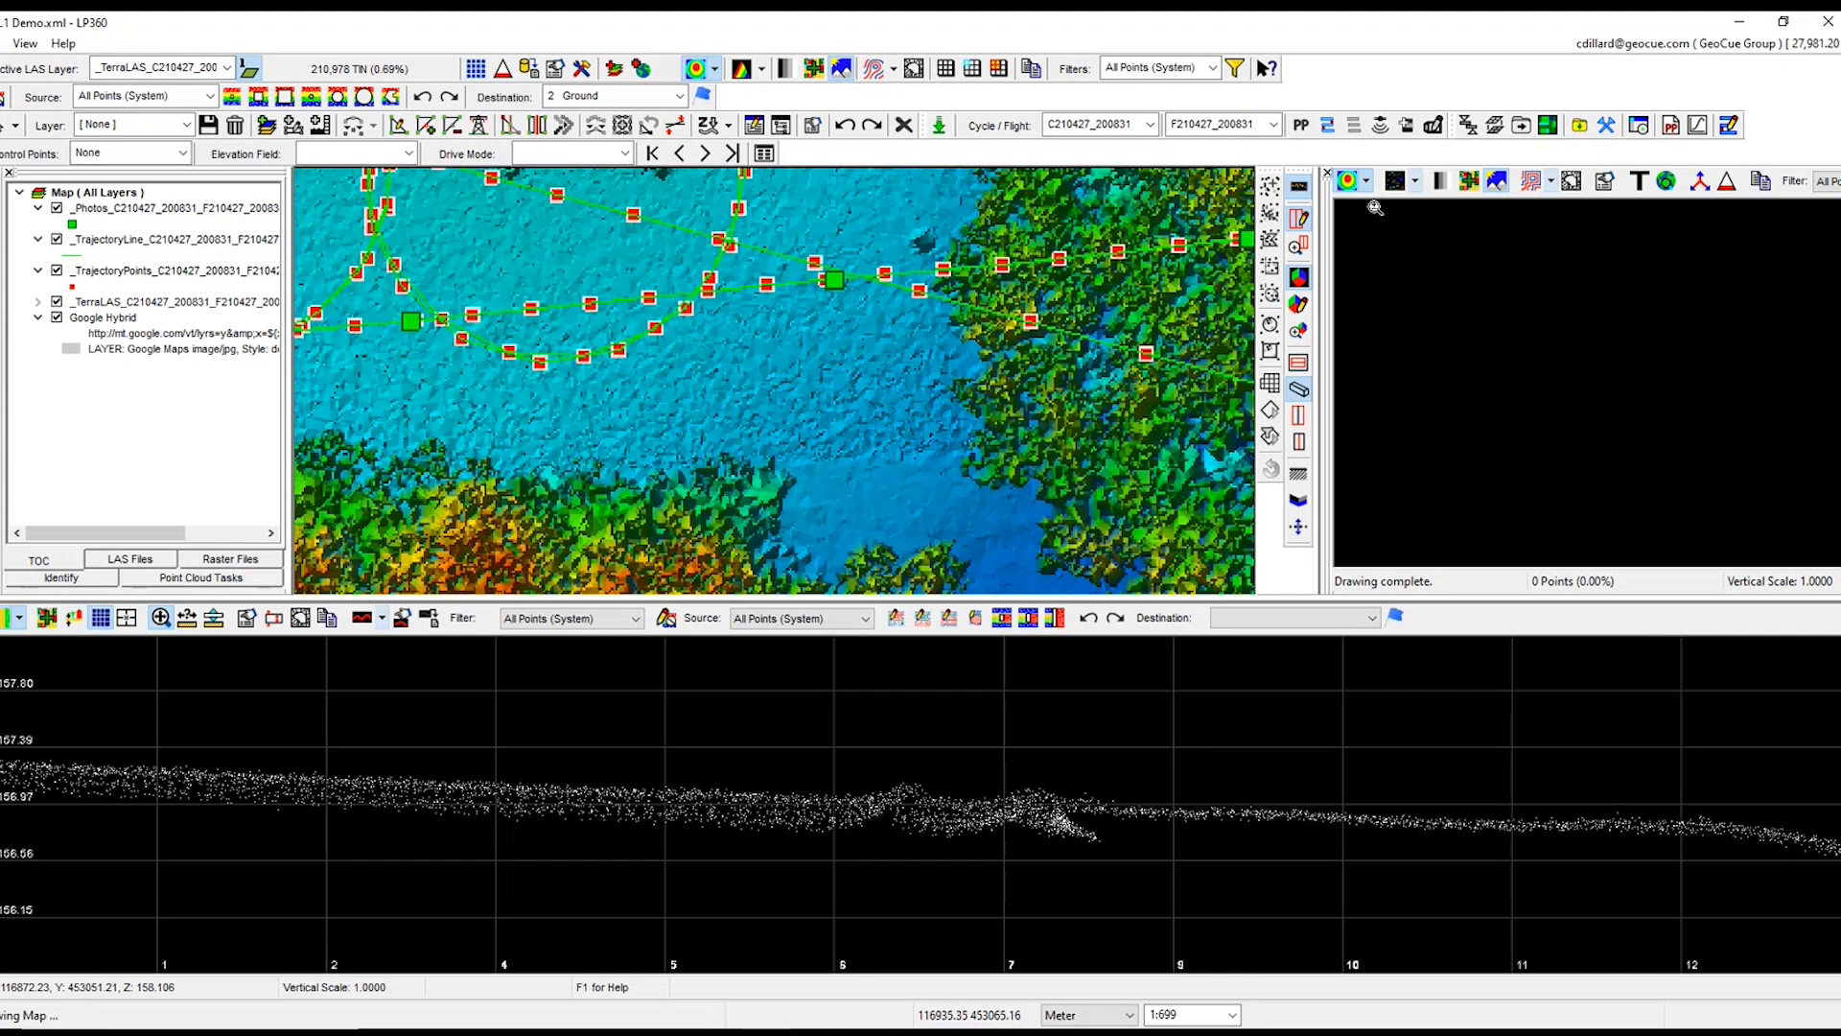
pyautogui.click(794, 313)
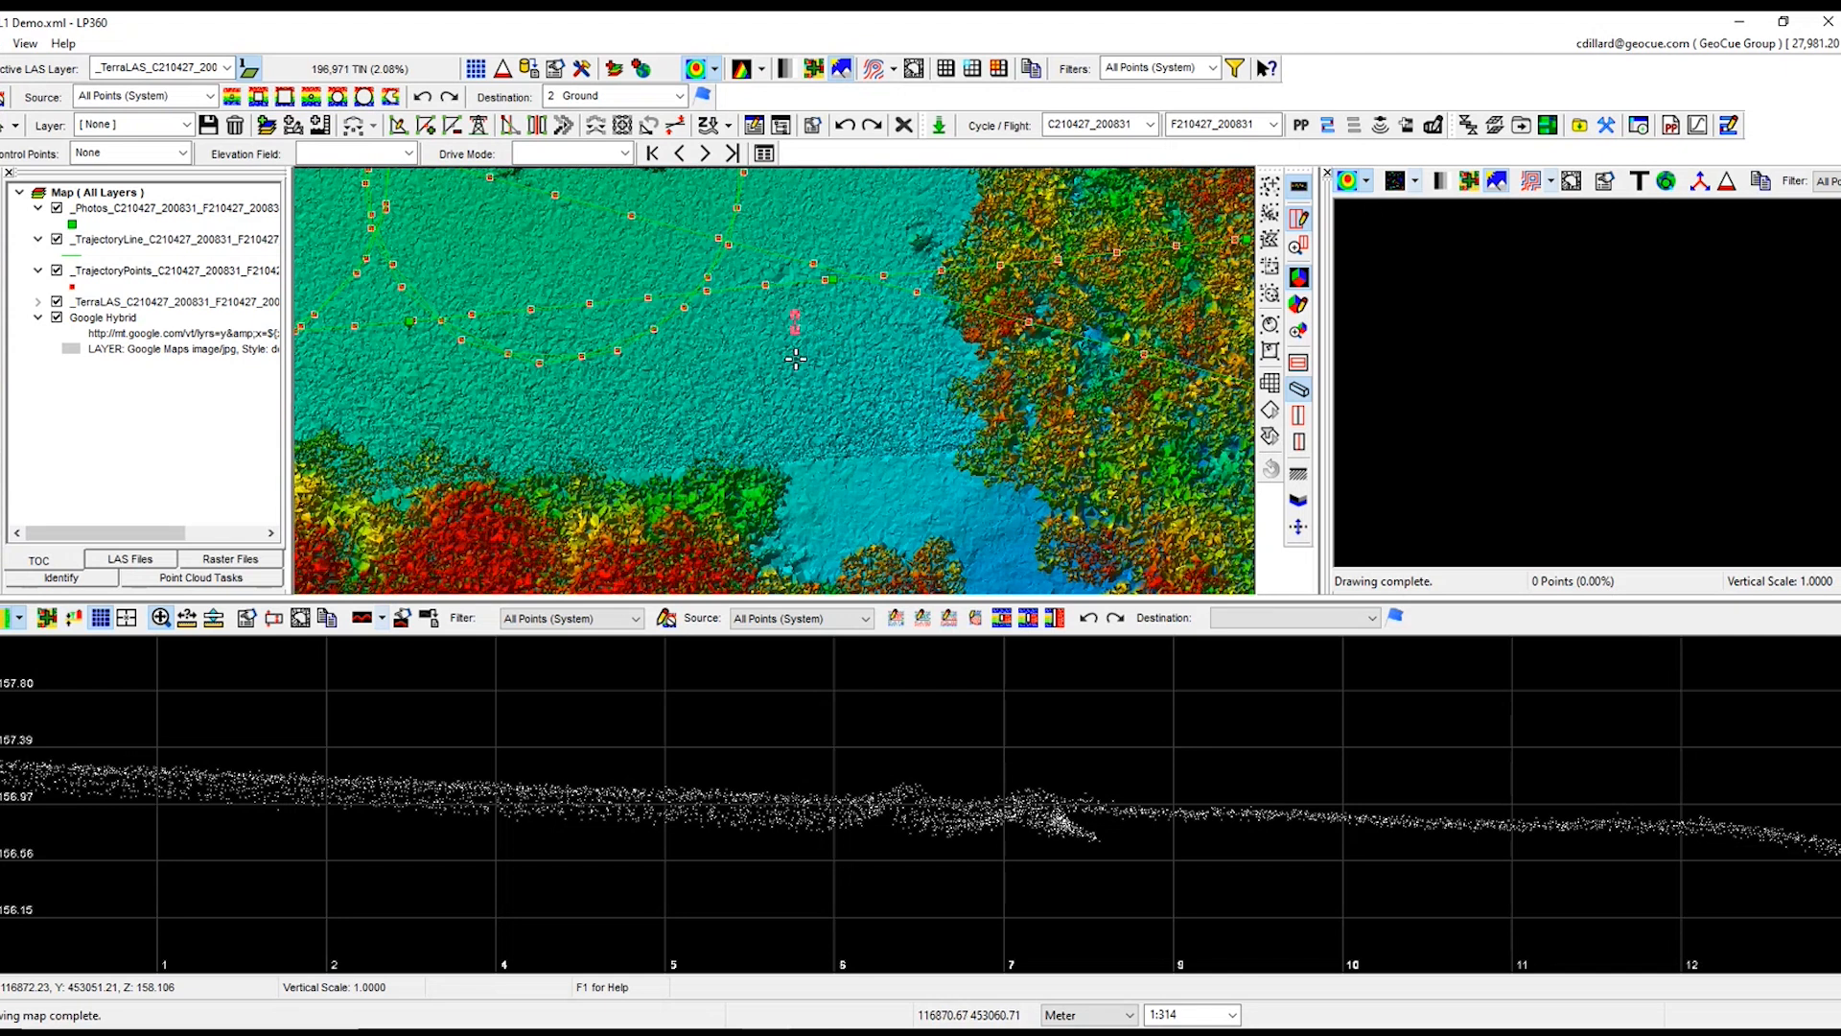
pyautogui.click(807, 562)
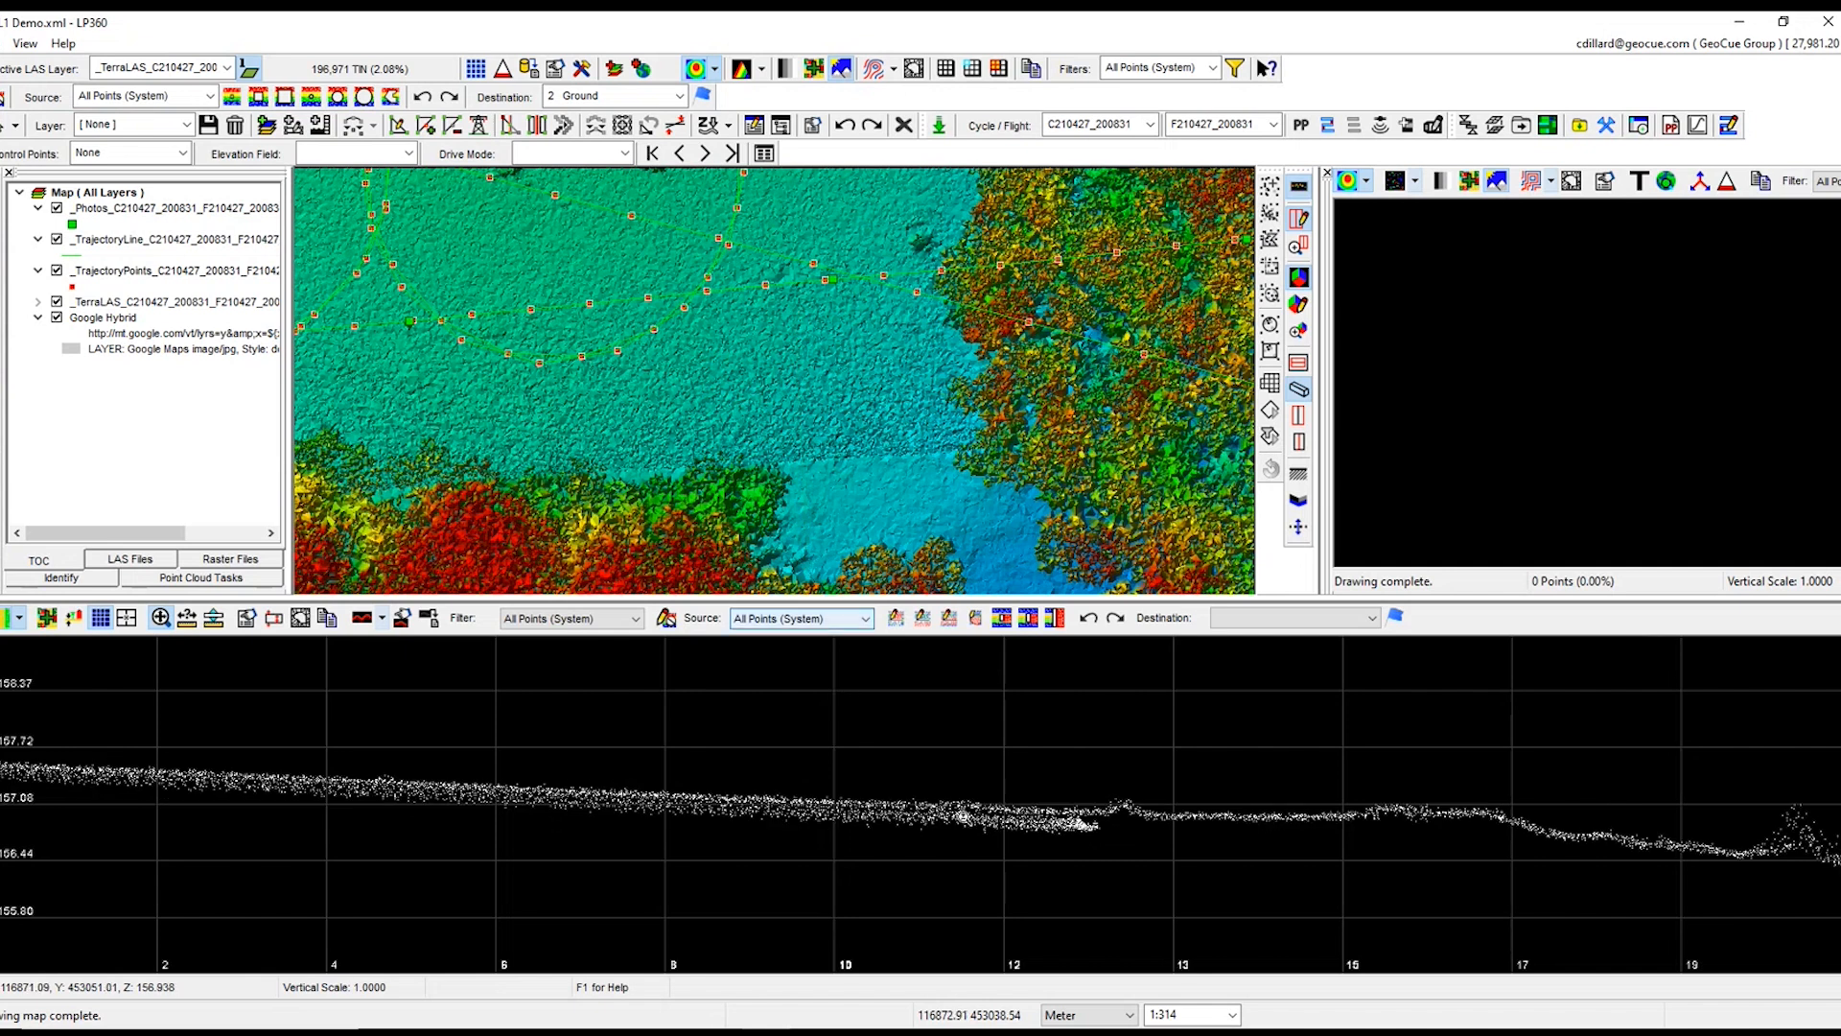
# Step: Examine the ground points around the abrupt layer end in the profile and compare them with the trajectory lines over the clearing
pyautogui.scroll(2, 1120, 820)
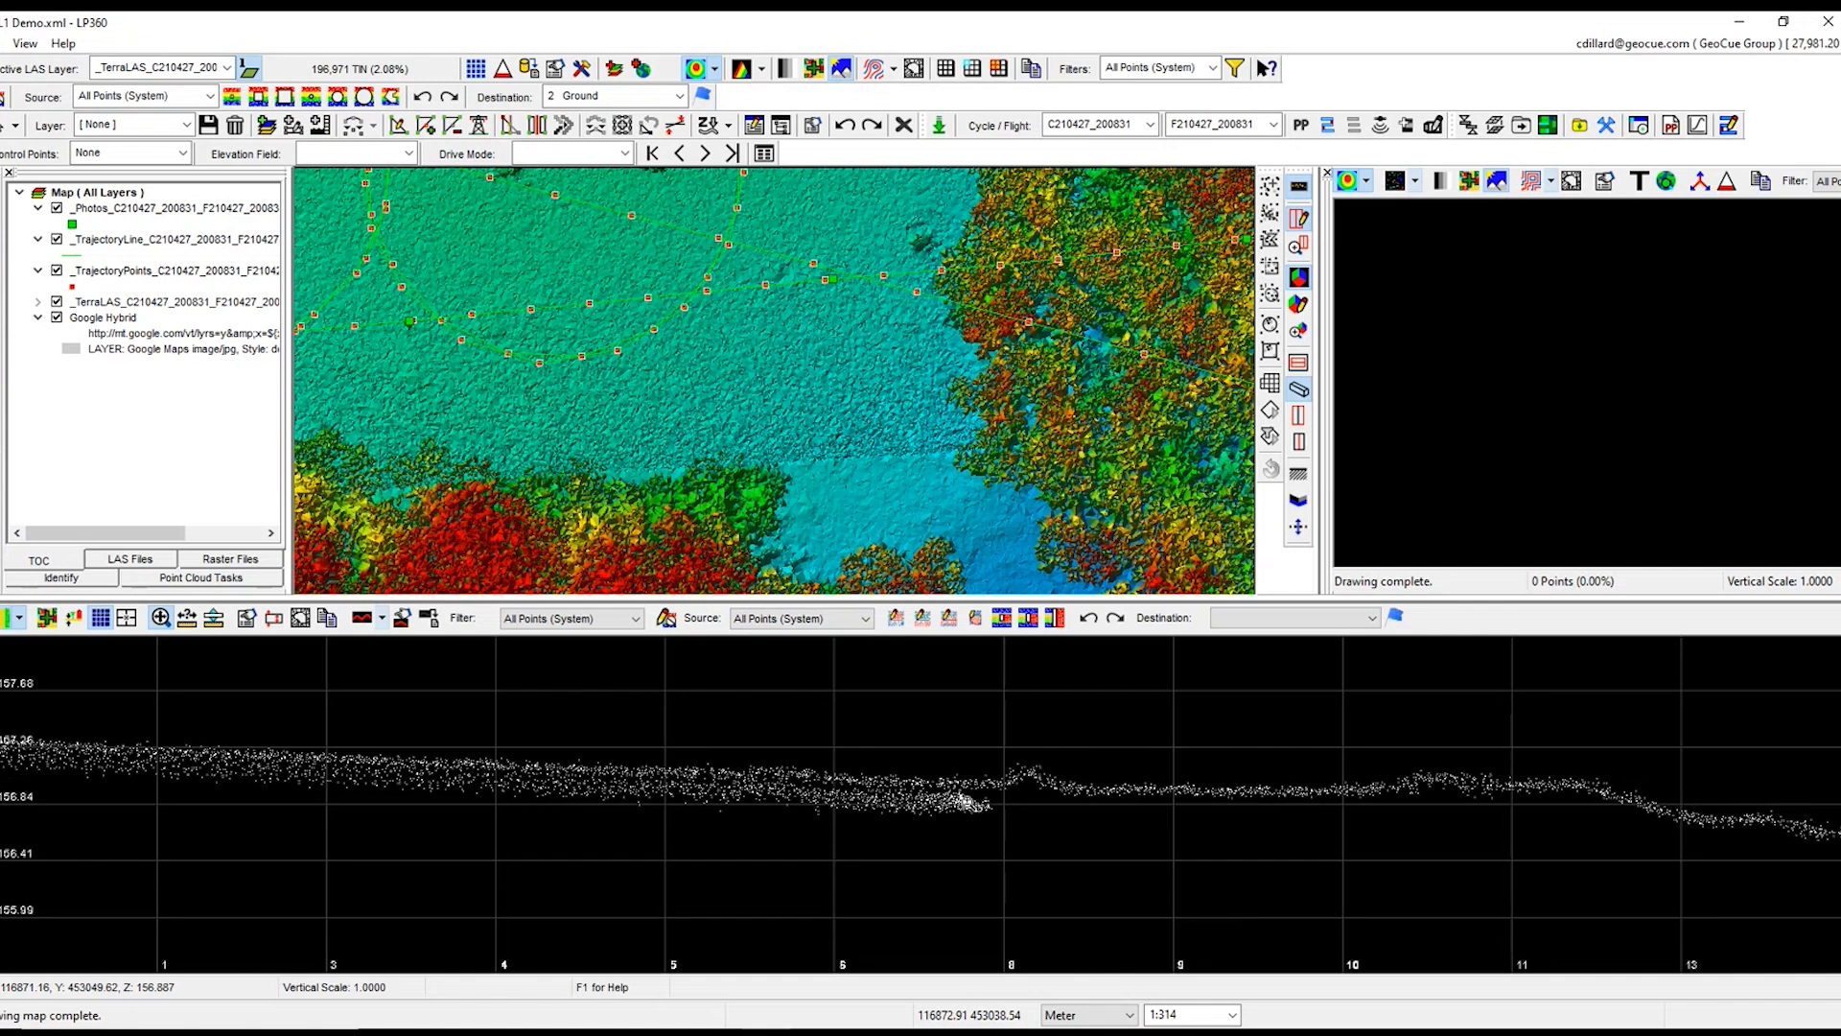
pyautogui.scroll(2, 970, 796)
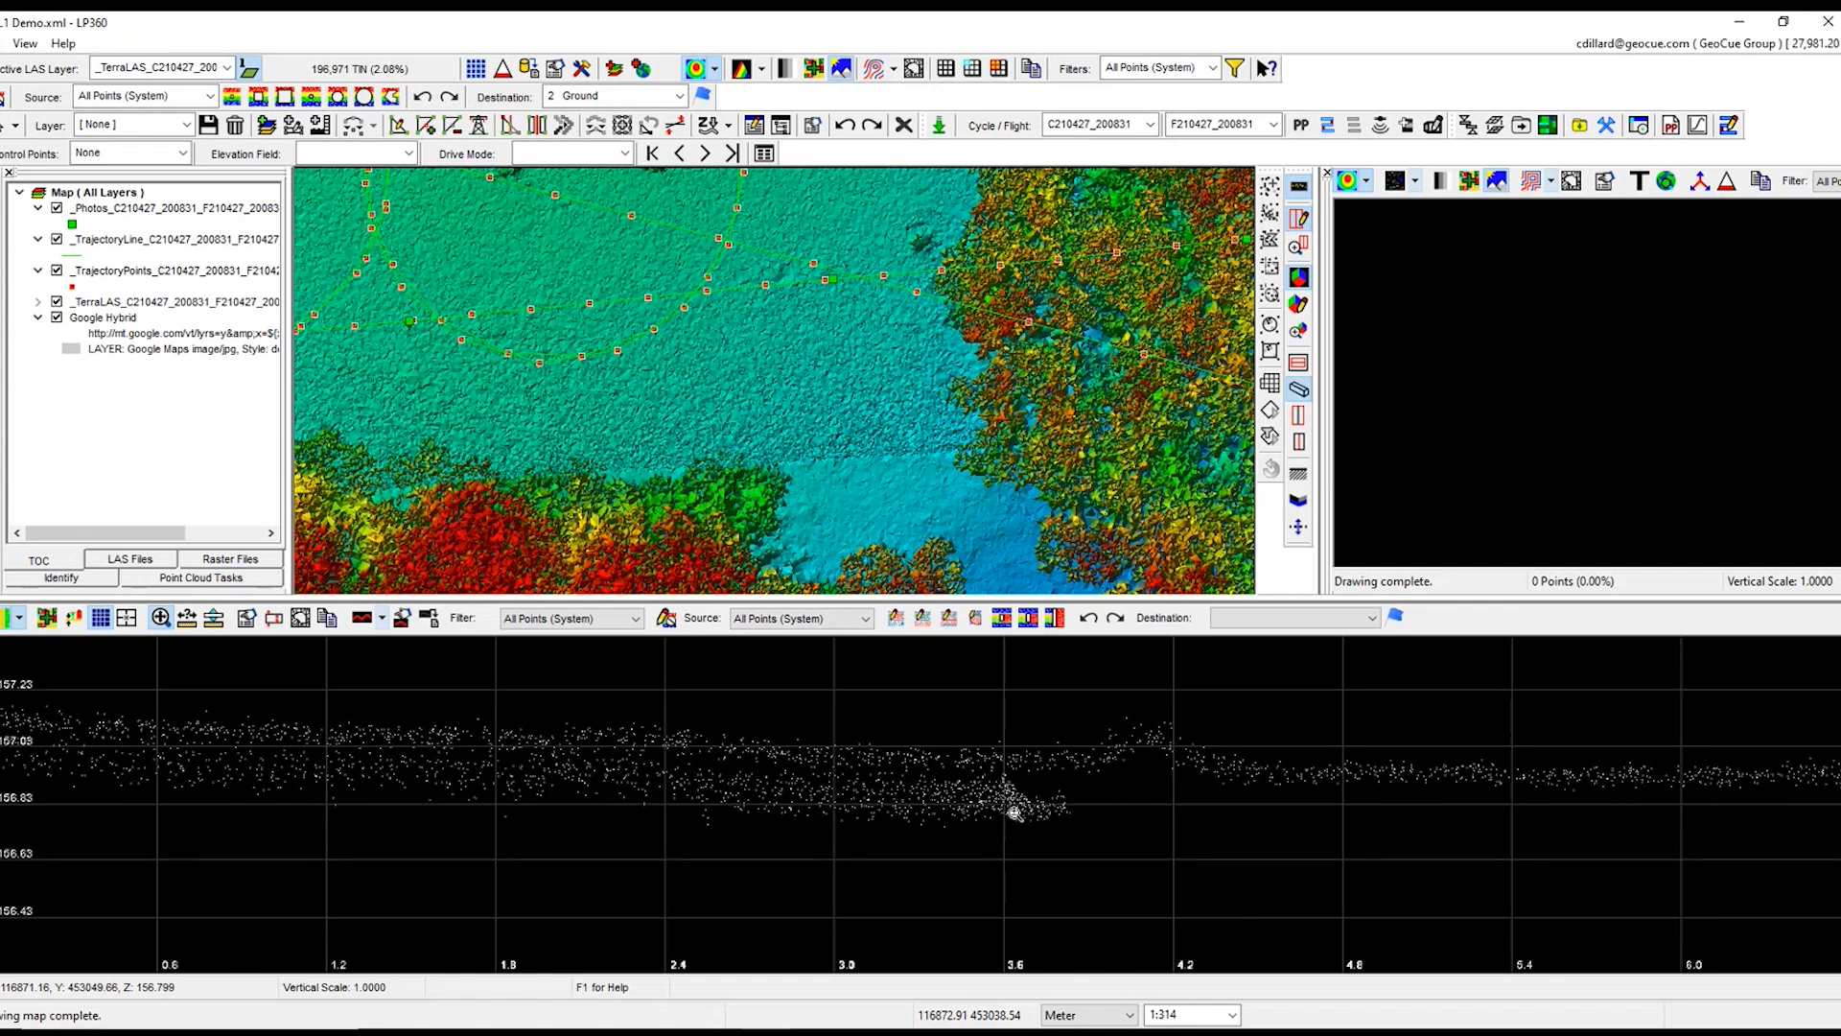
pyautogui.moveTo(1015, 813); pyautogui.dragTo(929, 819, button='middle')
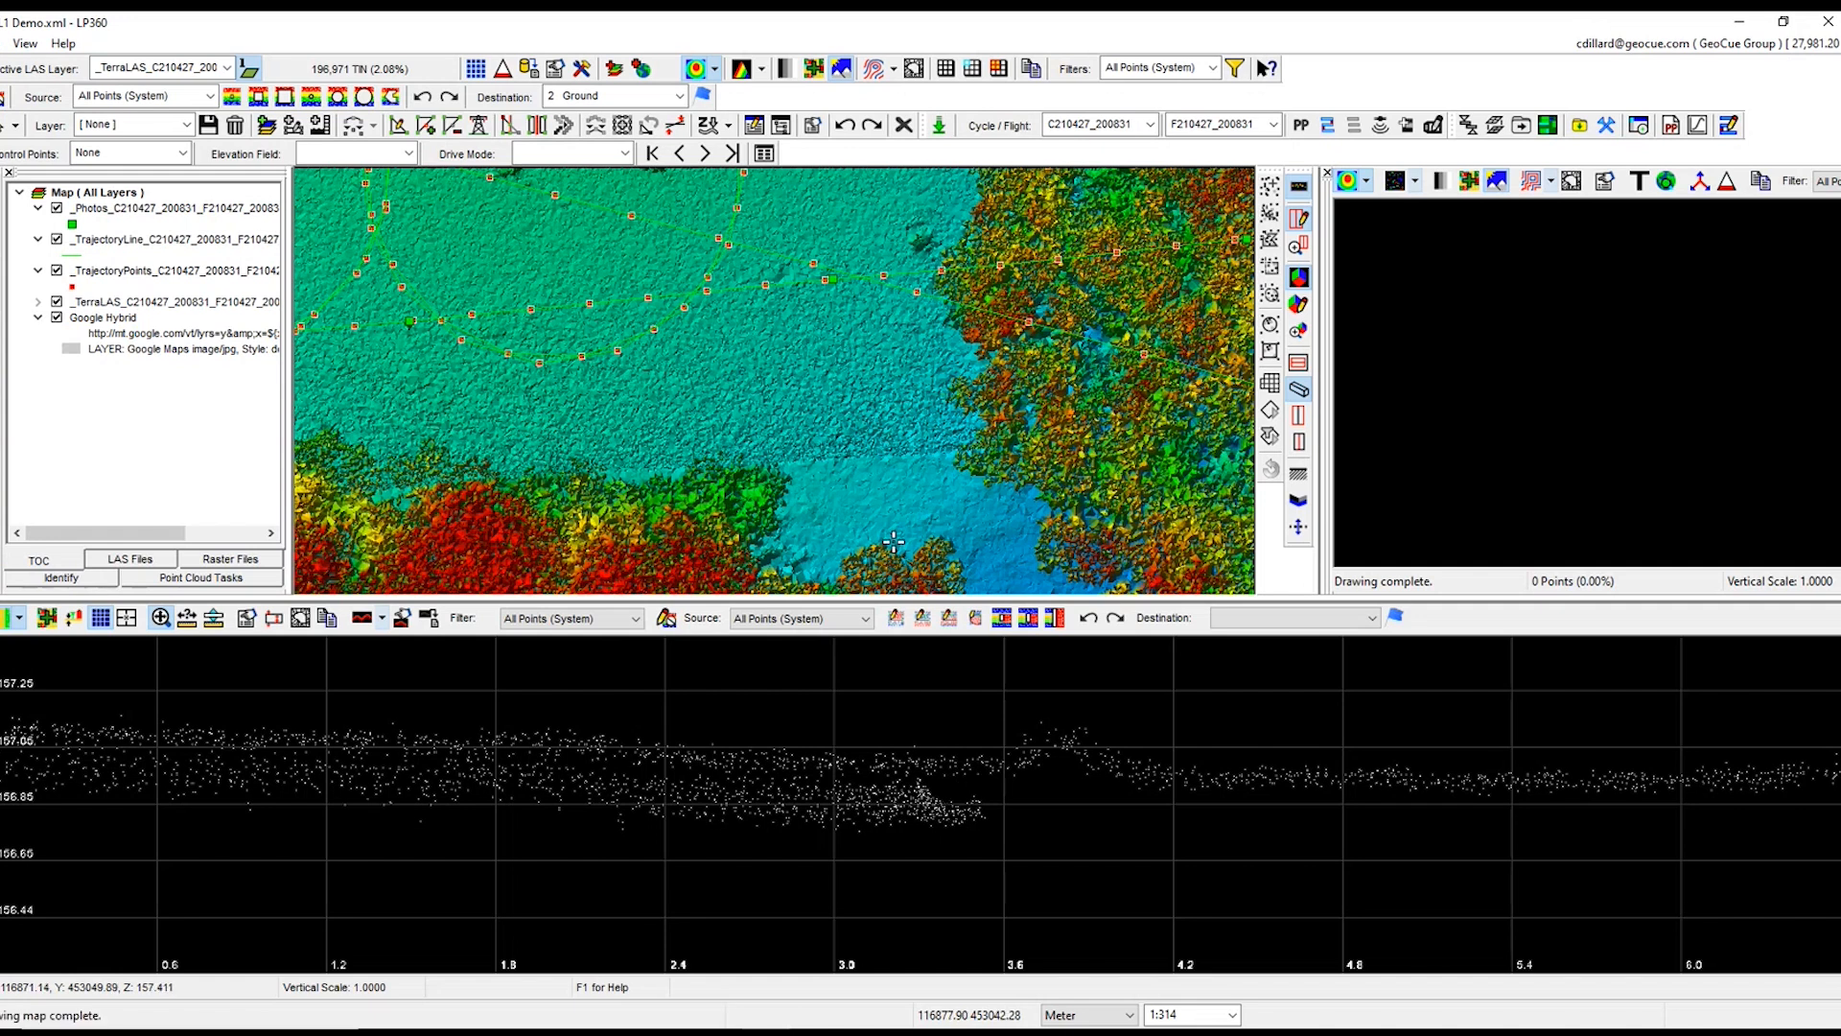
pyautogui.scroll(-1, 980, 444)
pyautogui.scroll(-1, 980, 444)
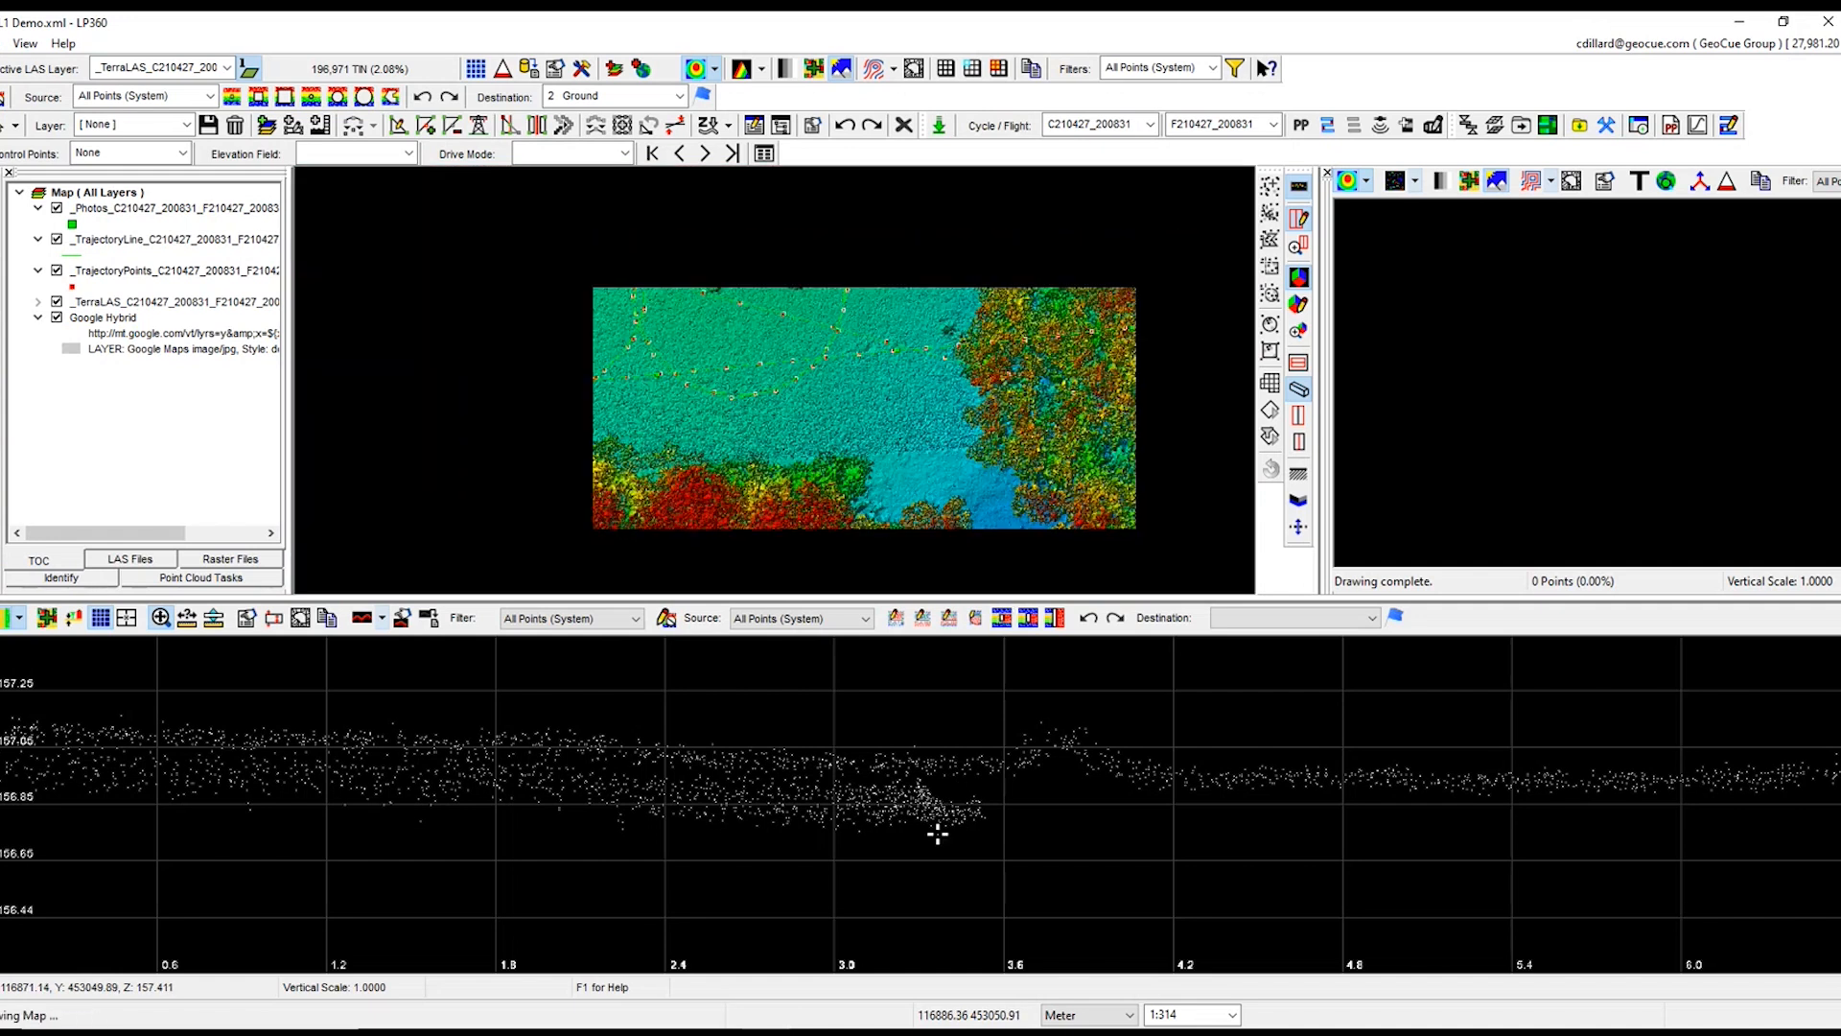
pyautogui.scroll(-2, 964, 832)
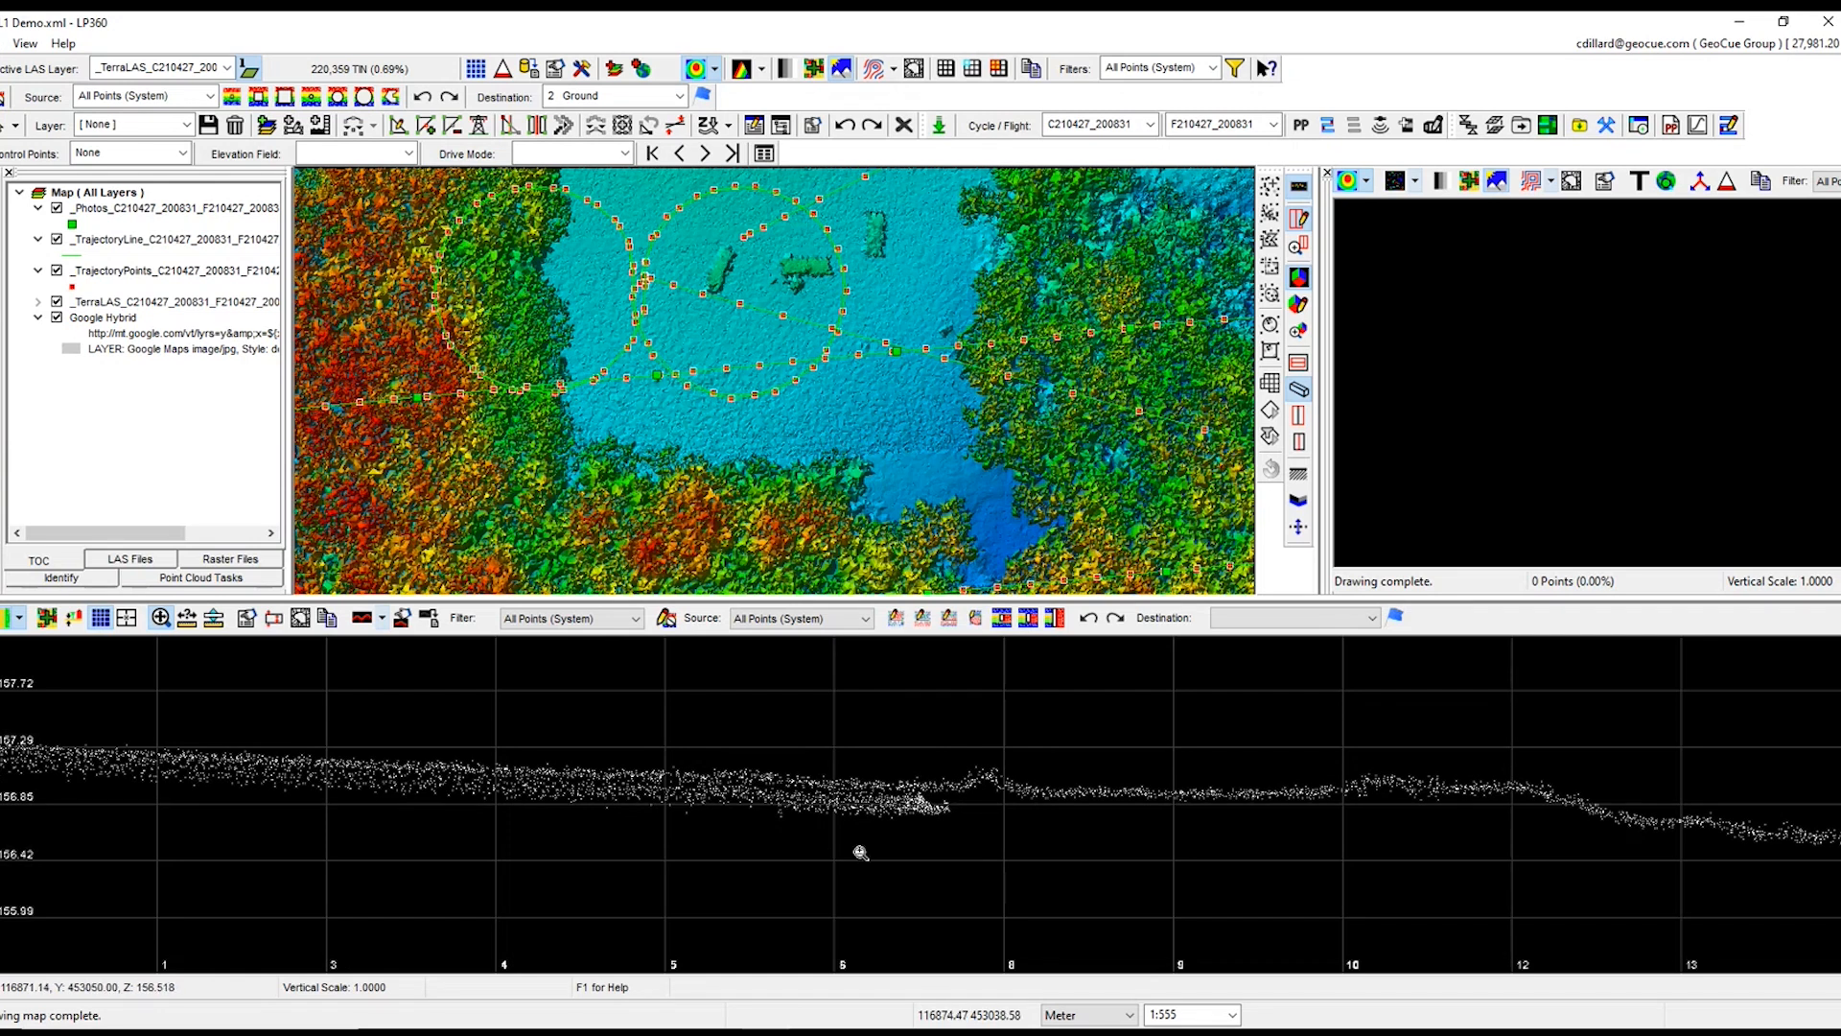
pyautogui.moveTo(860, 852); pyautogui.dragTo(1122, 832, button='middle')
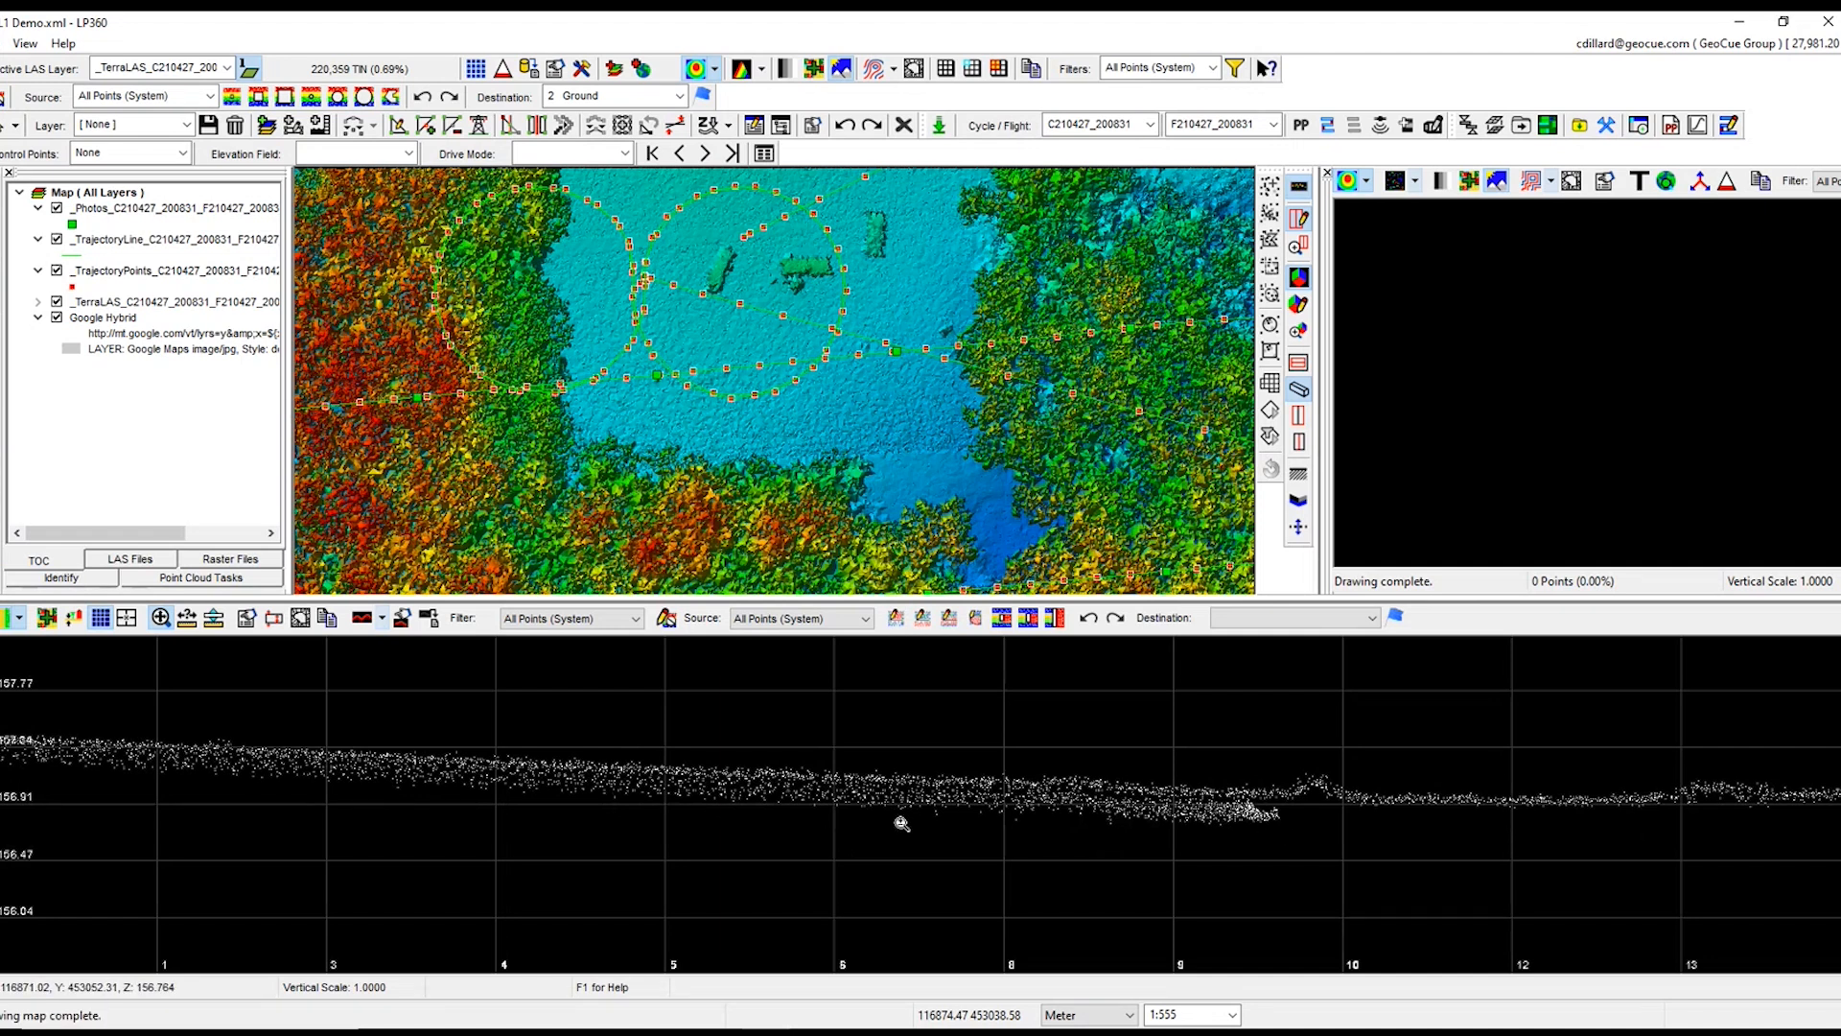
pyautogui.scroll(-2, 911, 436)
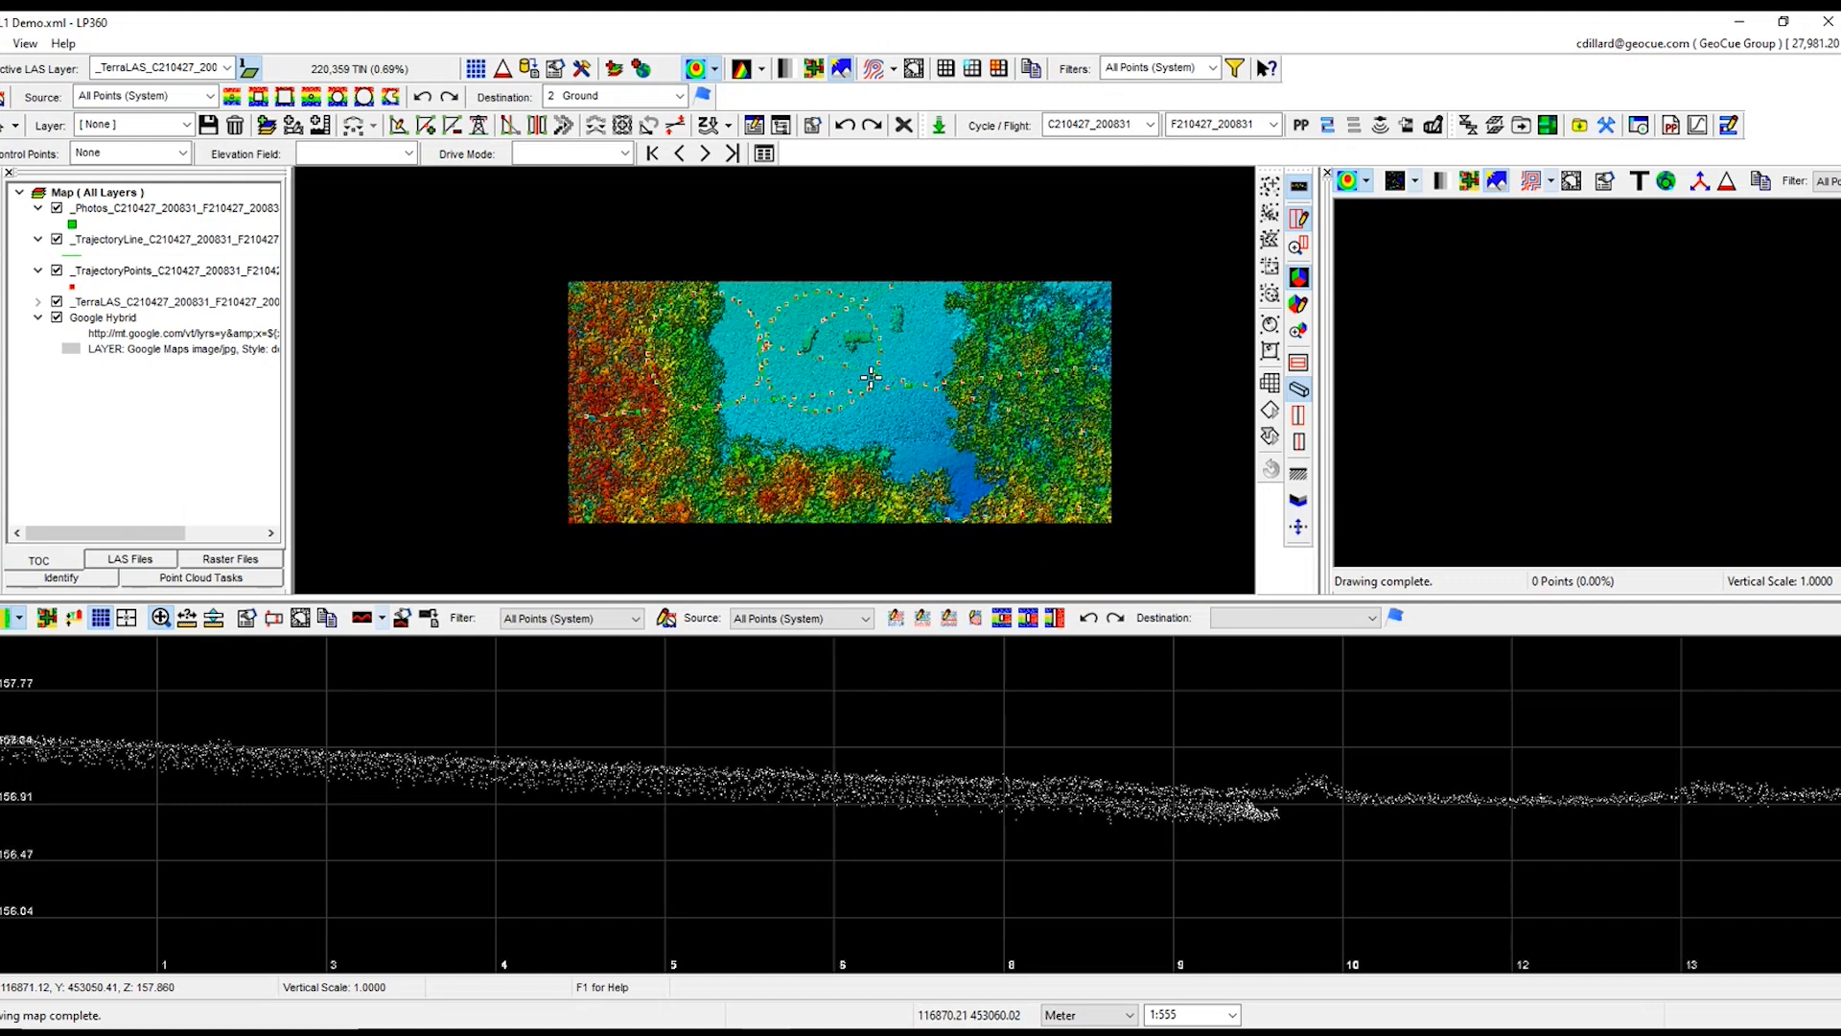
pyautogui.scroll(3, 871, 377)
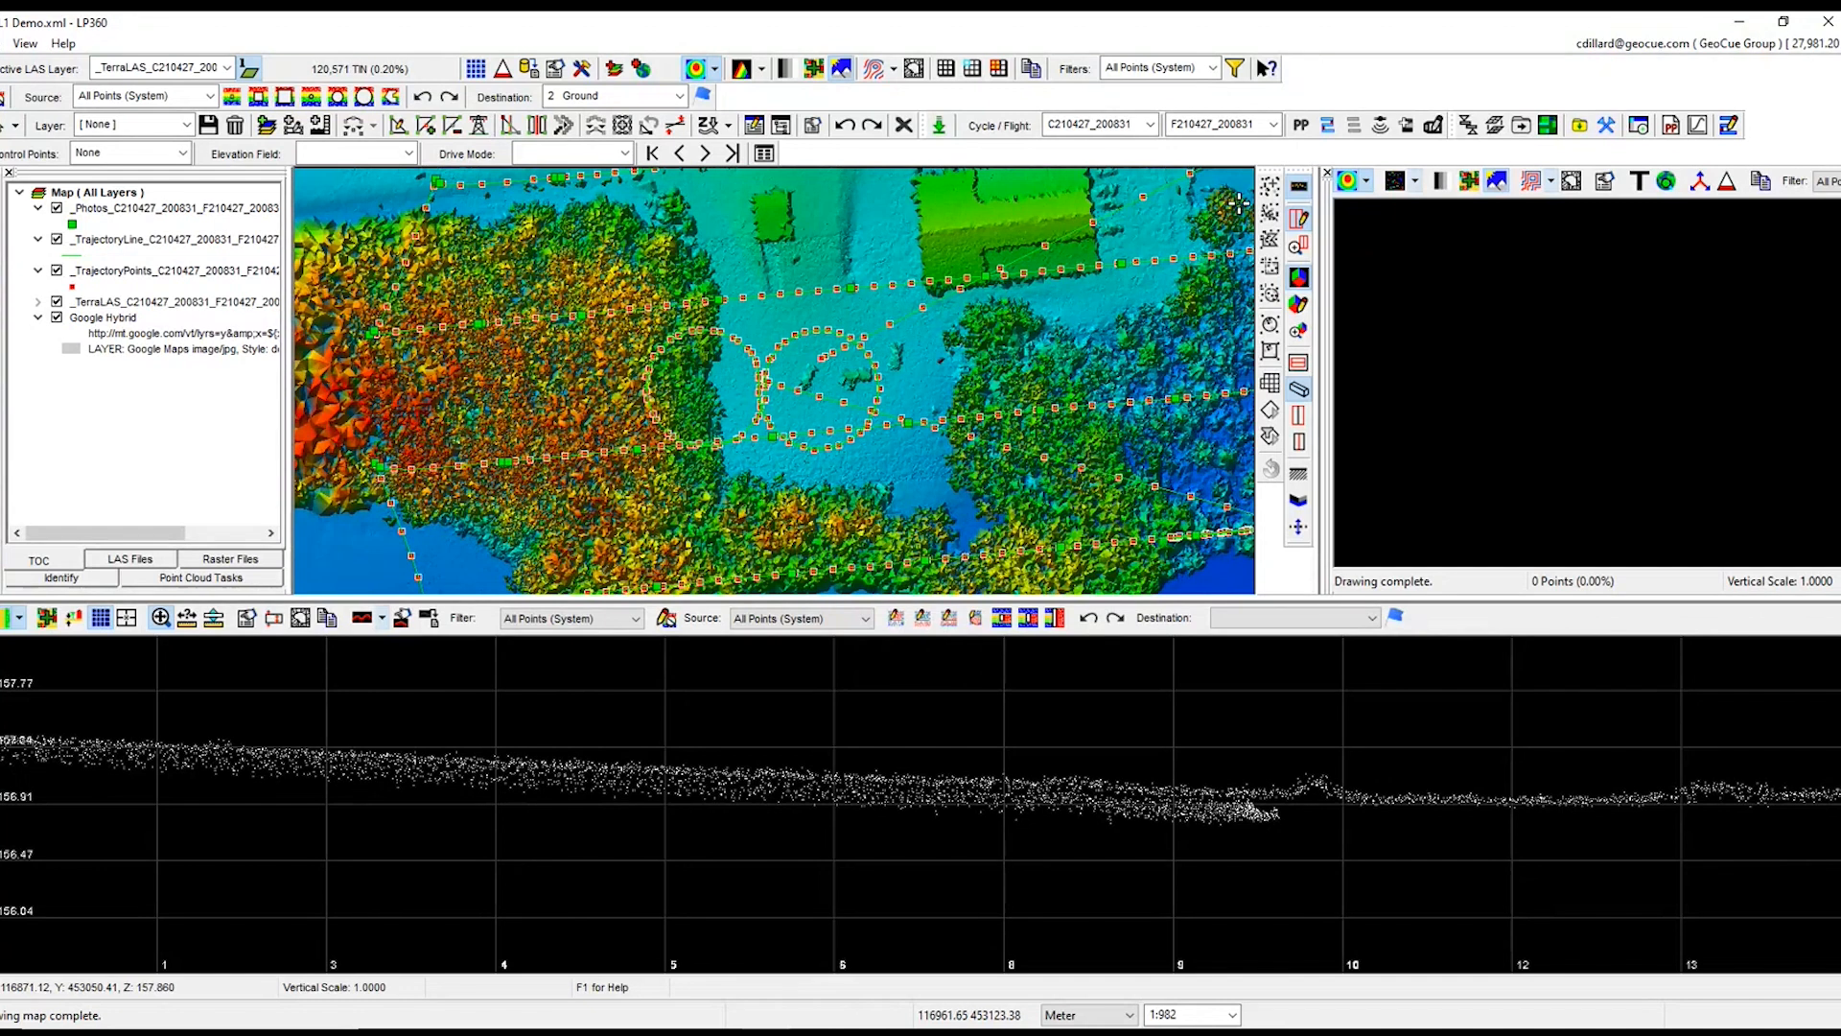
# Step: Create the flight lines automatically with a minimum length of 200, turn radius of 3 and maximum deviation of 10
pyautogui.click(1327, 126)
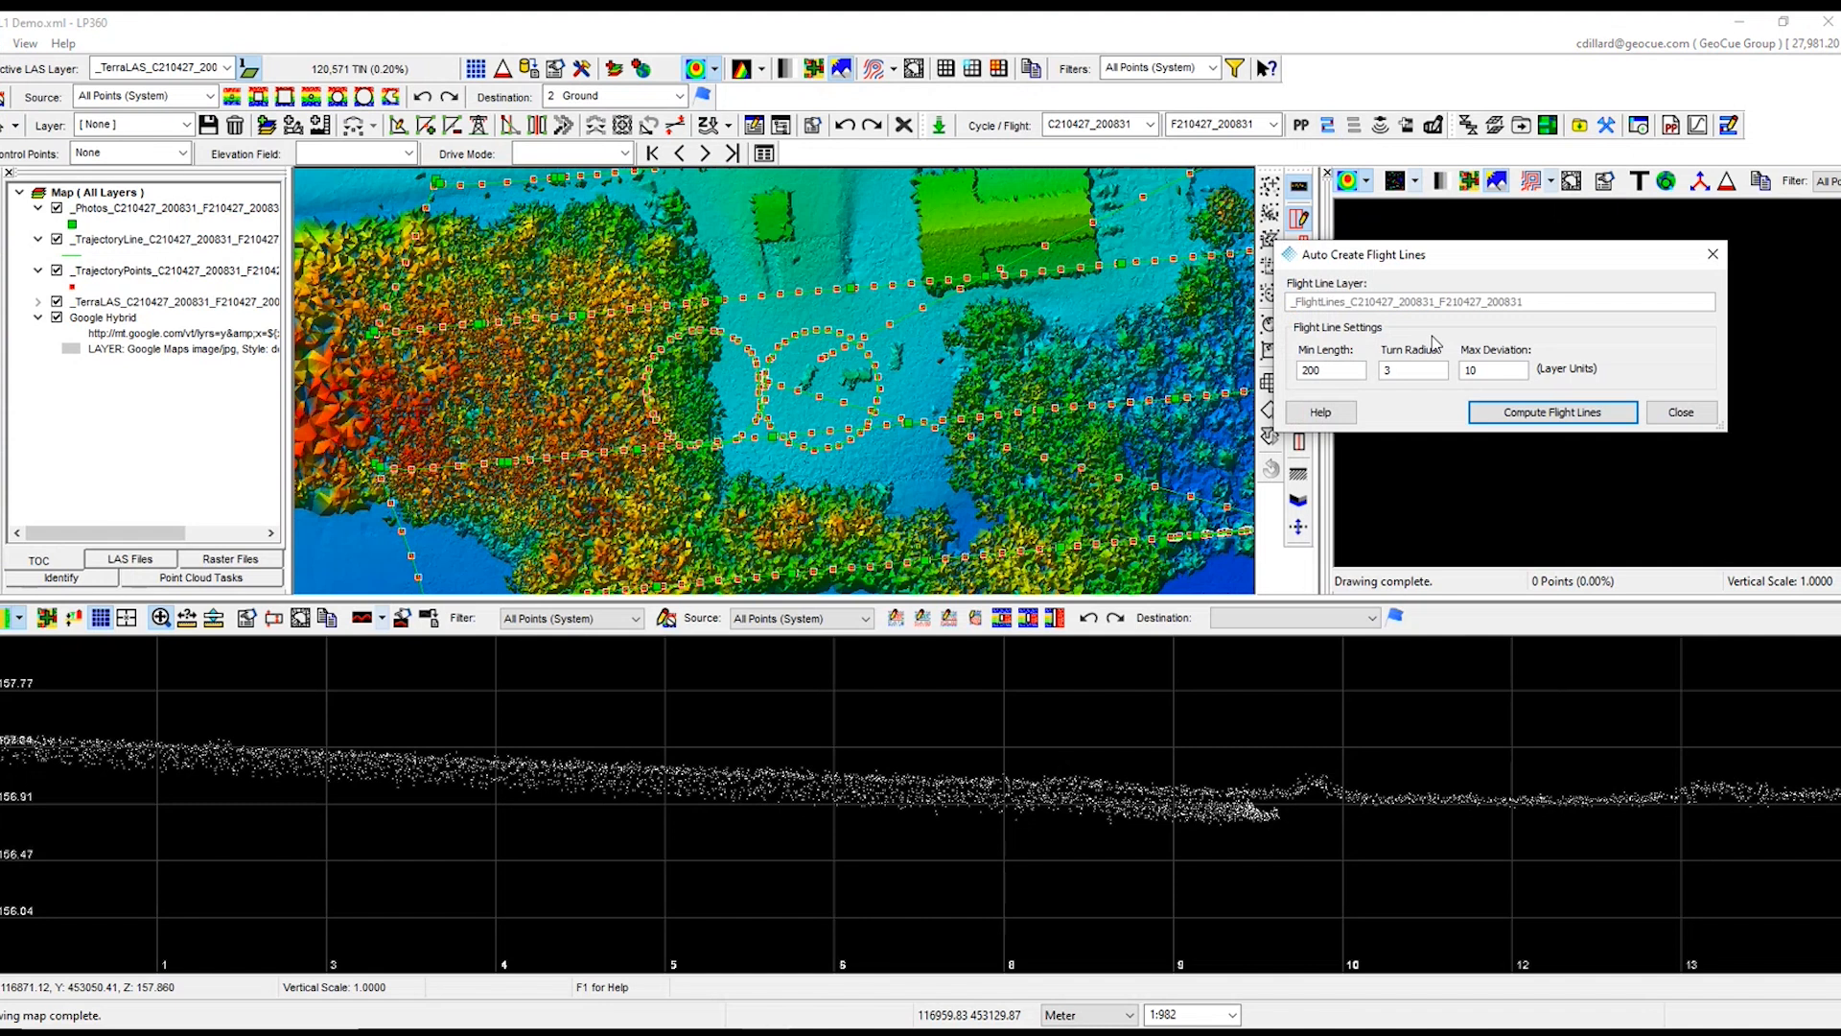
pyautogui.click(1535, 414)
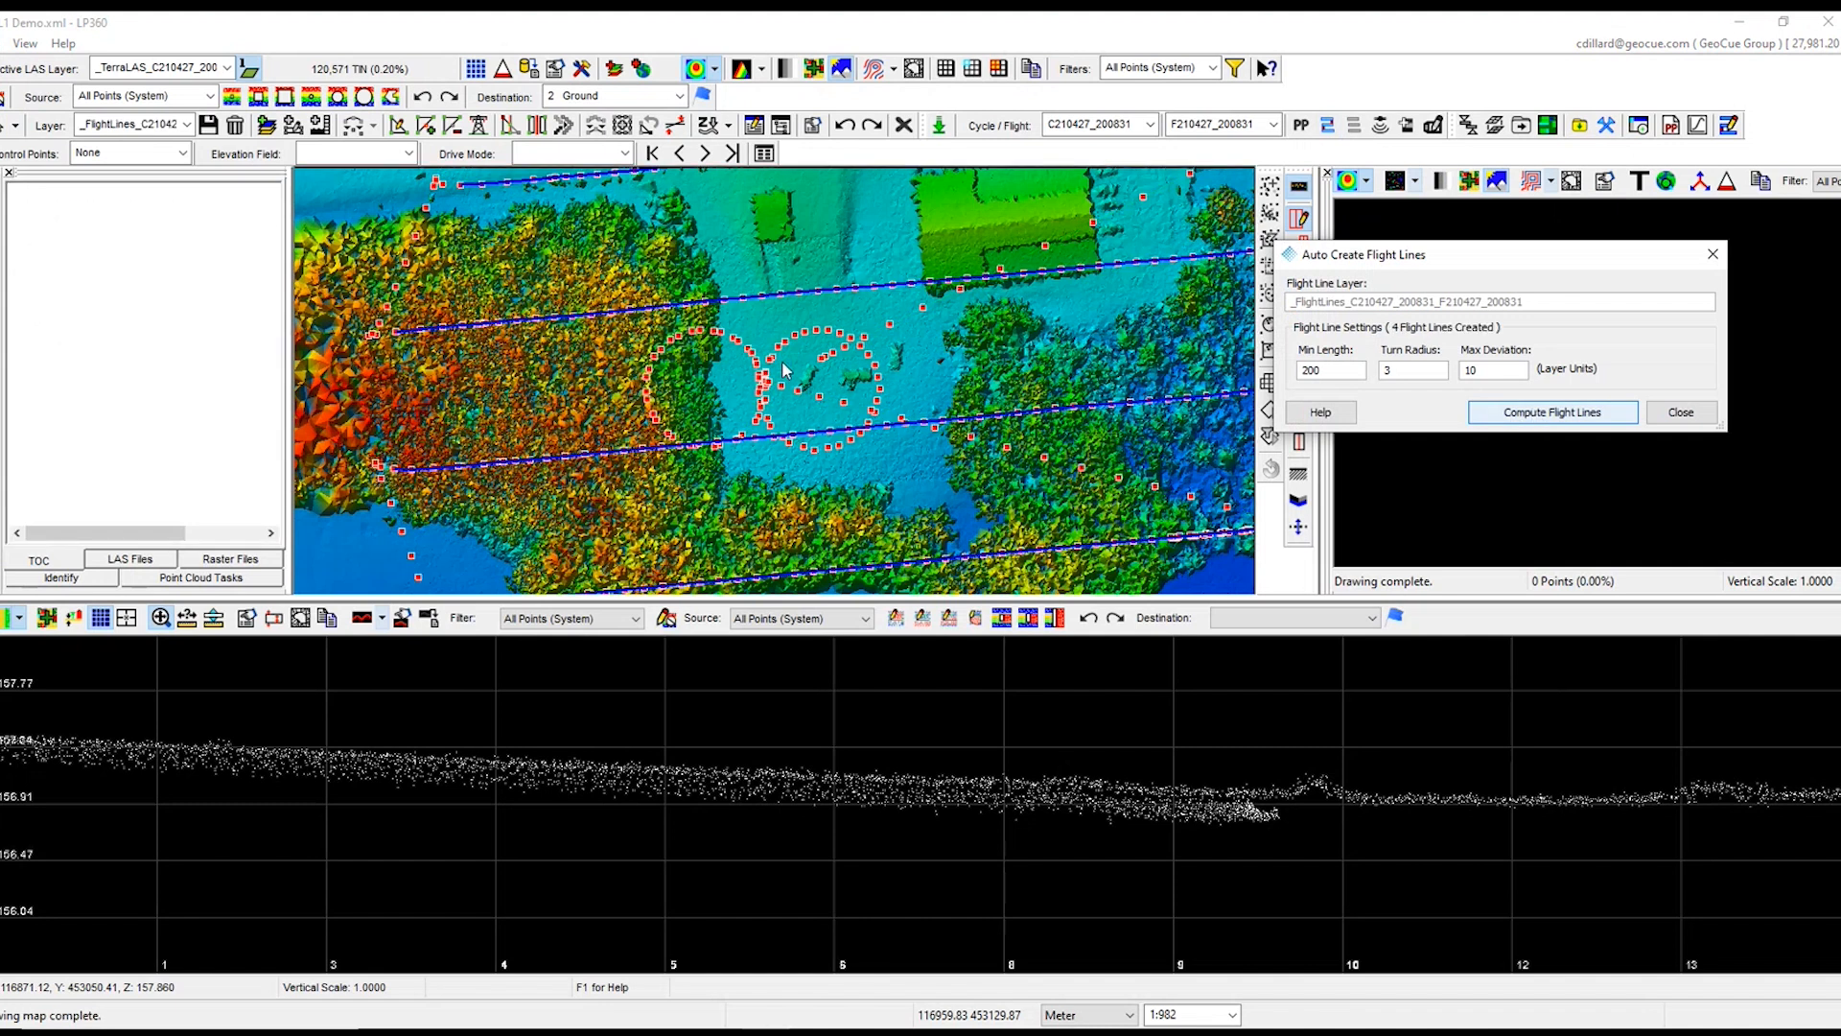
pyautogui.click(1681, 413)
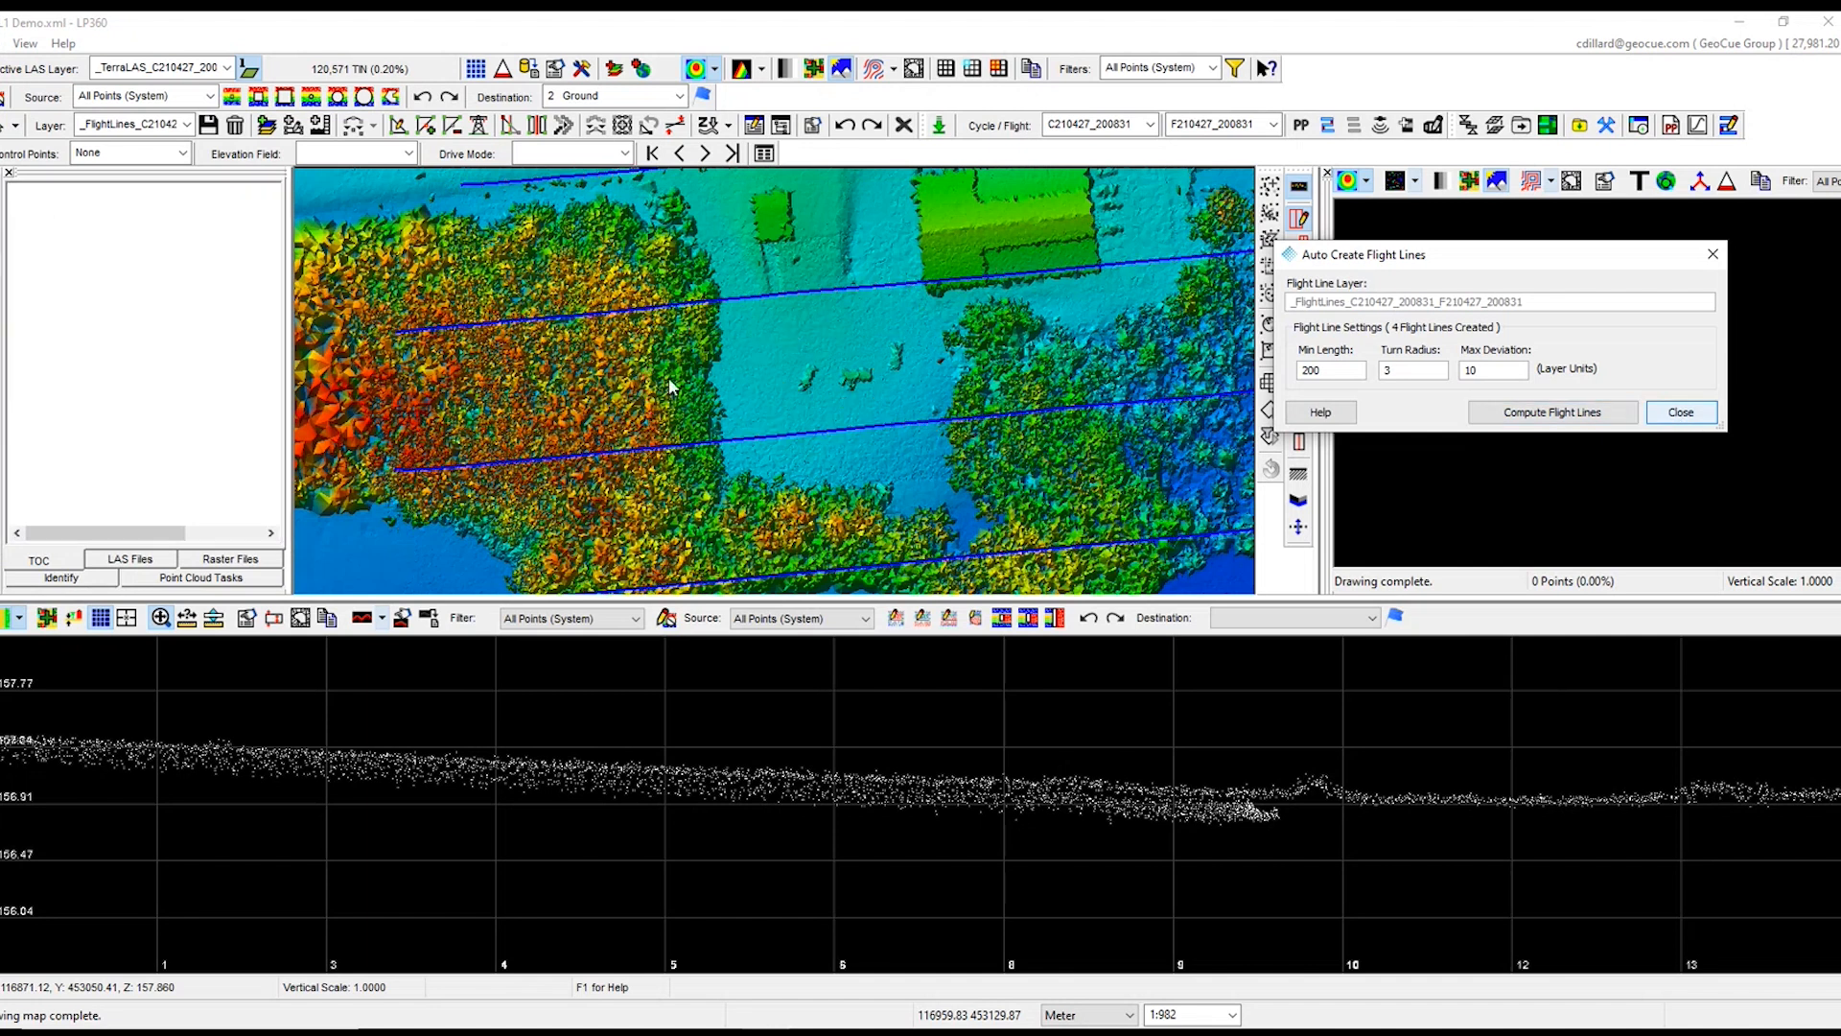
pyautogui.scroll(-2, 668, 384)
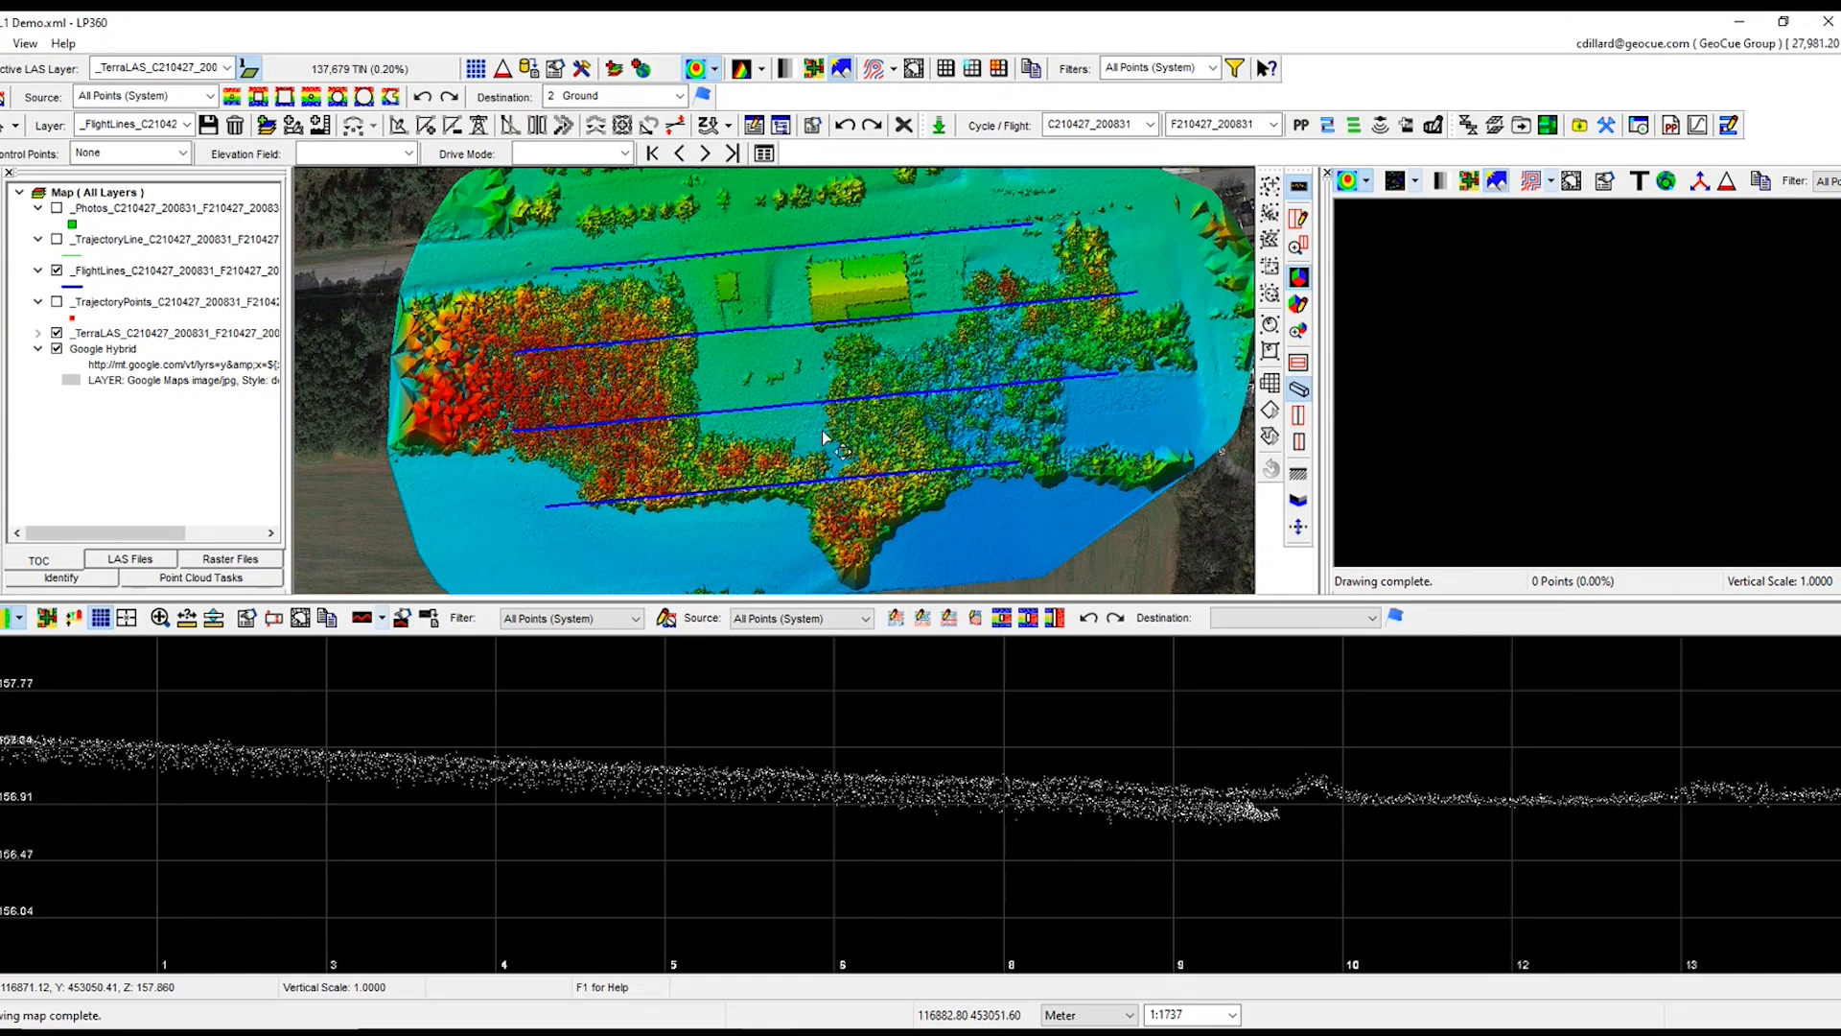
# Step: Create the True View trajectories from the flight line layer, retaining photos within flight lines and updating the photo EXIF tags
pyautogui.click(1353, 126)
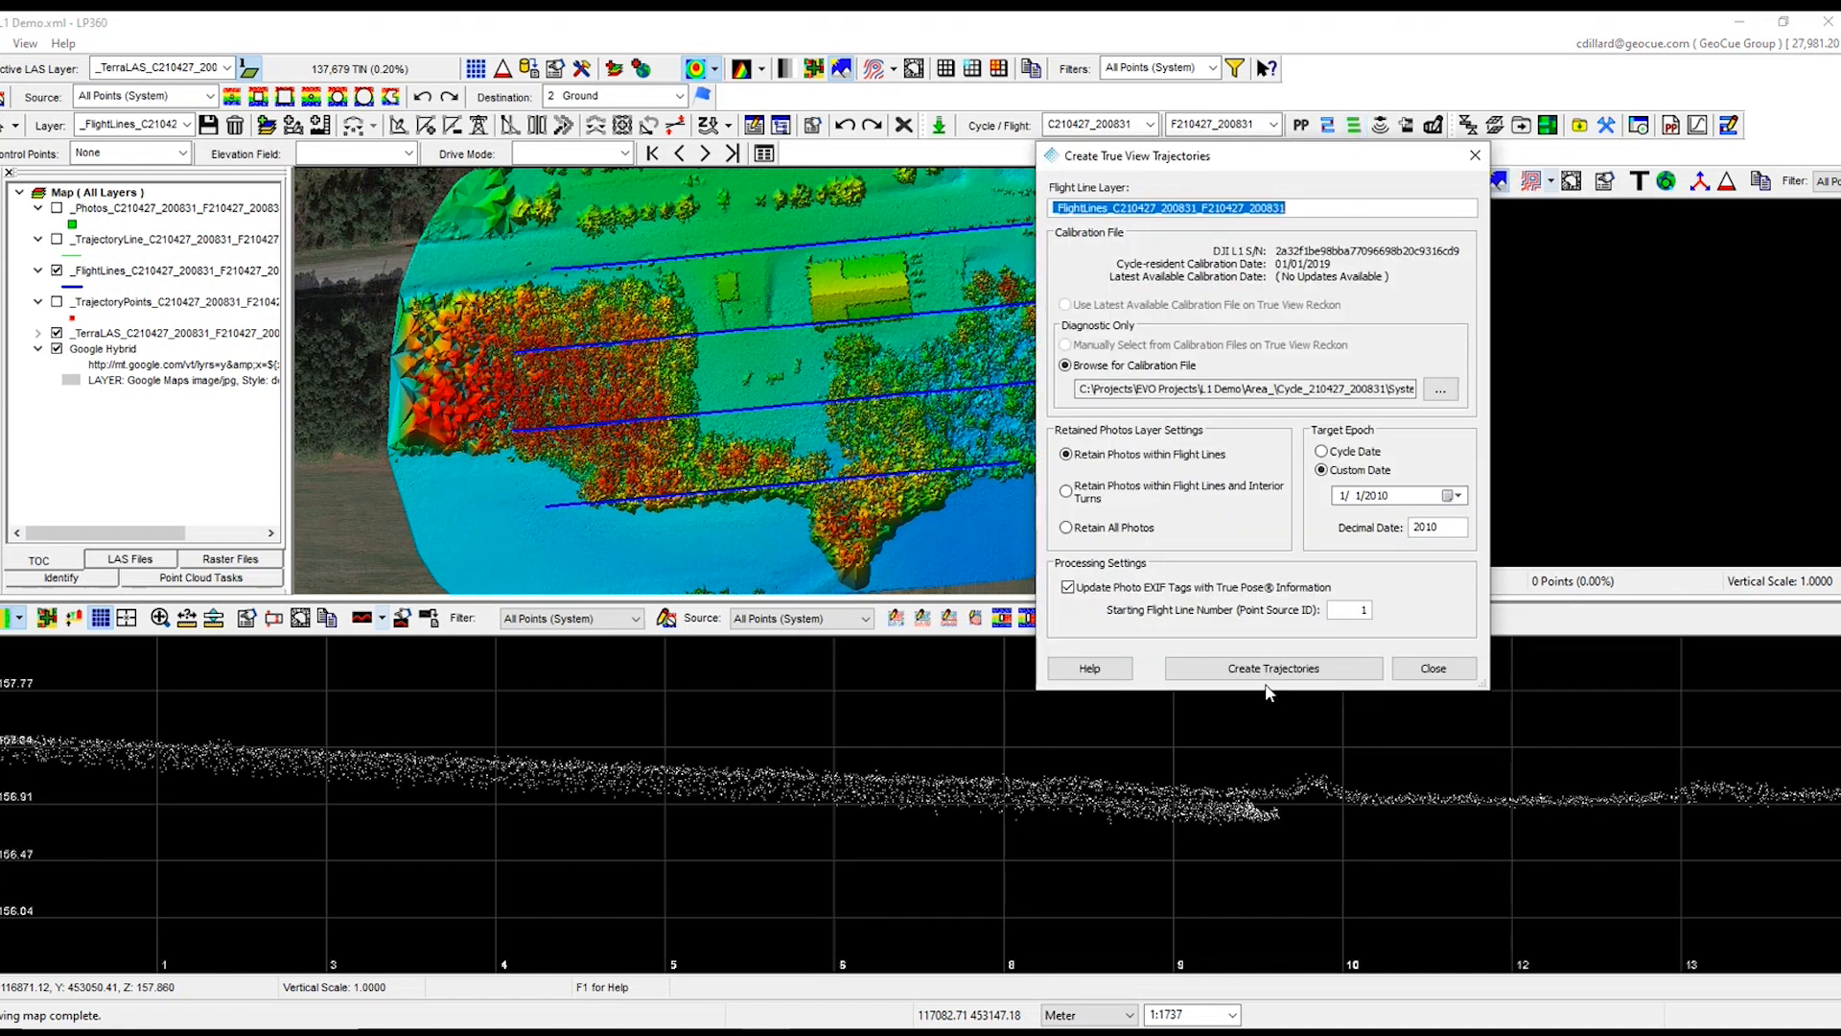
pyautogui.click(1273, 672)
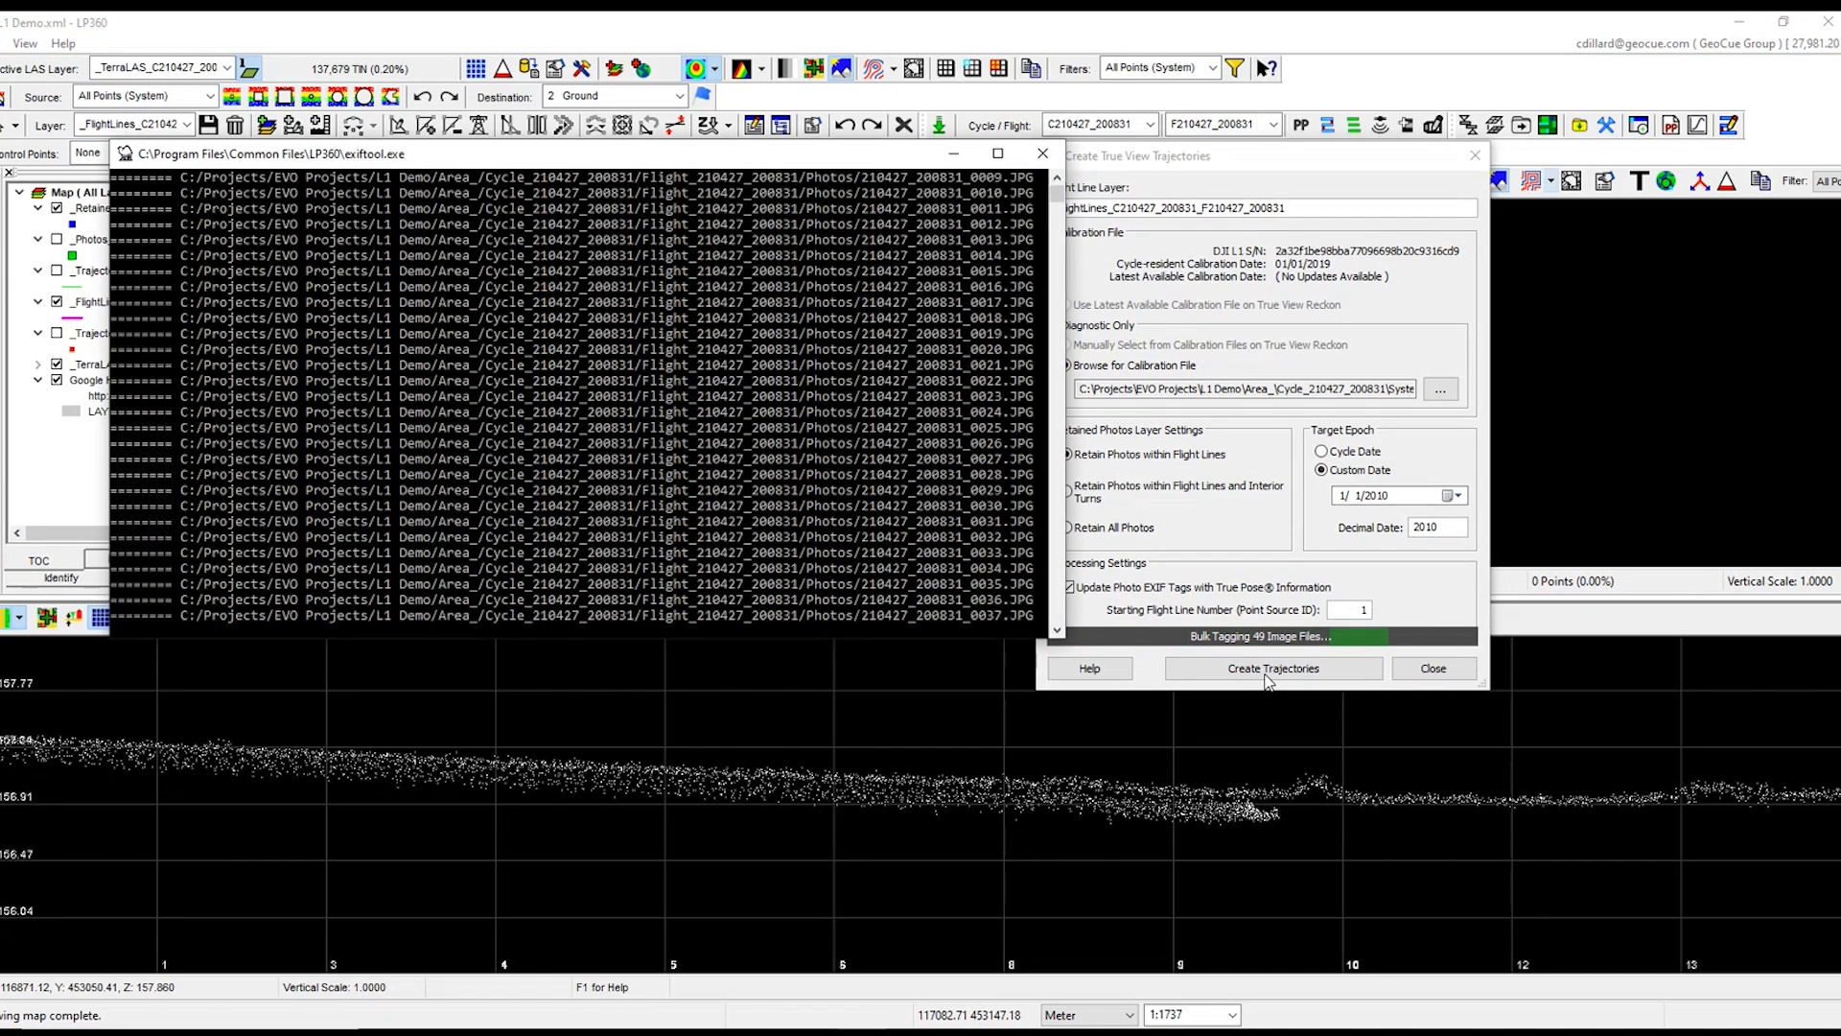
pyautogui.click(1411, 543)
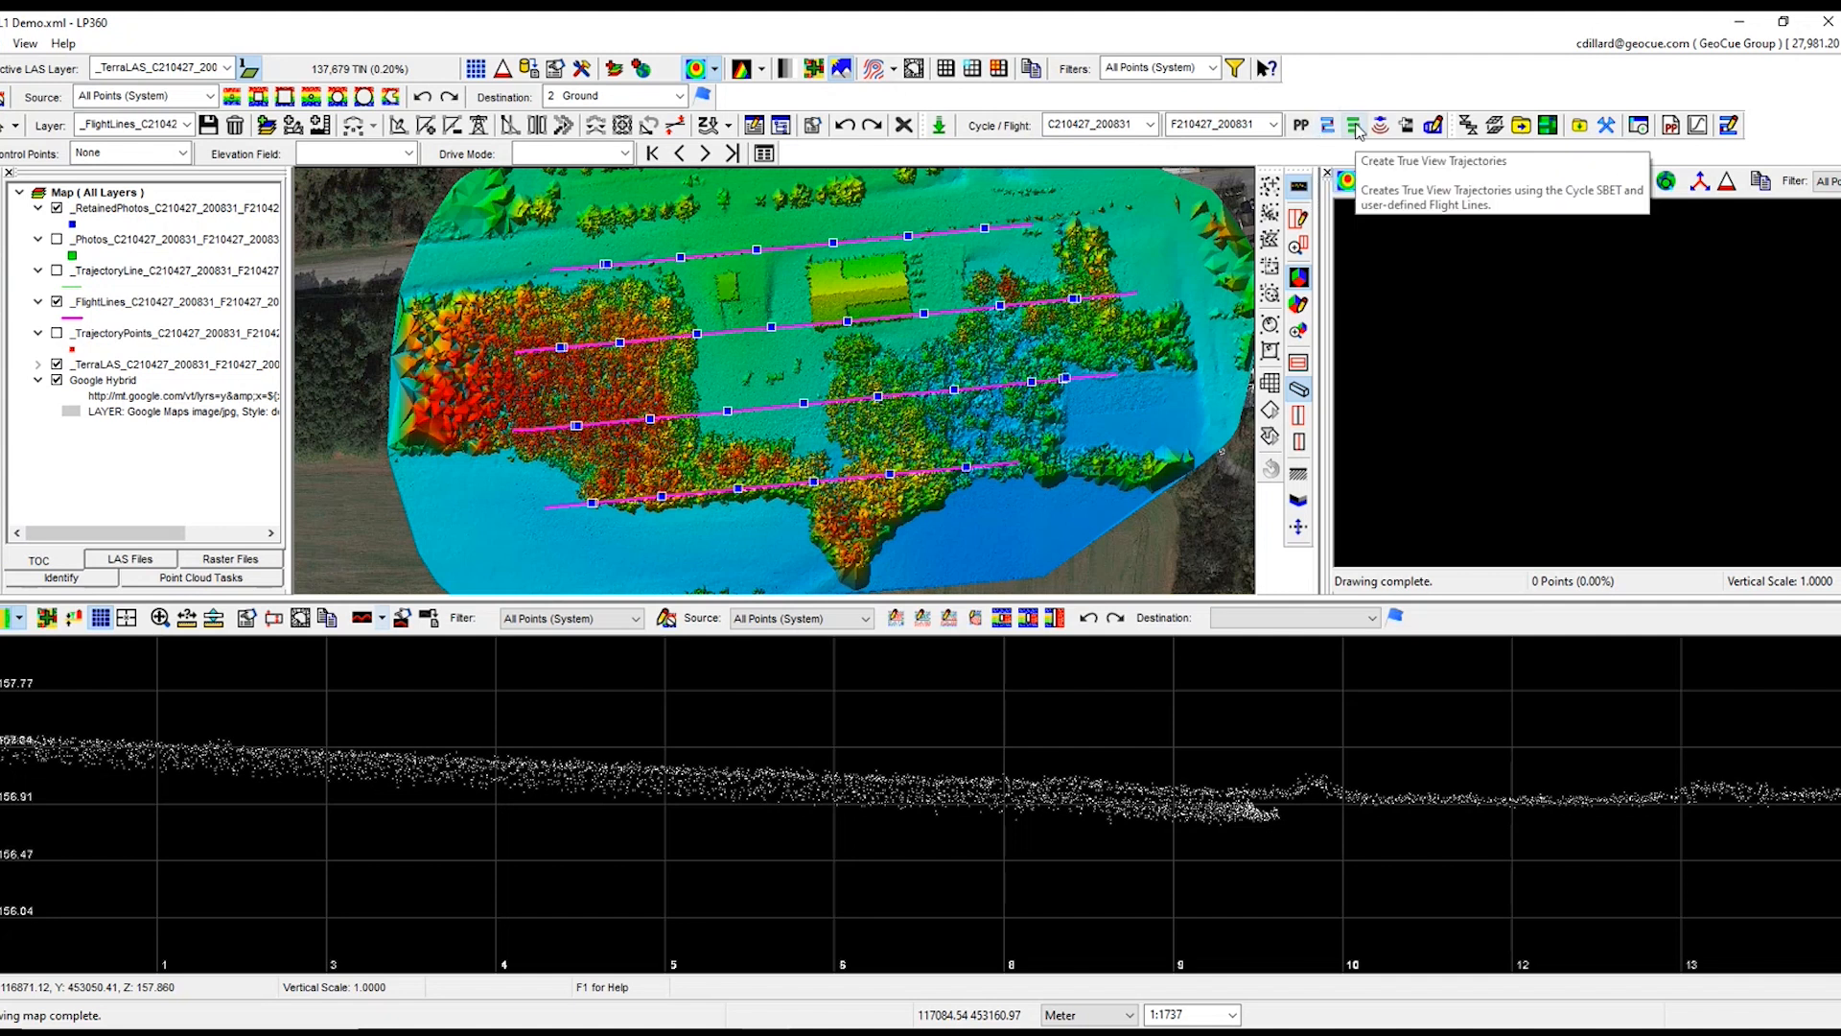
# Step: Geocode the lidar along the flight lines with a 30-degree clip angle, promoting the LAS to version 1.4
pyautogui.click(1382, 127)
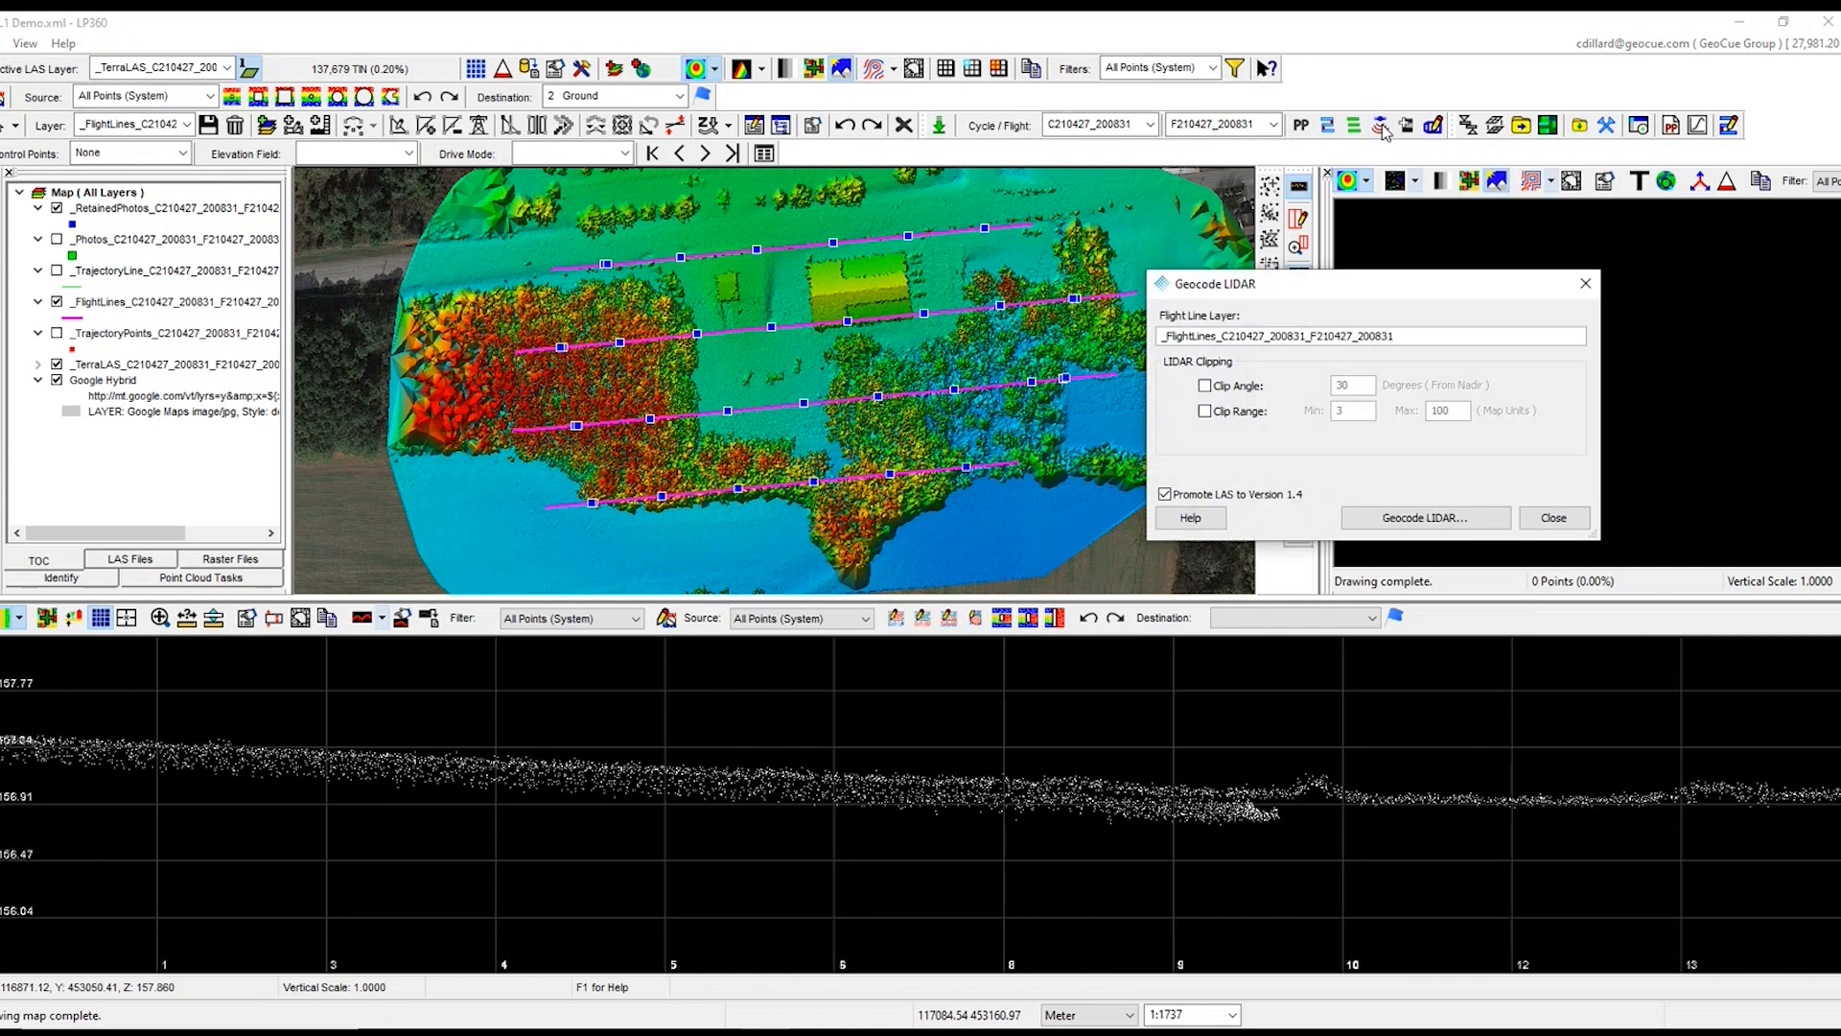
pyautogui.click(1205, 385)
pyautogui.click(1417, 523)
pyautogui.click(1378, 458)
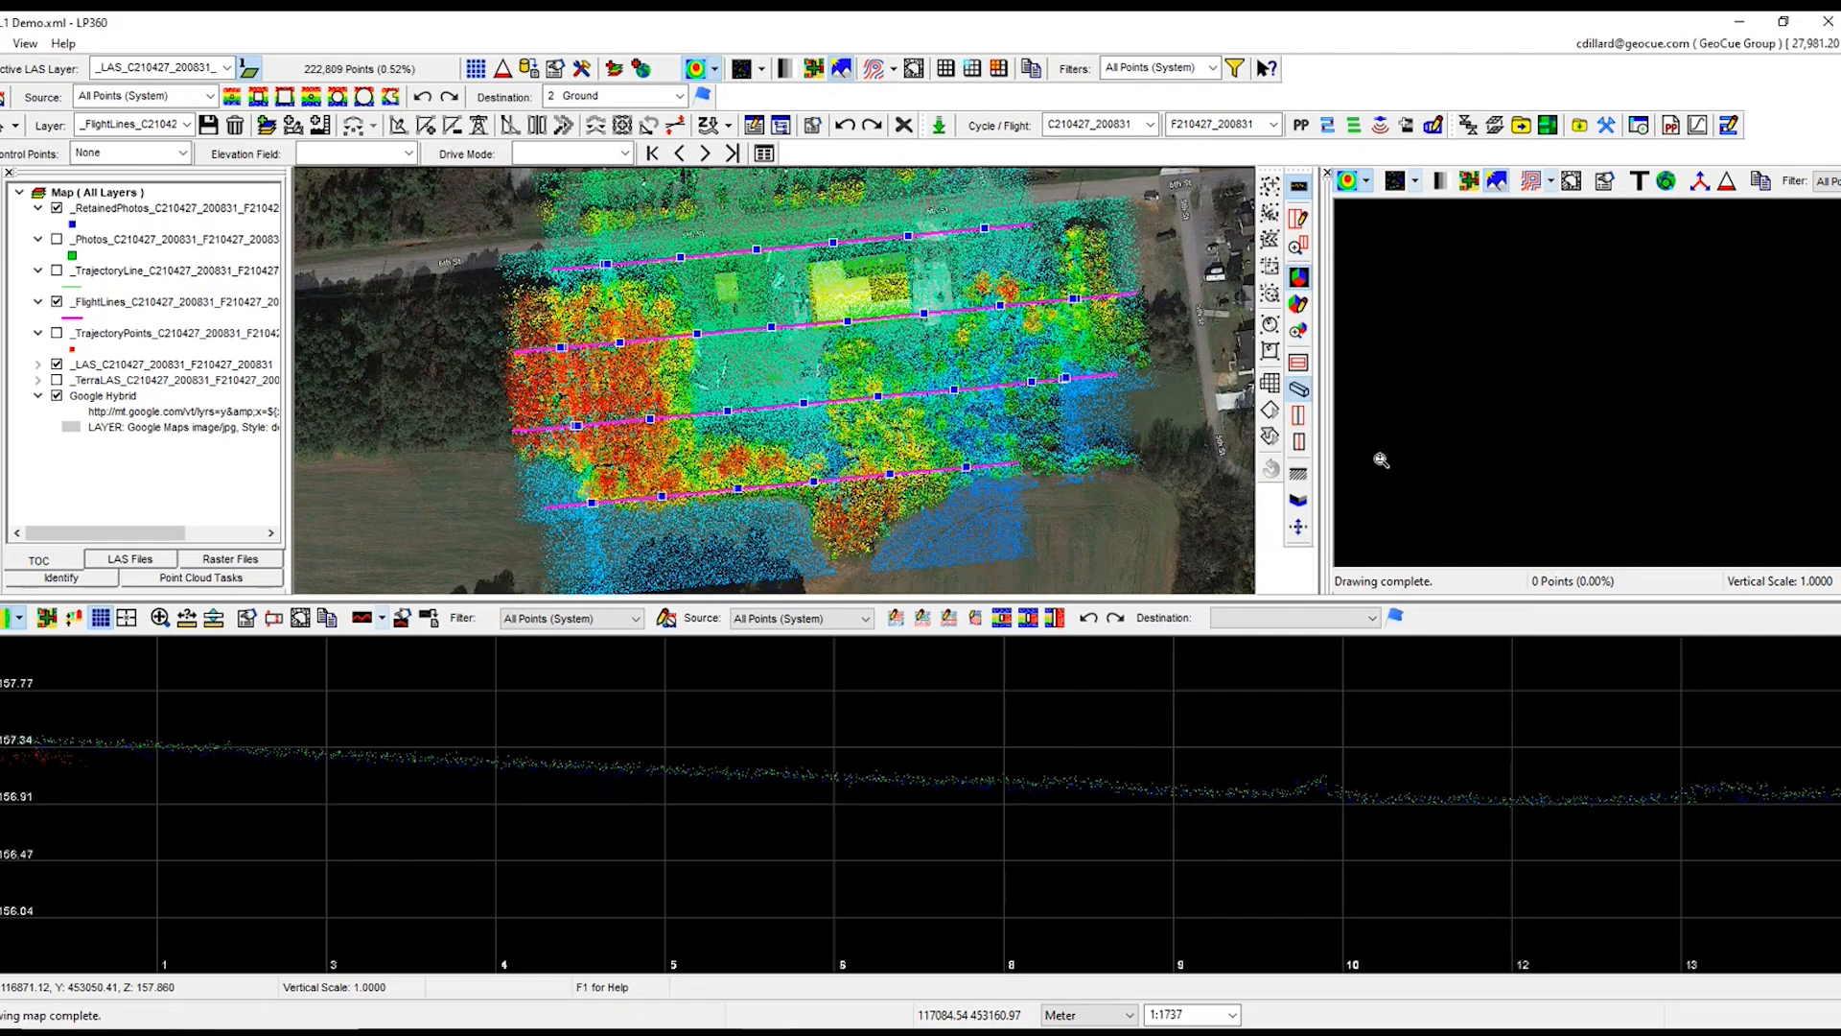
# Step: Enlarge the displayed points in the map and profile views and colour the map points by flight line
pyautogui.moveTo(460, 814); pyautogui.dragTo(1027, 855)
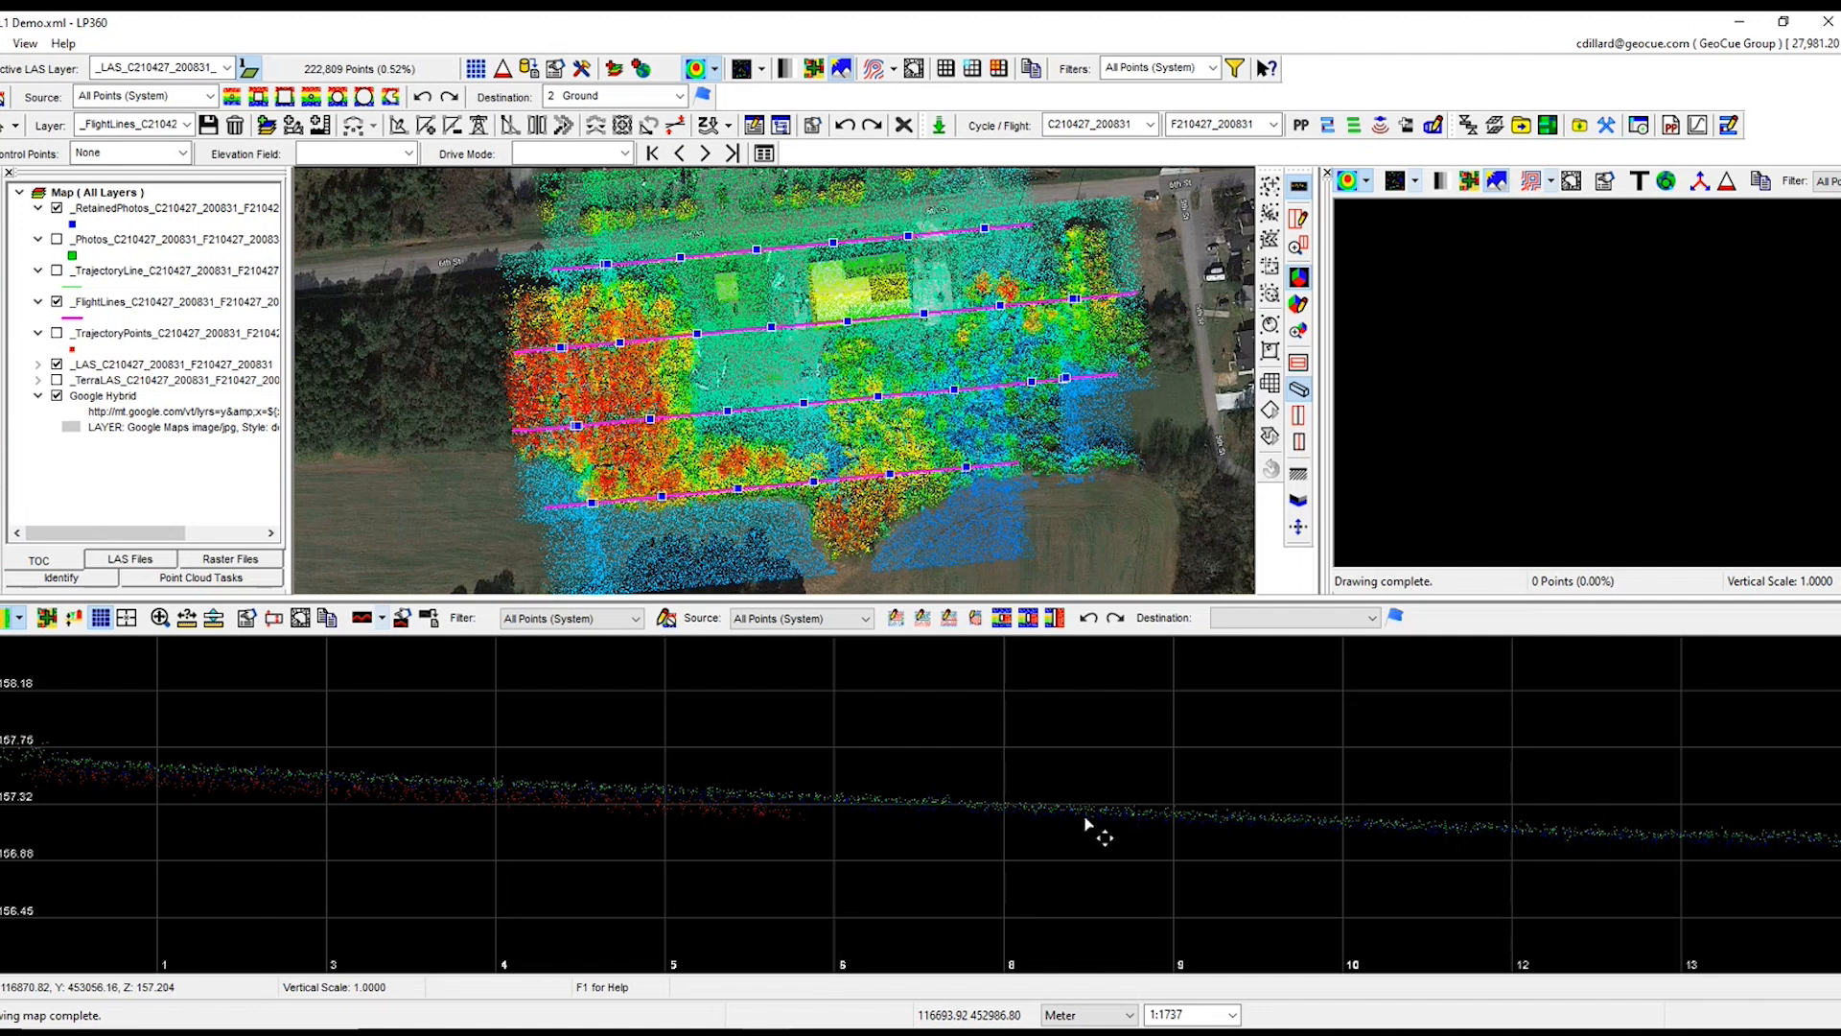
pyautogui.click(1237, 69)
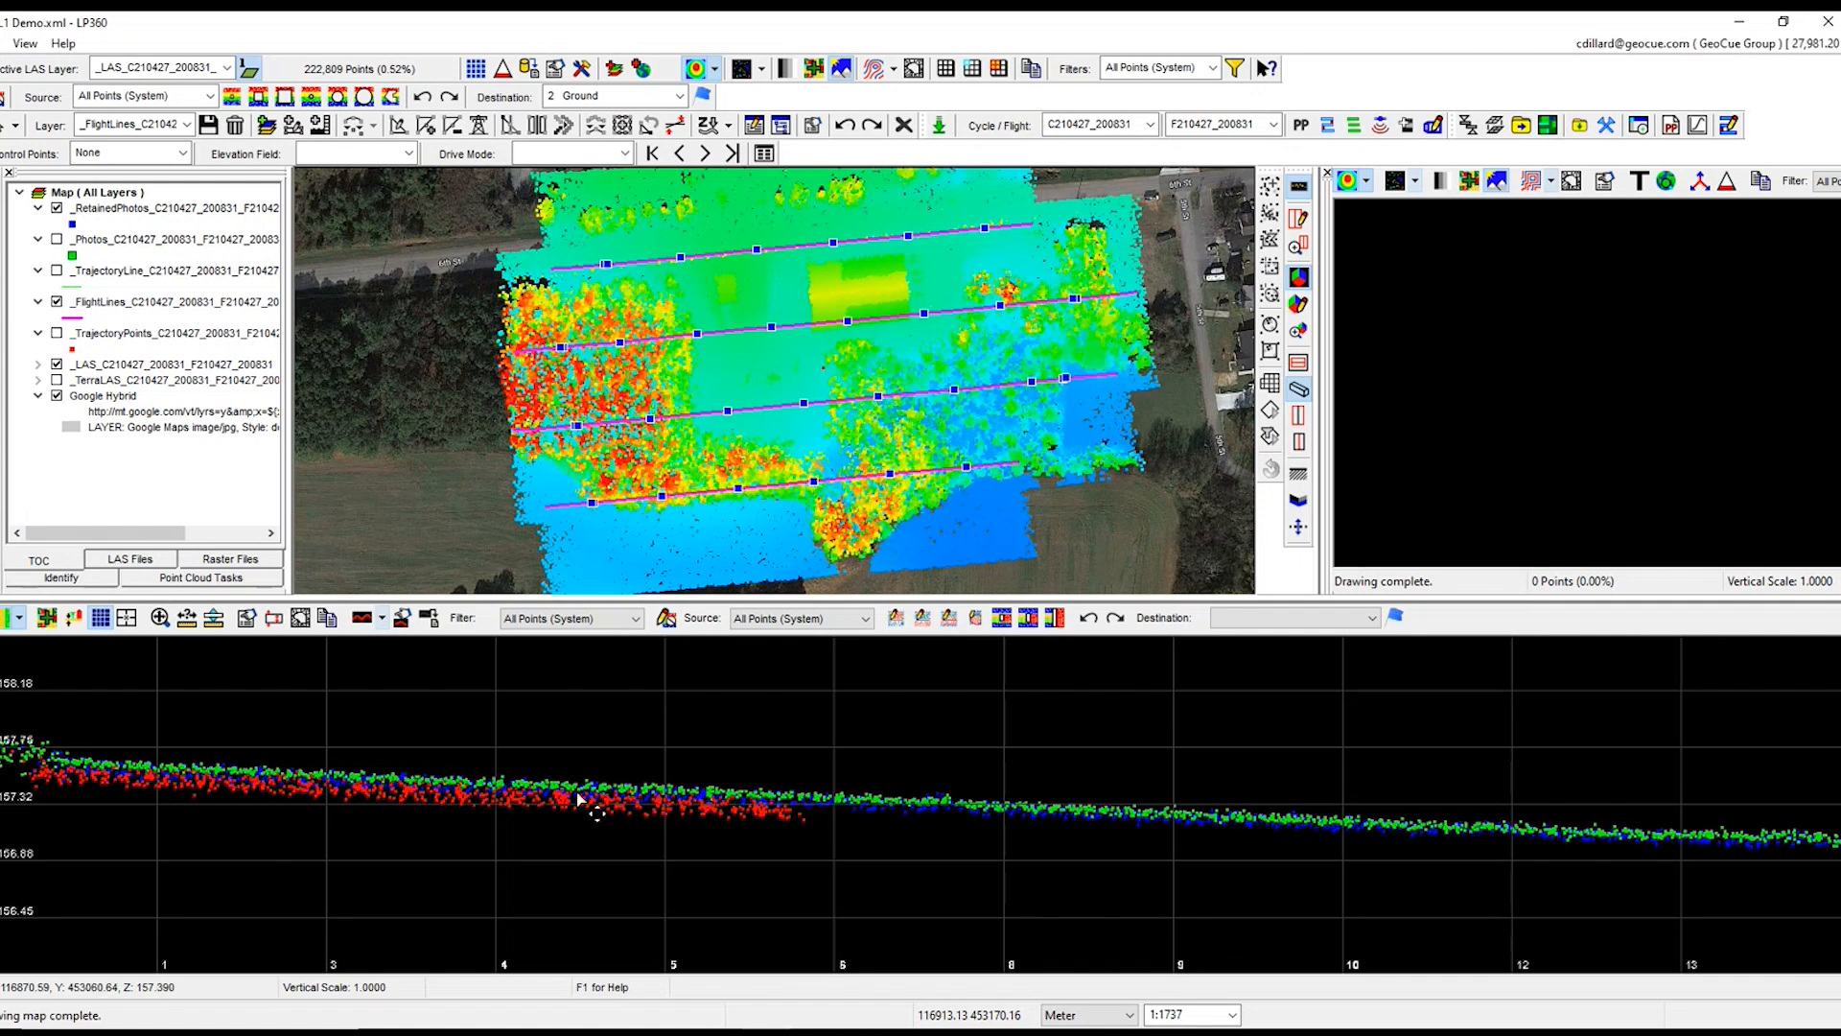
pyautogui.click(715, 71)
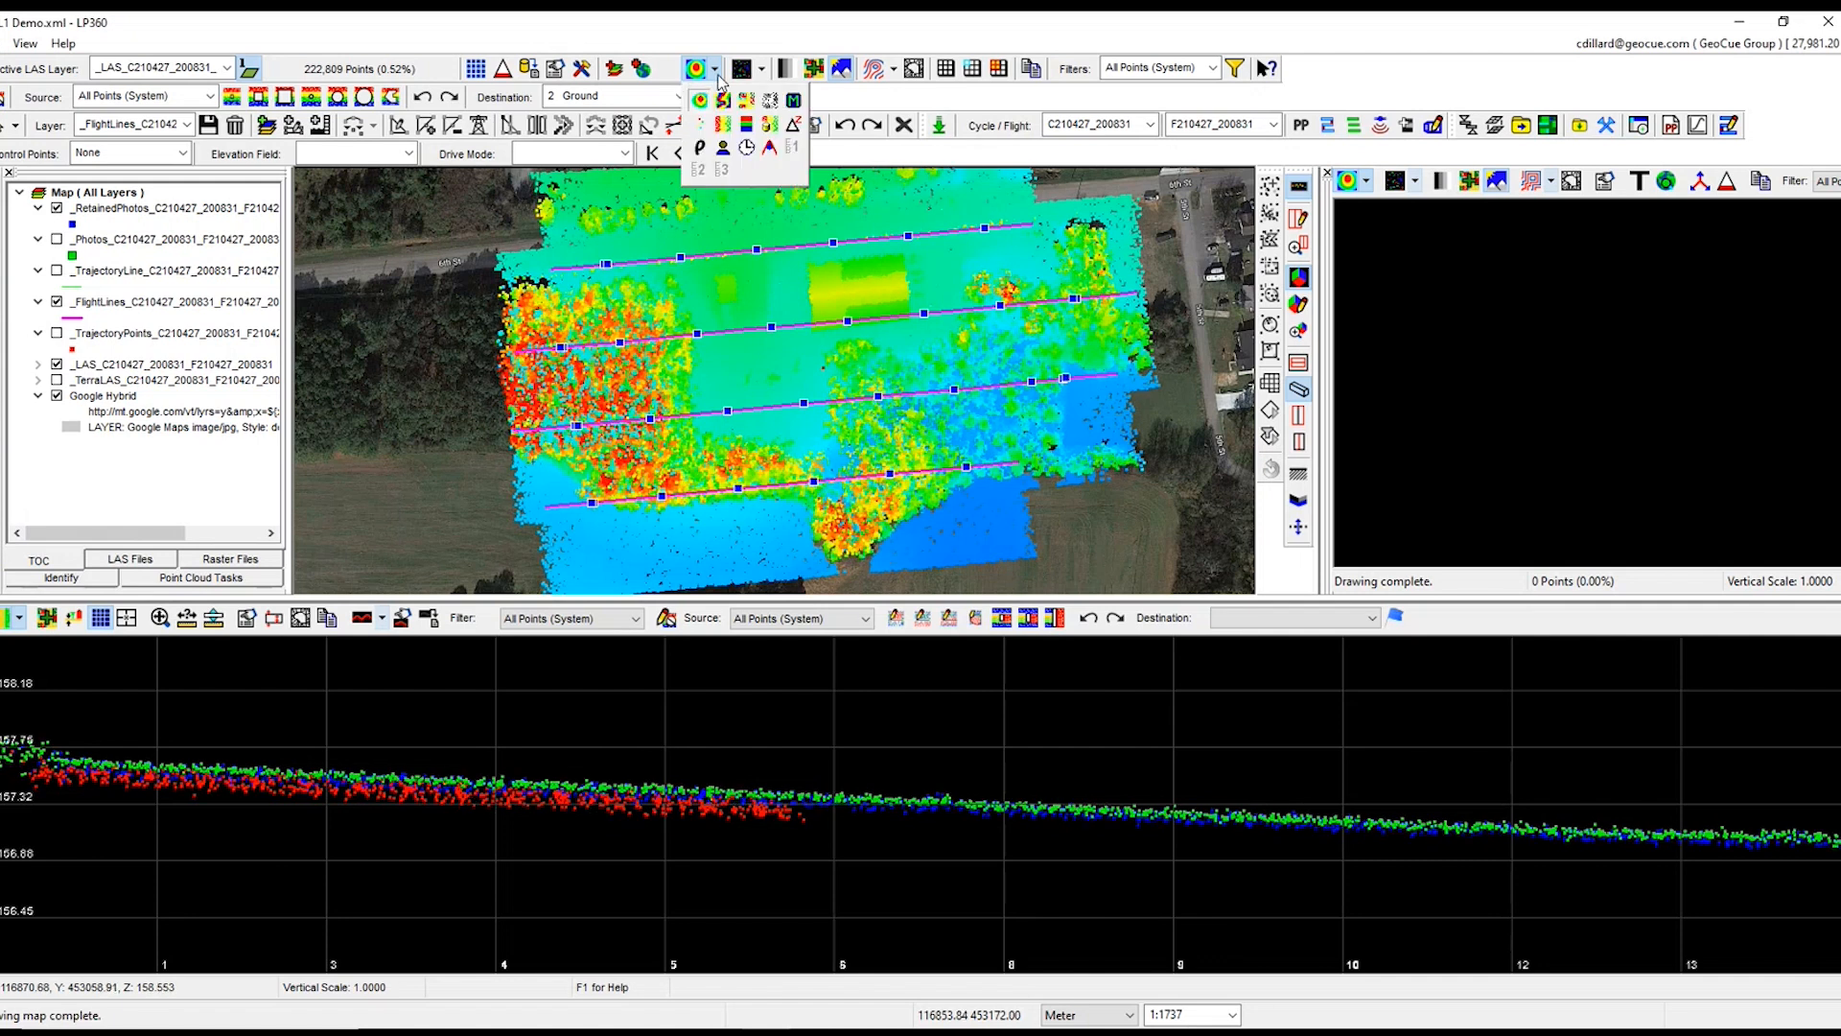
pyautogui.click(727, 129)
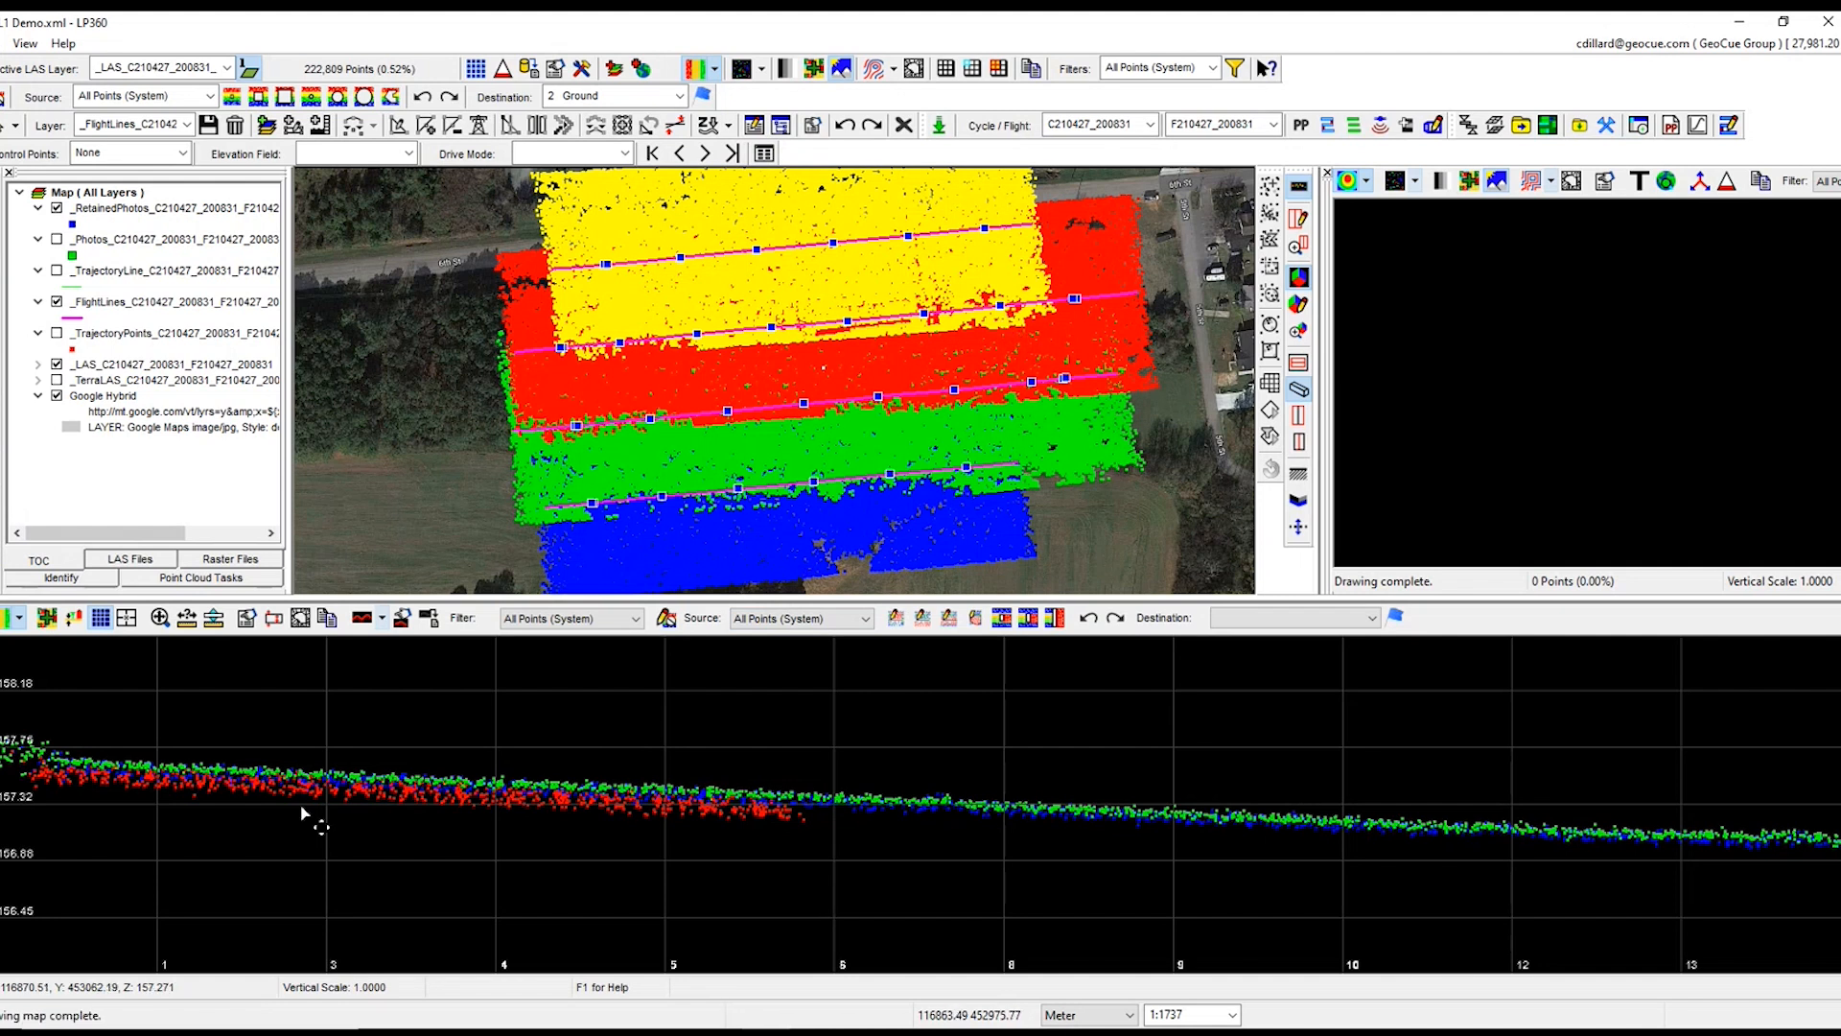
# Step: Show the profile's location on the map and compare the vertical alignment of the overlapping flight lines in the profile
pyautogui.moveTo(329, 790); pyautogui.dragTo(587, 822)
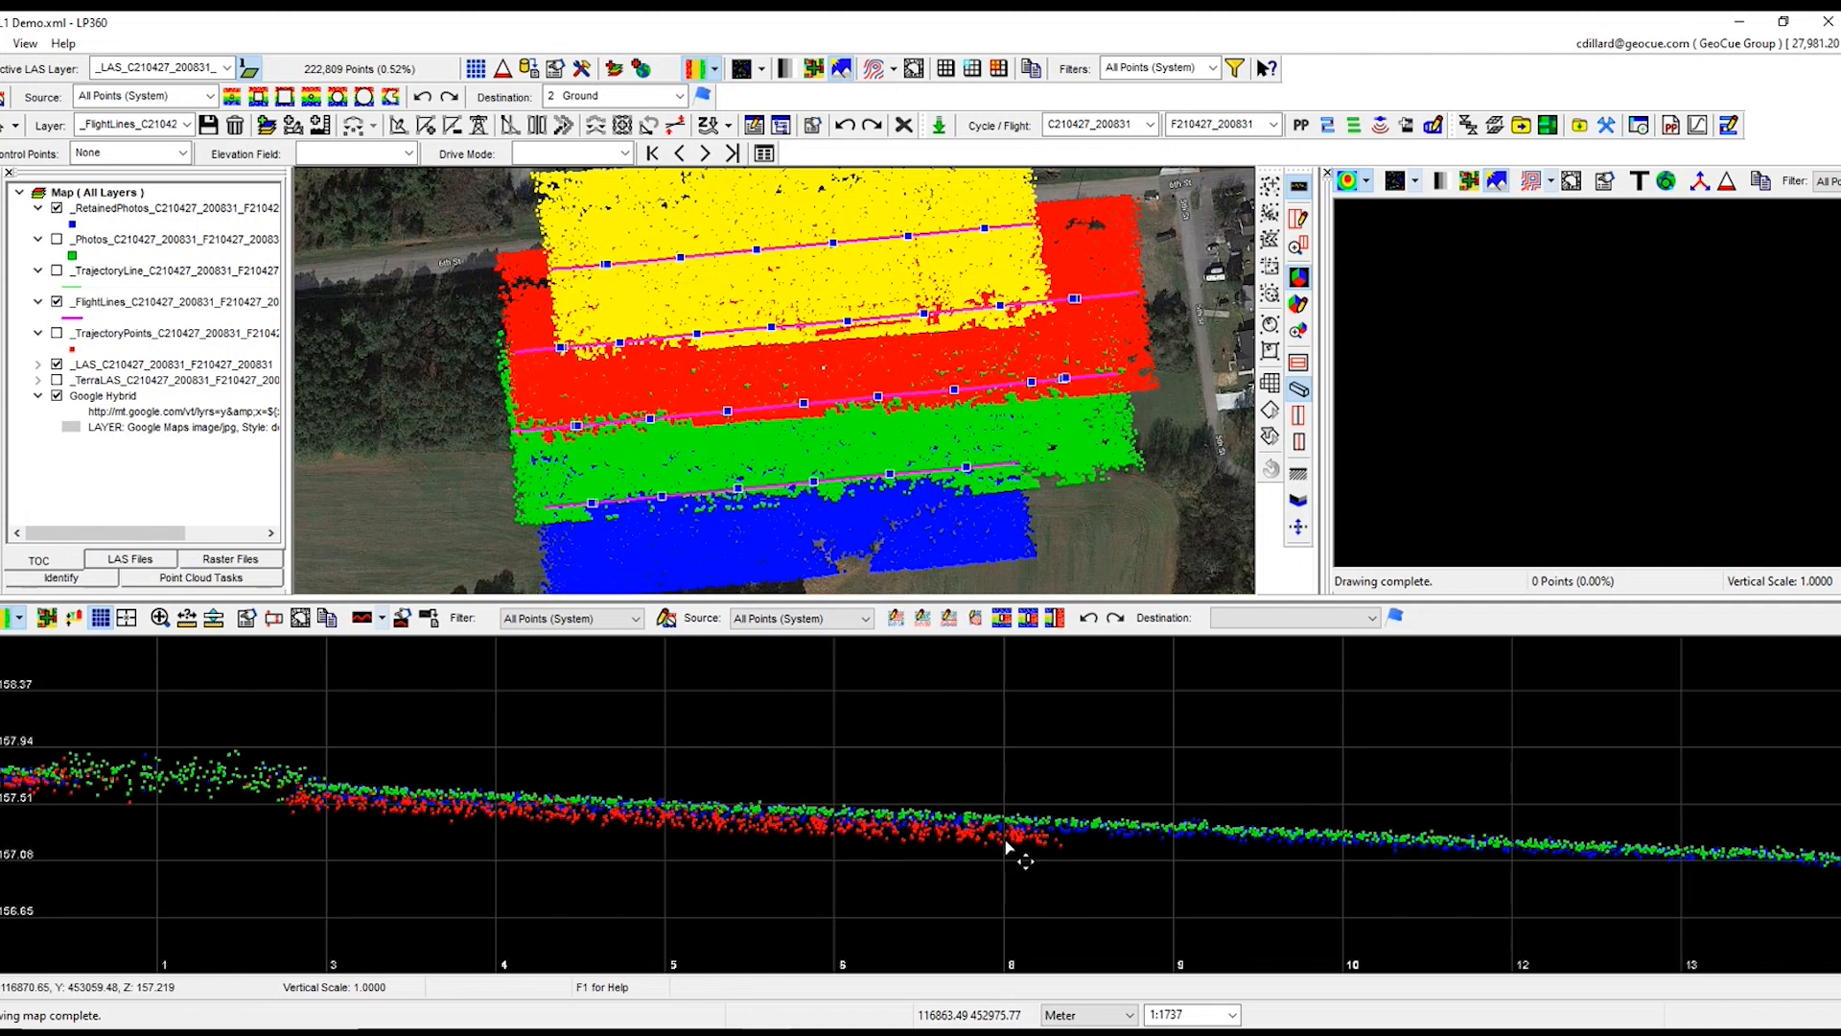
pyautogui.click(1299, 416)
pyautogui.scroll(5, 791, 416)
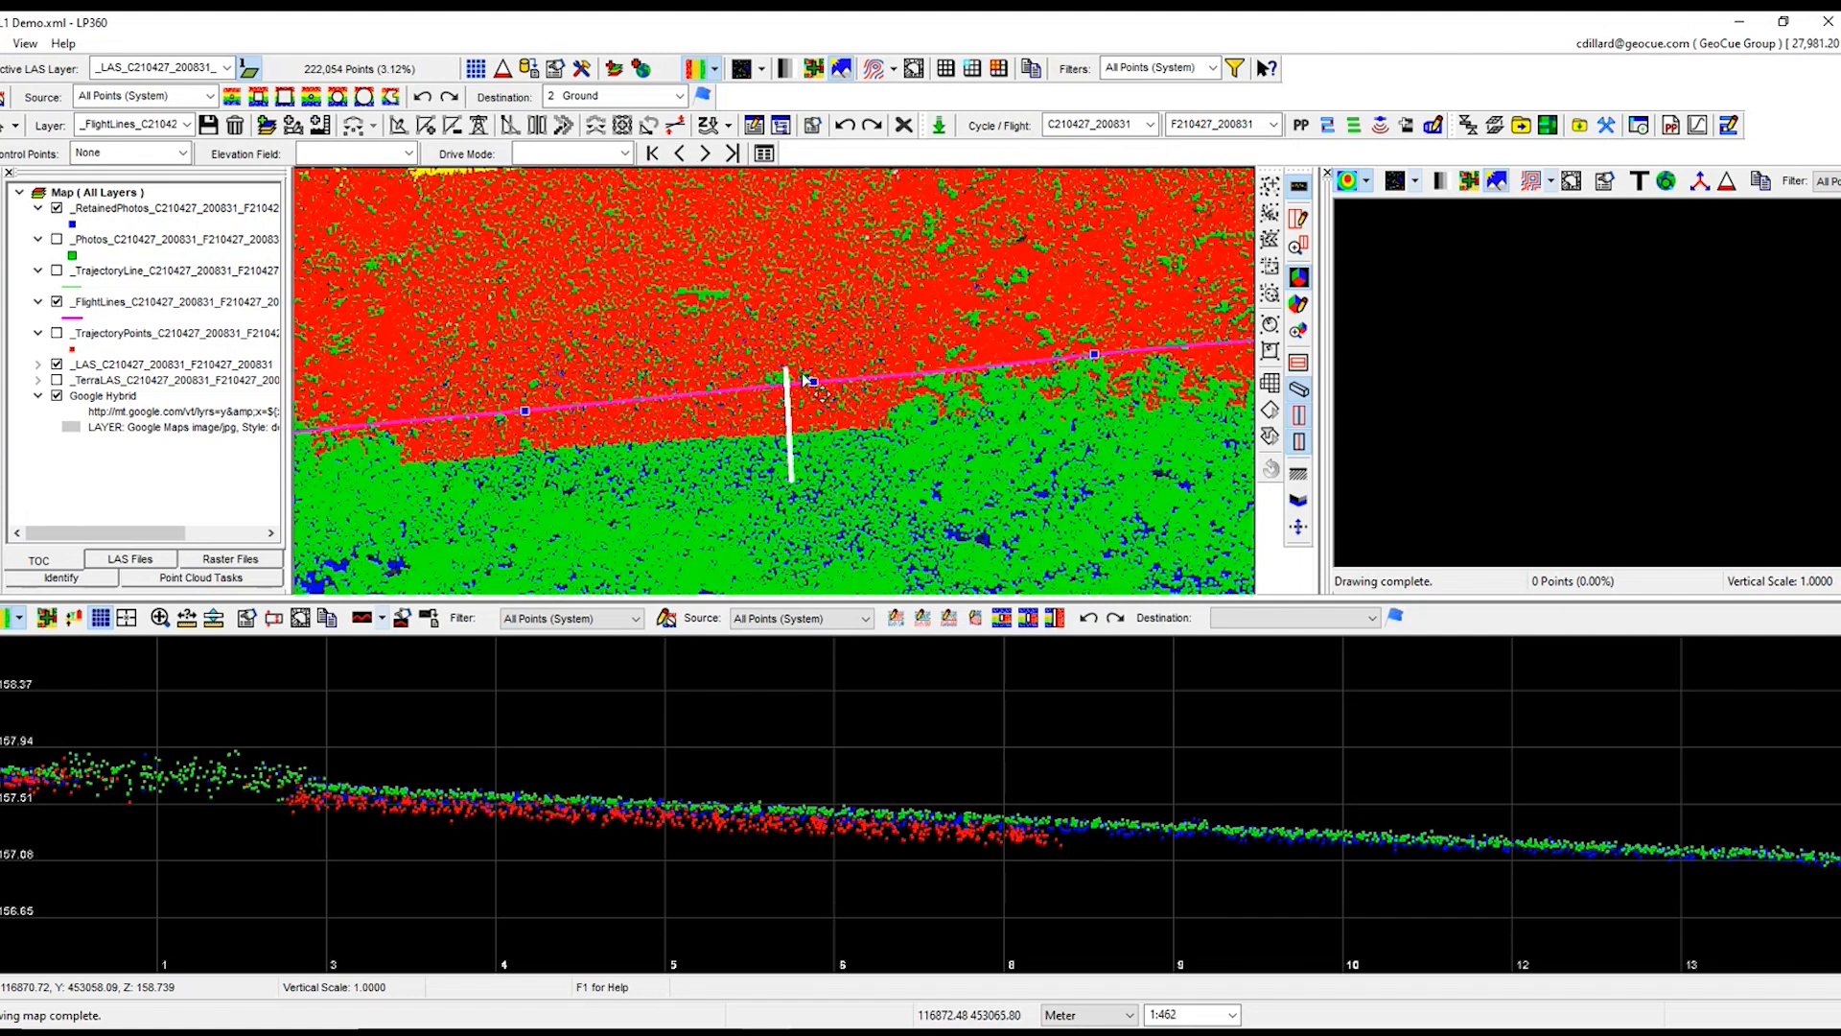
pyautogui.moveTo(834, 487); pyautogui.dragTo(815, 423, button='middle')
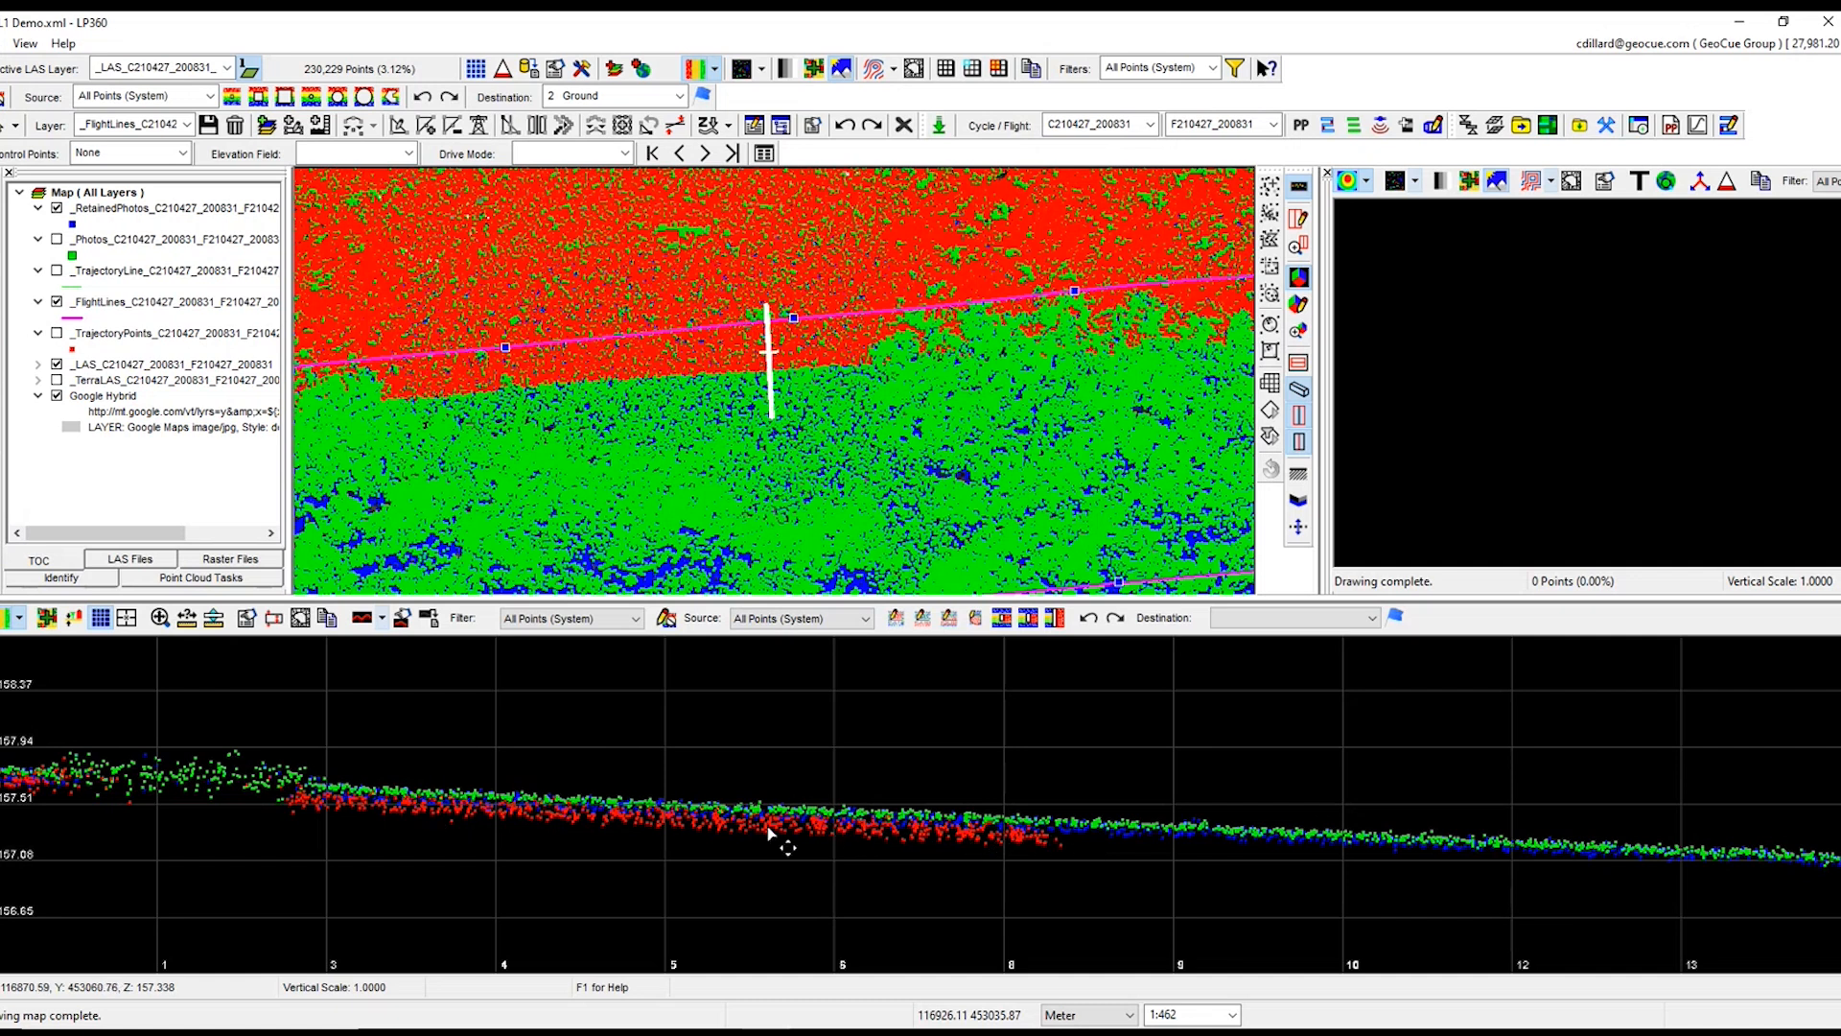
pyautogui.scroll(-2, 789, 863)
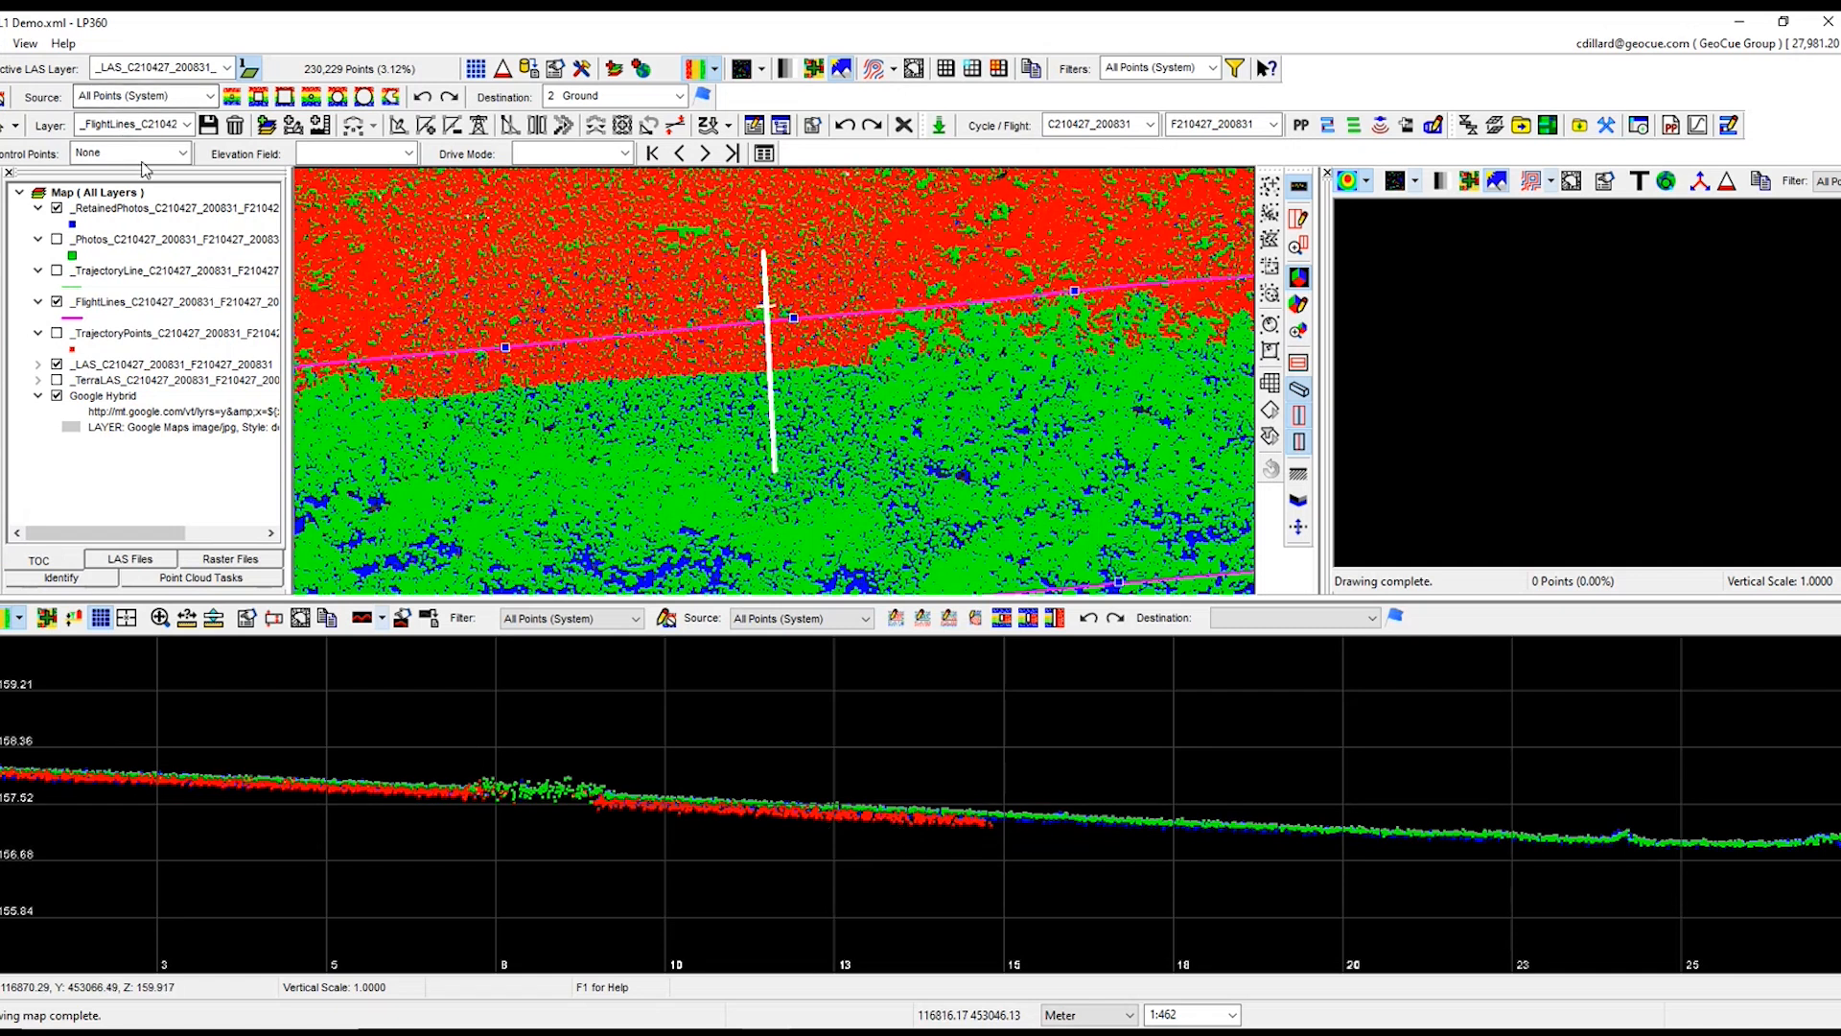
# Step: Check out the floating Strip Align product in the License Manager
pyautogui.click(6, 44)
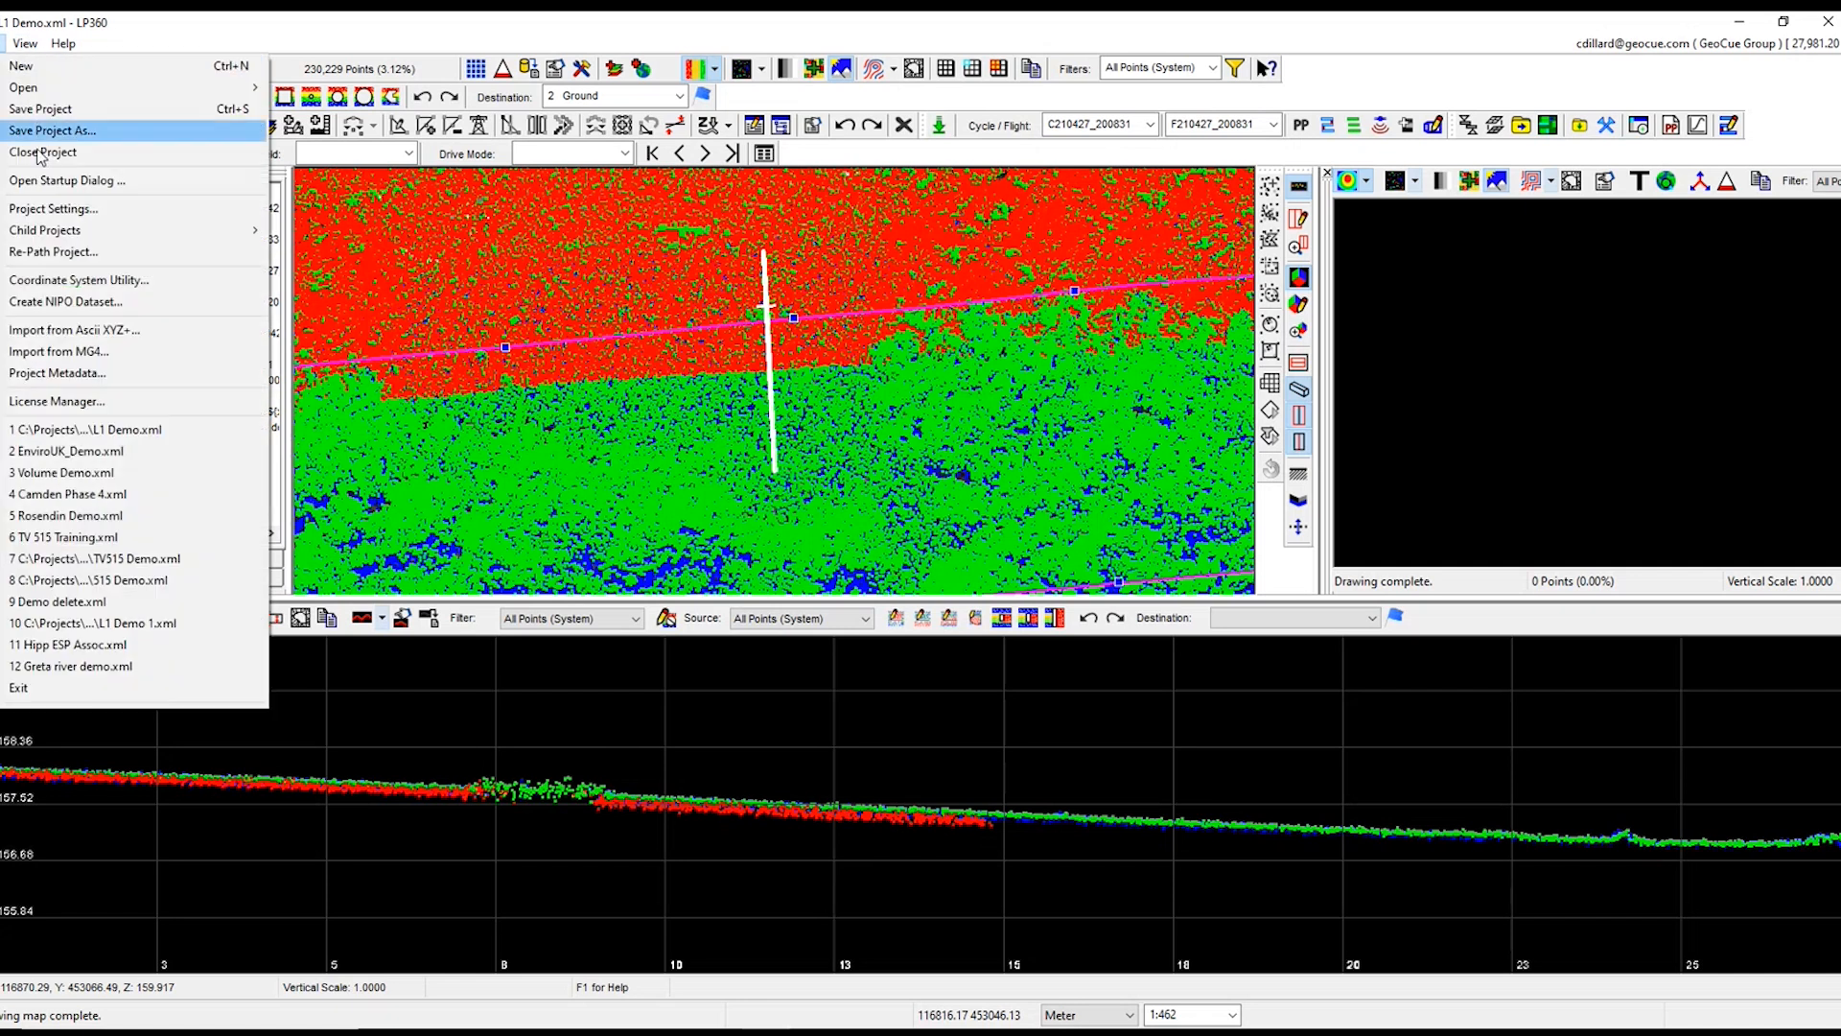
pyautogui.click(72, 405)
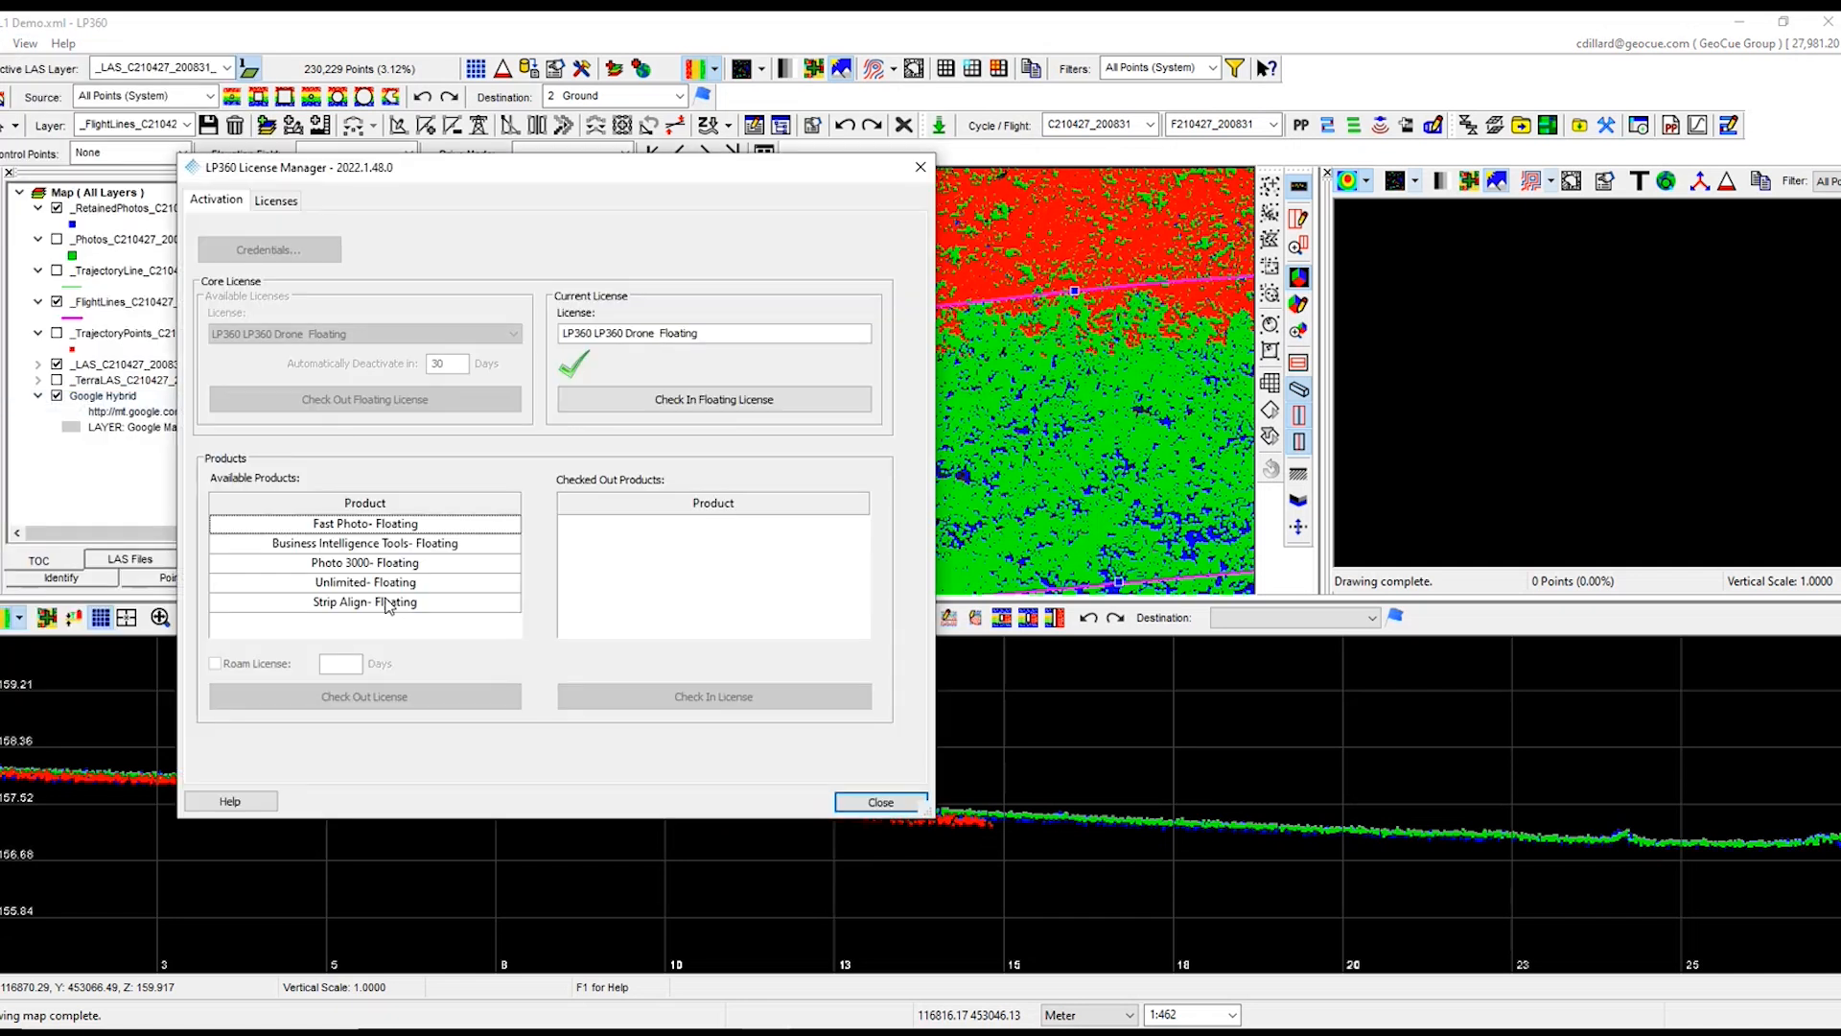
pyautogui.click(386, 602)
pyautogui.click(374, 697)
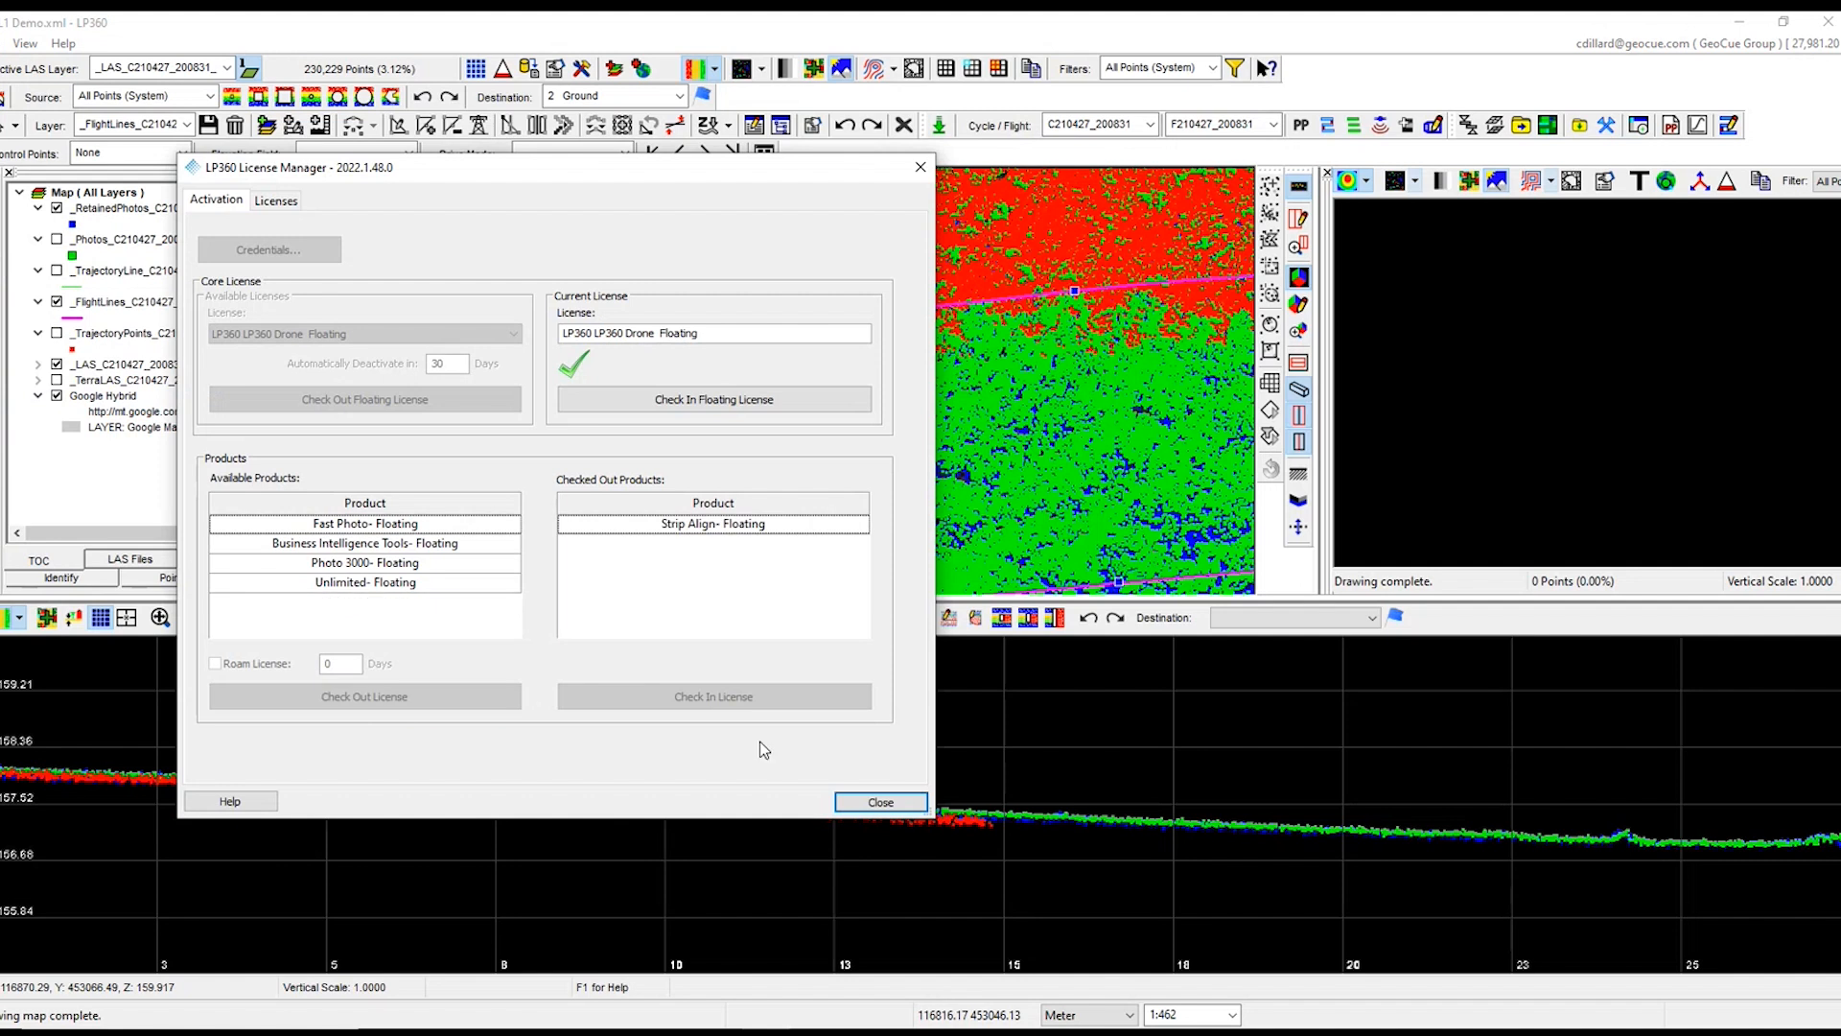
pyautogui.click(878, 802)
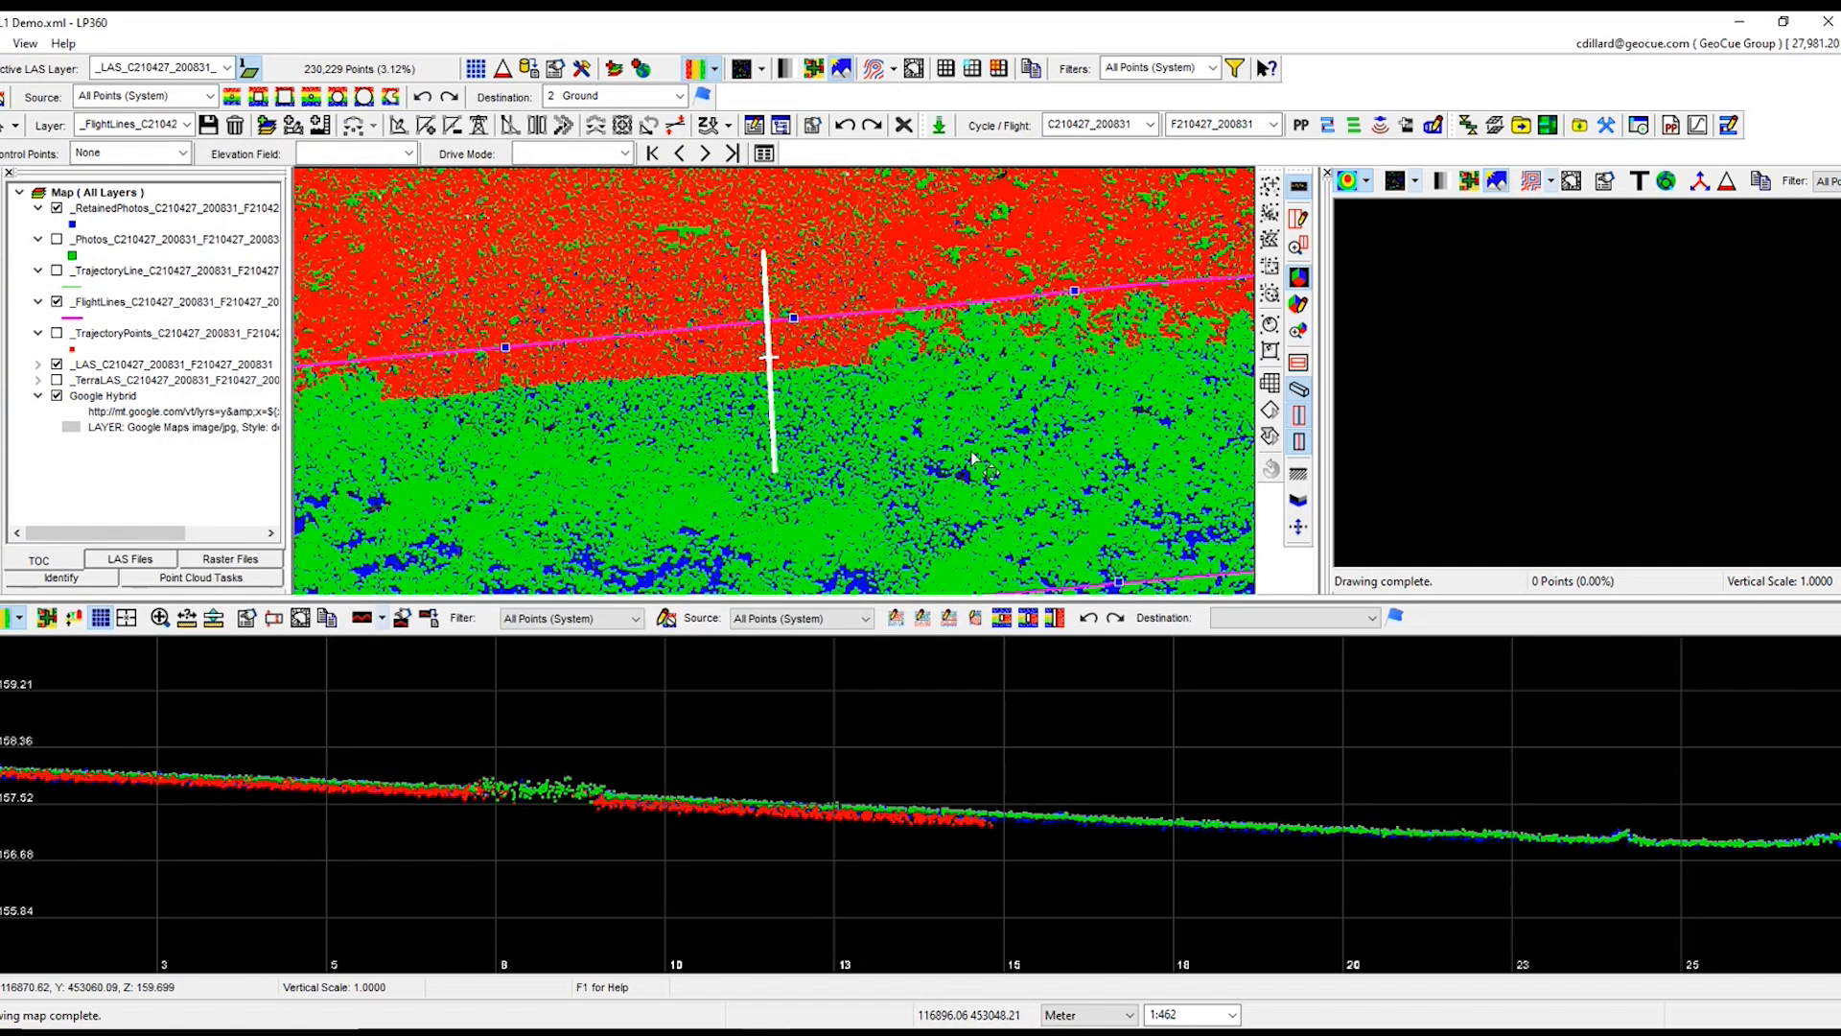
# Step: Submit a StripAlign job using the _LAS_C210427_200831_F210427_200831 layer, with output to a new LAS layer named LAS_SA
pyautogui.click(1467, 126)
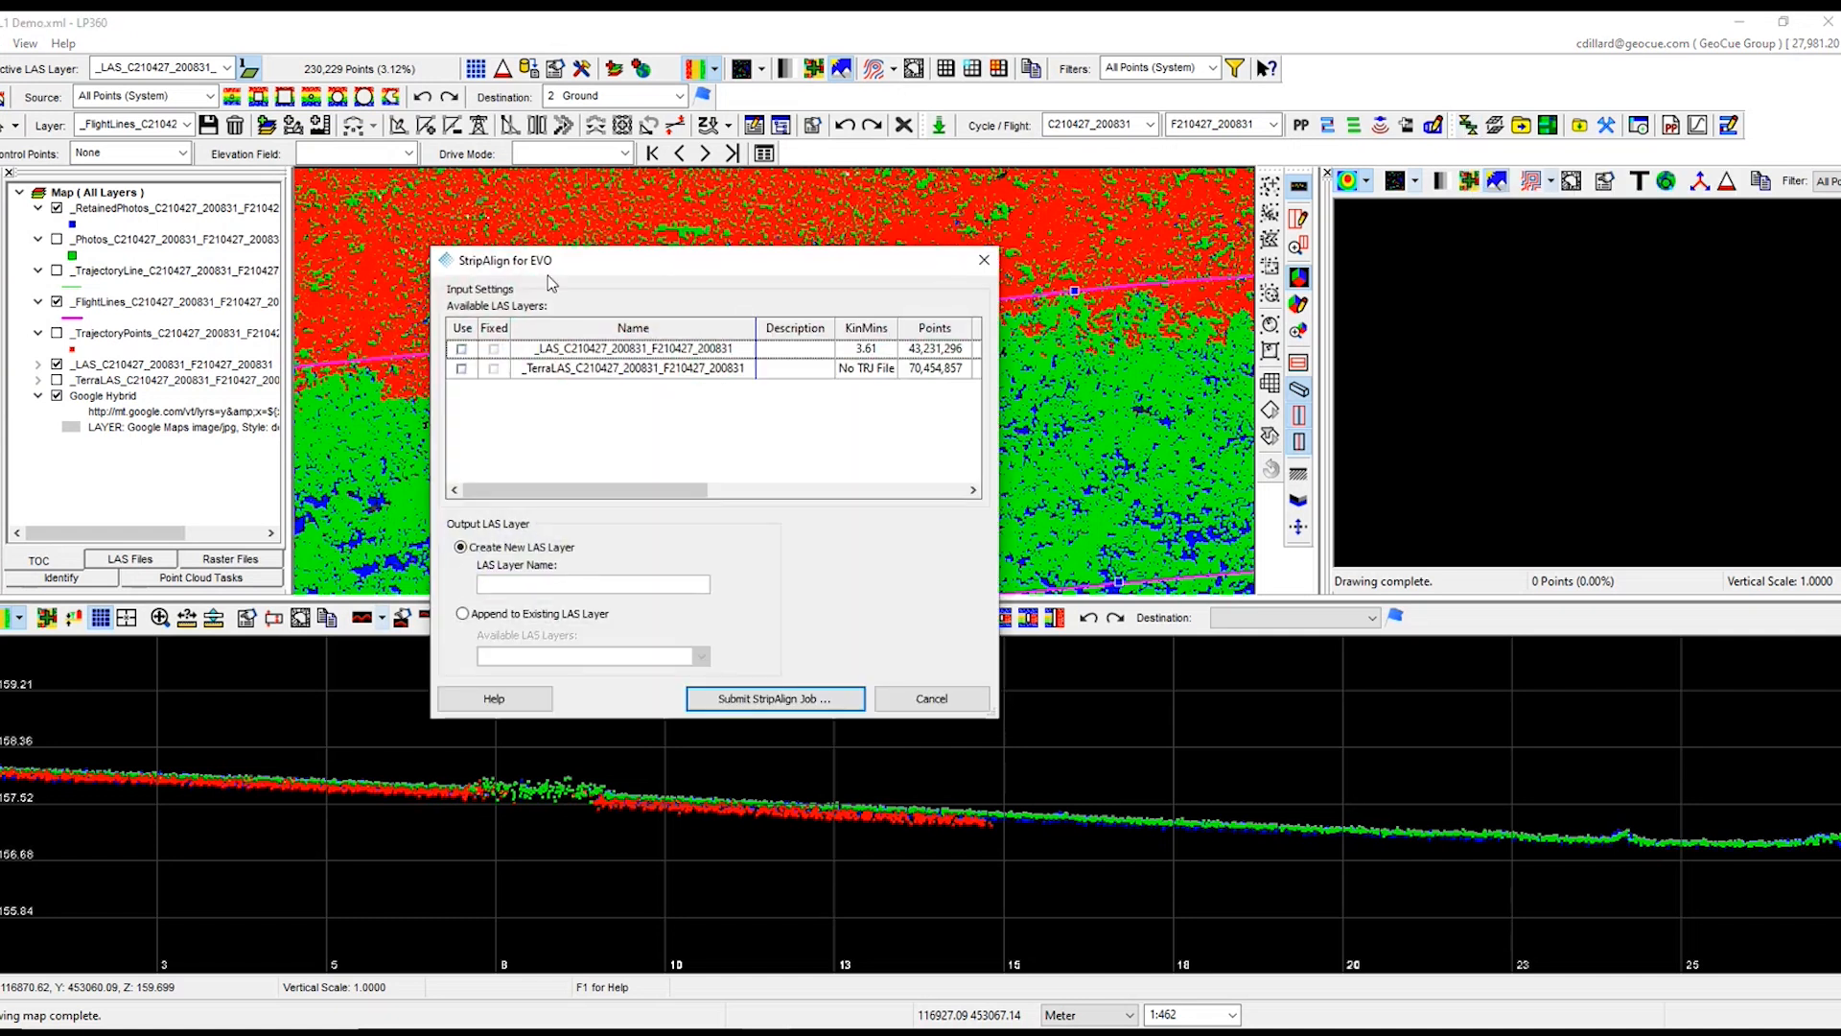
pyautogui.moveTo(547, 265); pyautogui.dragTo(566, 265)
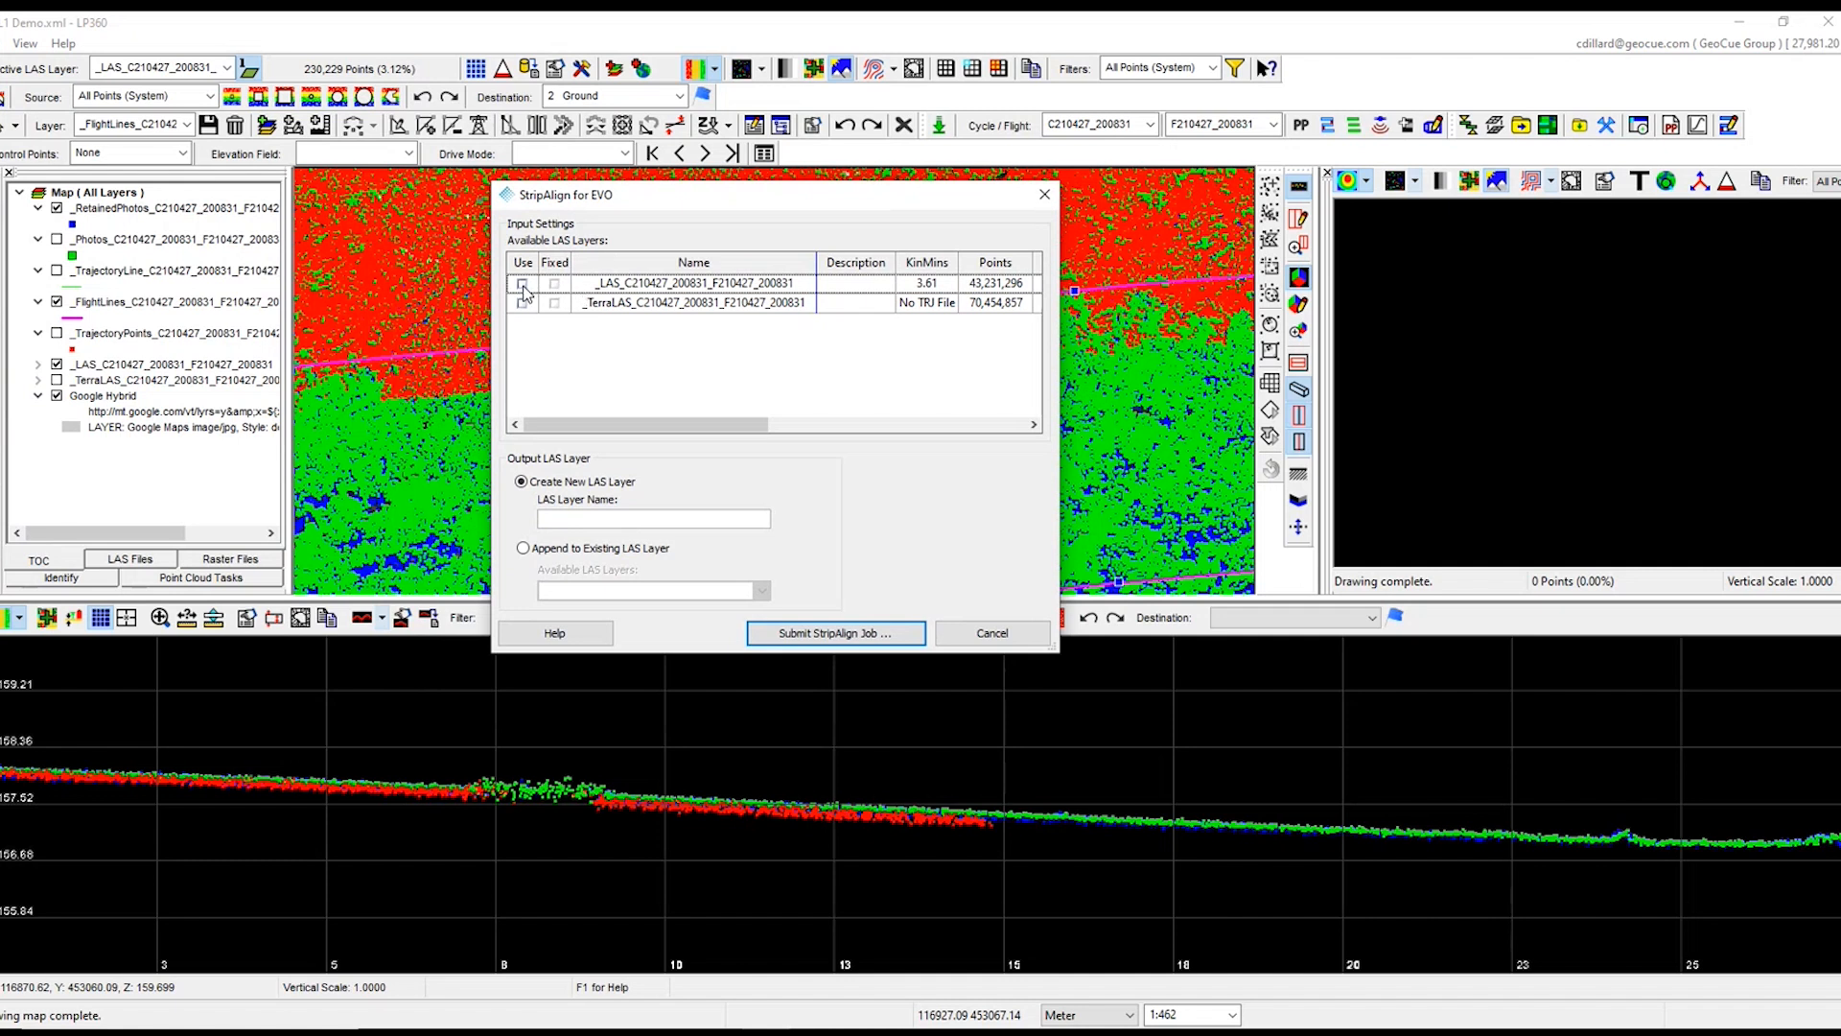
pyautogui.click(523, 284)
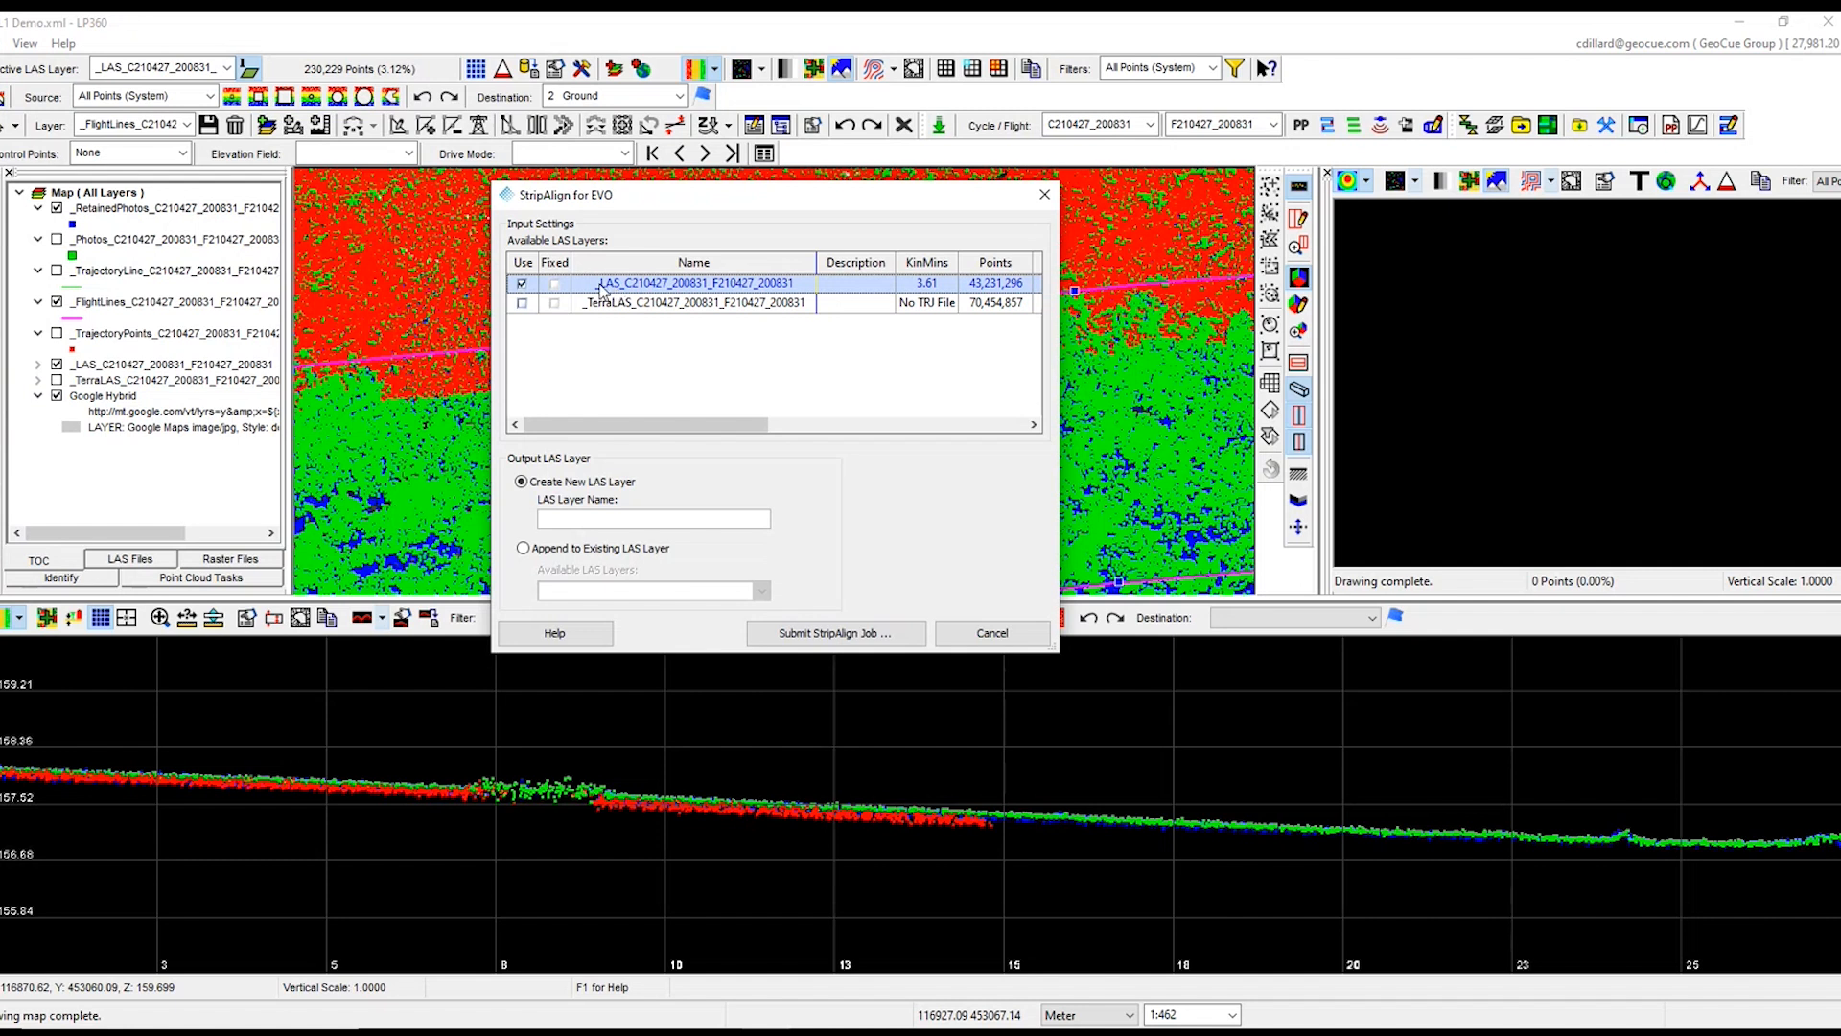
pyautogui.click(583, 518)
pyautogui.write('LAS_SA')
pyautogui.click(838, 634)
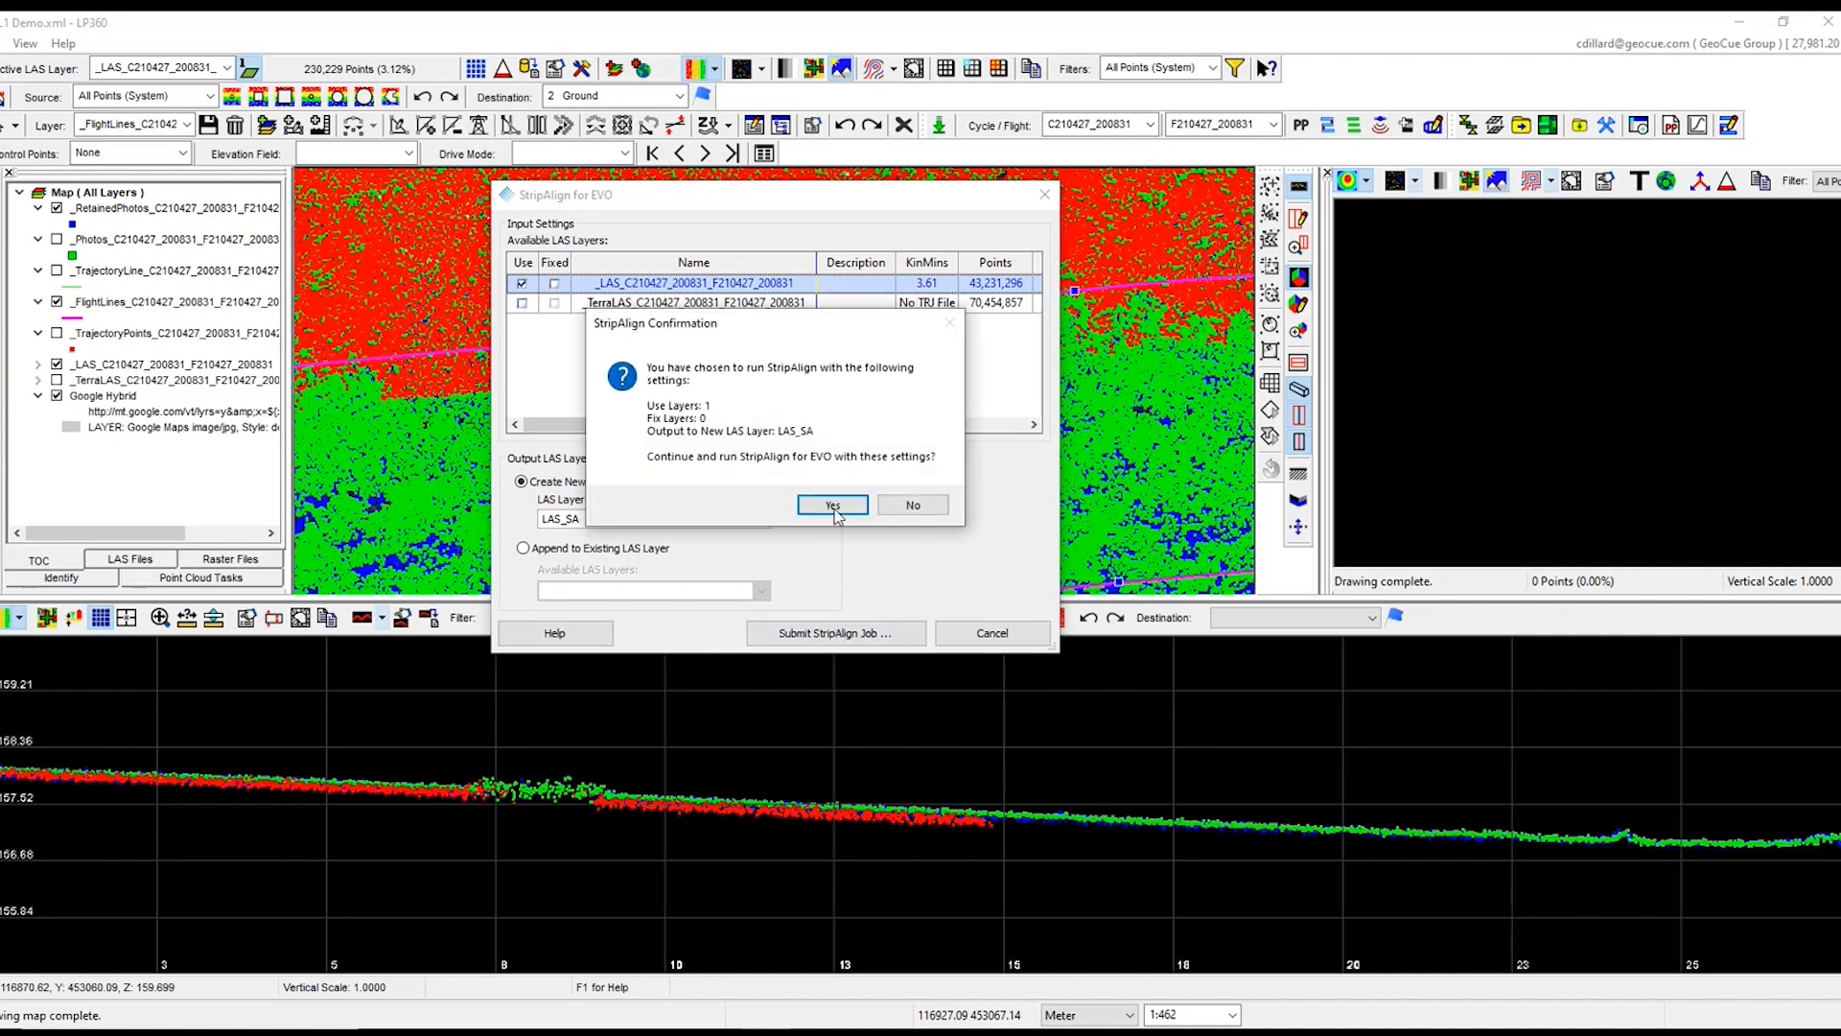
pyautogui.click(833, 509)
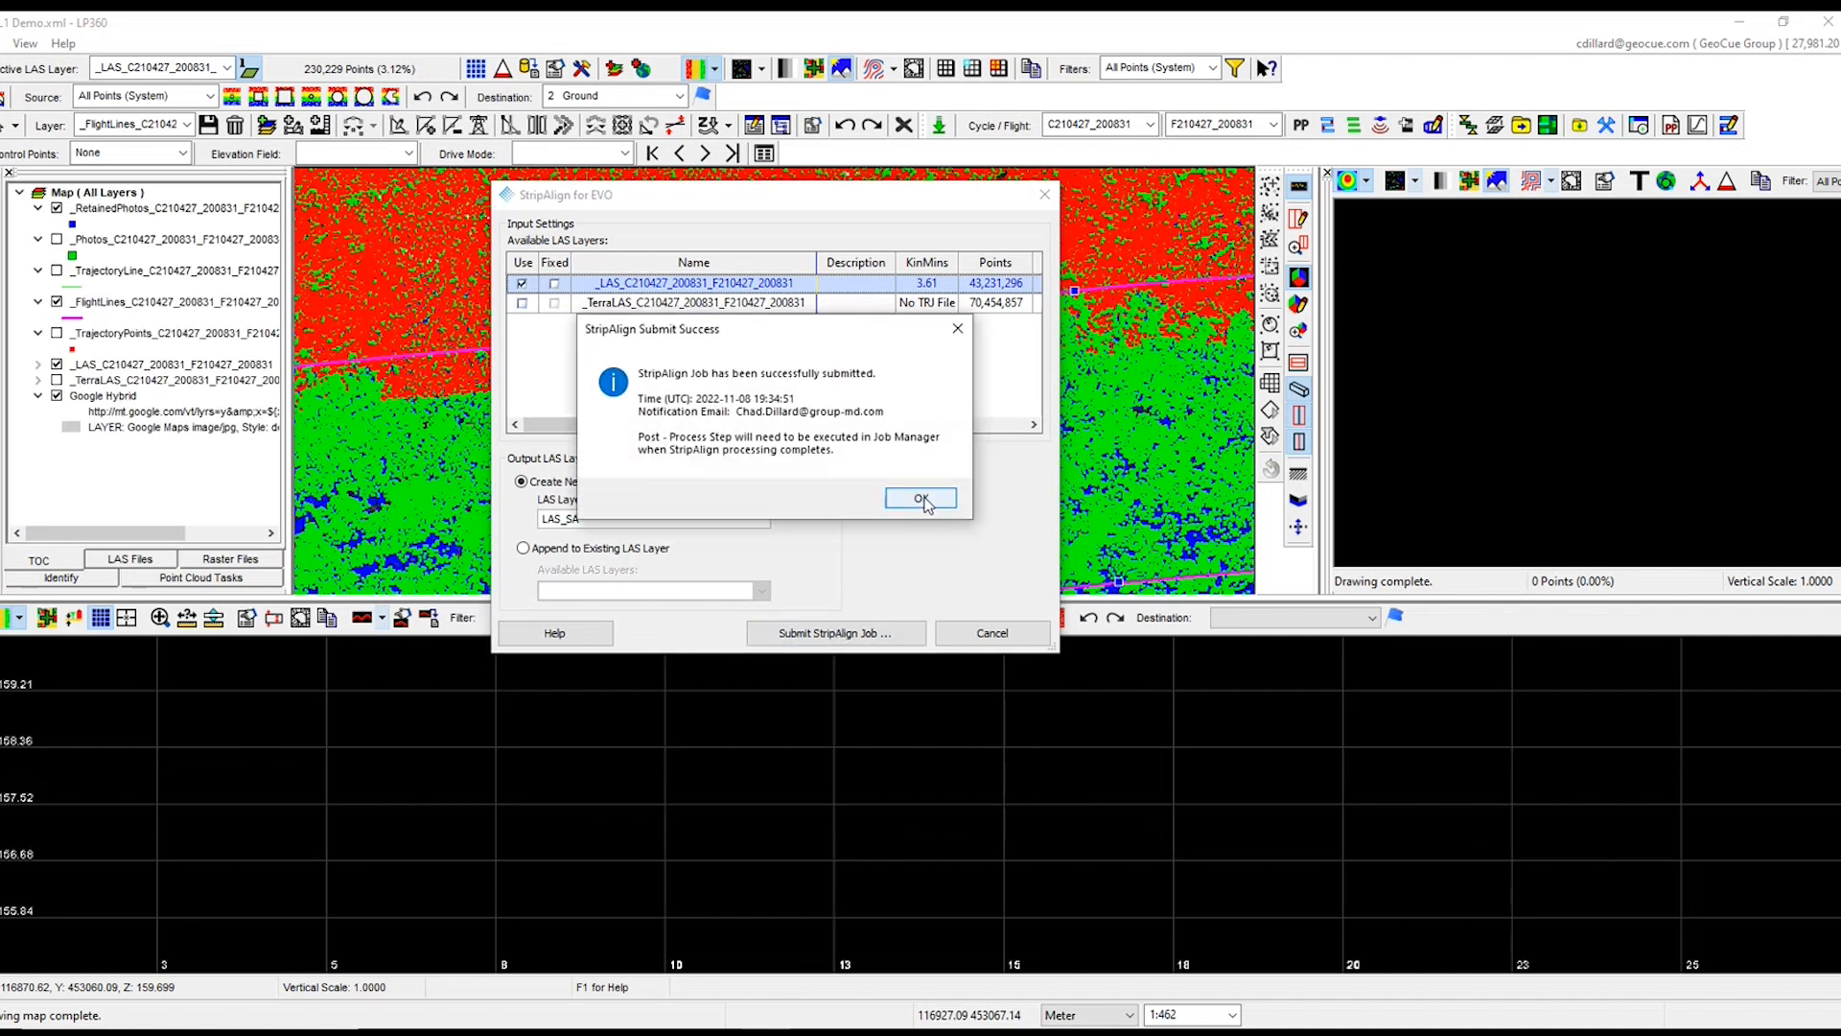
pyautogui.click(921, 498)
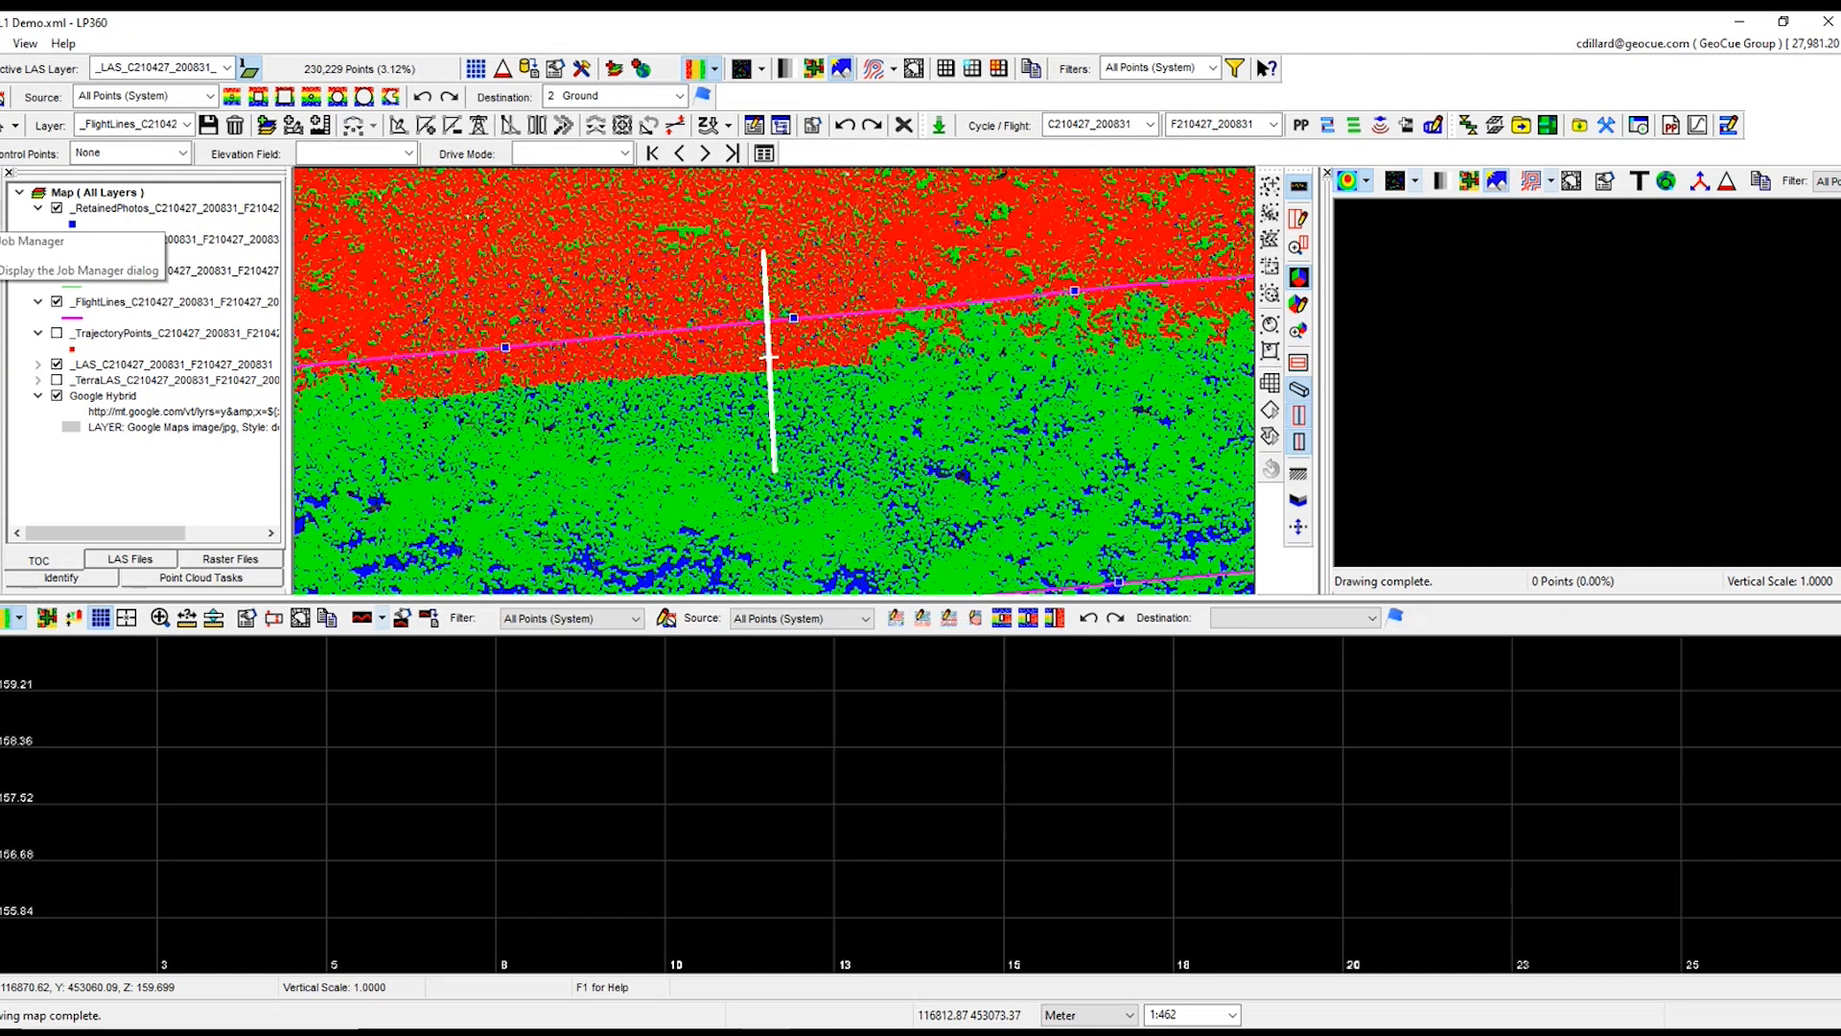
# Step: Run the post-processing steps for the newly submitted L1 Demo StripAlign job from the Job Manager
pyautogui.click(2, 213)
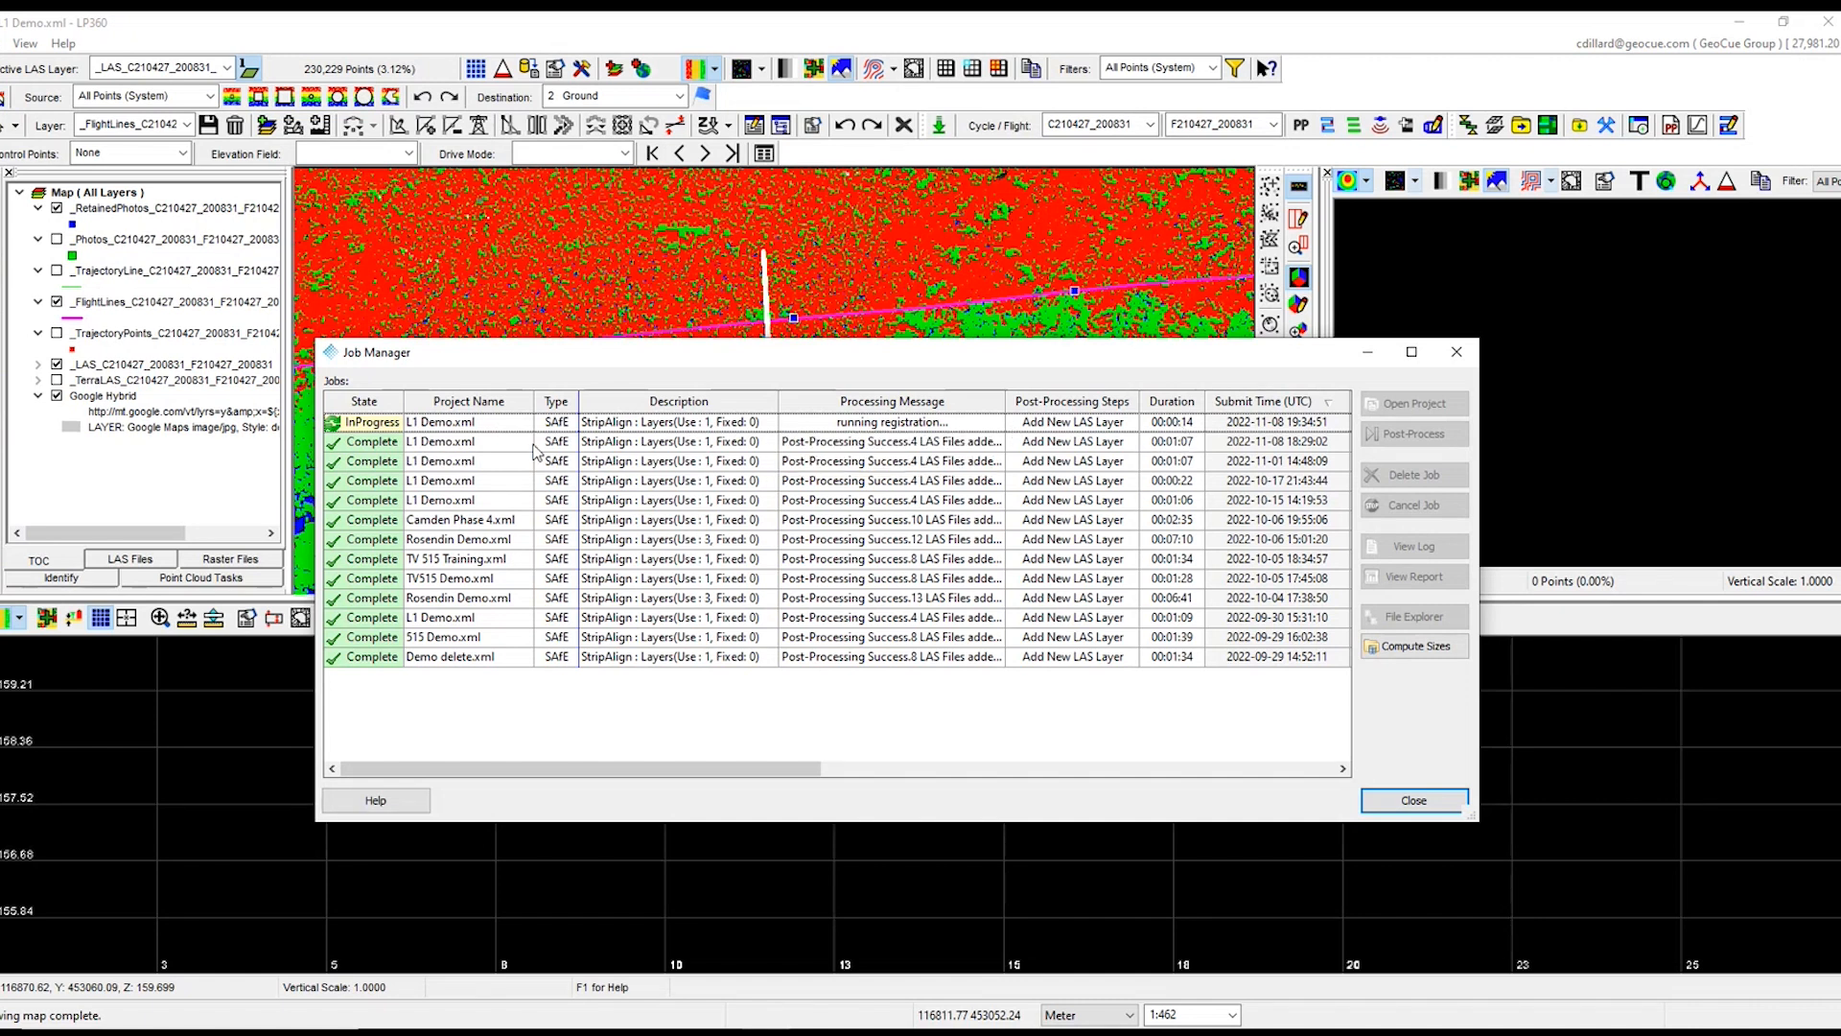
pyautogui.click(468, 444)
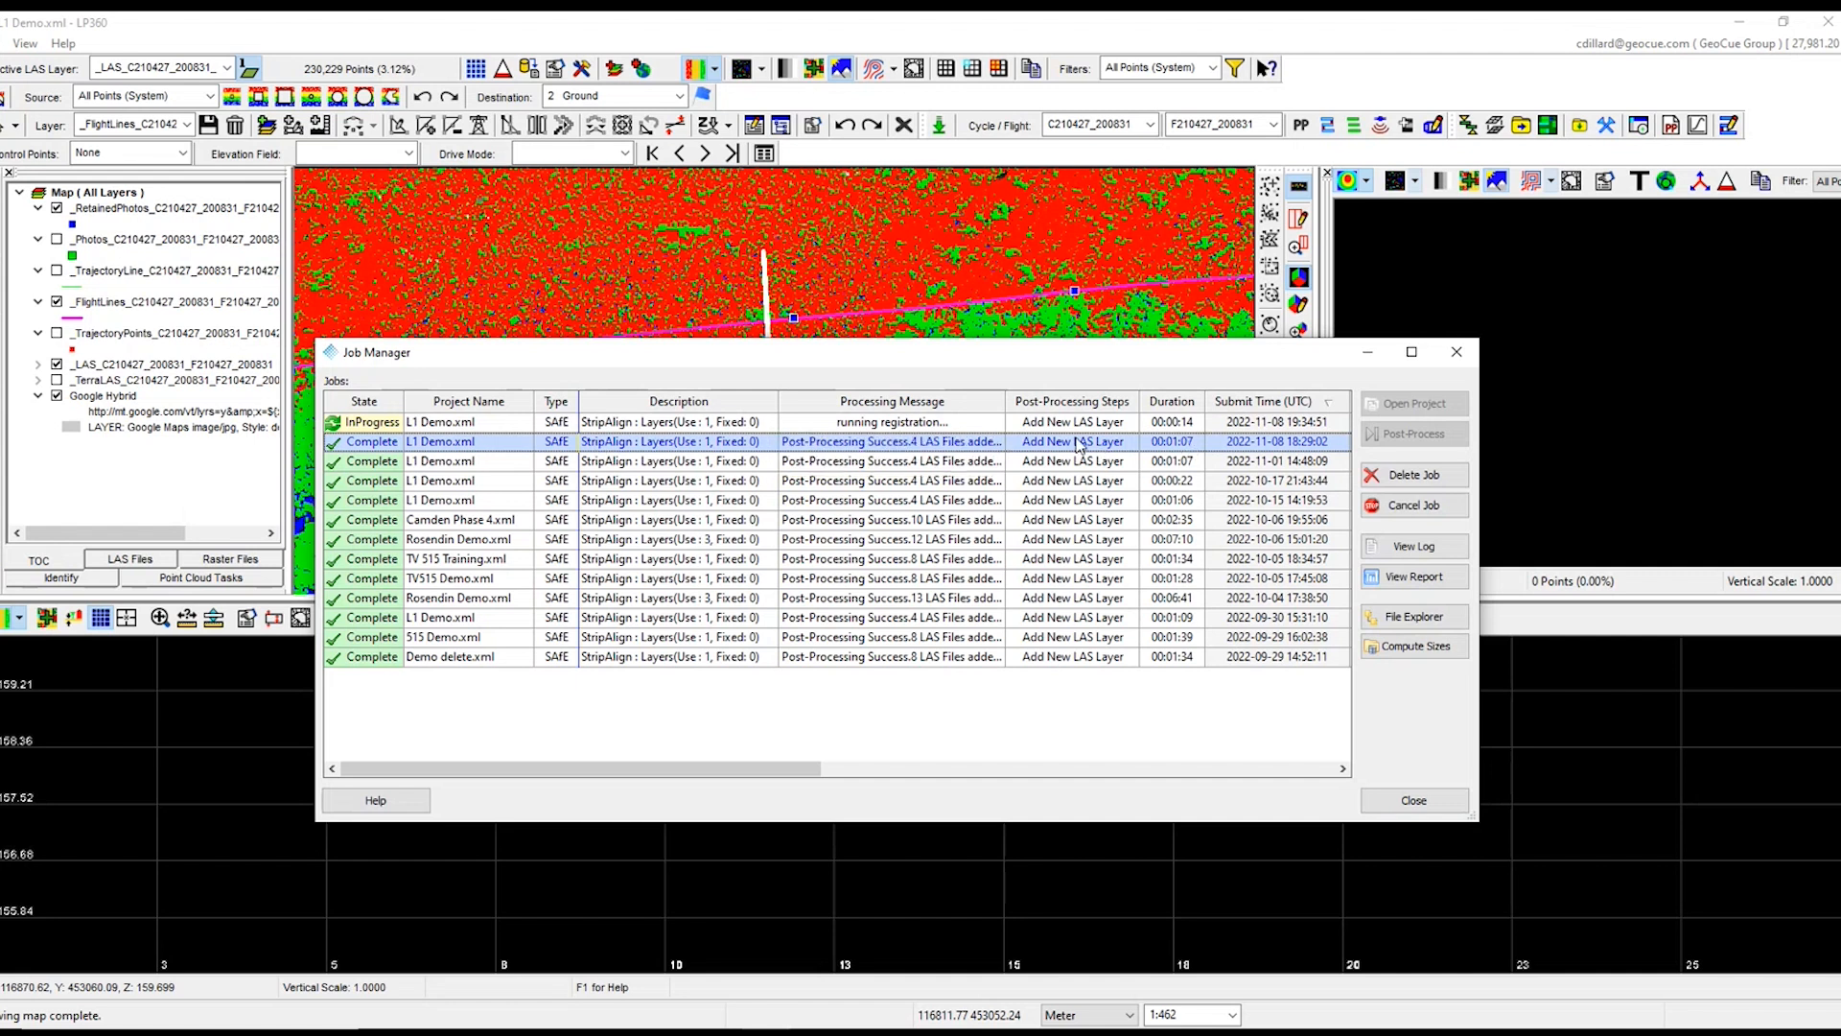
pyautogui.click(904, 422)
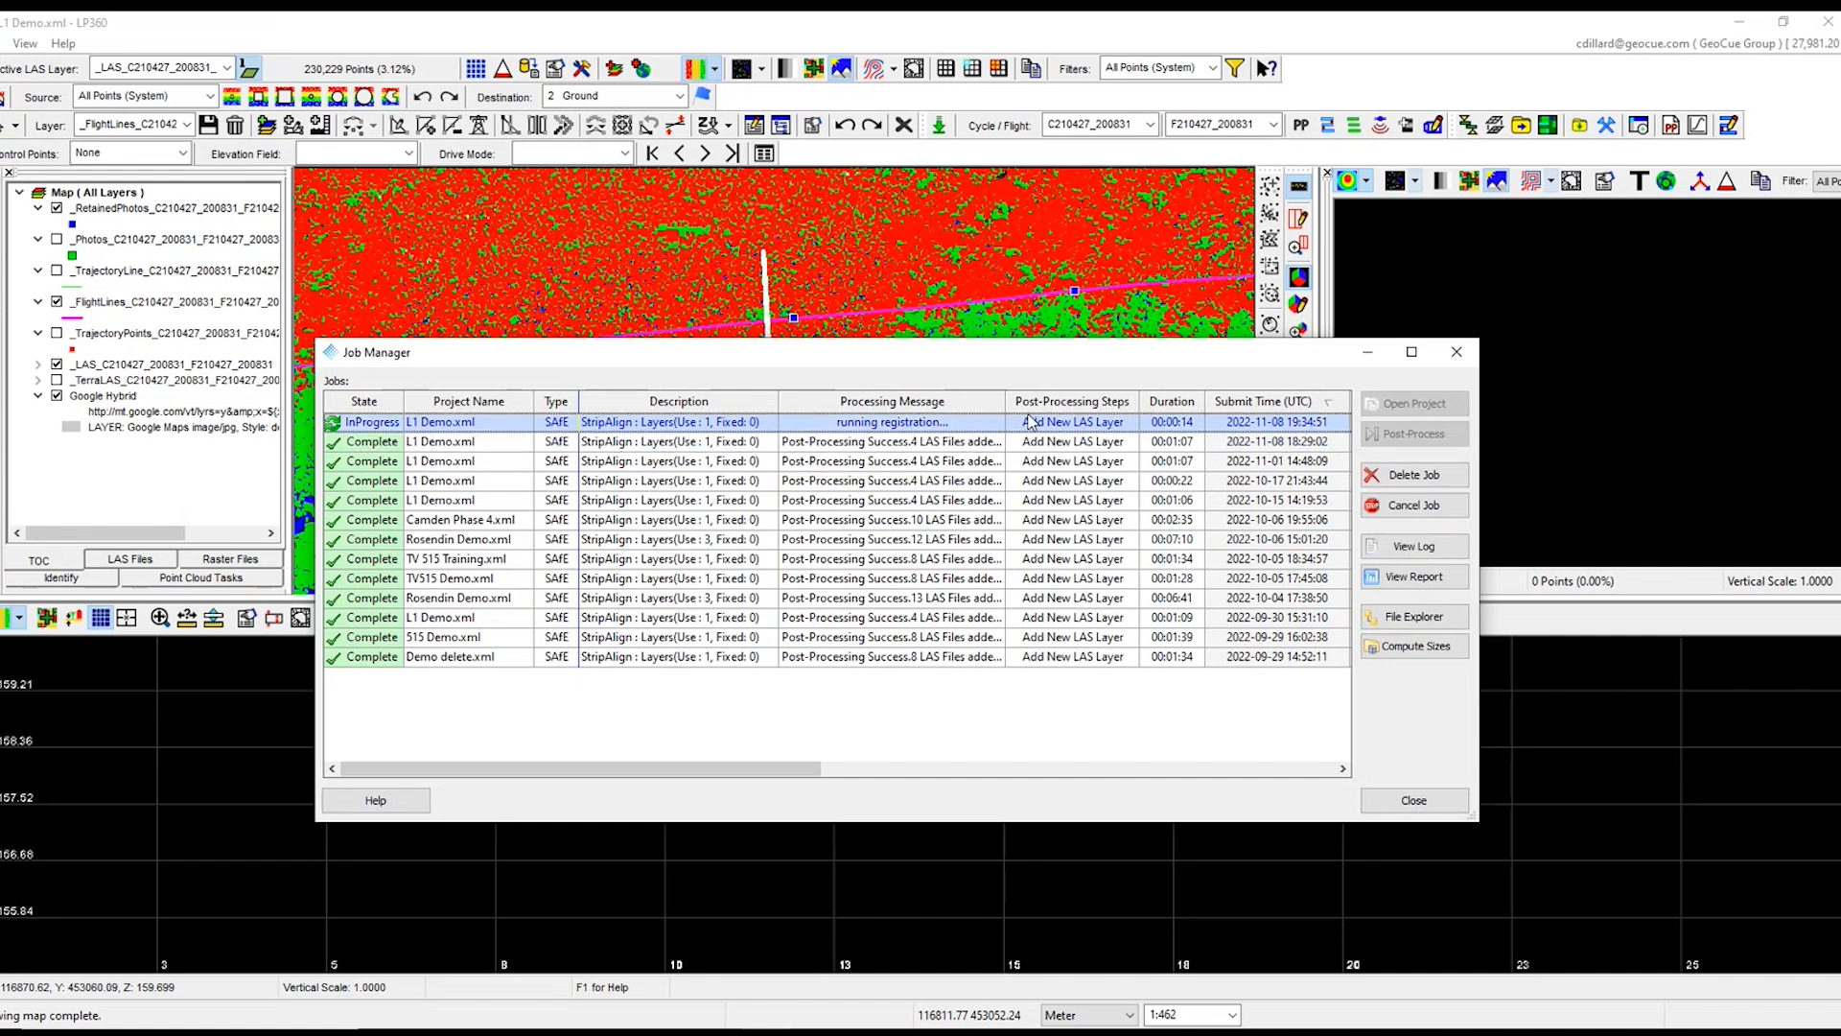
pyautogui.moveTo(1015, 356); pyautogui.dragTo(861, 331)
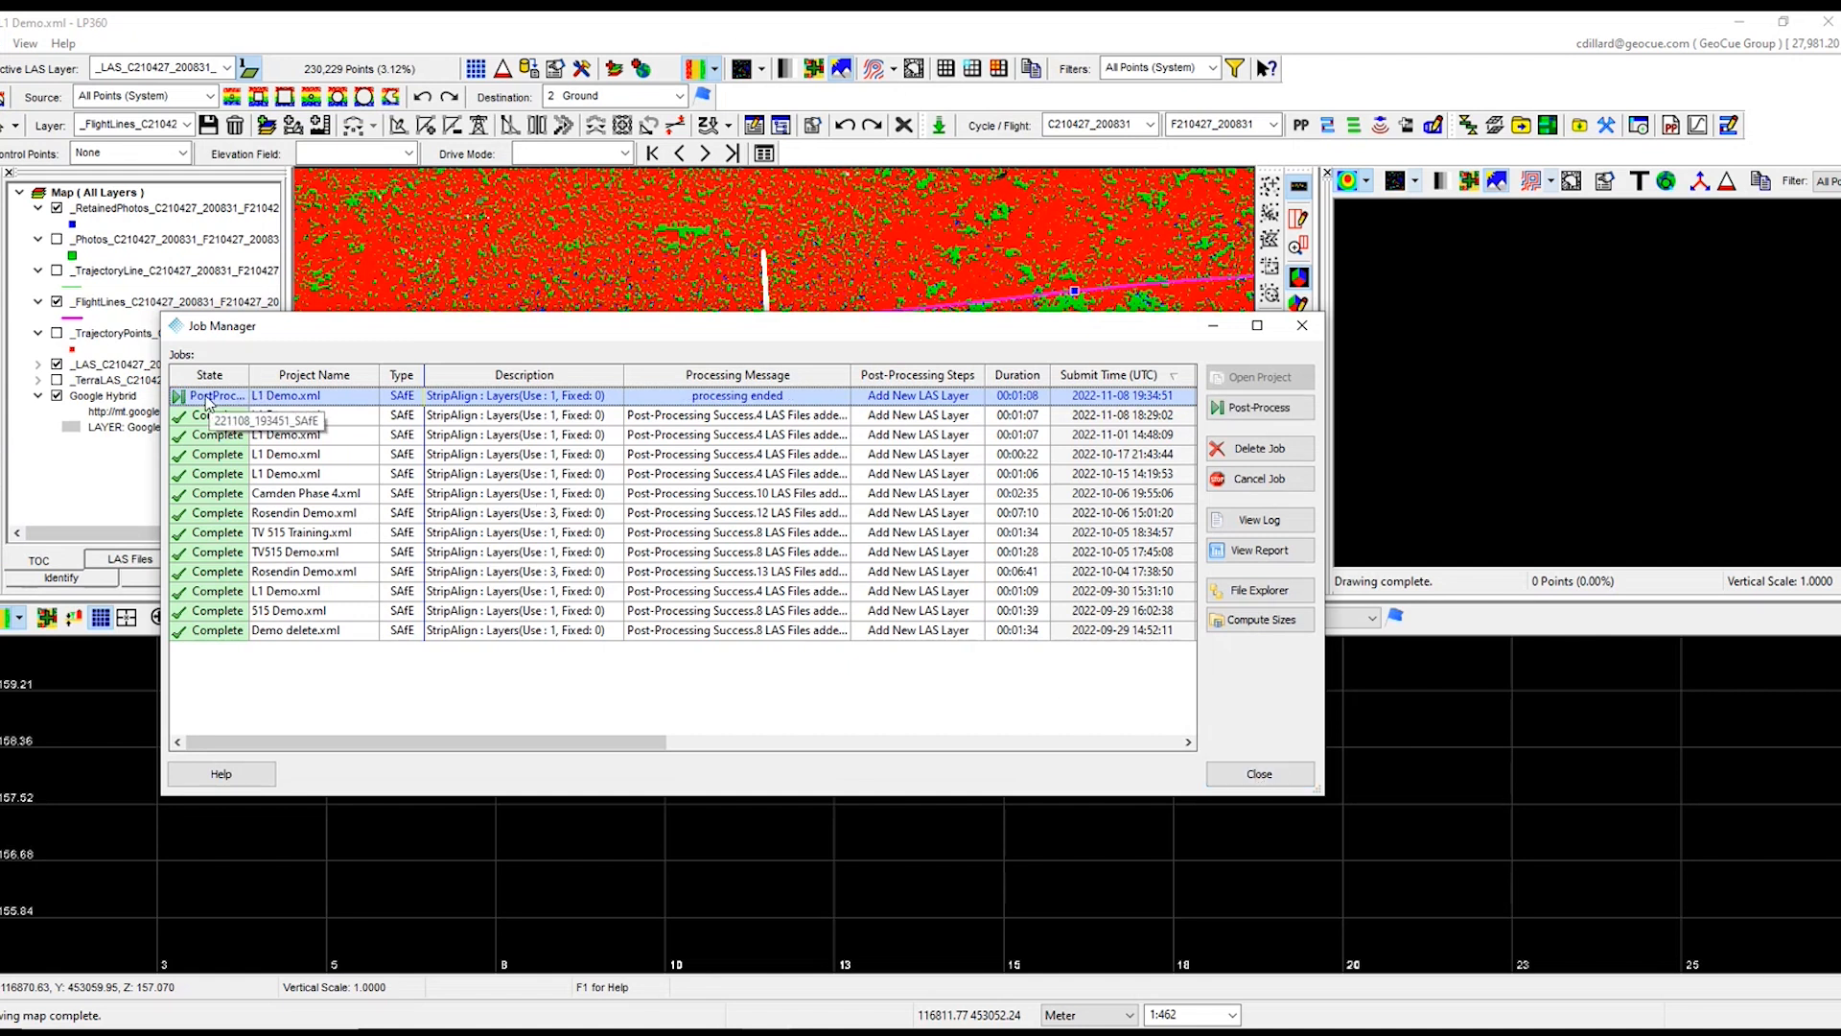
pyautogui.click(1274, 412)
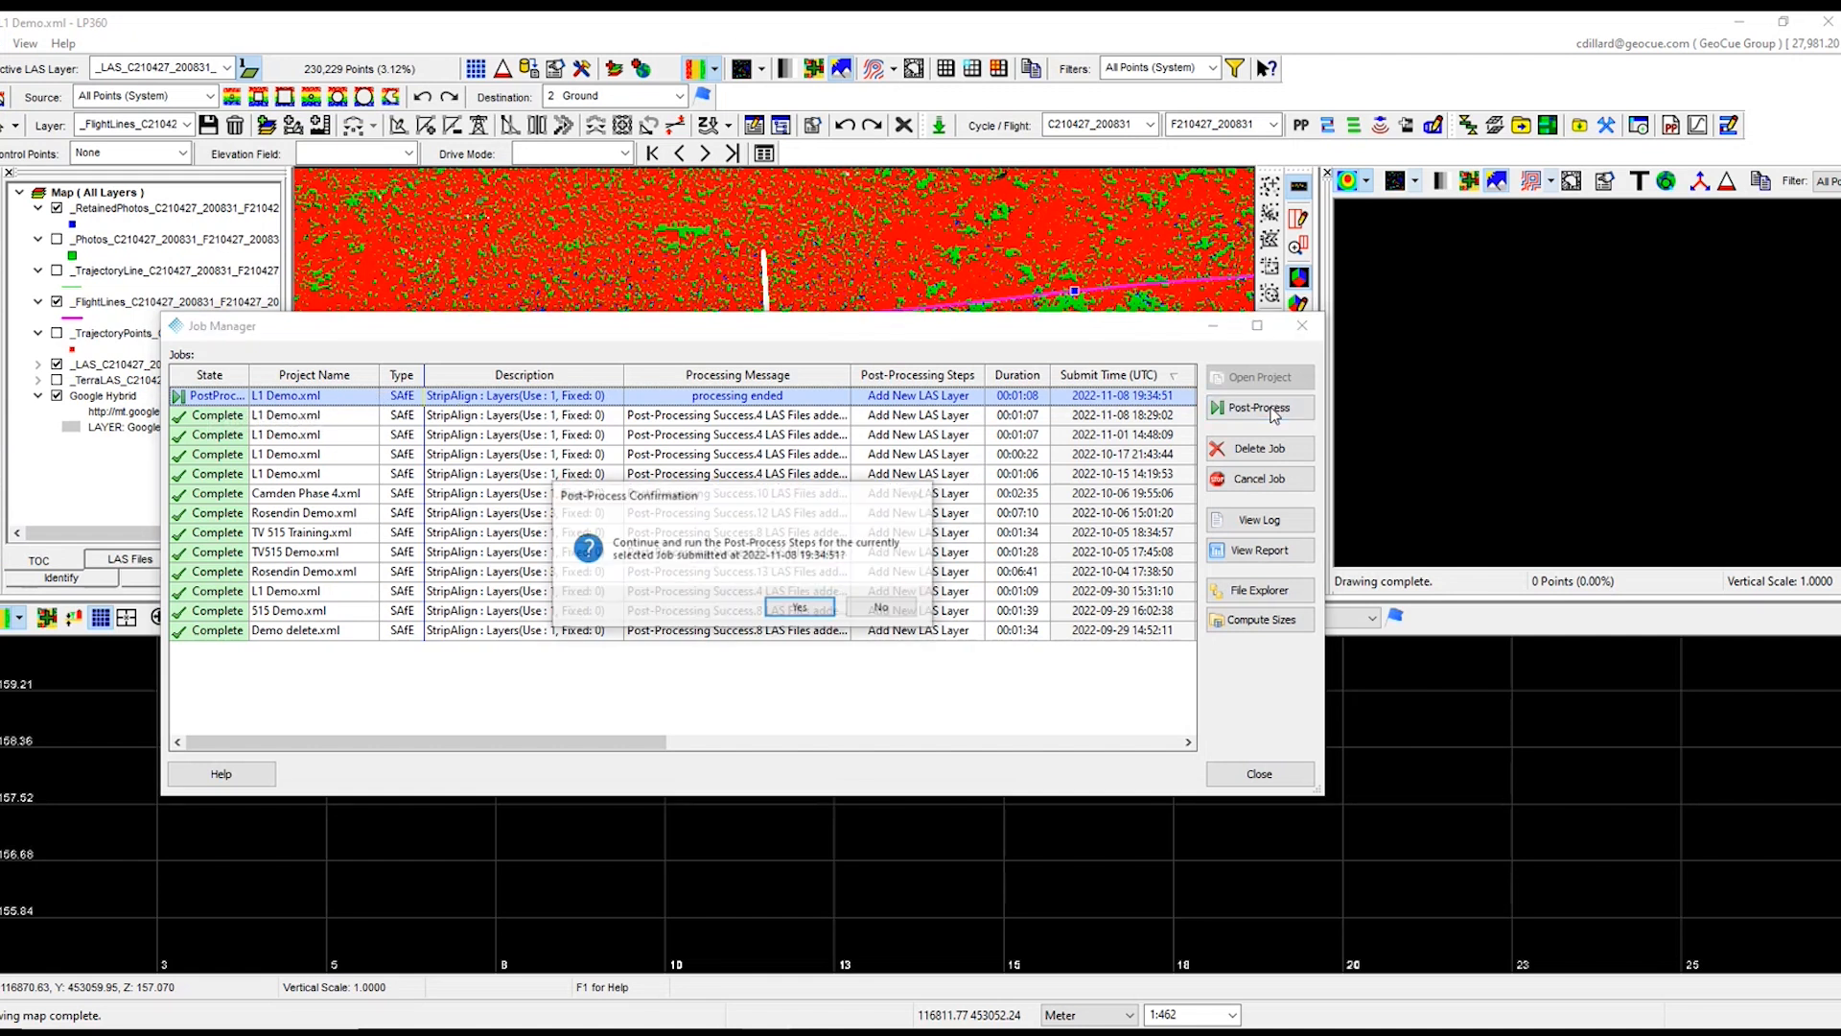
pyautogui.click(797, 614)
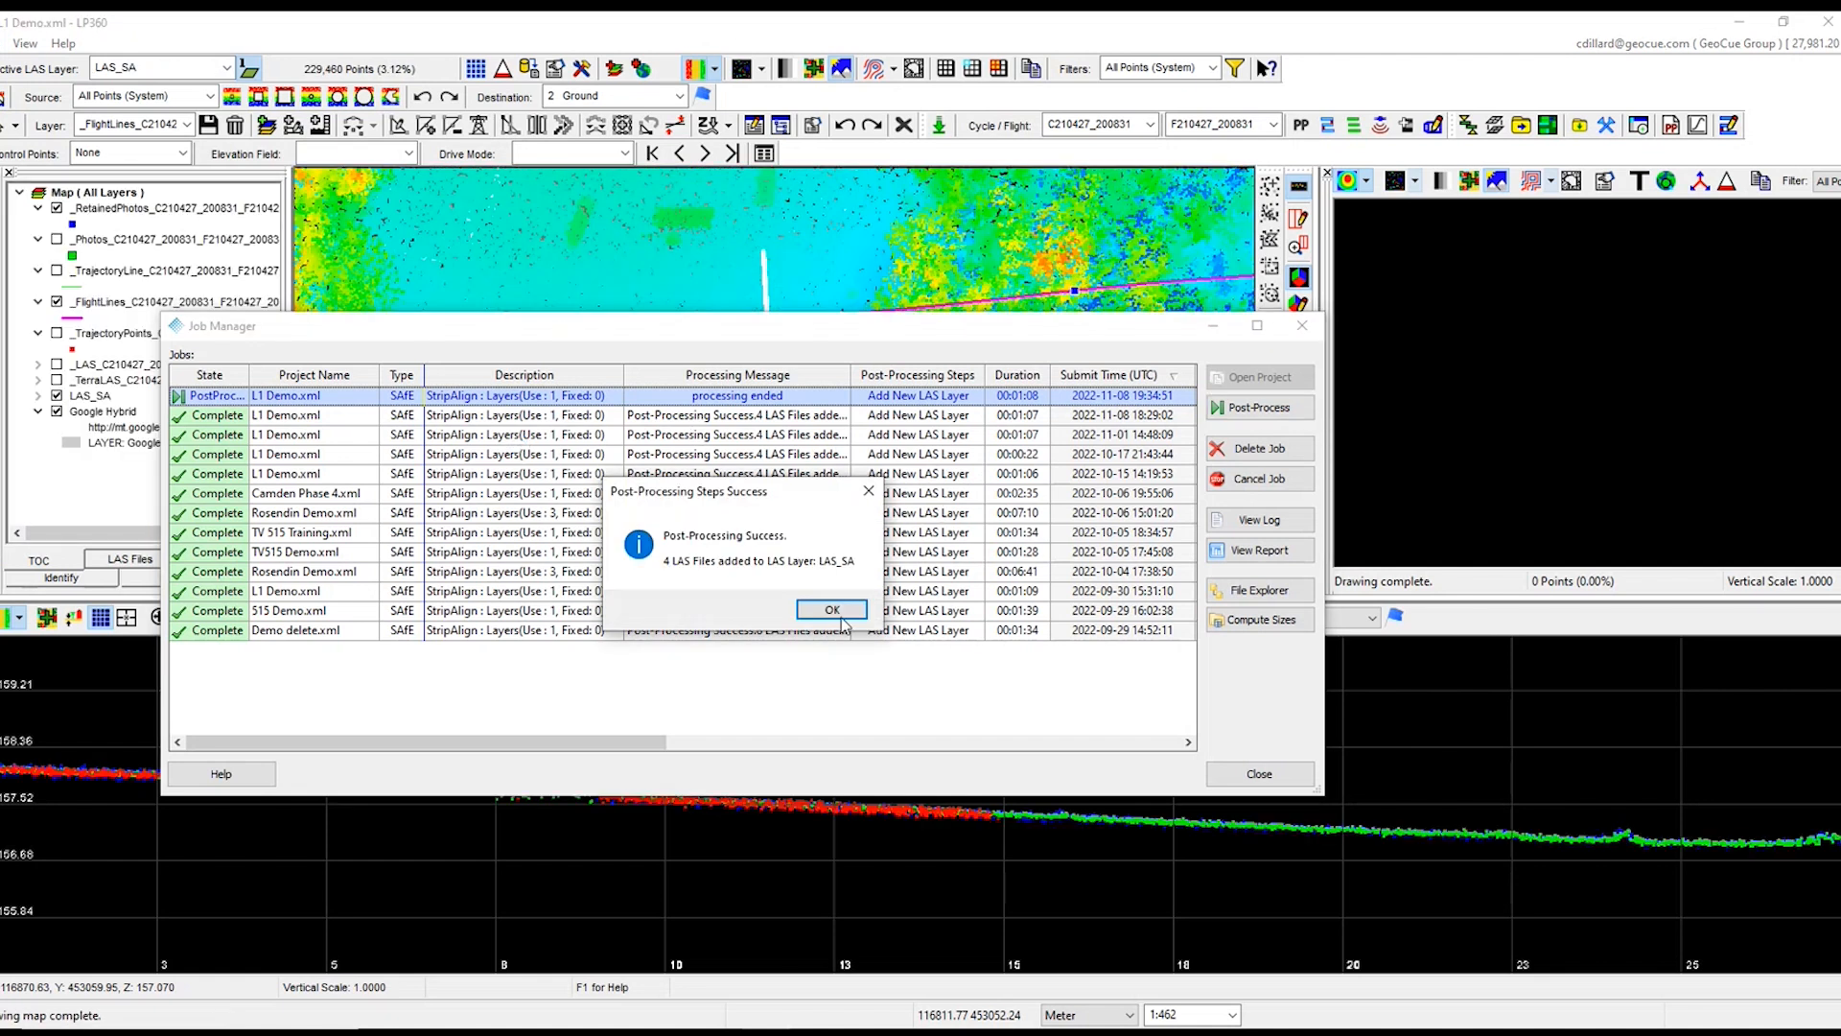
pyautogui.click(825, 614)
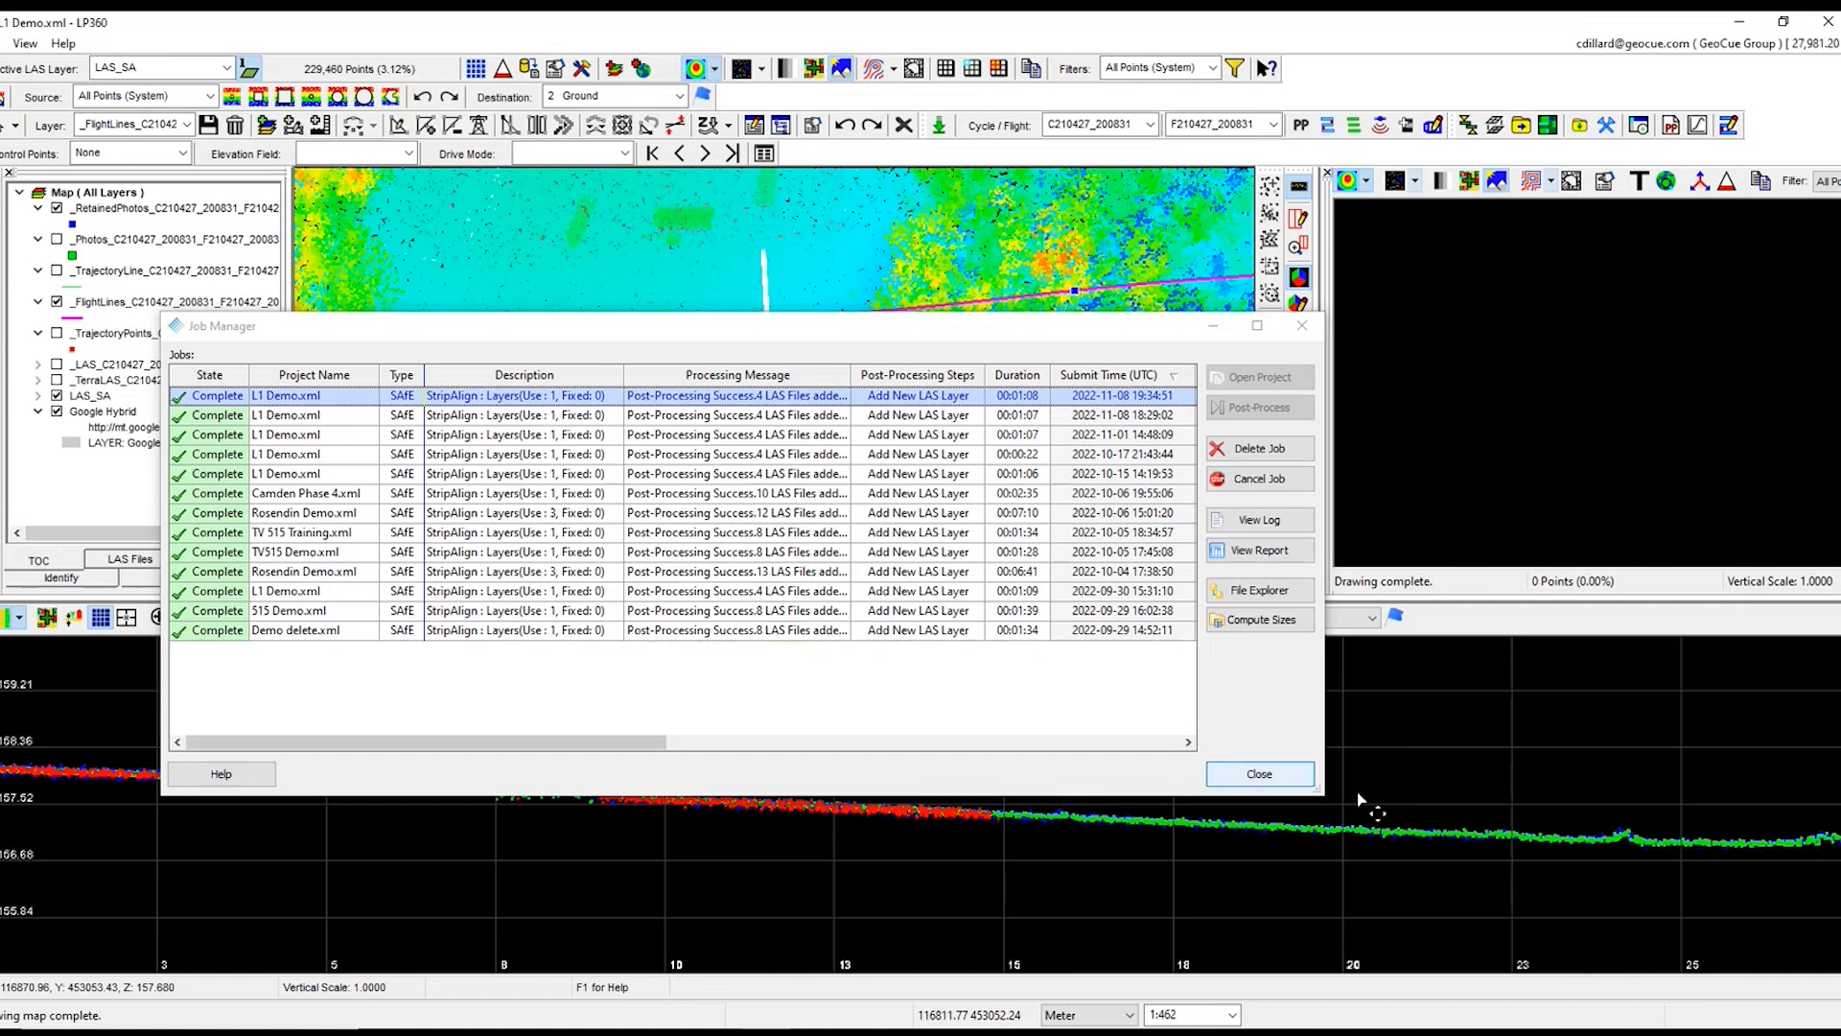
pyautogui.click(1259, 774)
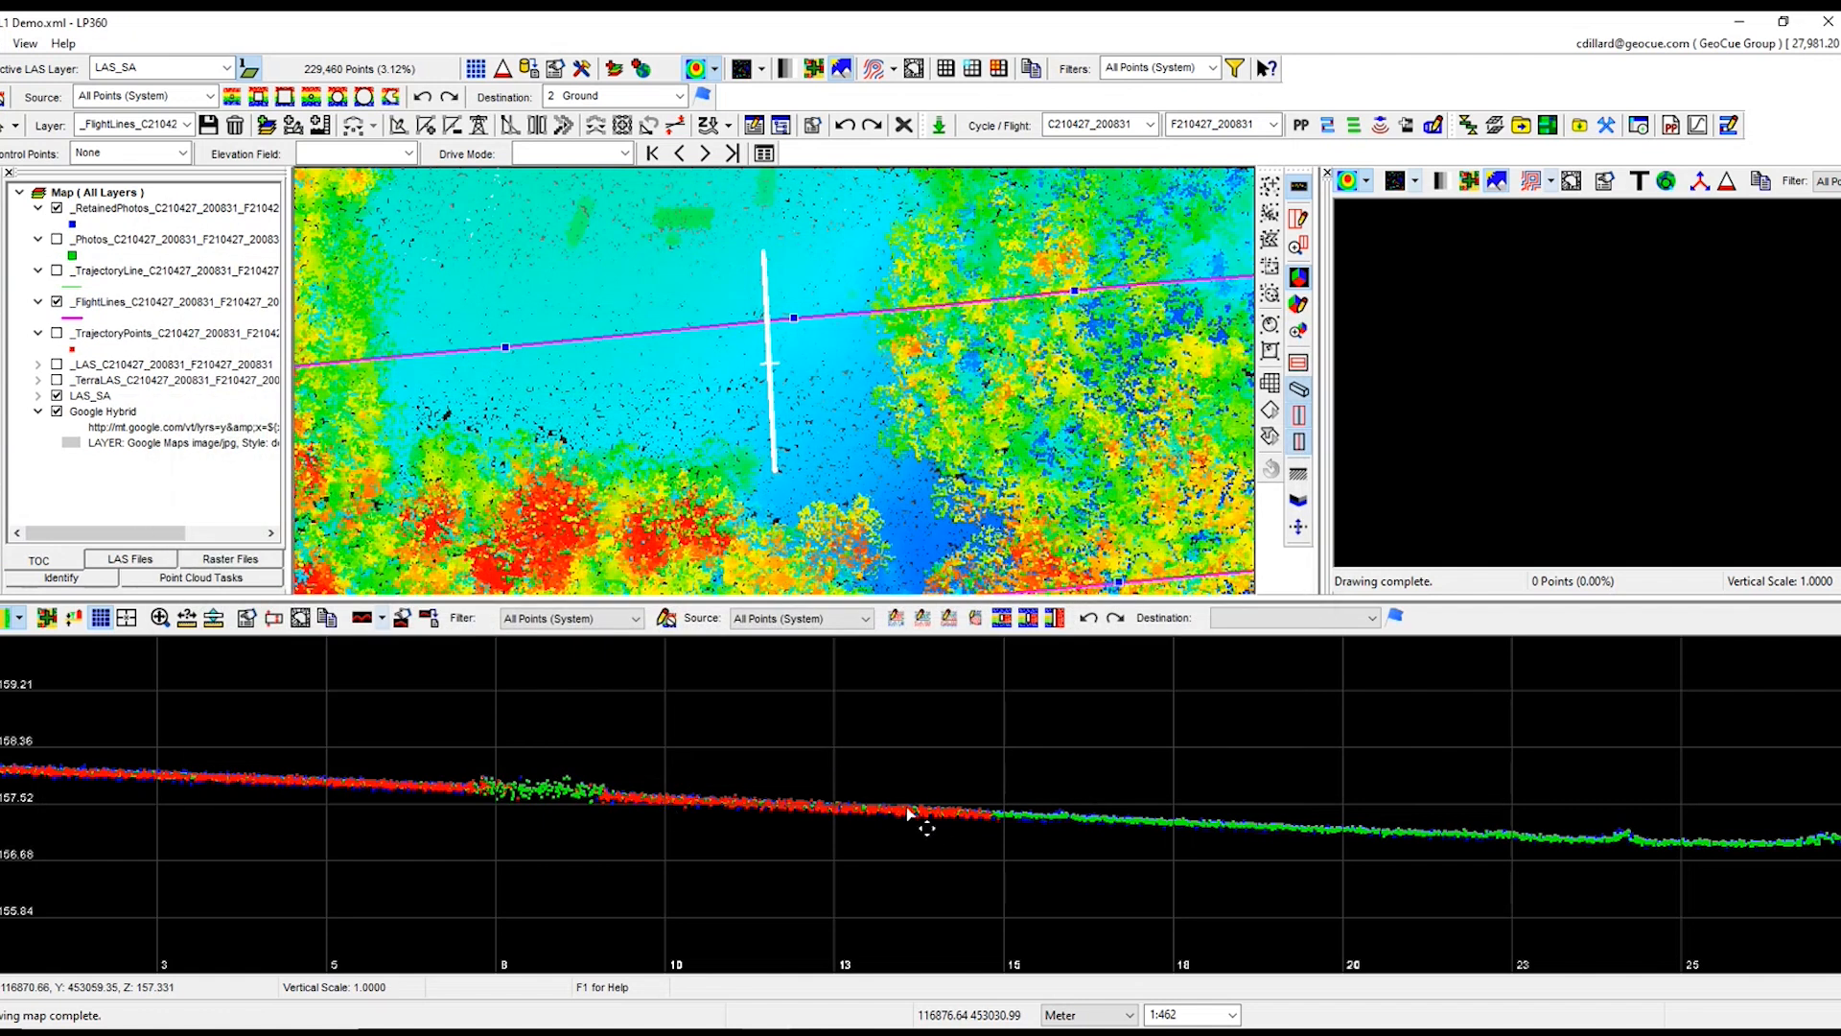
# Step: Compare the profile of the TerraLAS, original _LAS and strip-aligned LAS_SA layers by making each the active LAS layer
pyautogui.click(153, 69)
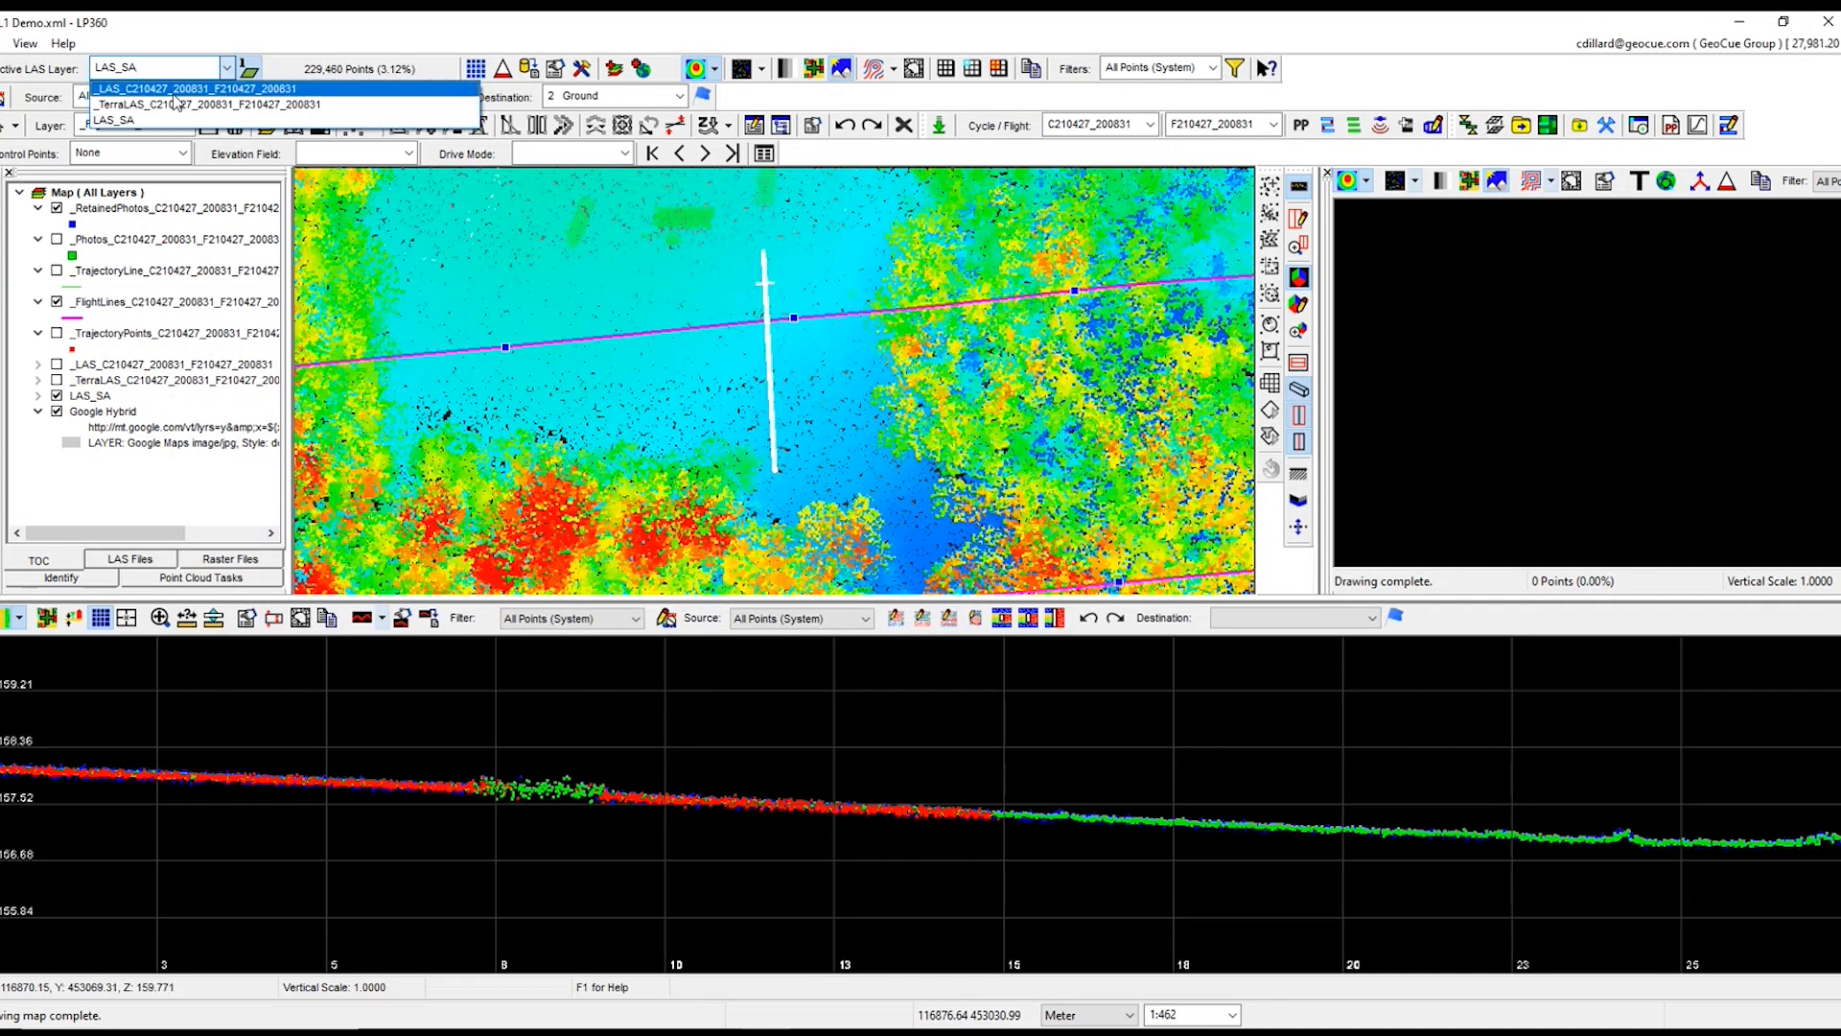
pyautogui.click(174, 104)
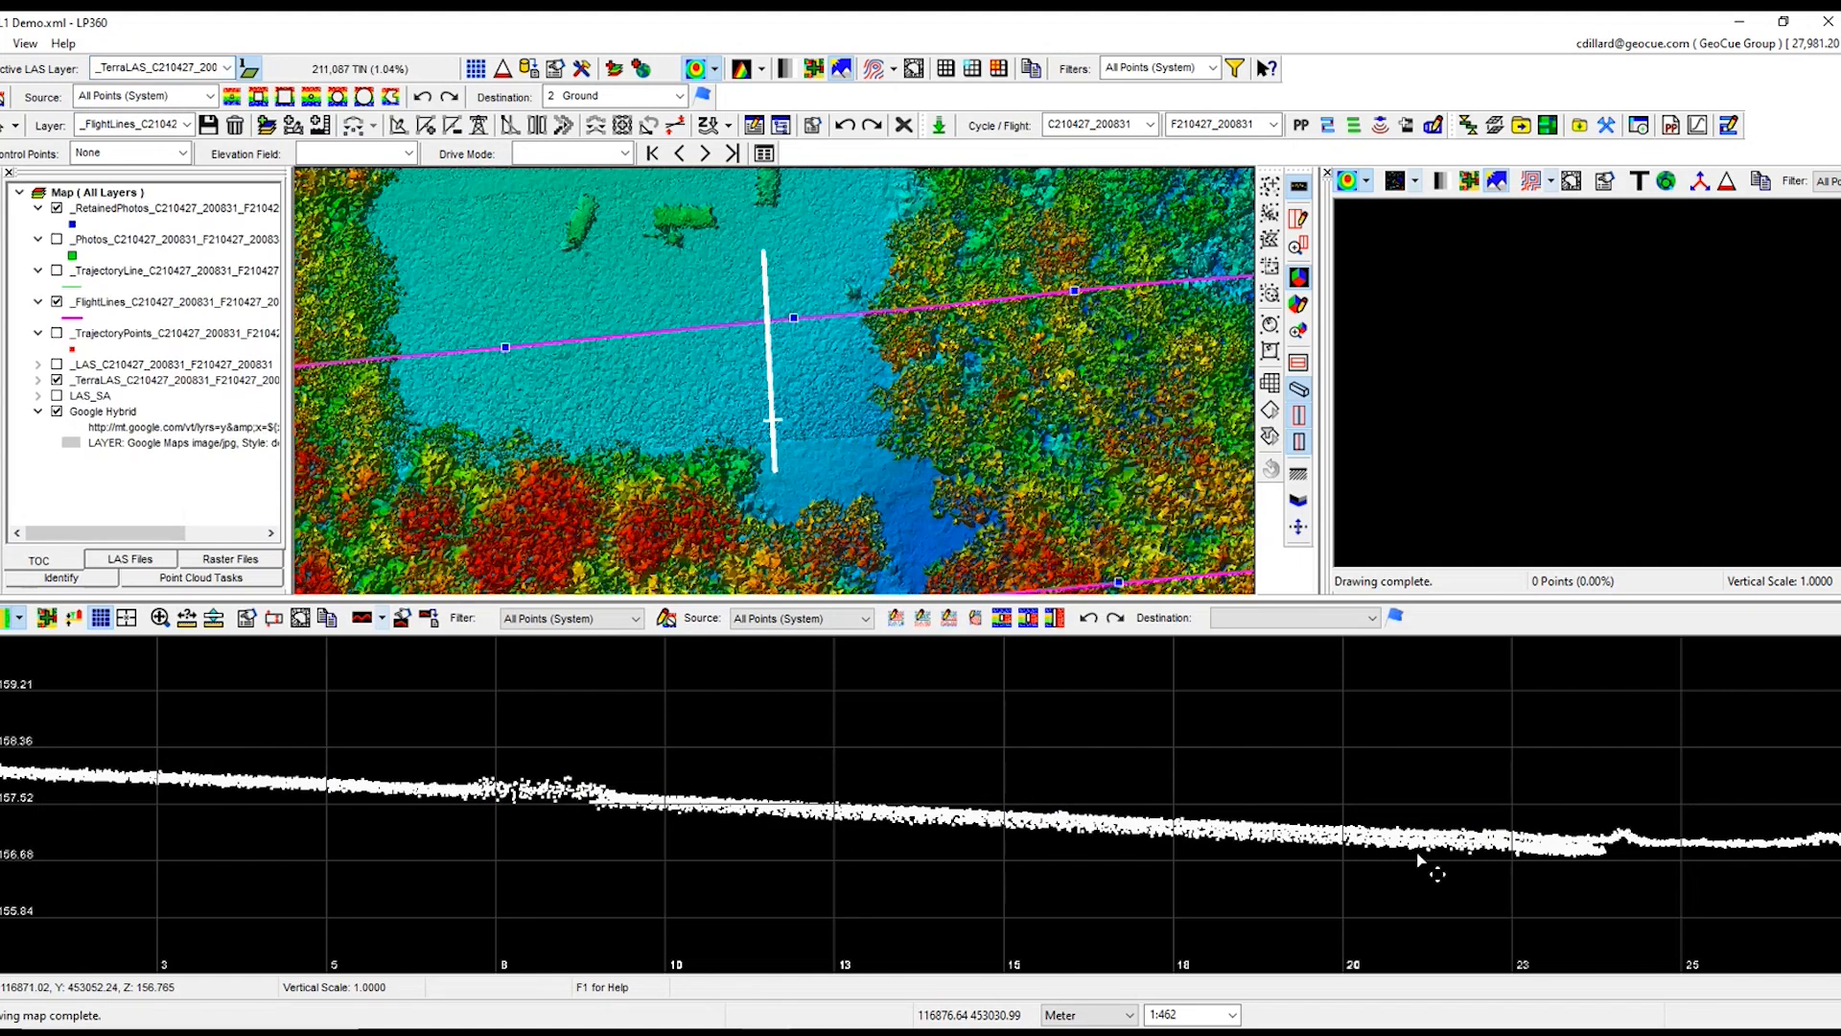
pyautogui.scroll(2, 1477, 892)
pyautogui.moveTo(1492, 902); pyautogui.dragTo(1241, 847)
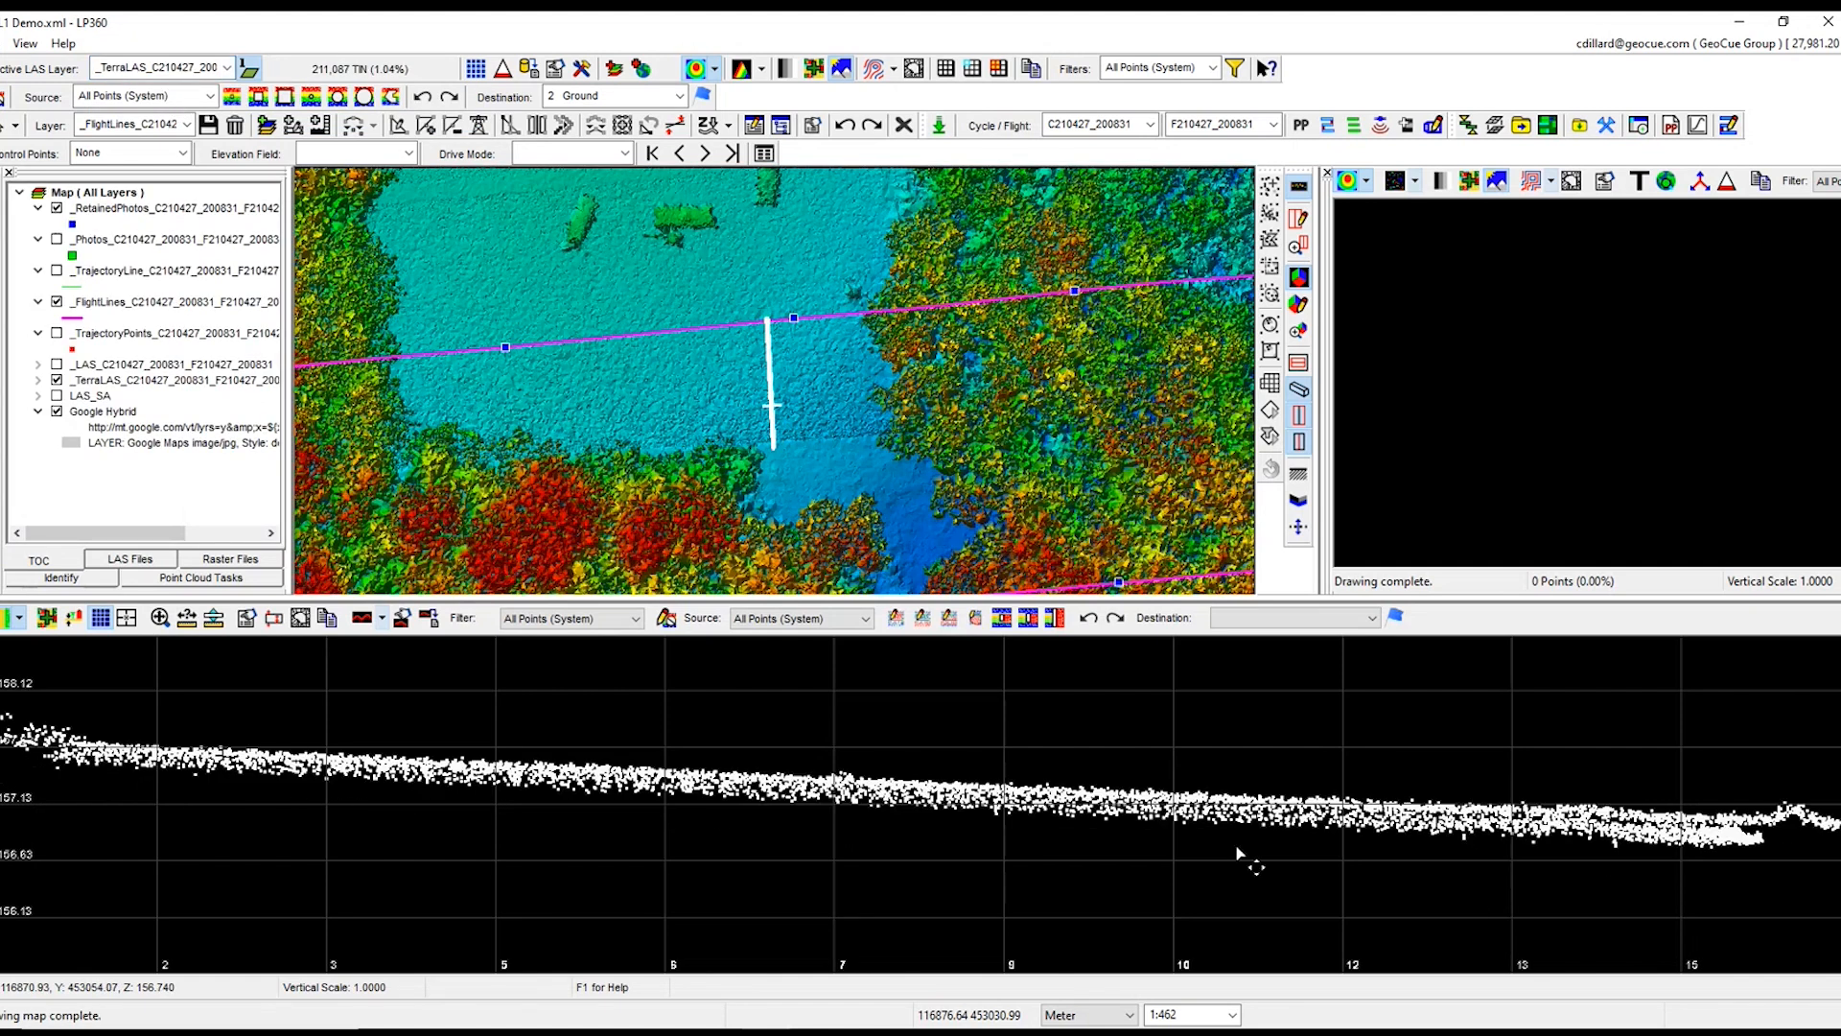
pyautogui.click(153, 67)
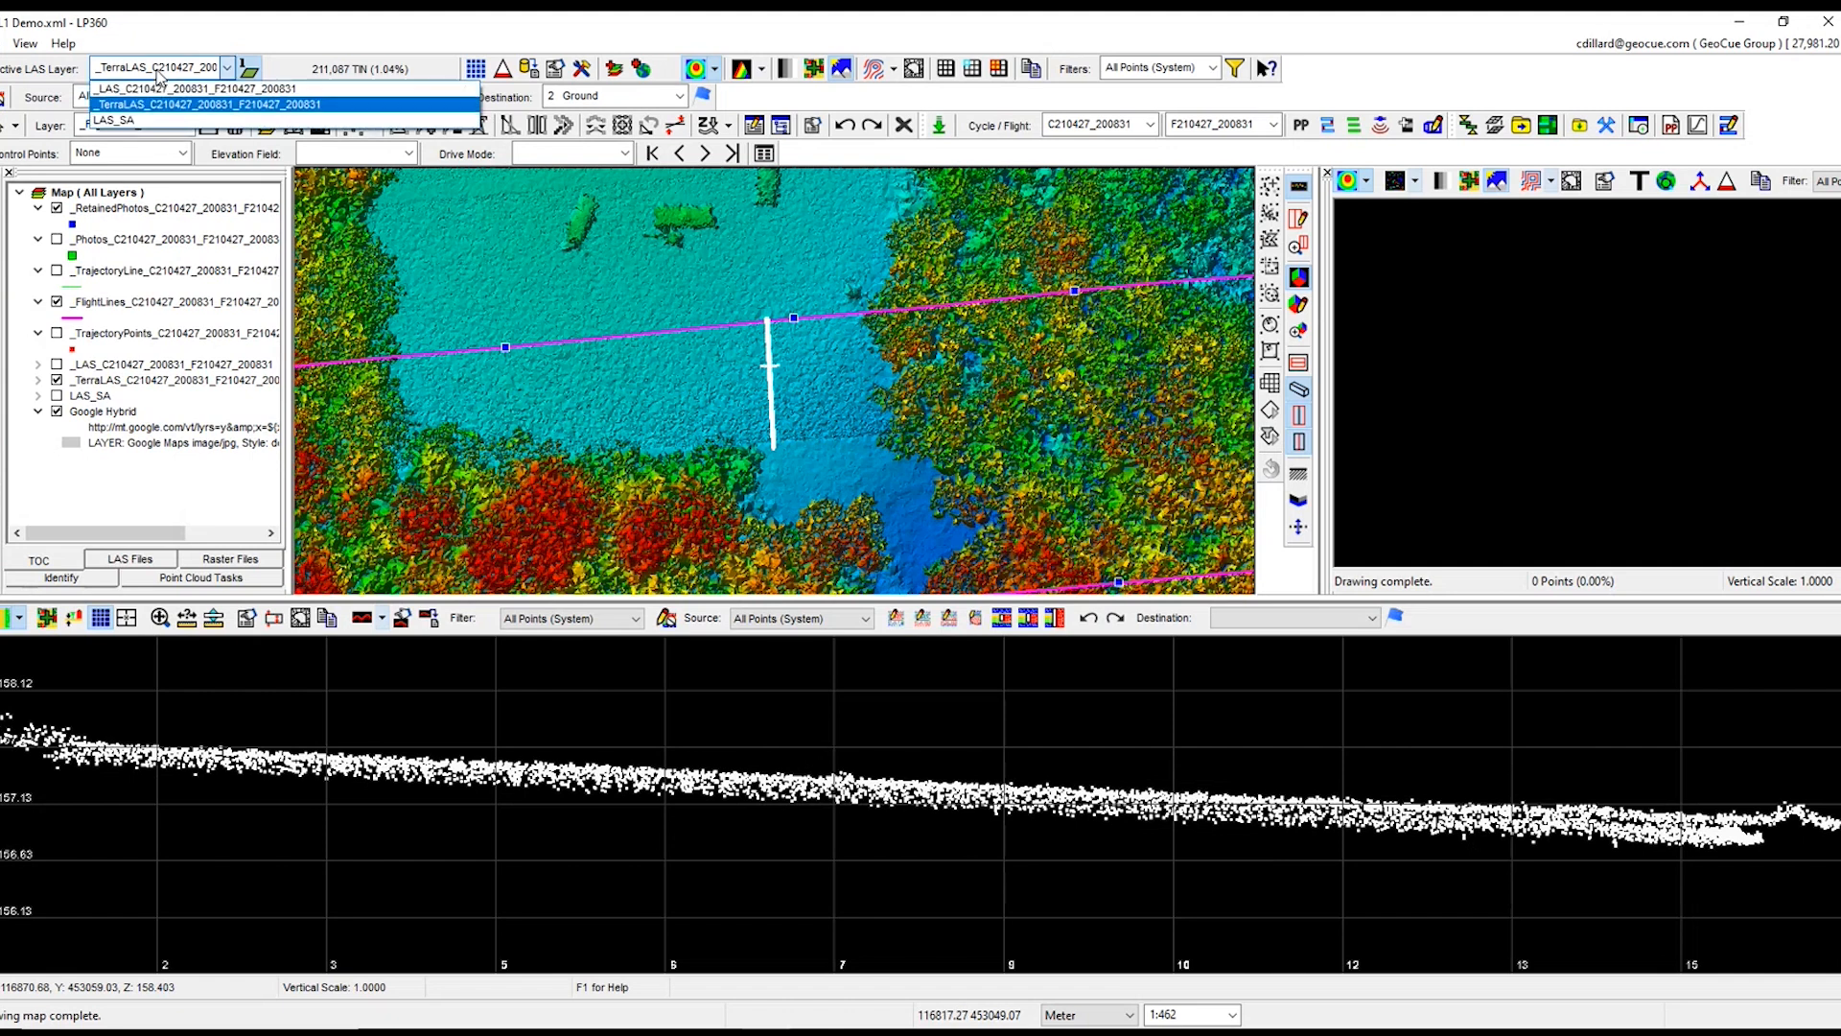
pyautogui.click(151, 88)
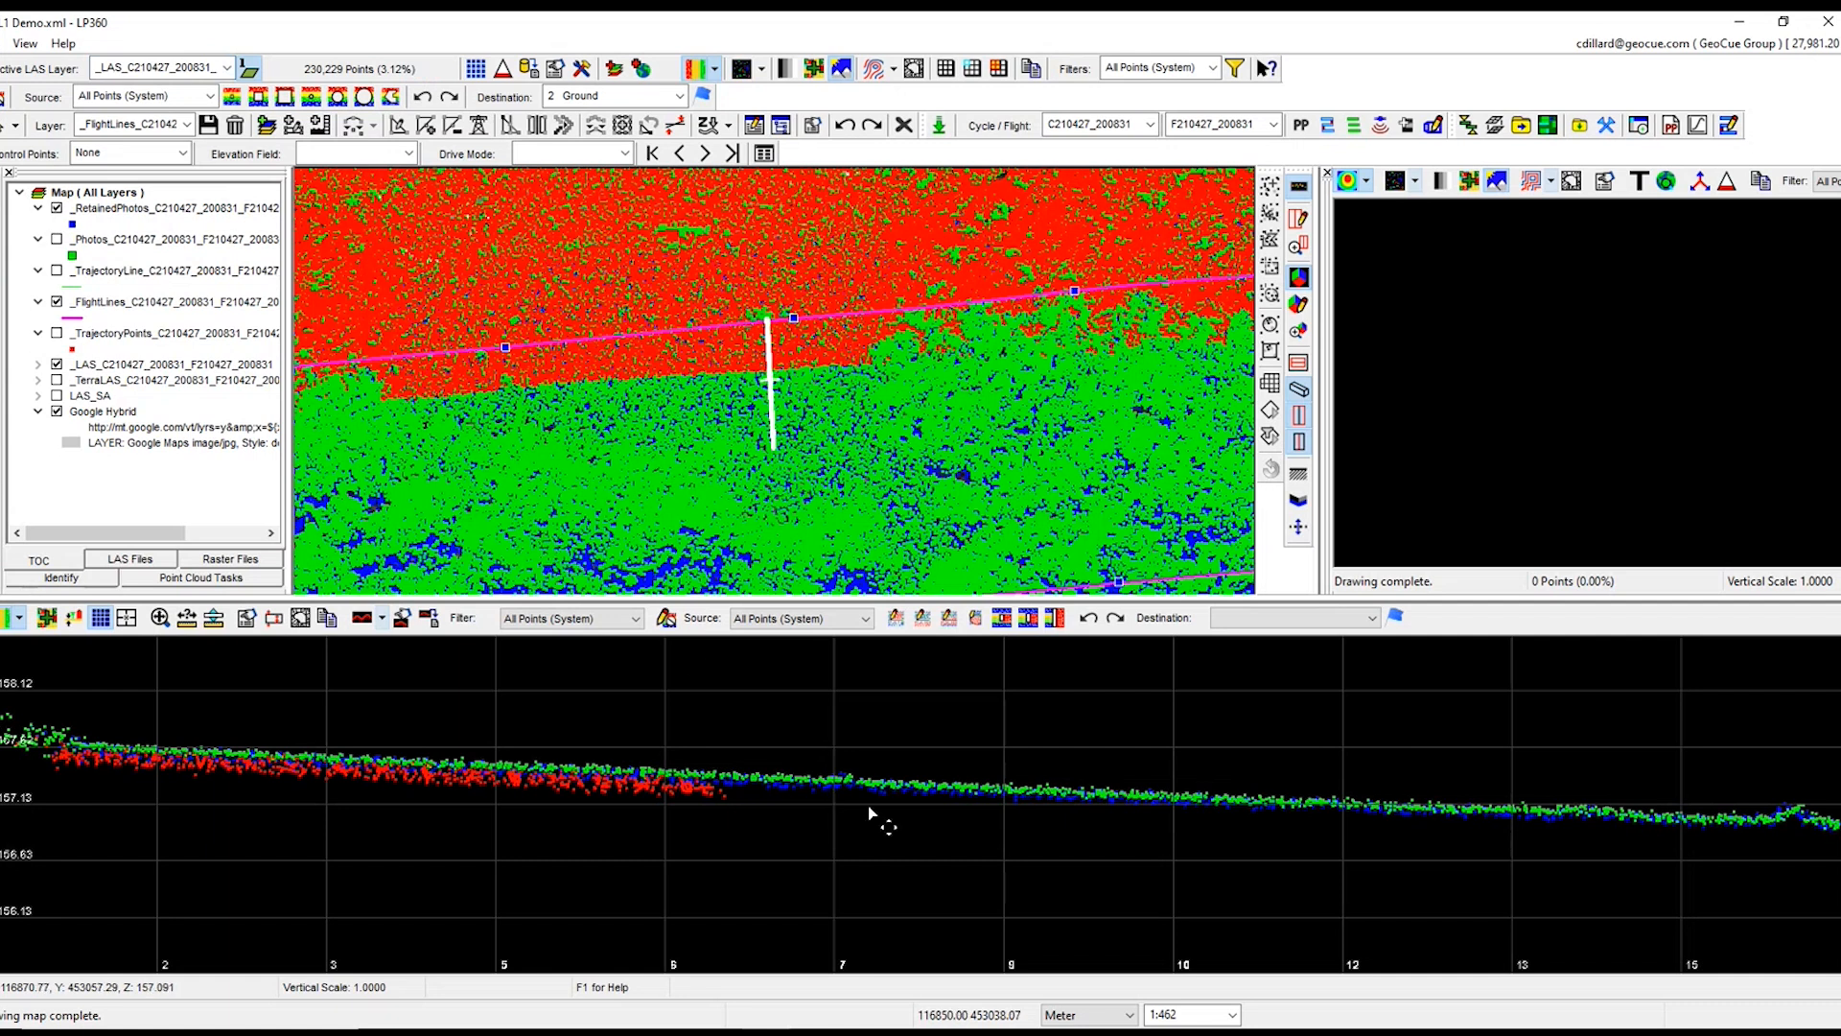
pyautogui.scroll(-2, 944, 824)
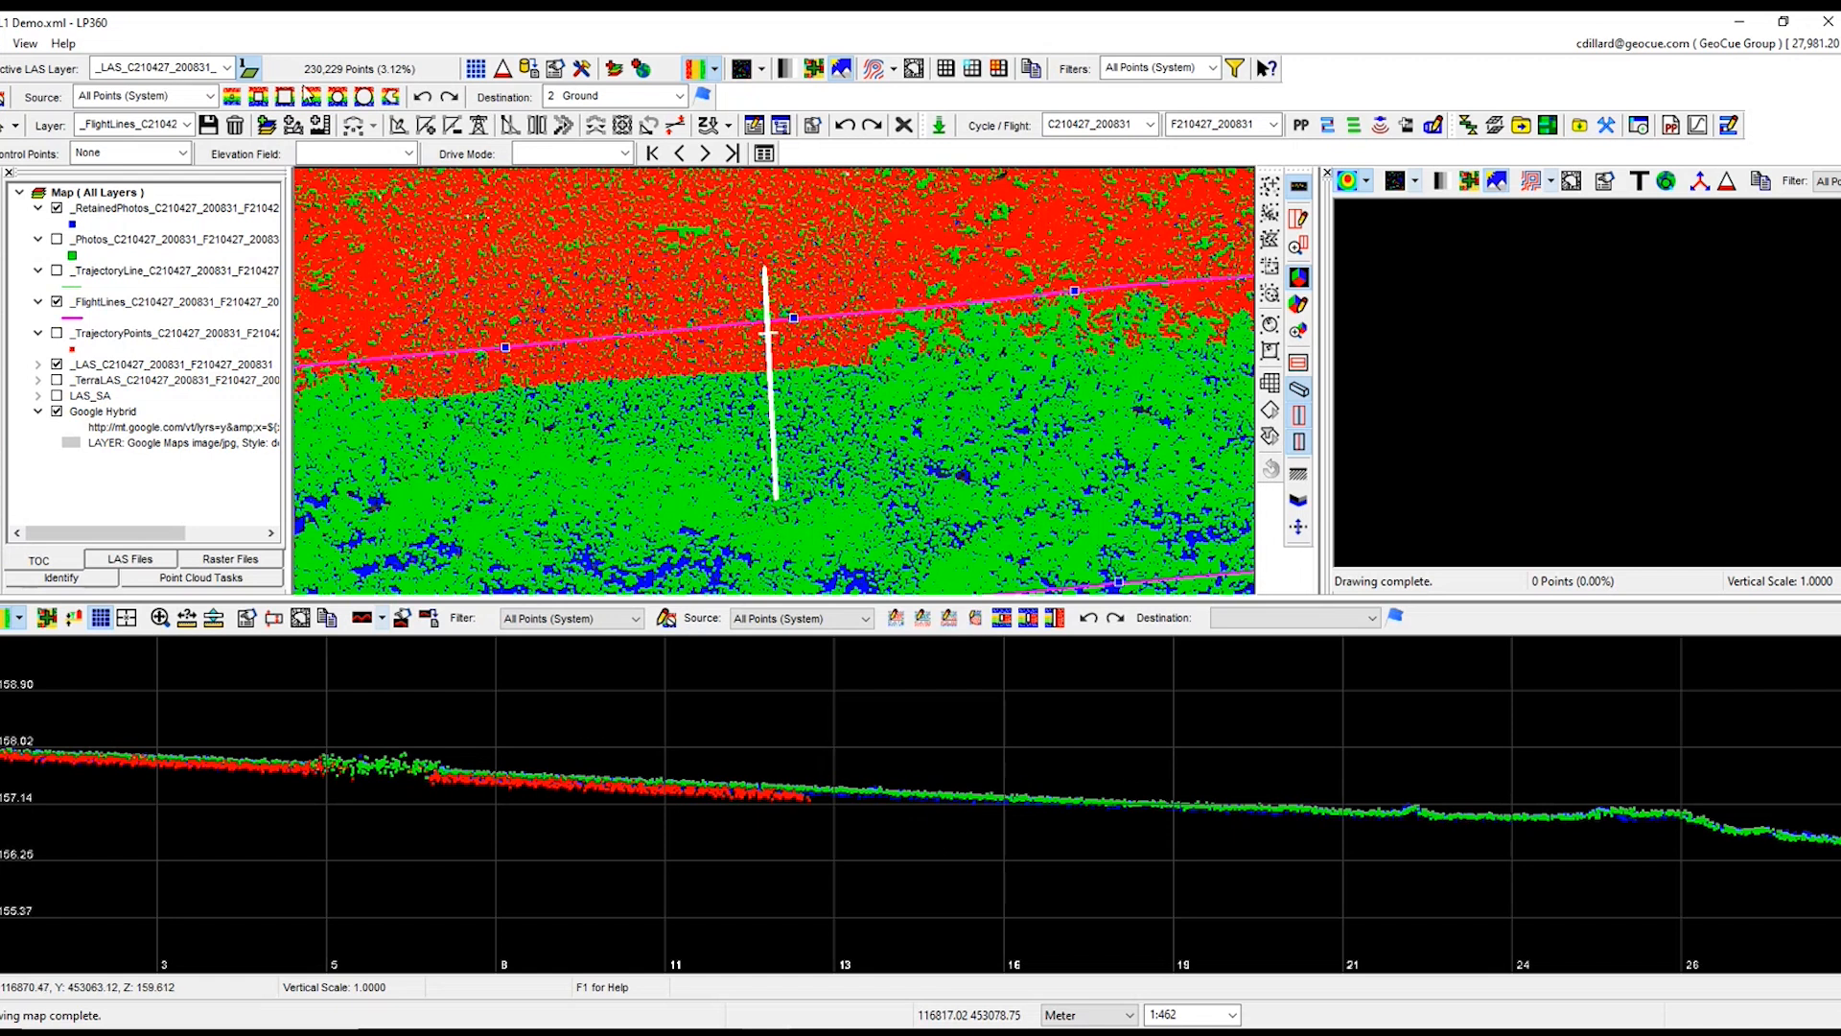
pyautogui.click(215, 71)
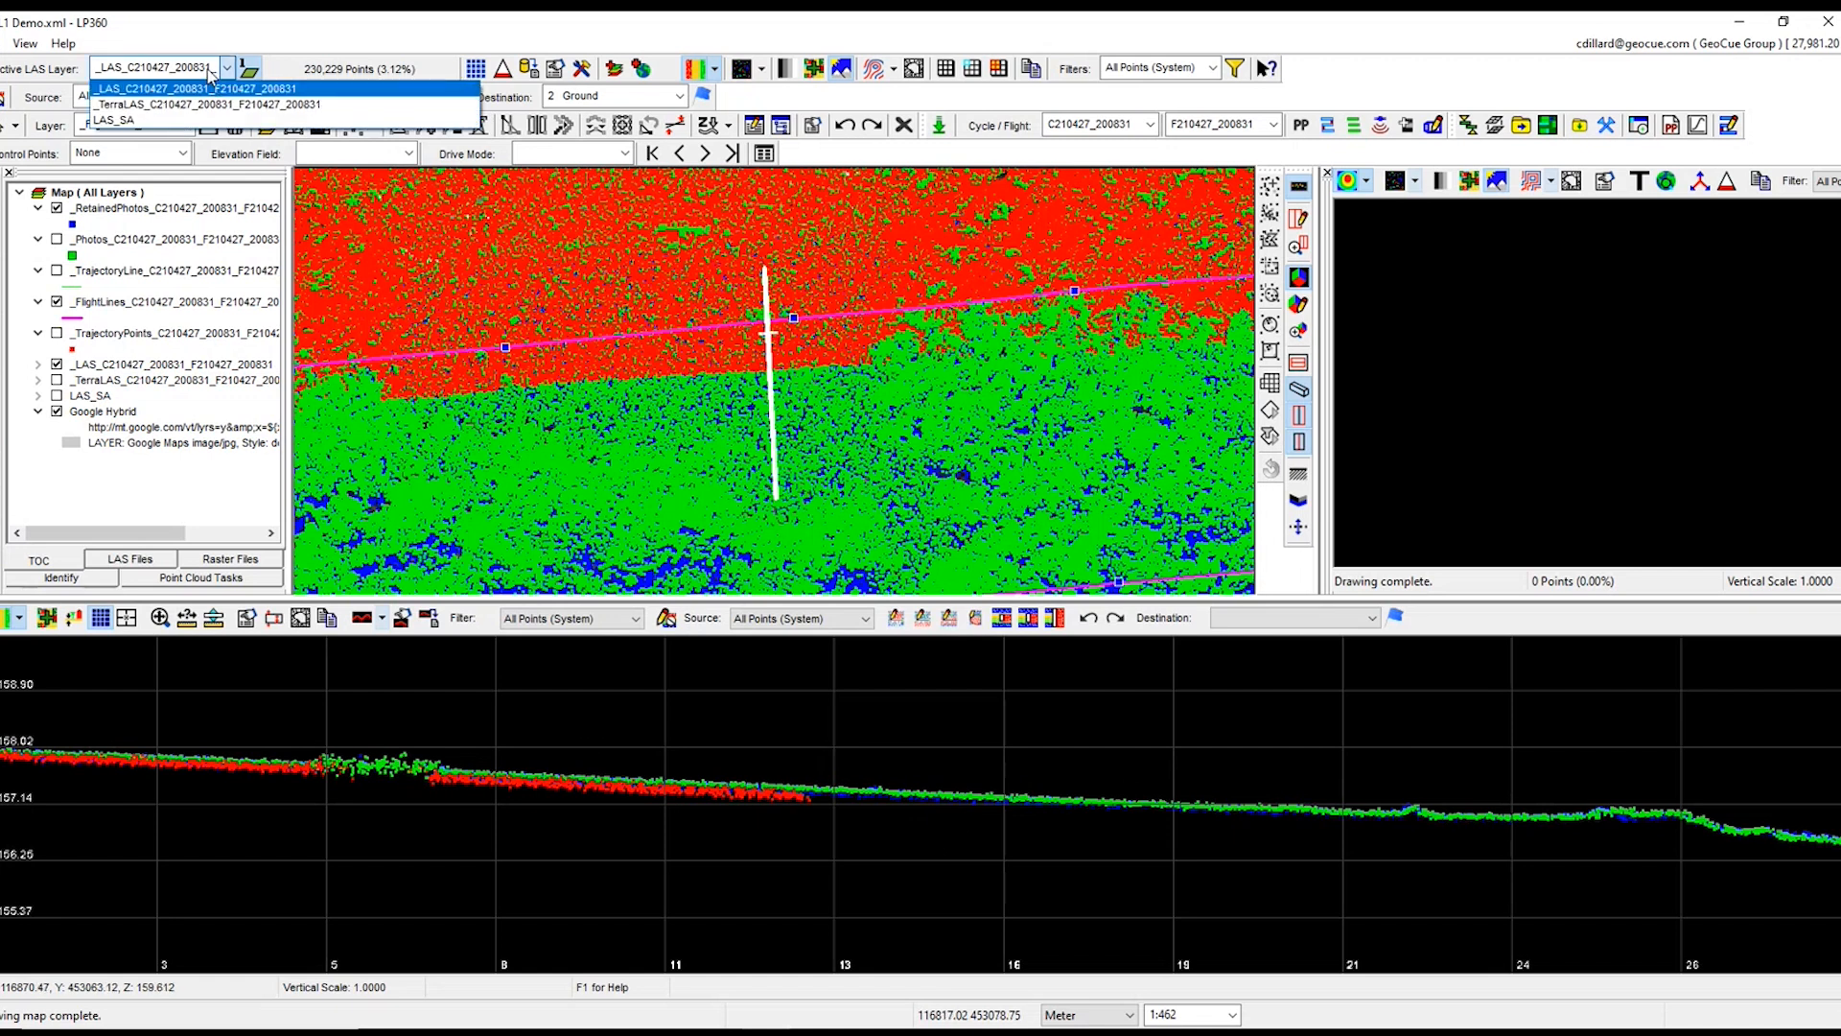
pyautogui.click(128, 121)
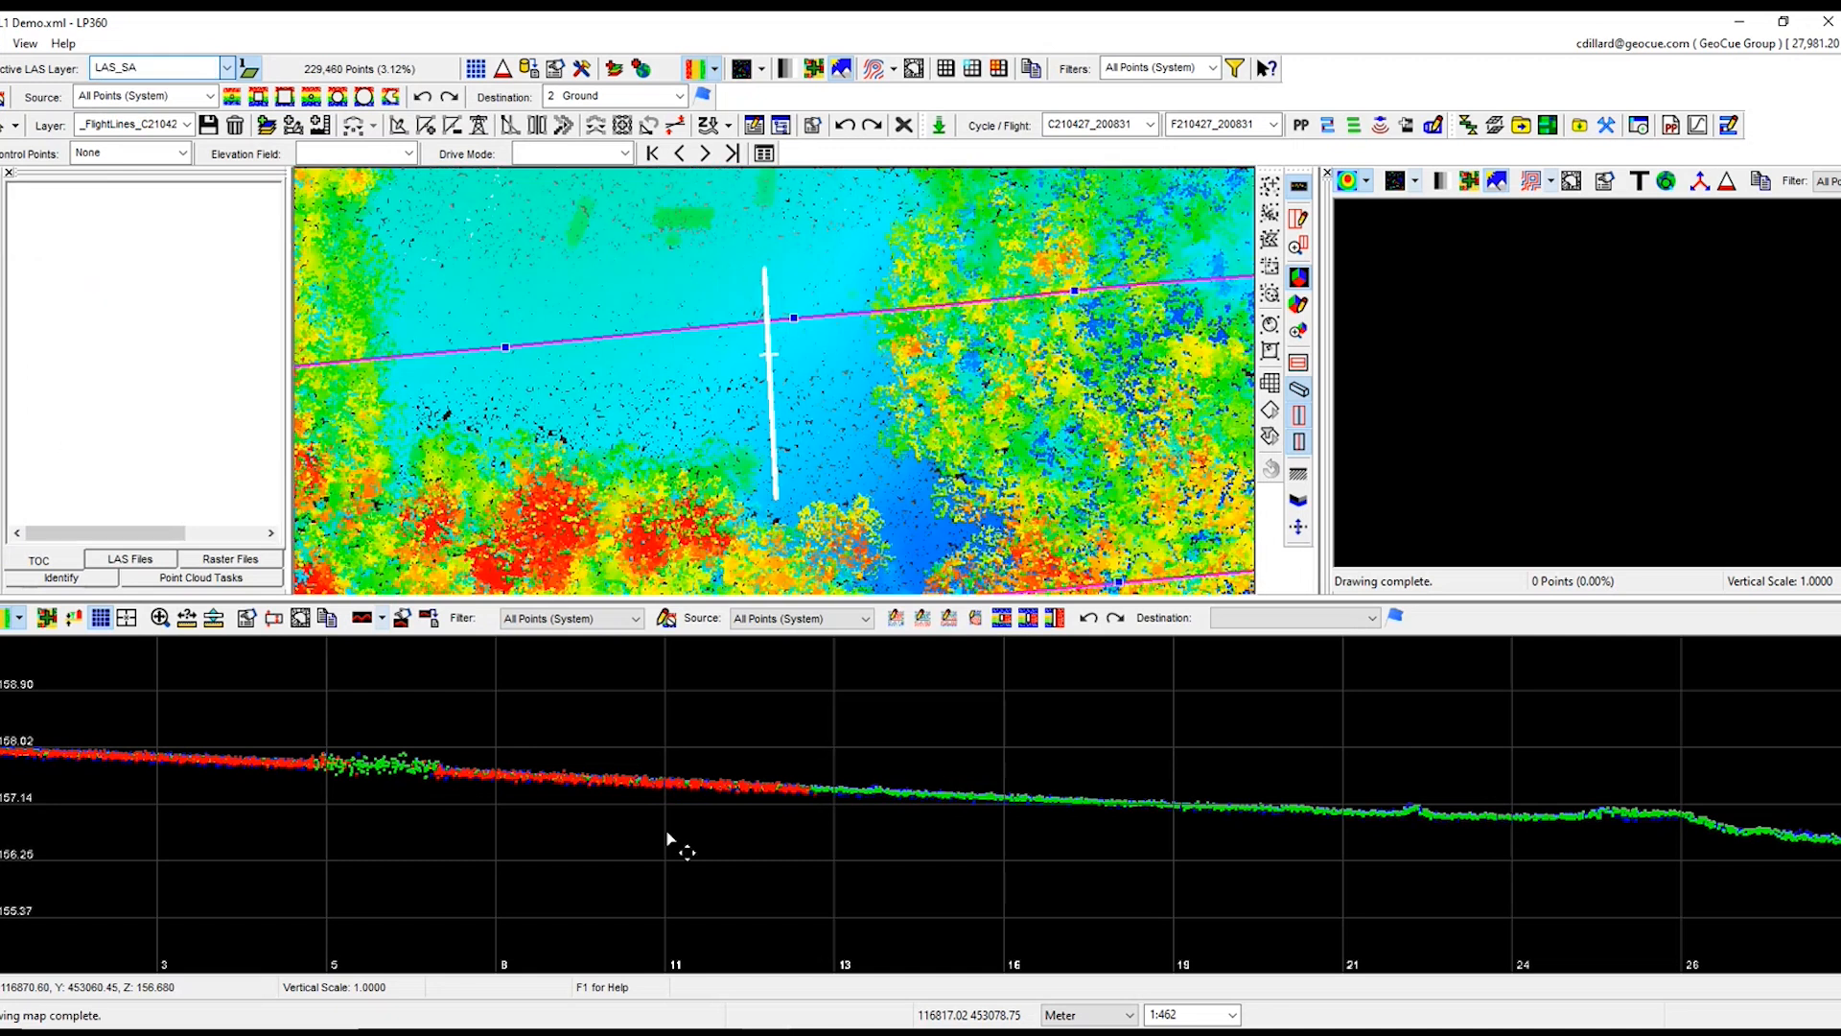
pyautogui.moveTo(669, 840); pyautogui.dragTo(748, 876)
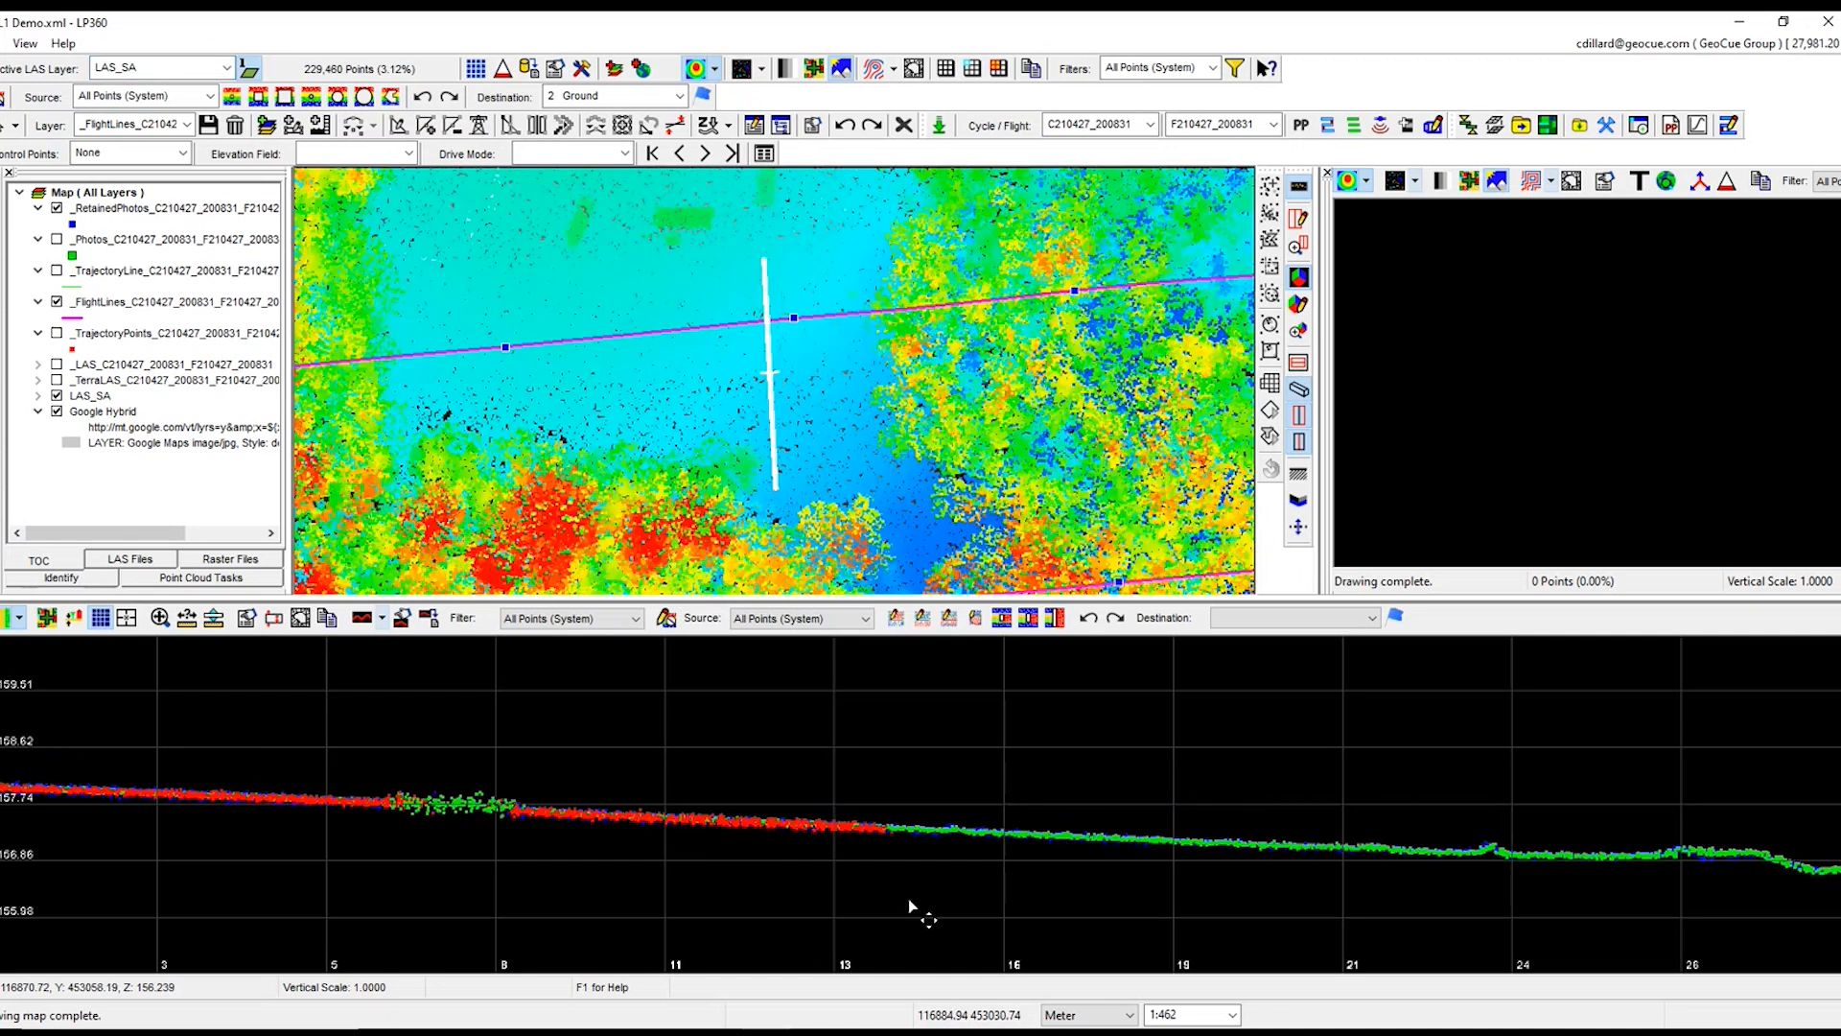
# Step: Run the 12 - TV - Smoothing point cloud task on the active LAS_SA layer
pyautogui.click(227, 578)
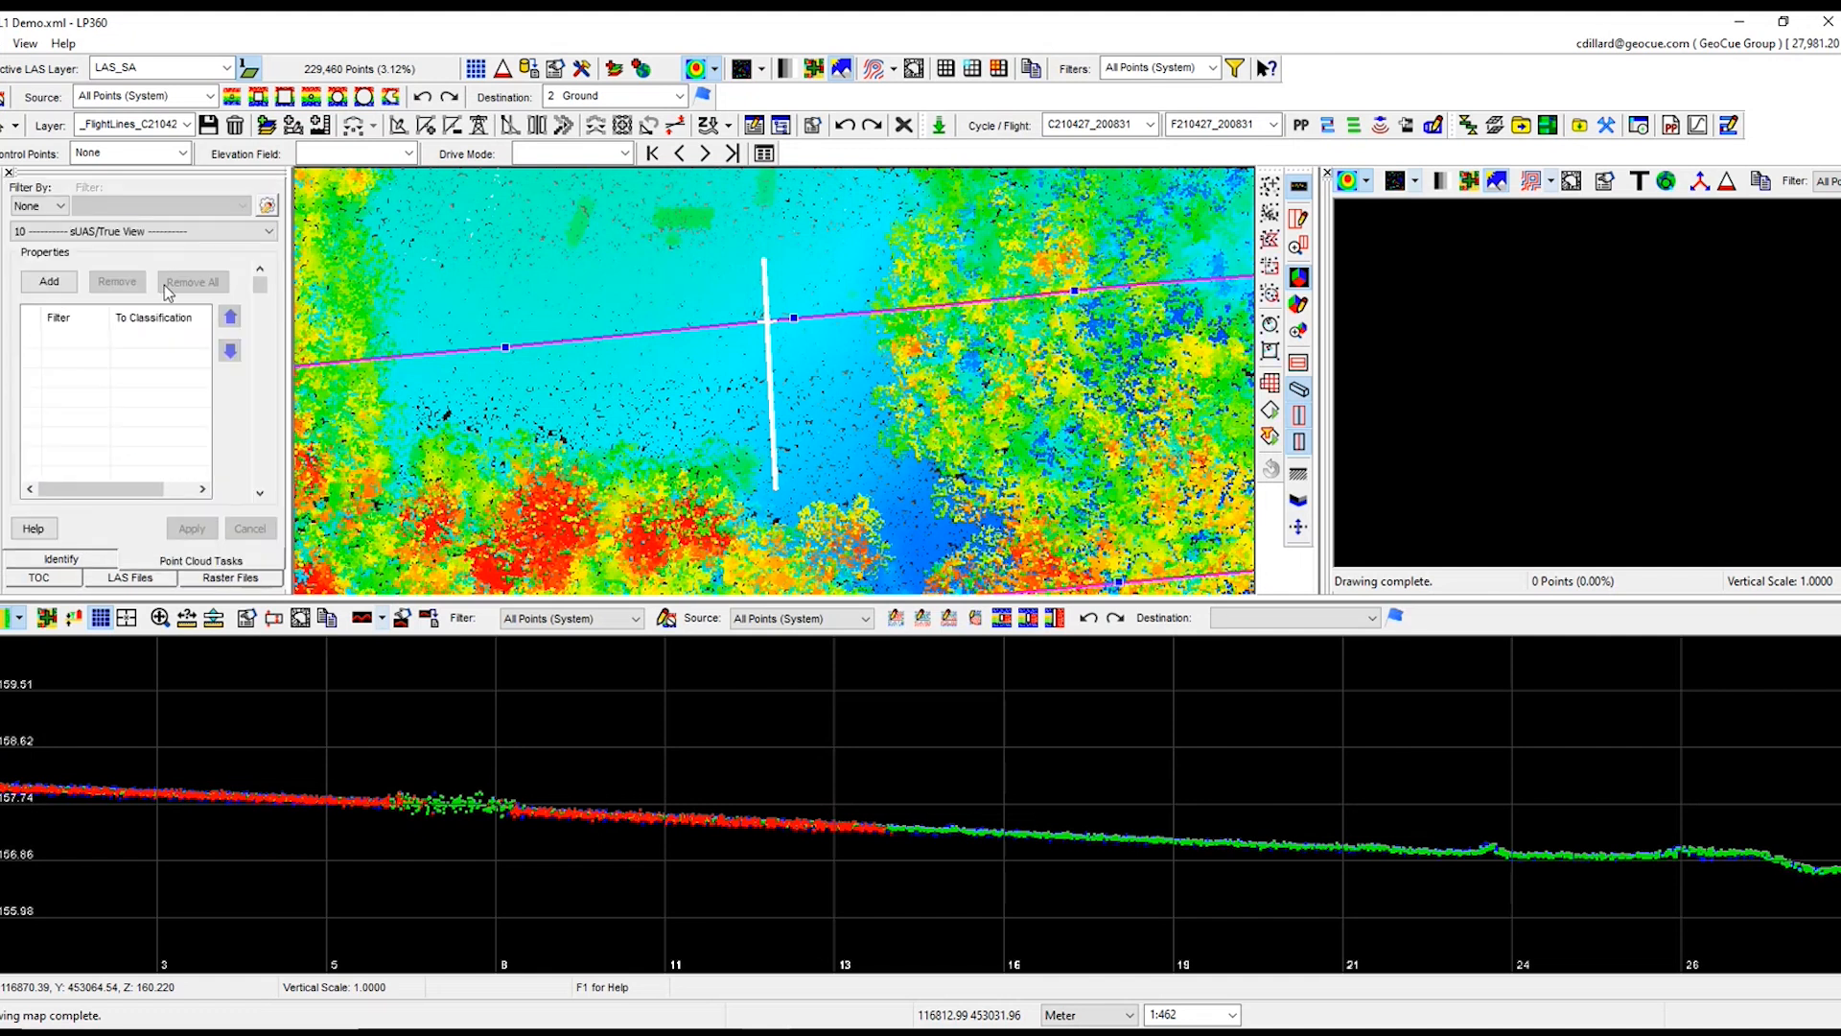
pyautogui.click(163, 231)
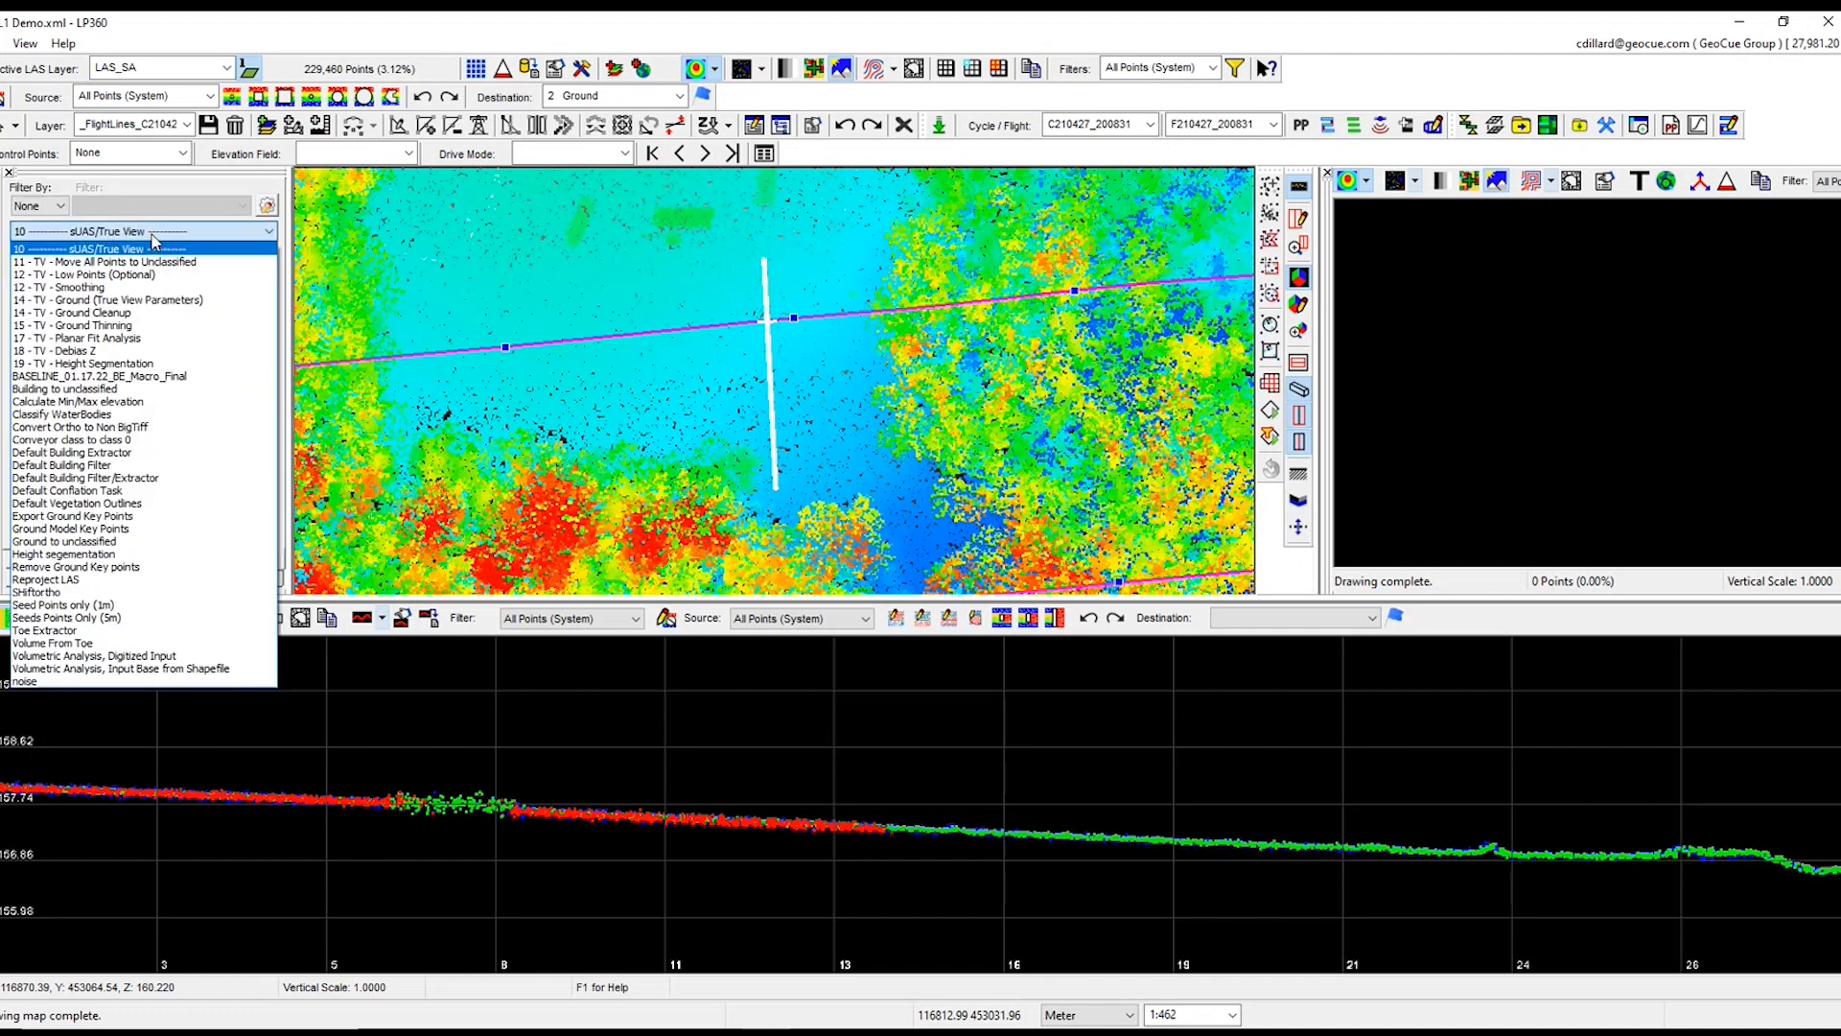
pyautogui.click(96, 287)
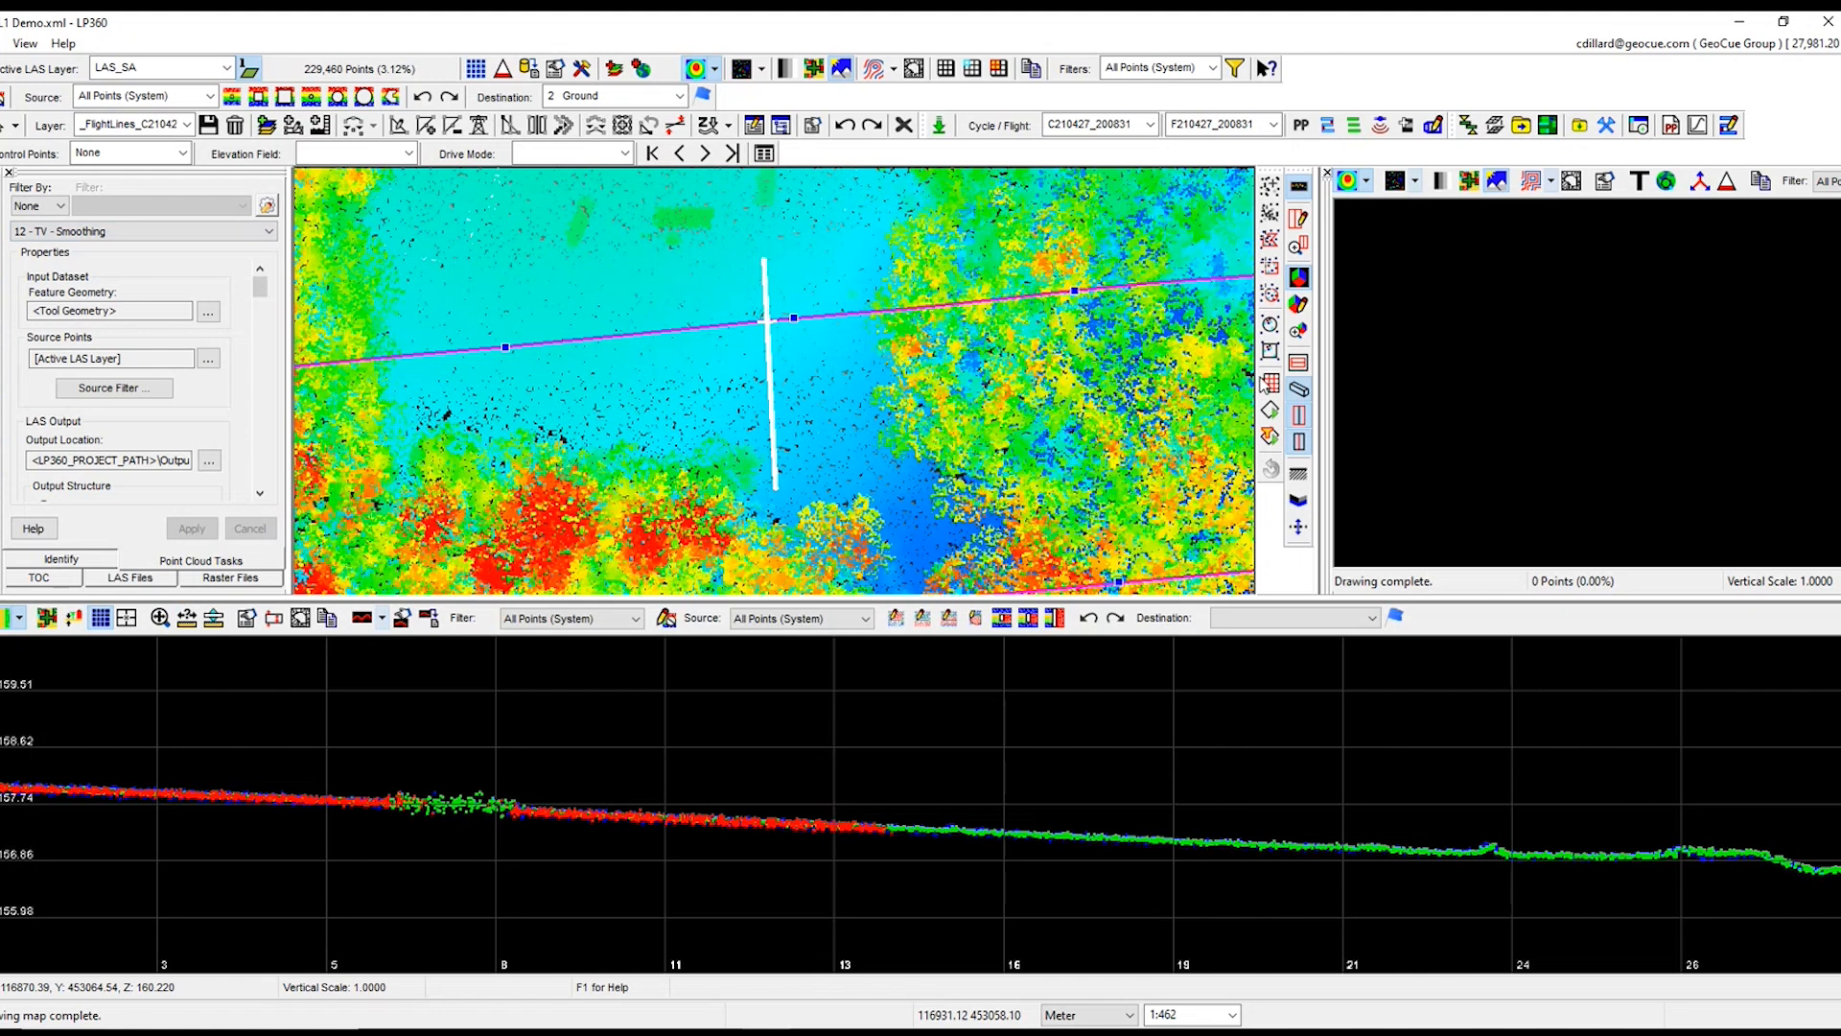
pyautogui.click(1270, 384)
pyautogui.click(984, 600)
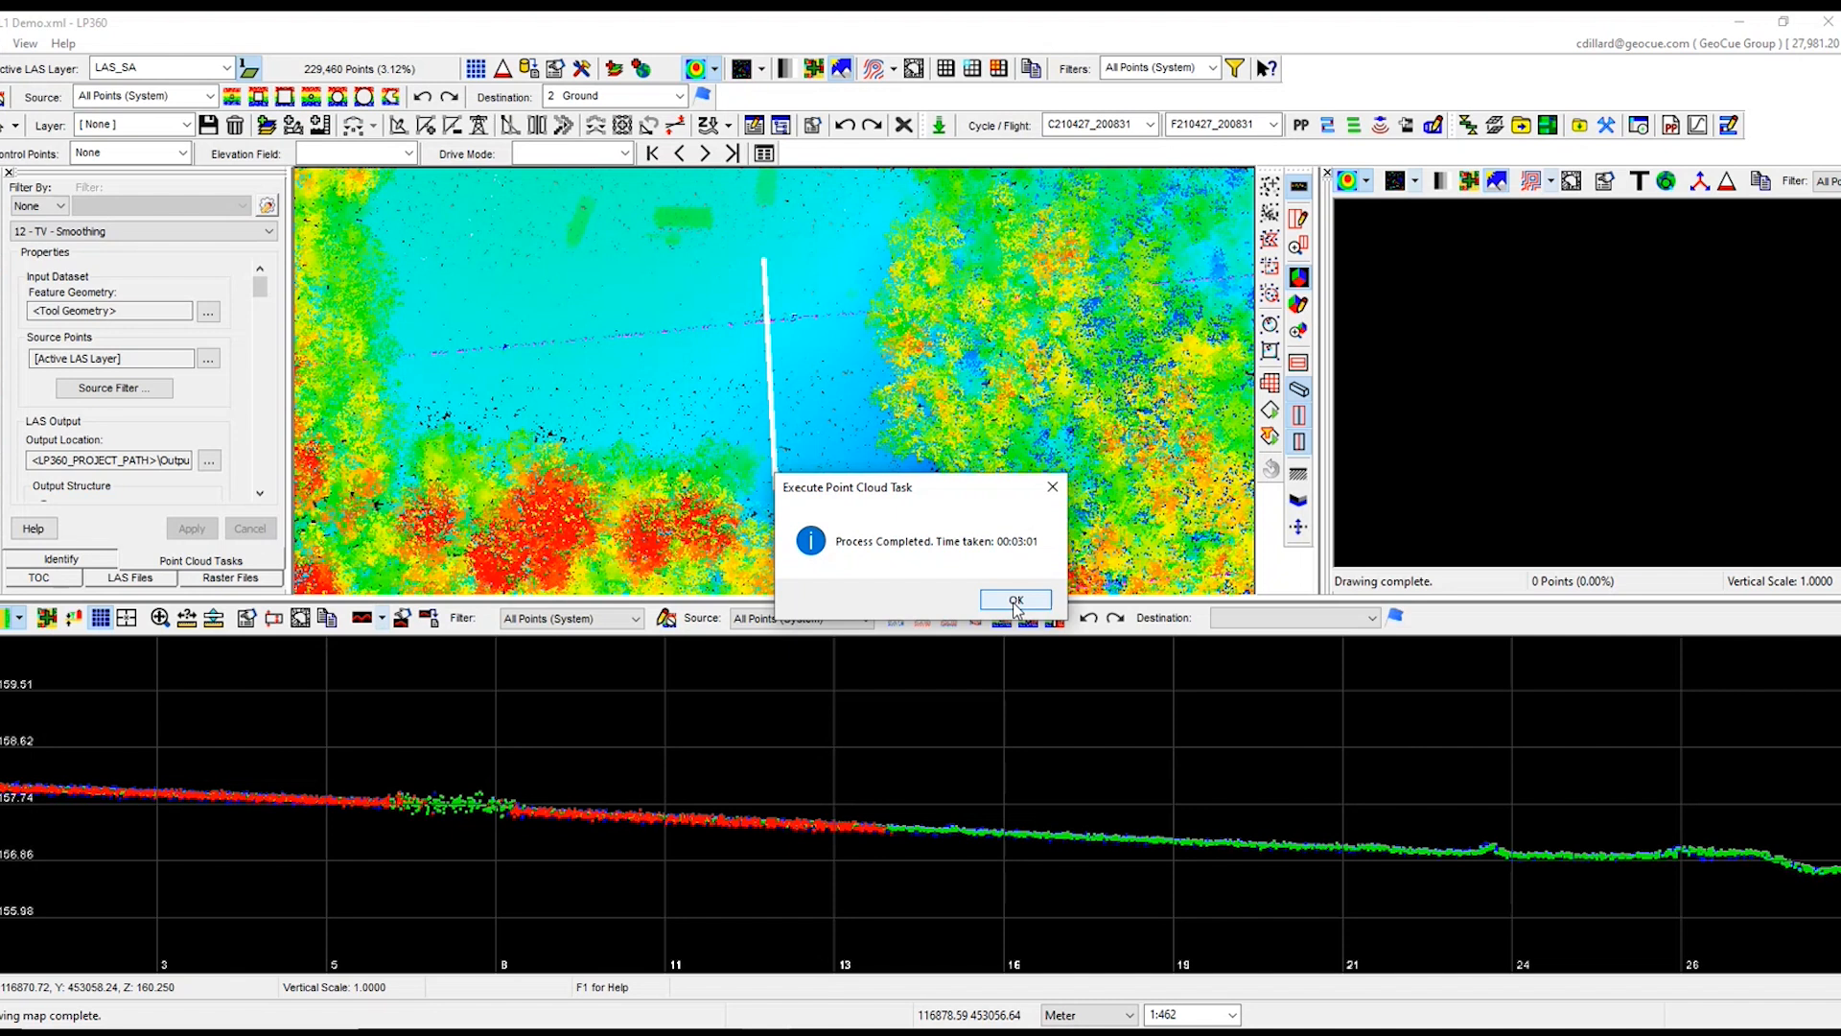
pyautogui.click(1016, 601)
# Step: Rename the smoothing output layer in the table of contents as LAS_Smooth
pyautogui.scroll(-3, 807, 375)
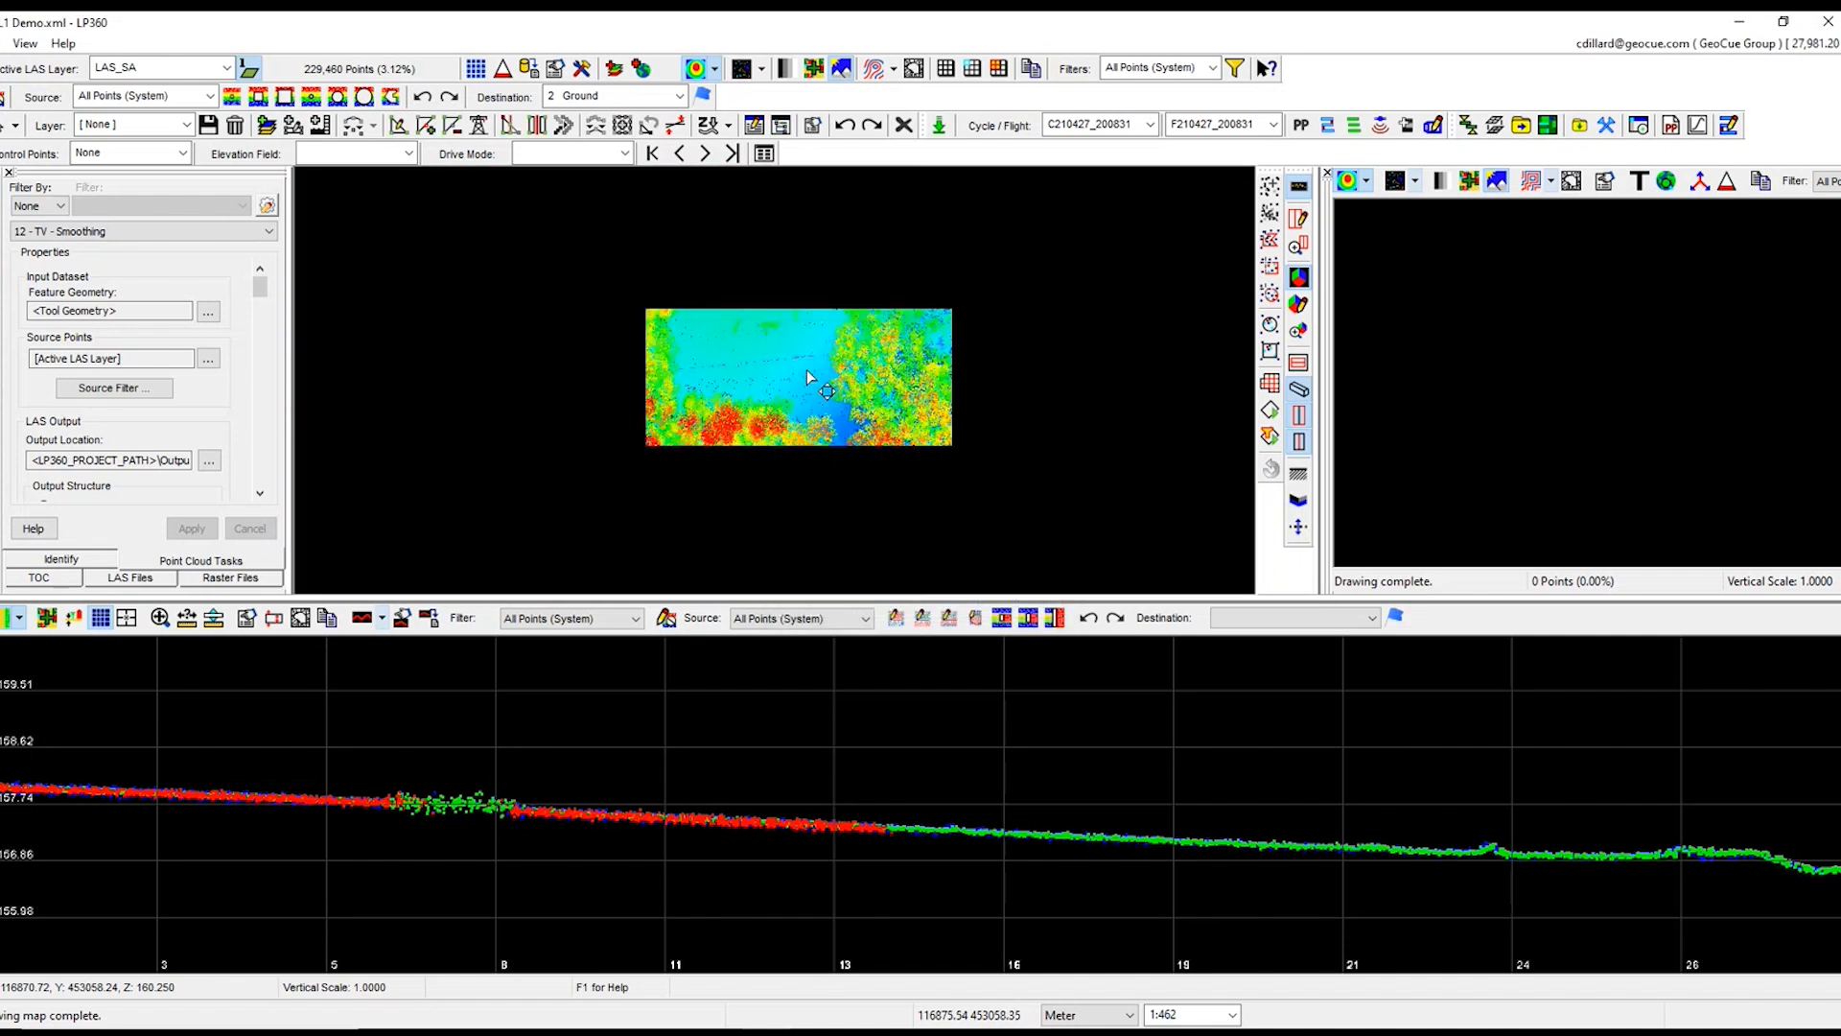
pyautogui.click(25, 581)
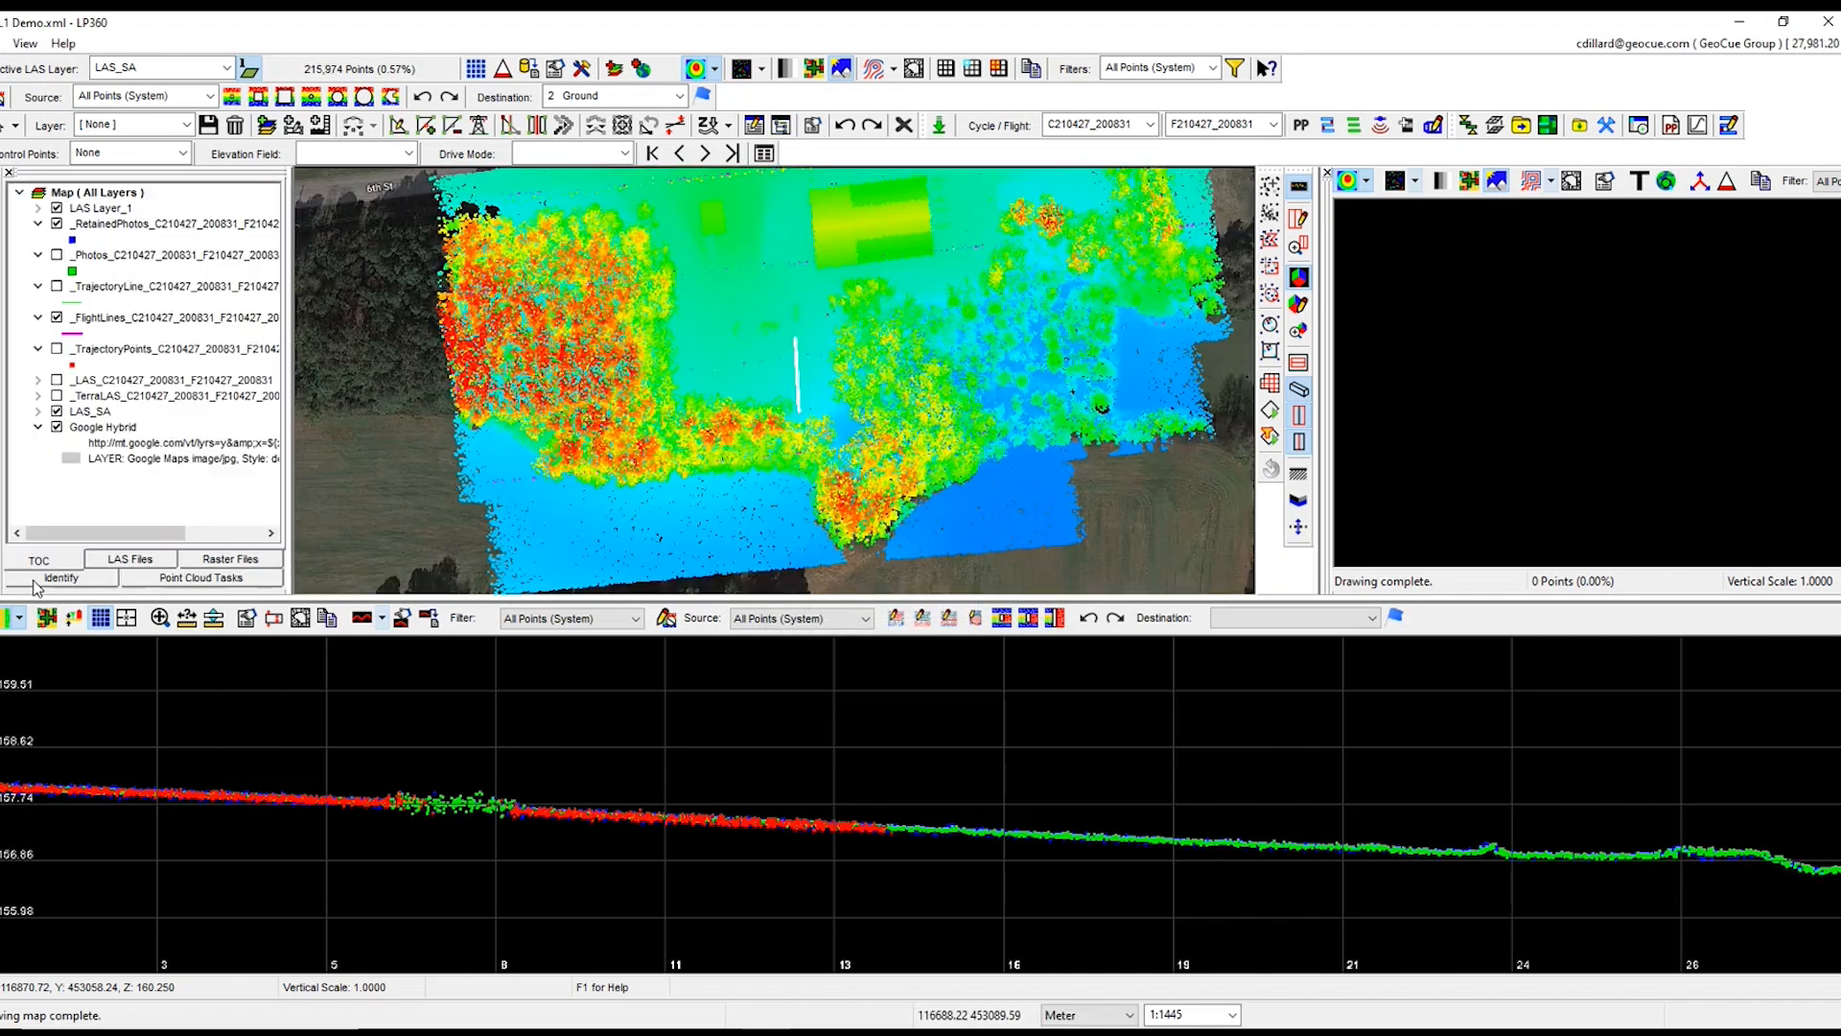
pyautogui.click(118, 217)
pyautogui.write('LAS_Smooth')
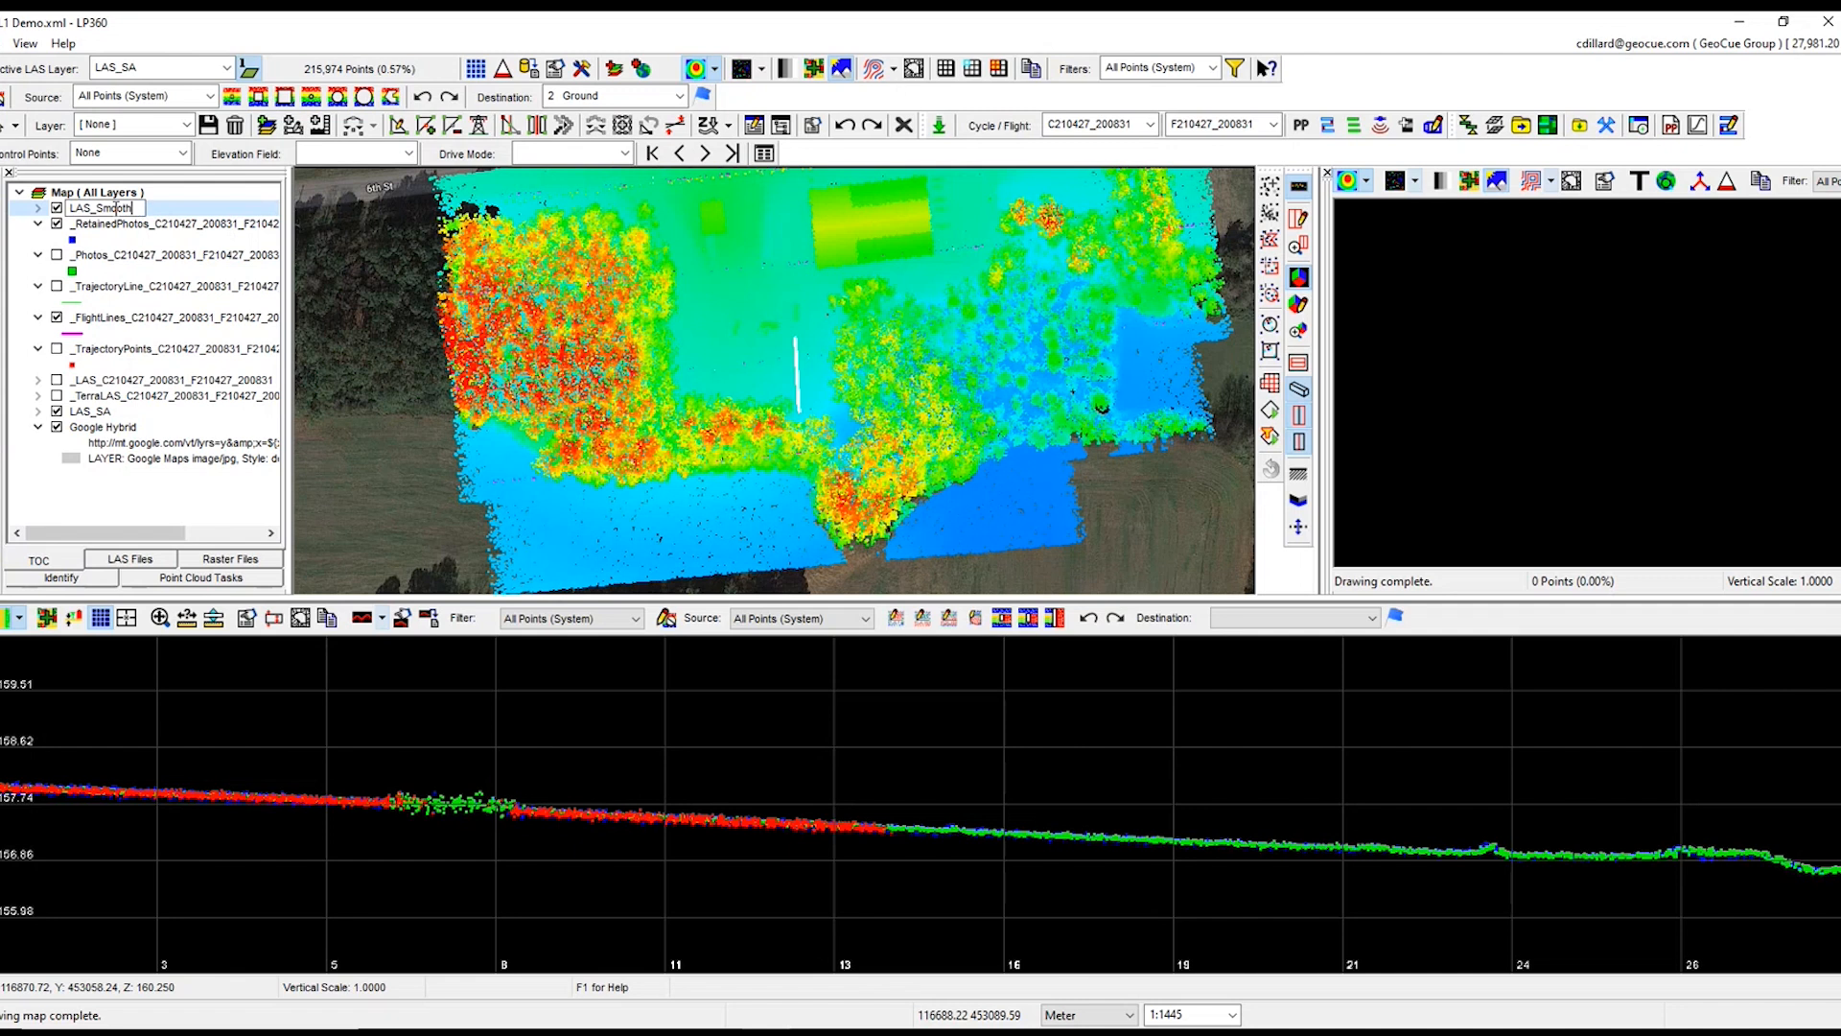
pyautogui.press('Return')
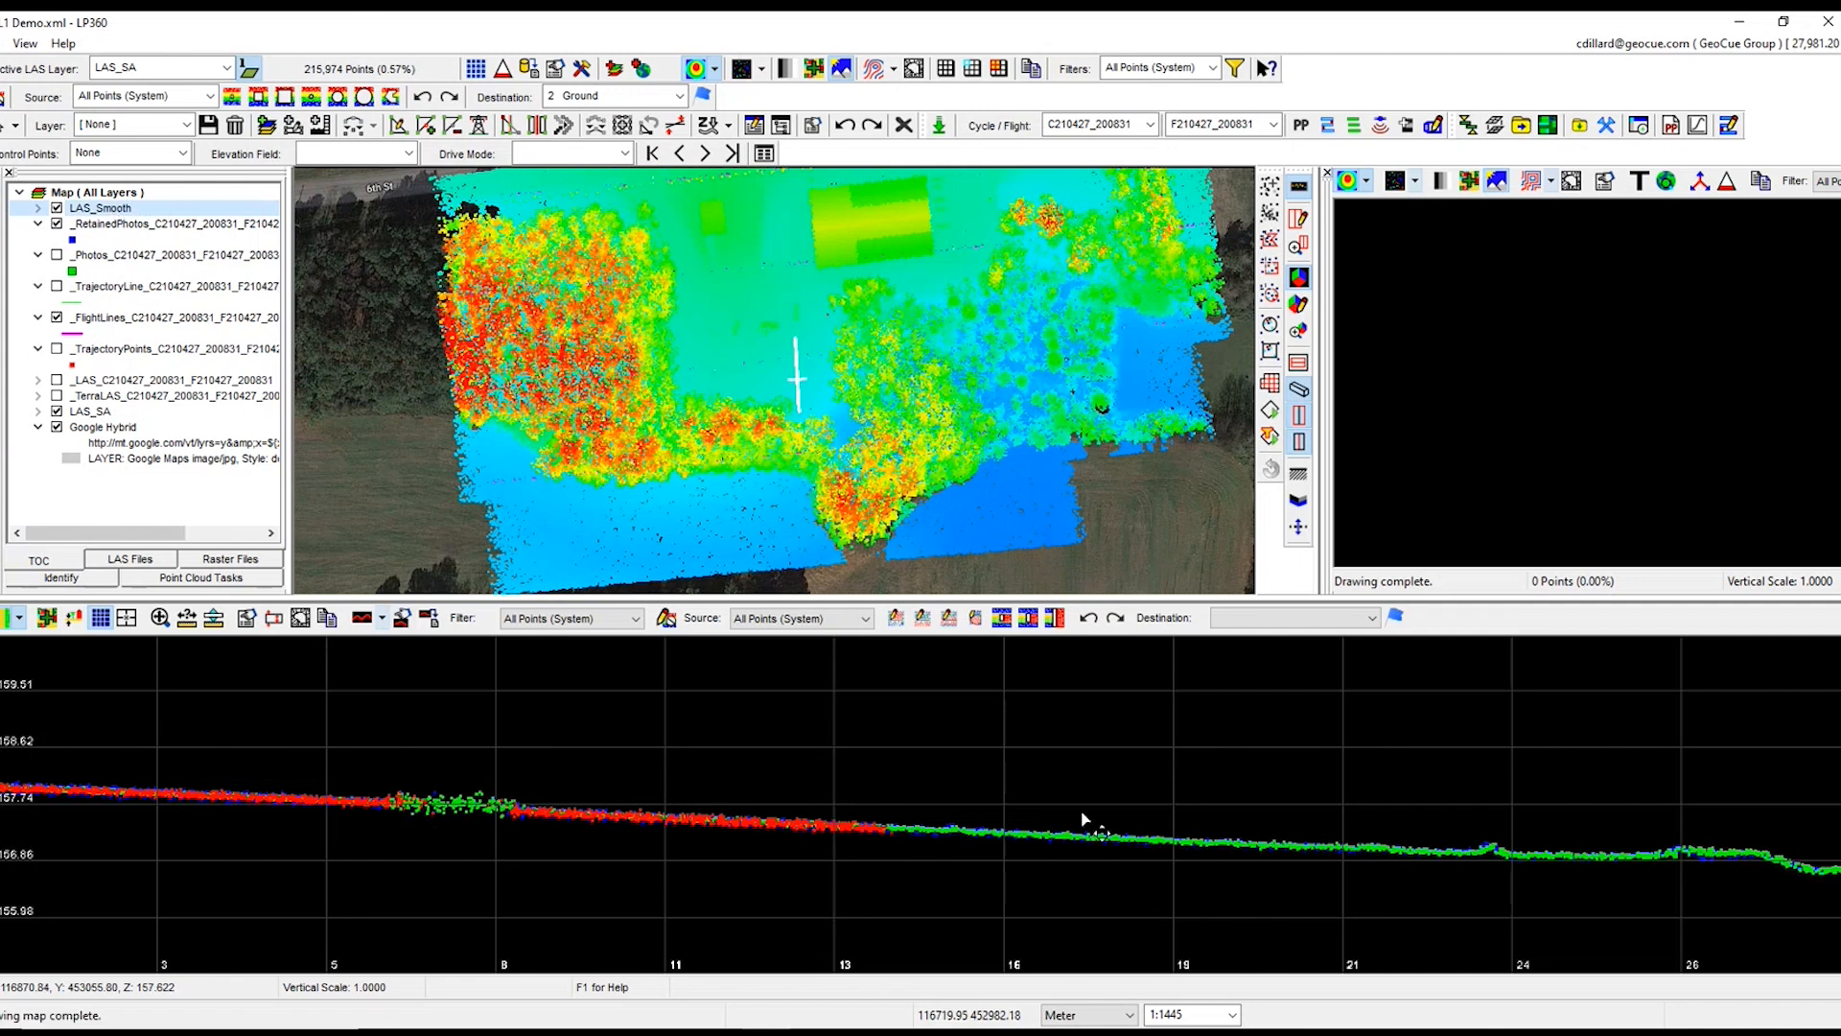
# Step: Compare the profile of LAS_Smooth with LAS_SA up close by alternating the active LAS layer, ending on LAS_Smooth
pyautogui.click(170, 66)
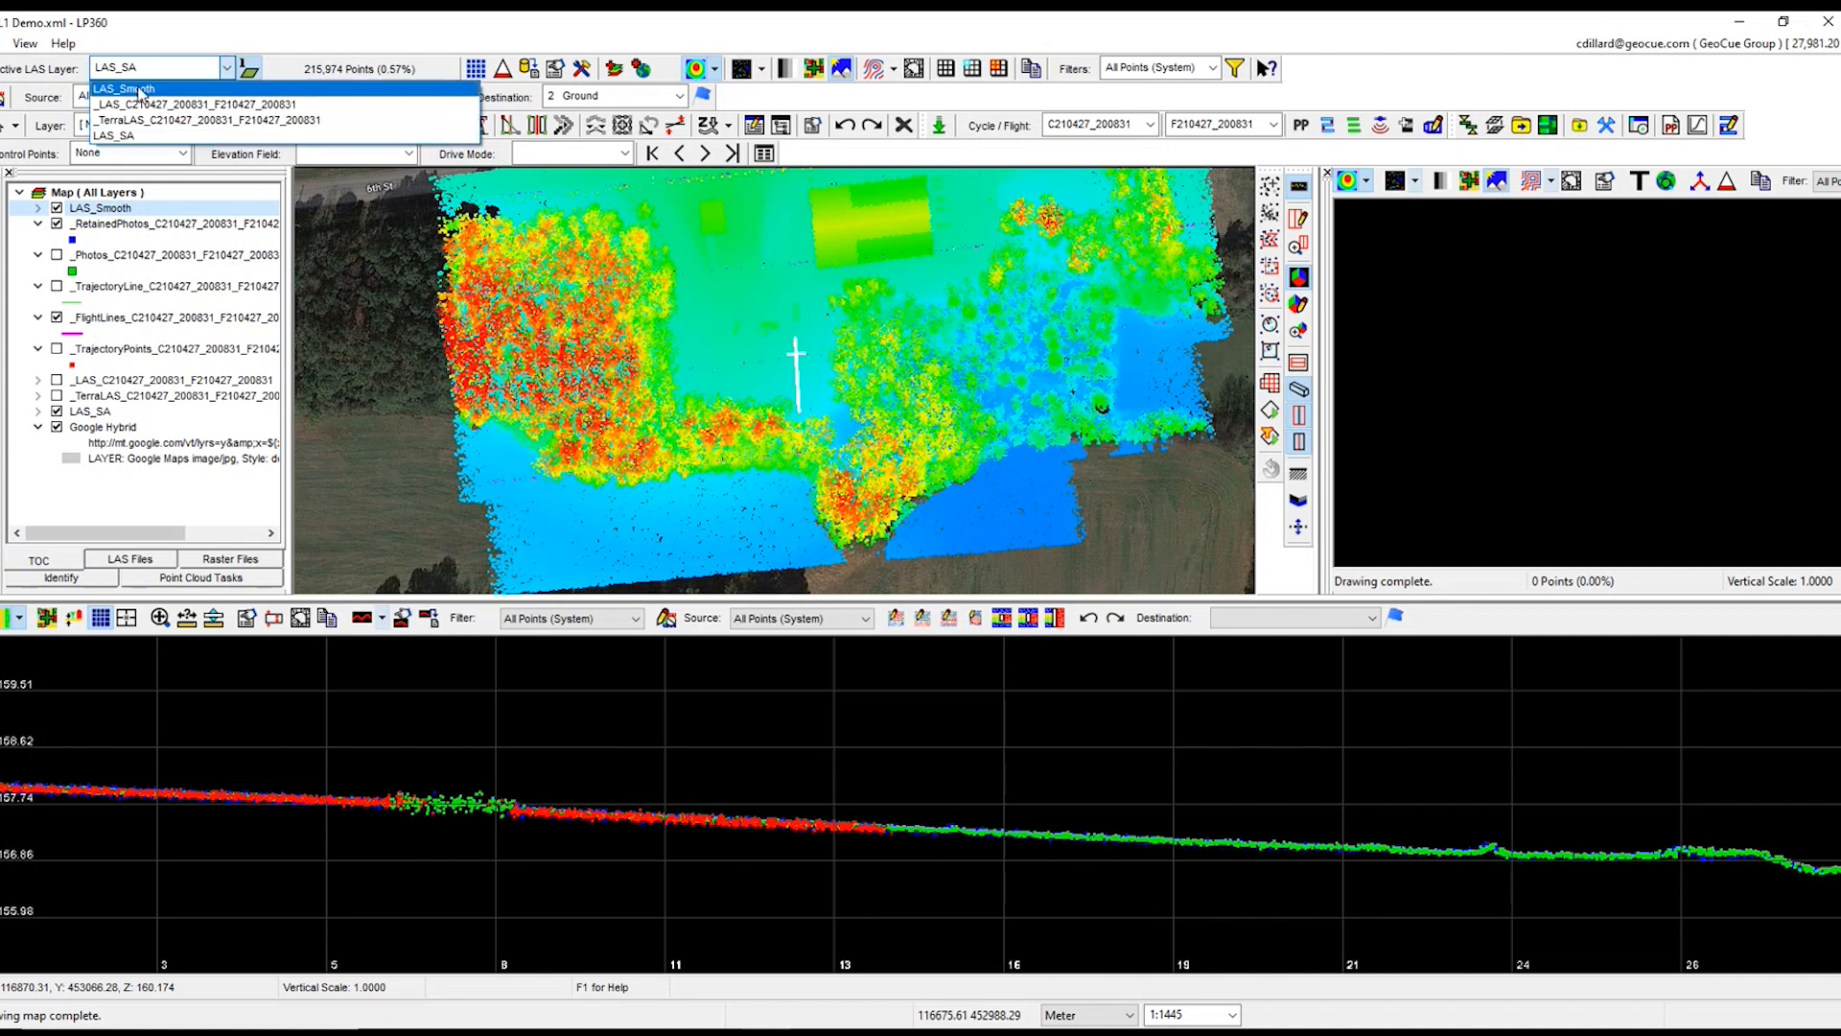
pyautogui.click(134, 89)
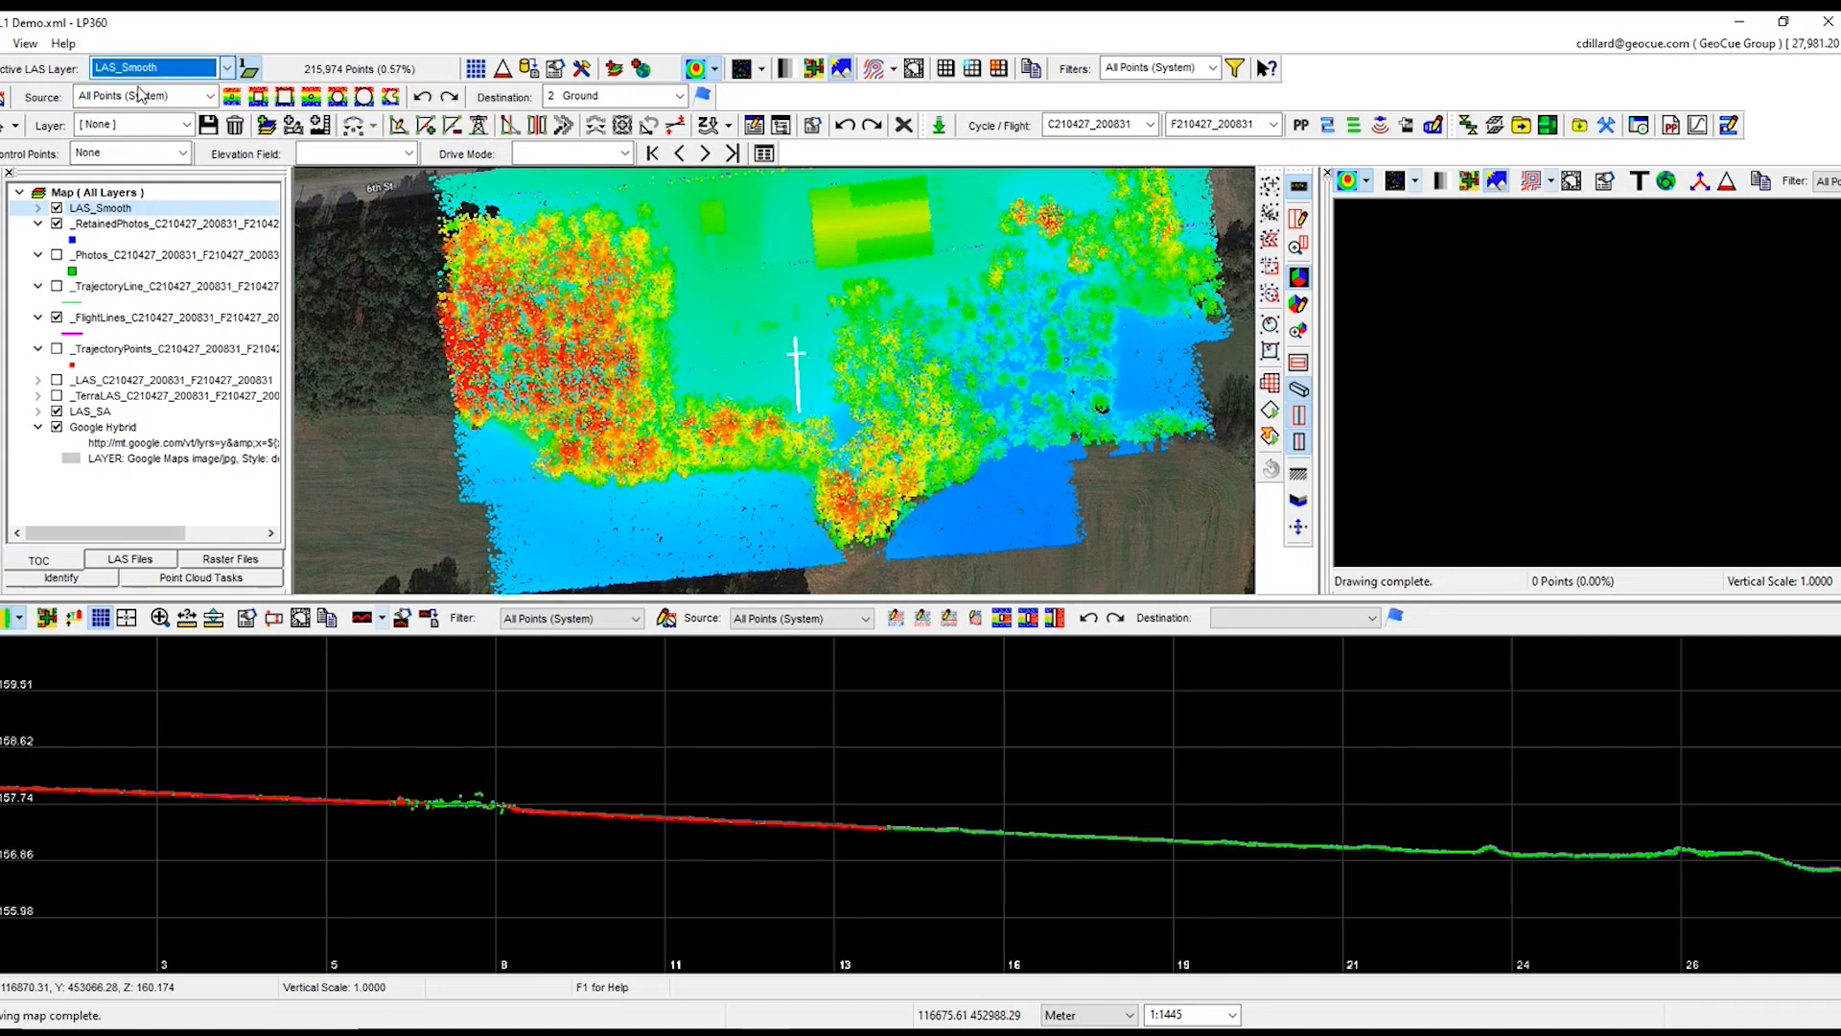
pyautogui.scroll(3, 876, 800)
pyautogui.scroll(2, 875, 815)
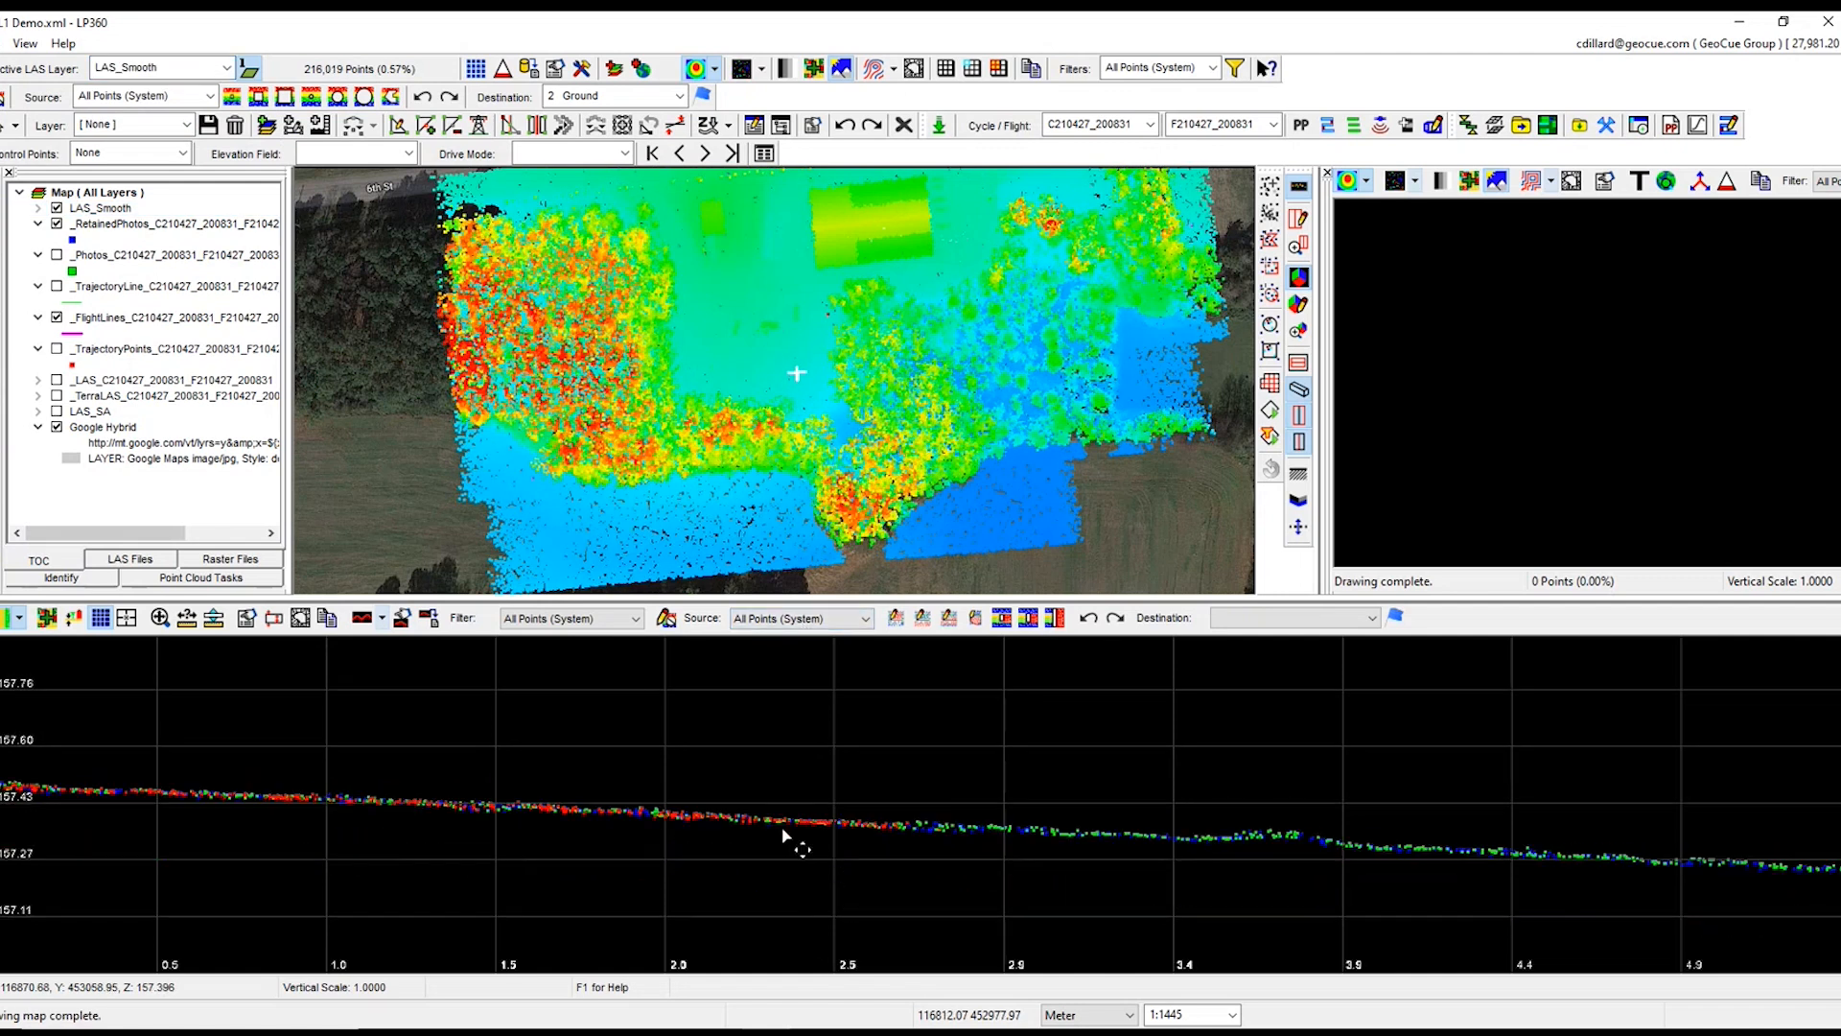
pyautogui.click(169, 69)
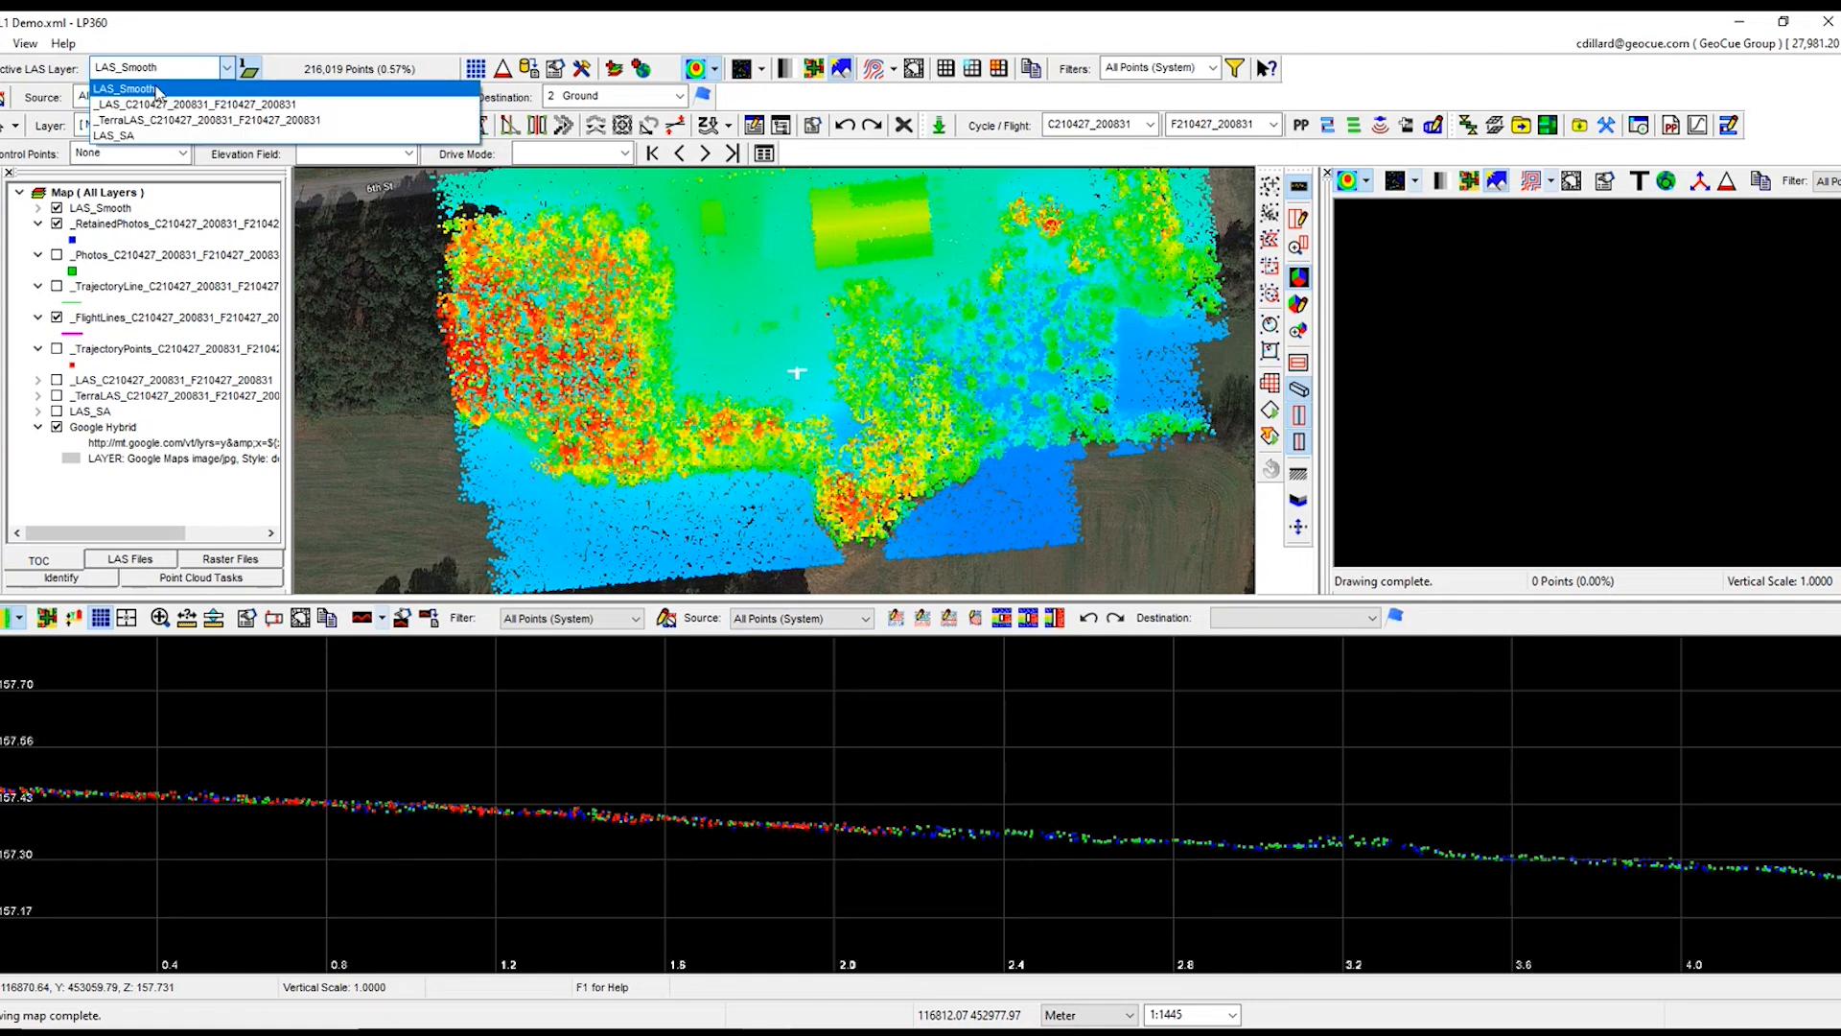
pyautogui.click(140, 137)
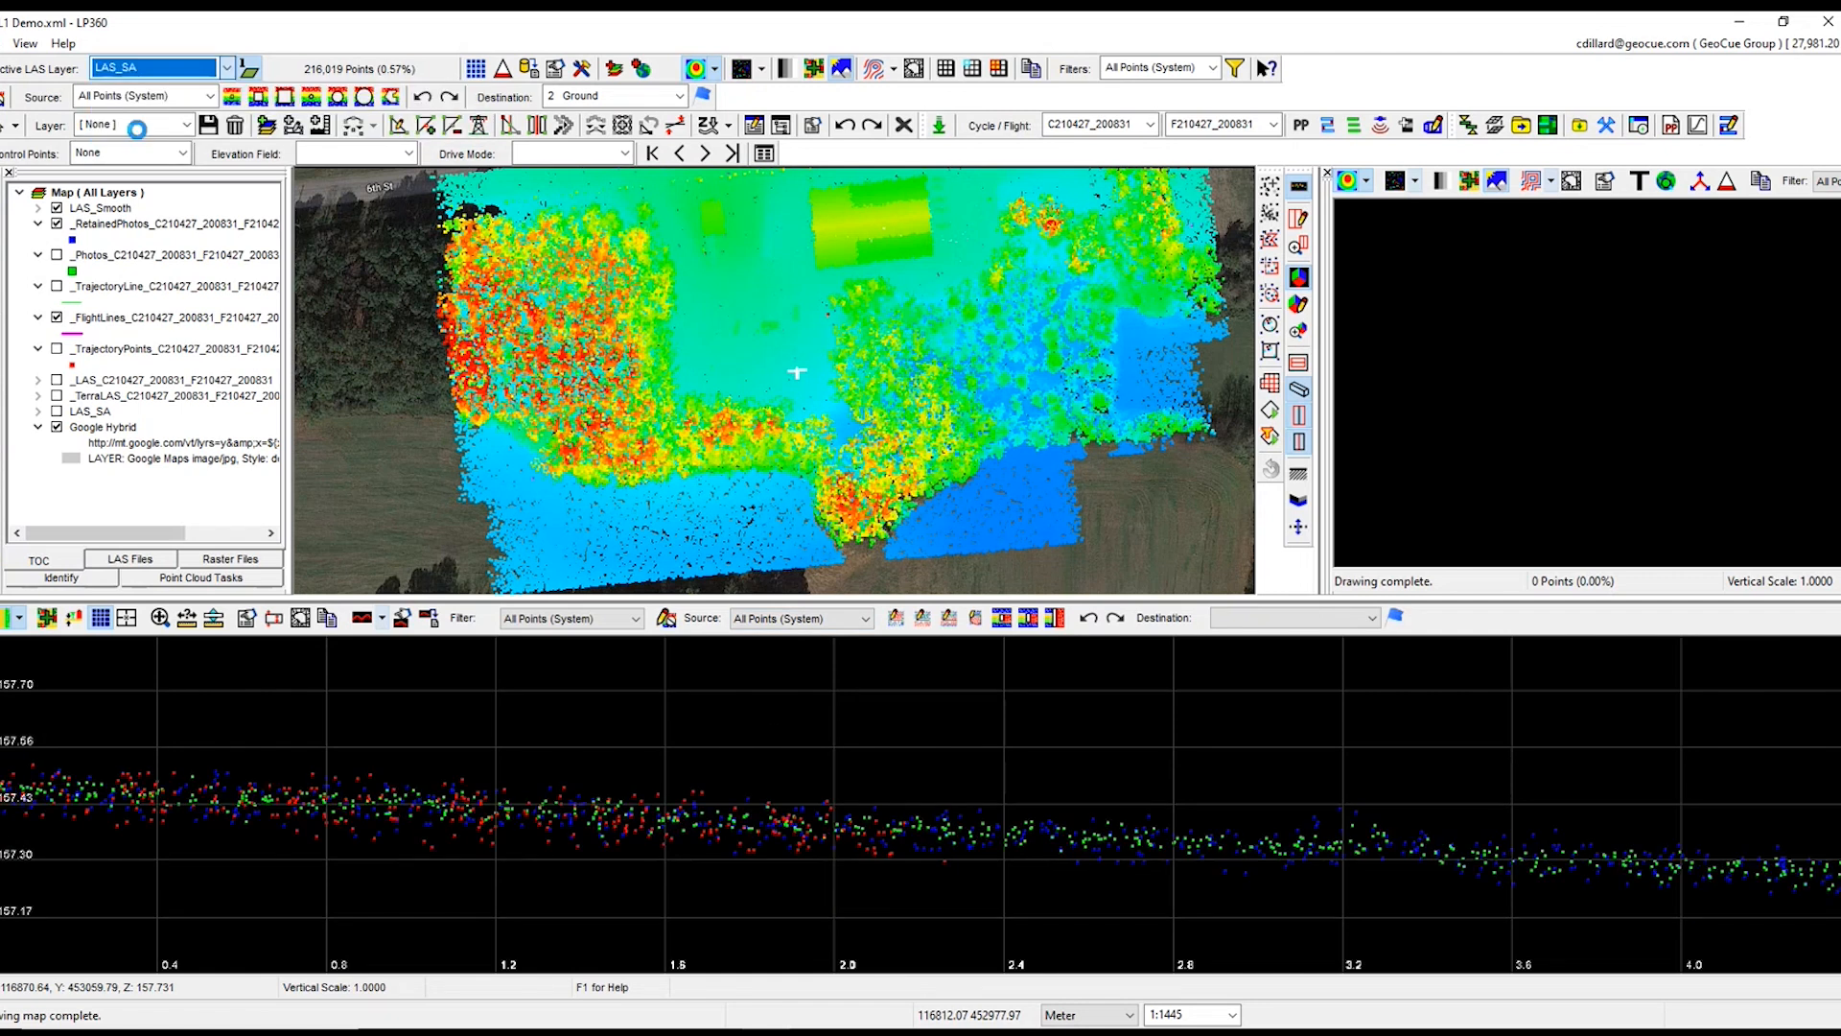
pyautogui.click(155, 68)
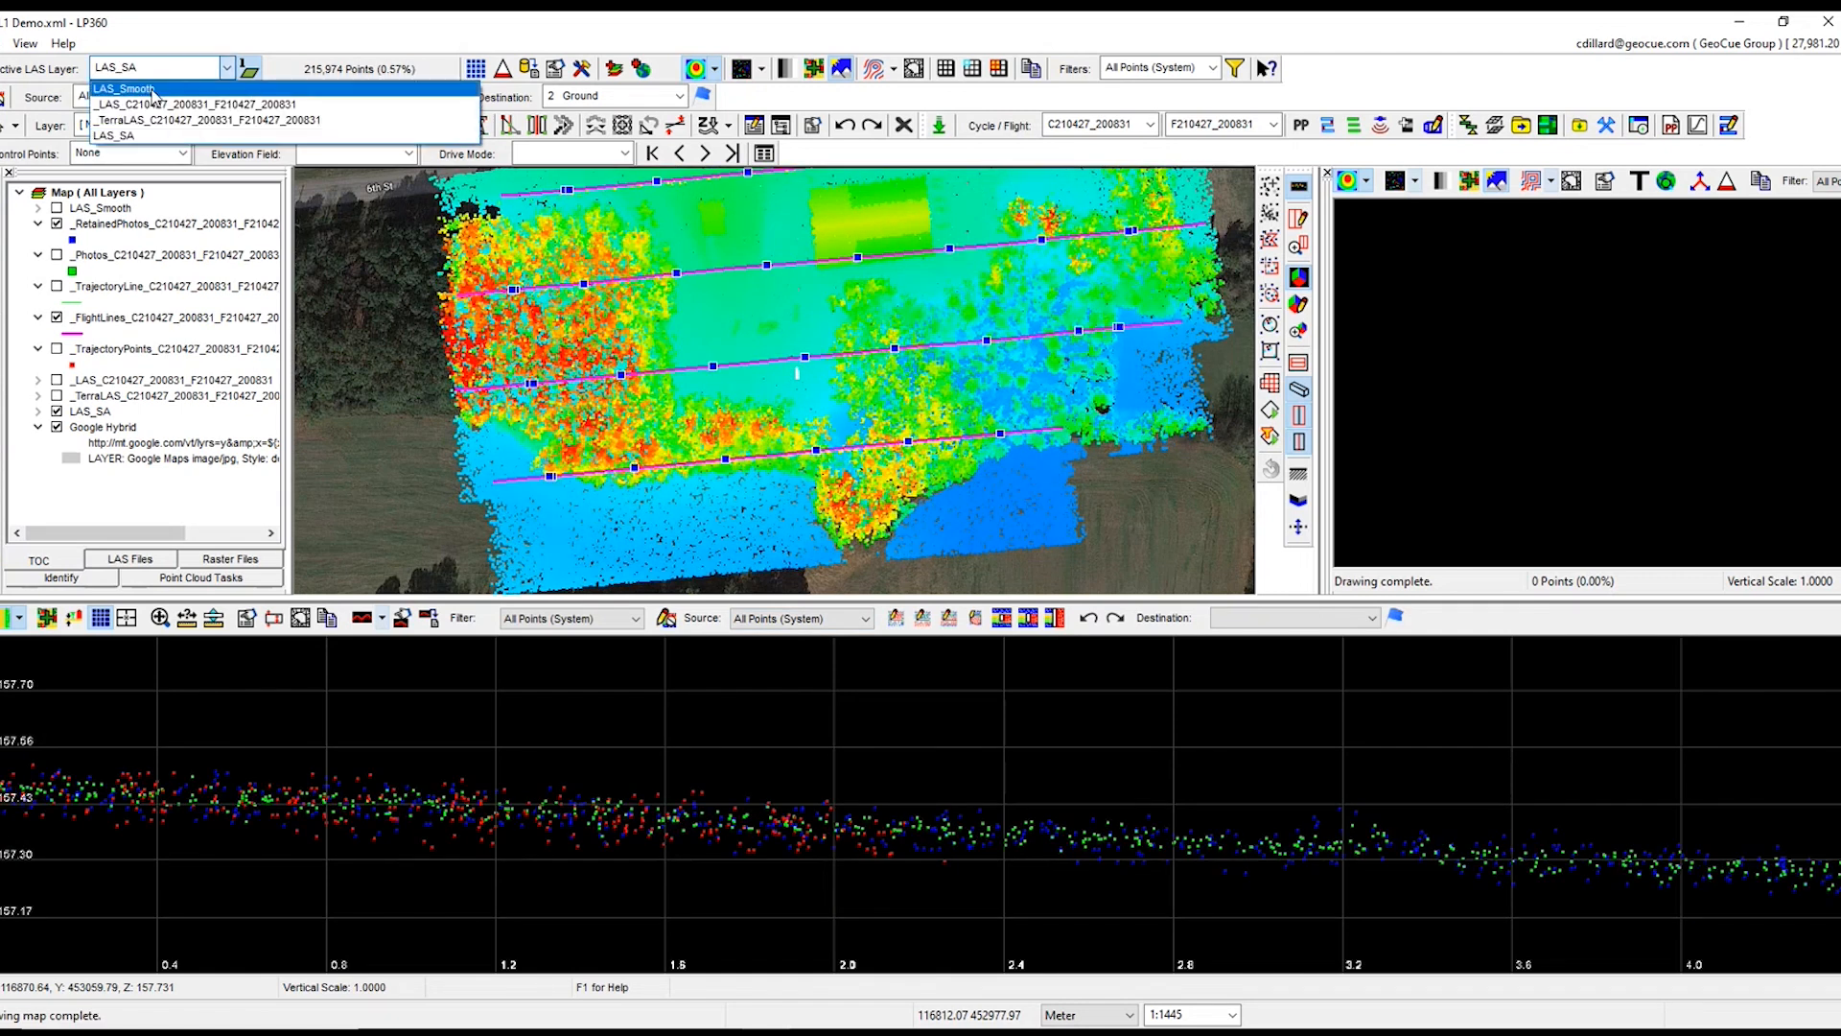
pyautogui.click(152, 92)
pyautogui.scroll(-5, 813, 895)
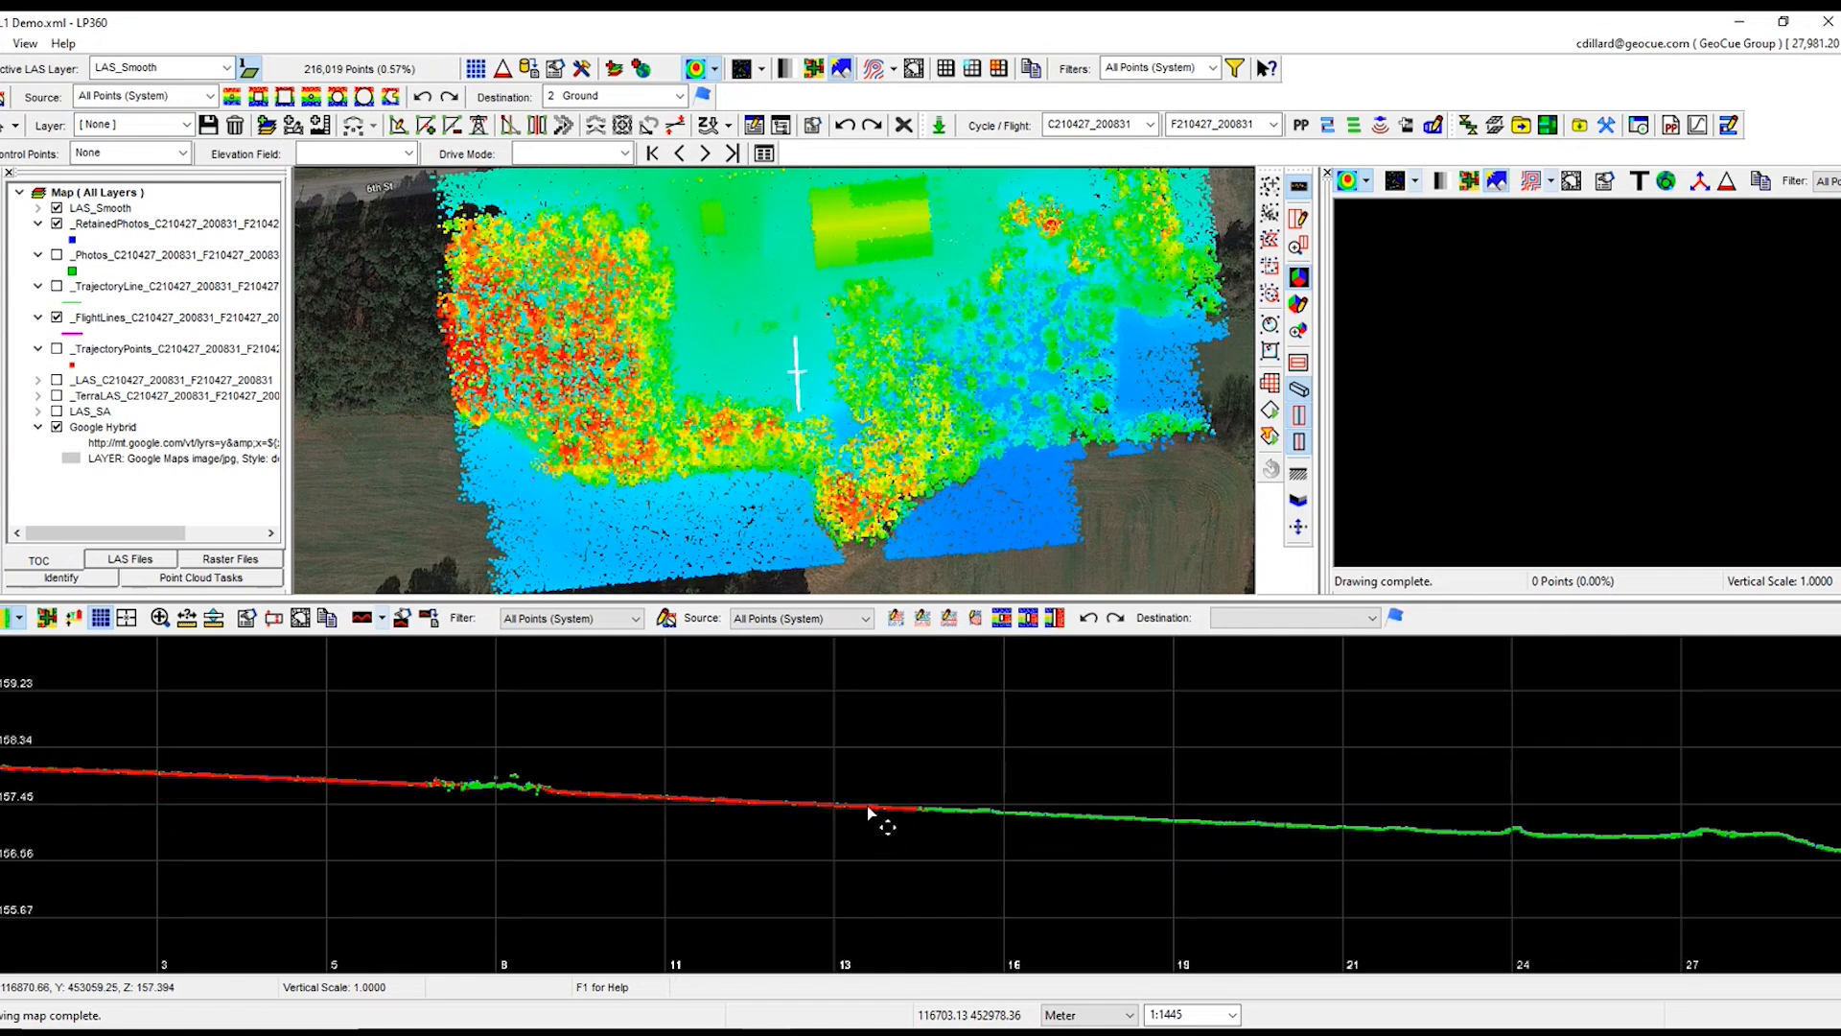
pyautogui.moveTo(404, 808); pyautogui.dragTo(697, 807)
pyautogui.scroll(-1, 827, 844)
pyautogui.scroll(-2, 826, 844)
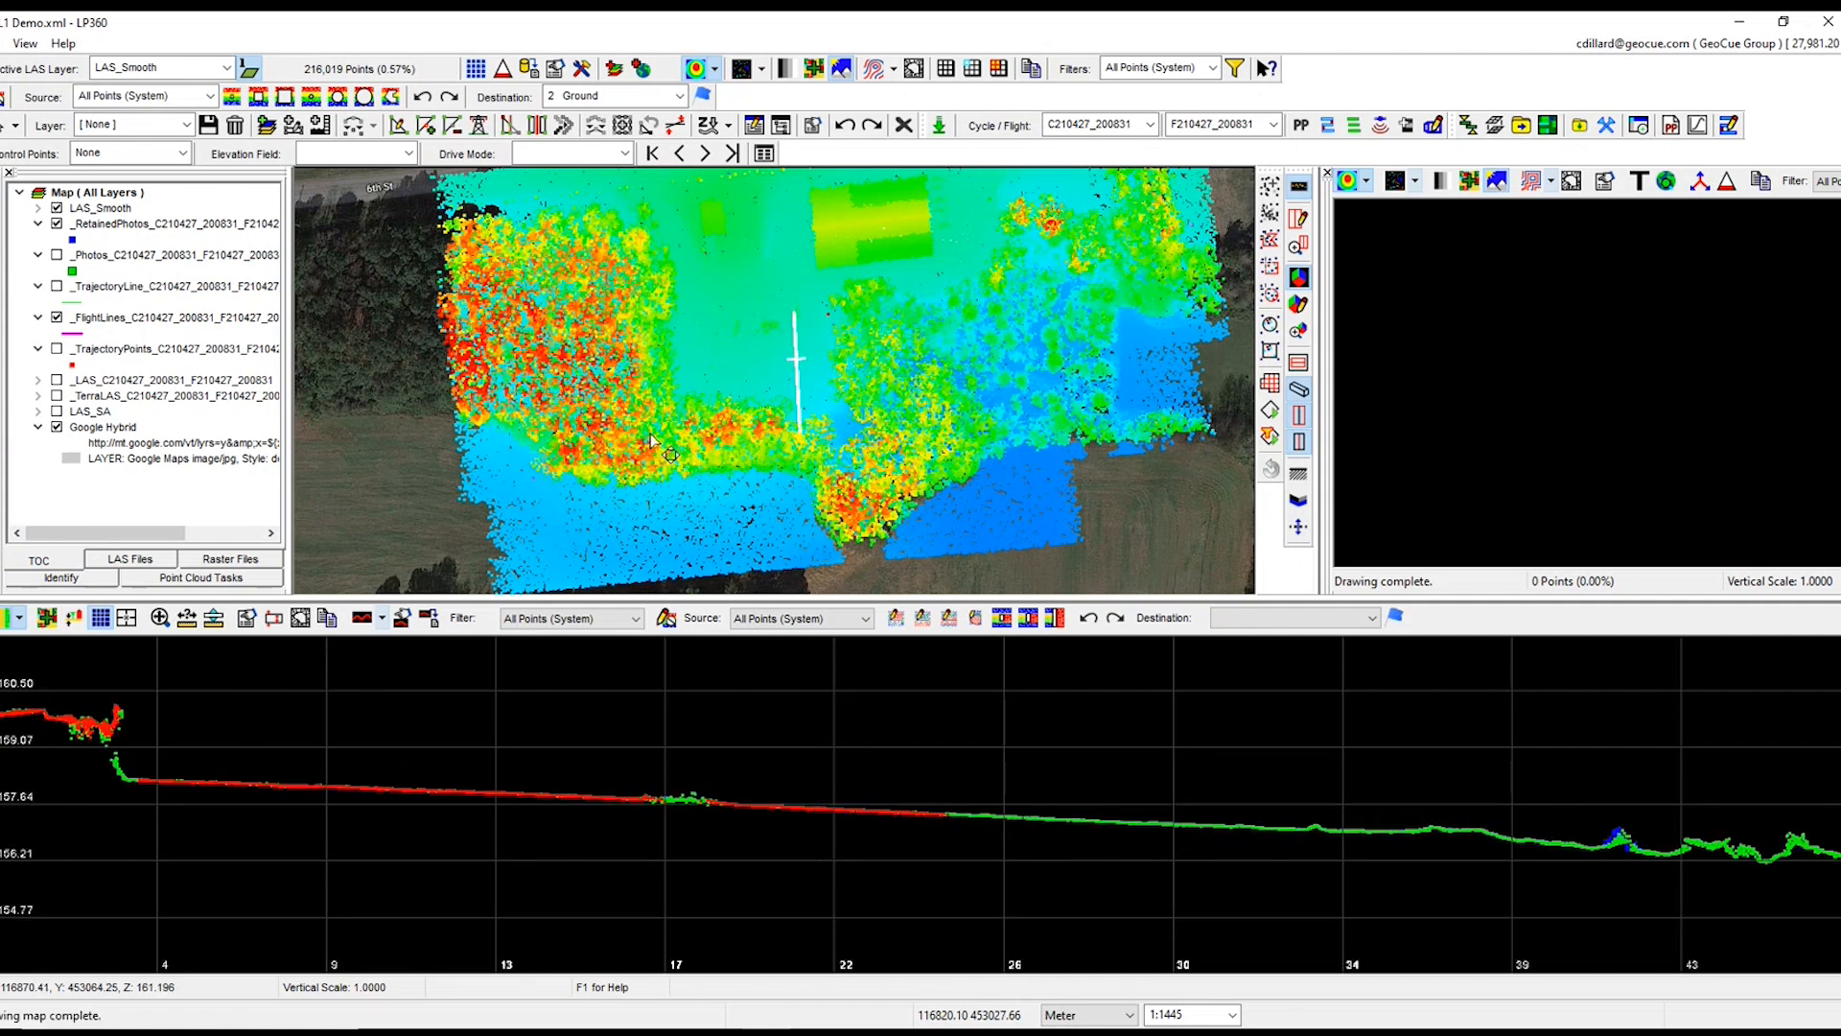
# Step: Display the LAS_Smooth layer as a shaded TIN surface in the map view, focusing on the open lot
pyautogui.moveTo(723, 340); pyautogui.dragTo(713, 372)
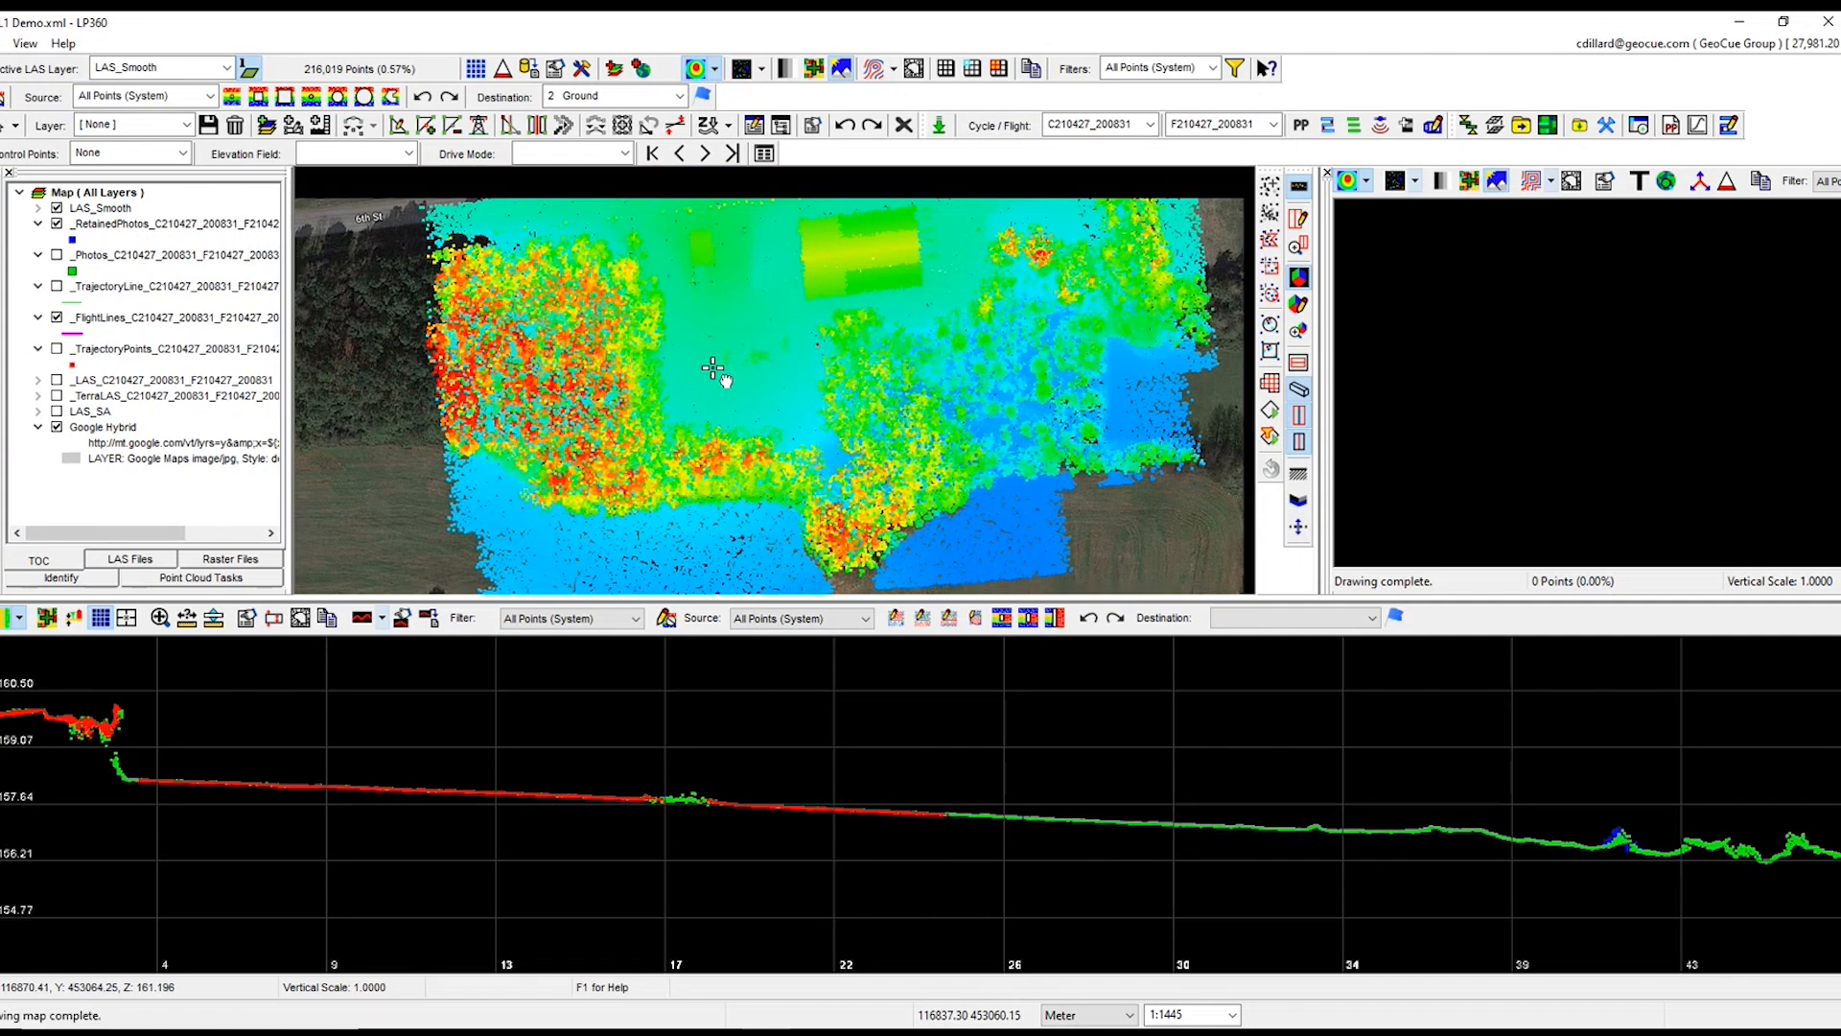
pyautogui.click(761, 68)
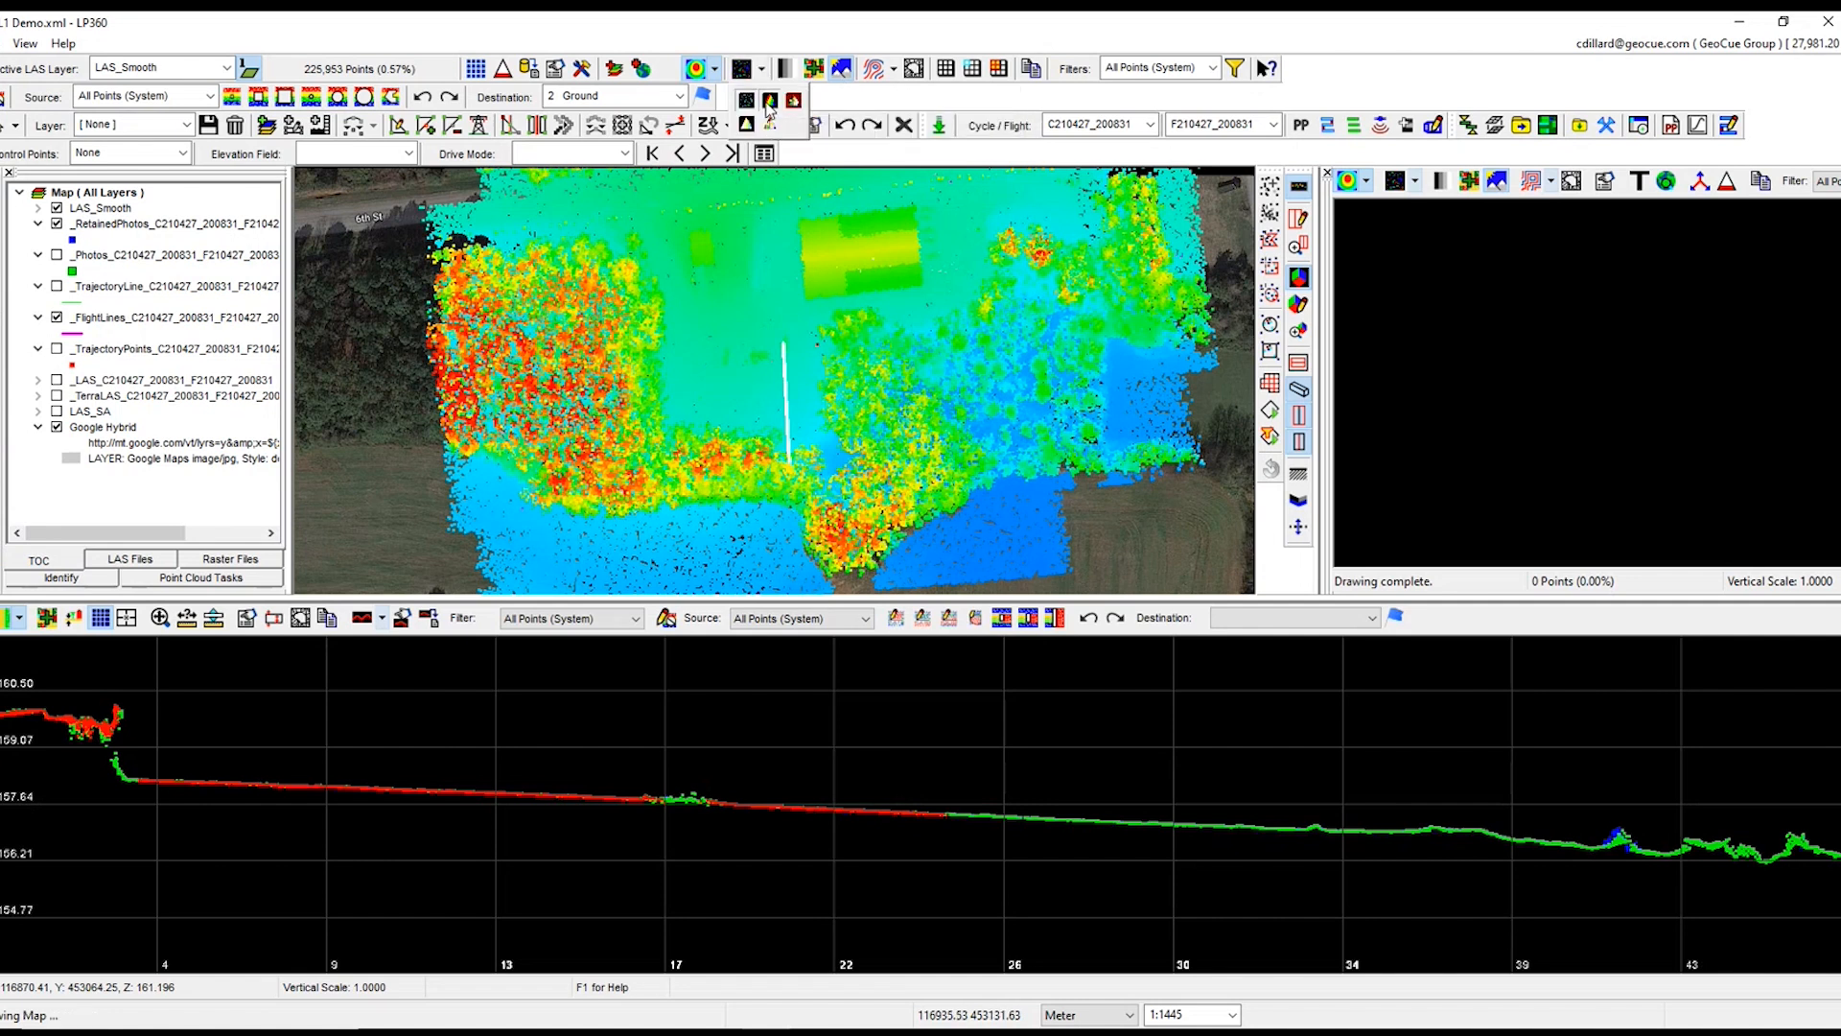
pyautogui.click(769, 103)
pyautogui.scroll(3, 769, 395)
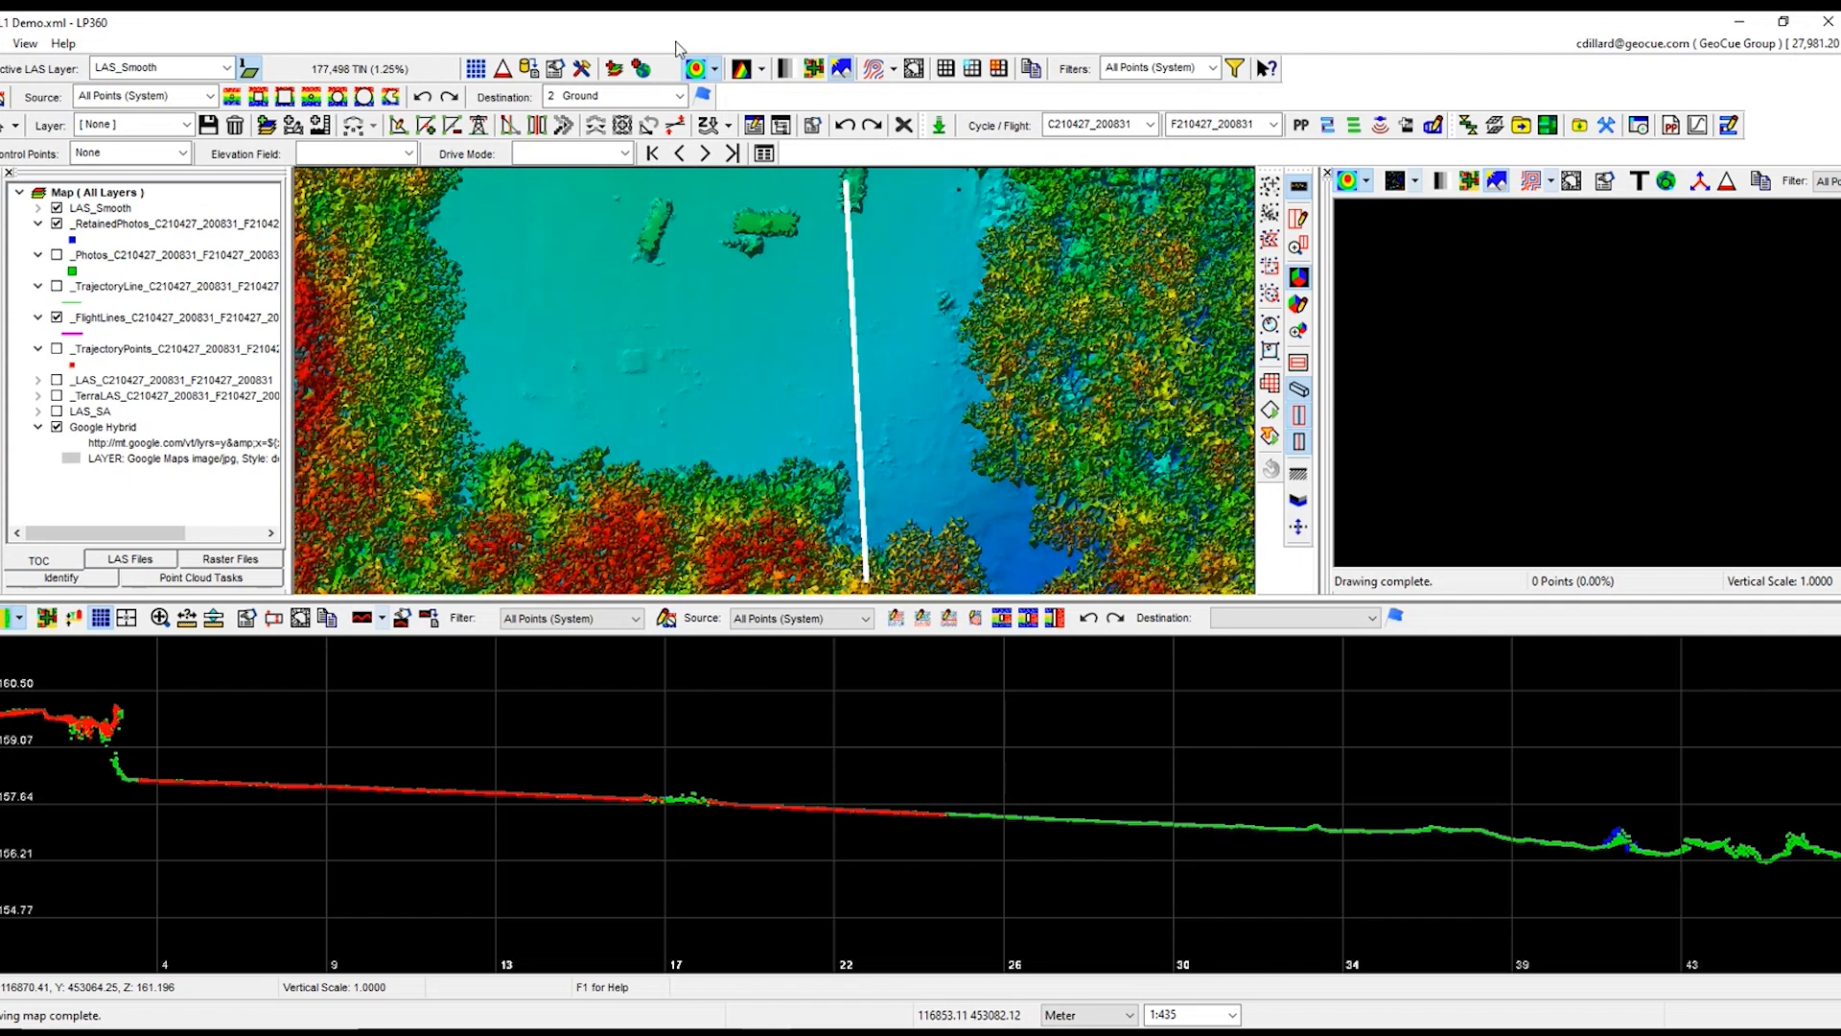
# Step: Compare the shaded TIN surface of the TerraLAS layer with LAS_Smooth by making each the active LAS layer
pyautogui.click(188, 73)
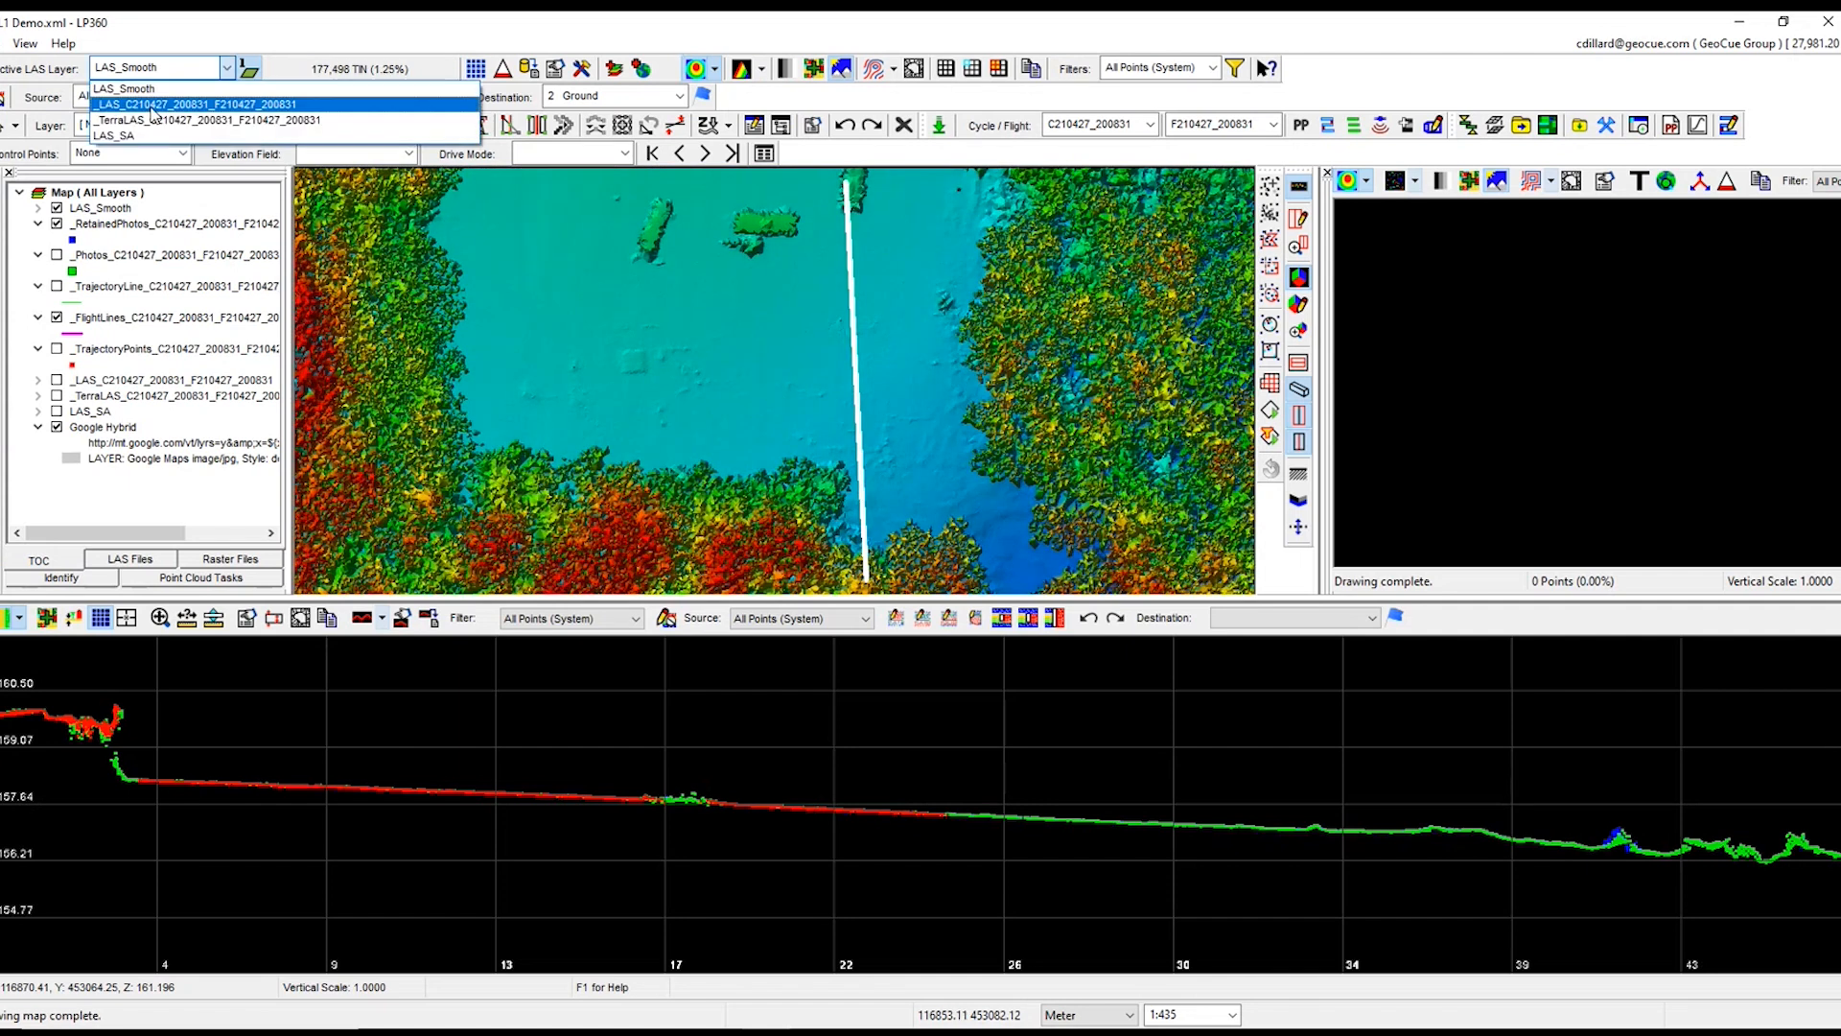
pyautogui.click(206, 120)
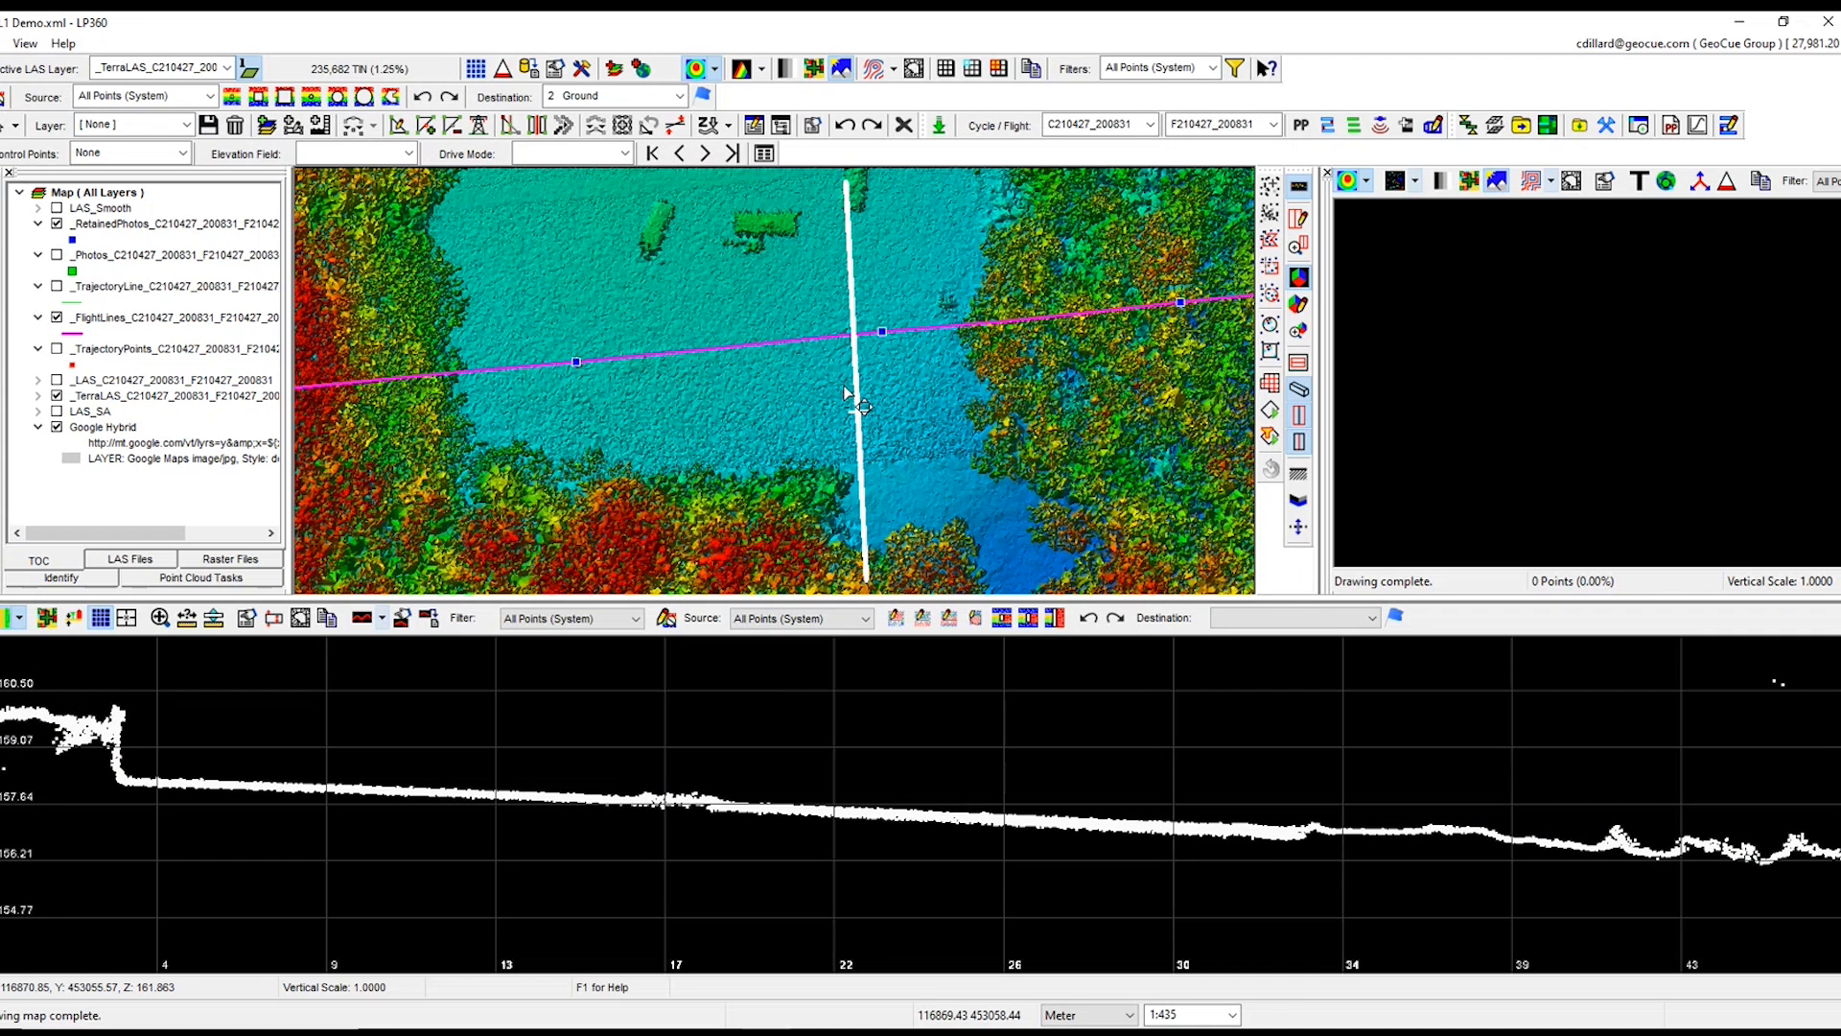
pyautogui.scroll(2, 842, 393)
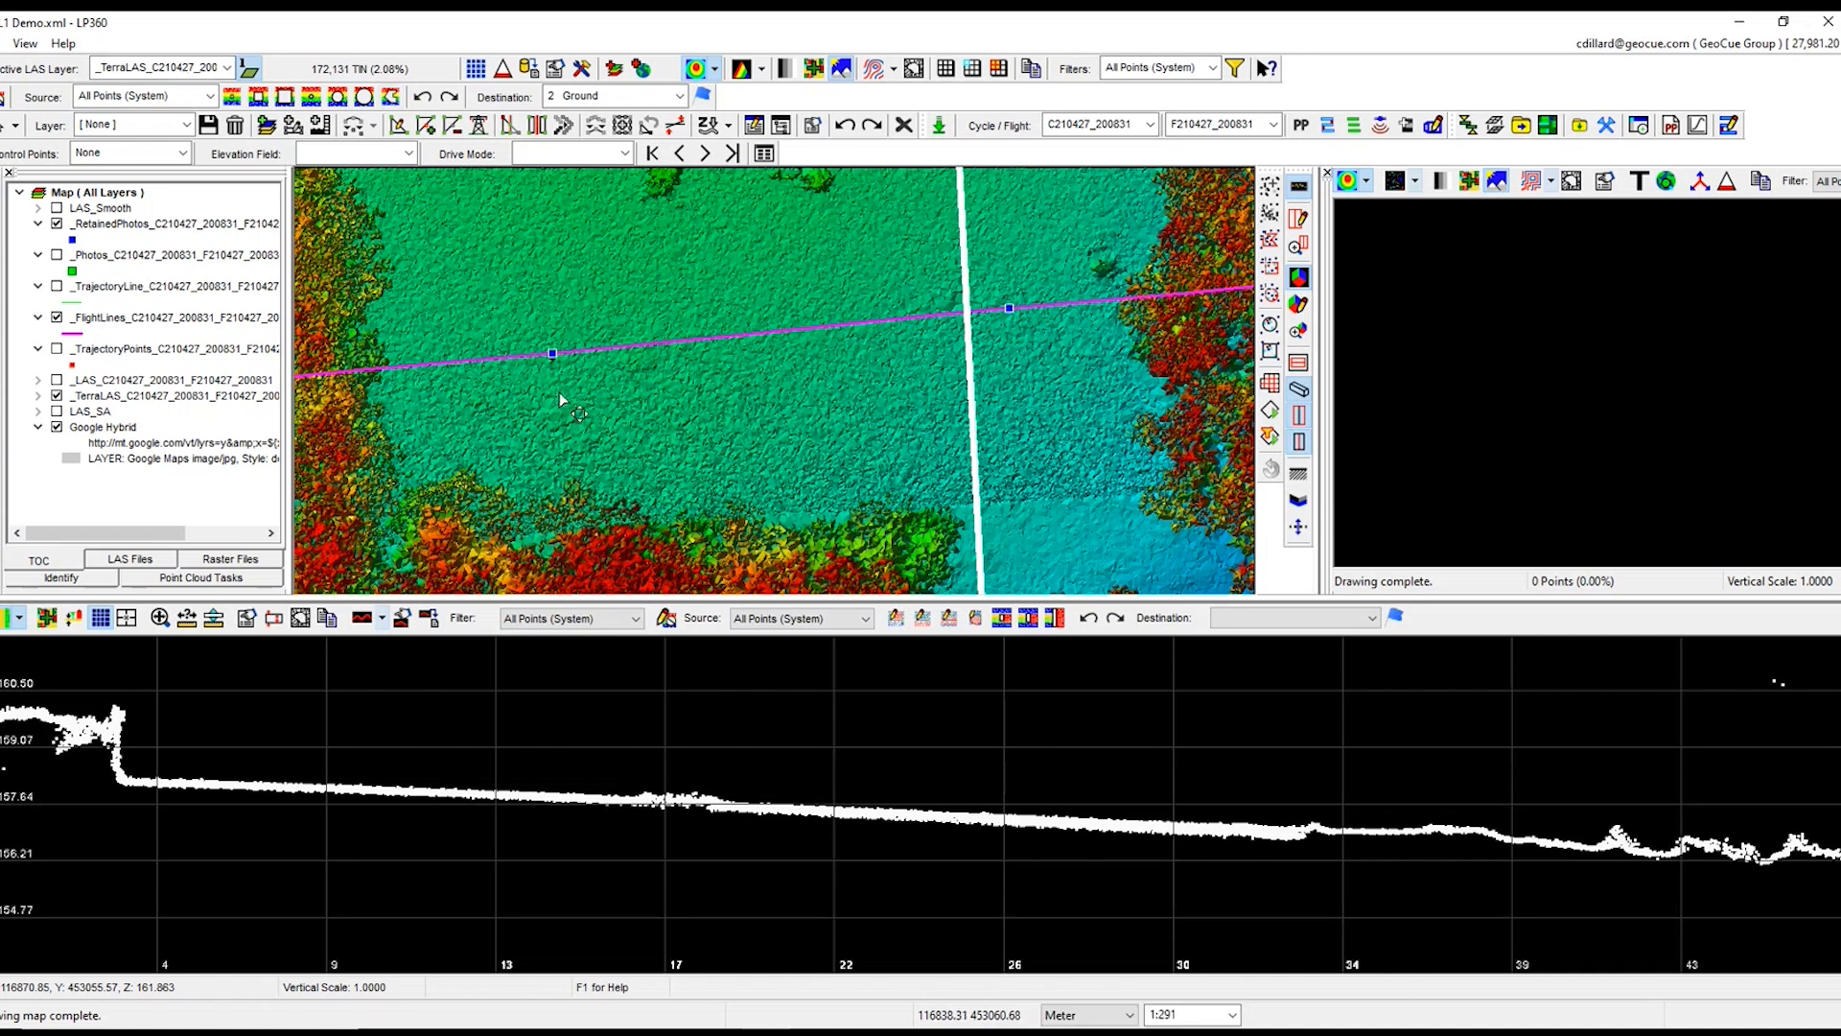
pyautogui.click(153, 68)
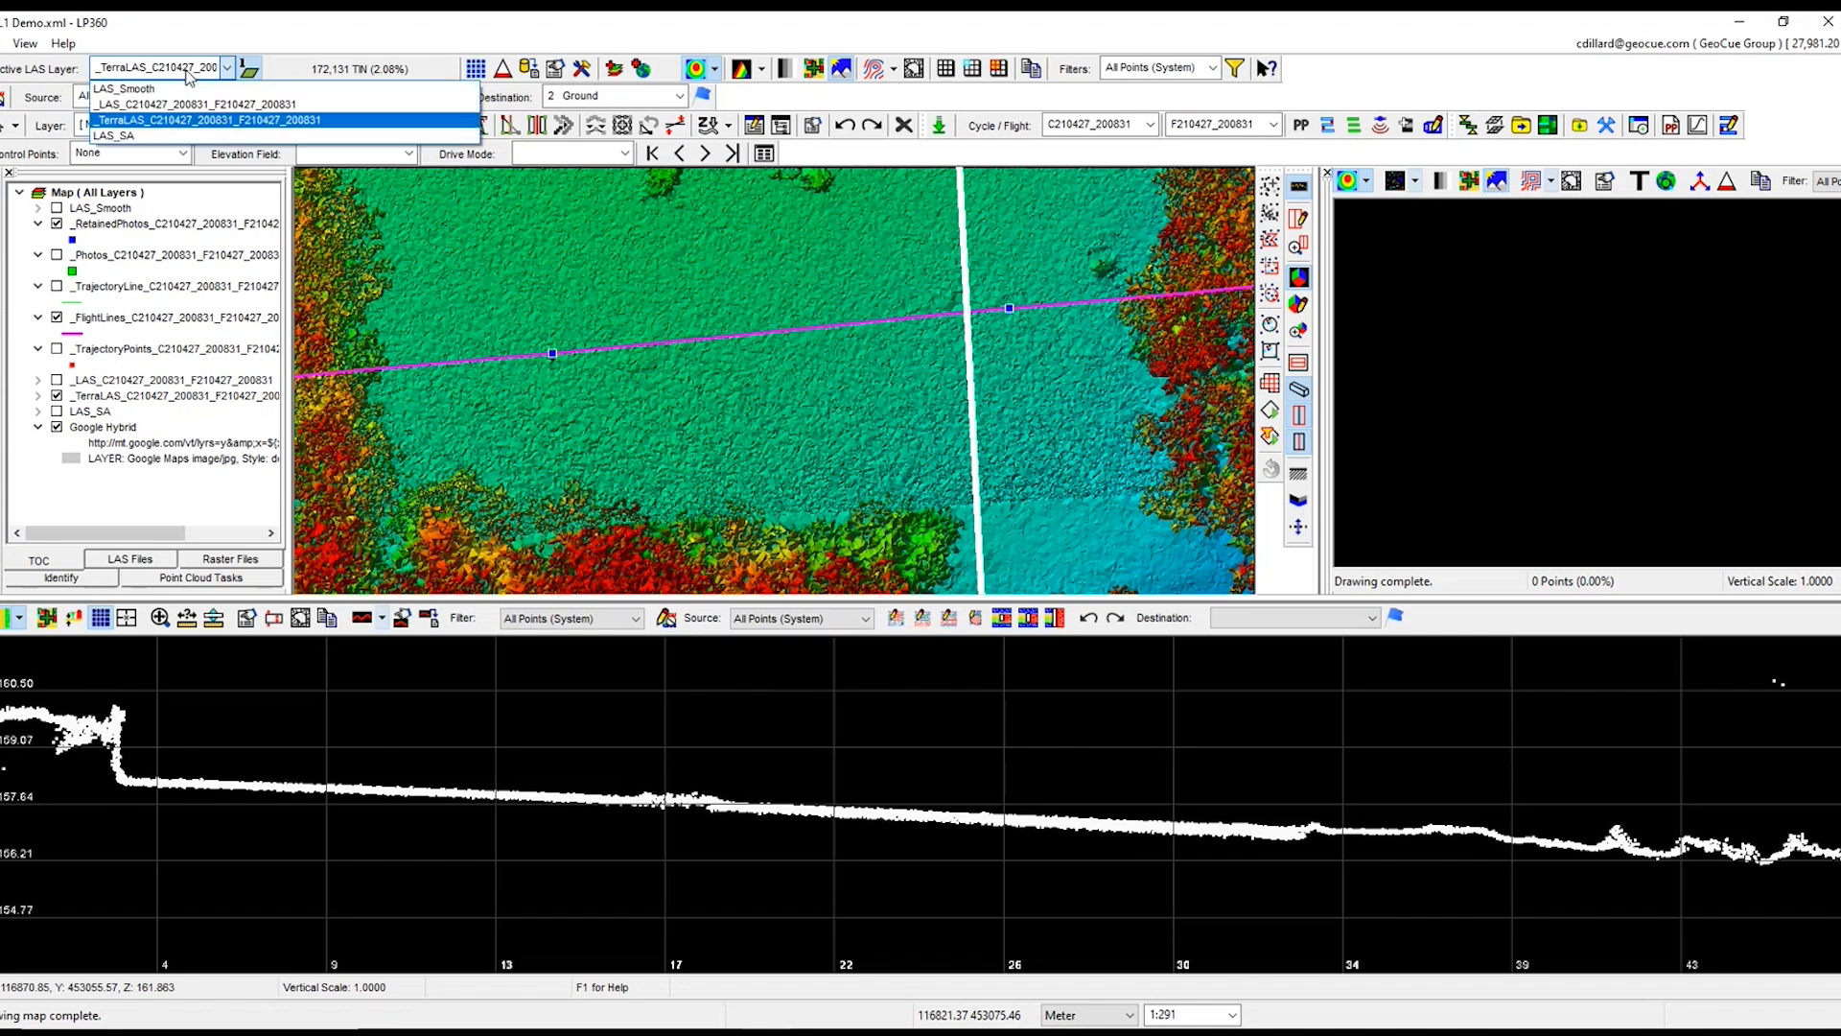
pyautogui.click(142, 89)
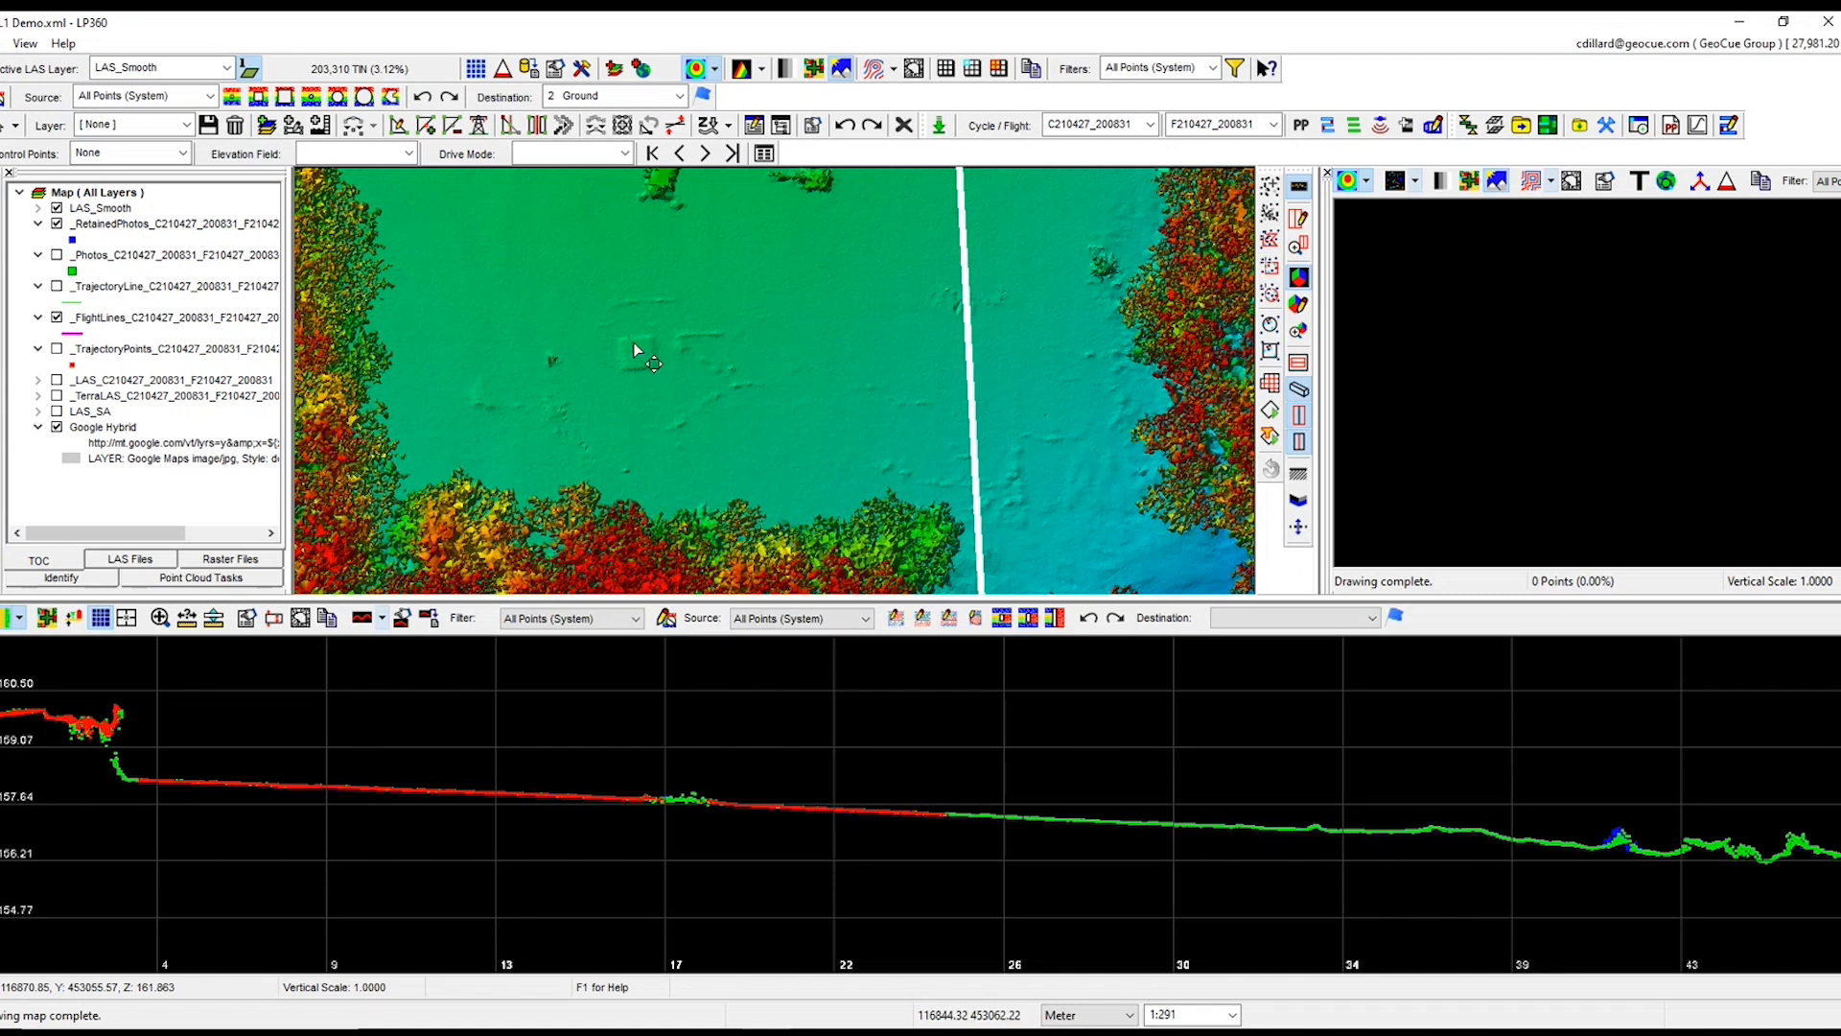
# Step: Identify the raised square pad on the LAS_Smooth surface and examine its photos in Image Explorer
pyautogui.scroll(2, 636, 355)
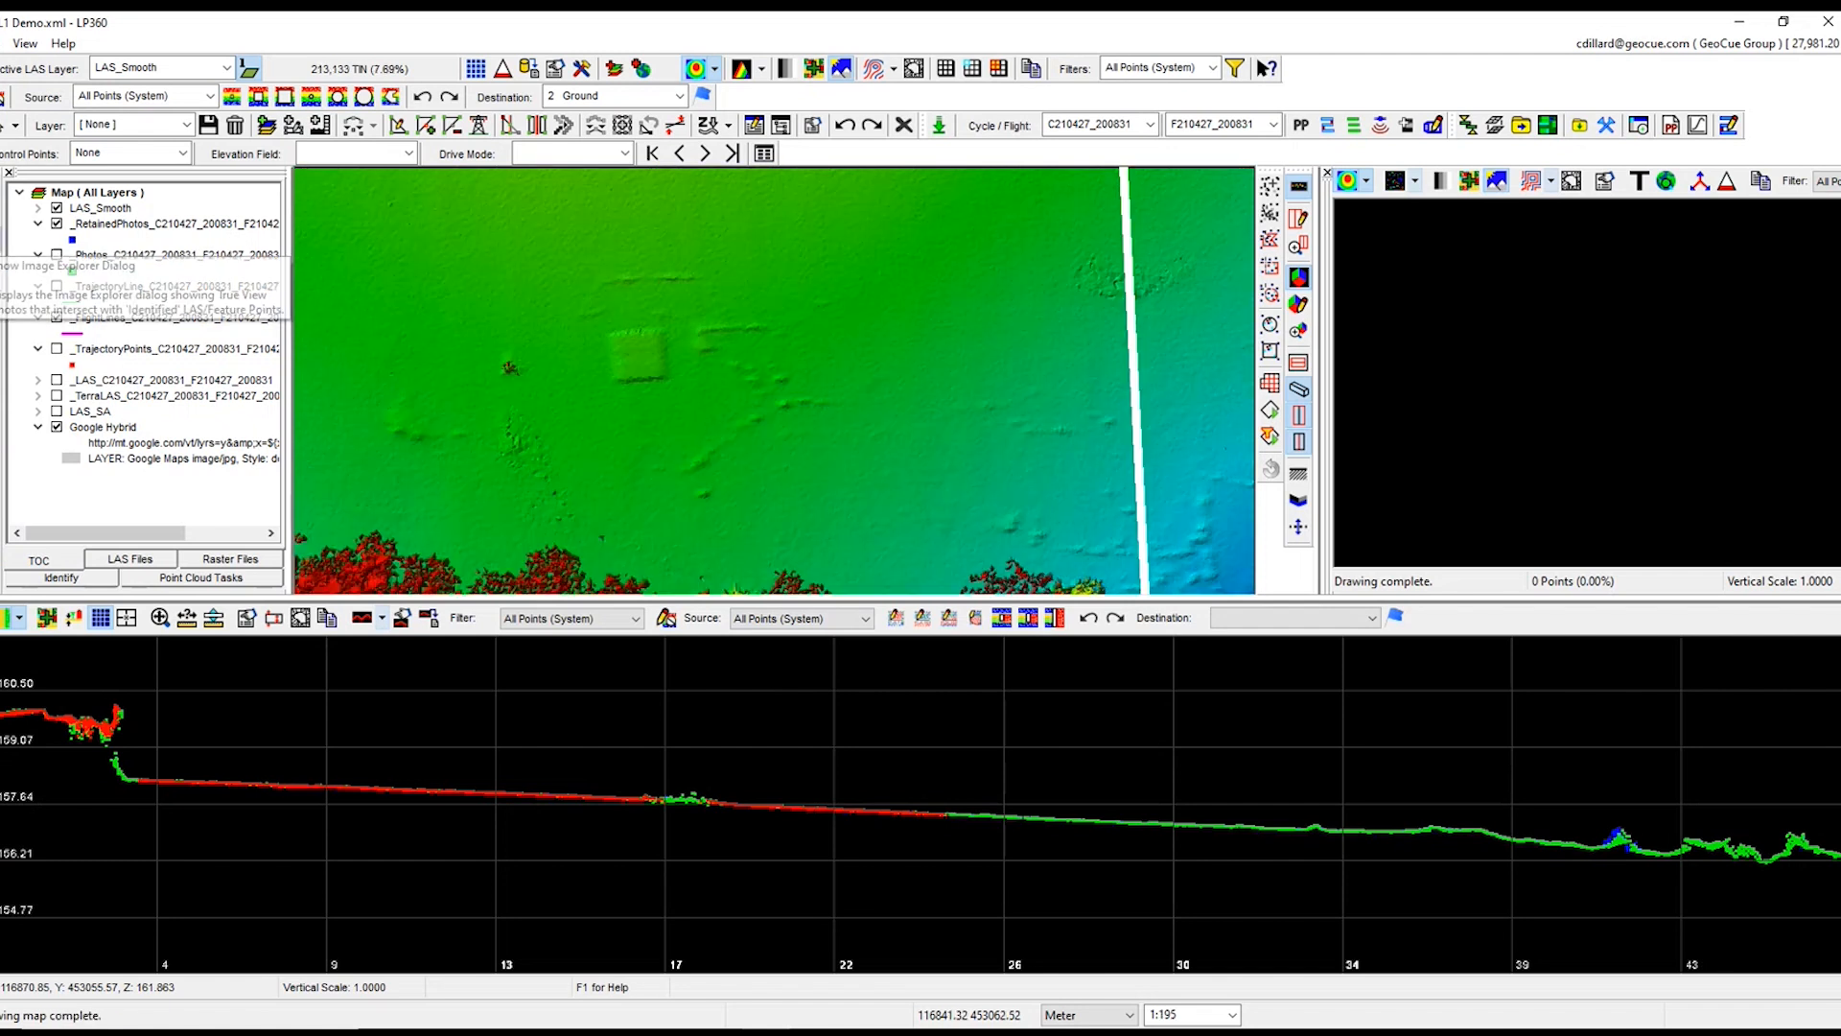
pyautogui.click(485, 347)
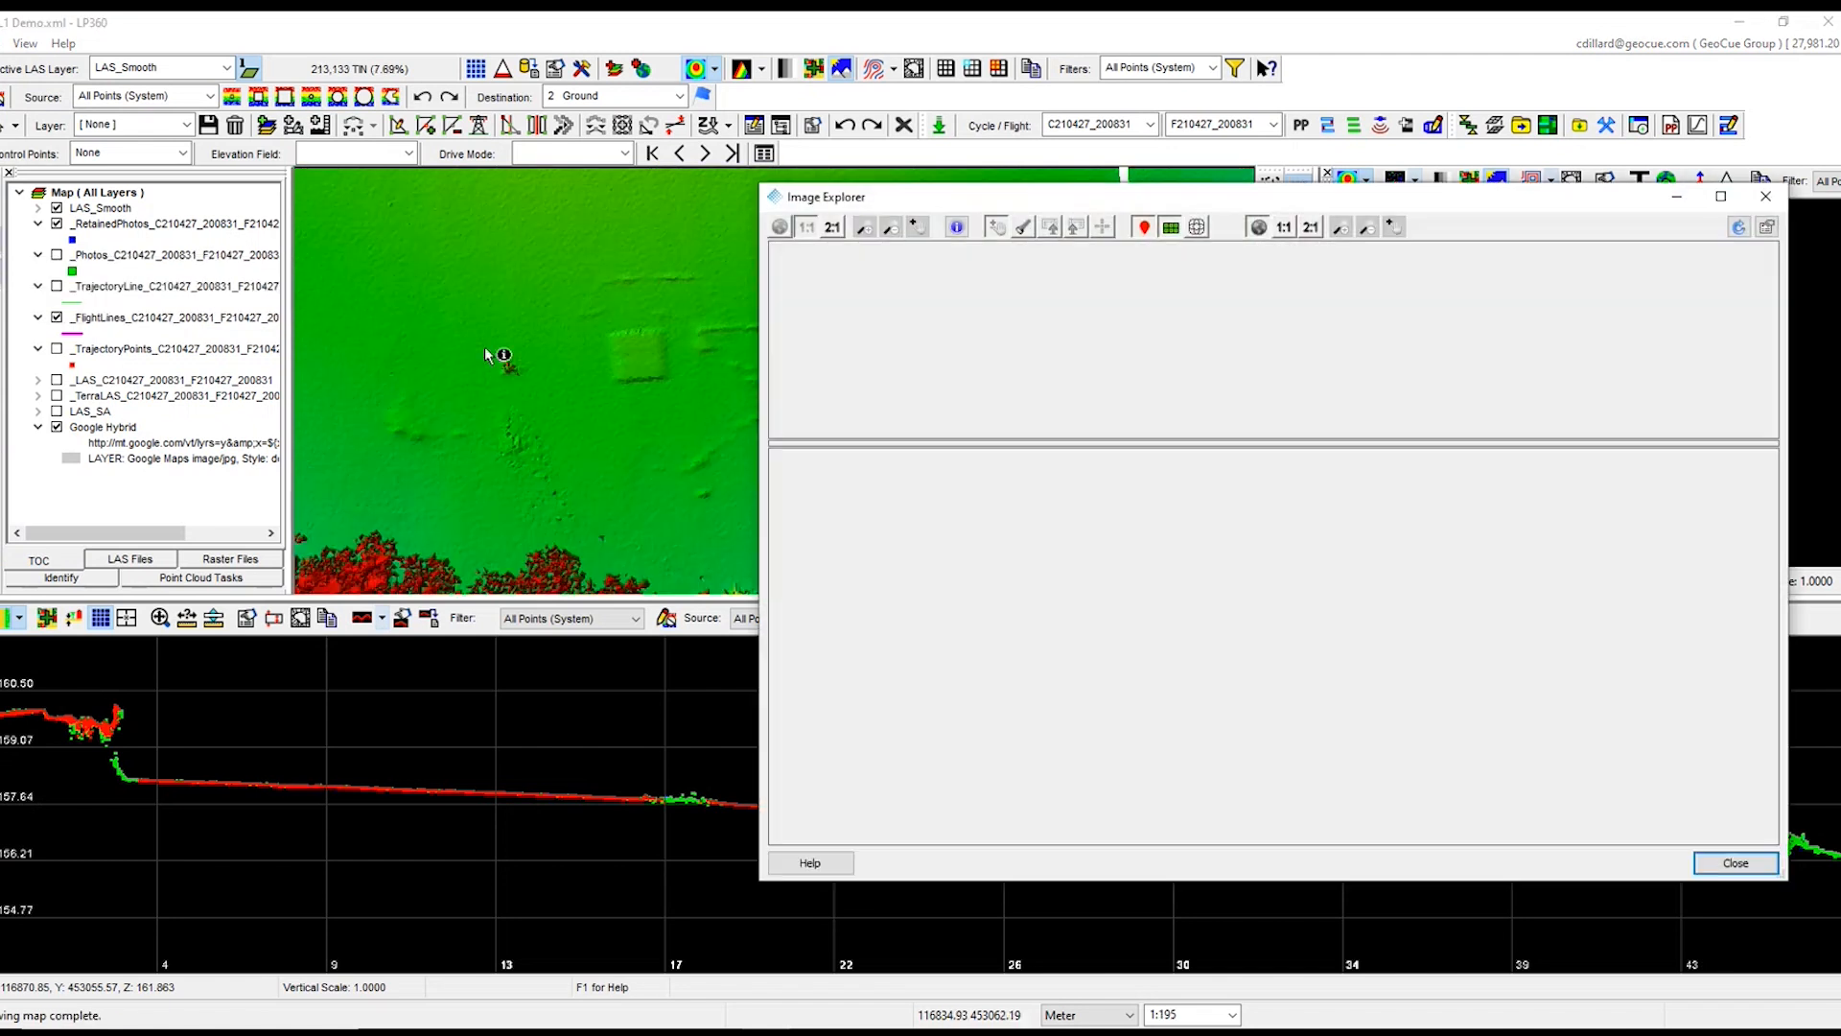
pyautogui.click(622, 368)
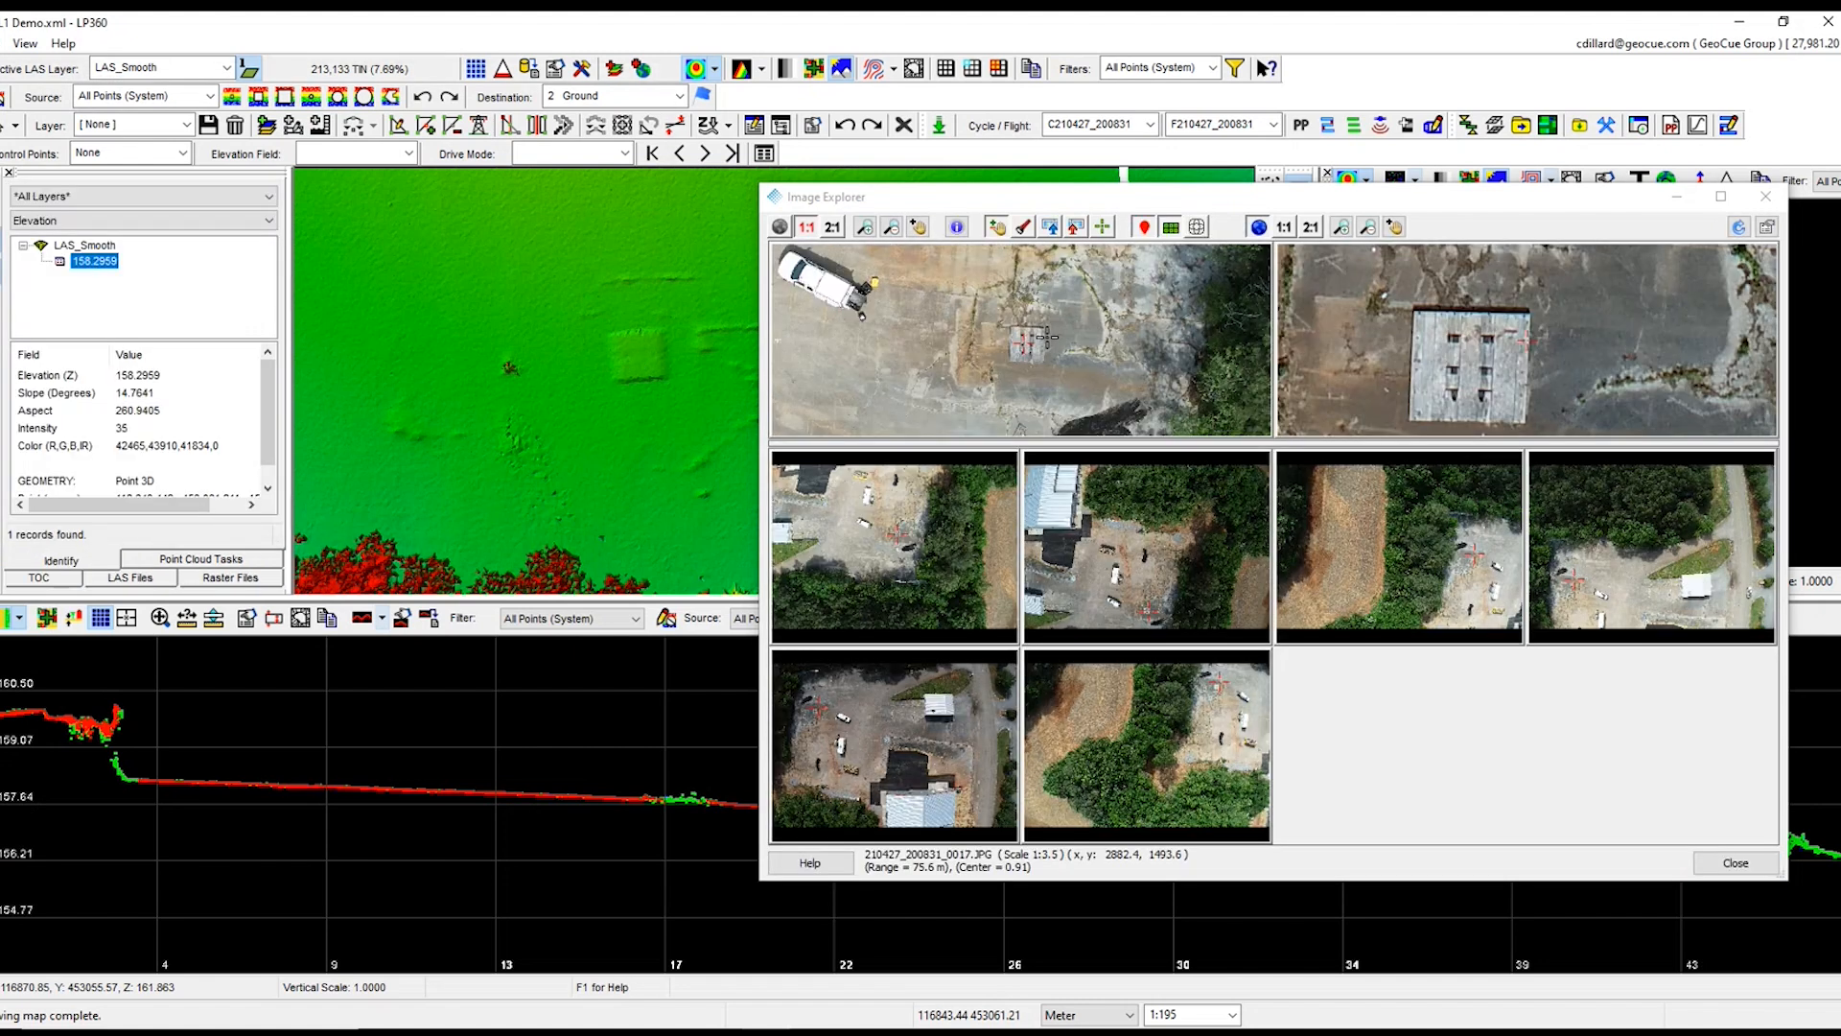
pyautogui.scroll(-4, 1040, 345)
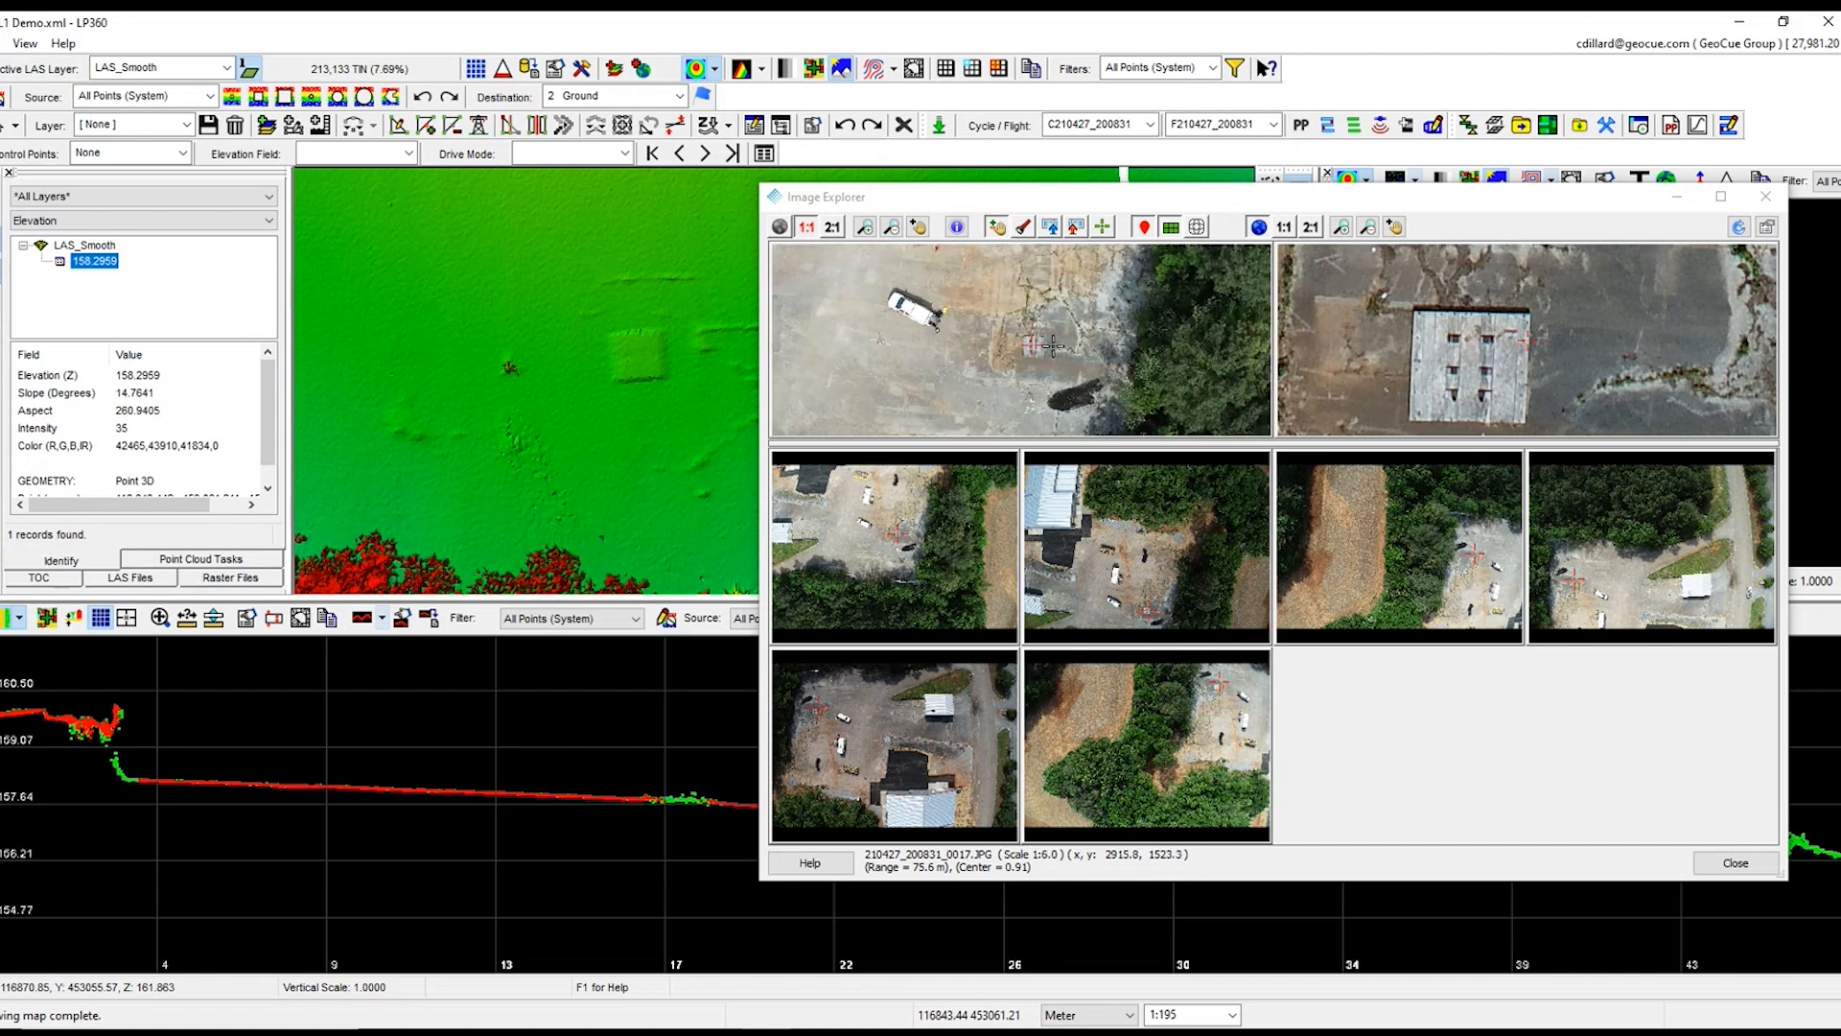
pyautogui.scroll(2, 1019, 356)
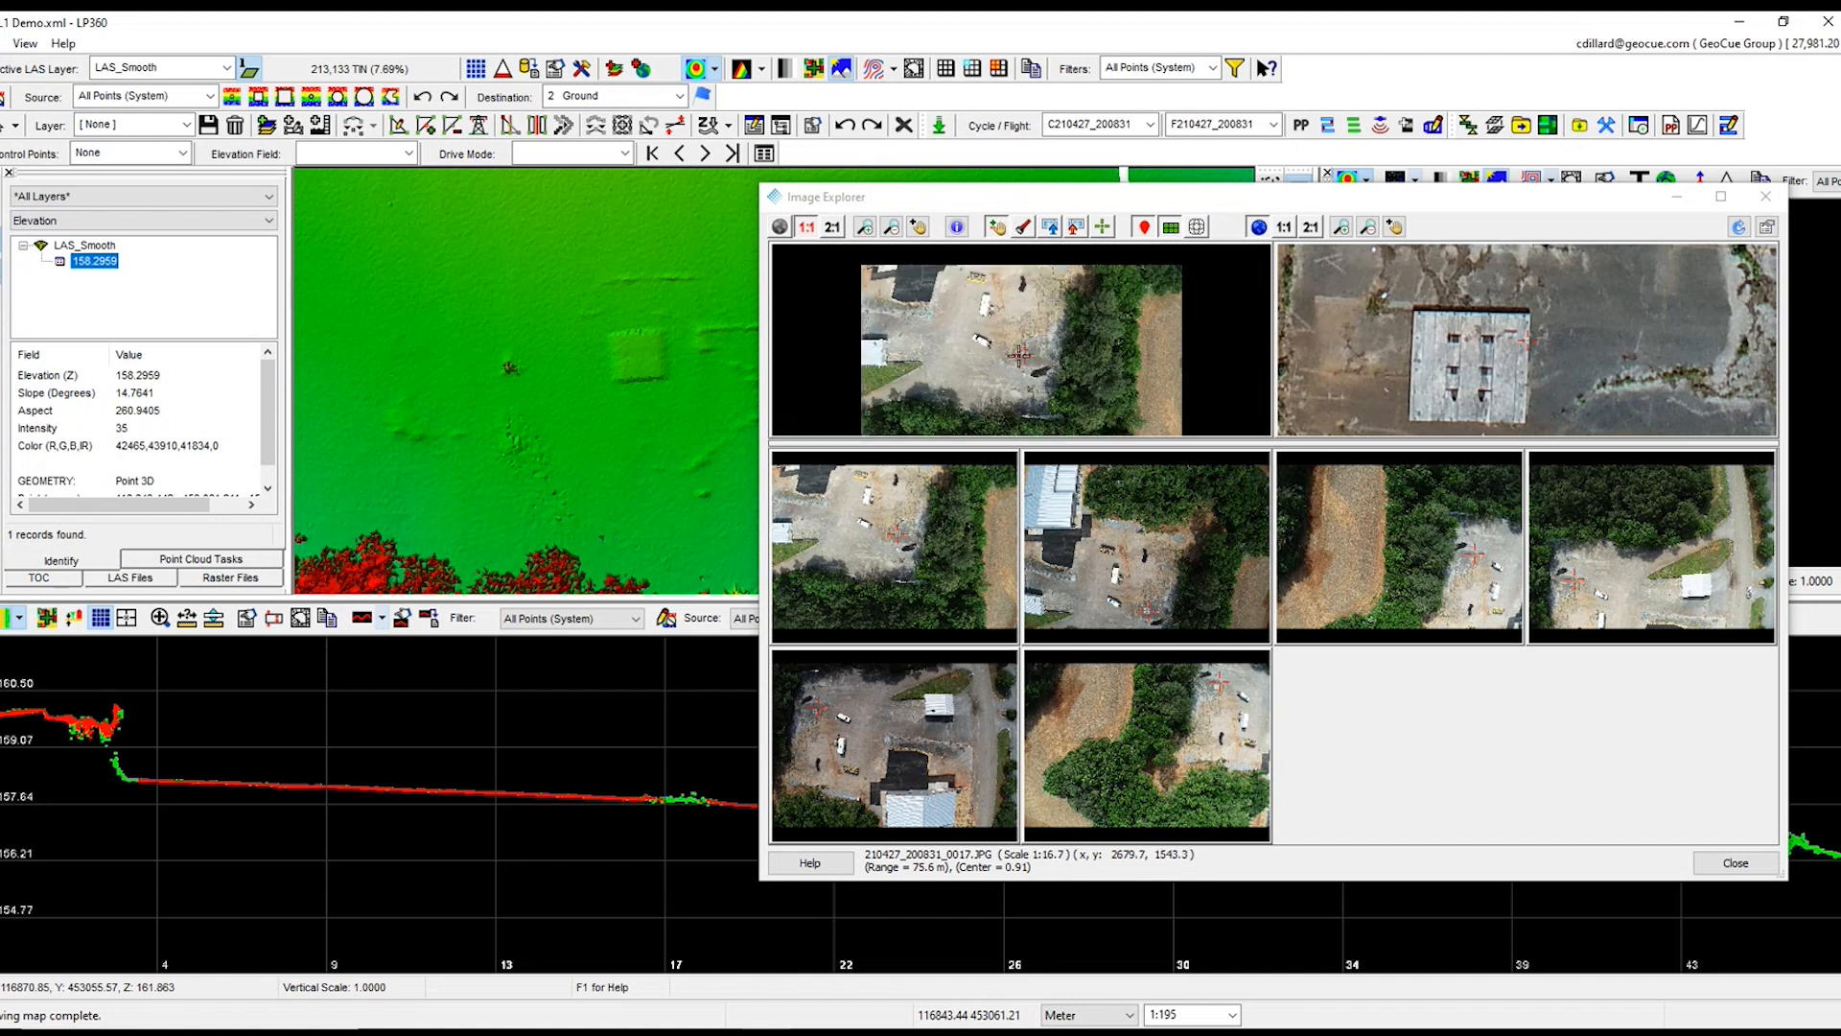
pyautogui.scroll(6, 1020, 357)
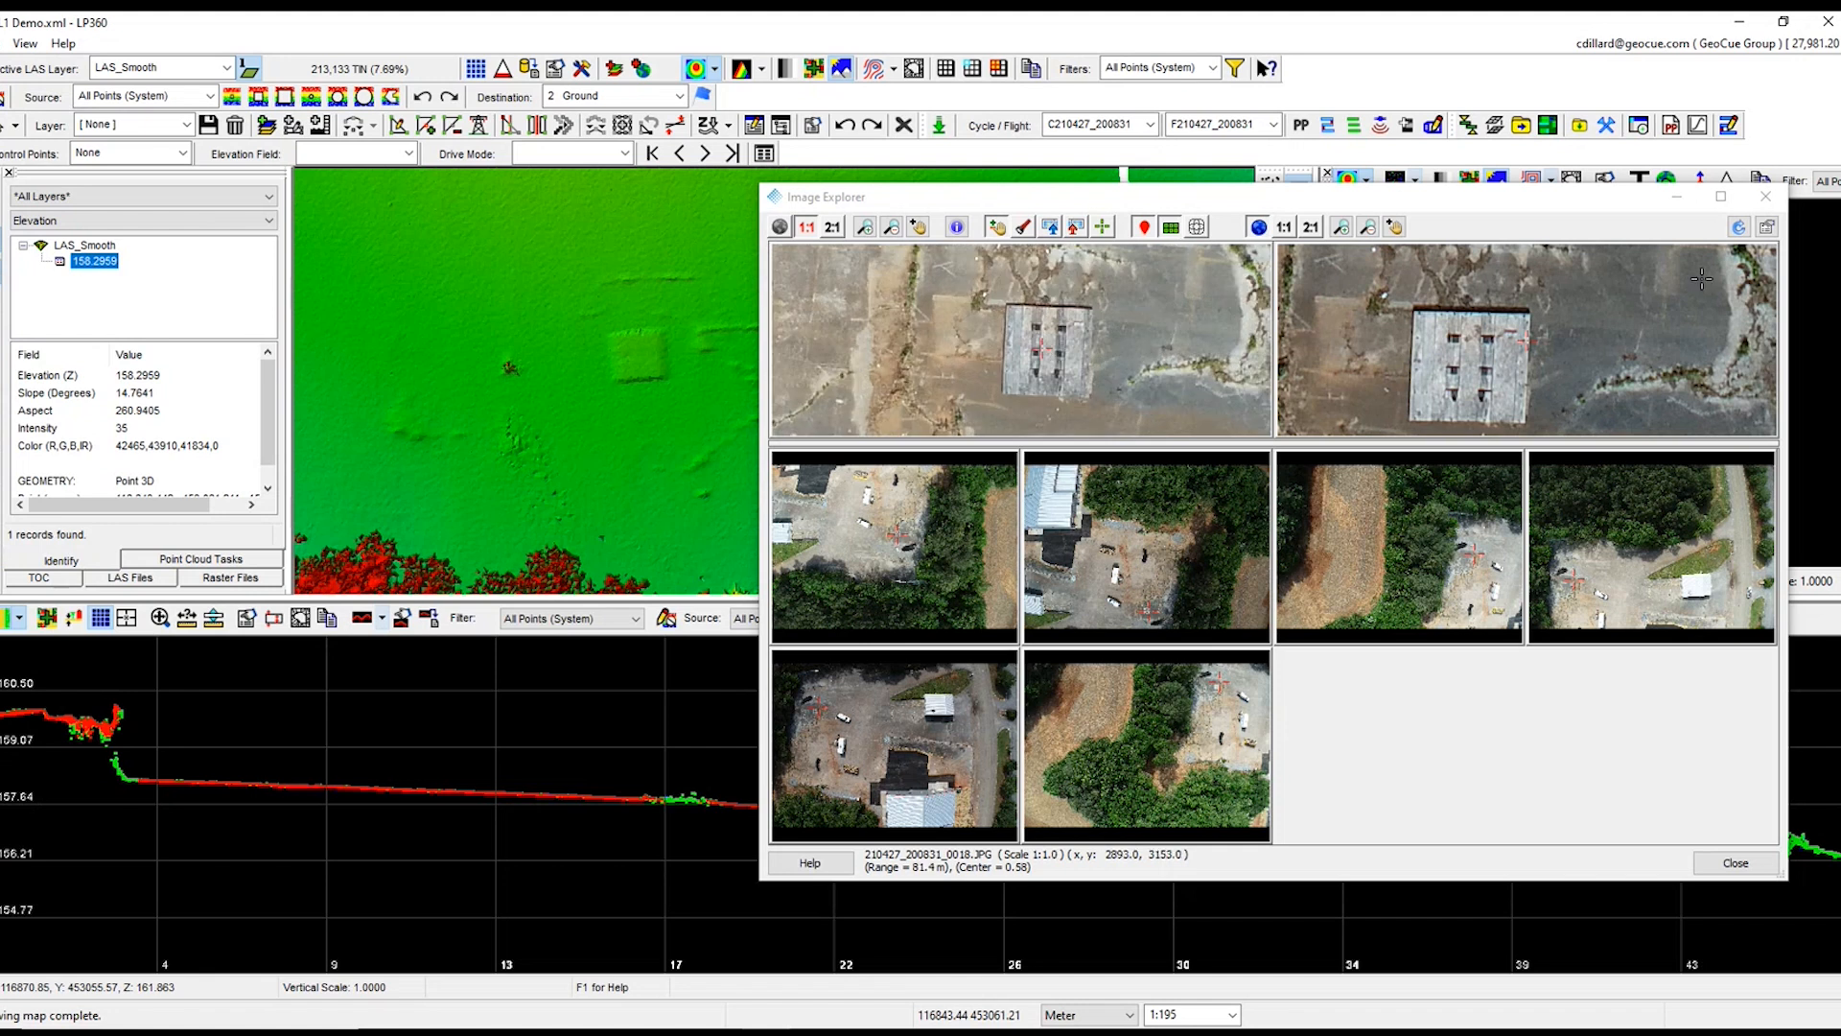
pyautogui.click(1765, 199)
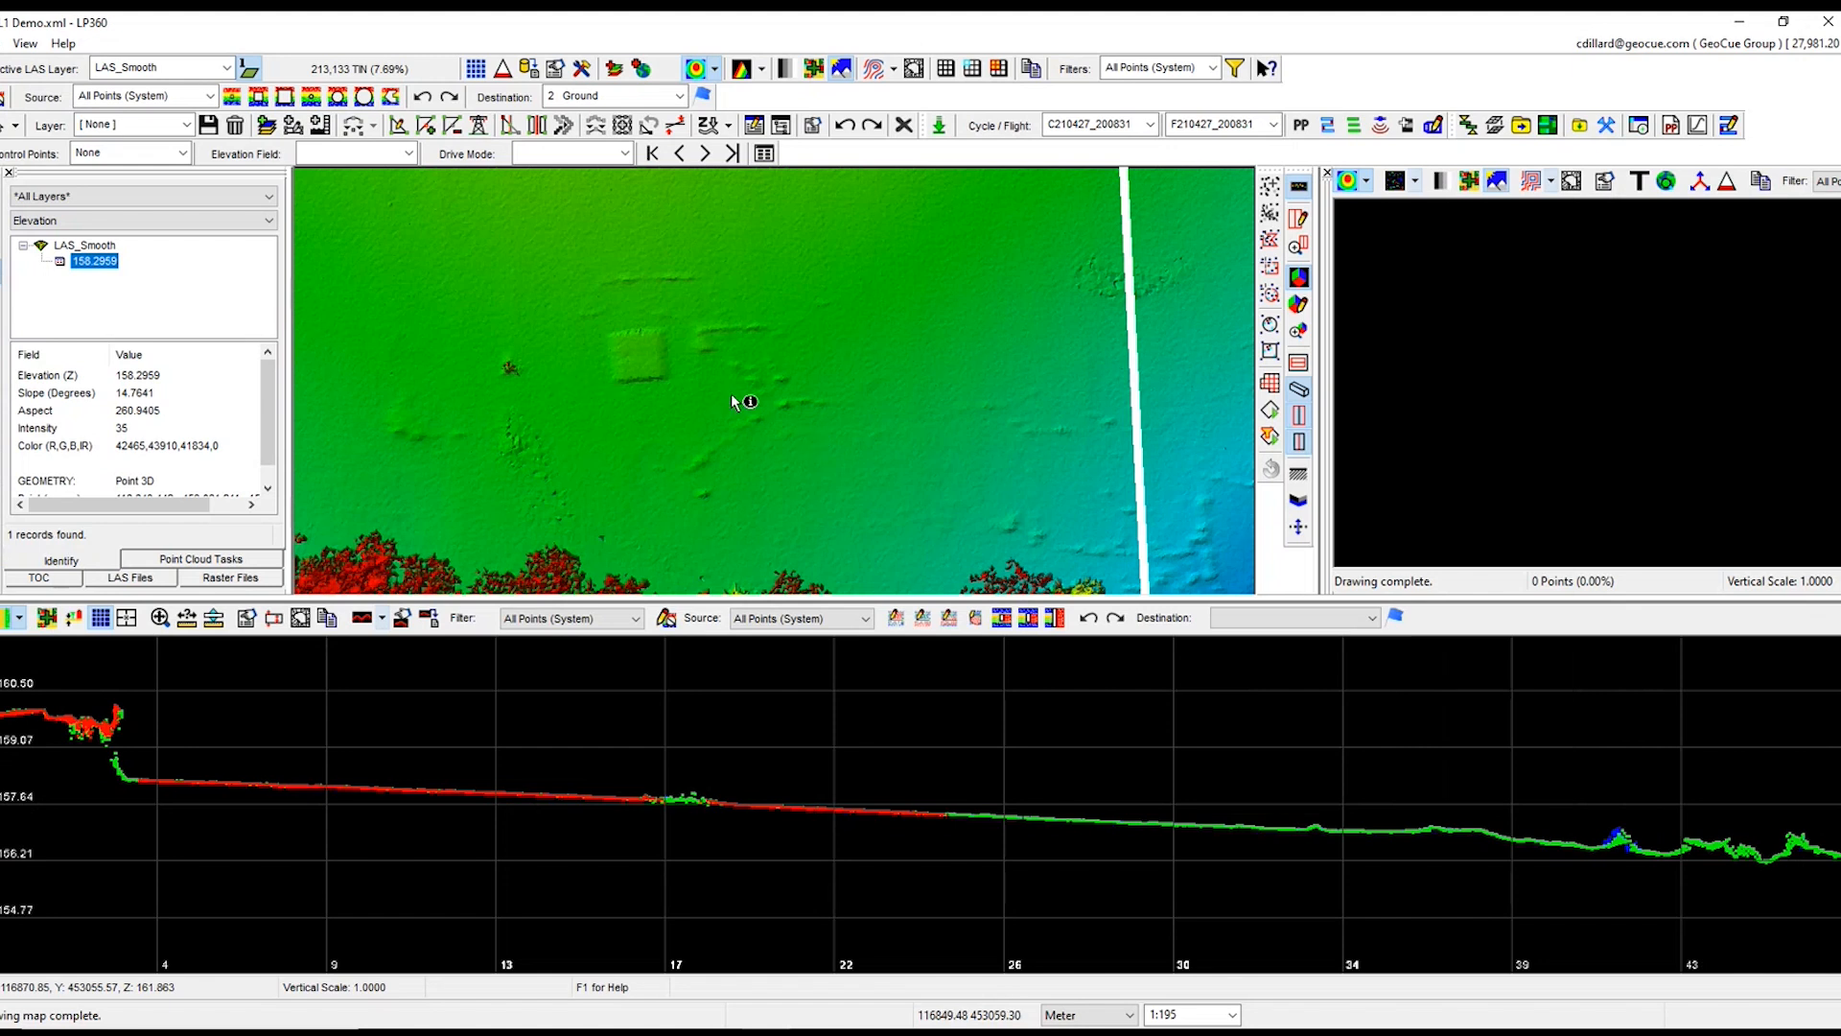
# Step: Return to the layer list and draw a wide profile box lengthwise over the vehicle nearest the eastern trees
pyautogui.scroll(-1, 739, 397)
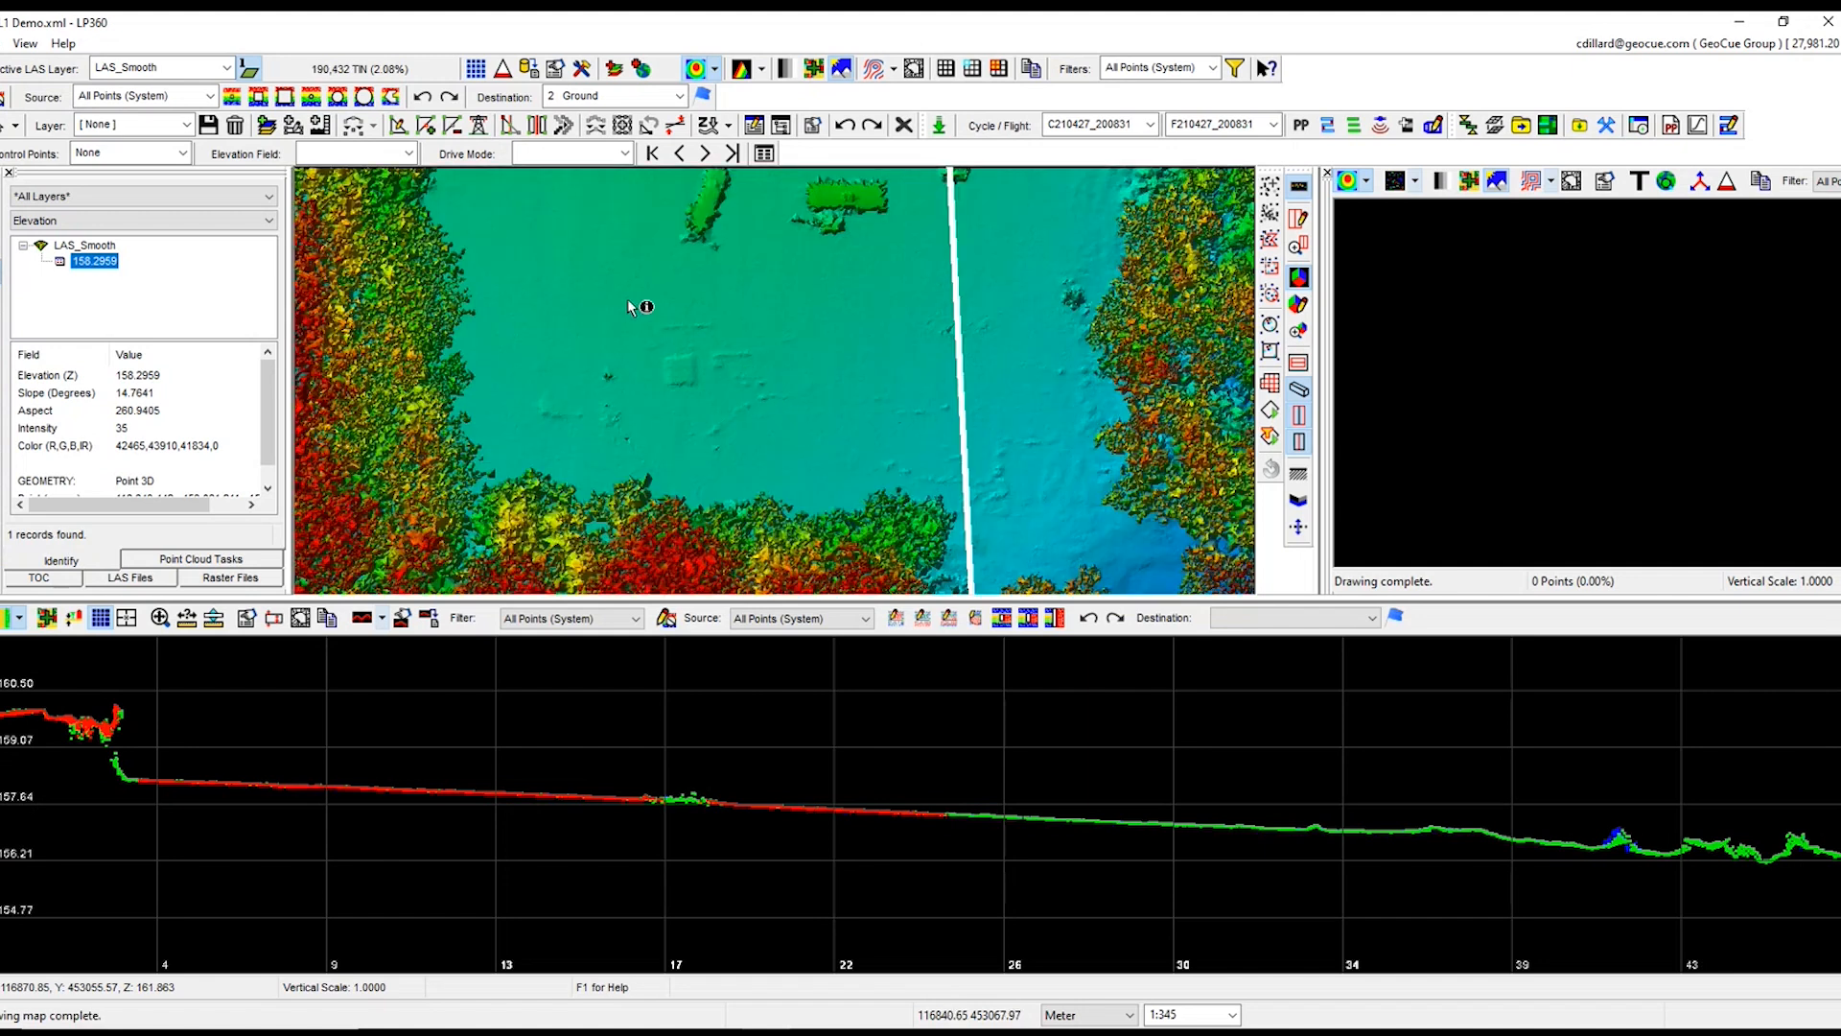
pyautogui.scroll(-1, 710, 433)
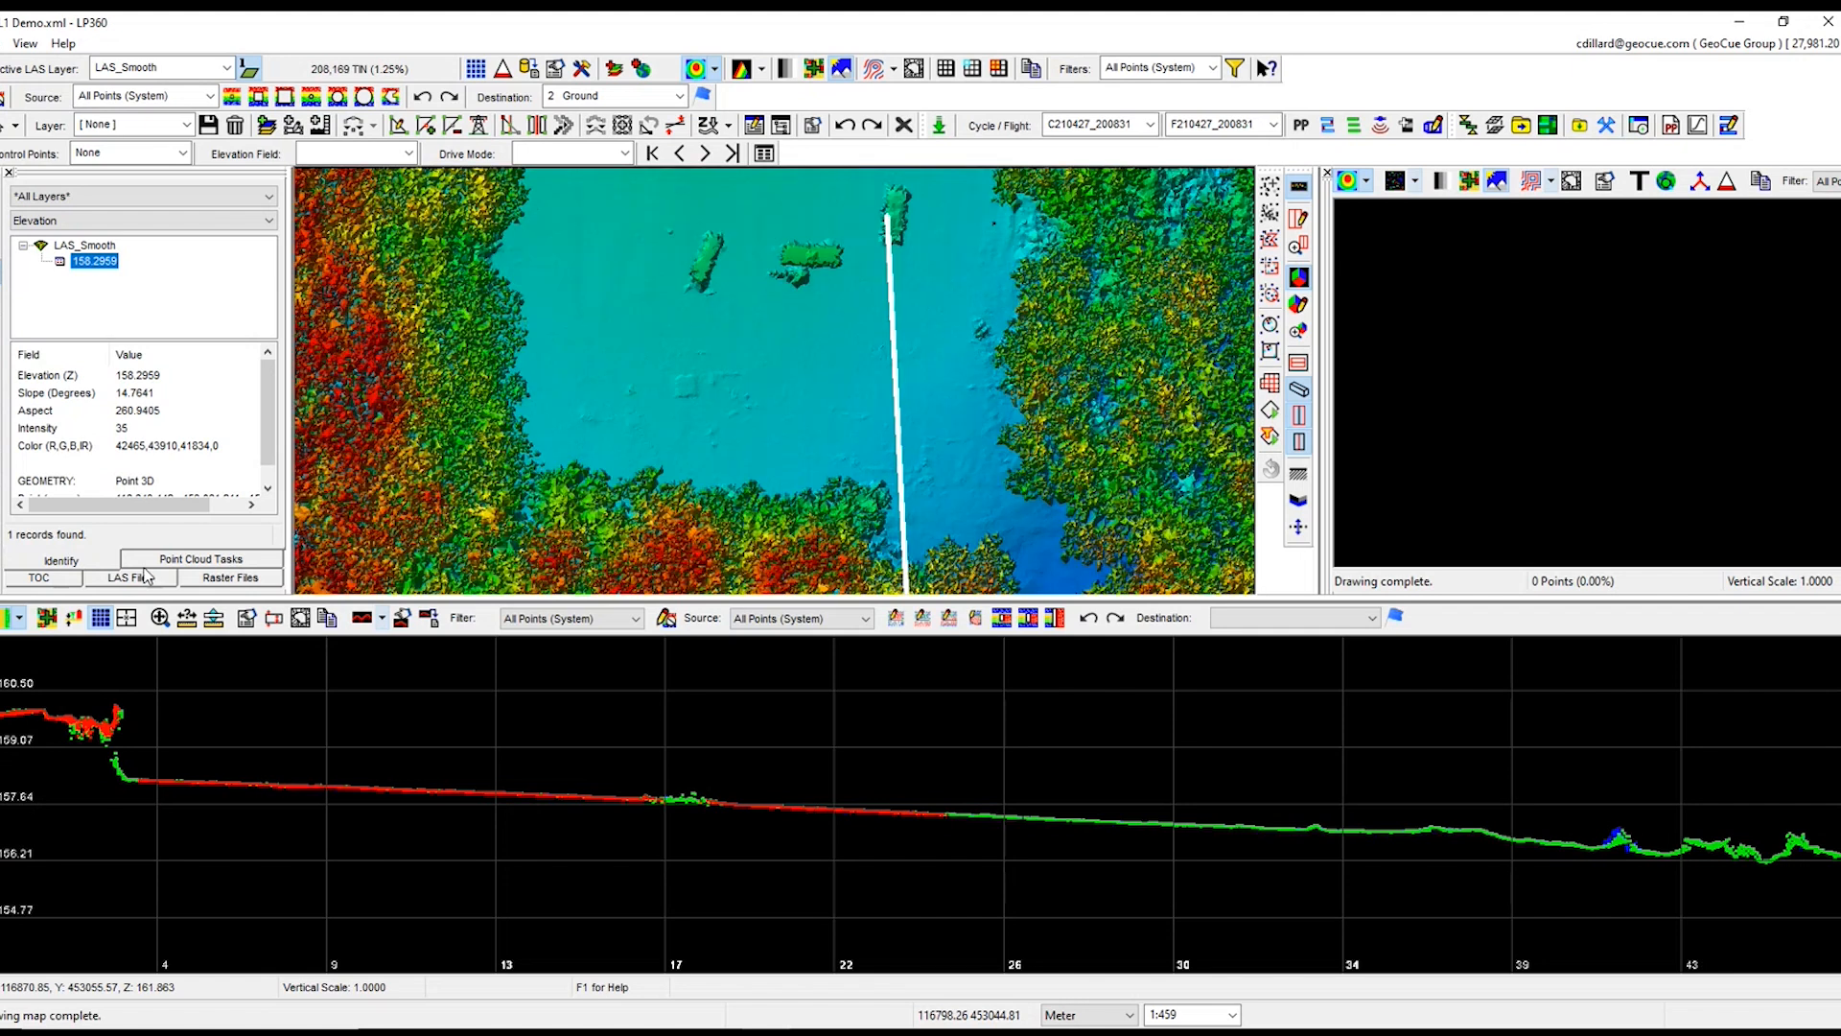
pyautogui.click(72, 578)
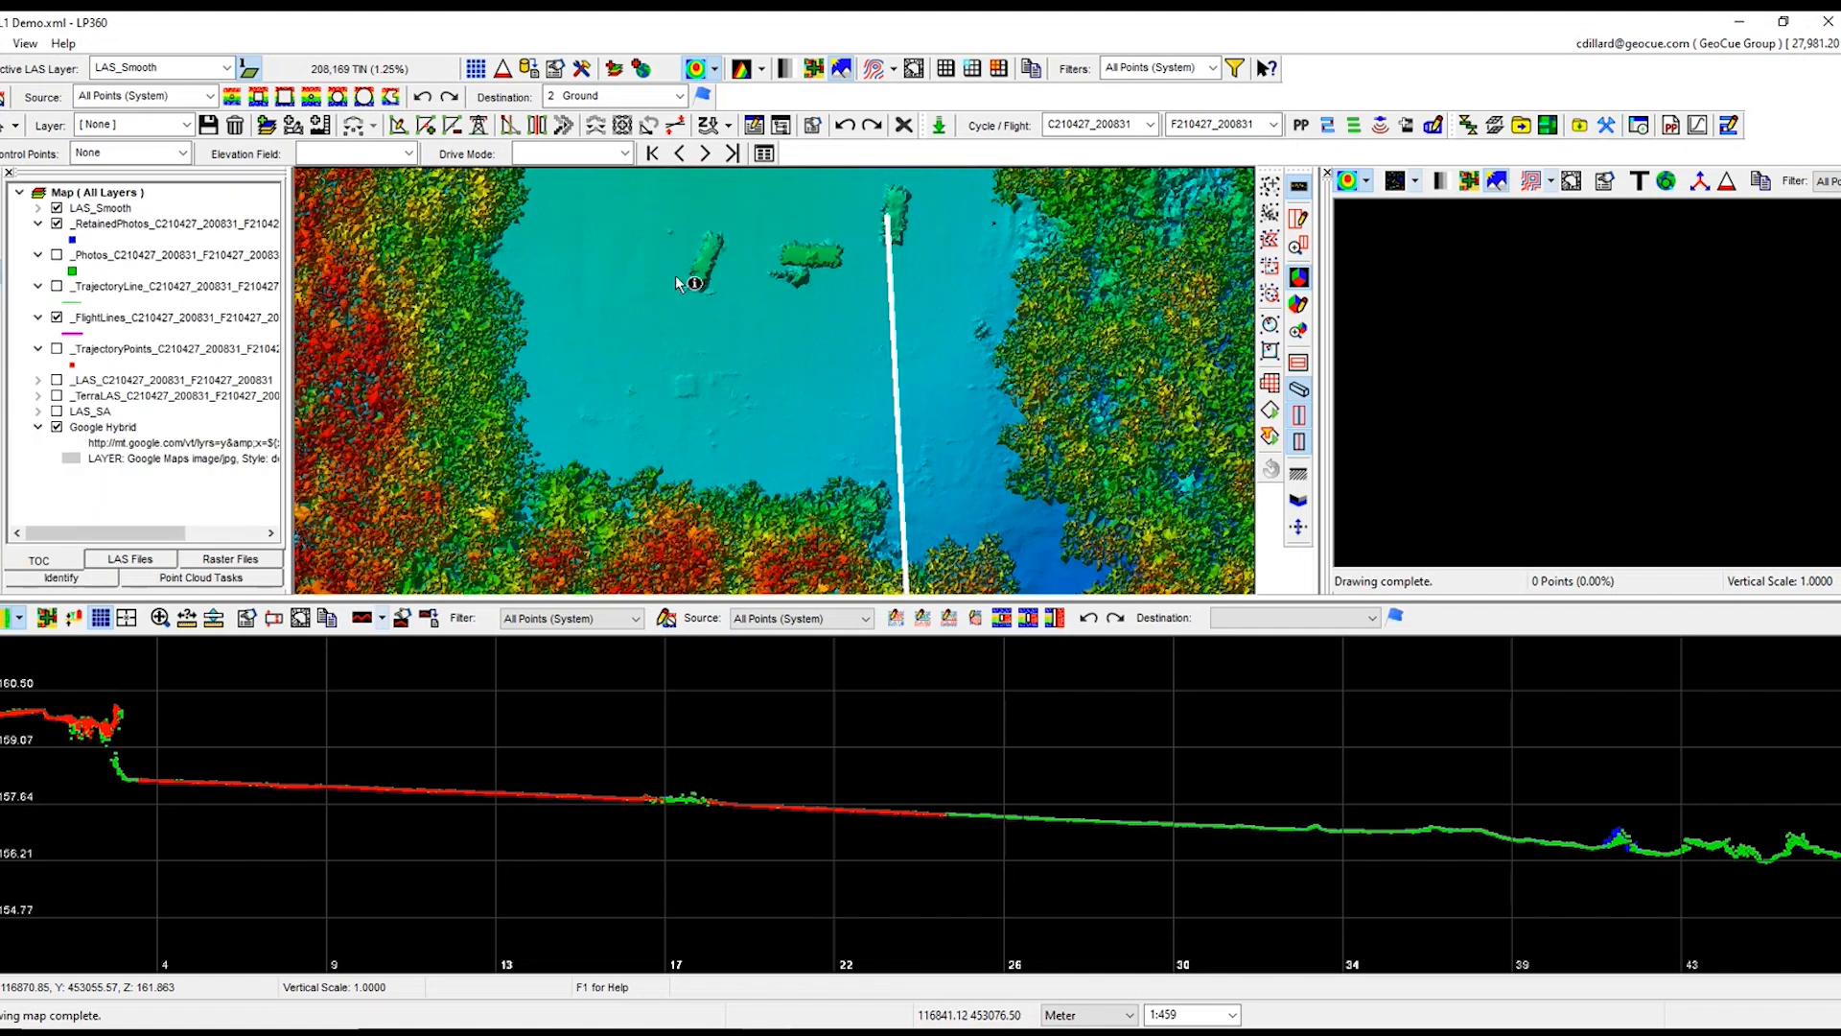
pyautogui.moveTo(677, 259); pyautogui.dragTo(617, 360, button='middle')
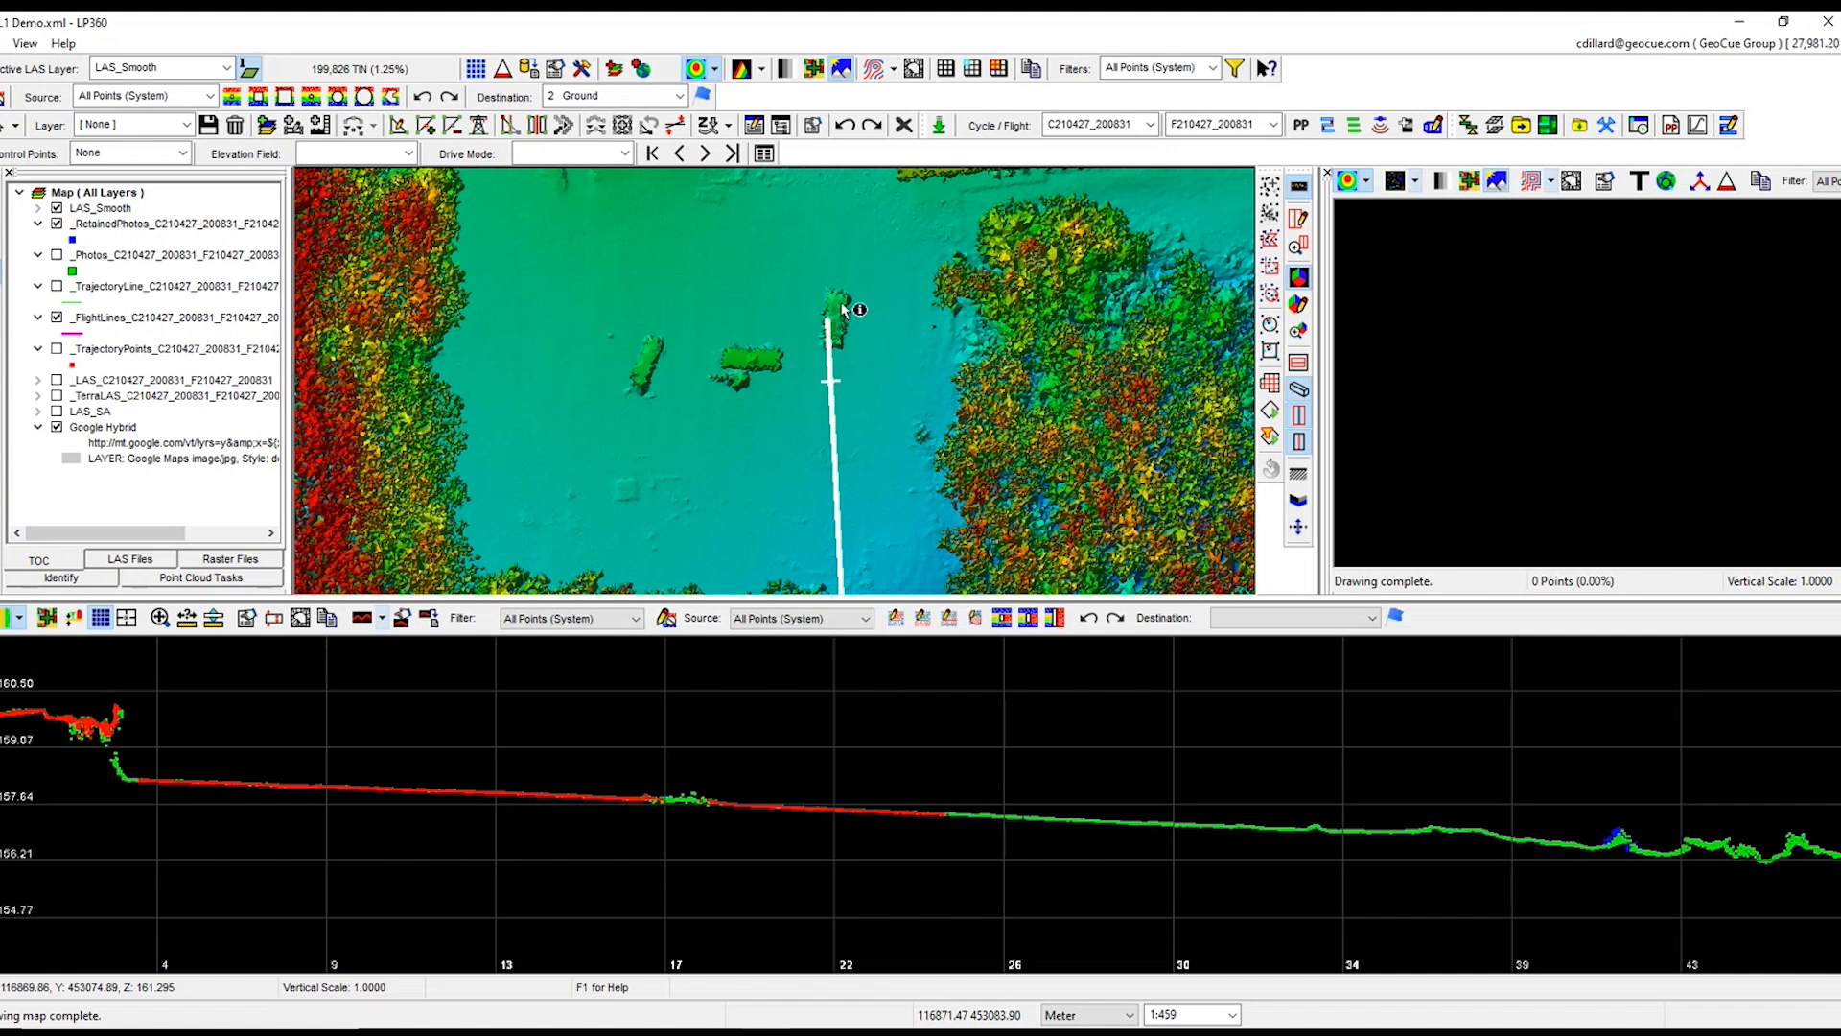
pyautogui.scroll(3, 844, 299)
pyautogui.scroll(1, 843, 290)
pyautogui.scroll(2, 843, 299)
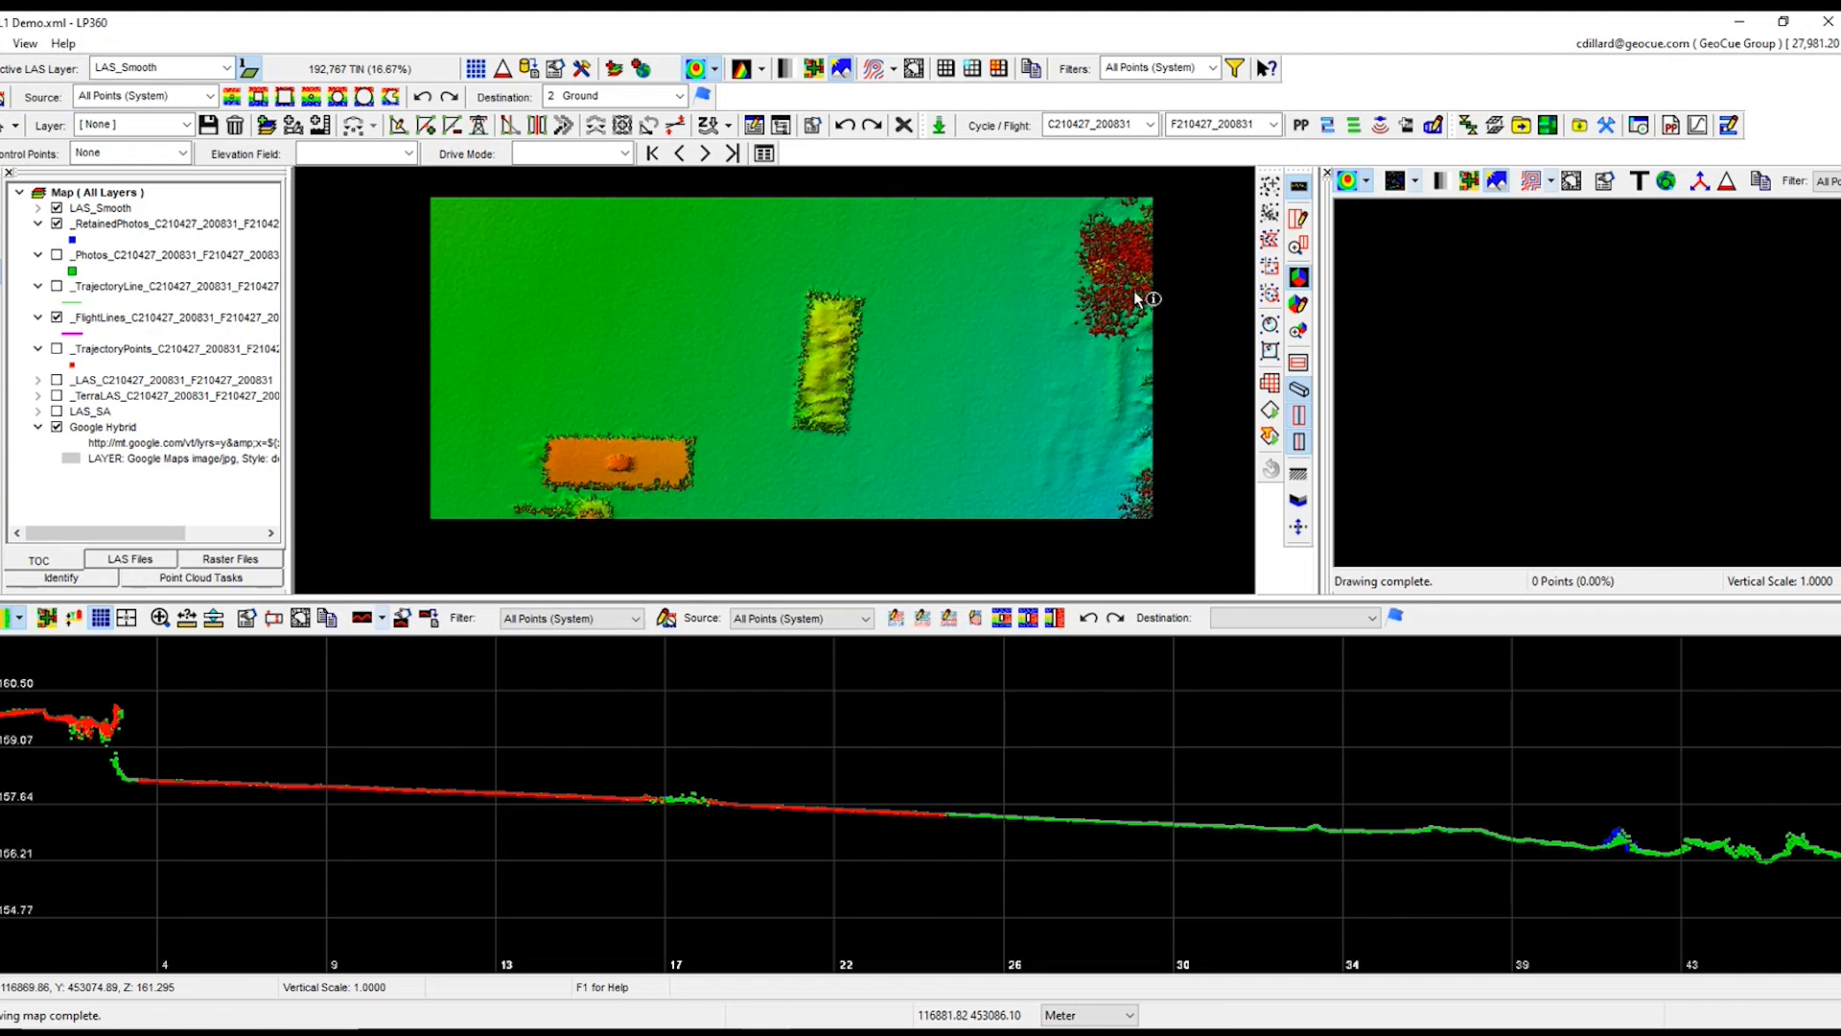
pyautogui.click(843, 195)
pyautogui.click(811, 561)
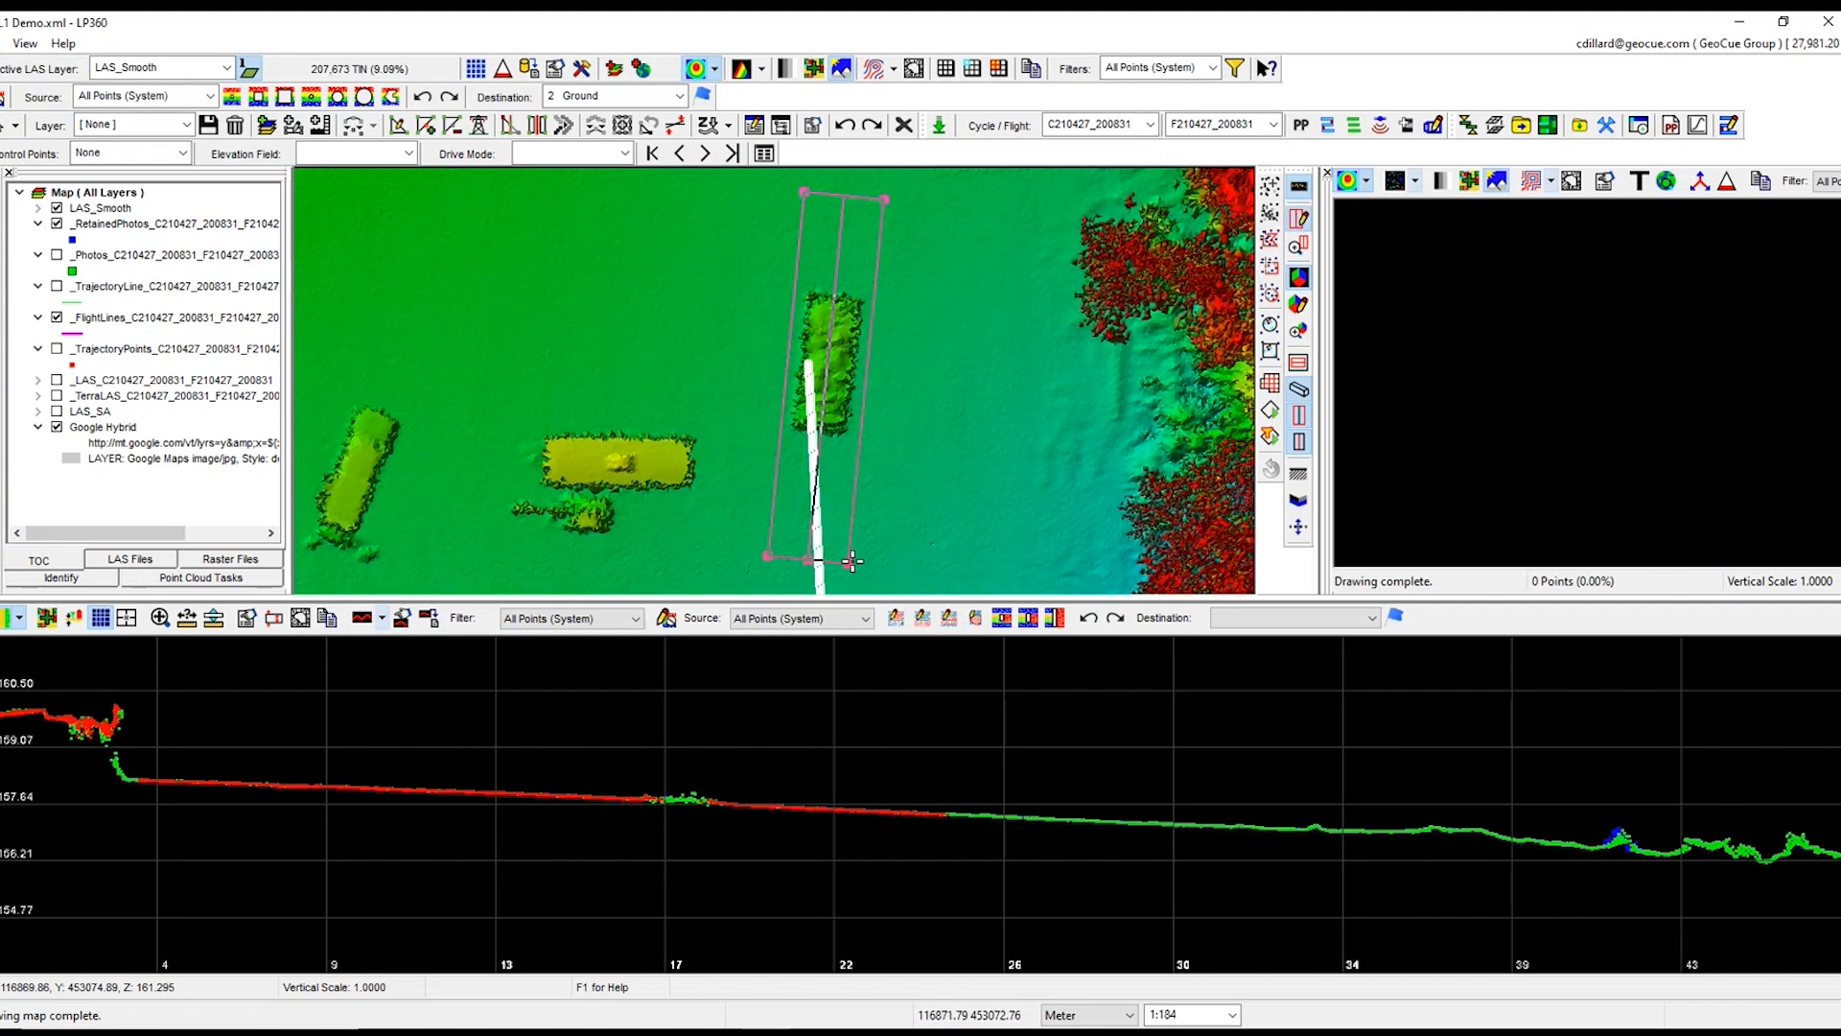
pyautogui.click(863, 562)
pyautogui.moveTo(975, 826); pyautogui.dragTo(771, 794, button='middle')
pyautogui.scroll(-2, 762, 844)
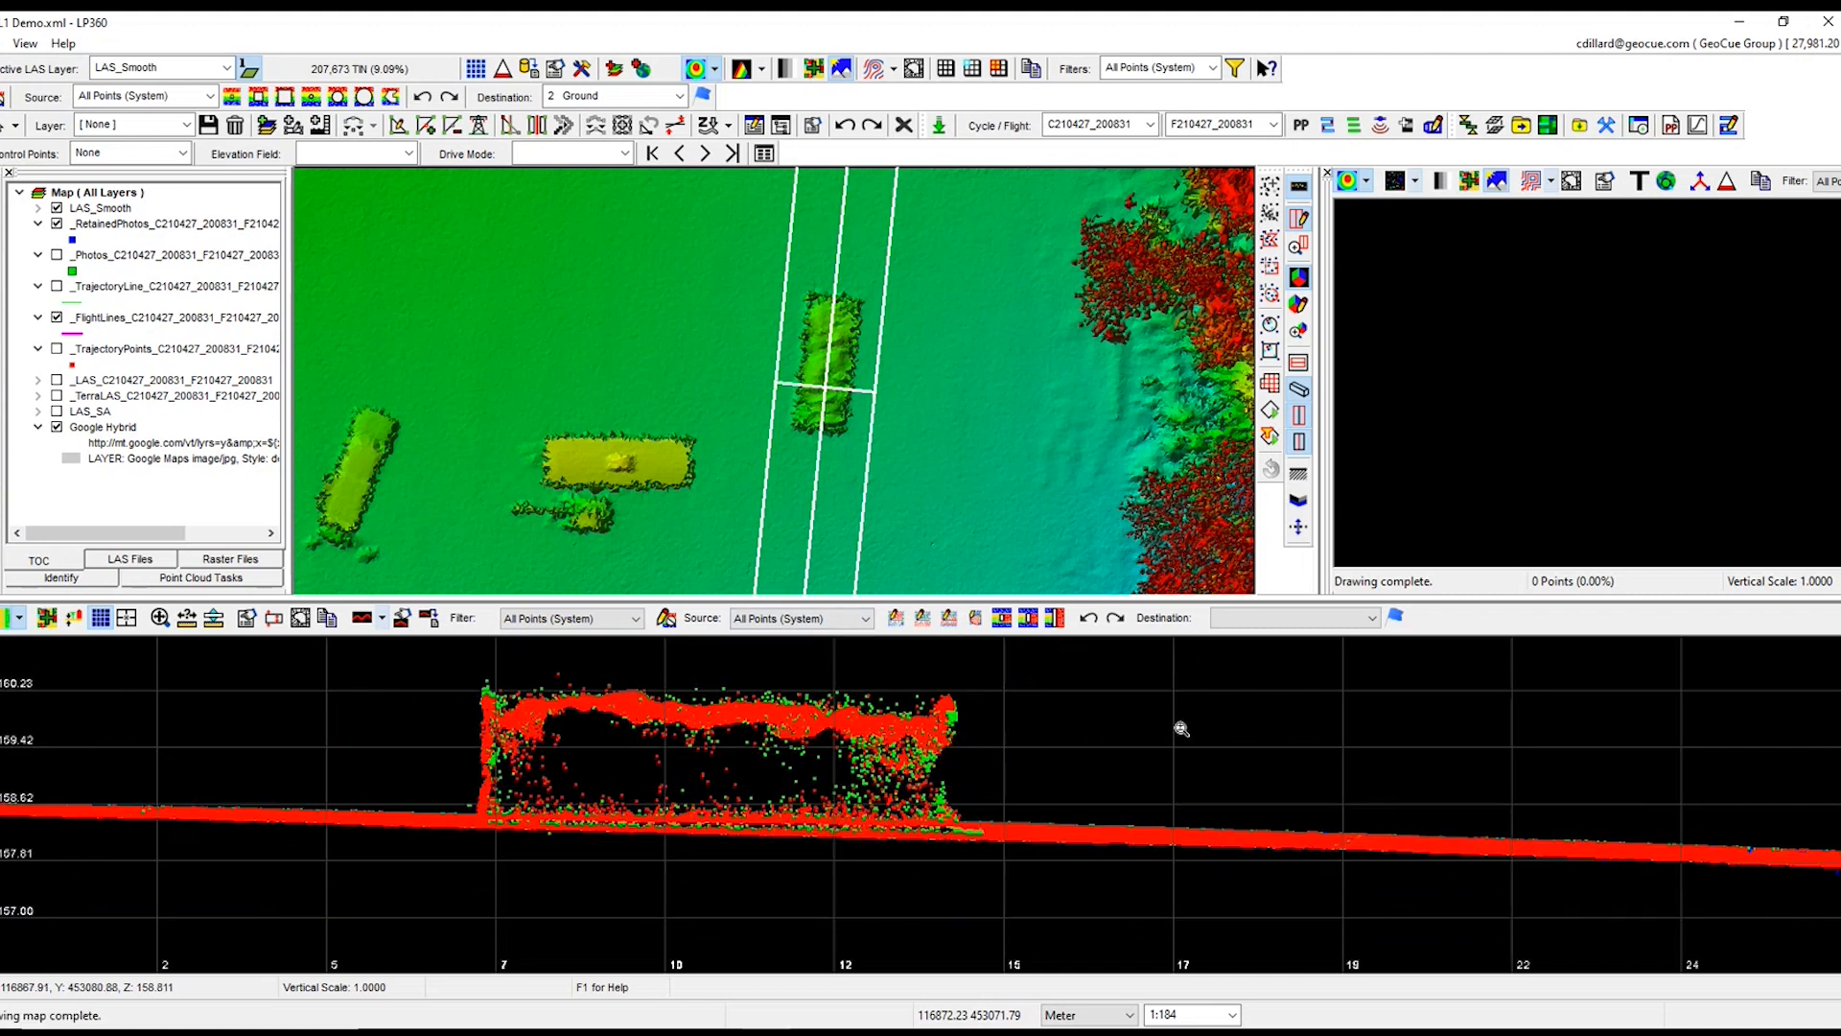
# Step: Classify the vehicle's points in the profile to destination class 22 Temporal Exclusion
pyautogui.click(1290, 617)
pyautogui.click(1294, 911)
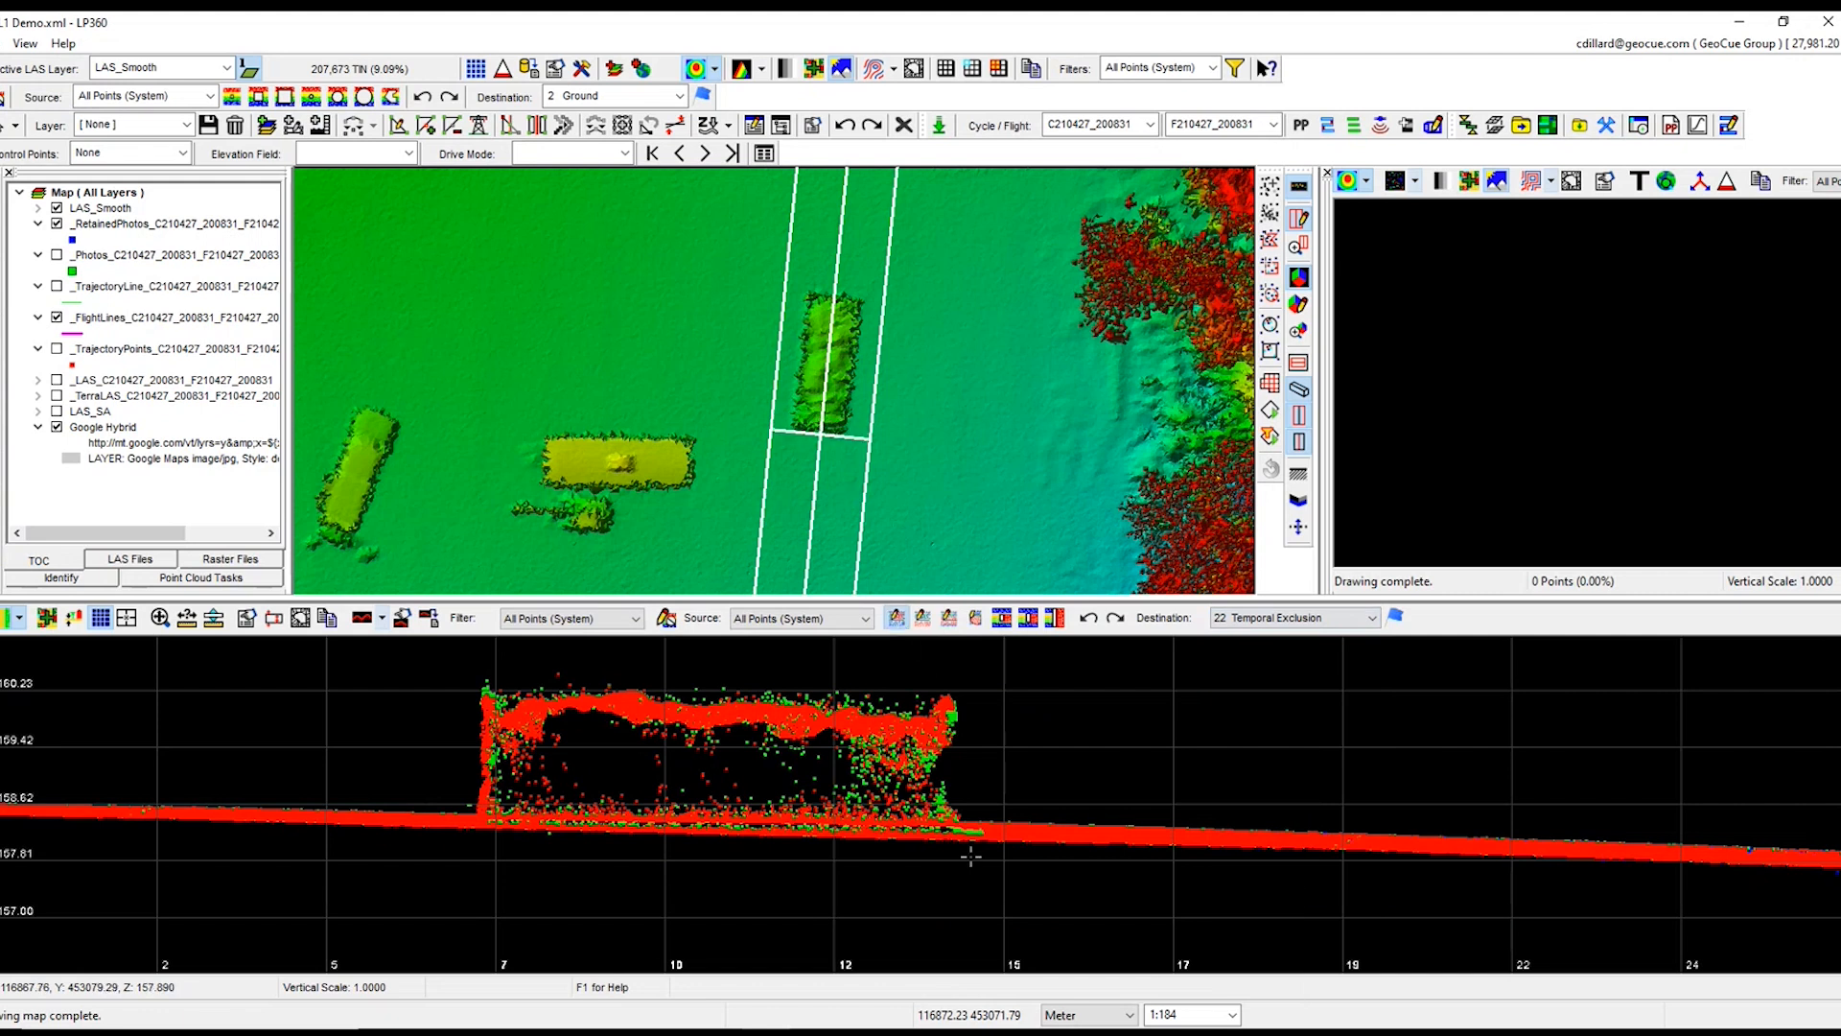
pyautogui.moveTo(955, 857); pyautogui.dragTo(469, 849)
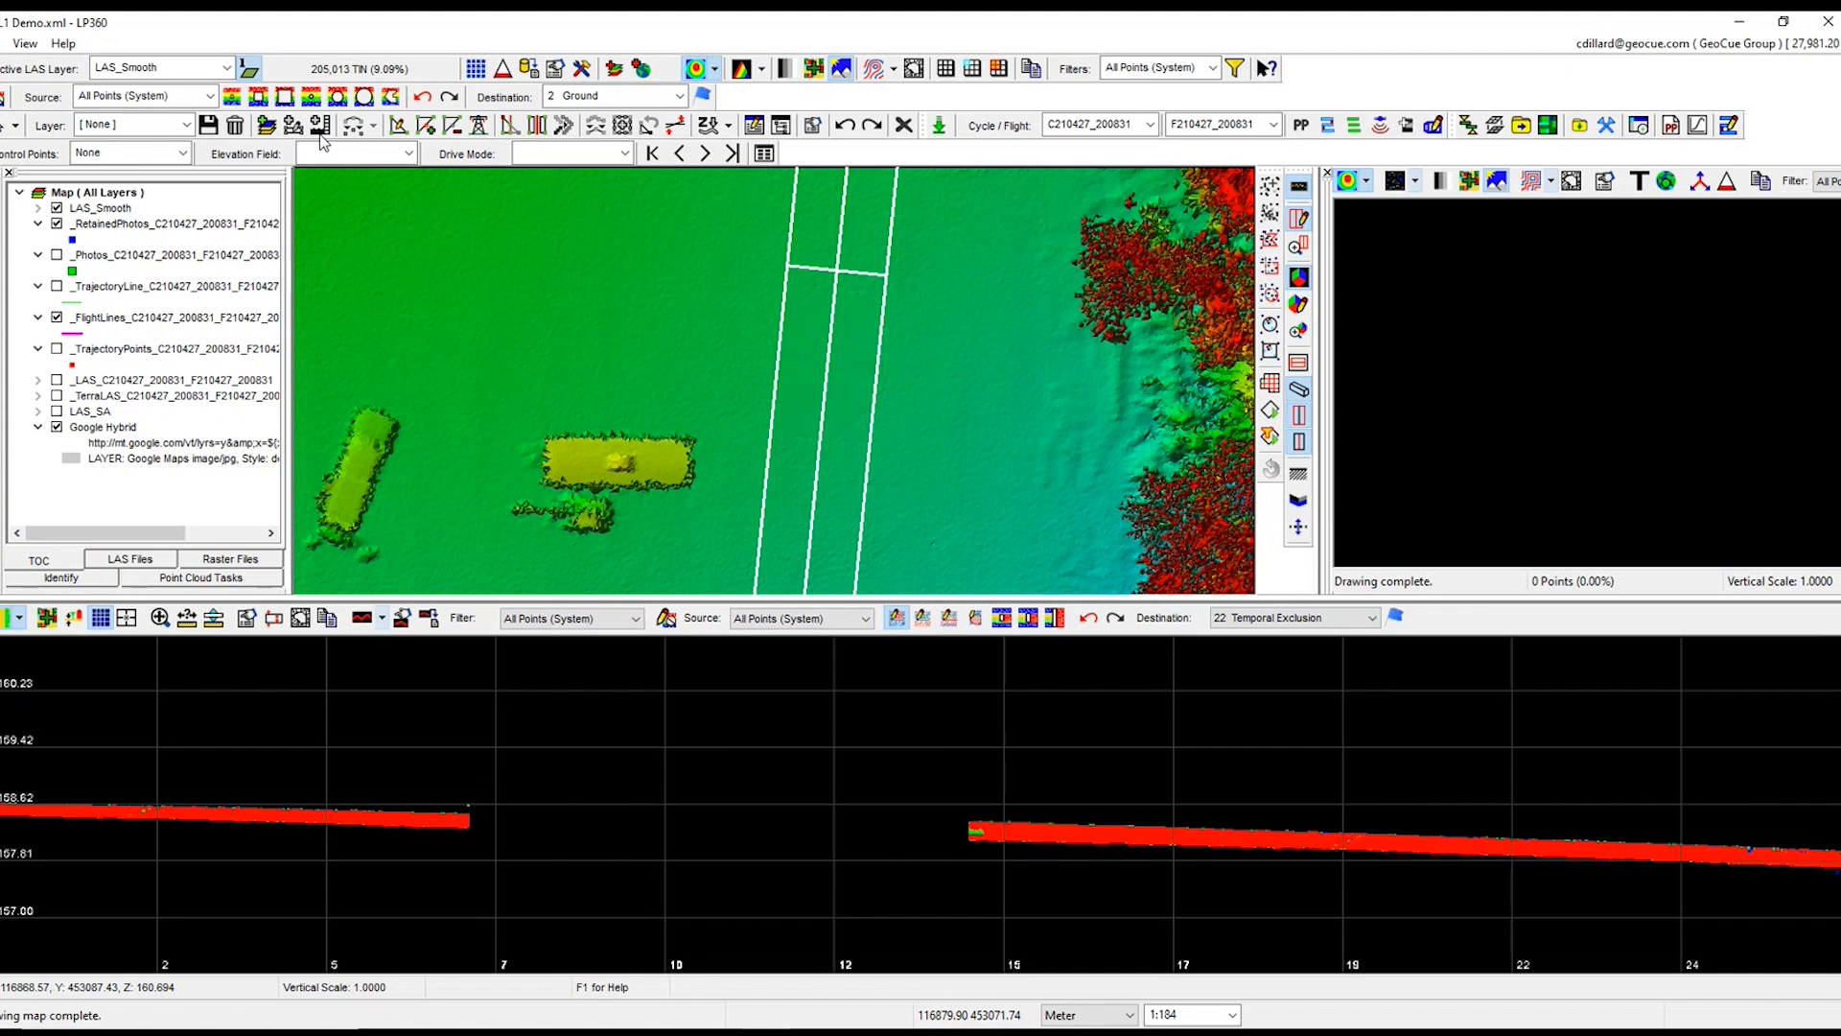
# Step: Classify the western slanted vehicle's points to destination class 22 Temporal Exclusion with the circular paint brush in the map view
pyautogui.moveTo(473, 370); pyautogui.dragTo(687, 304, button='middle')
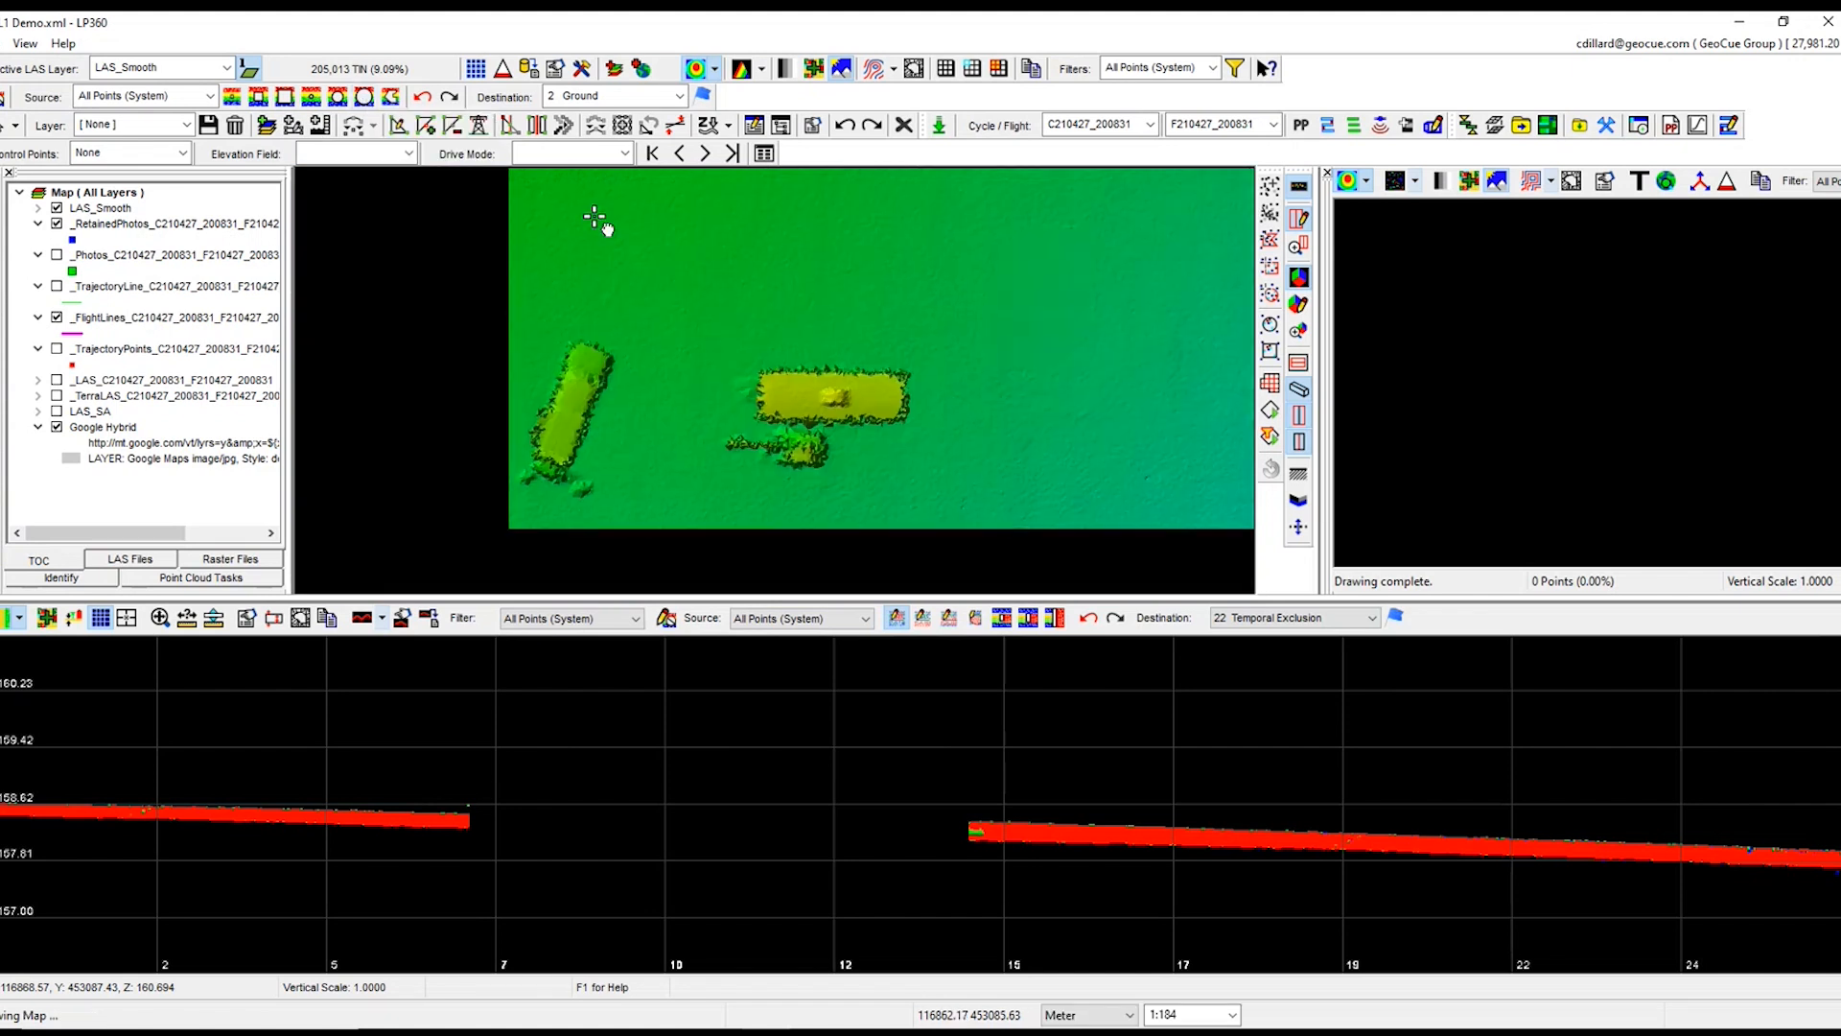
pyautogui.click(364, 96)
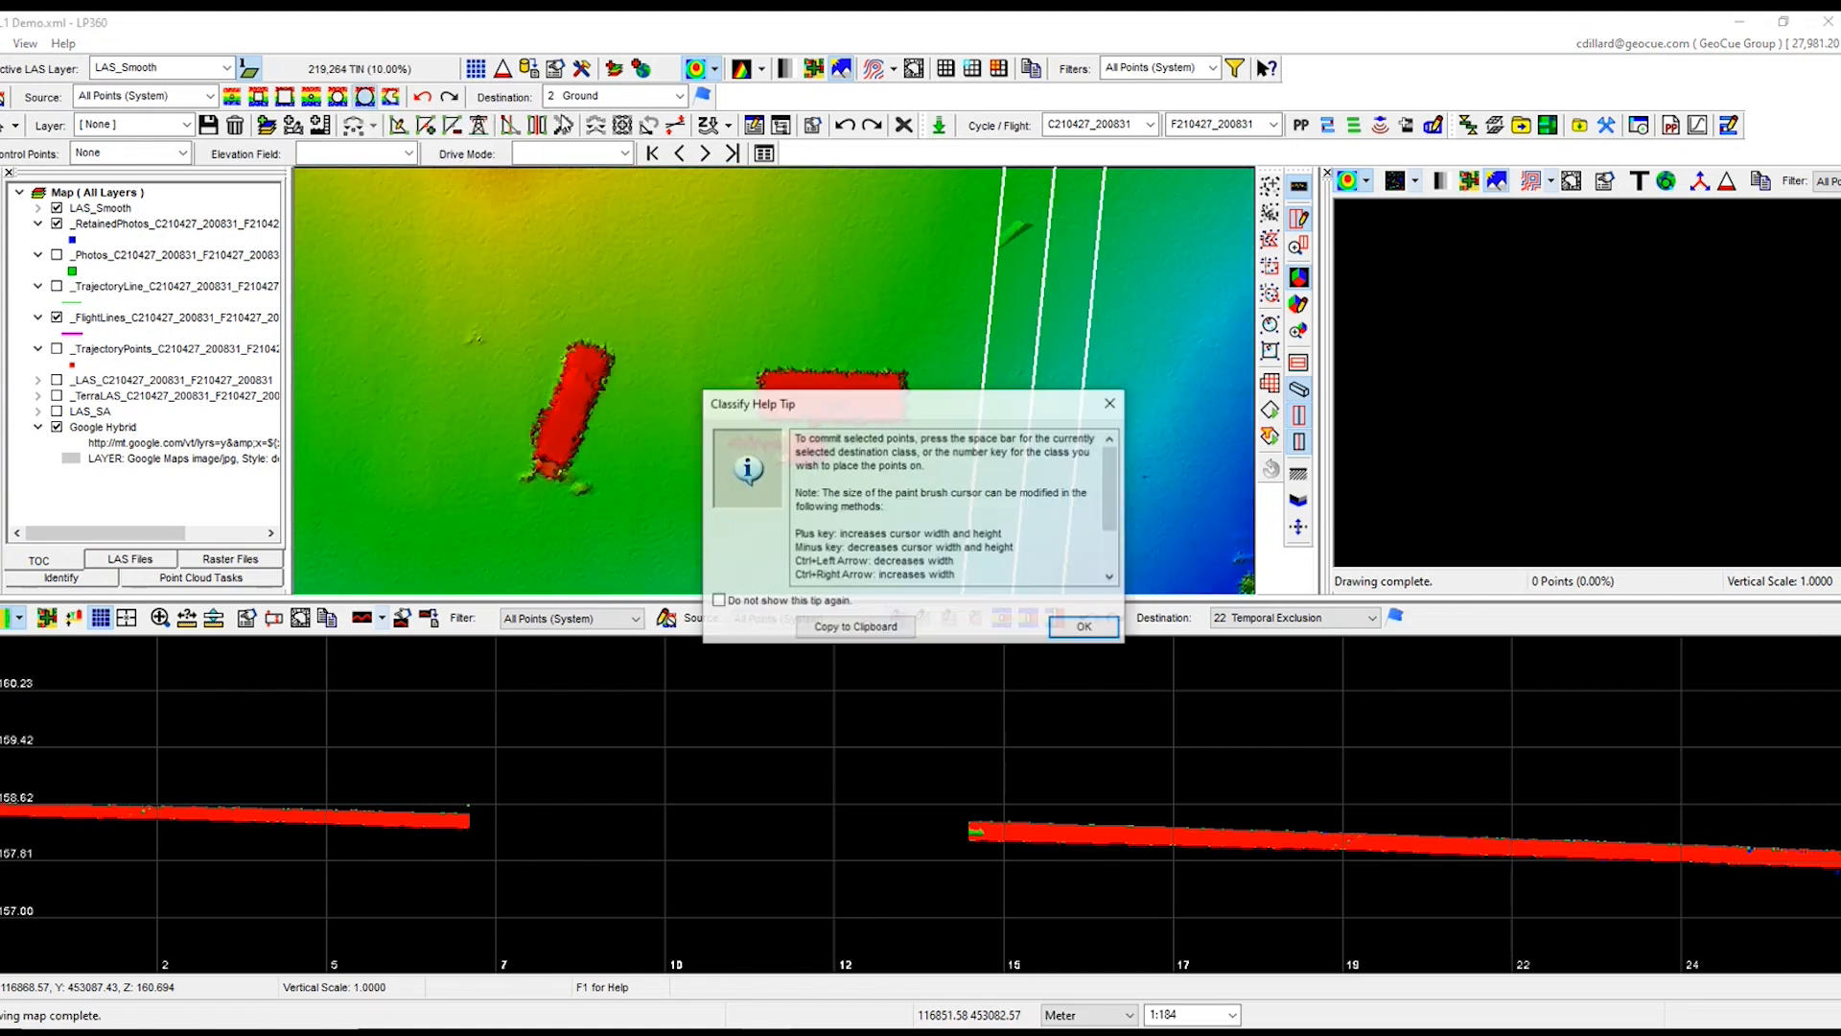
pyautogui.click(1087, 628)
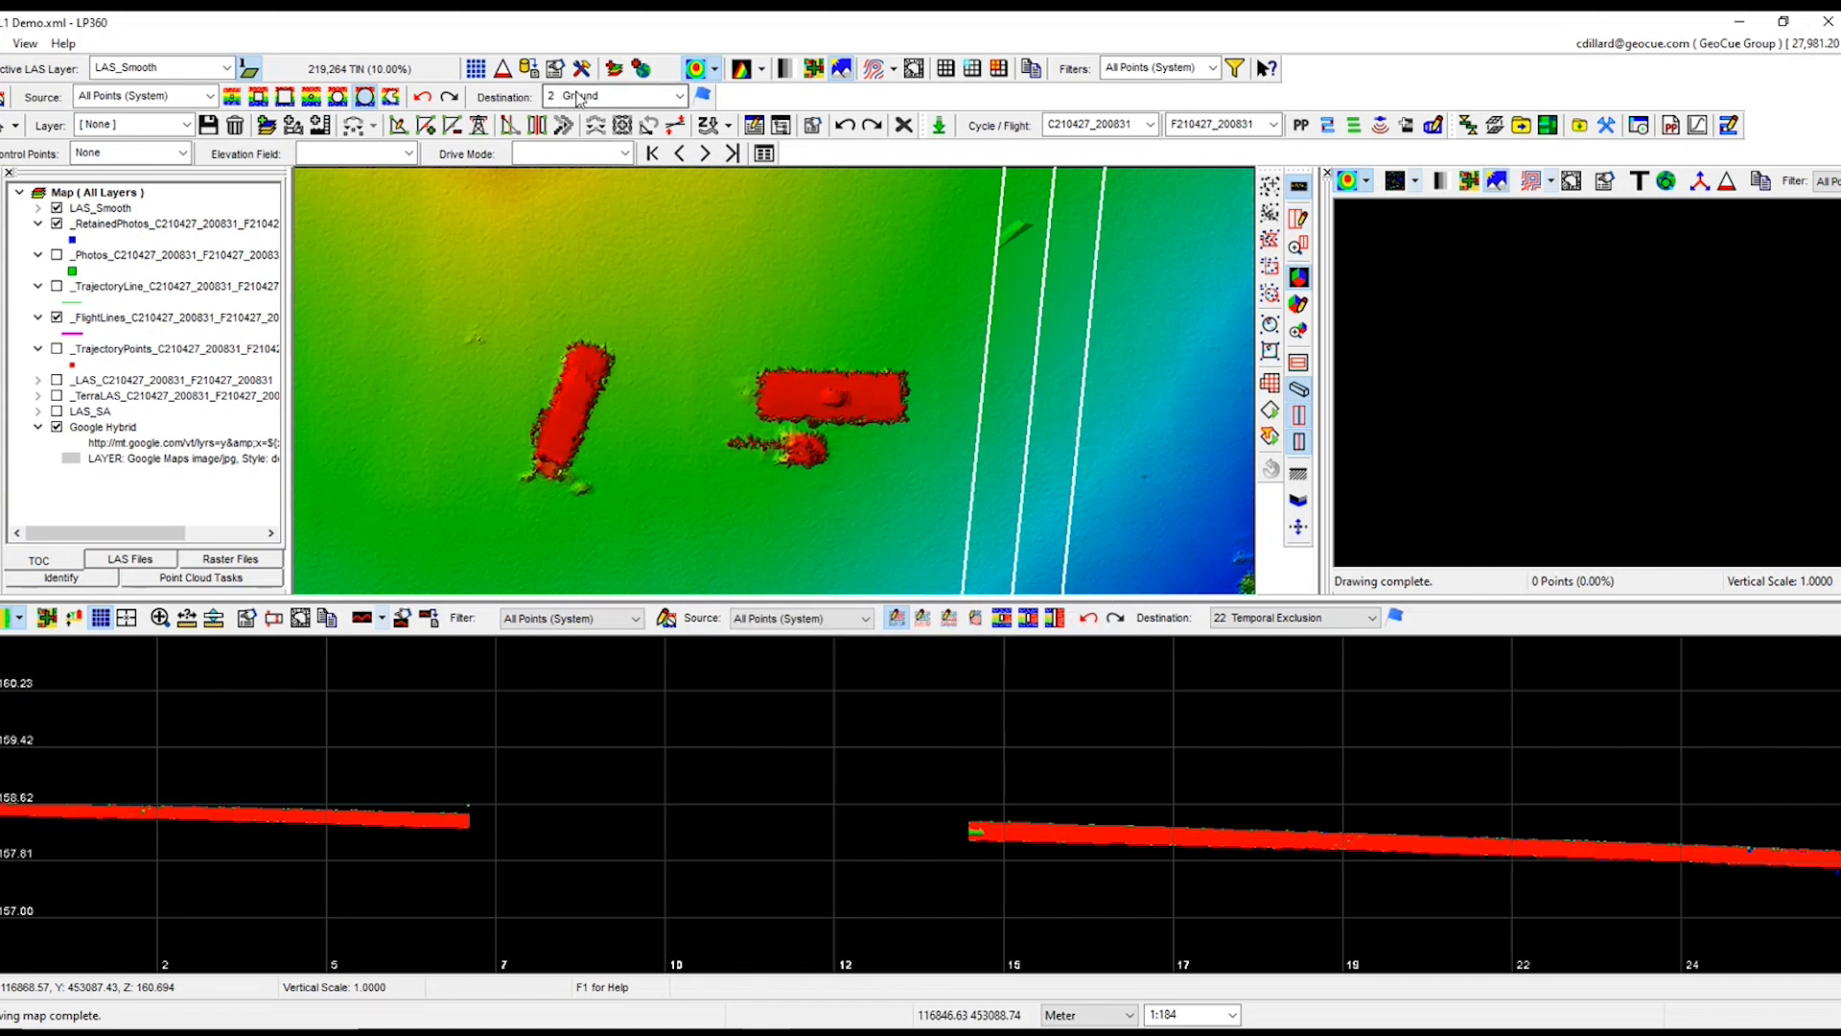
pyautogui.click(614, 95)
pyautogui.click(609, 430)
pyautogui.moveTo(606, 361)
pyautogui.mouseDown()
pyautogui.moveTo(537, 465)
pyautogui.moveTo(601, 383)
pyautogui.moveTo(583, 380)
pyautogui.mouseUp()
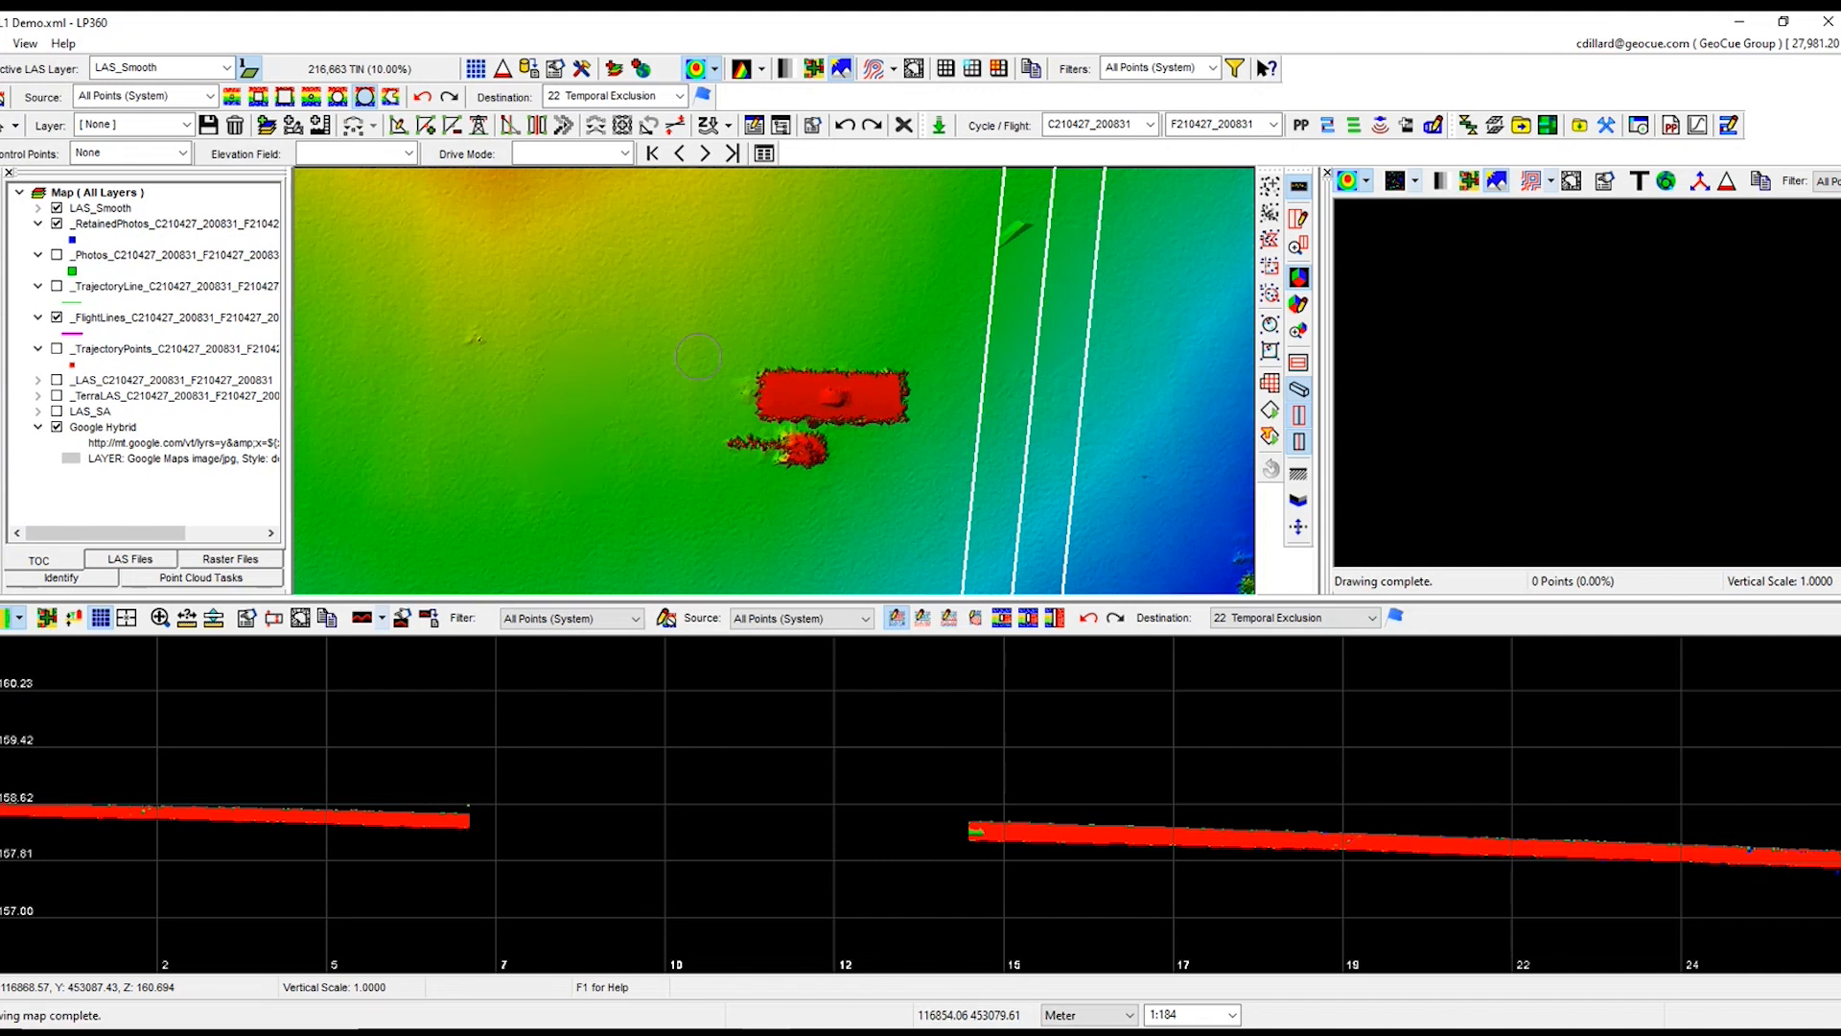
pyautogui.moveTo(910, 475); pyautogui.dragTo(822, 415, button='middle')
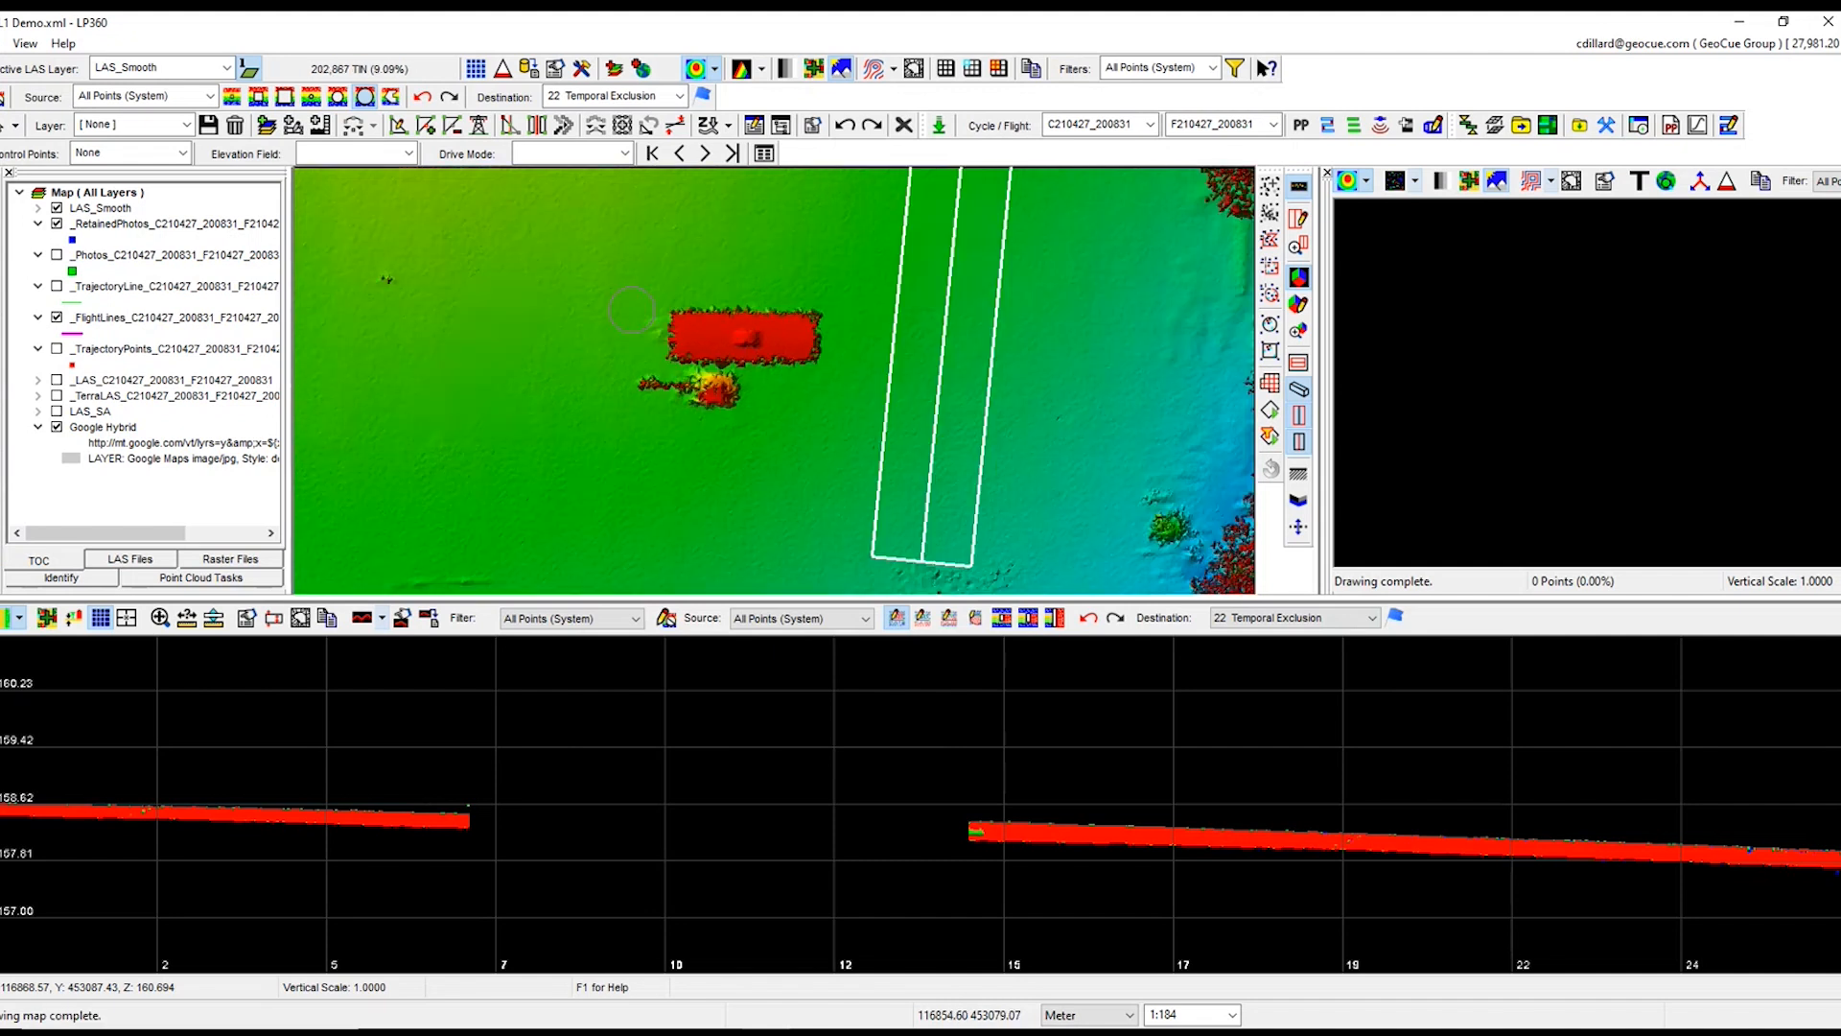
pyautogui.scroll(-1, 625, 308)
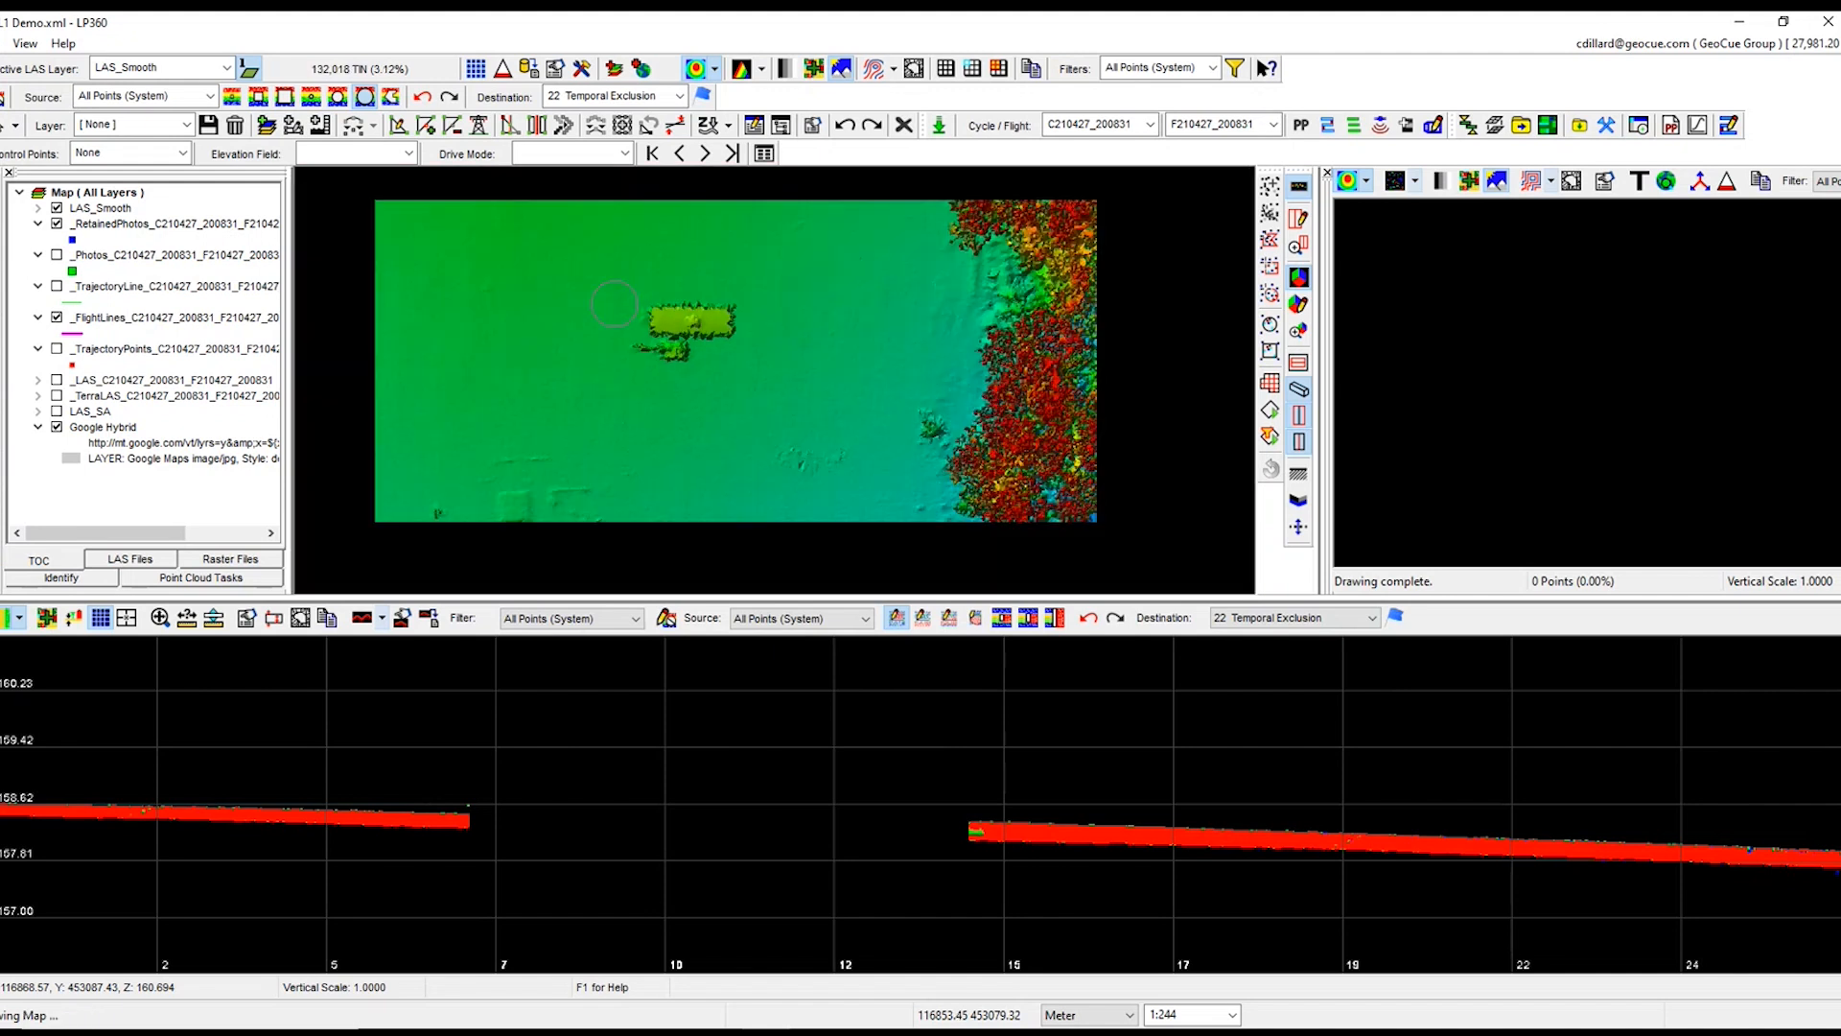
pyautogui.scroll(-2, 619, 333)
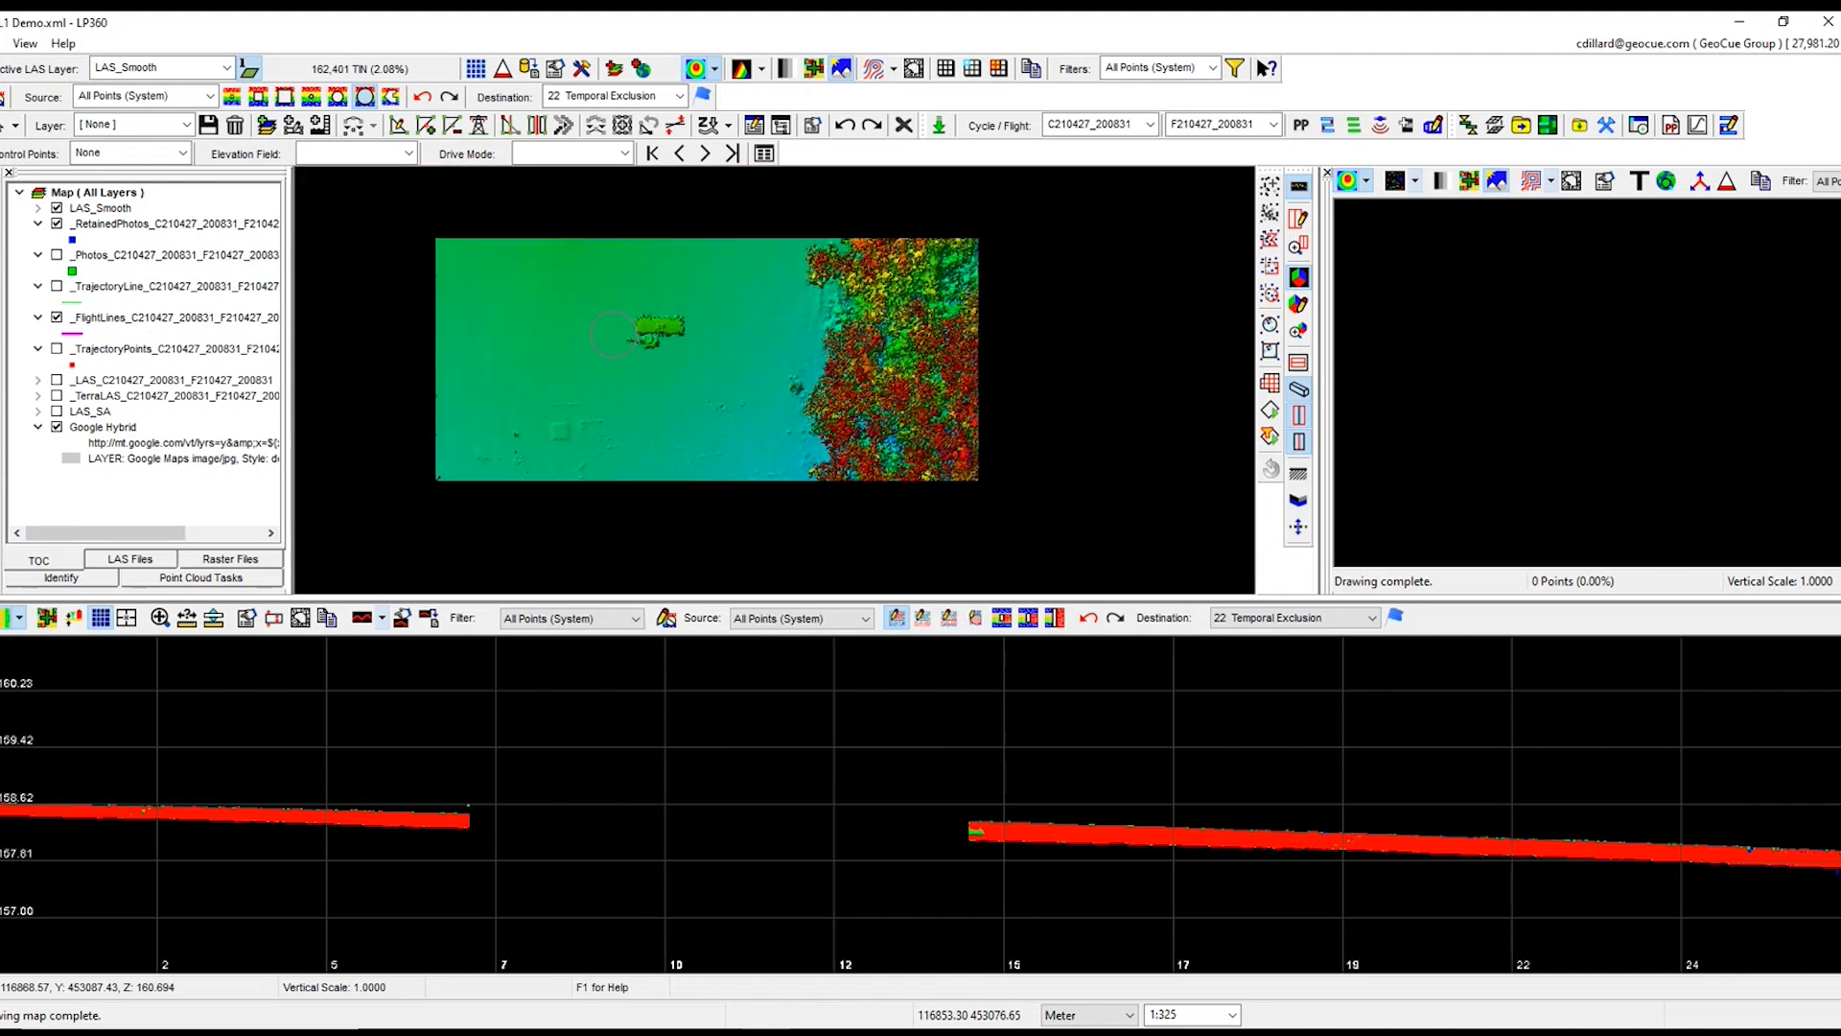
pyautogui.moveTo(749, 281); pyautogui.dragTo(586, 391, button='middle')
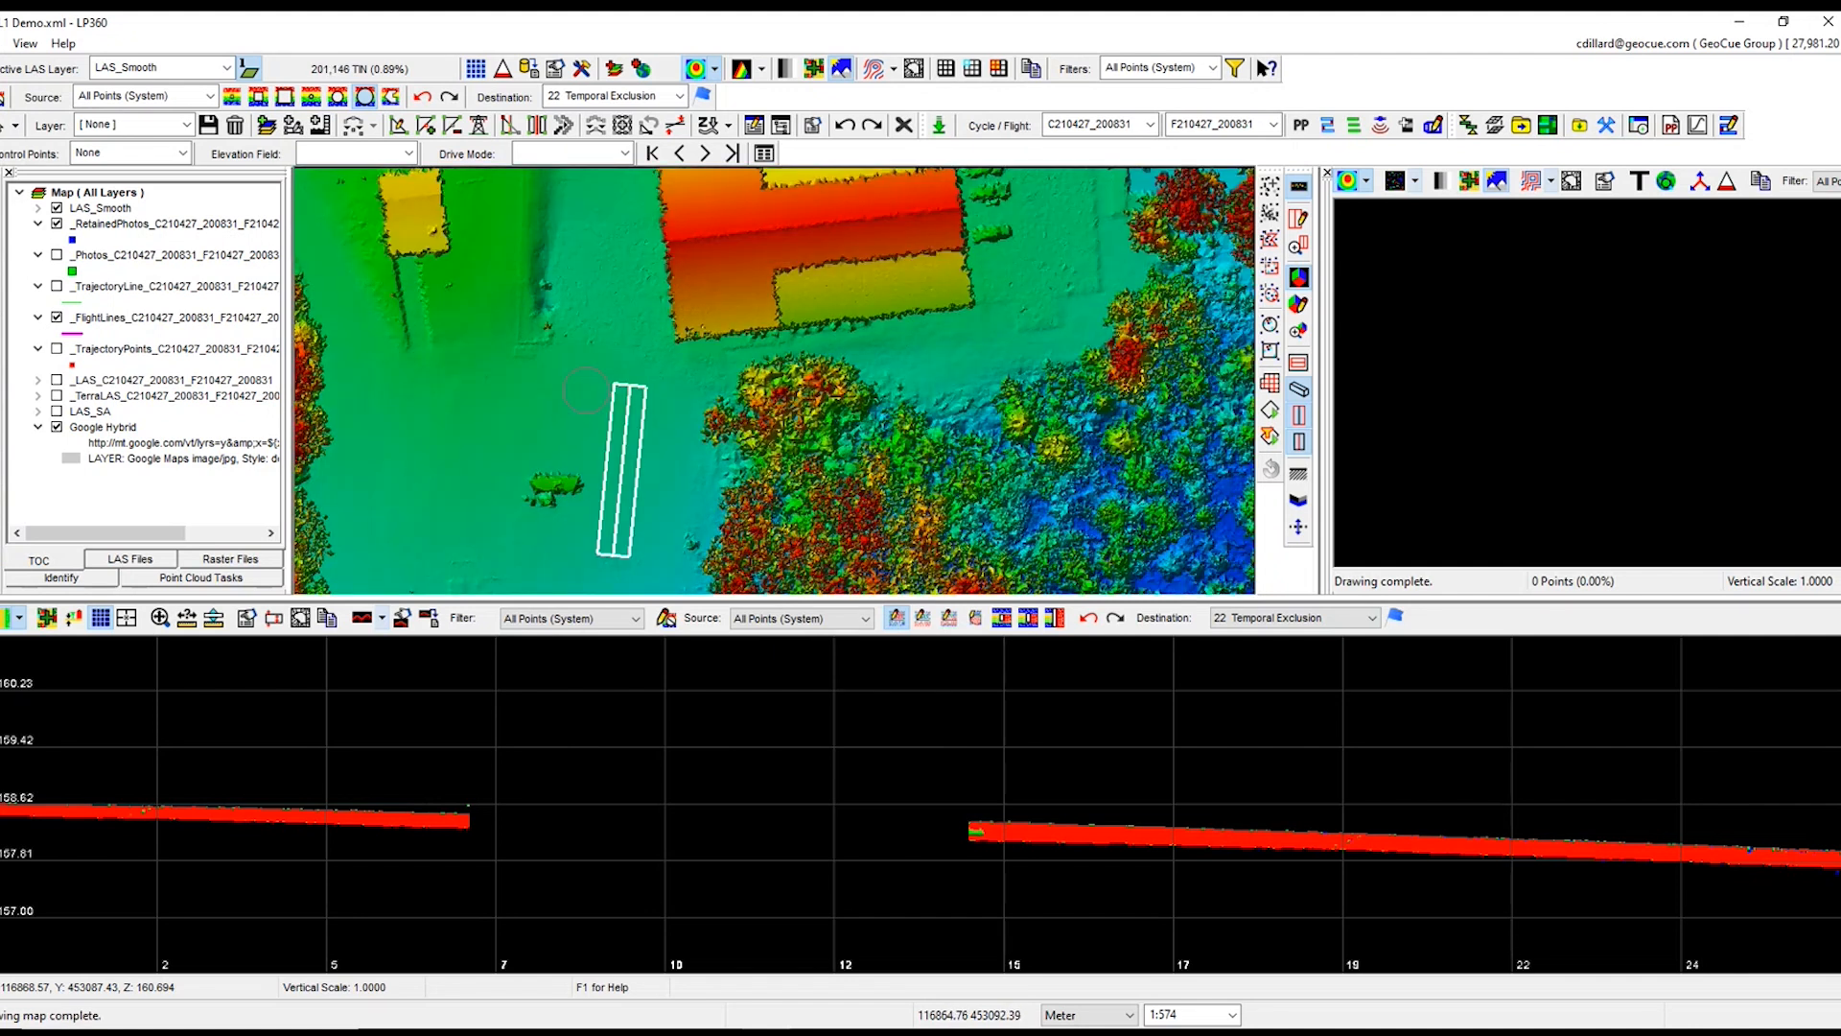
pyautogui.moveTo(563, 287); pyautogui.dragTo(570, 345, button='middle')
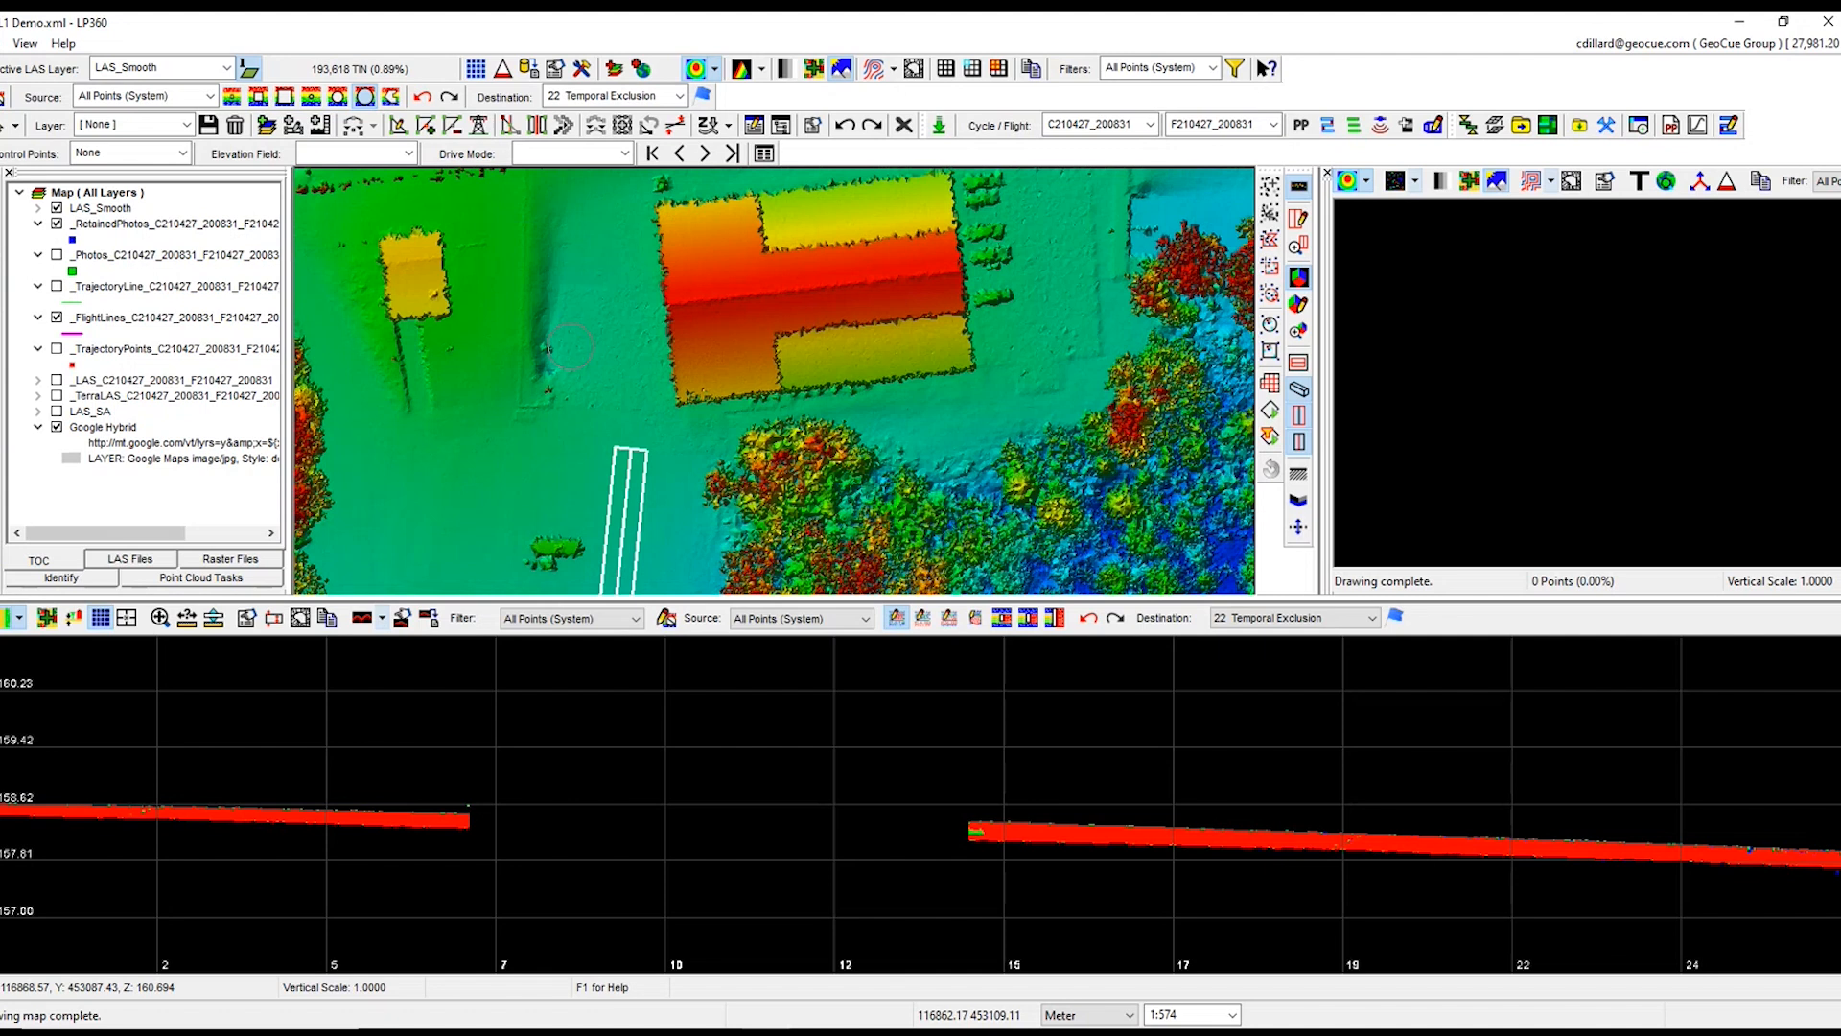
# Step: Add all LAS files, 1_1.las to 1_6.las, from the Training data\L1 Final folder to the project
pyautogui.click(614, 69)
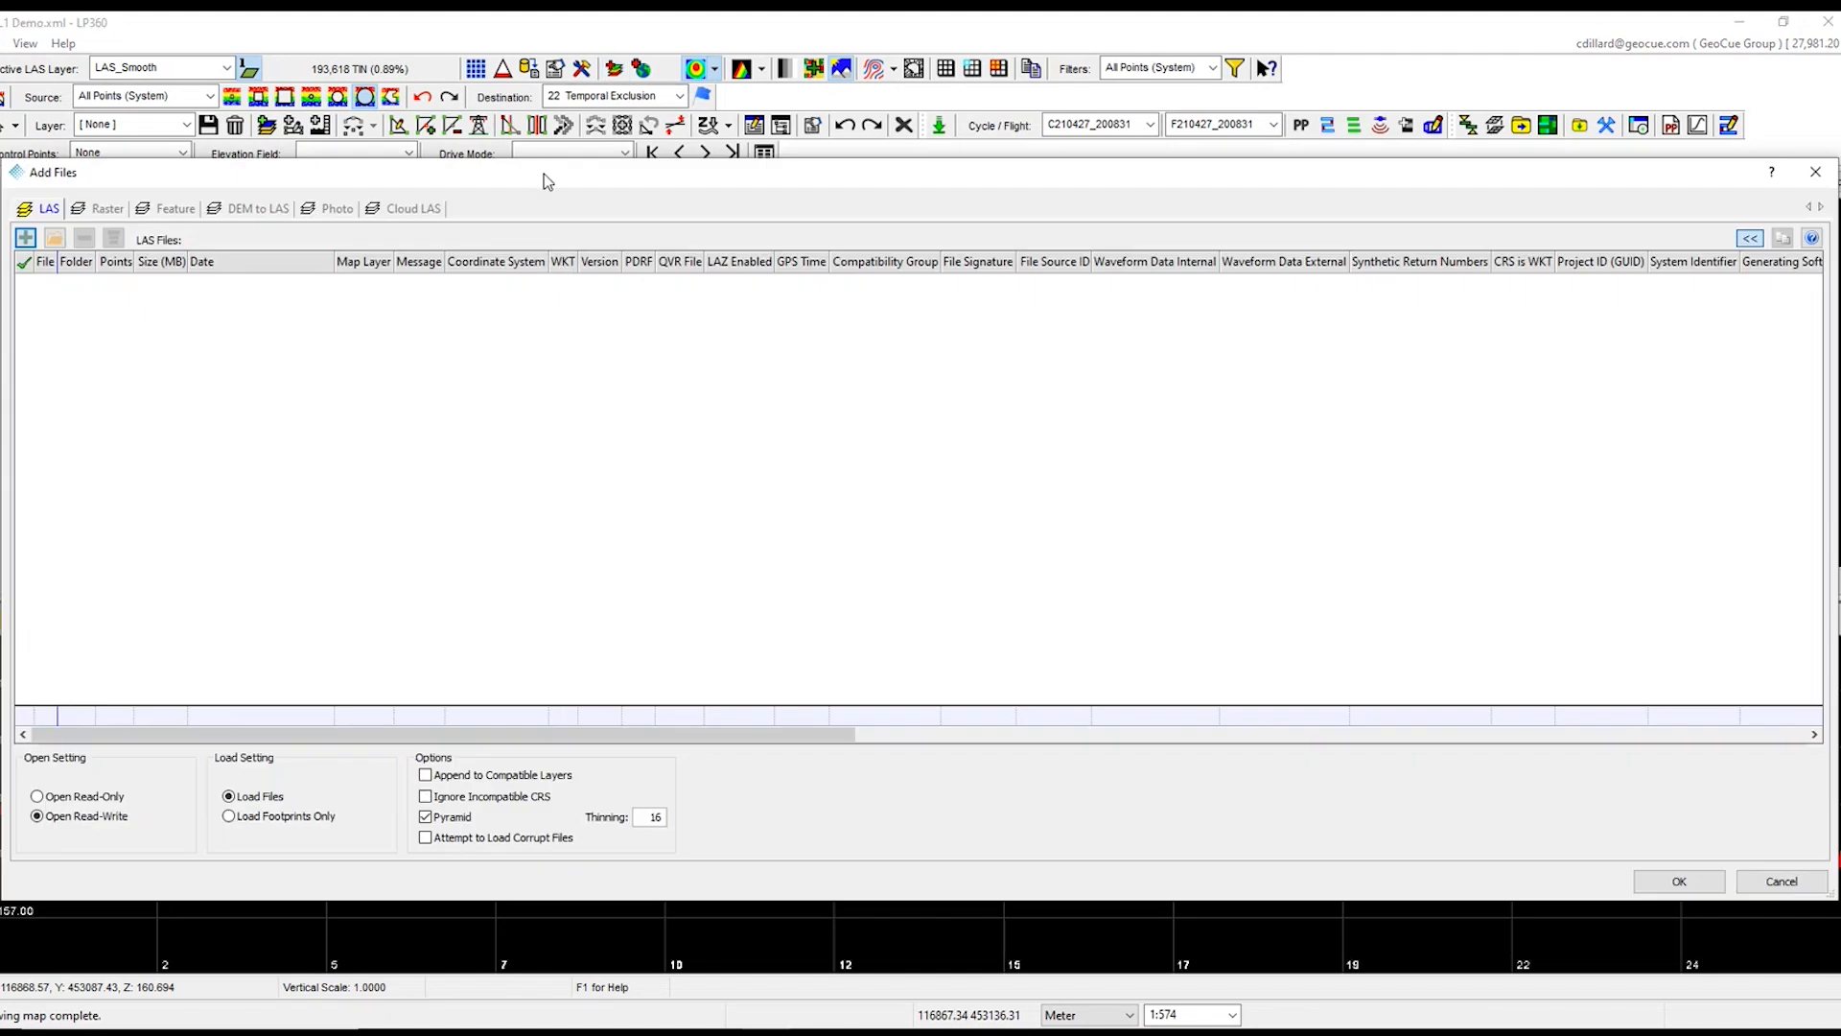
pyautogui.moveTo(544, 175); pyautogui.dragTo(602, 119)
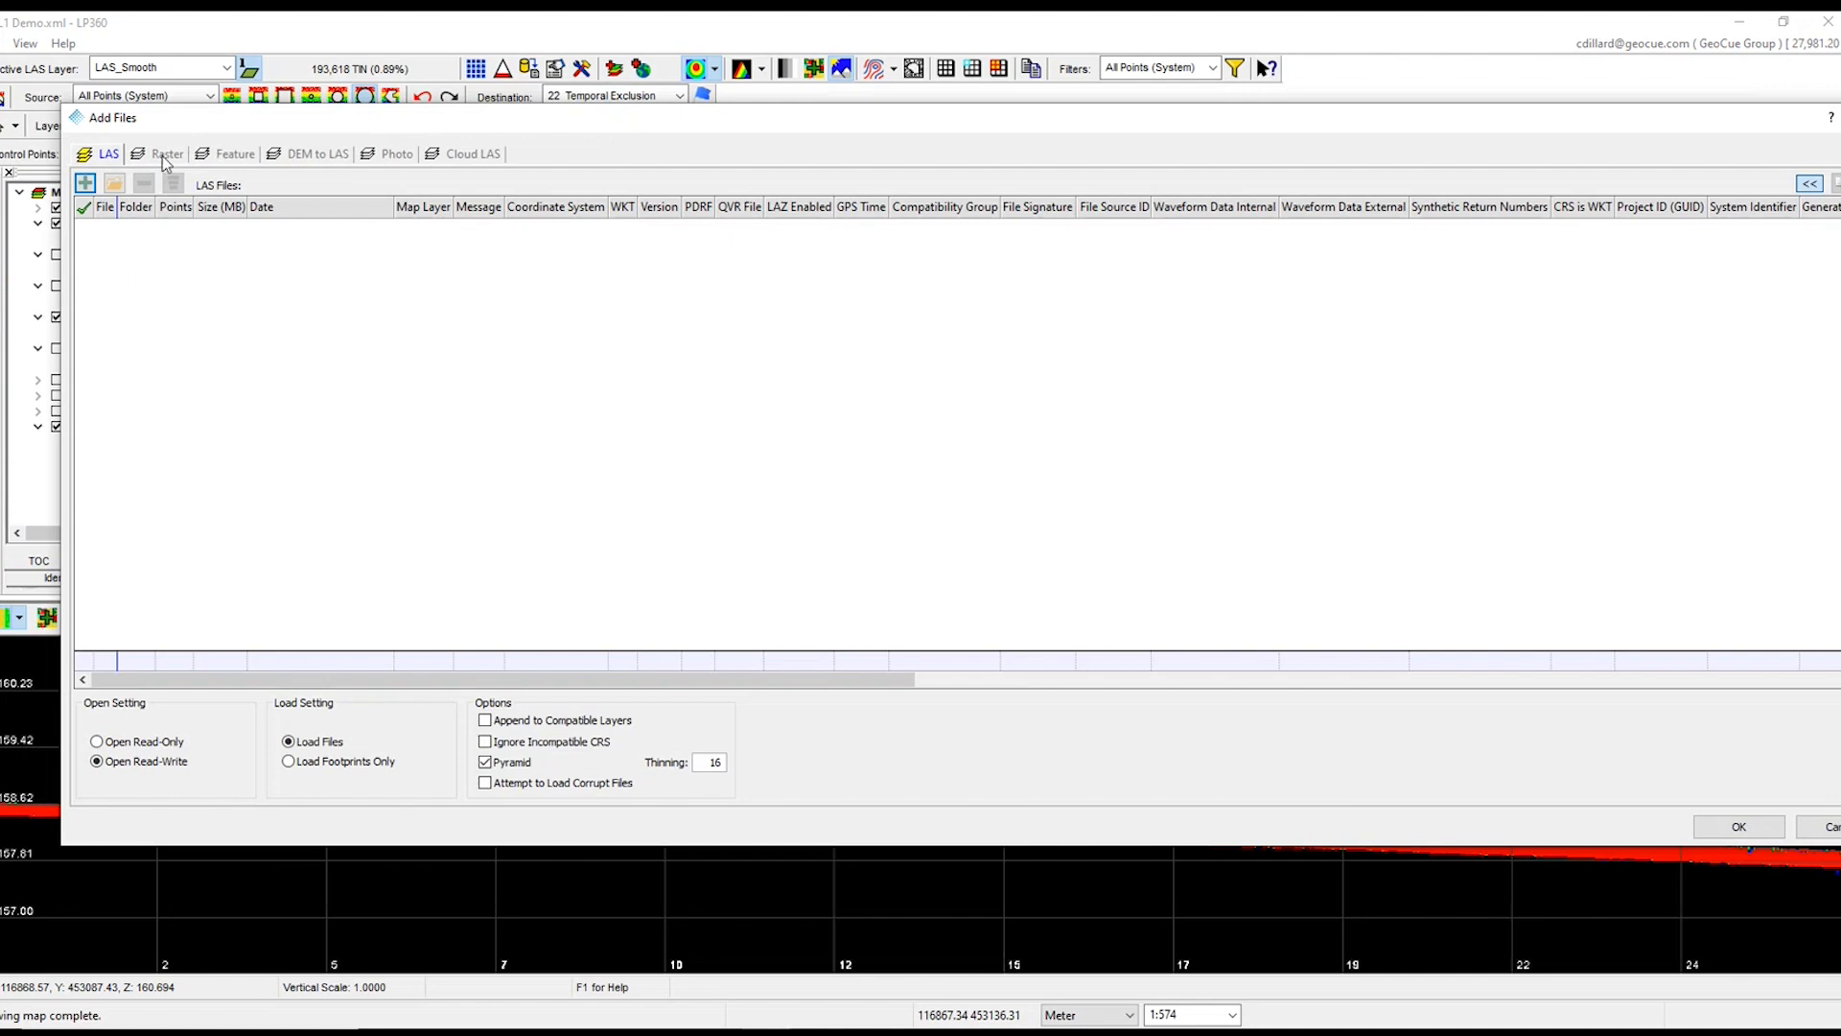
pyautogui.click(86, 183)
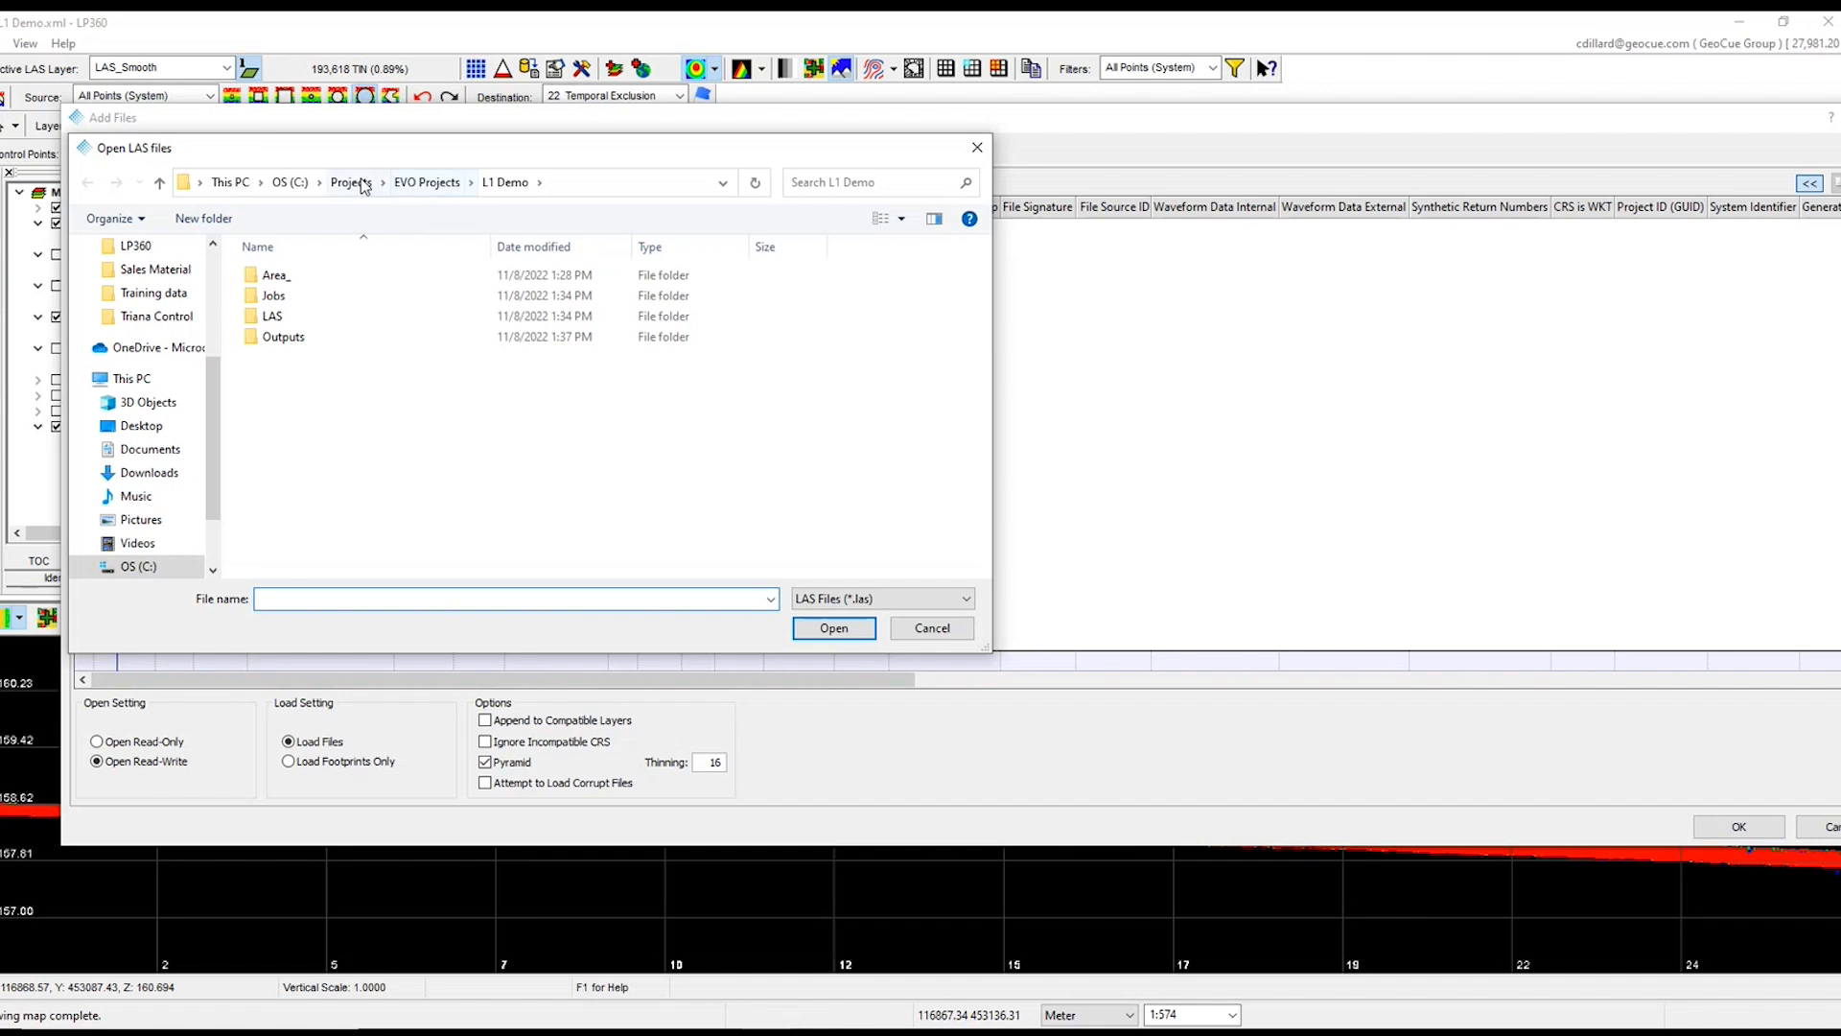
pyautogui.click(357, 185)
pyautogui.doubleClick(297, 394)
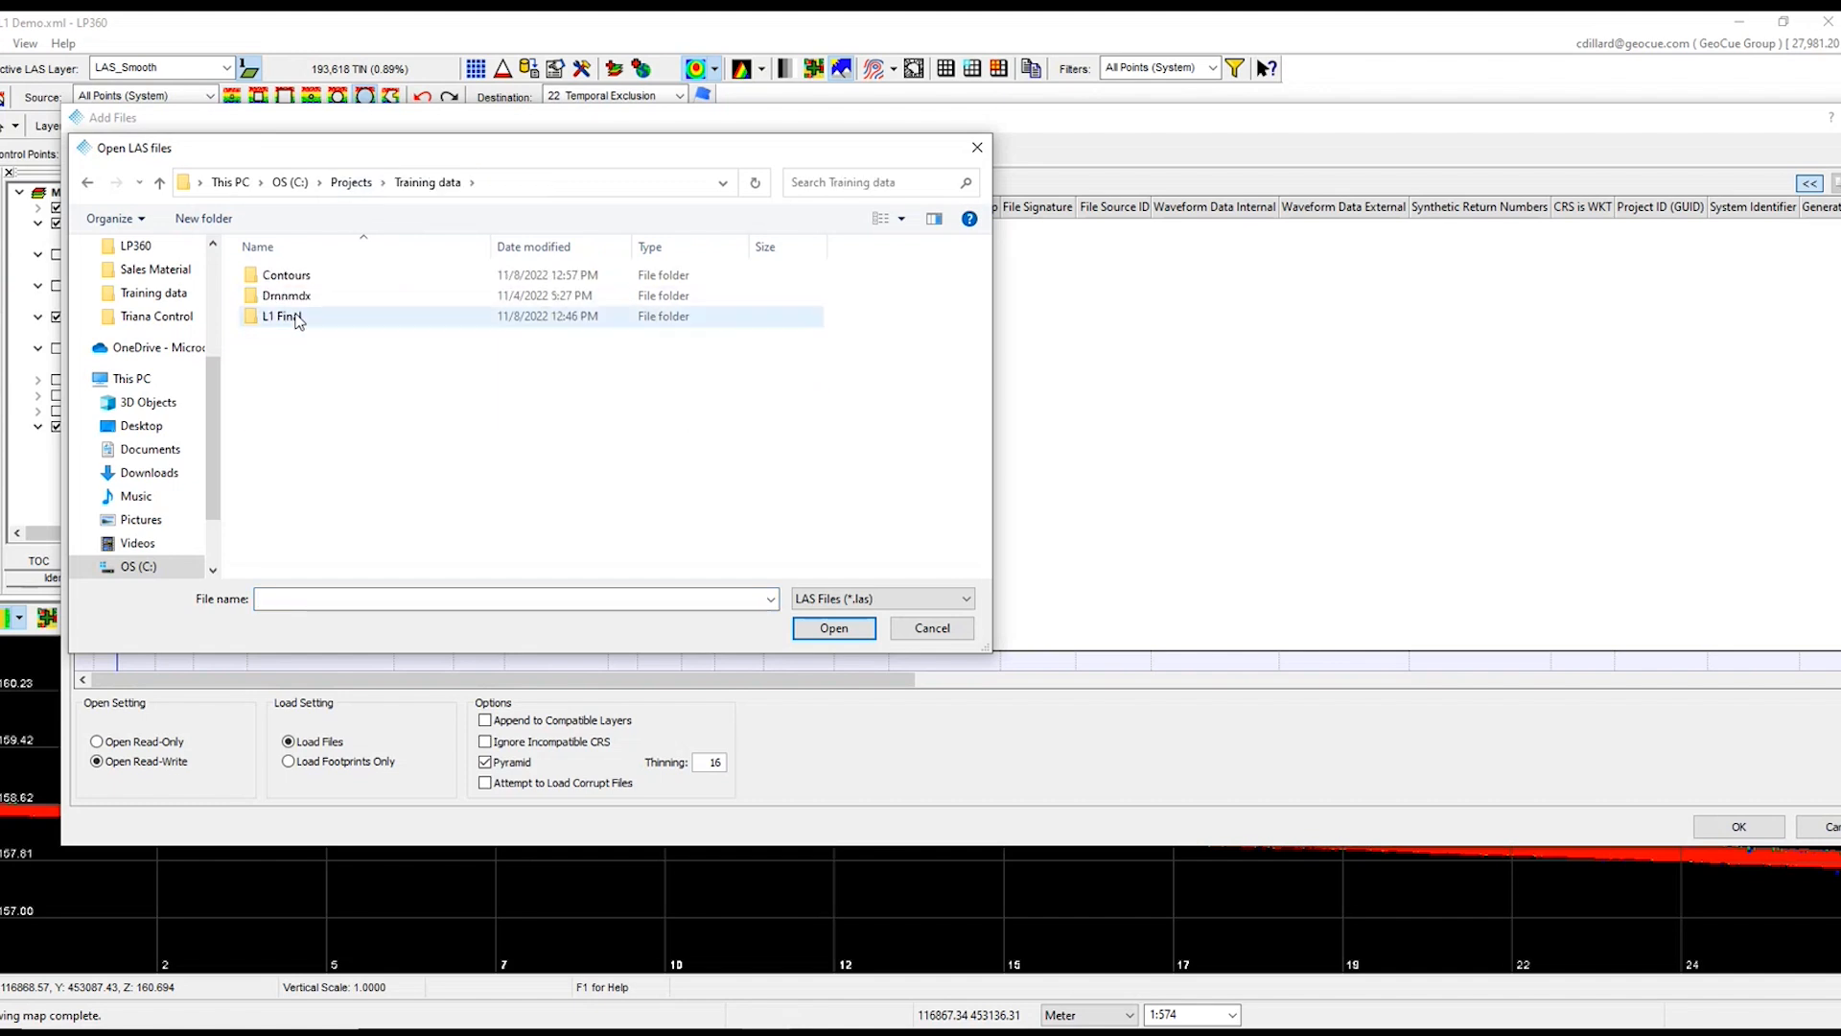
pyautogui.doubleClick(285, 316)
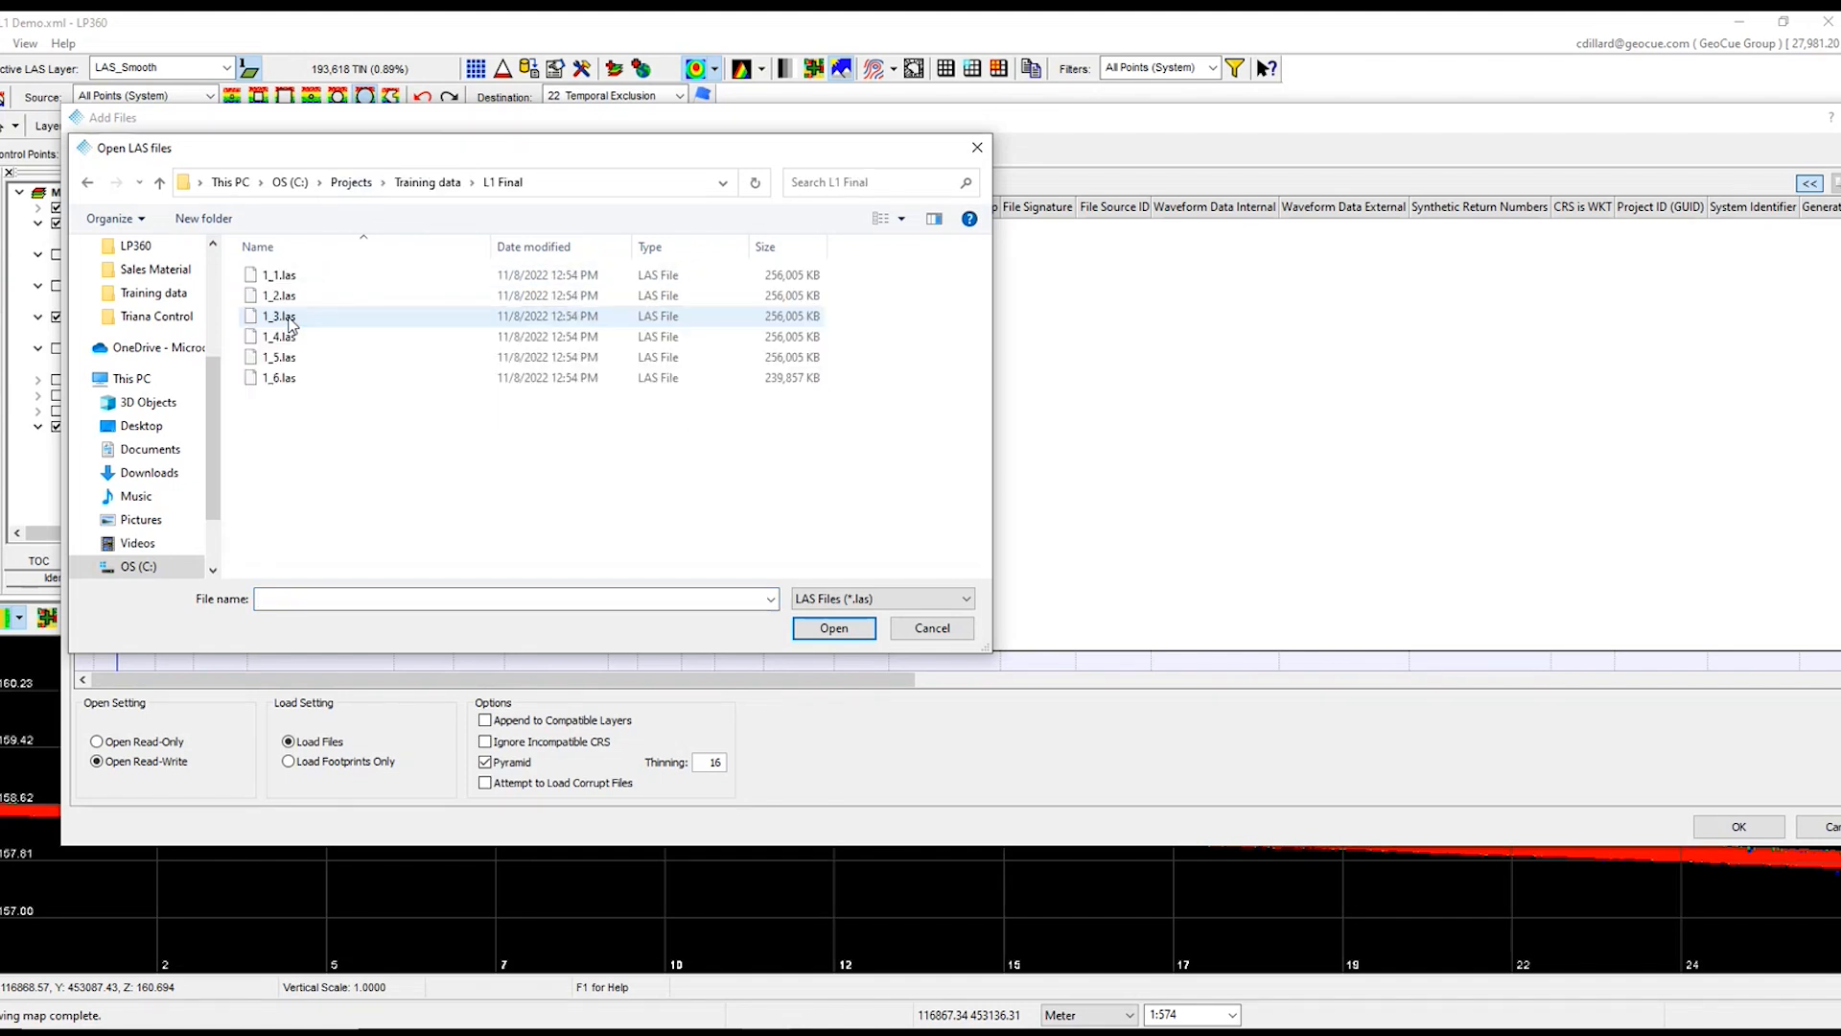
pyautogui.click(288, 316)
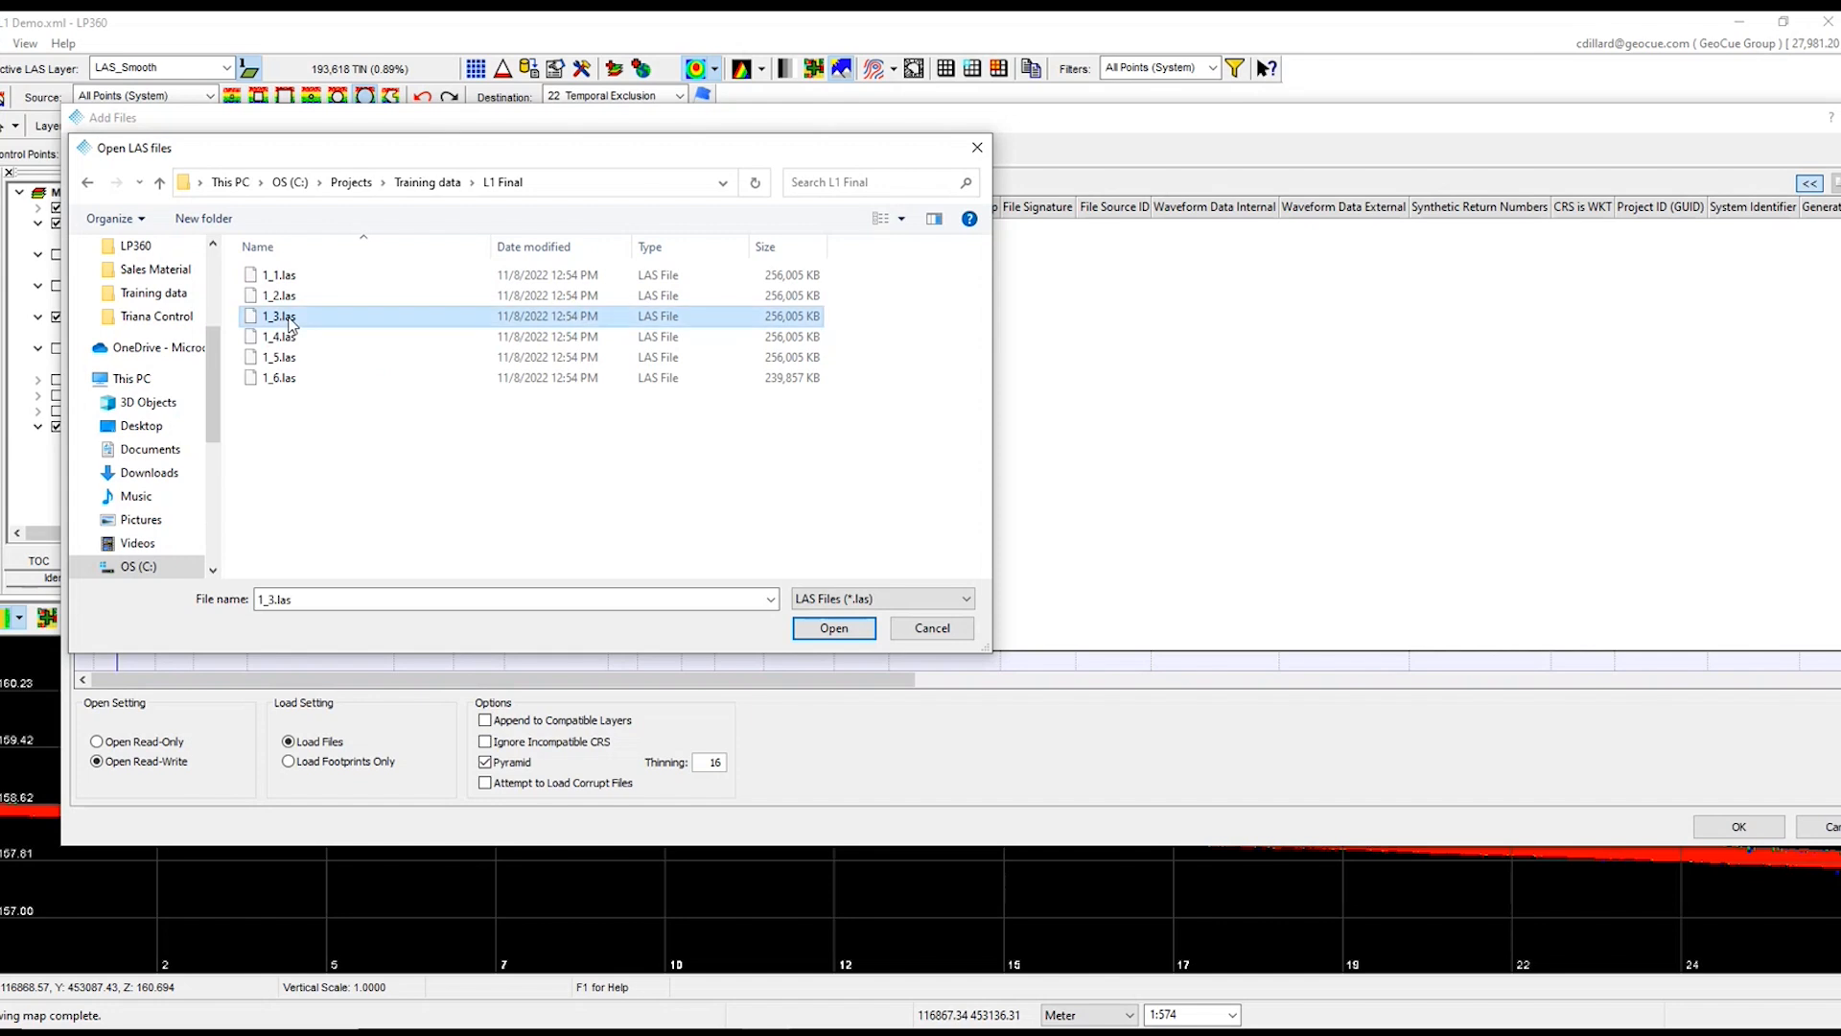
pyautogui.hotkey('ctrl', 'a')
pyautogui.click(834, 628)
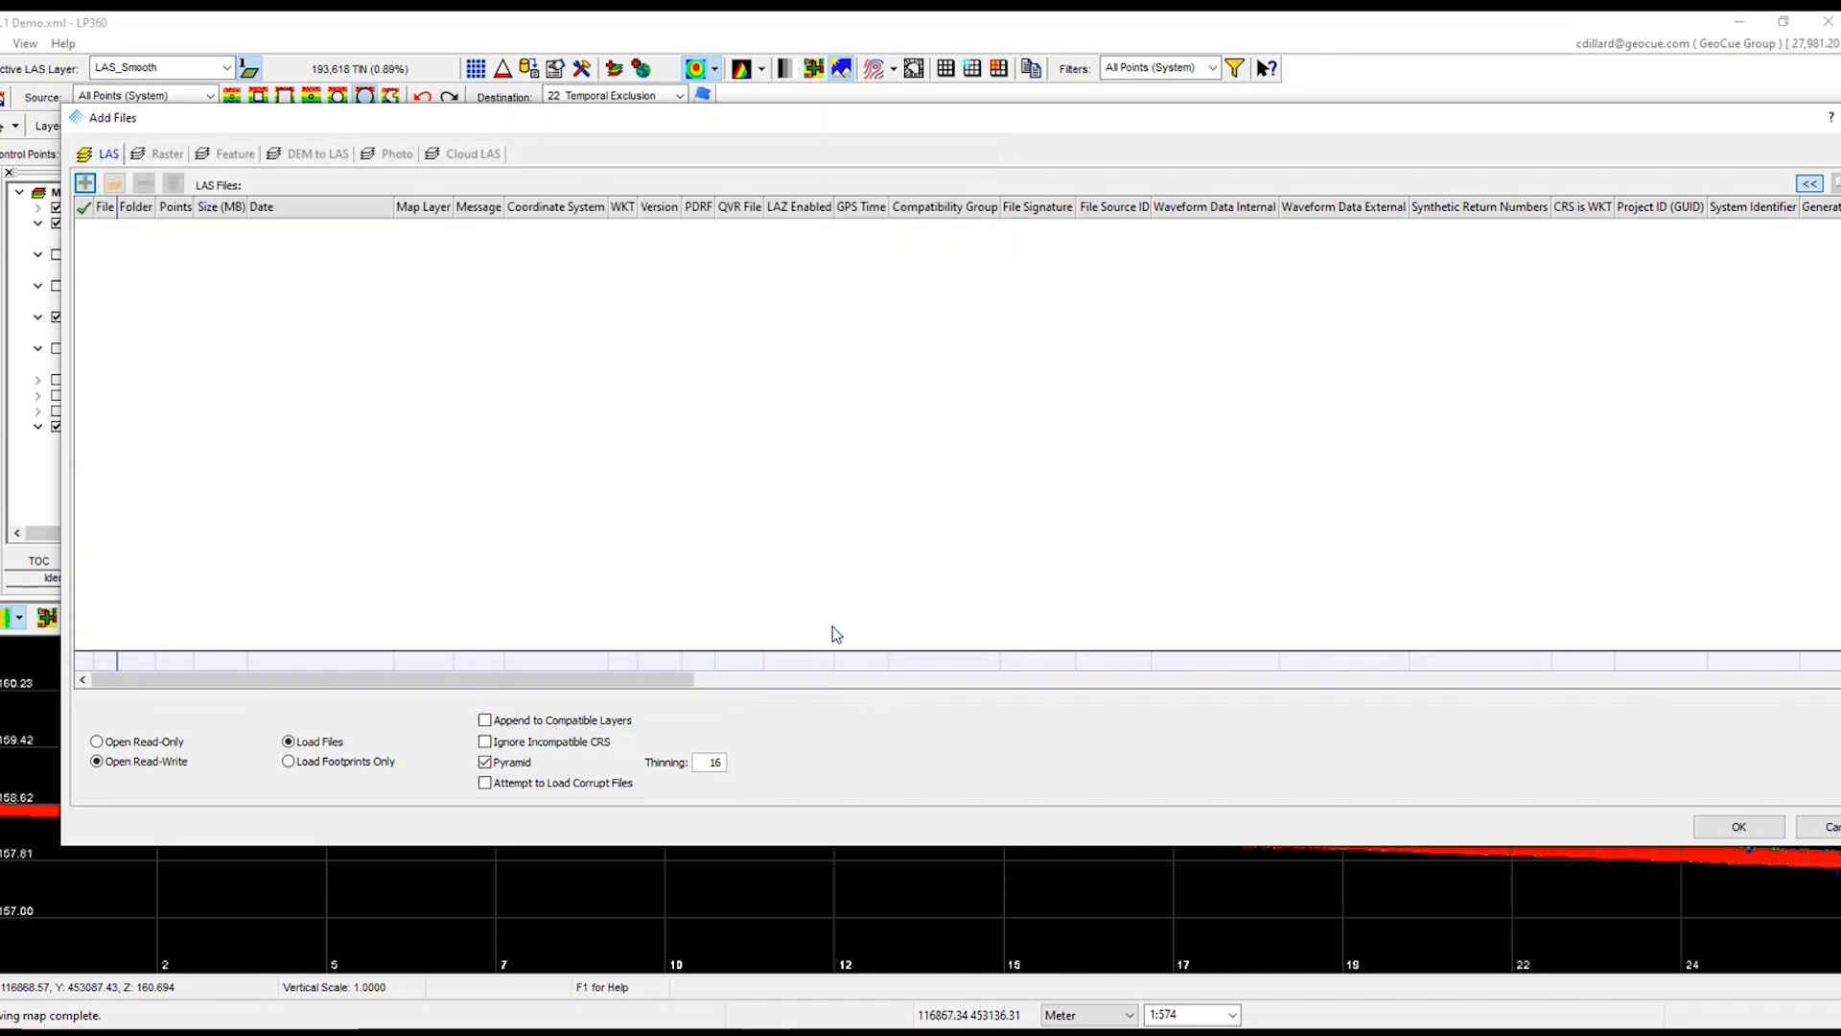
pyautogui.click(1737, 826)
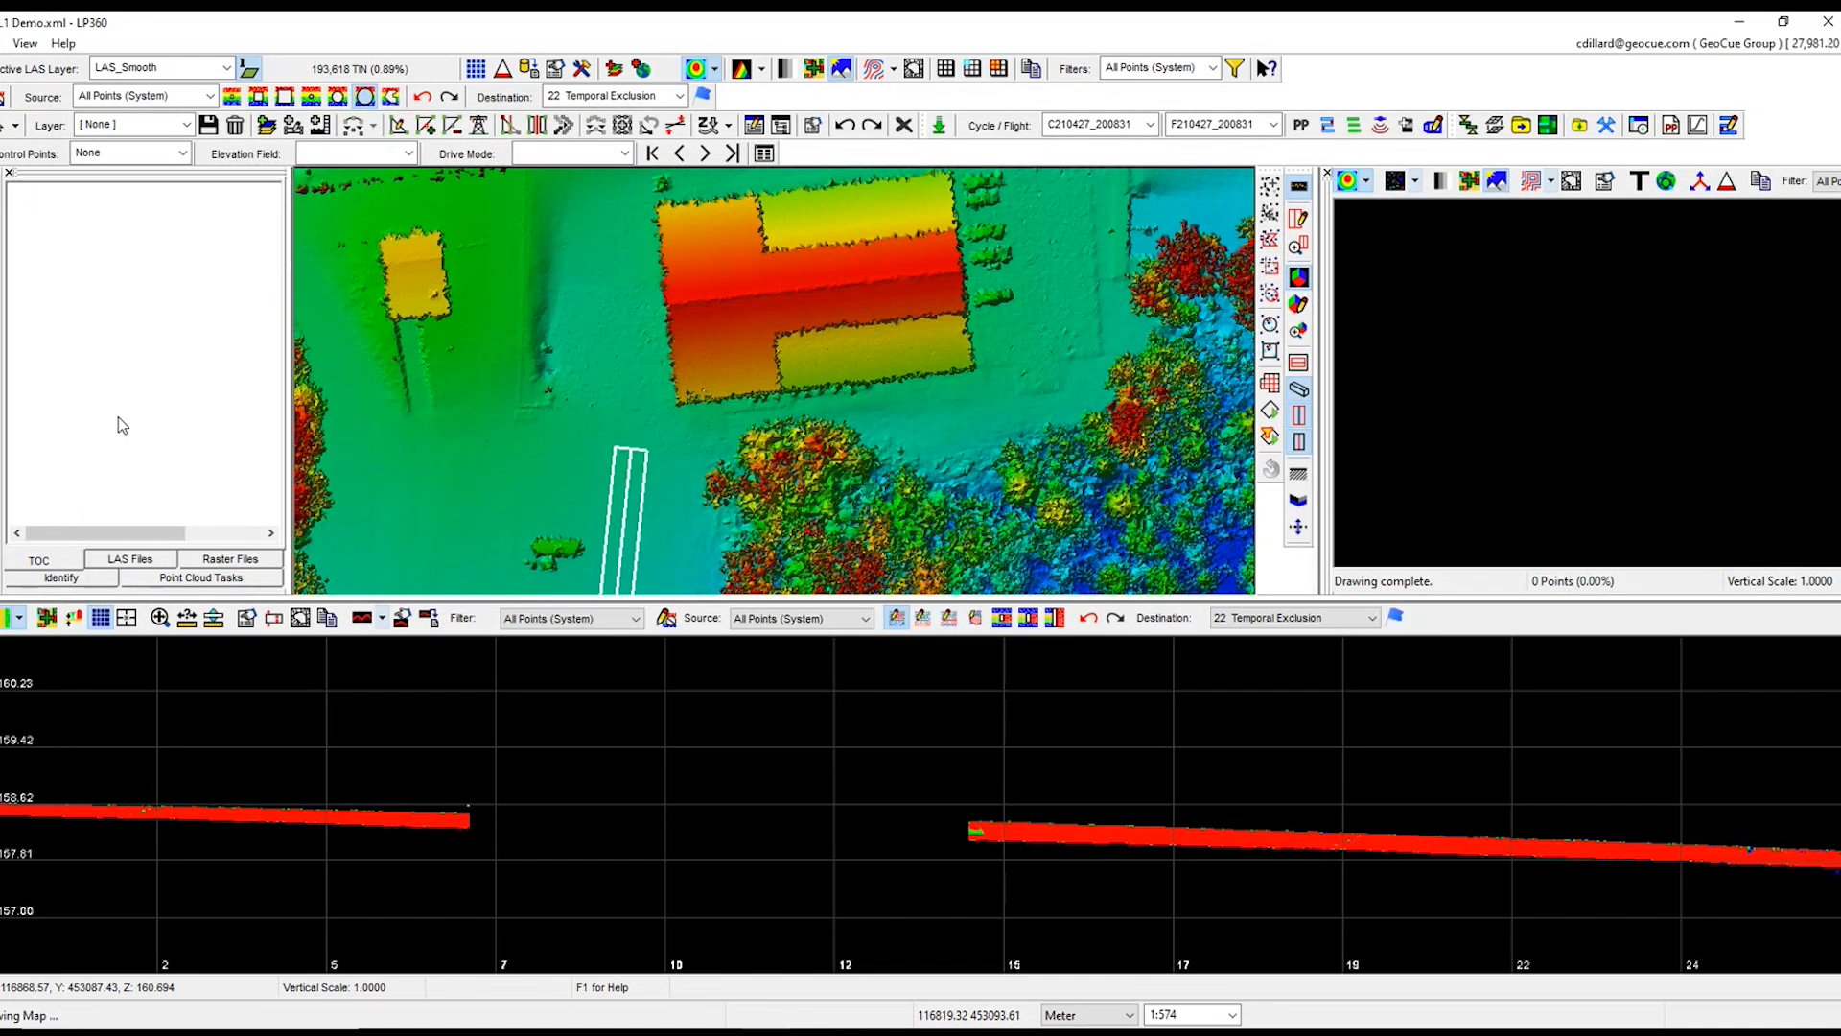
# Step: Name the newly added LAS layer LAS_Final and make it the active LAS layer
pyautogui.click(119, 428)
pyautogui.write('LAS_Final')
pyautogui.press('Return')
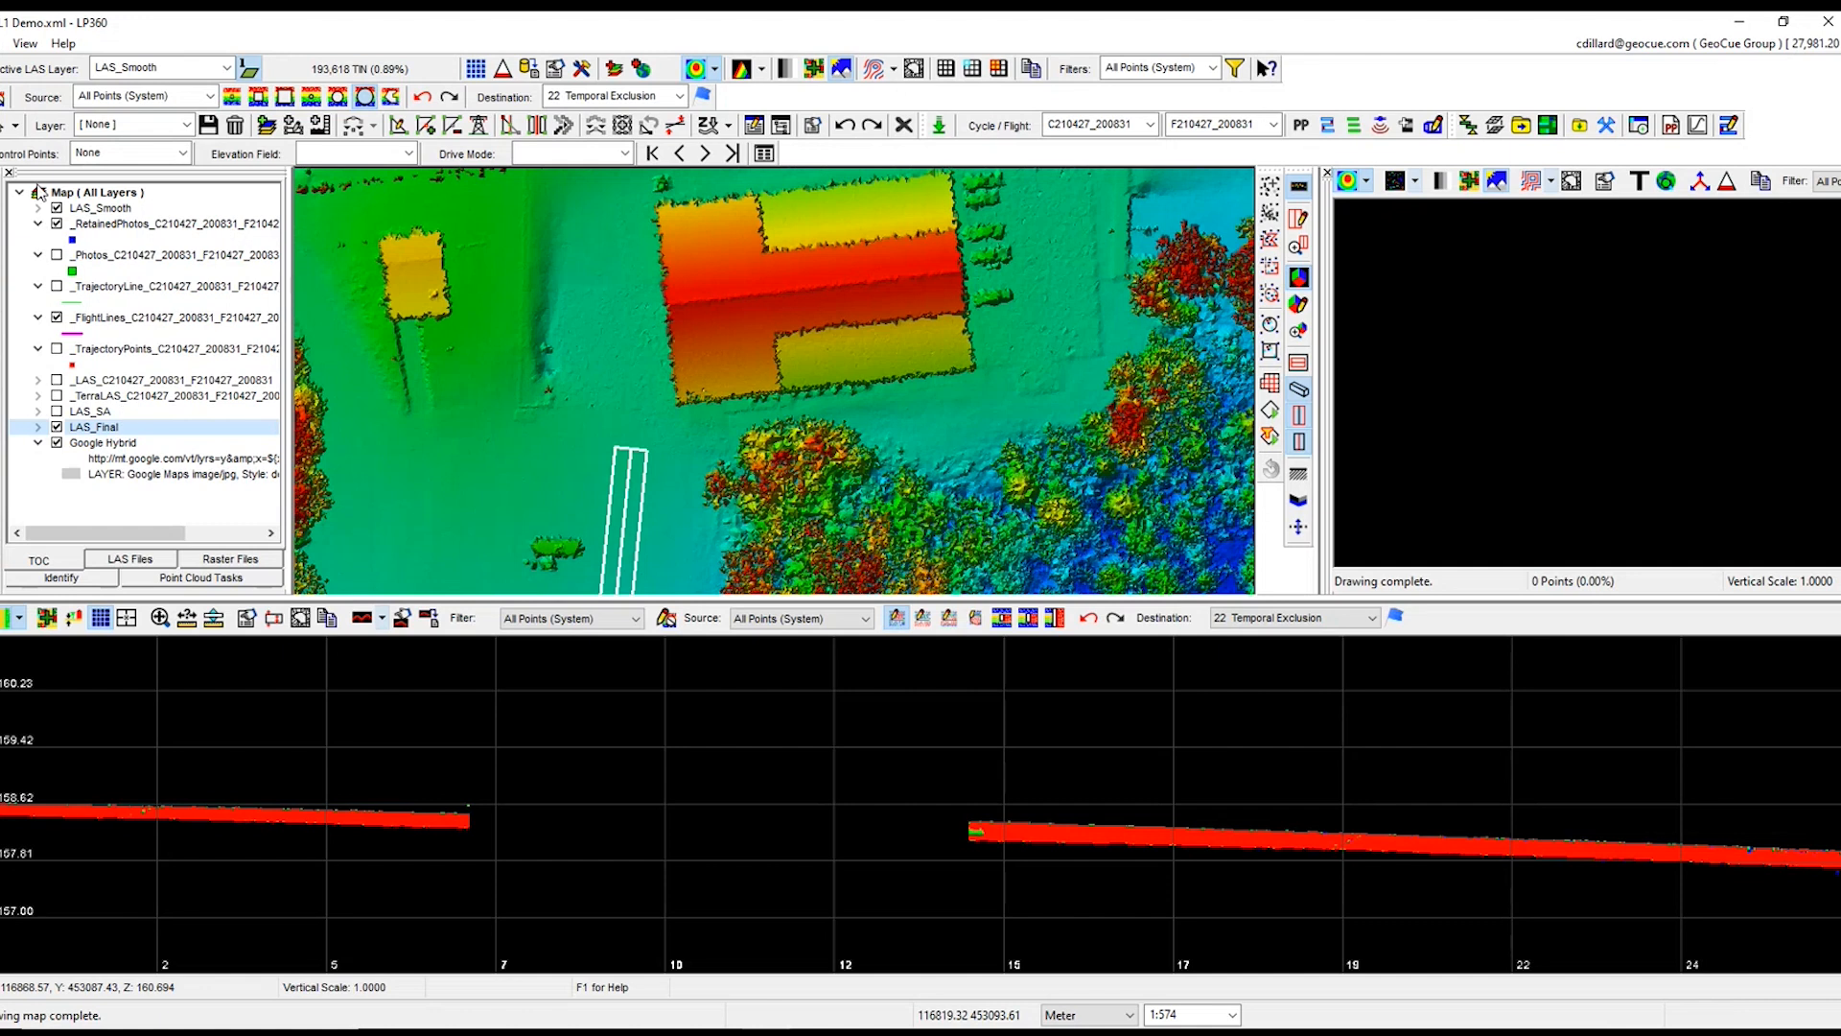
pyautogui.click(184, 69)
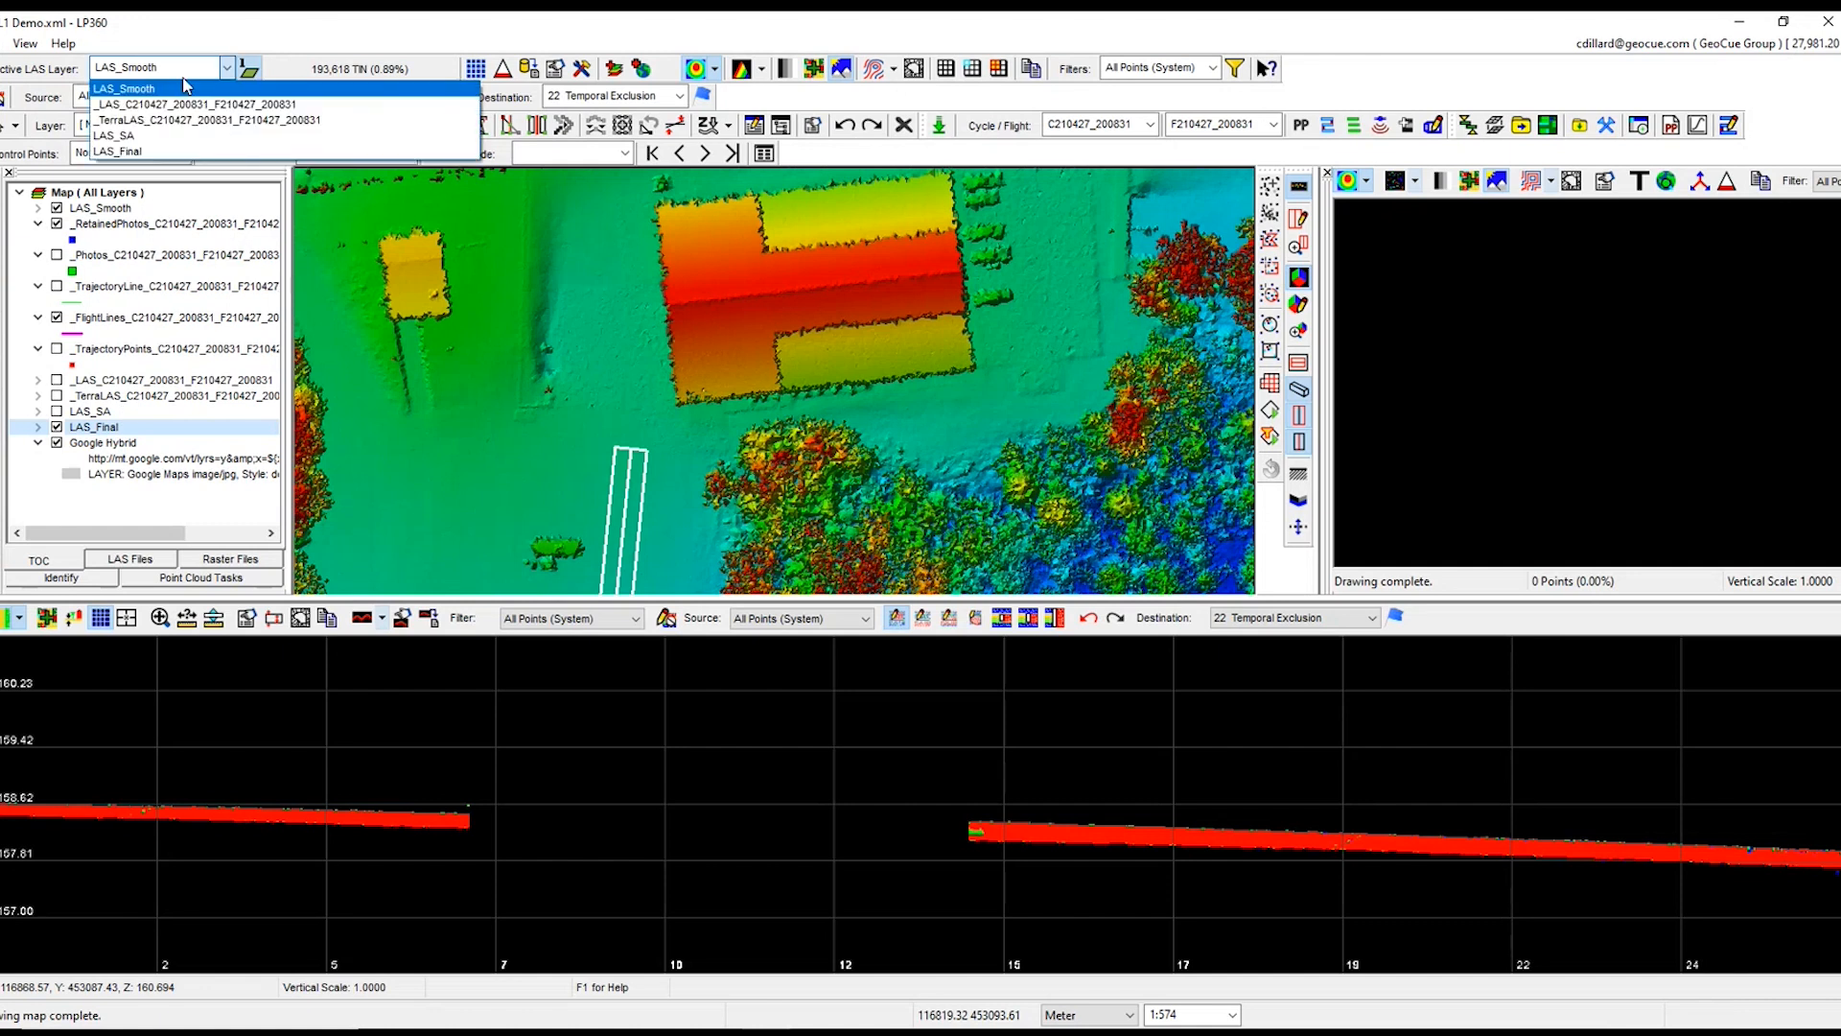
pyautogui.click(125, 151)
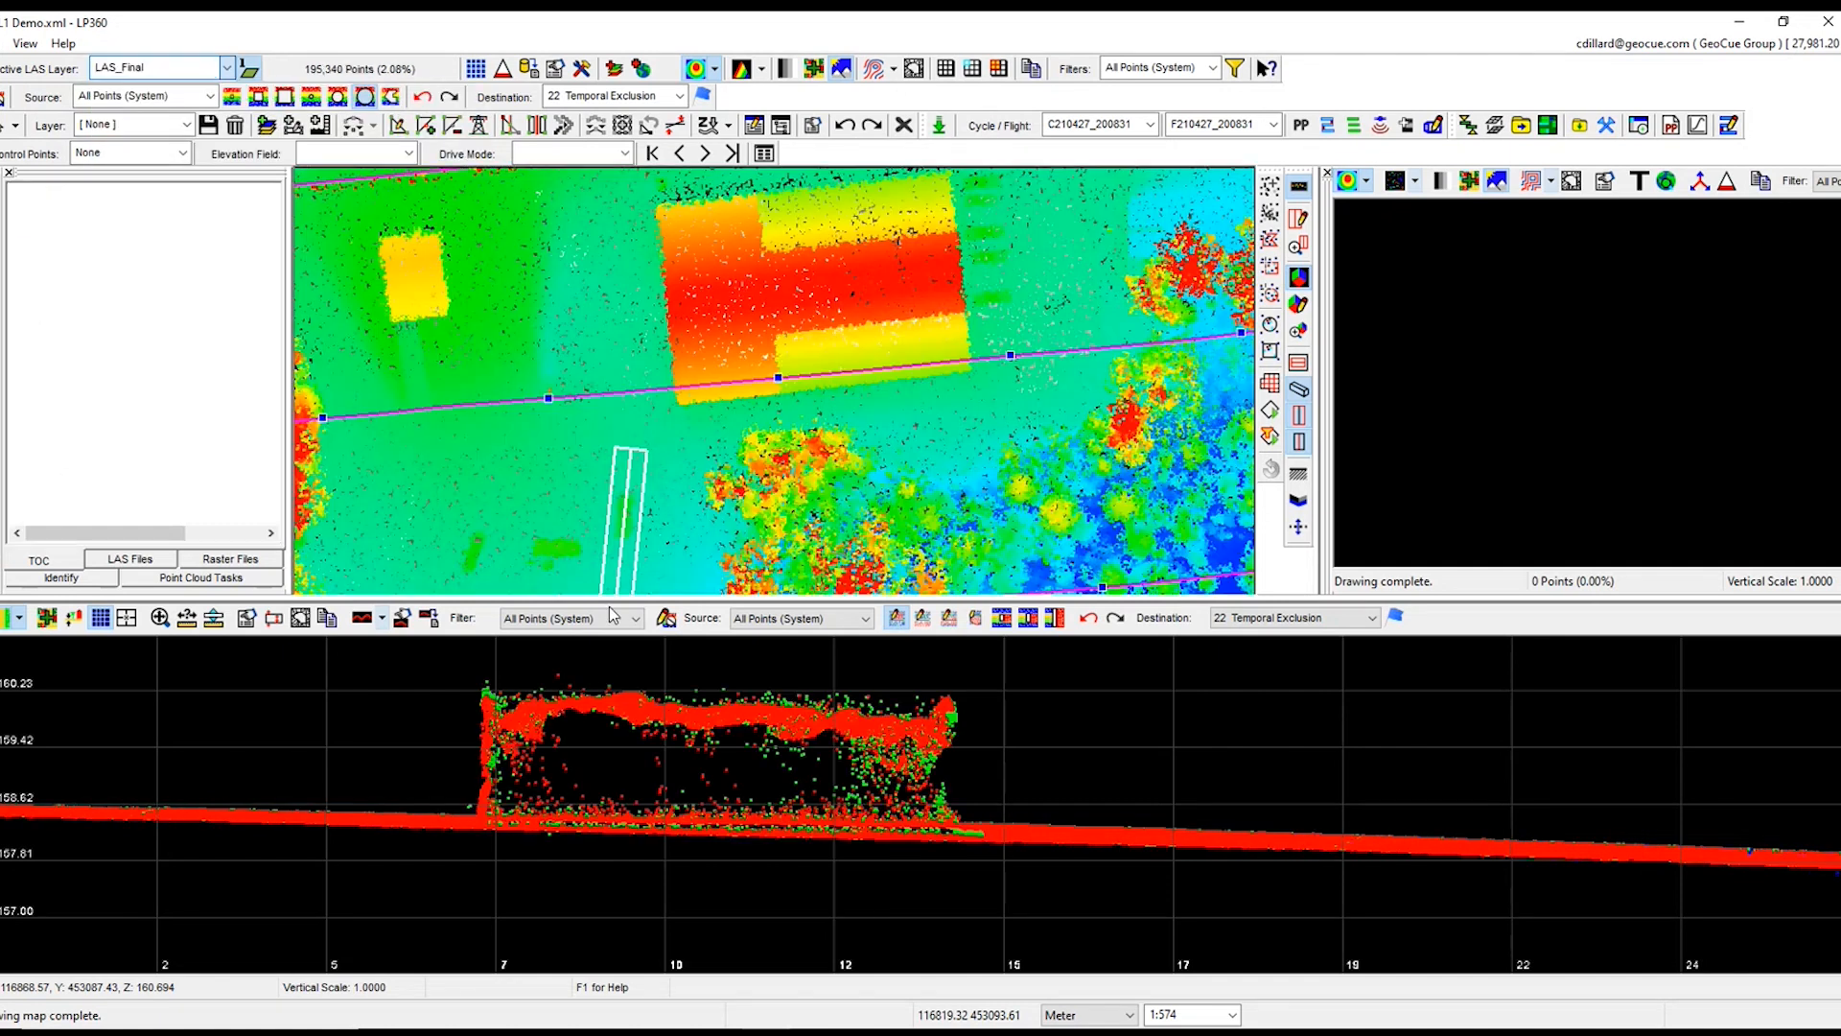
# Step: Color the LAS_Final points in the map view by classification and view the whole site
pyautogui.scroll(-3, 915, 470)
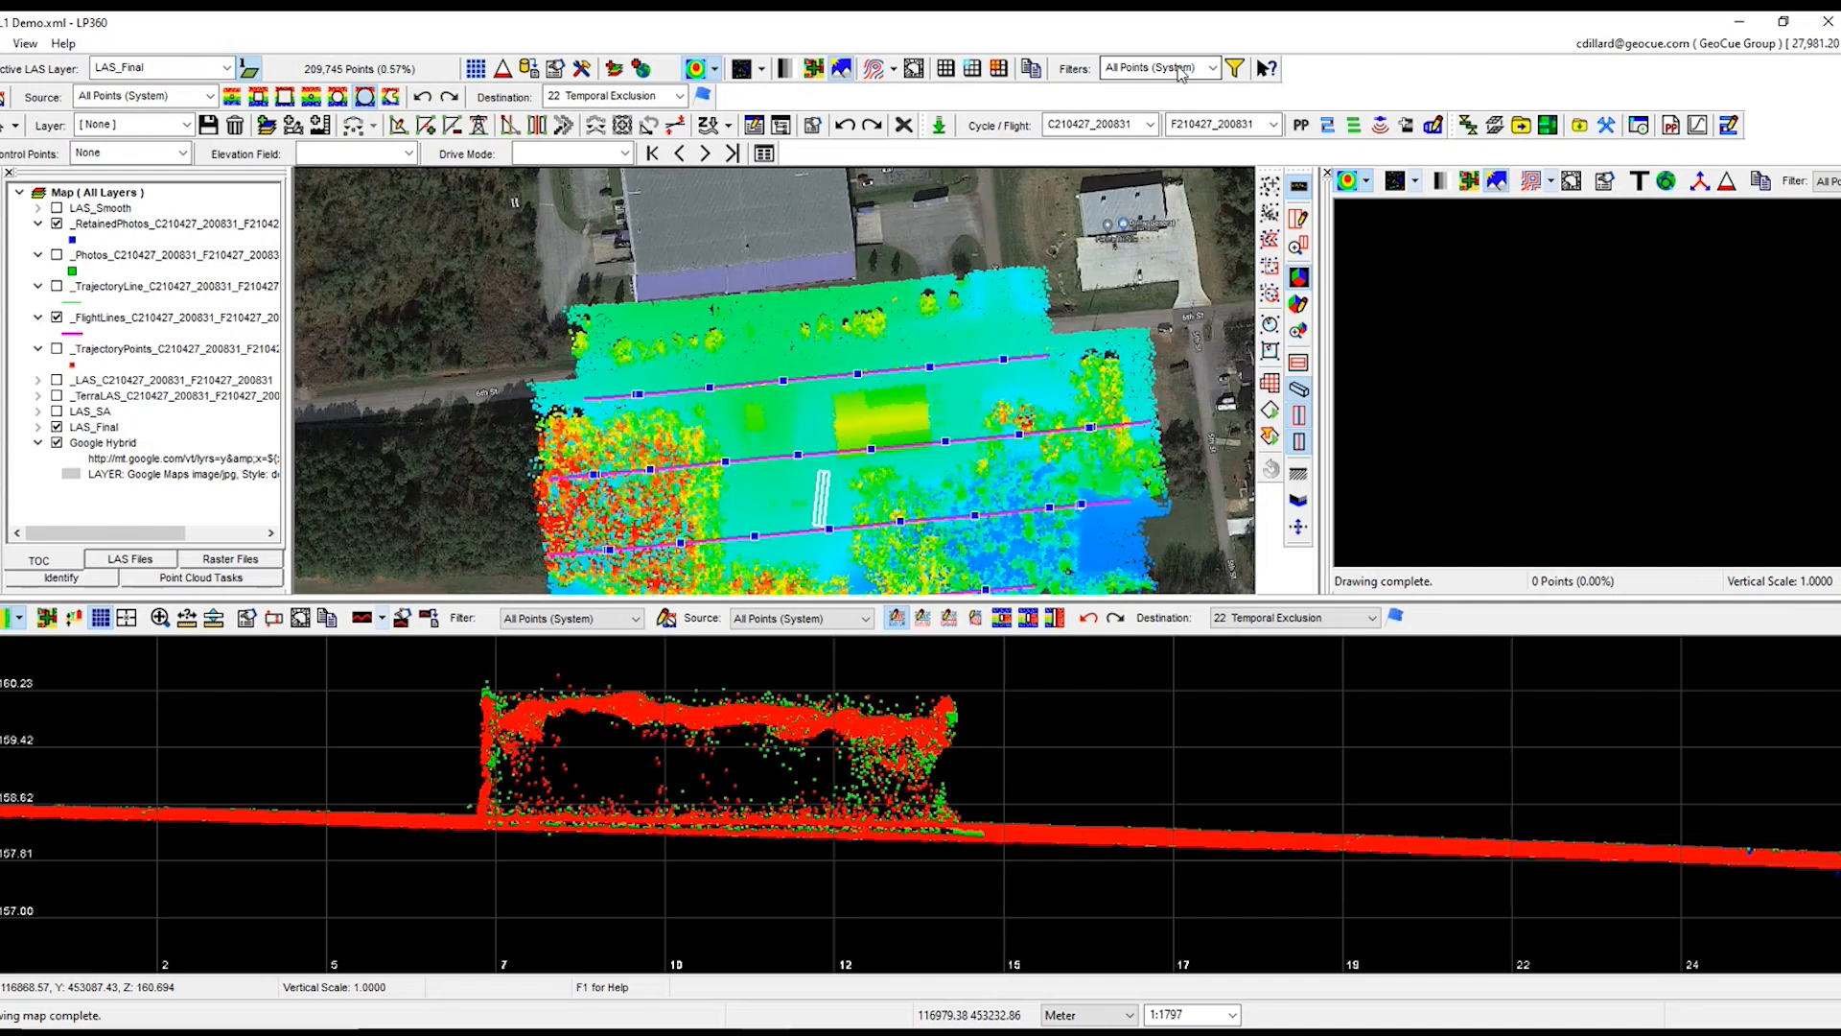
pyautogui.click(718, 69)
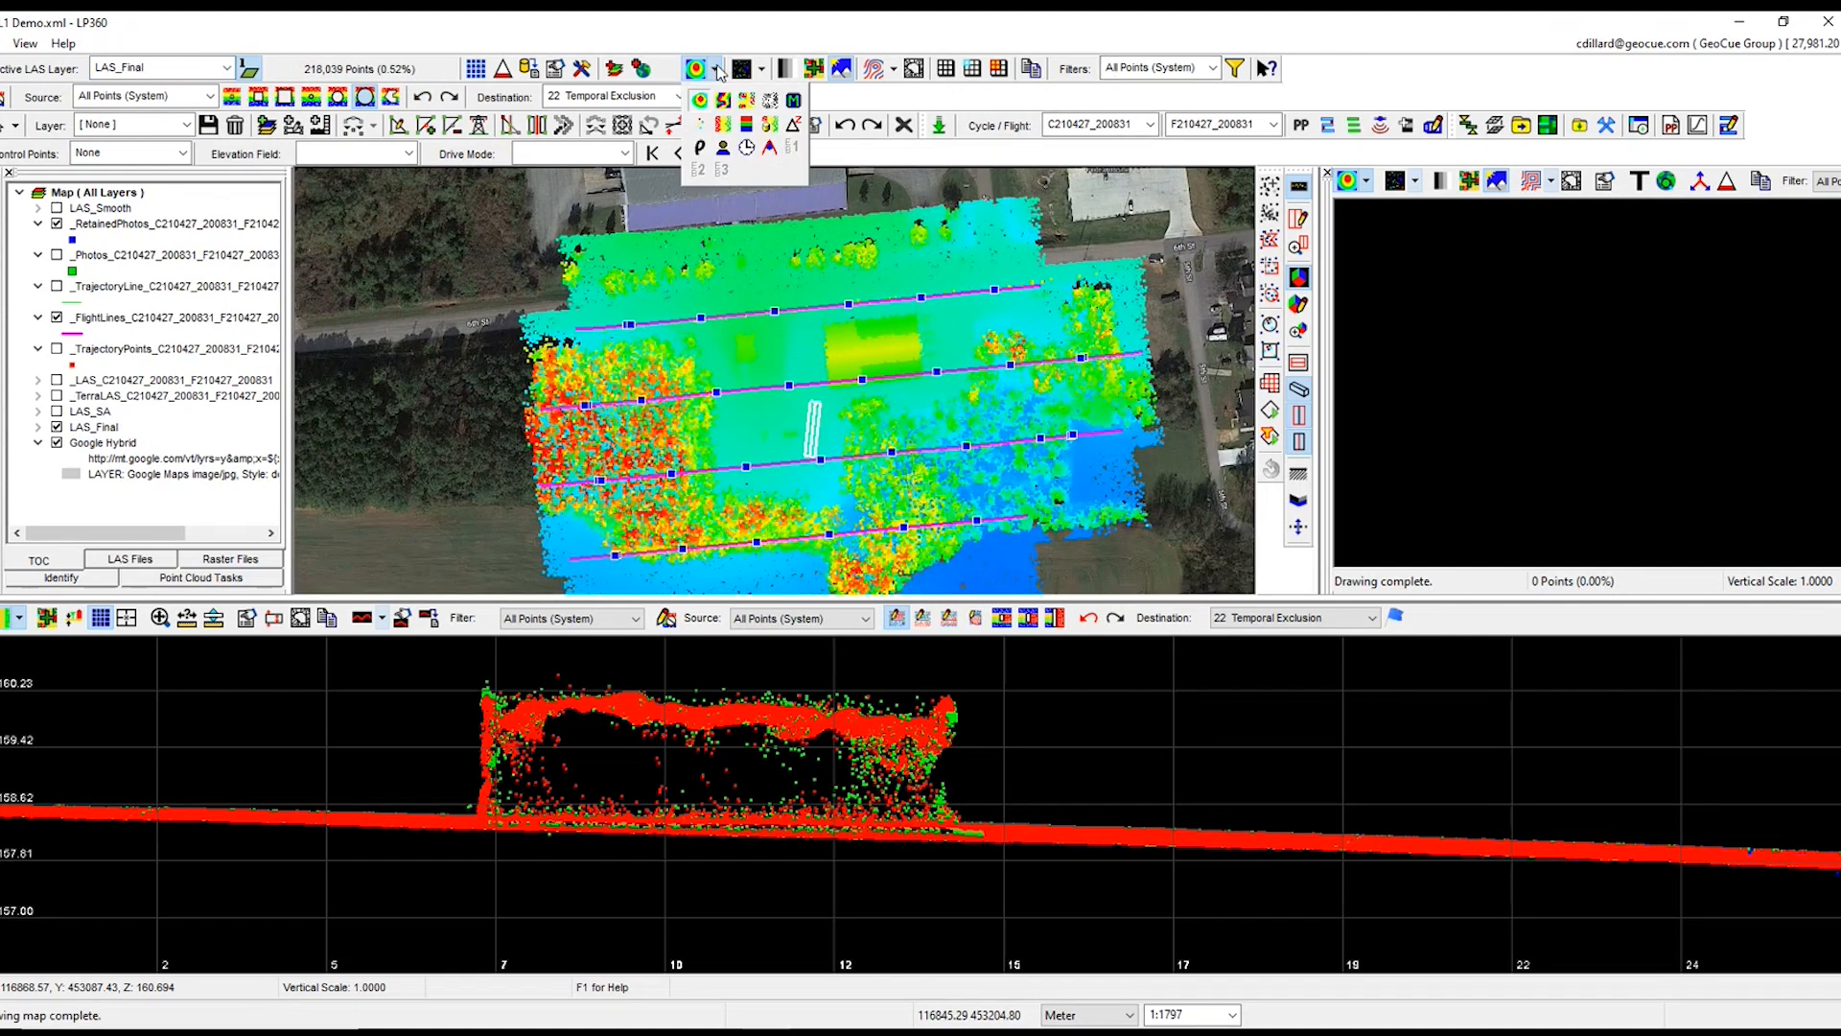
pyautogui.click(746, 100)
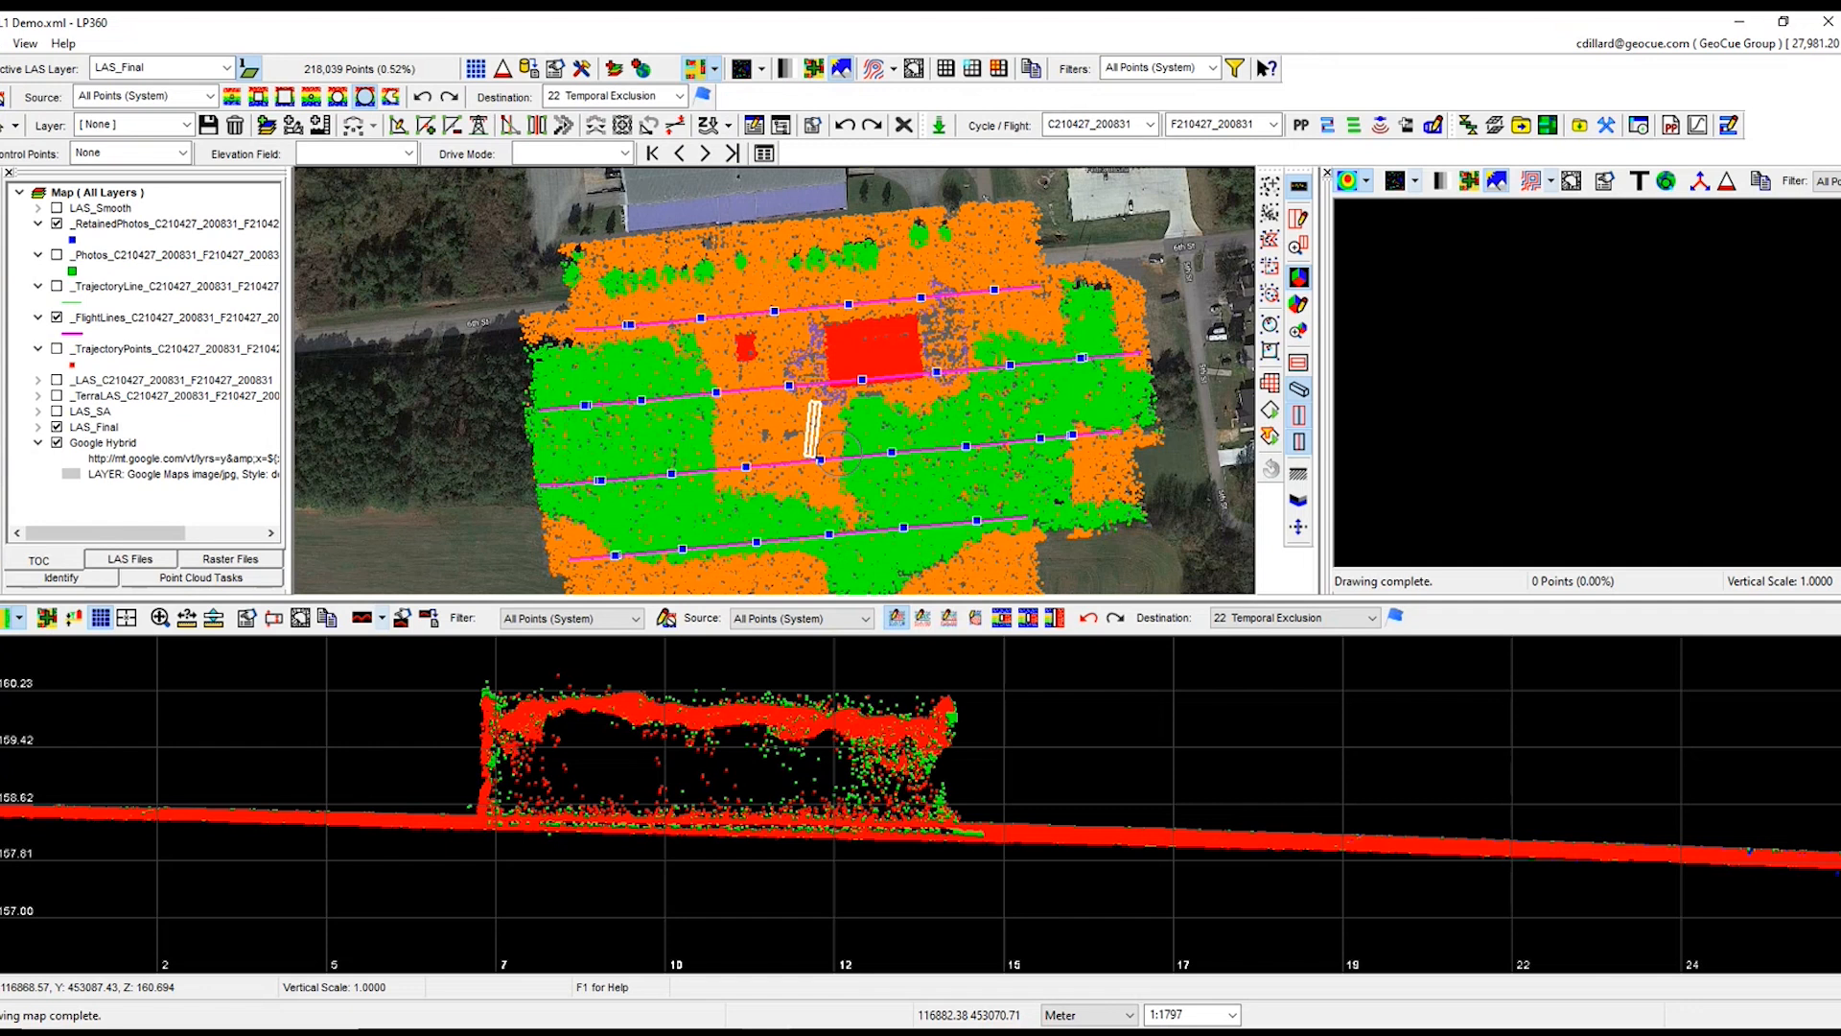
pyautogui.scroll(-1, 753, 394)
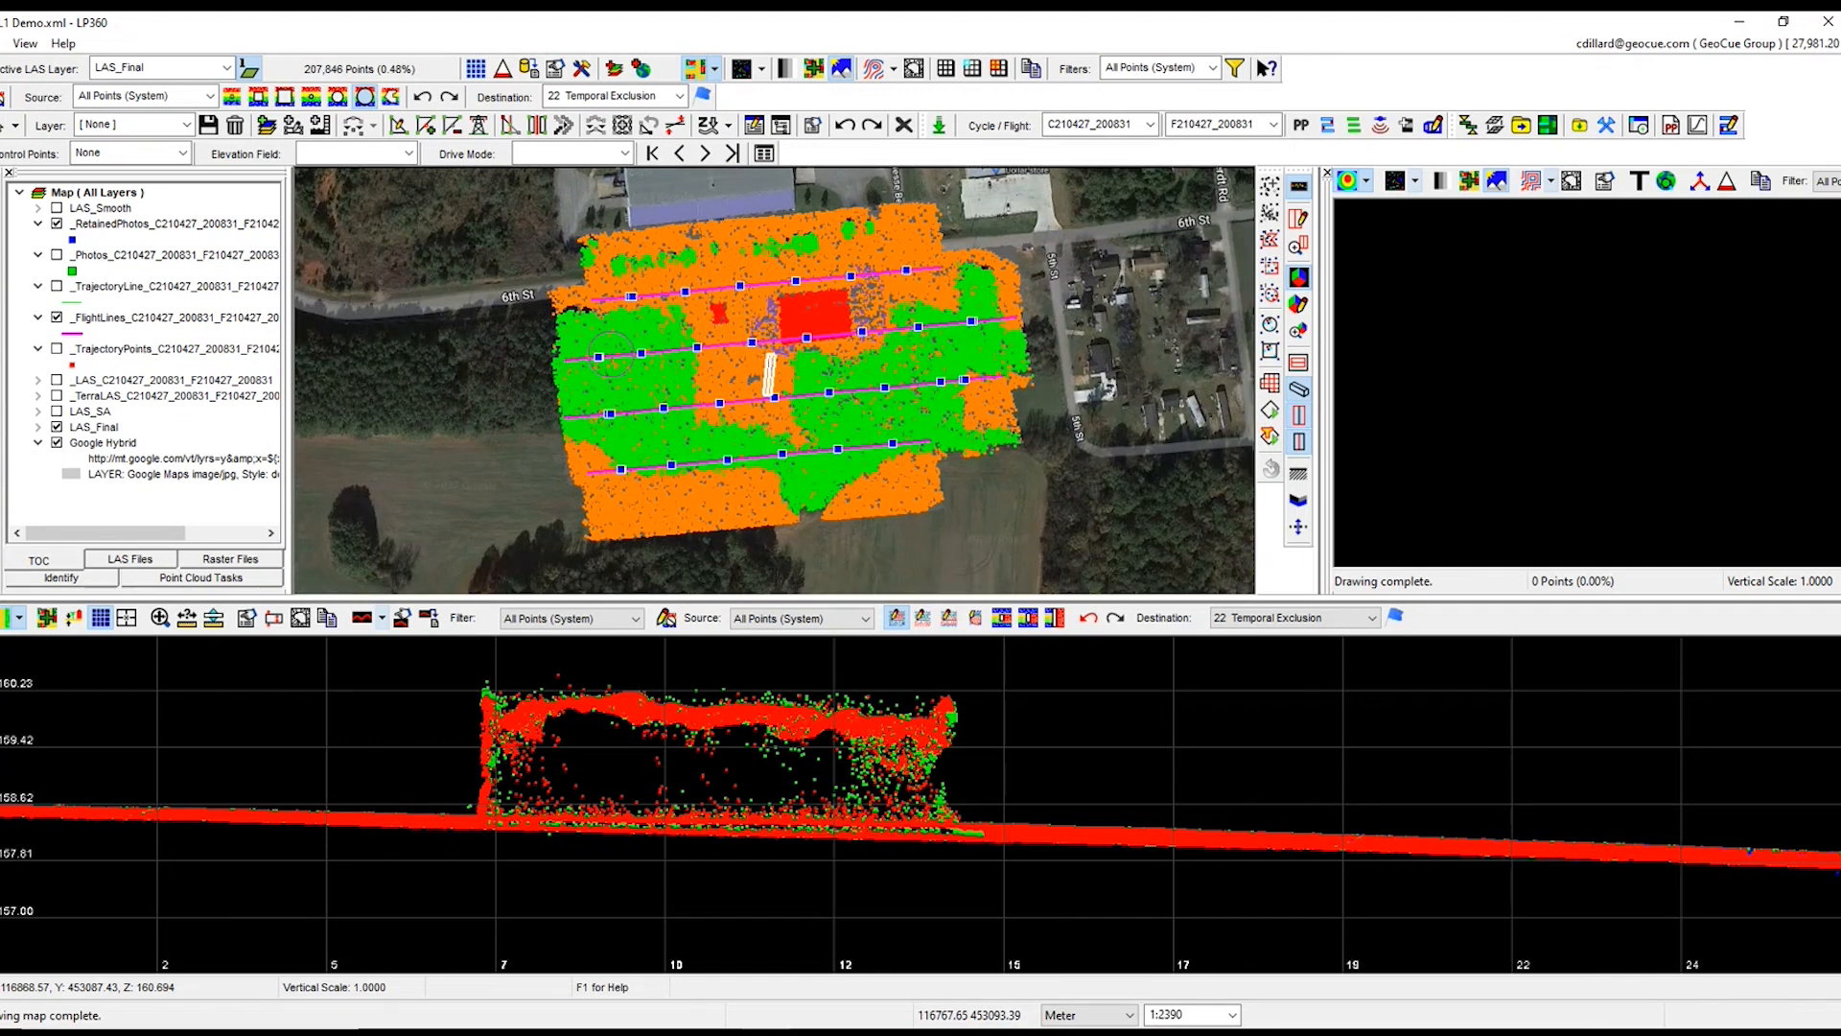
# Step: Draw a long west-to-east profile box from the western trees across the clearing with the vehicles to the eastern tree edge
pyautogui.click(1299, 220)
pyautogui.click(635, 386)
pyautogui.click(768, 383)
pyautogui.scroll(-3, 647, 772)
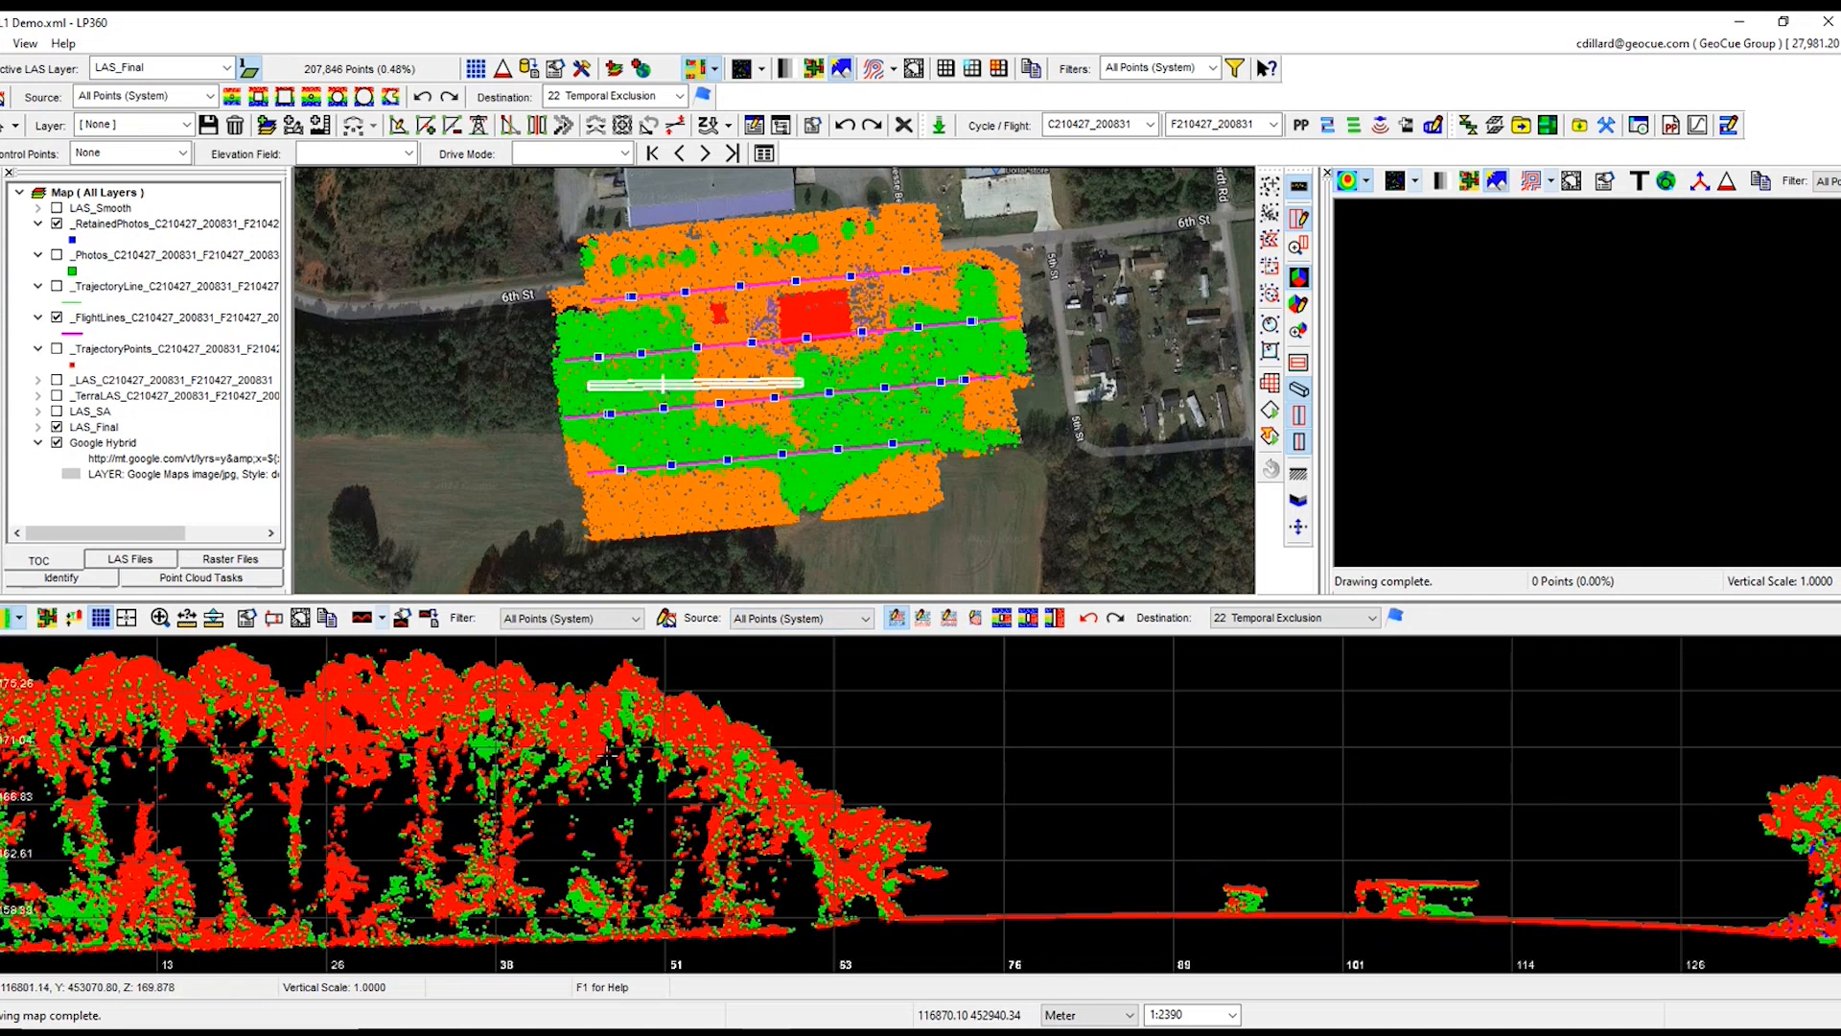
# Step: Color the profile points by classification and examine the ground, trees and vehicles along the section
pyautogui.click(19, 619)
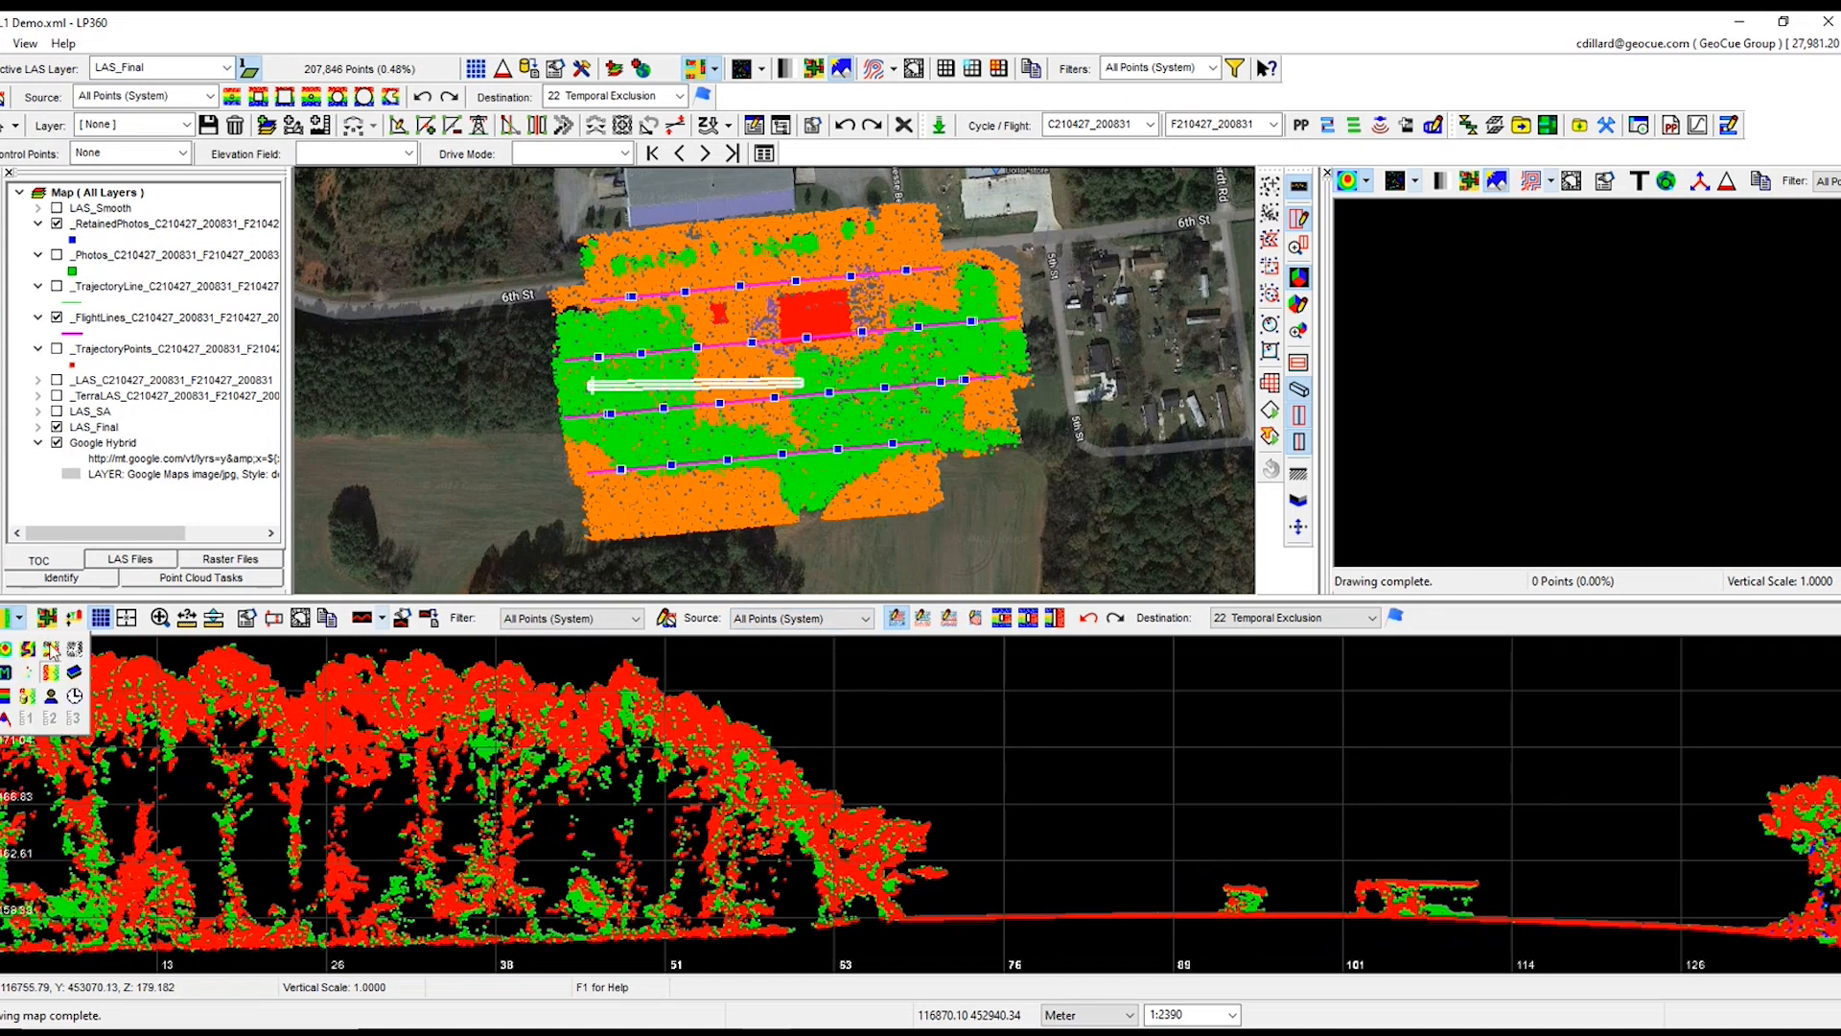
pyautogui.click(50, 648)
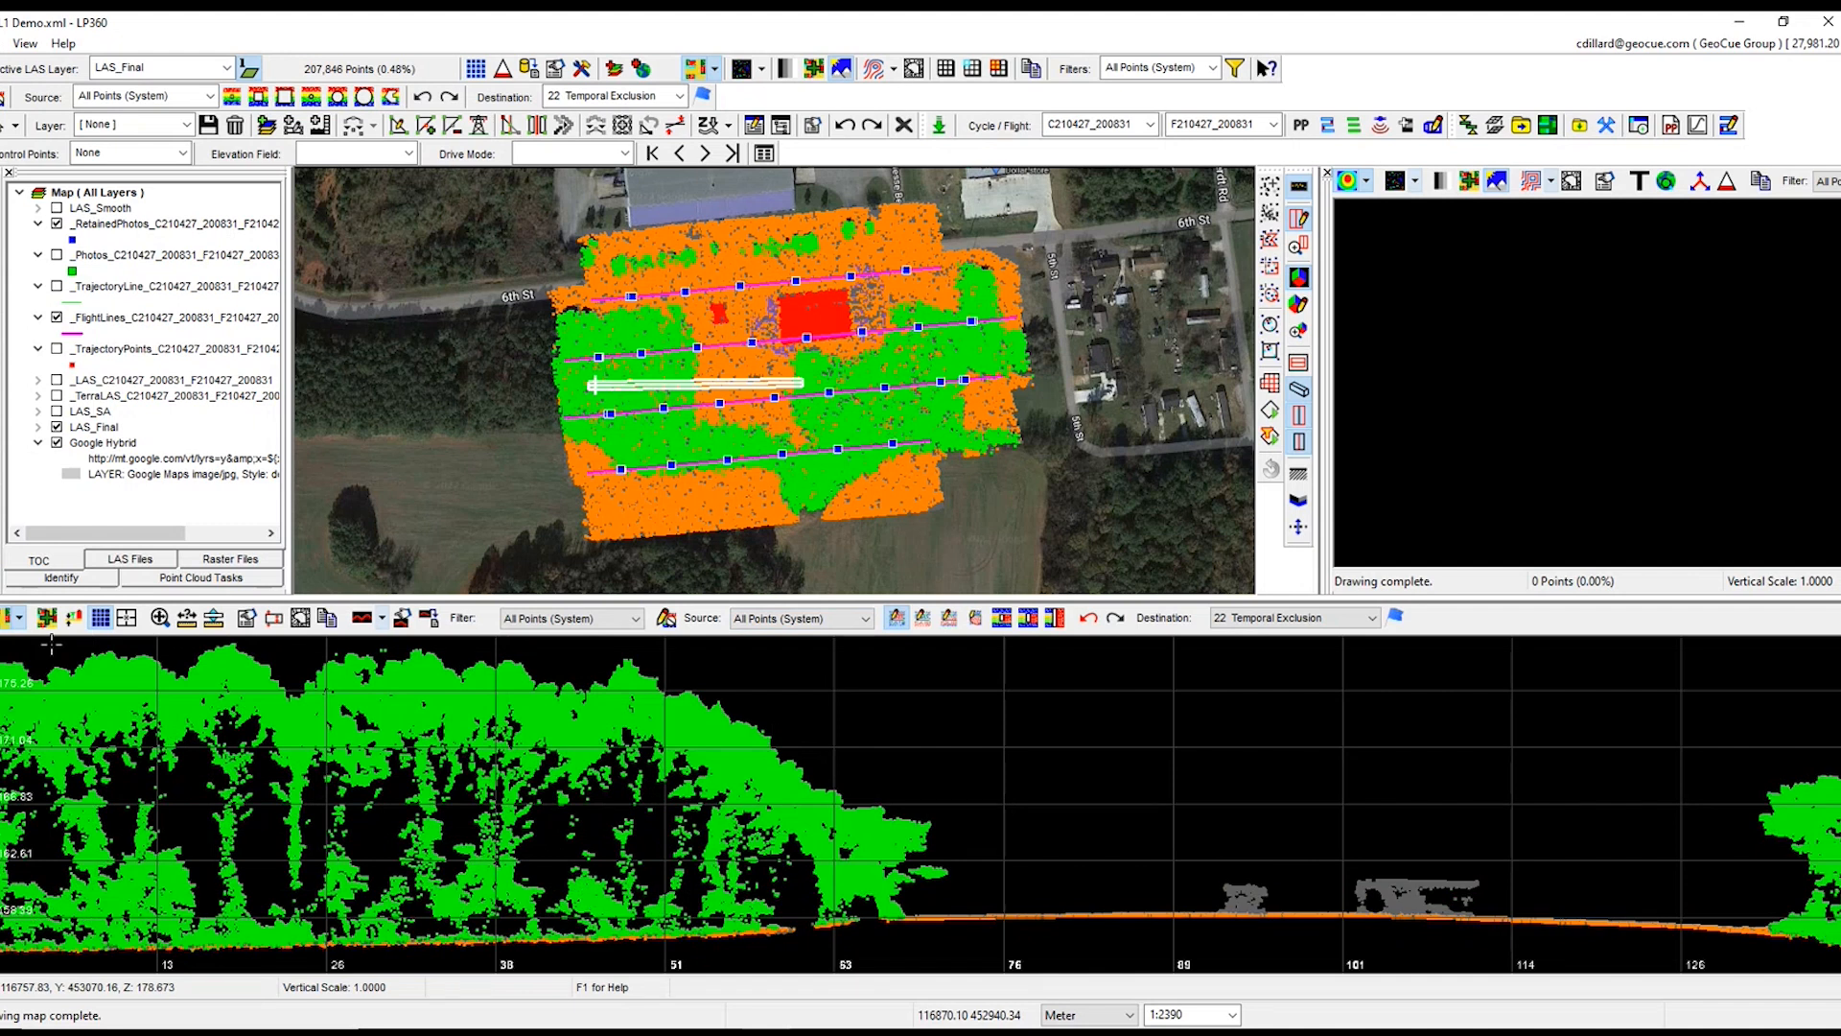
pyautogui.moveTo(1035, 912); pyautogui.dragTo(1143, 856)
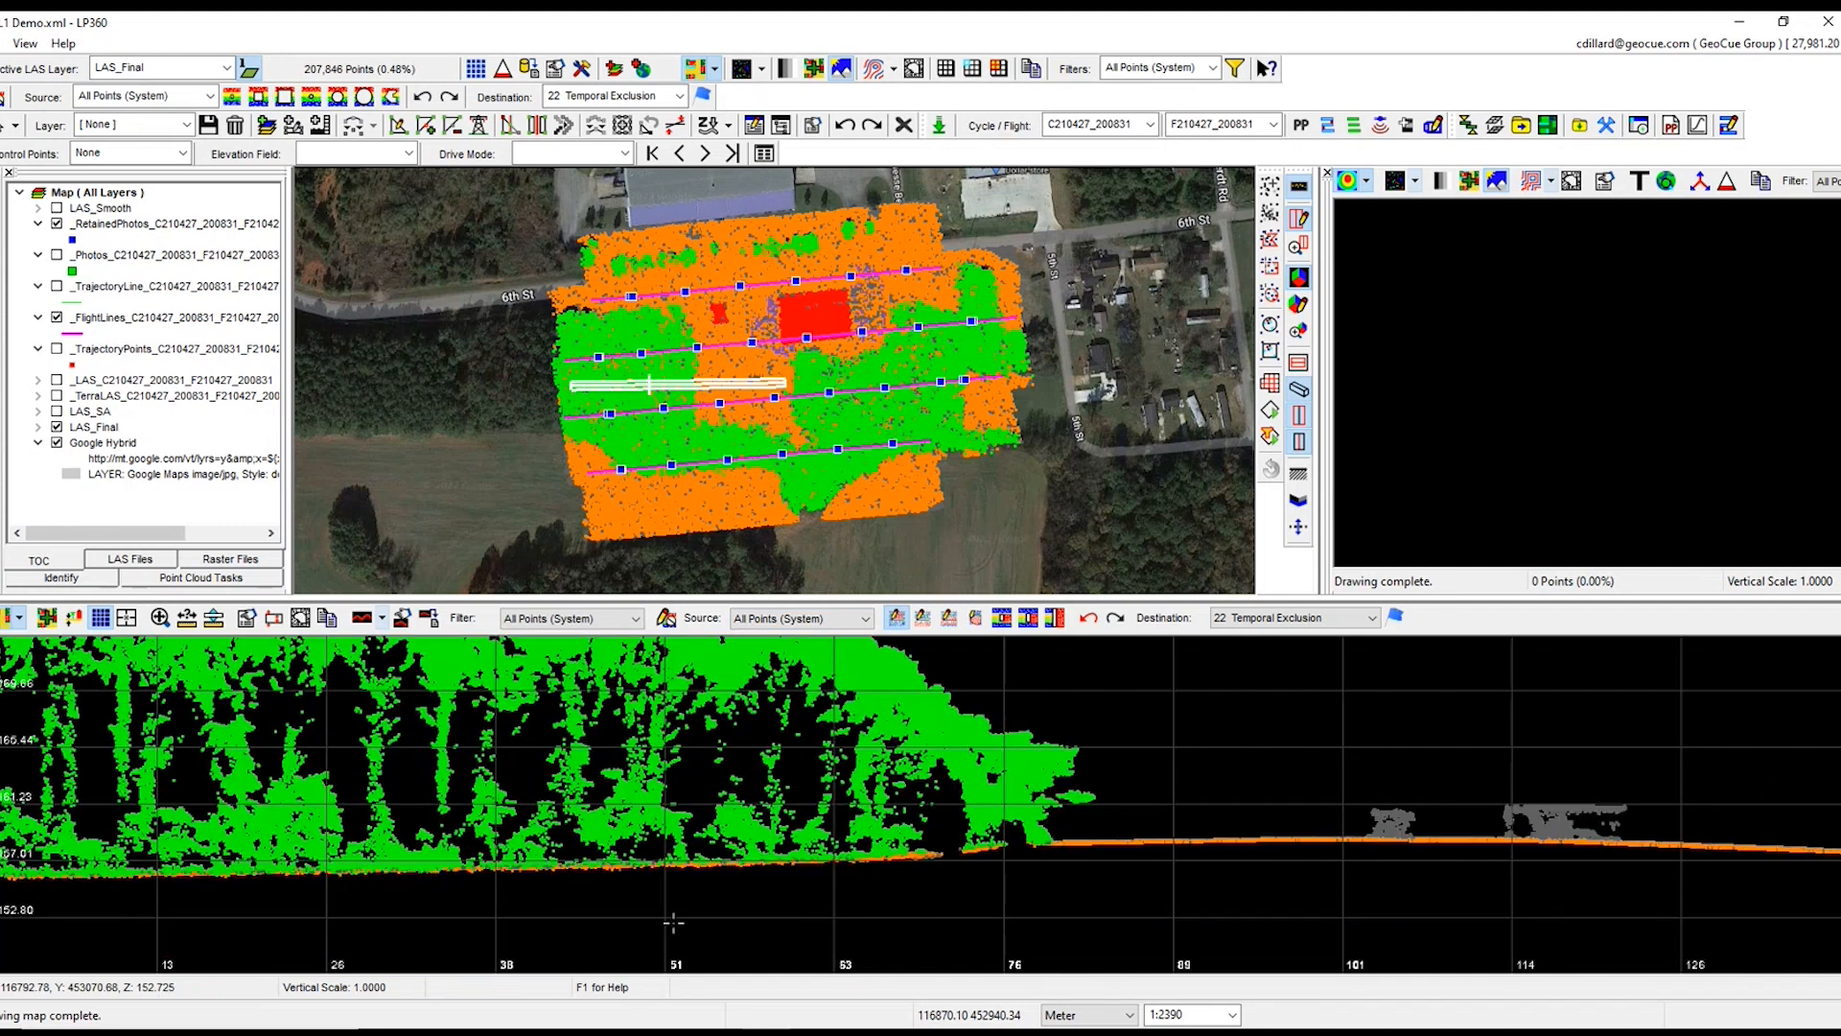
pyautogui.scroll(-2, 676, 901)
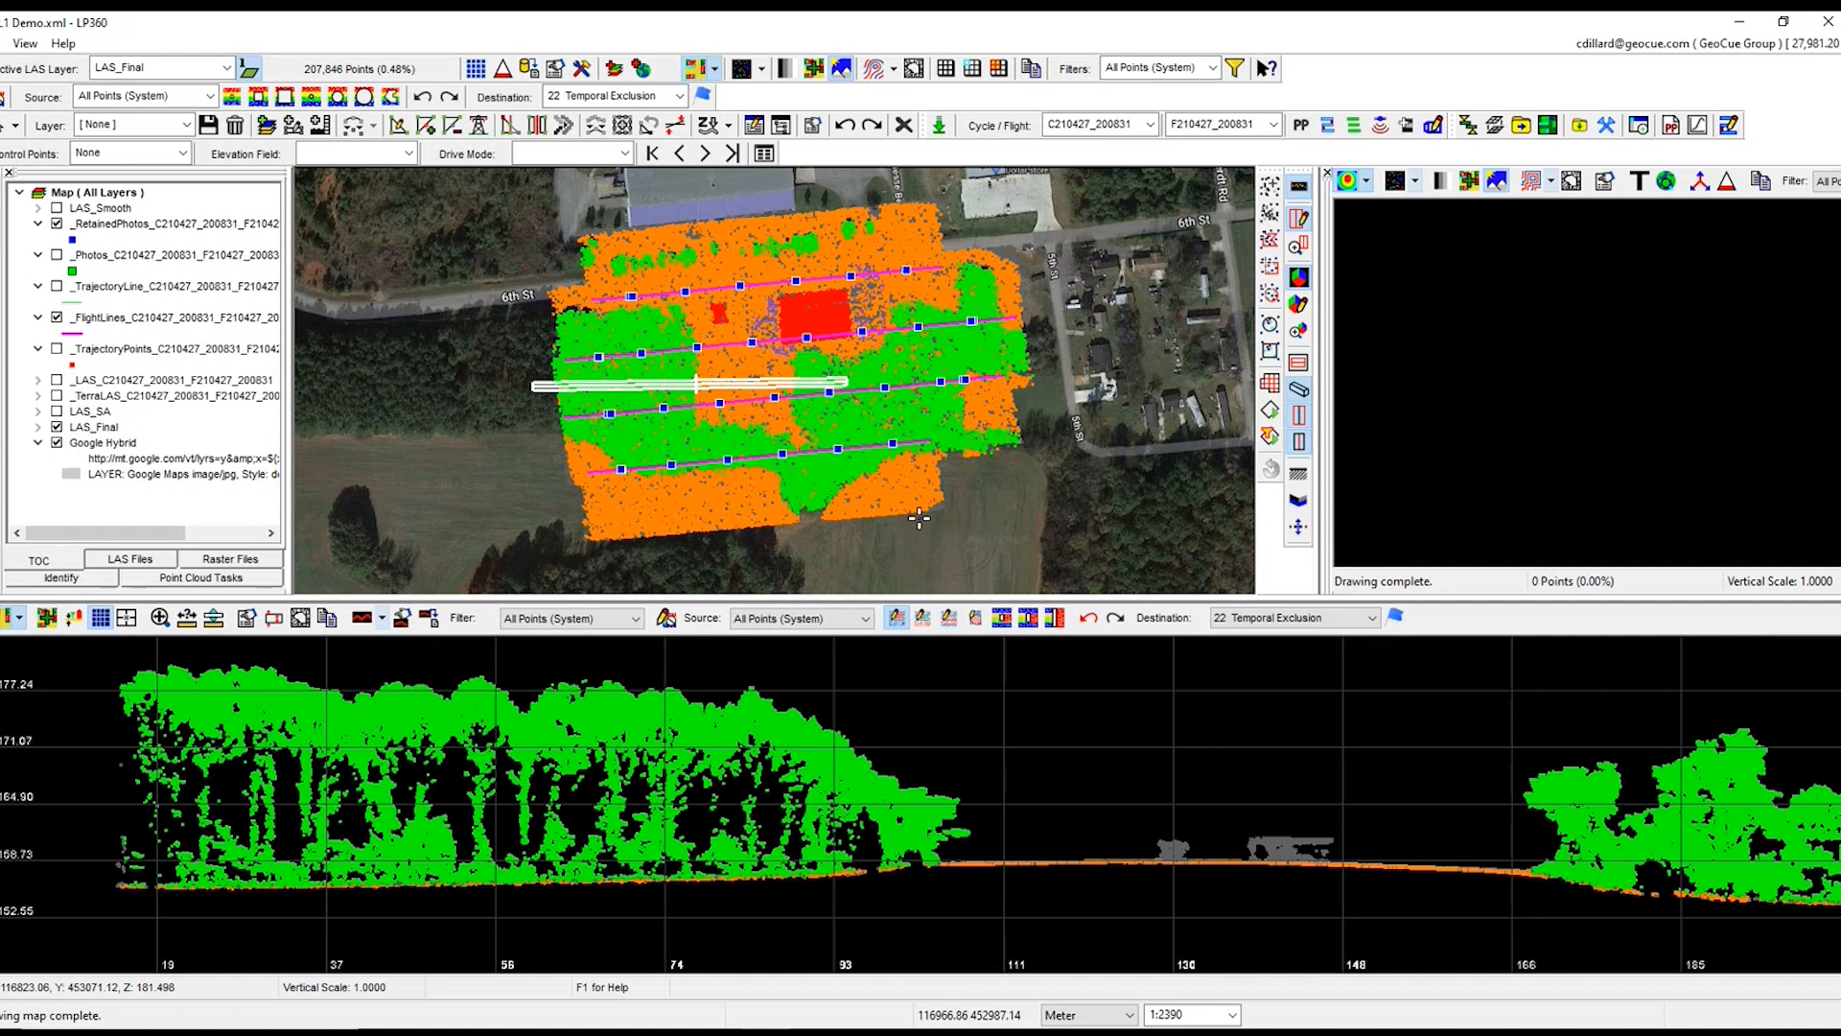
pyautogui.moveTo(959, 791); pyautogui.dragTo(846, 803, button='middle')
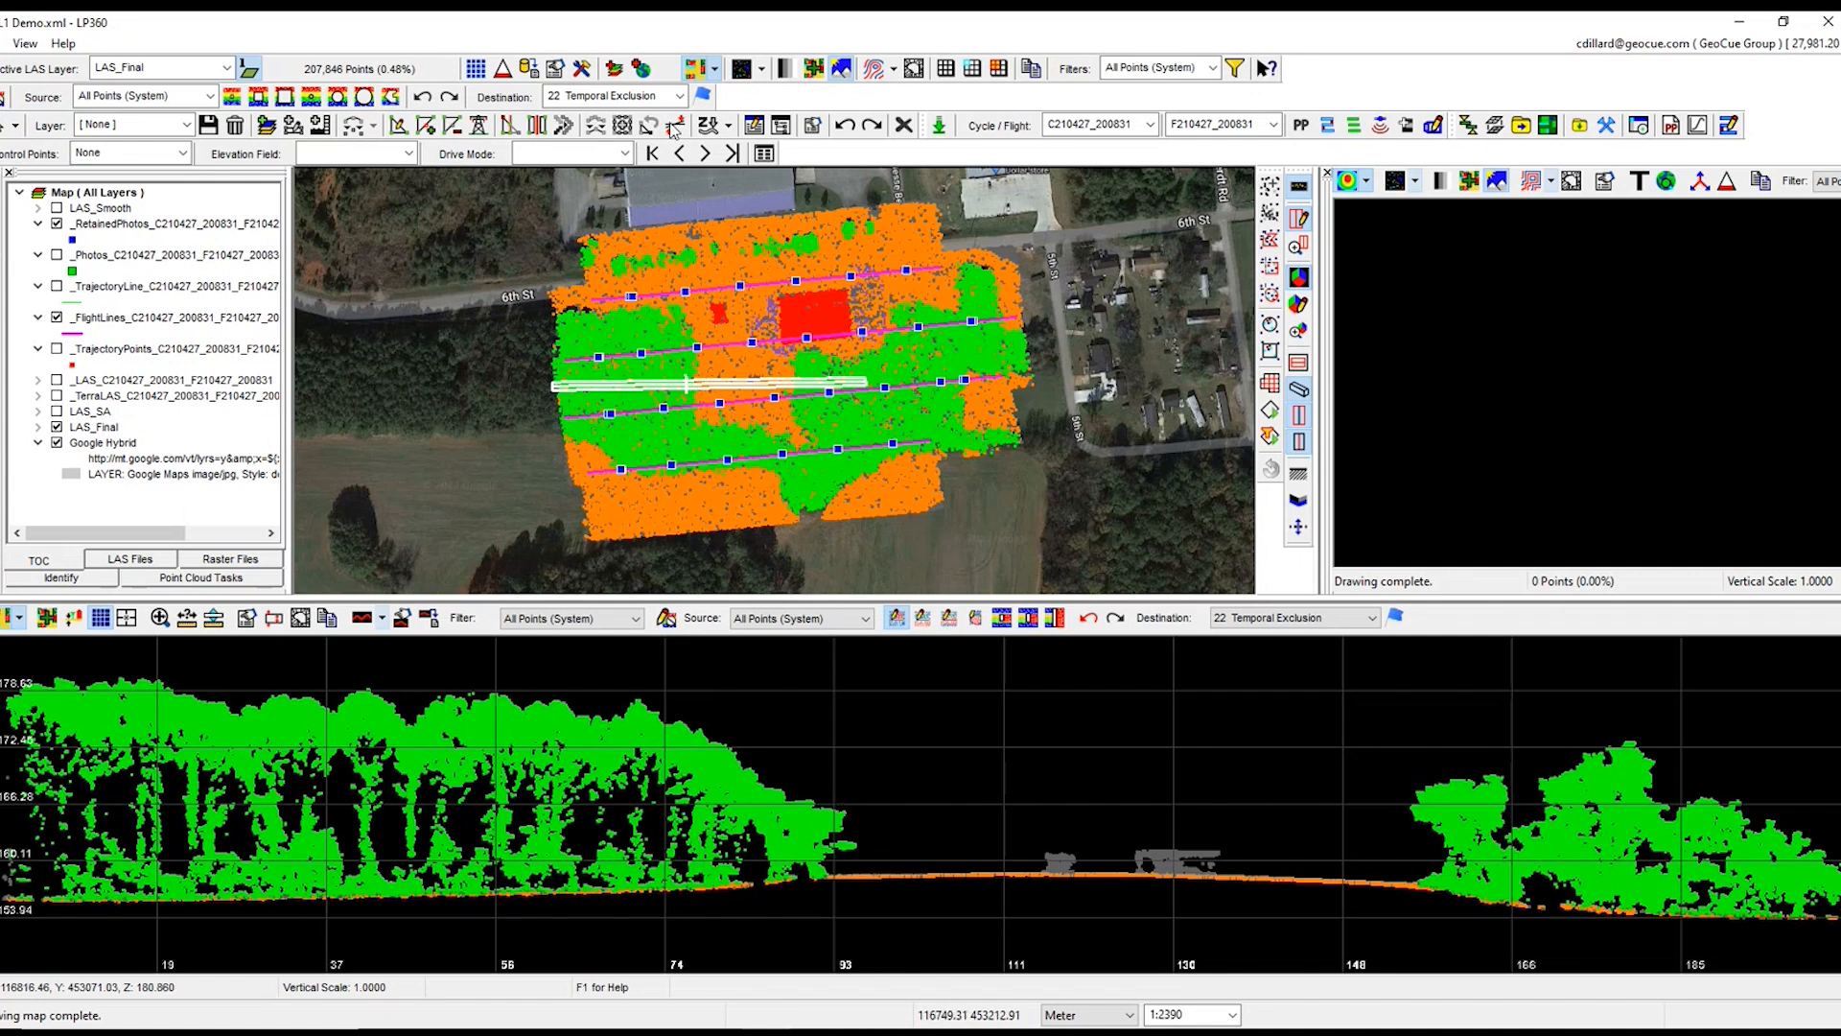
# Step: Add the control point shapefile 210518-TRIANA.shp from the Projects\Triana Control folder to the map as a feature layer
pyautogui.click(613, 72)
pyautogui.click(230, 153)
pyautogui.click(85, 183)
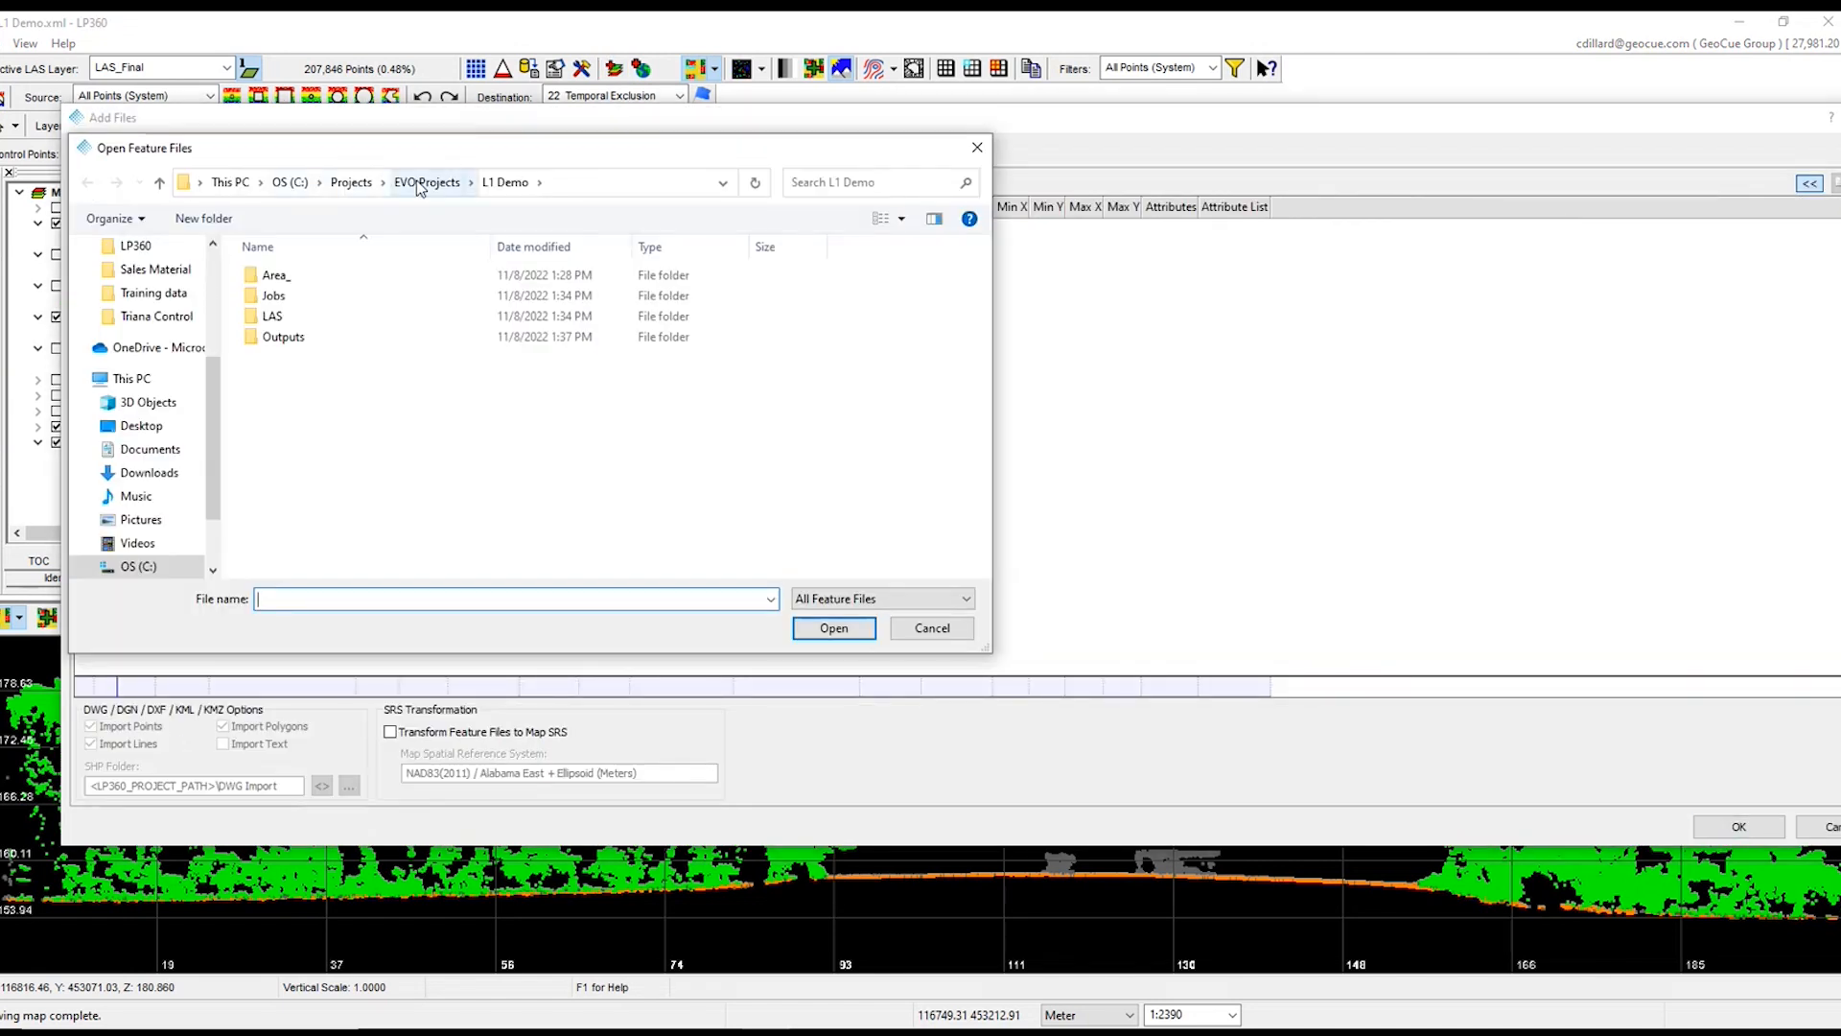
pyautogui.click(419, 184)
pyautogui.click(351, 182)
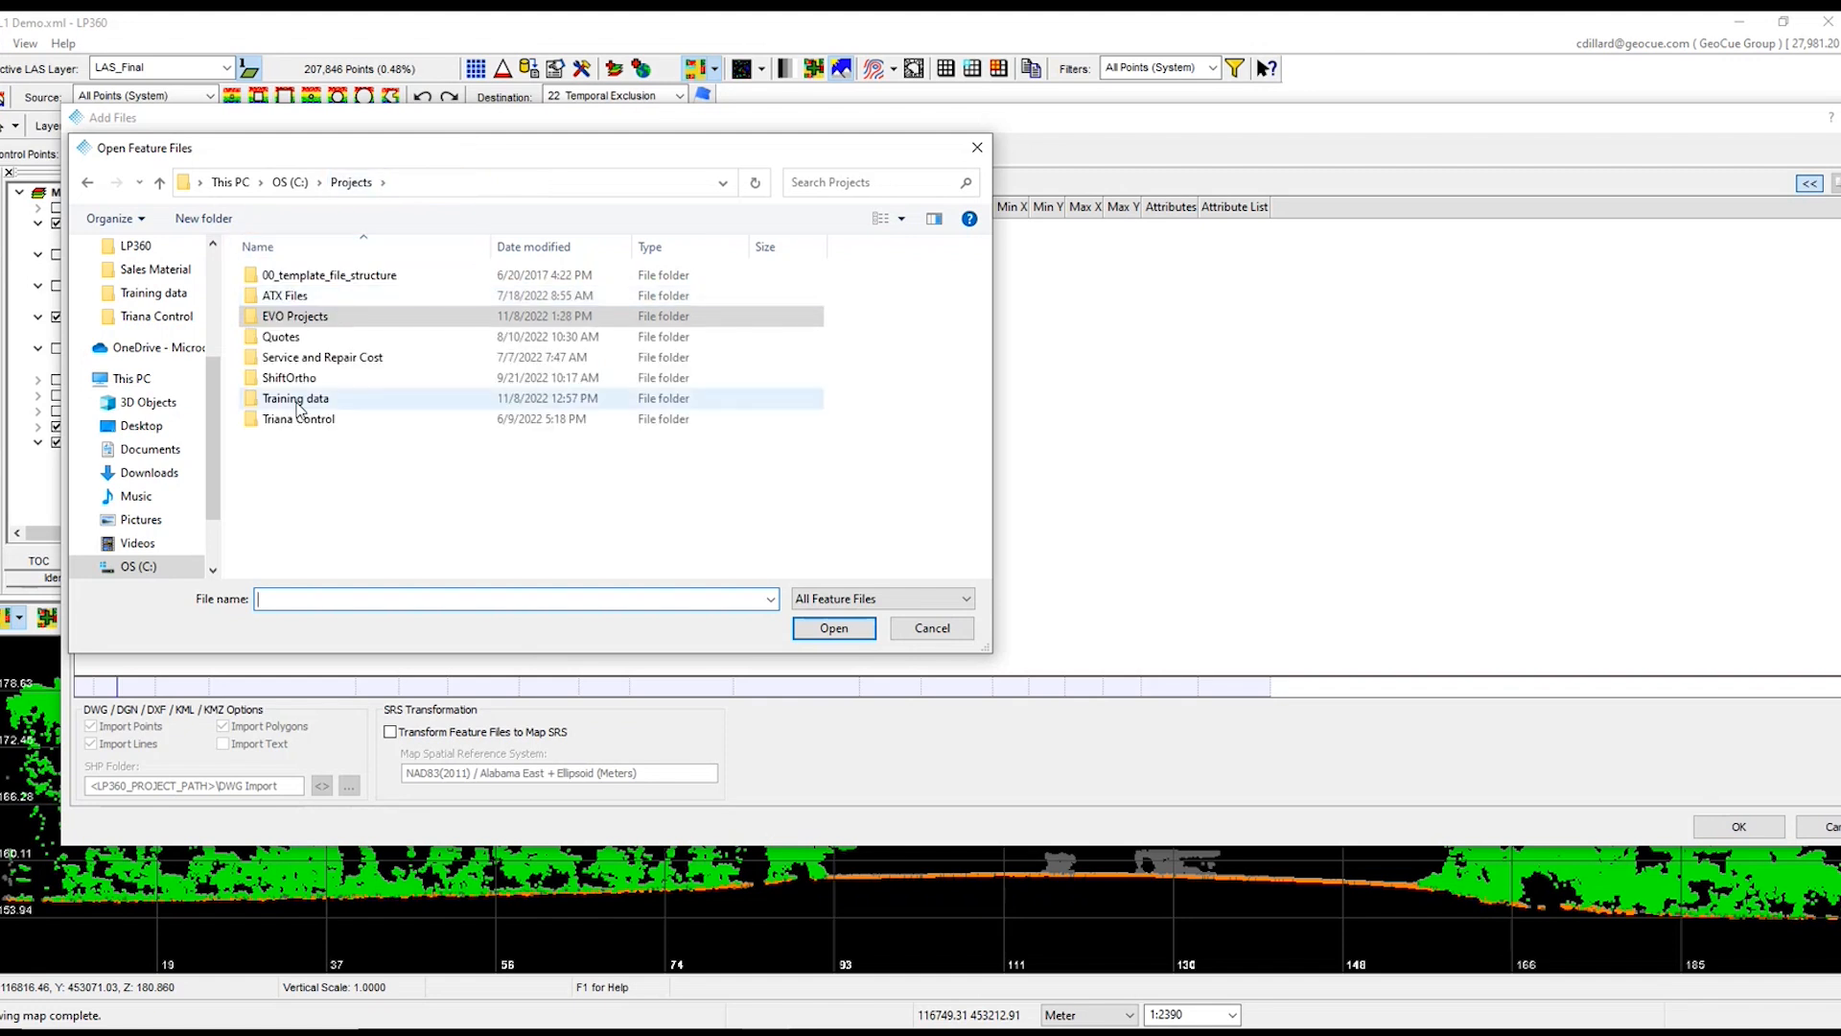
pyautogui.doubleClick(296, 401)
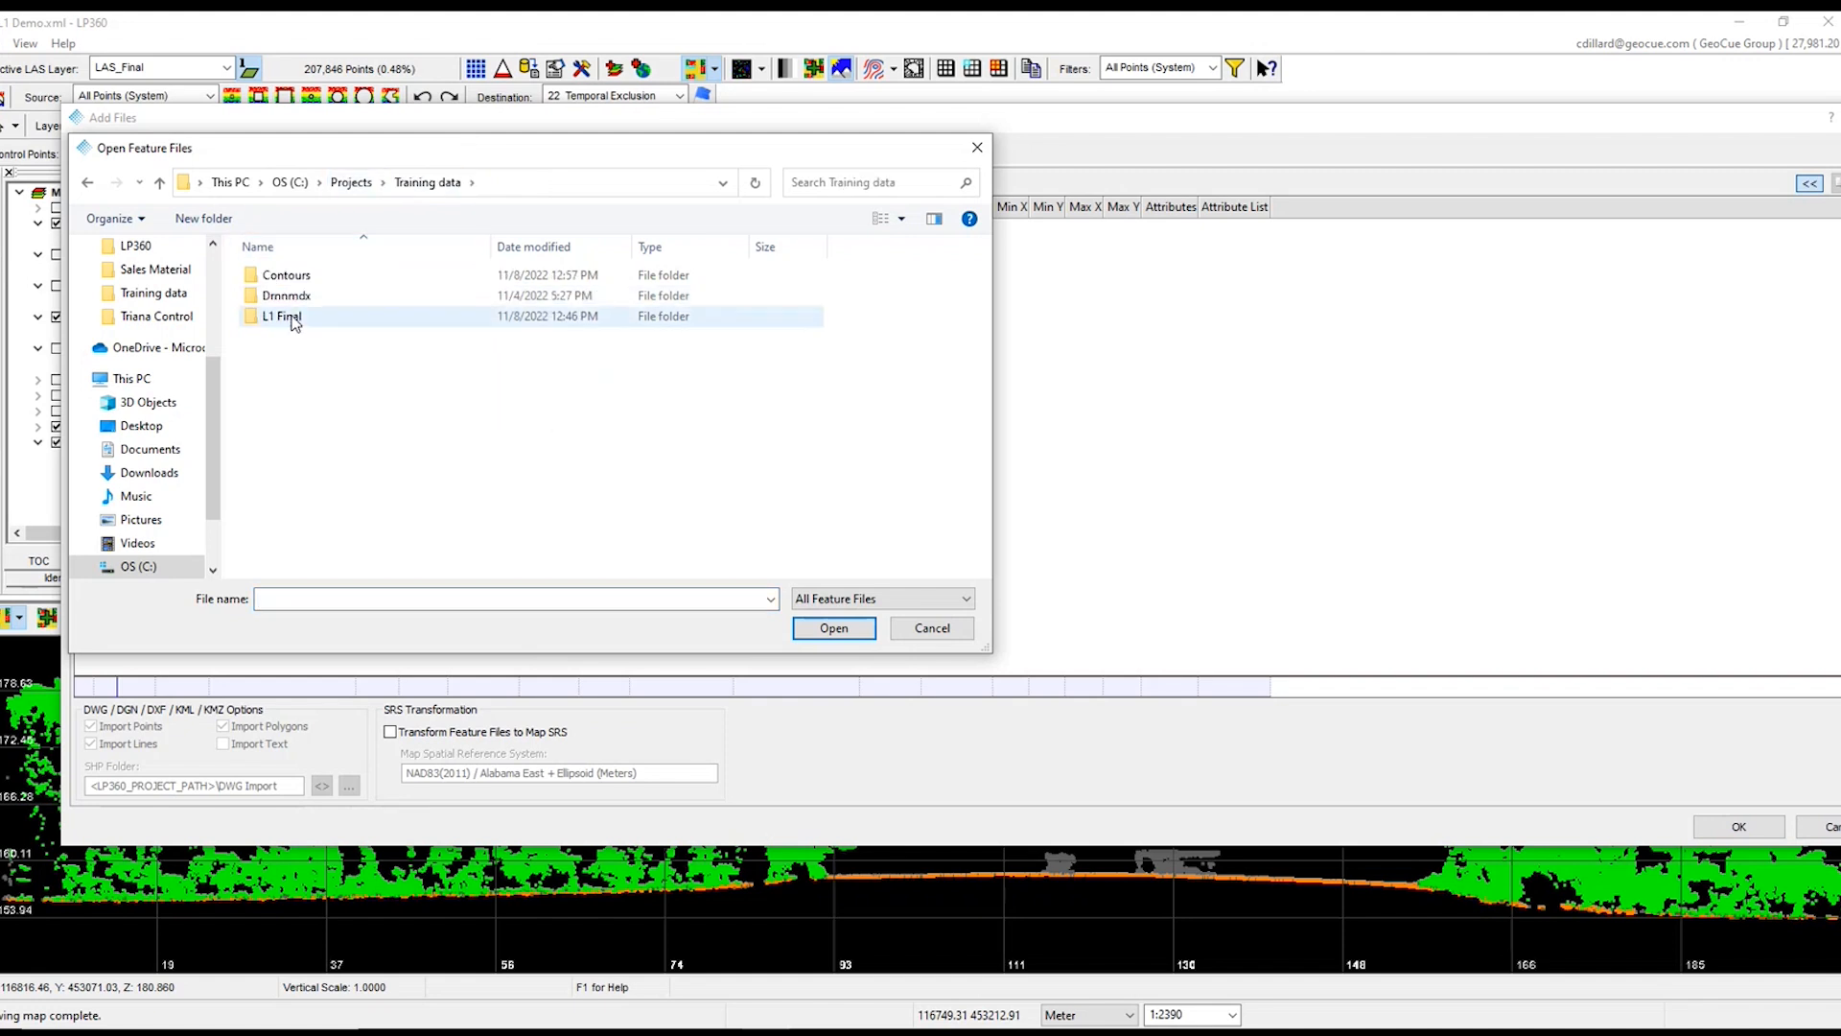
pyautogui.click(351, 182)
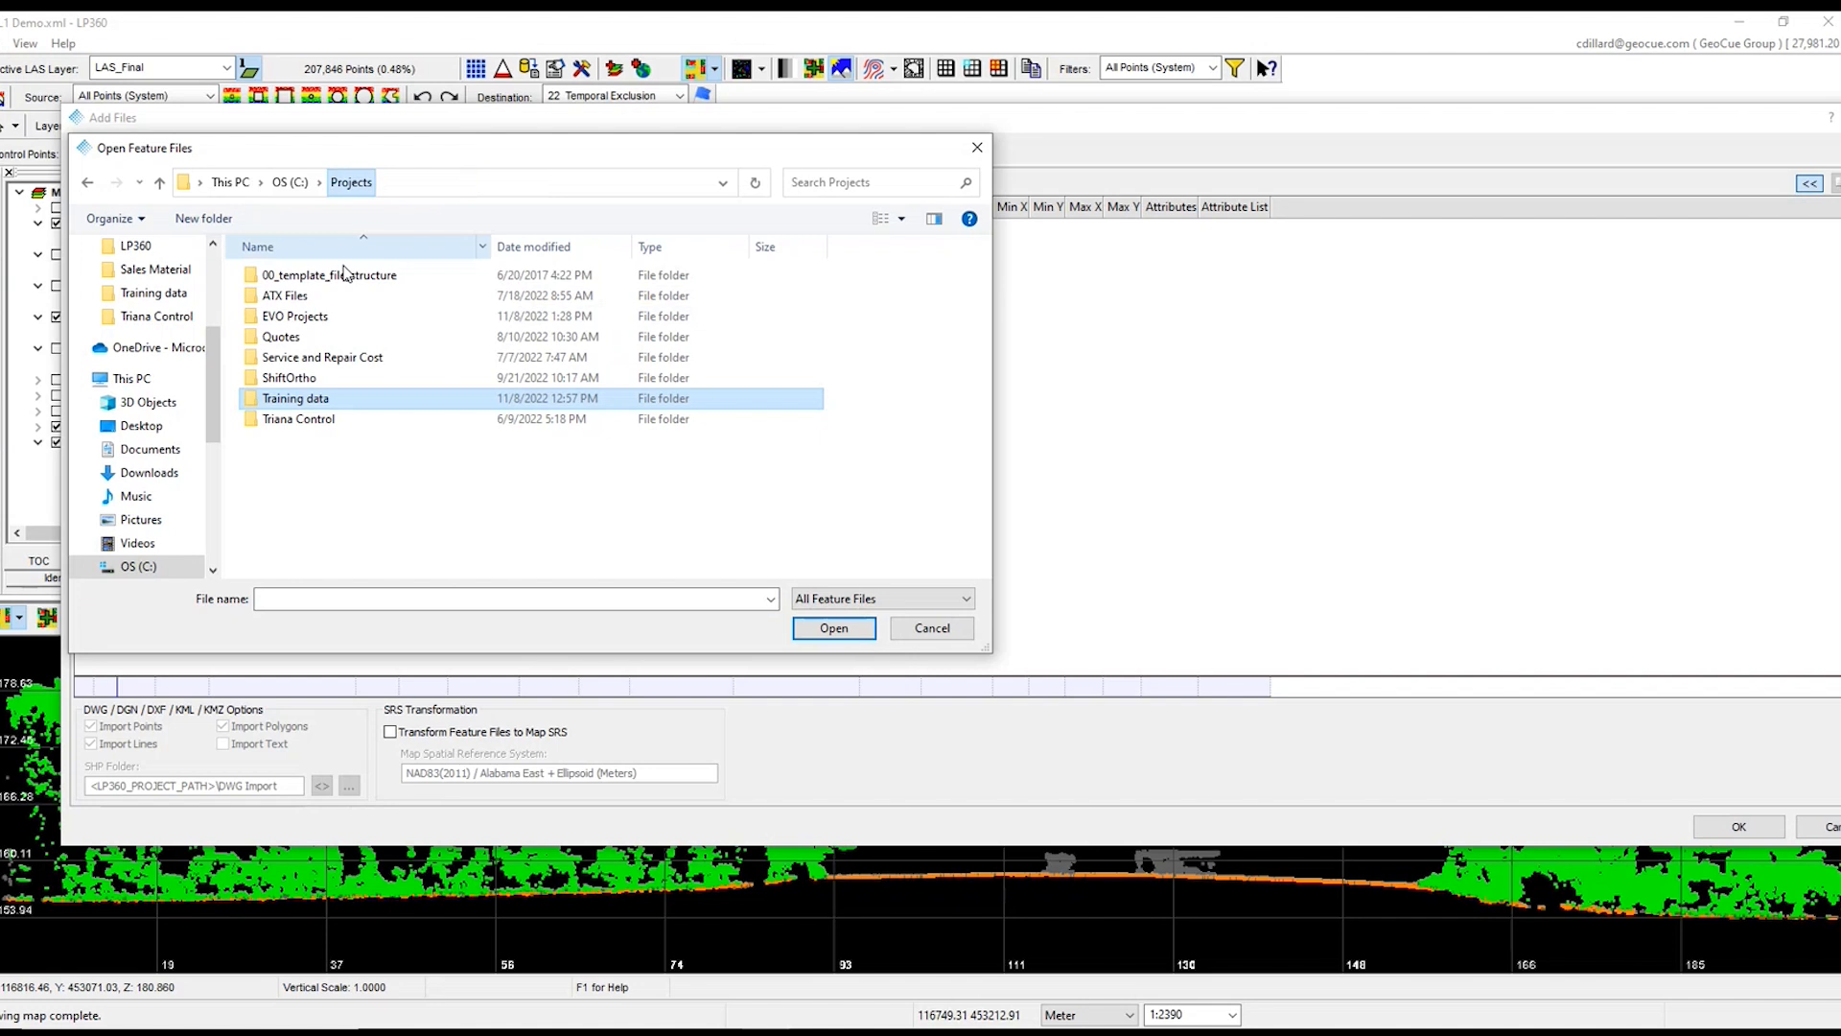
pyautogui.click(293, 422)
pyautogui.doubleClick(292, 422)
pyautogui.click(298, 275)
pyautogui.click(833, 628)
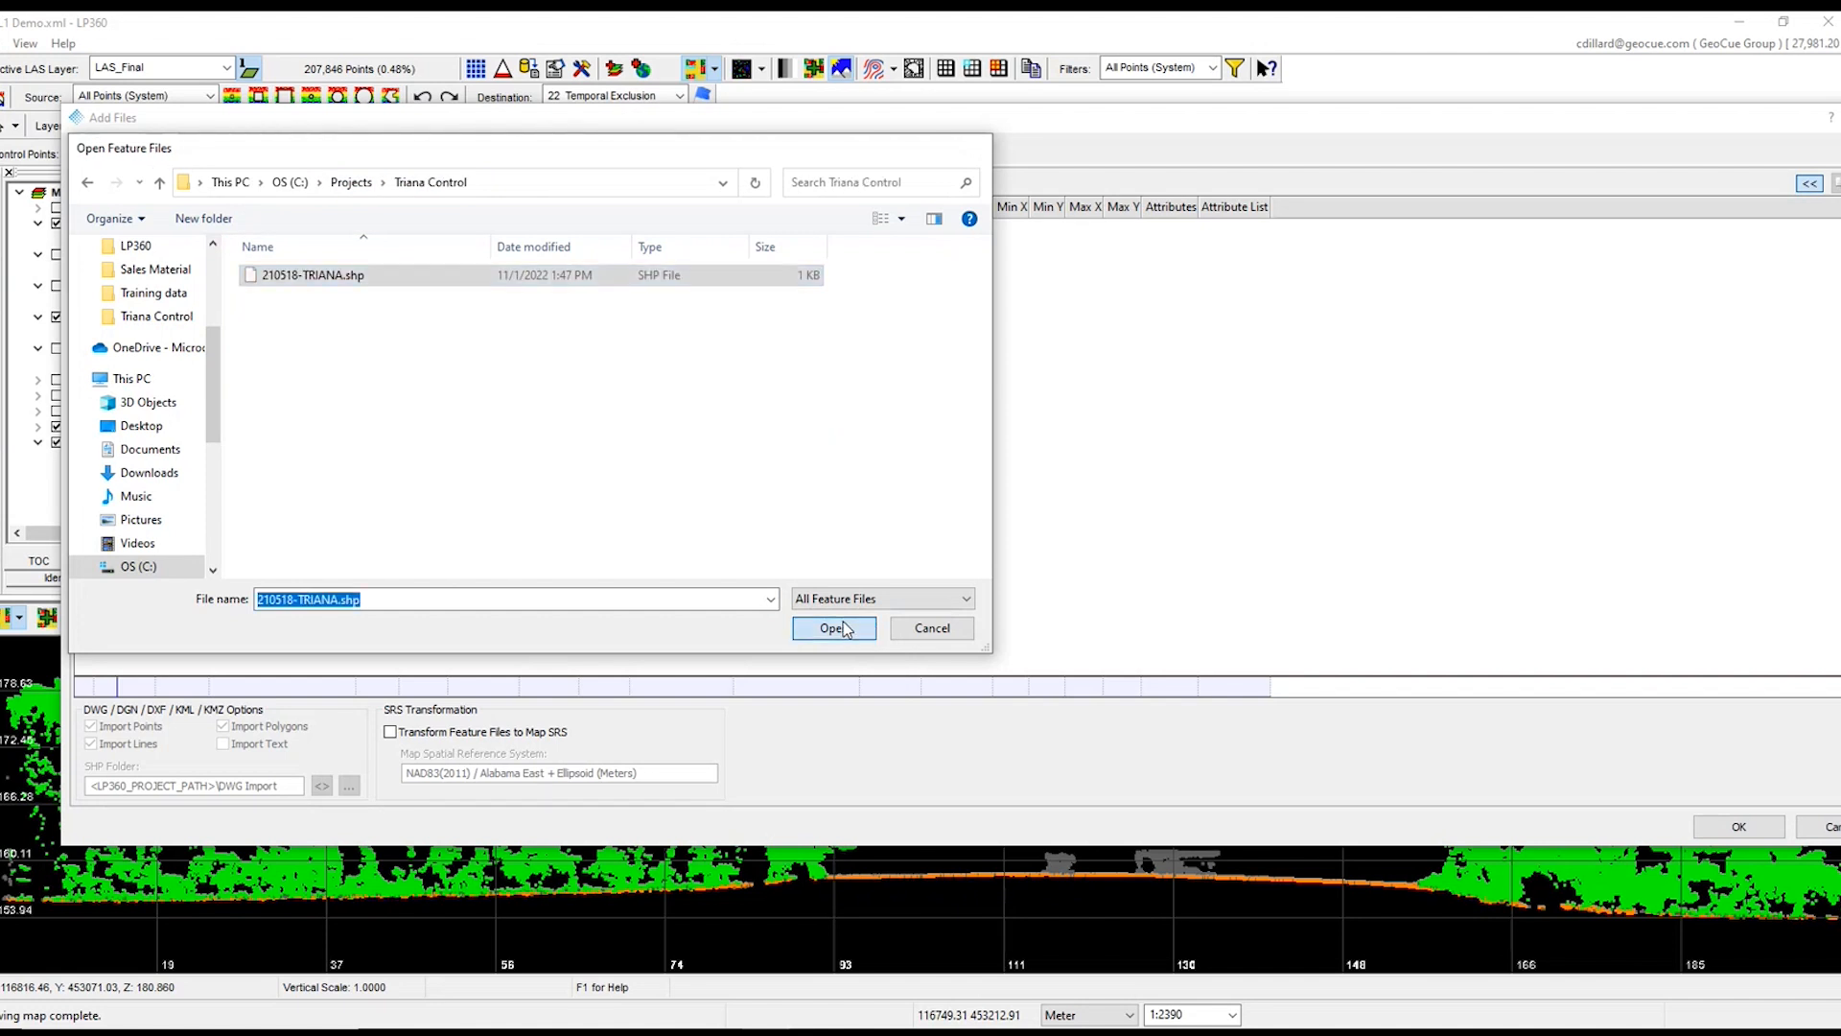
pyautogui.click(1721, 831)
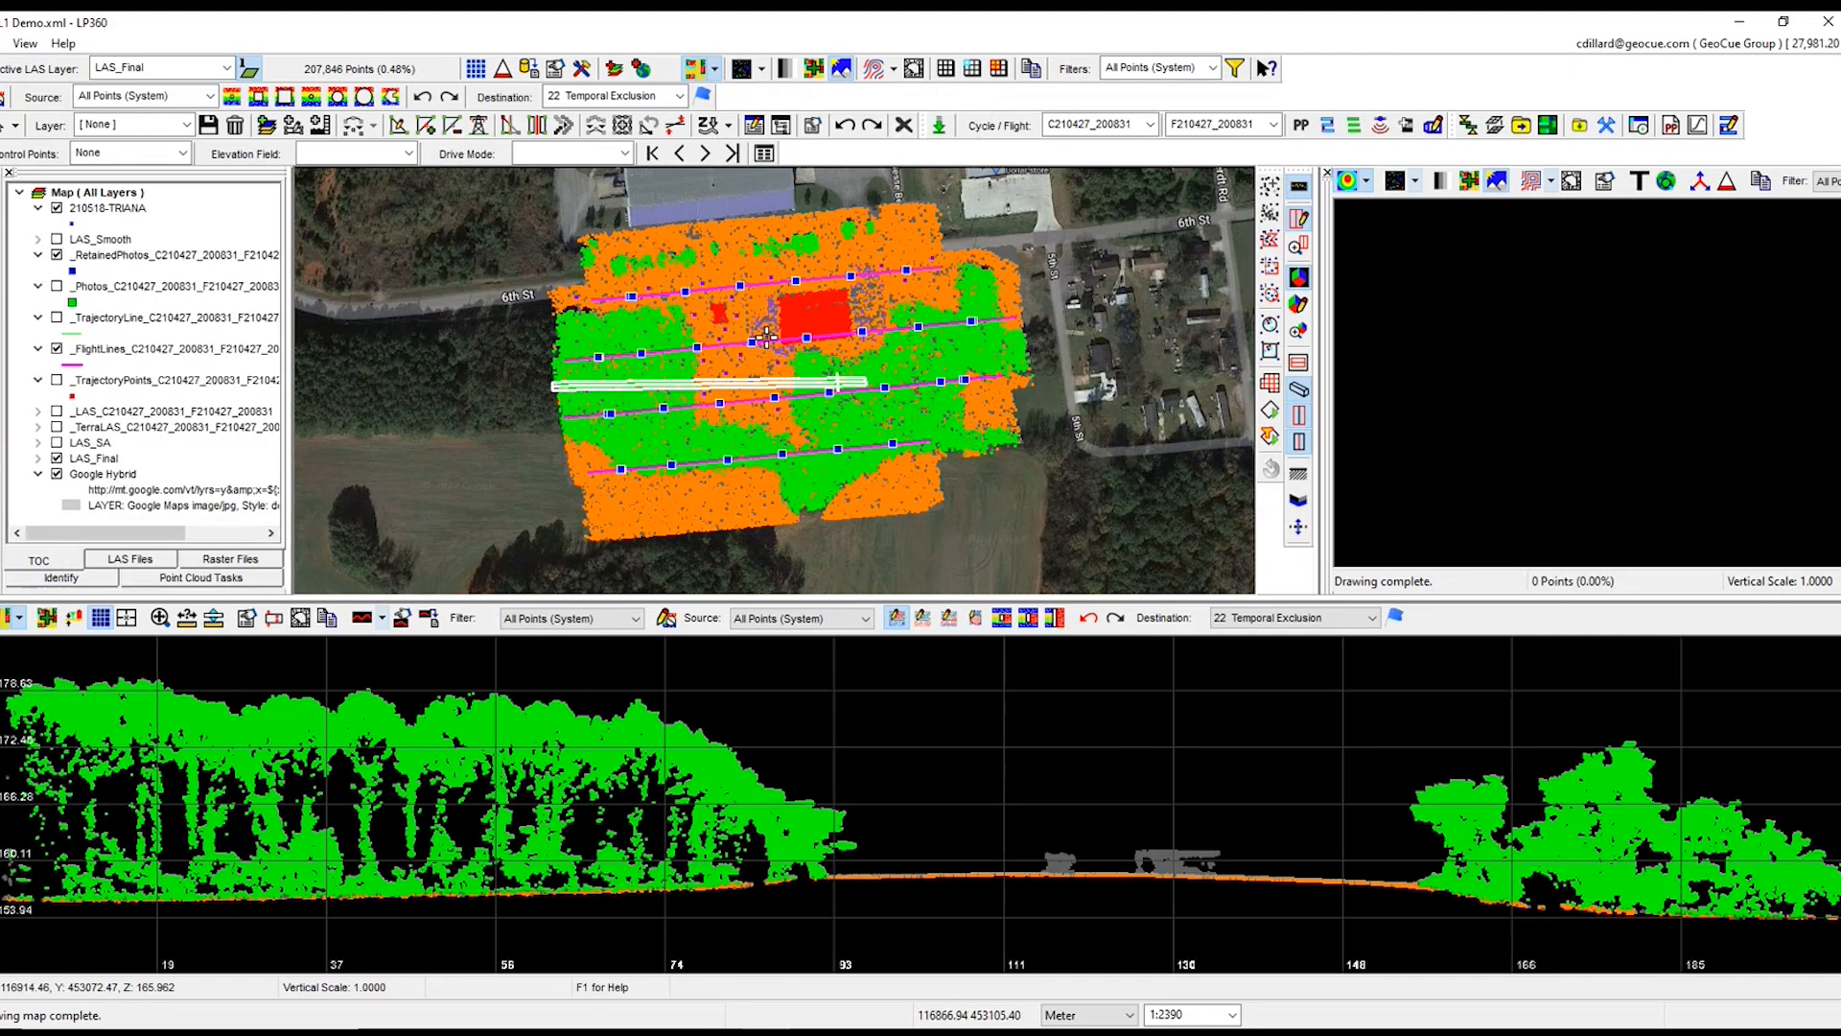
# Step: Choose 210518-TRIANA as the control points layer and bring up its Control Points Report
pyautogui.moveTo(768, 338); pyautogui.dragTo(777, 371)
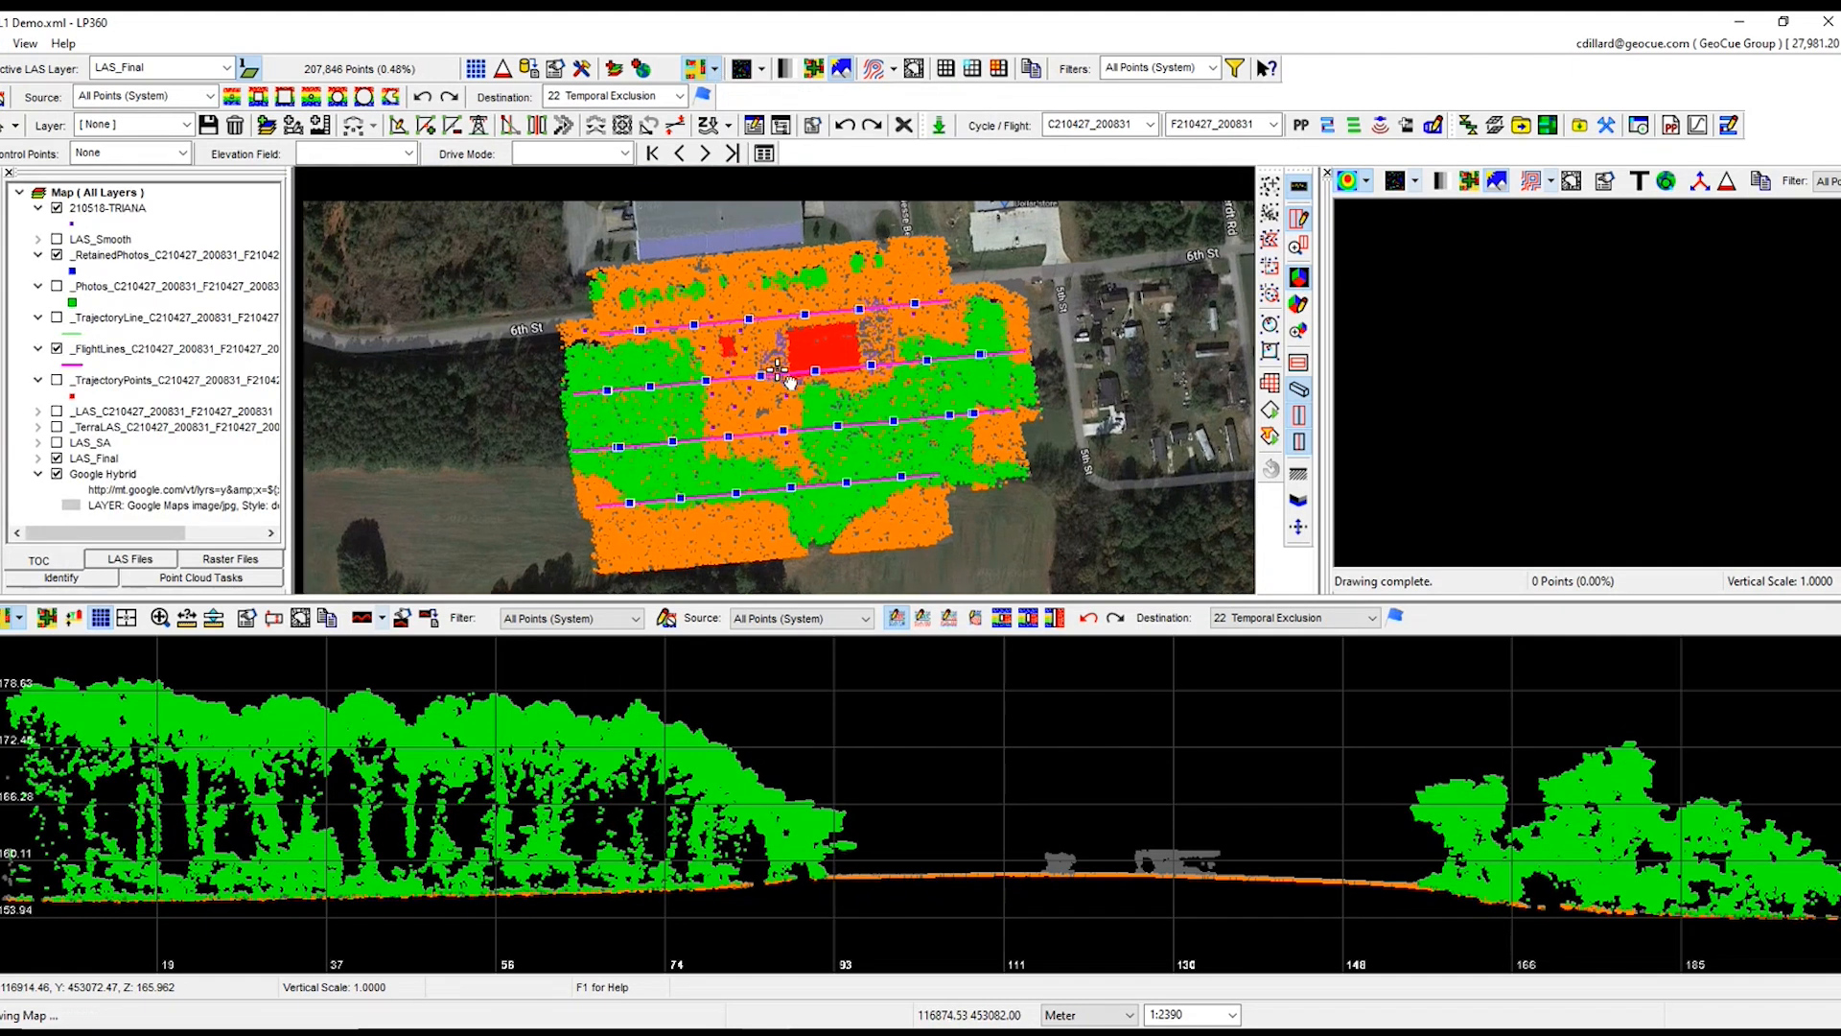
pyautogui.click(121, 156)
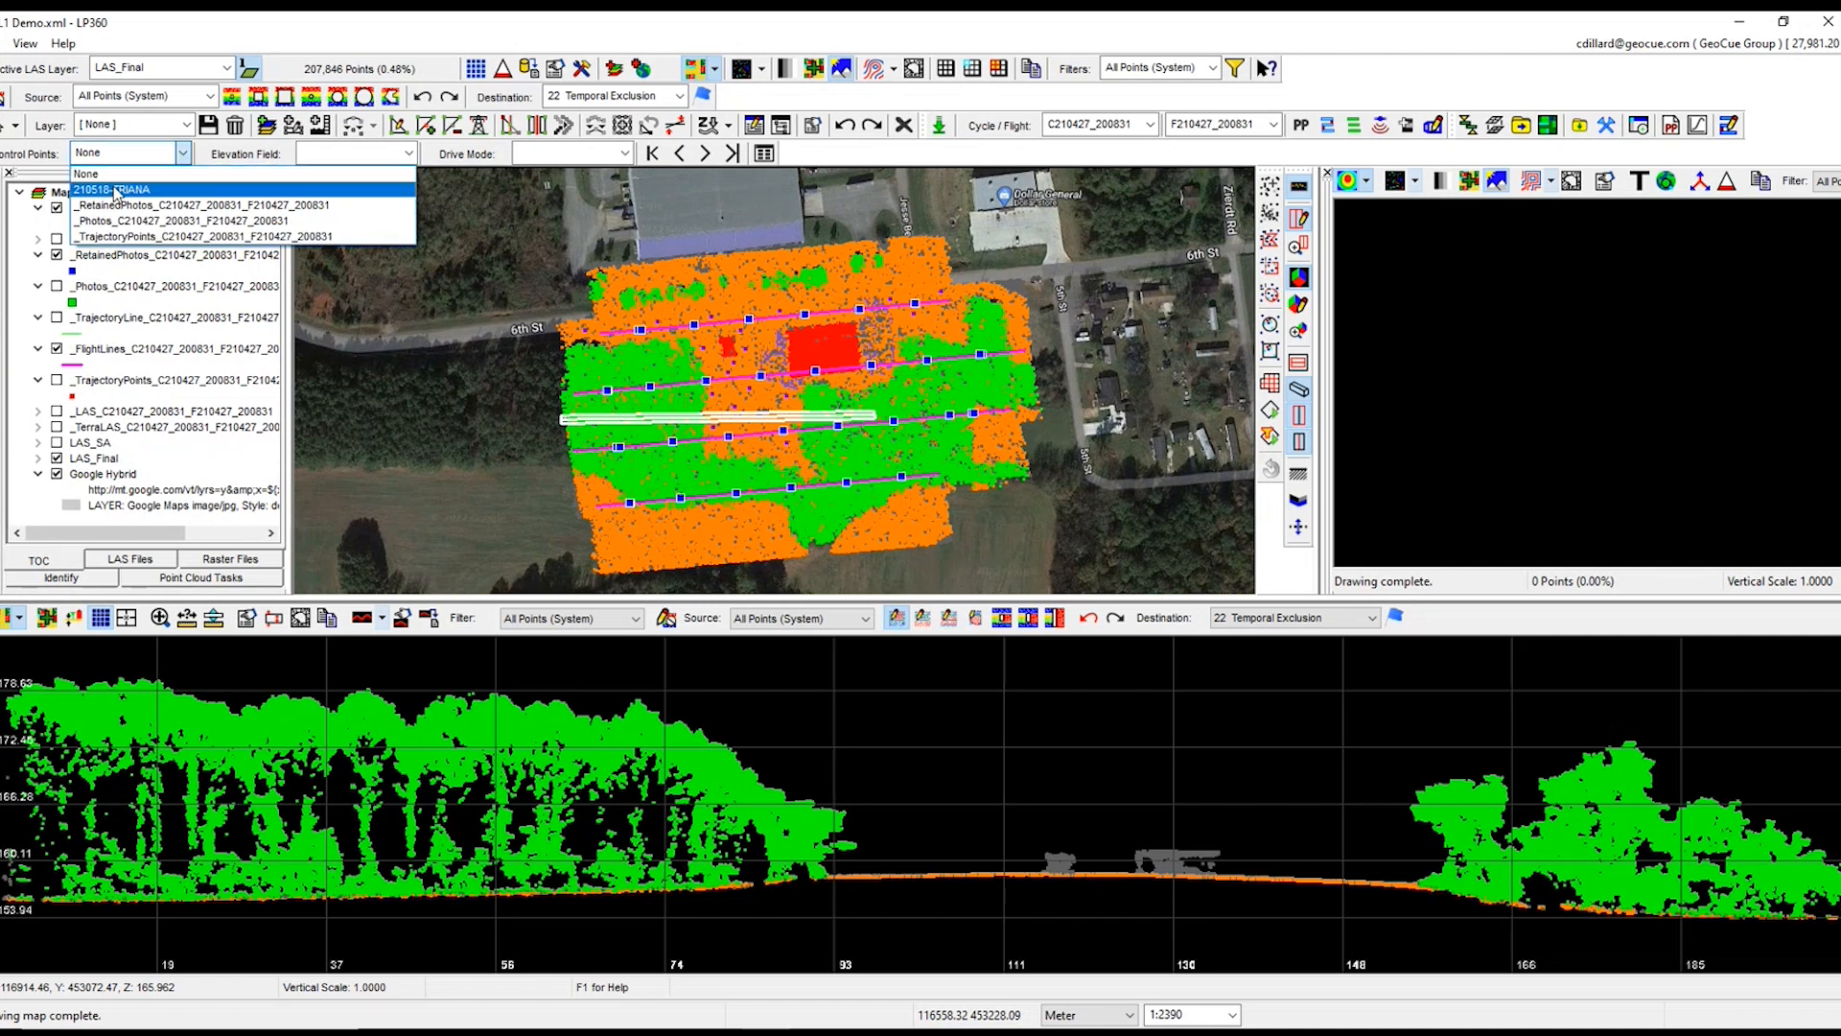
pyautogui.click(113, 190)
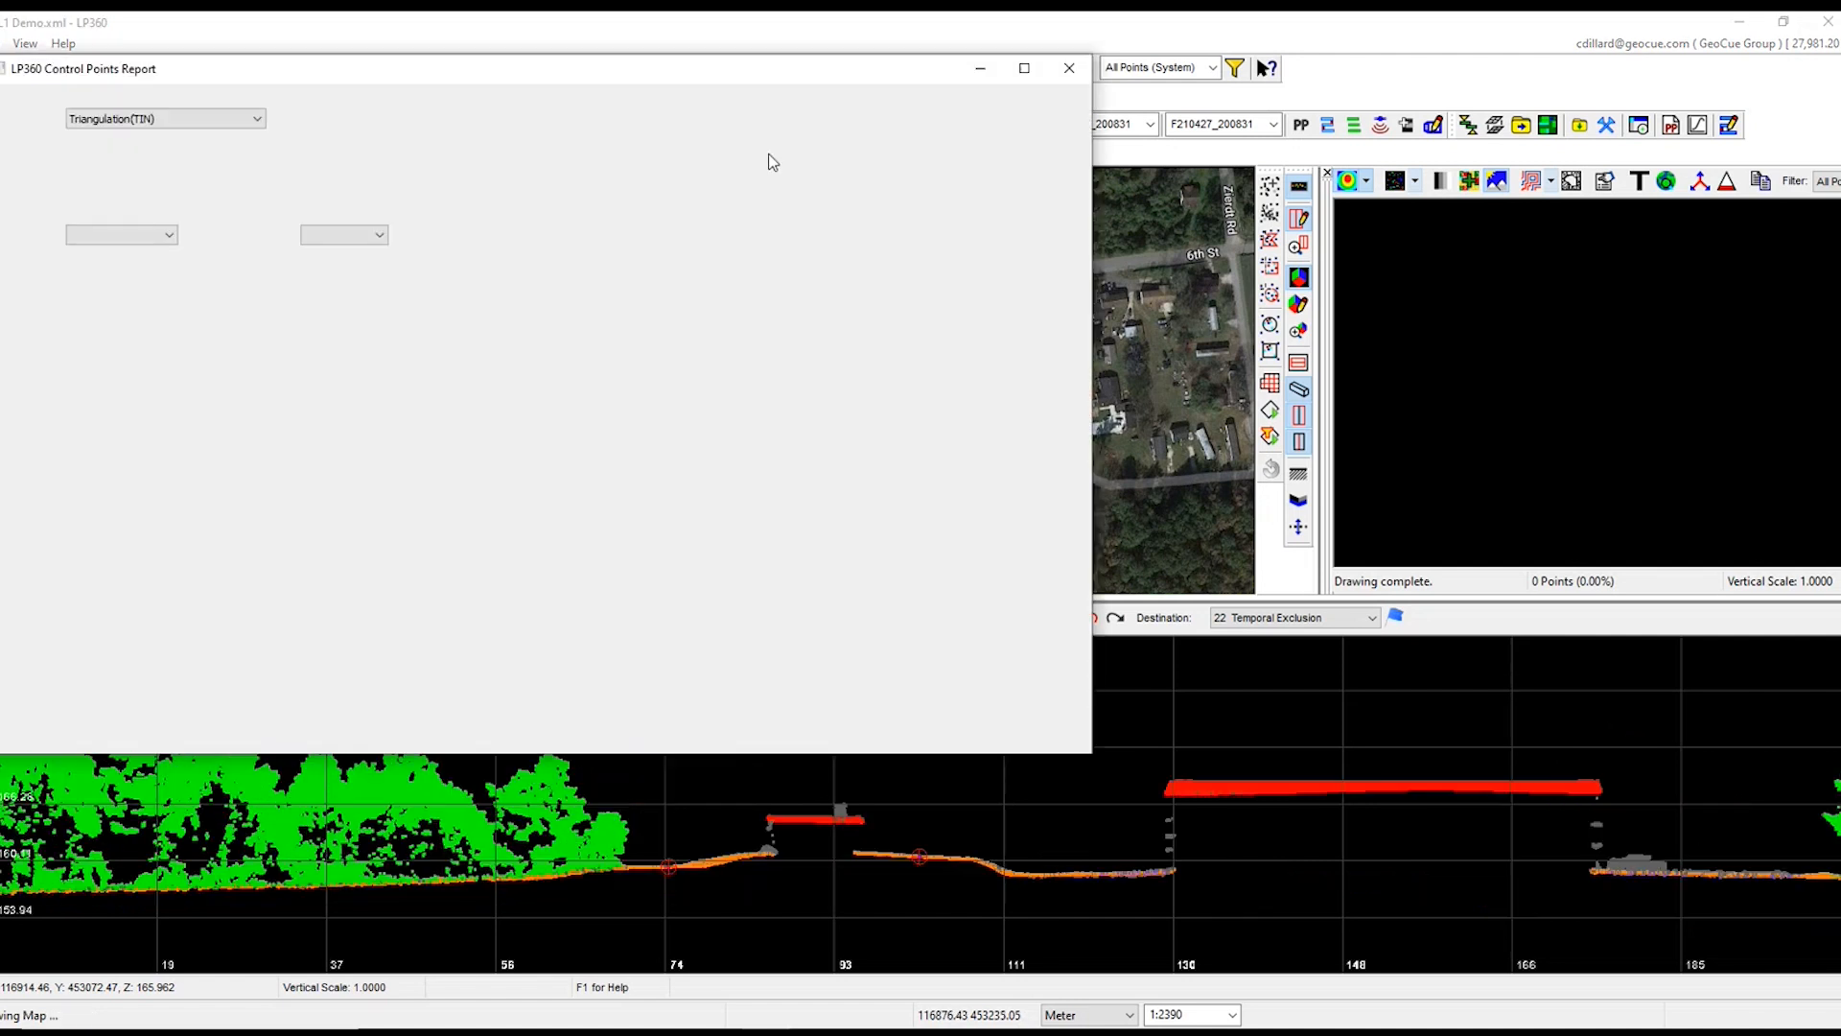
pyautogui.moveTo(660, 81); pyautogui.dragTo(816, 231)
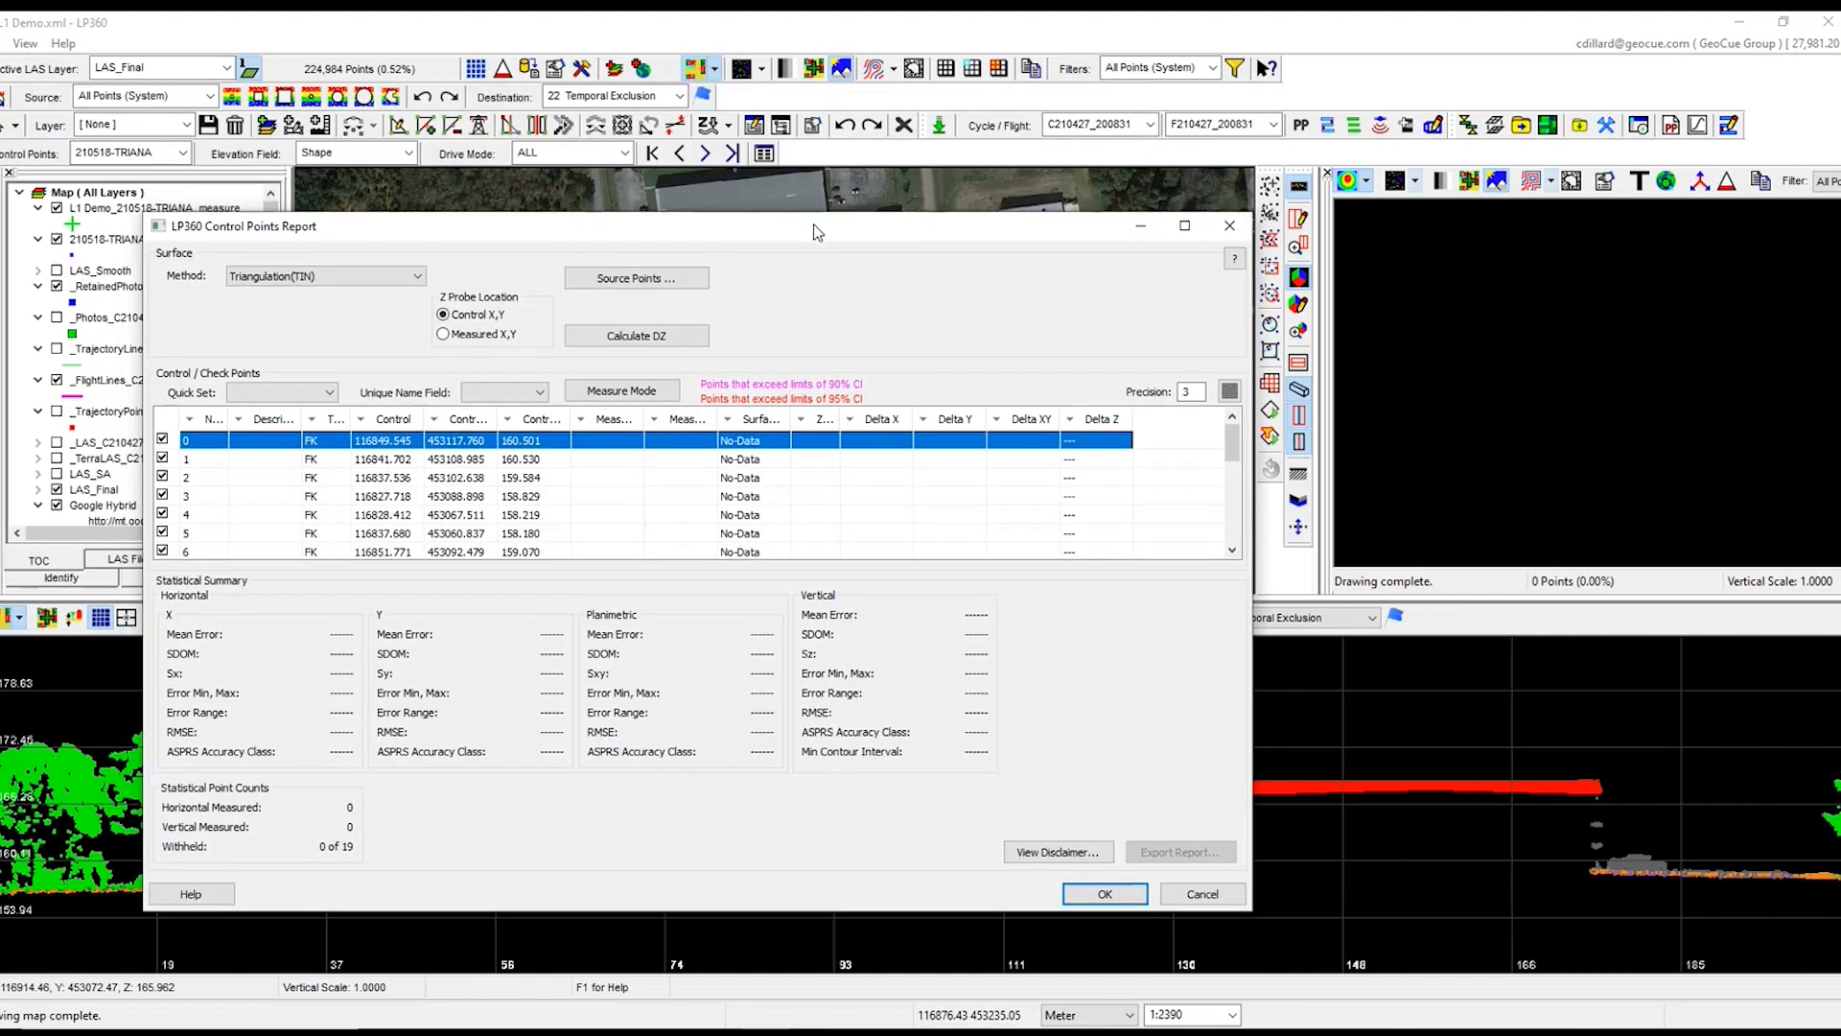
# Step: Set the surface method to Inverse Distance Weighted (IDW) with a fixed radius of .5 map units and calculate DZ
pyautogui.click(383, 276)
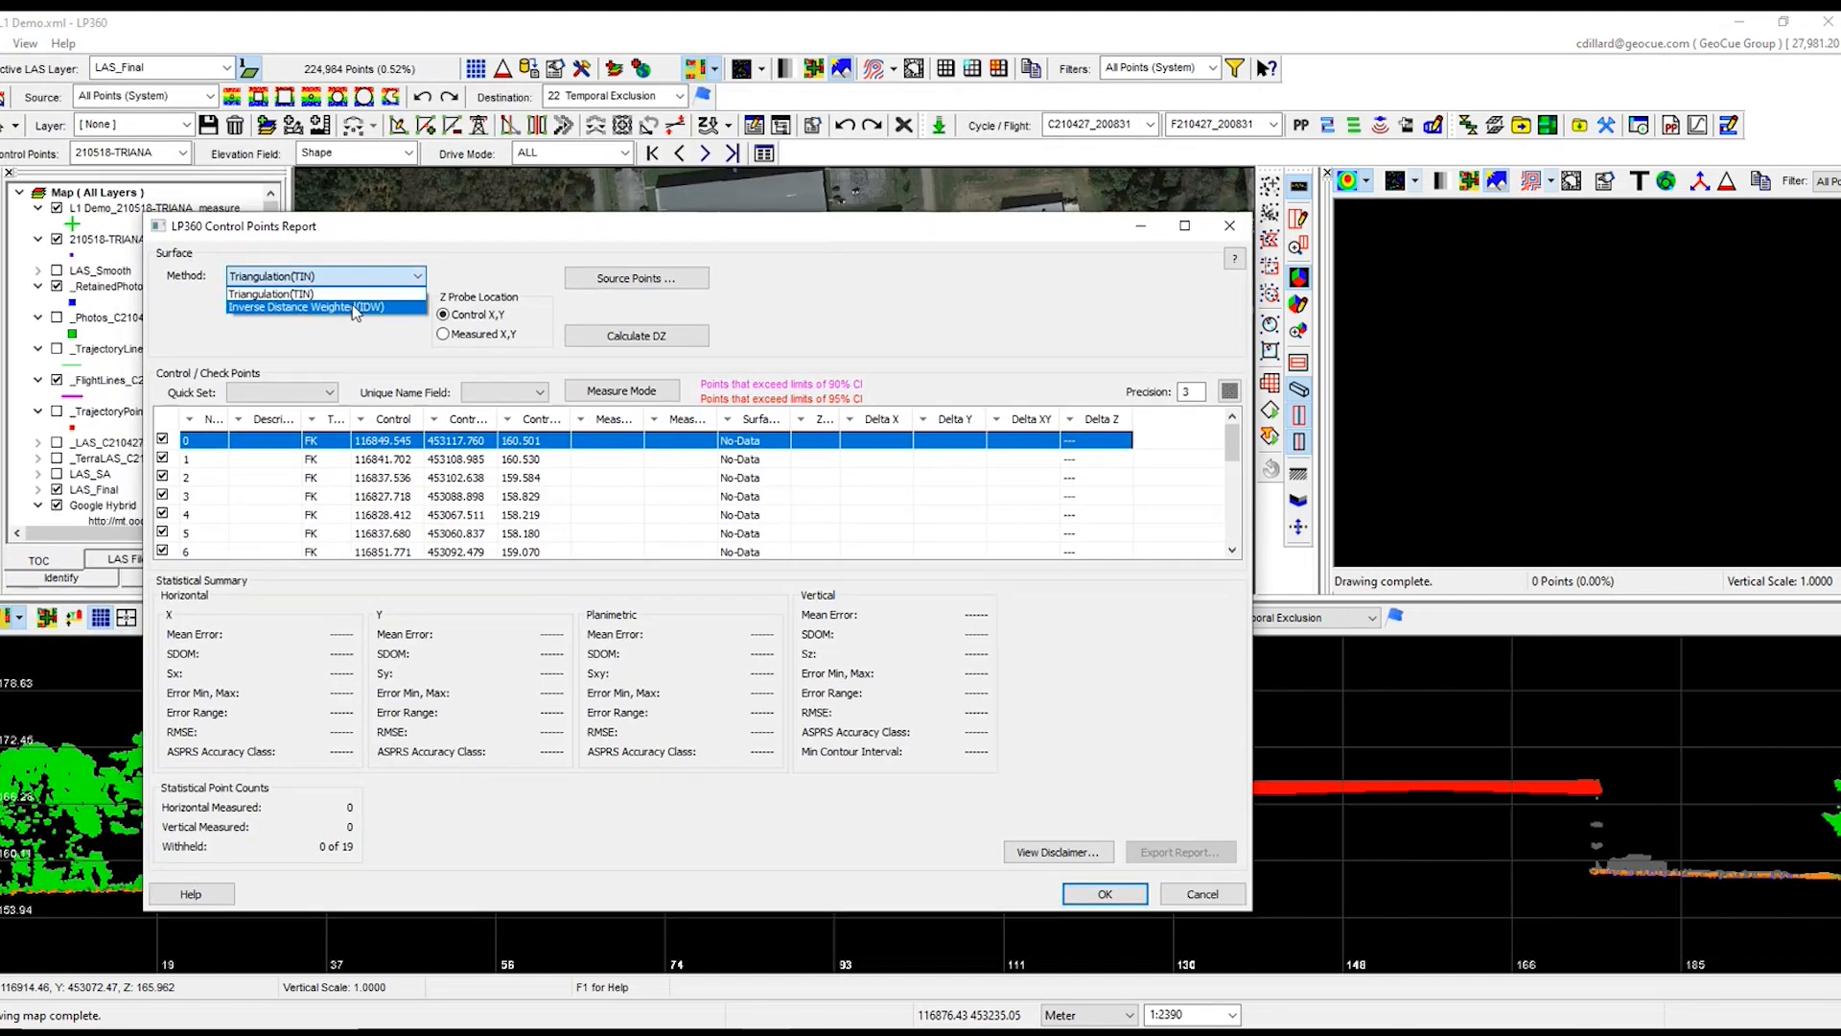
pyautogui.click(355, 308)
pyautogui.doubleClick(324, 316)
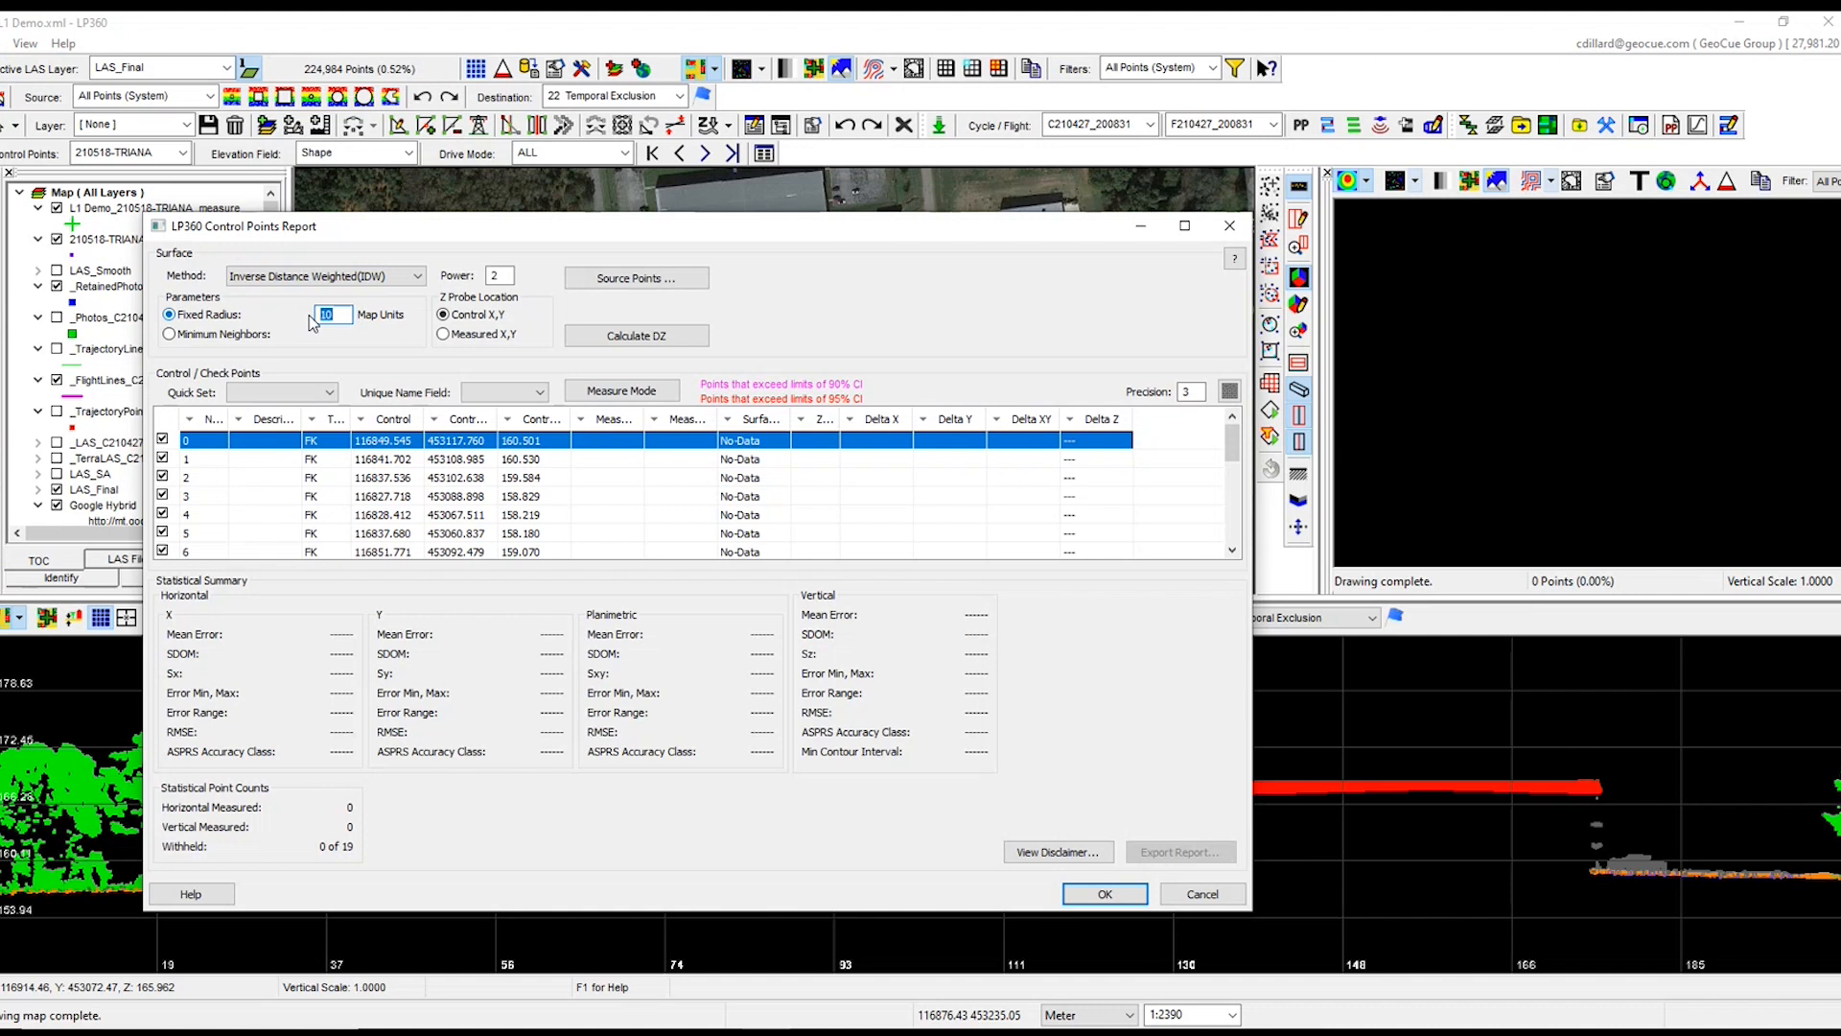
pyautogui.write('.5')
pyautogui.doubleClick(329, 316)
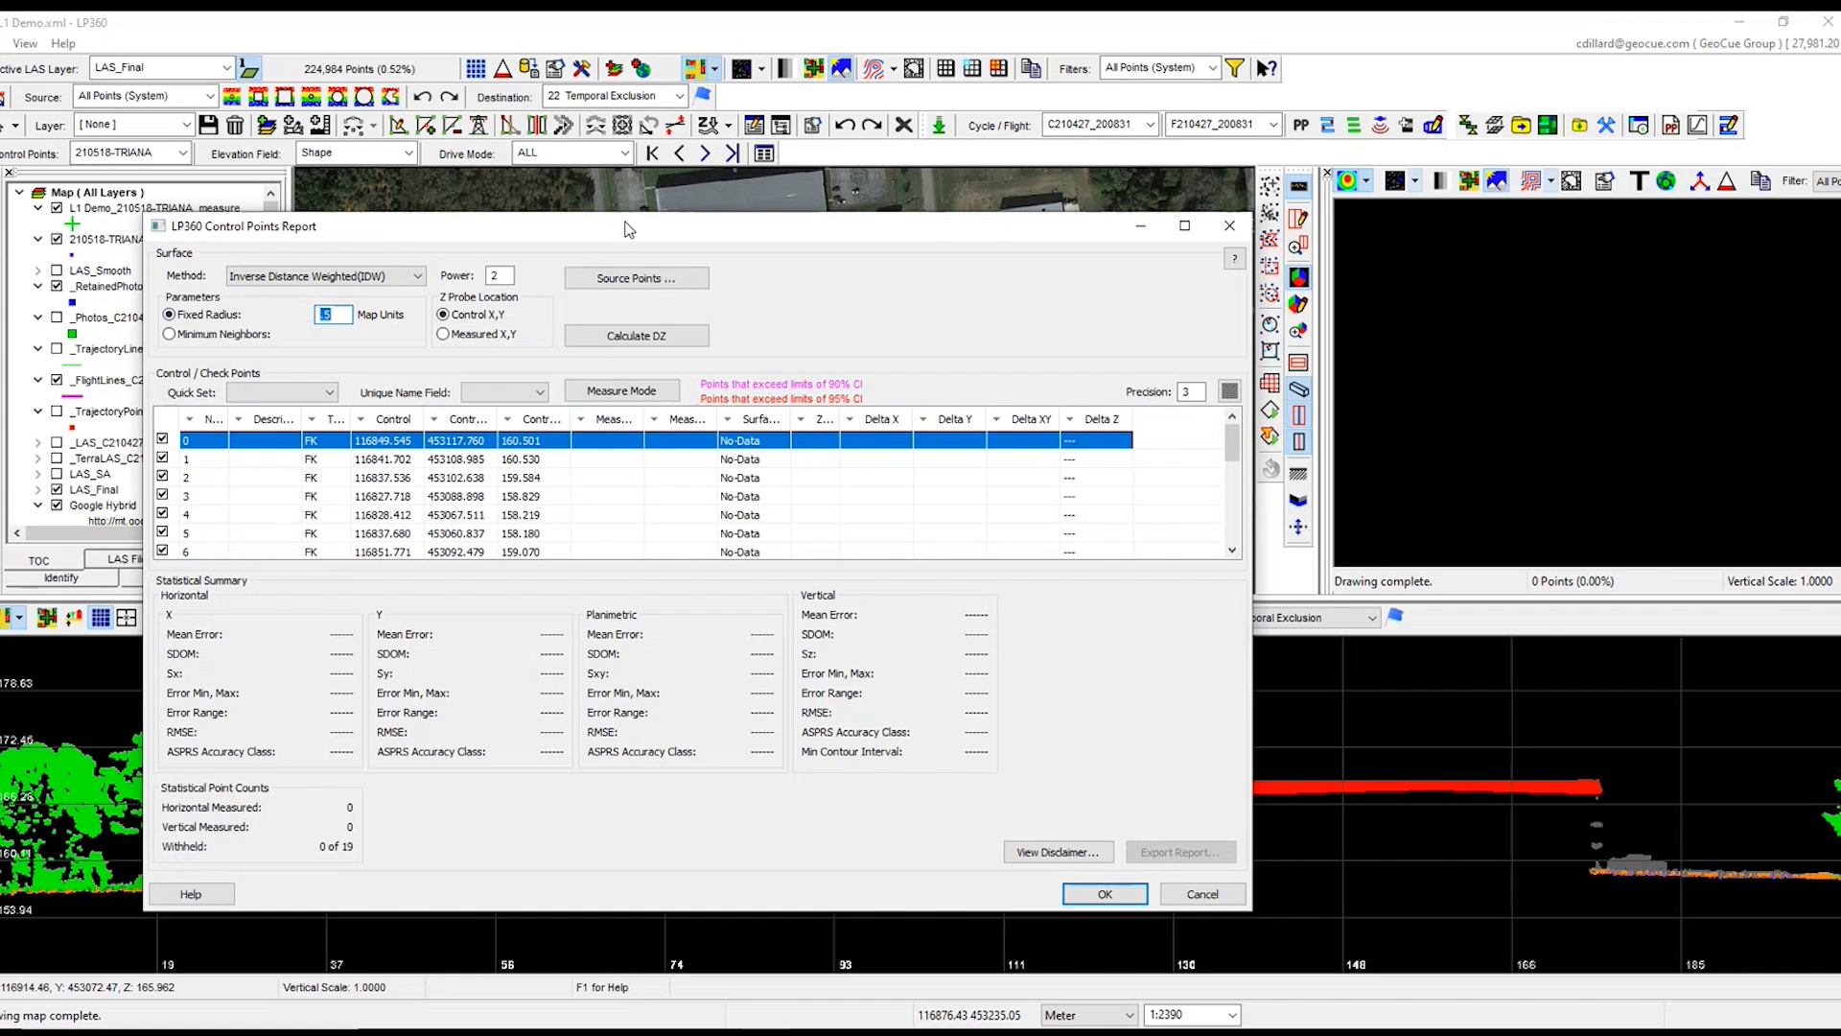
pyautogui.moveTo(628, 228); pyautogui.dragTo(580, 148)
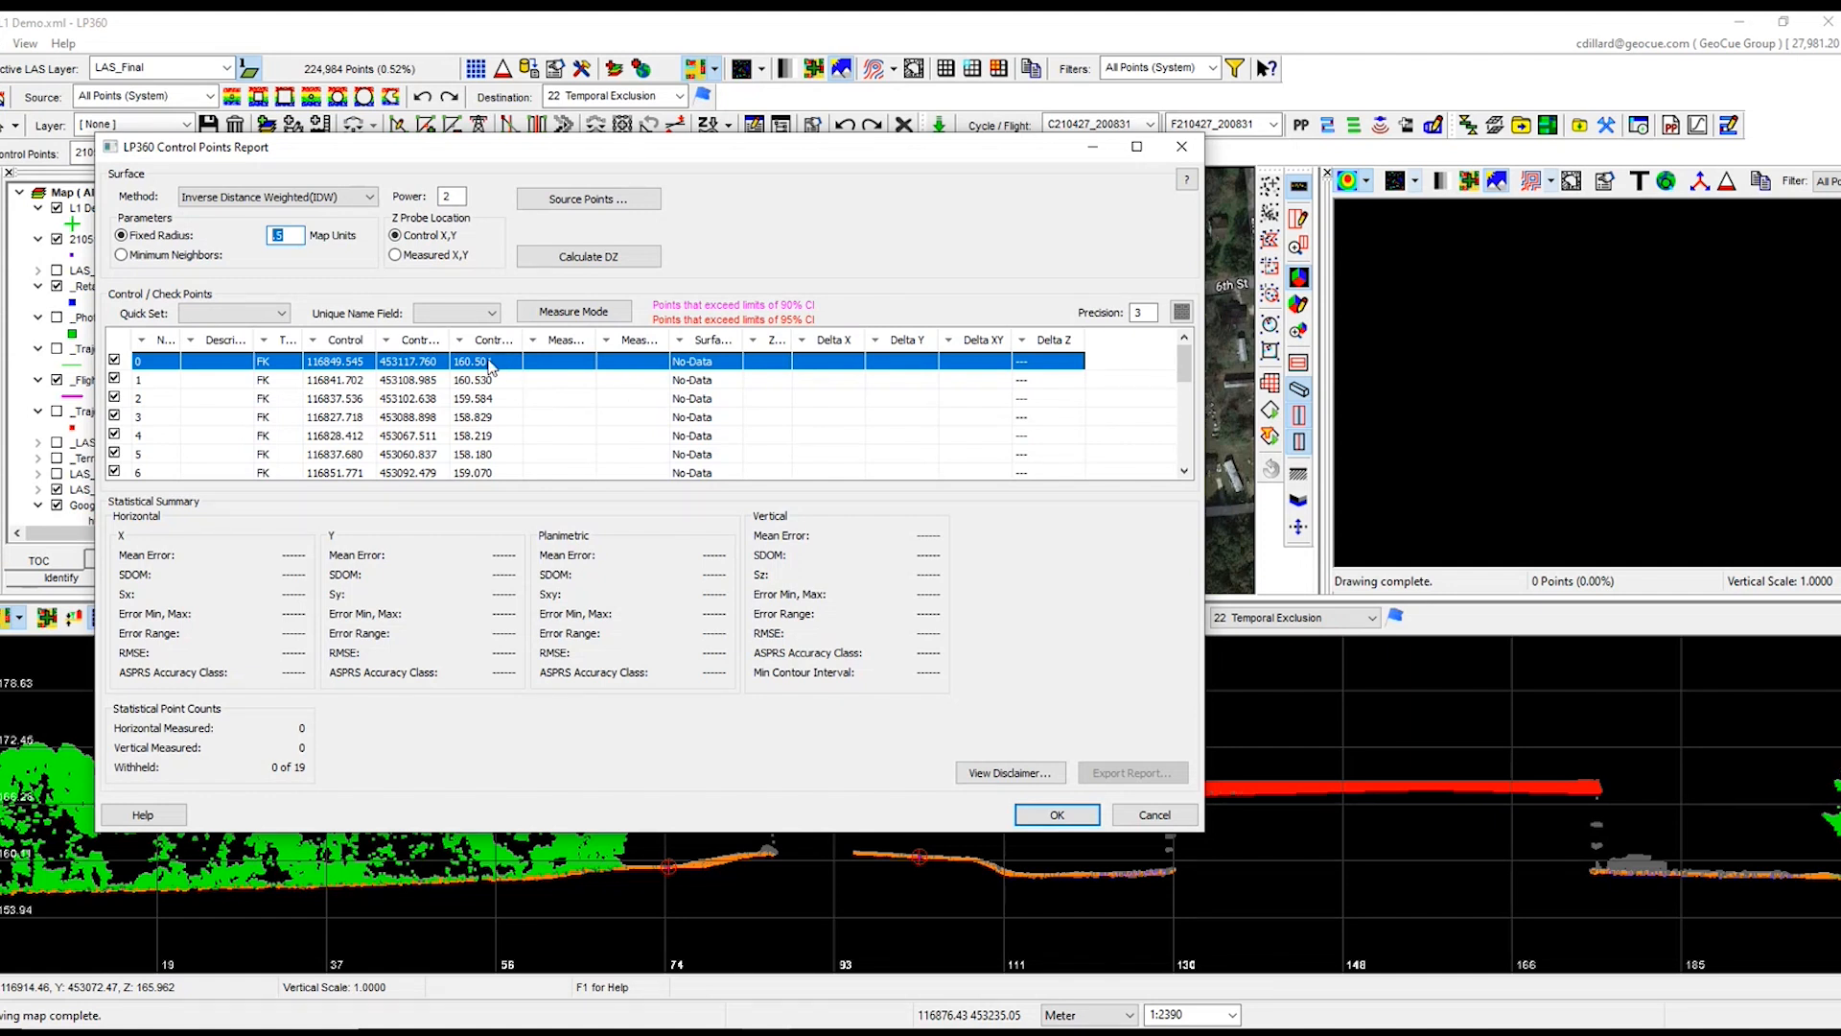
pyautogui.click(590, 257)
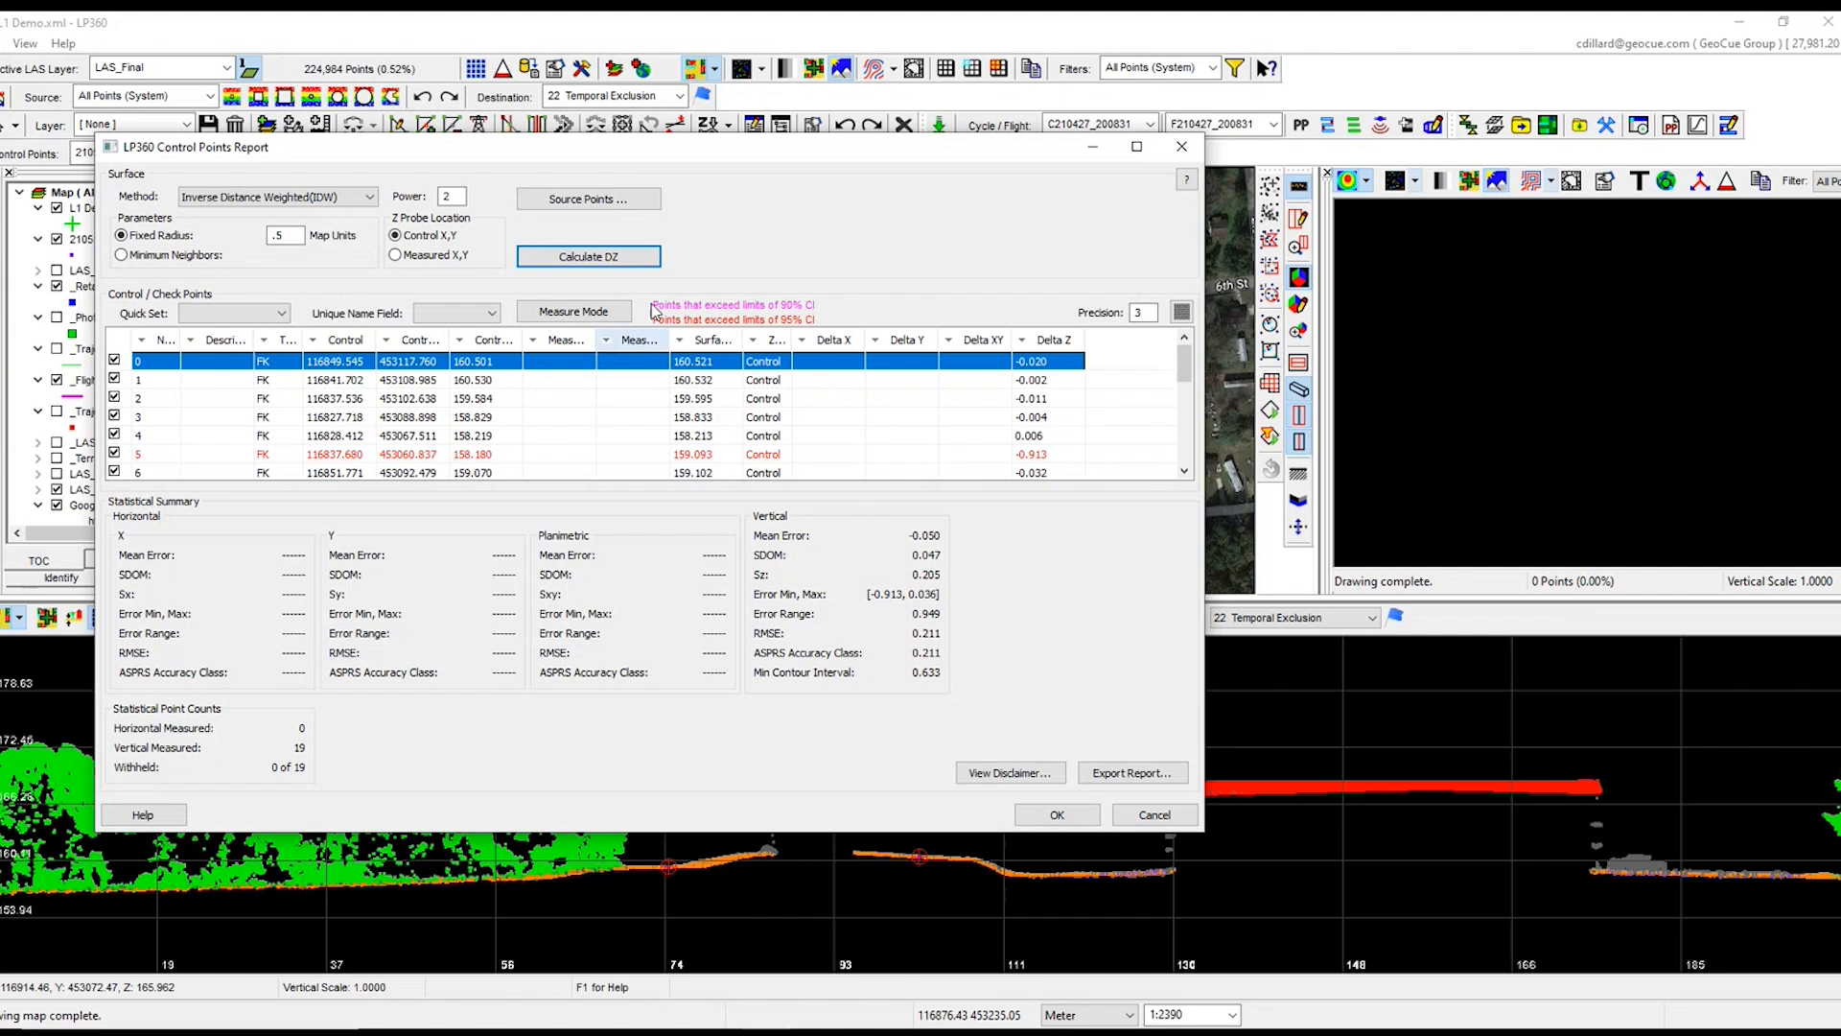
pyautogui.moveTo(776, 147); pyautogui.dragTo(892, 163)
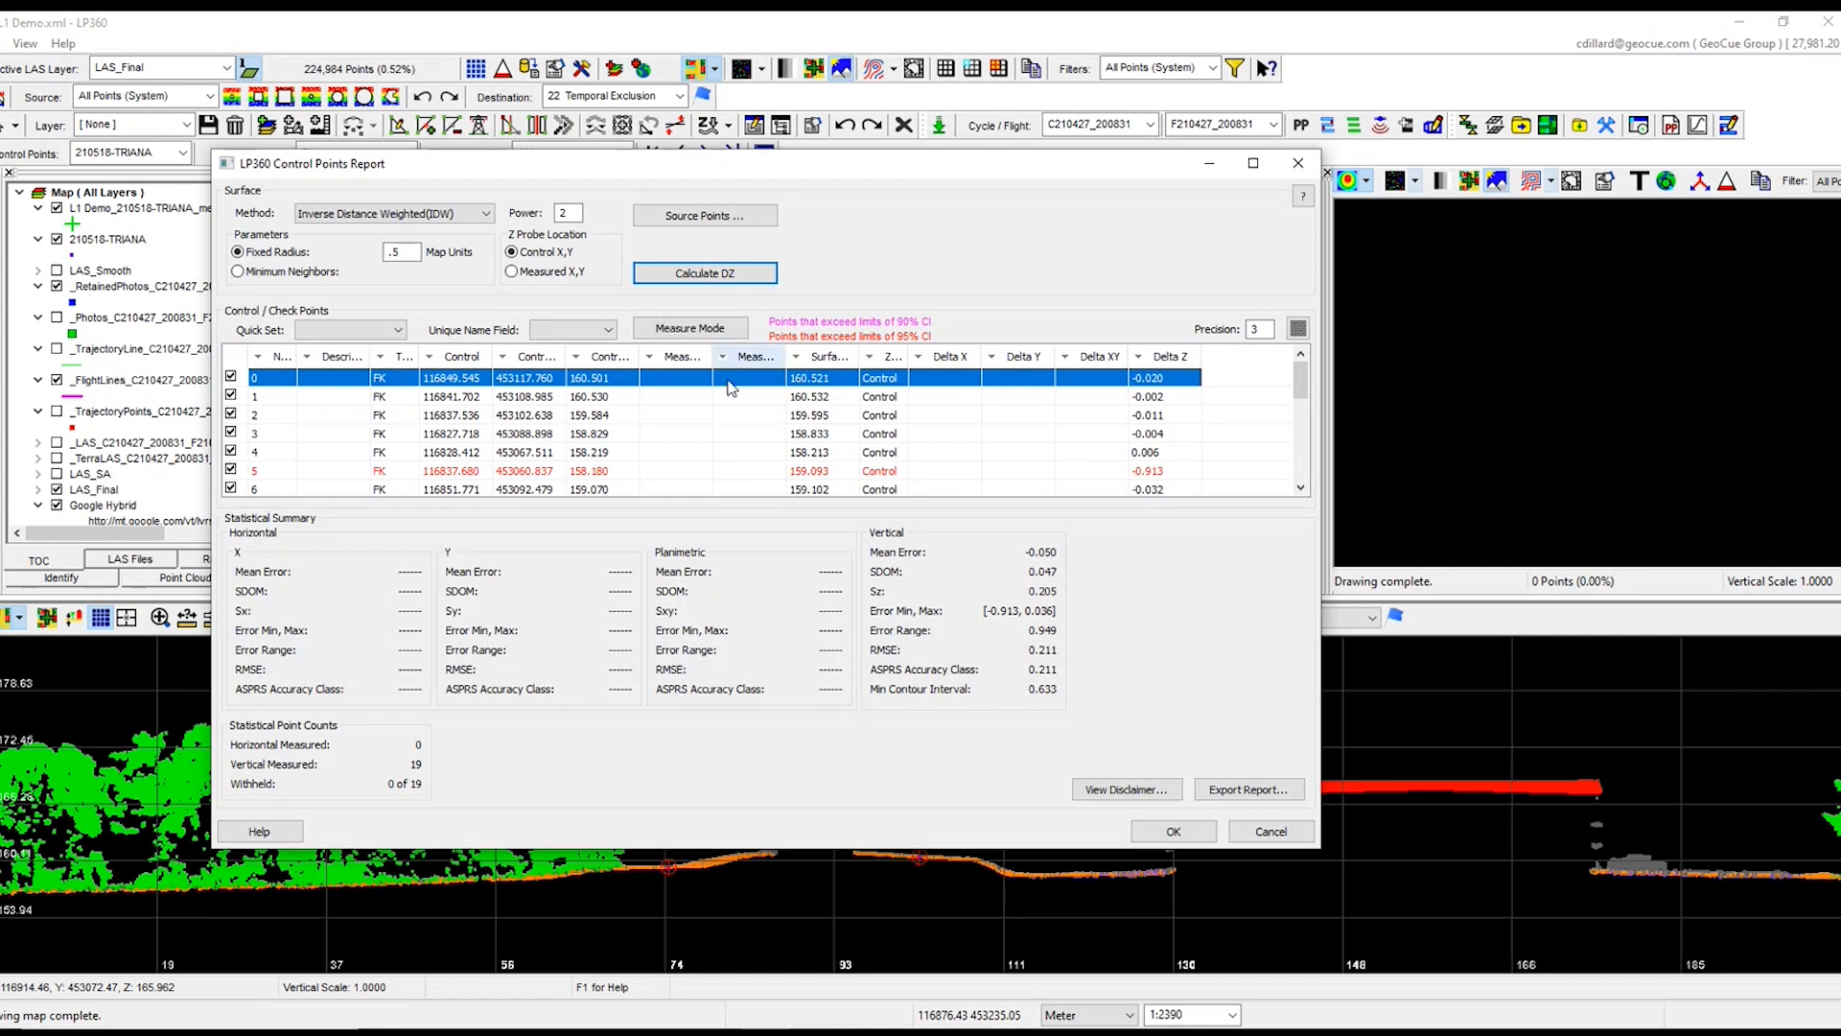
# Step: Restrict the report's source points to the Ground (System) filter, recalculate DZ and accept the control points report
pyautogui.click(715, 218)
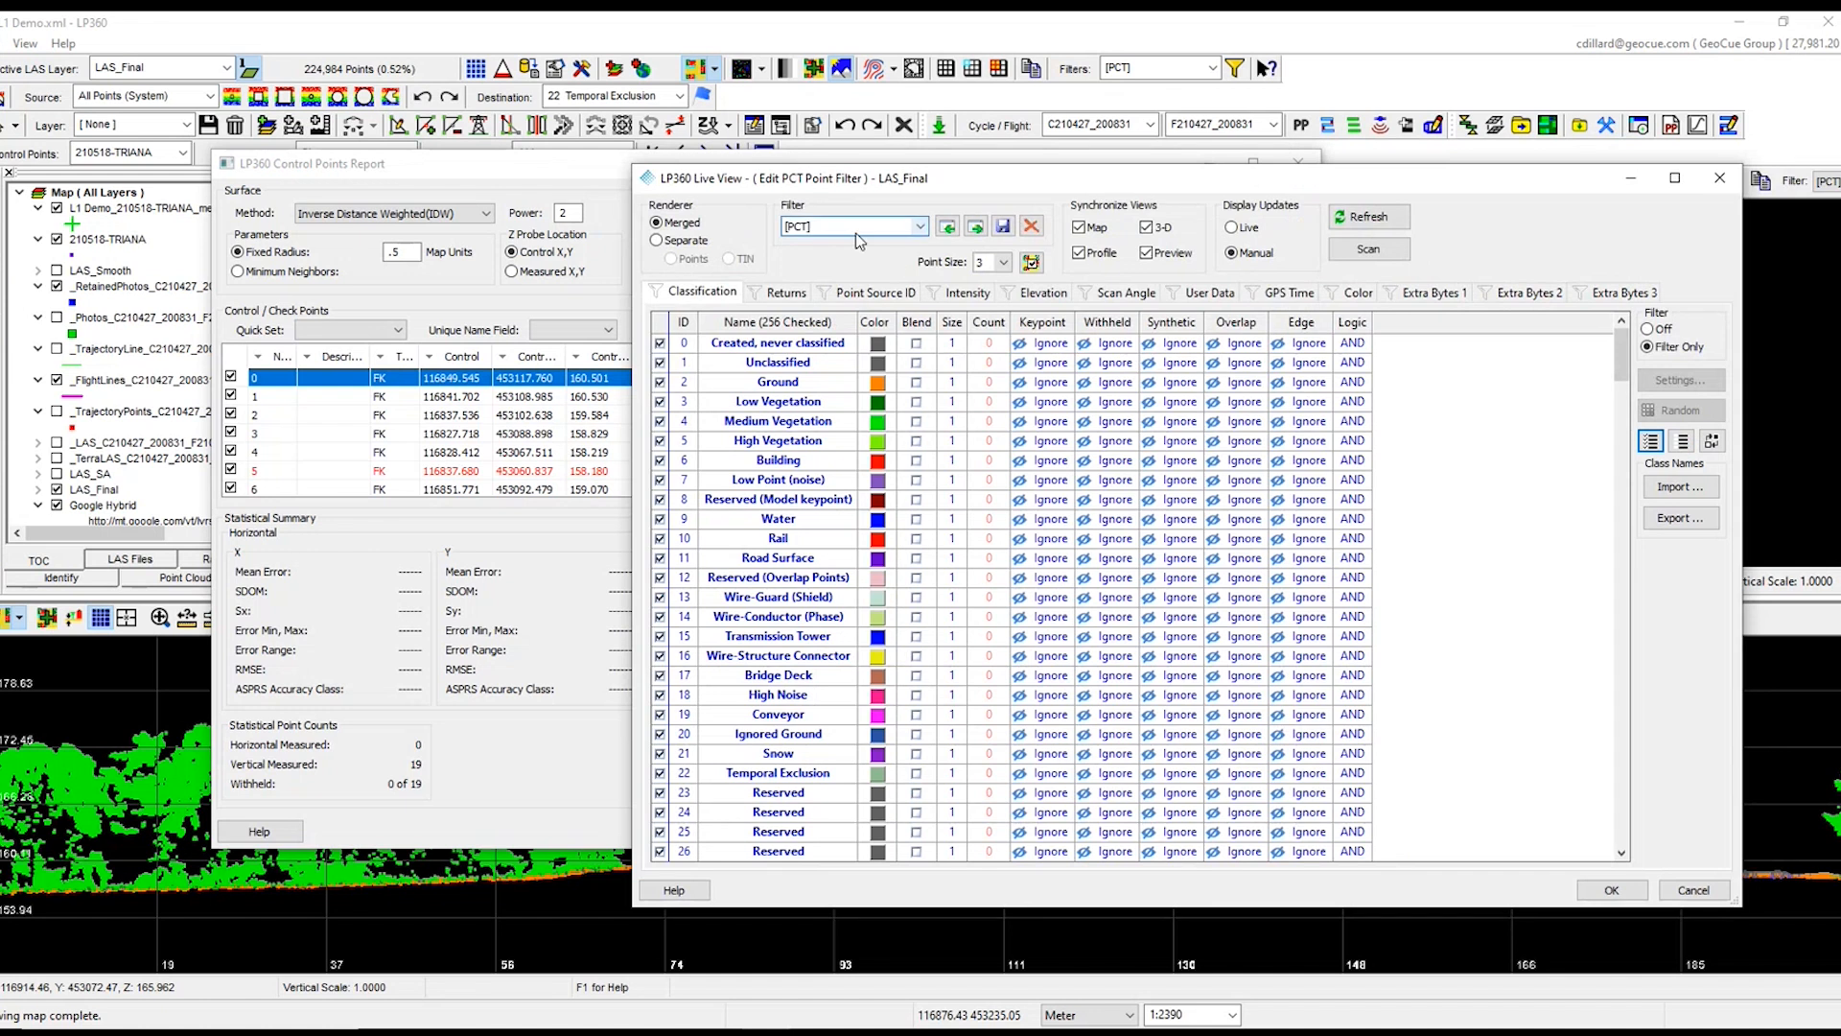
pyautogui.click(856, 233)
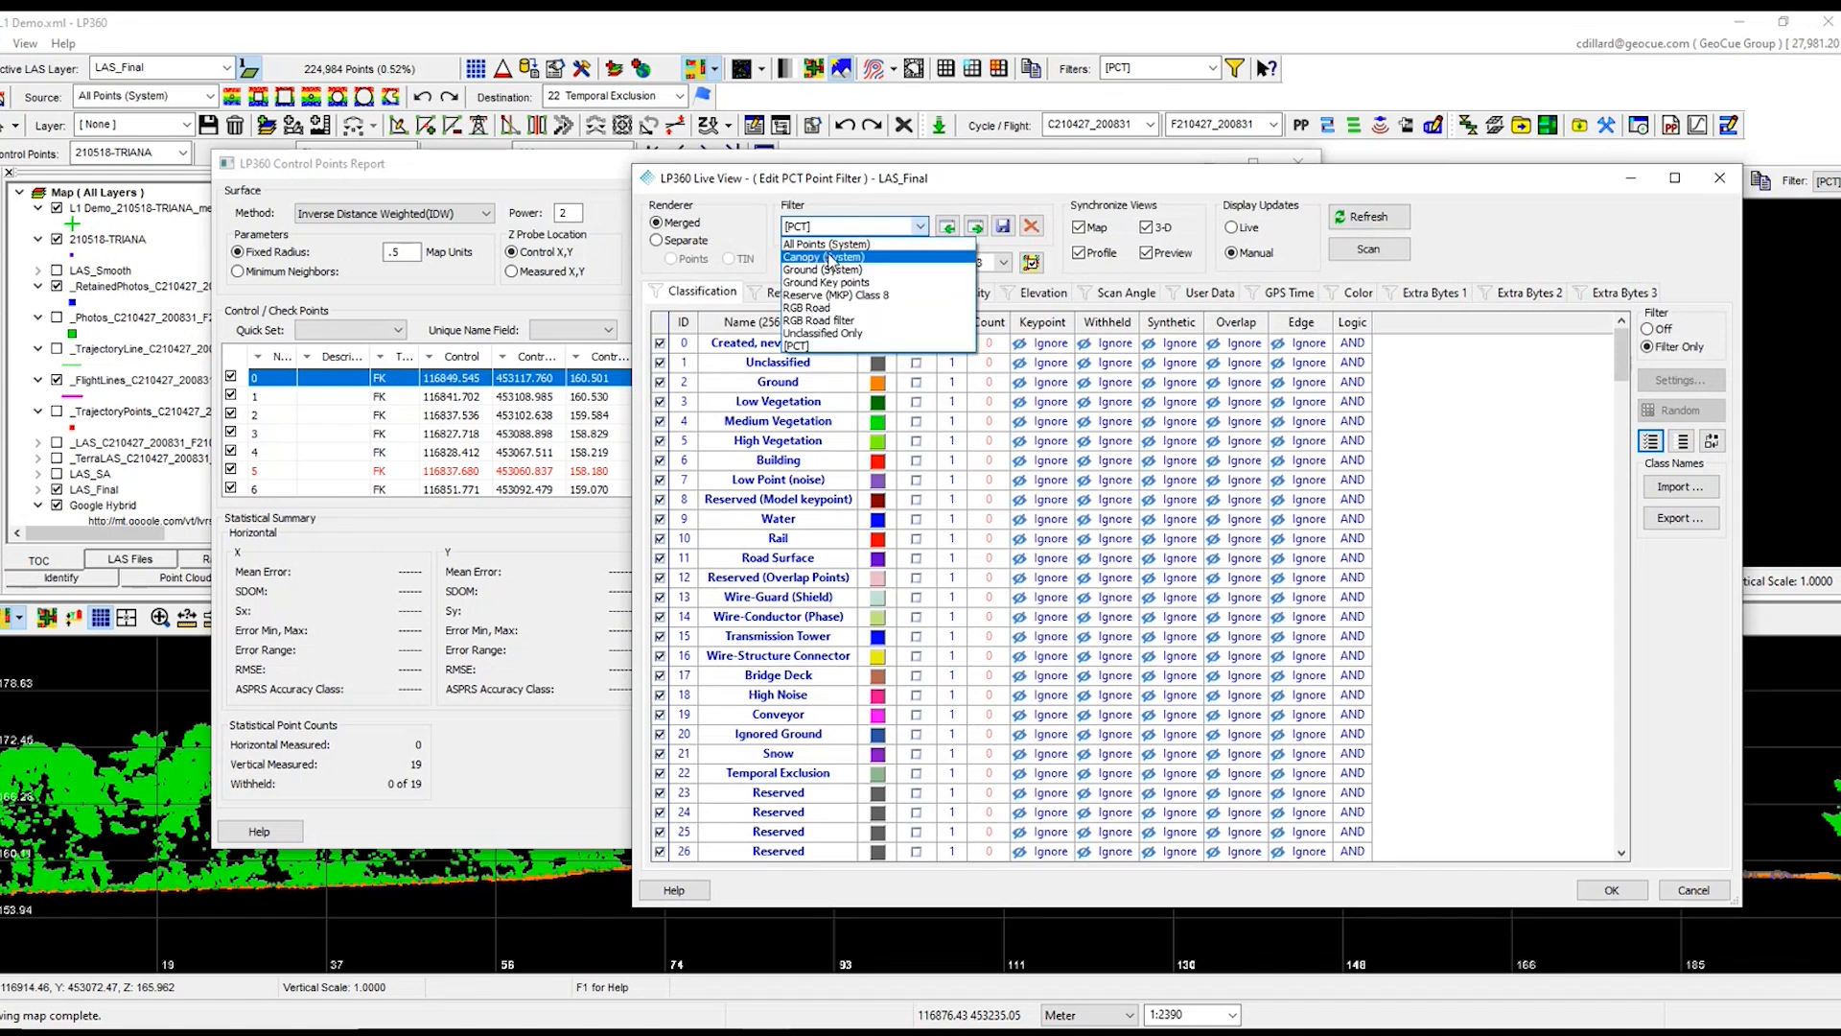
pyautogui.click(834, 264)
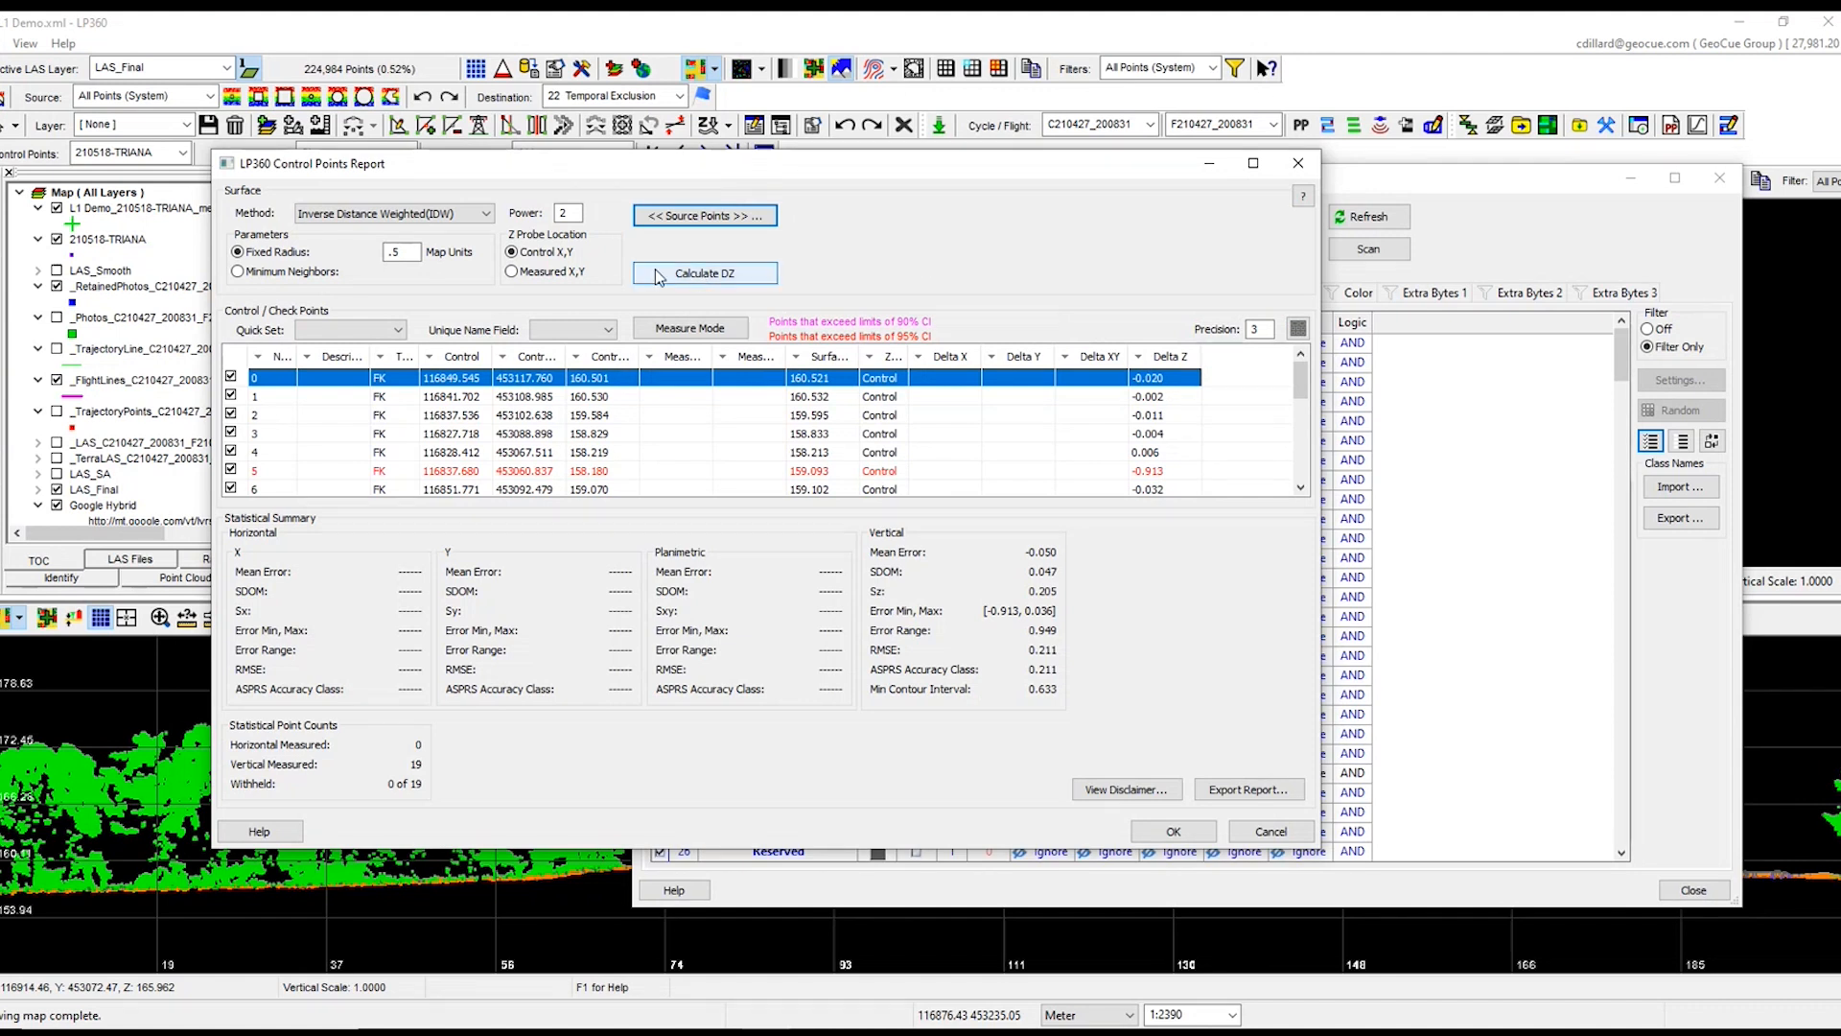
pyautogui.click(701, 279)
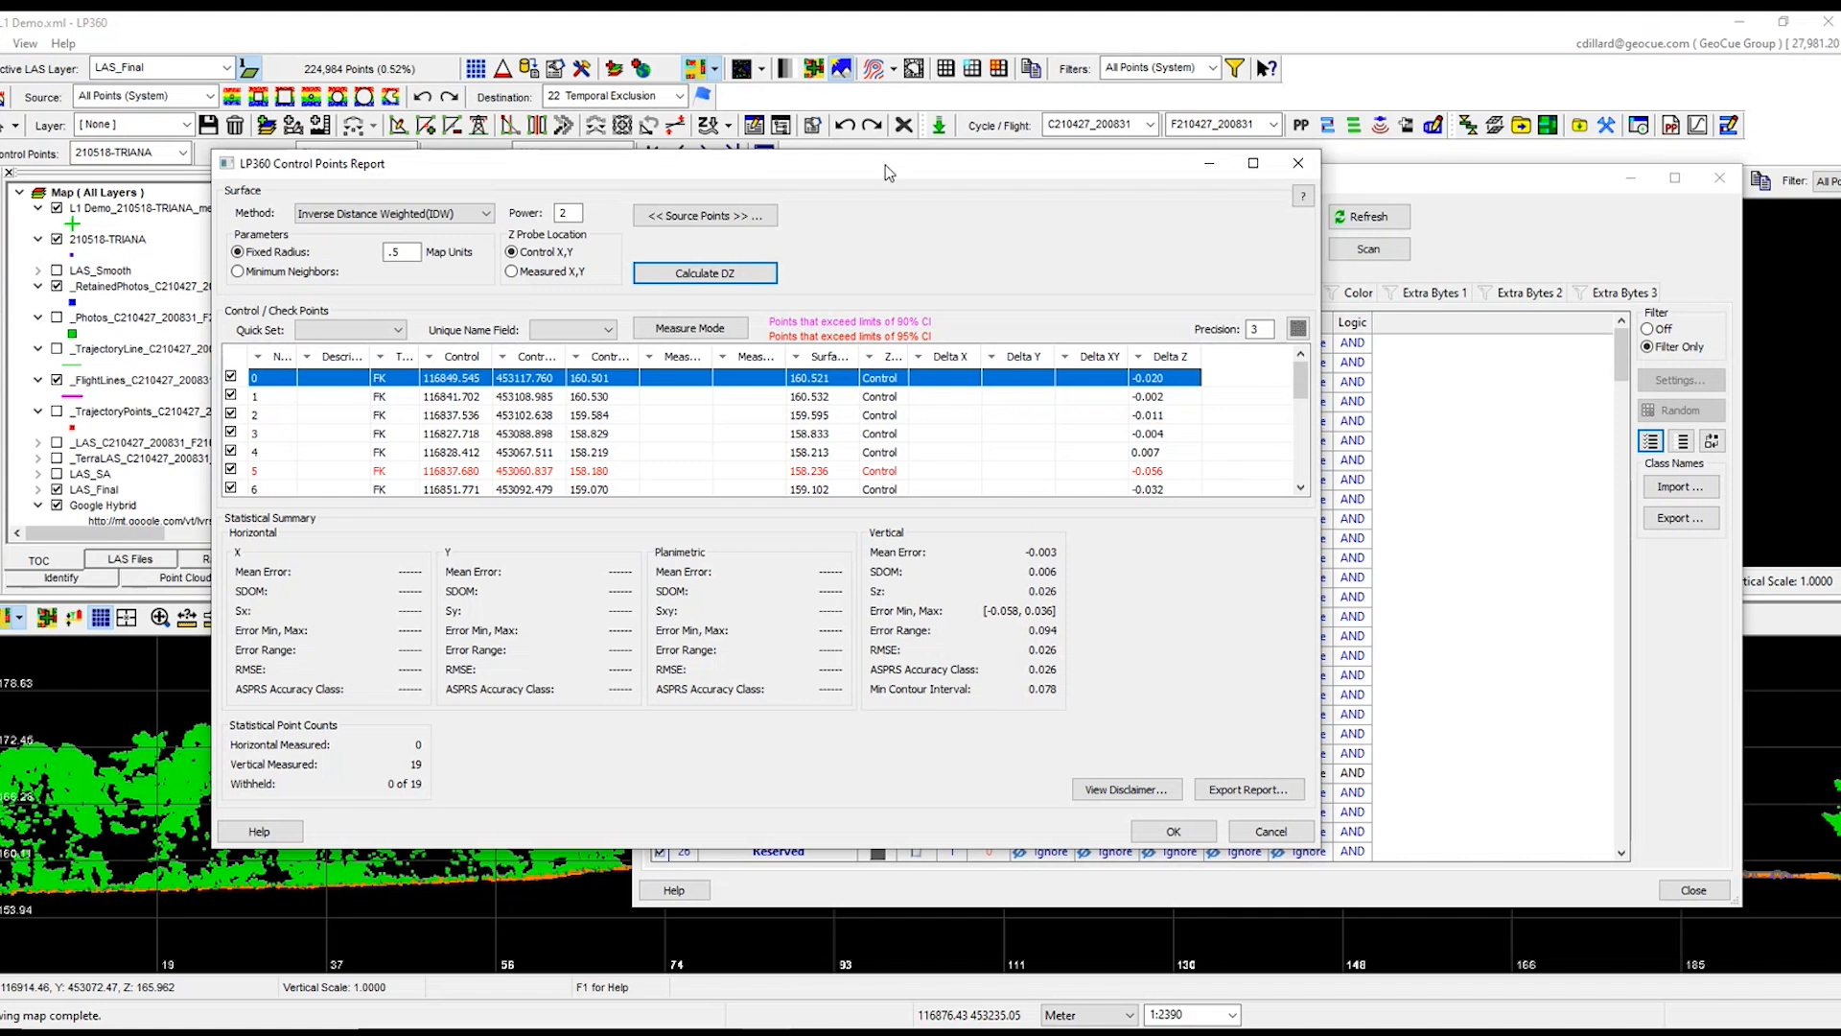
pyautogui.moveTo(884, 165); pyautogui.dragTo(831, 142)
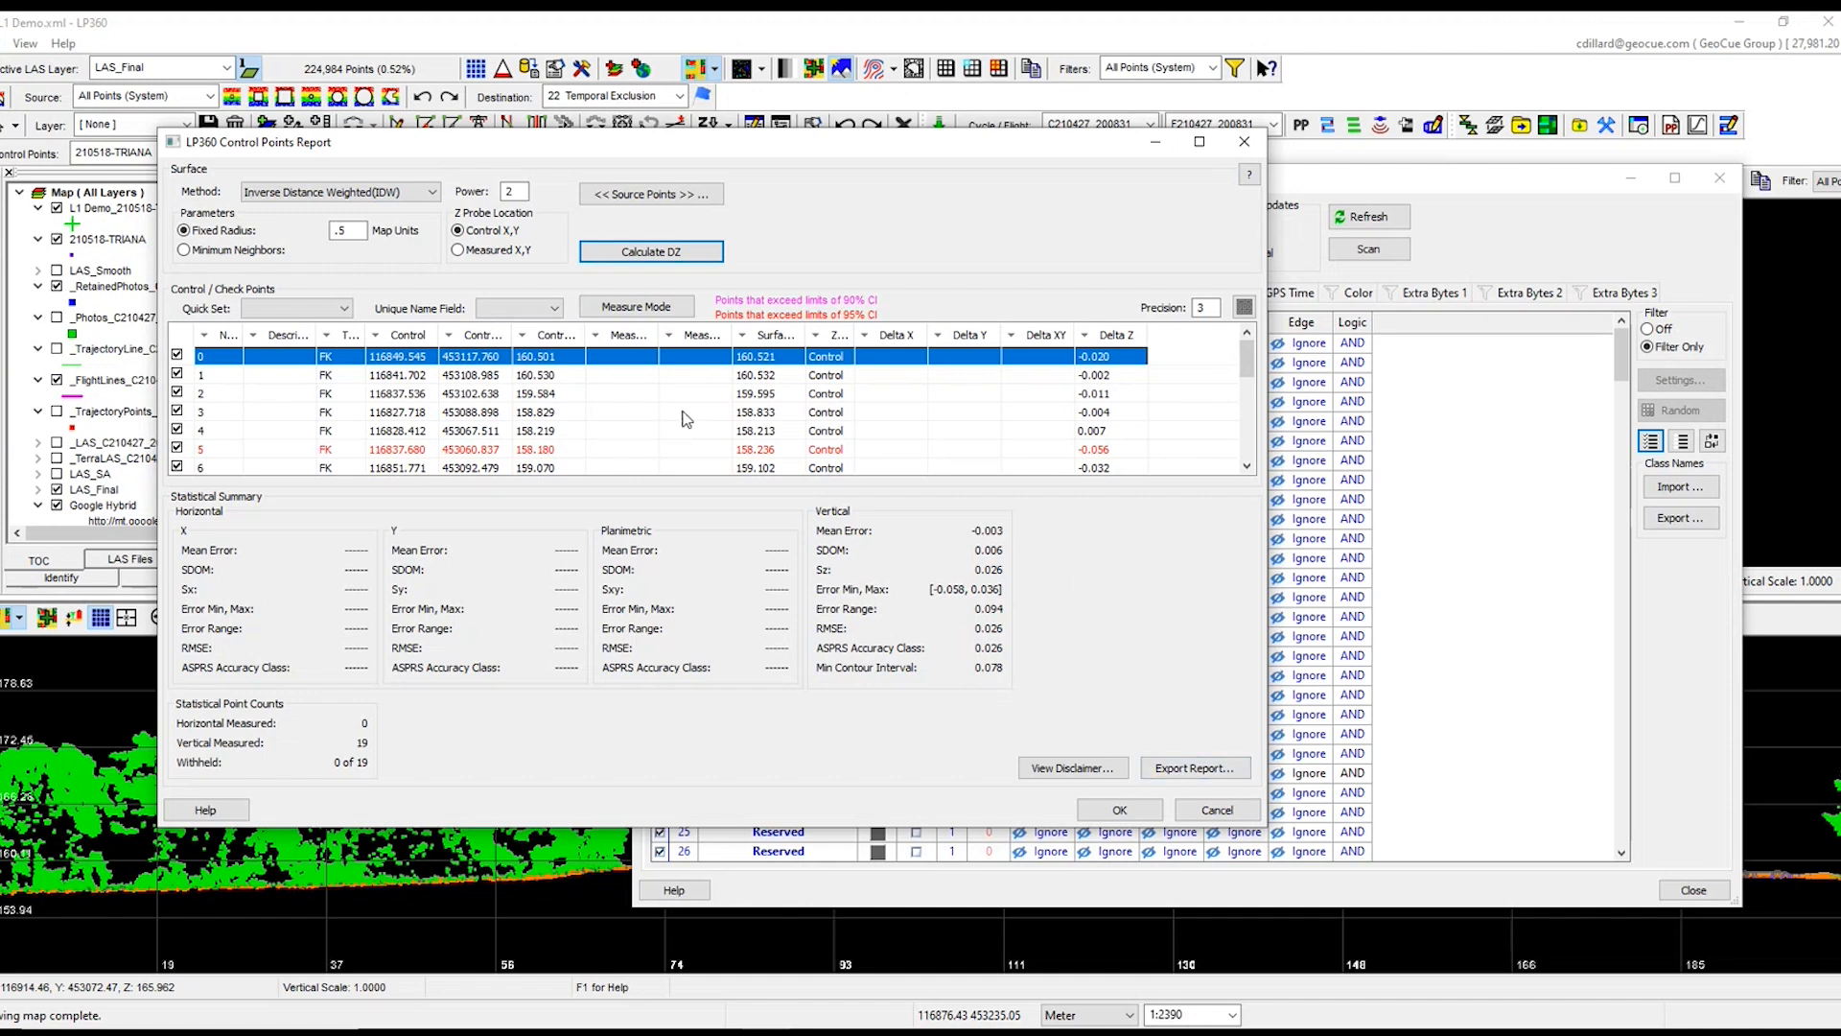
pyautogui.click(1122, 811)
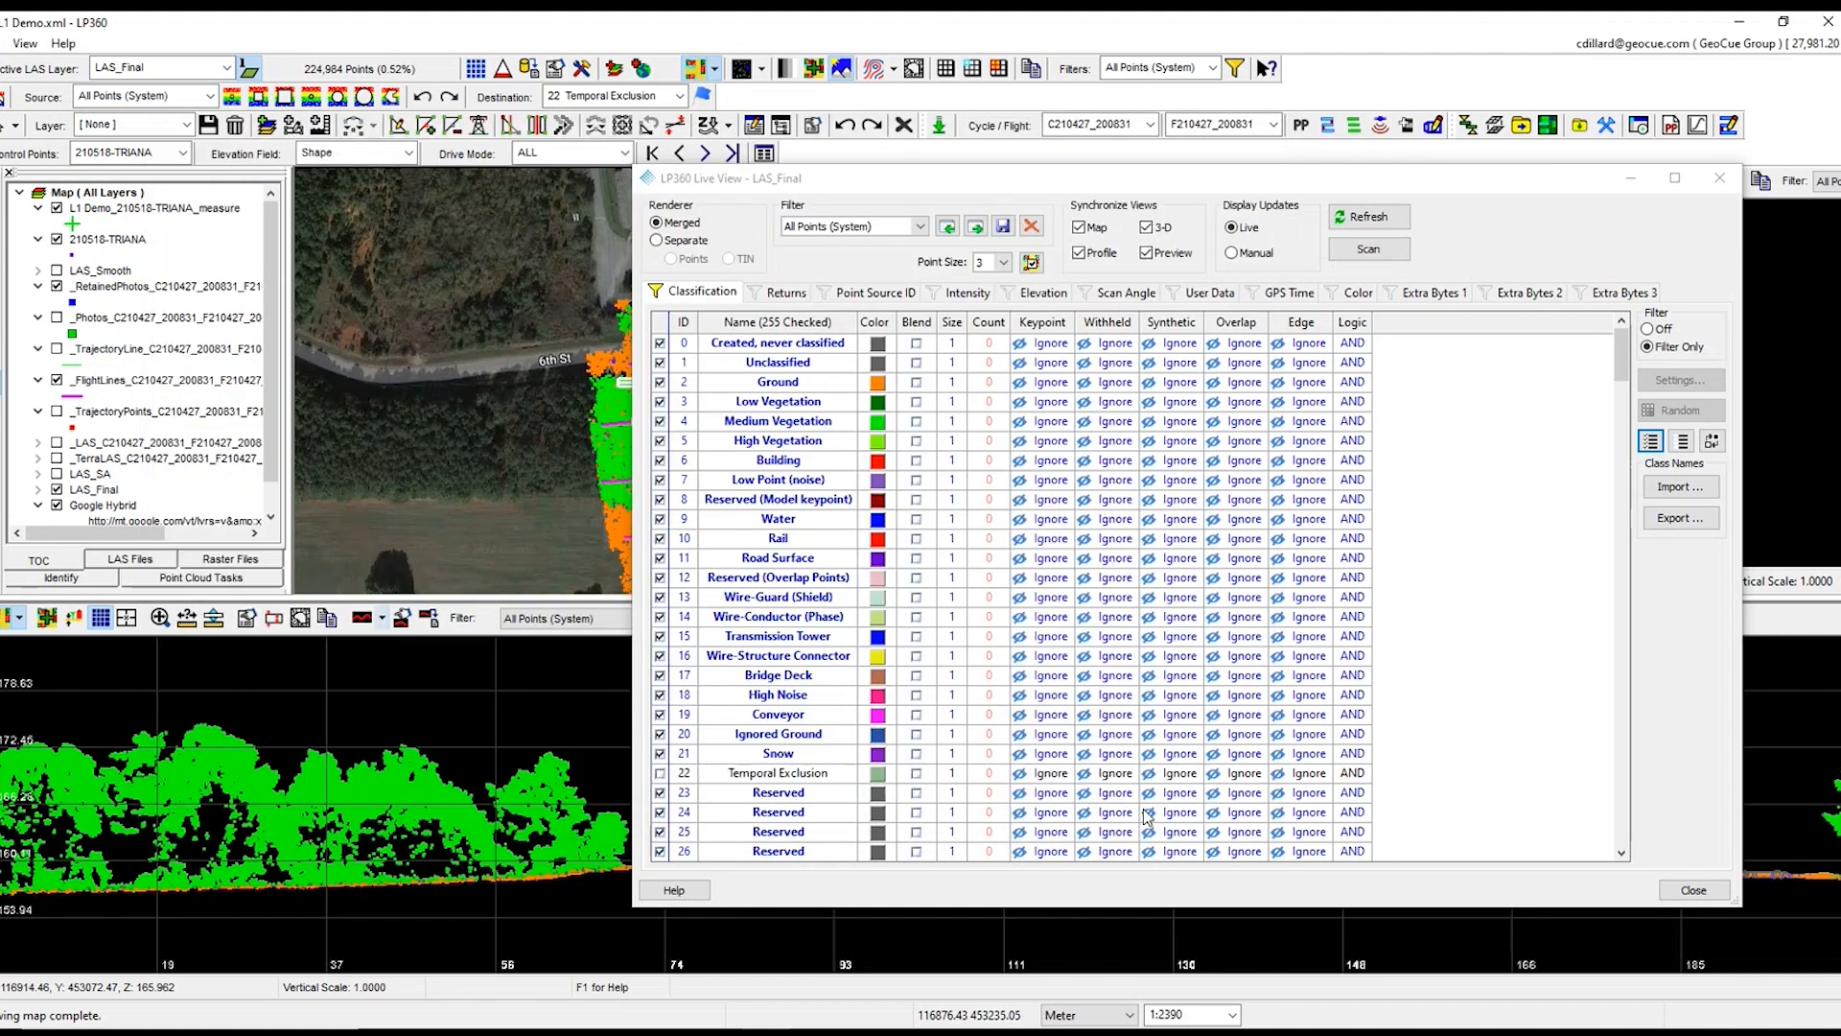
pyautogui.click(1680, 890)
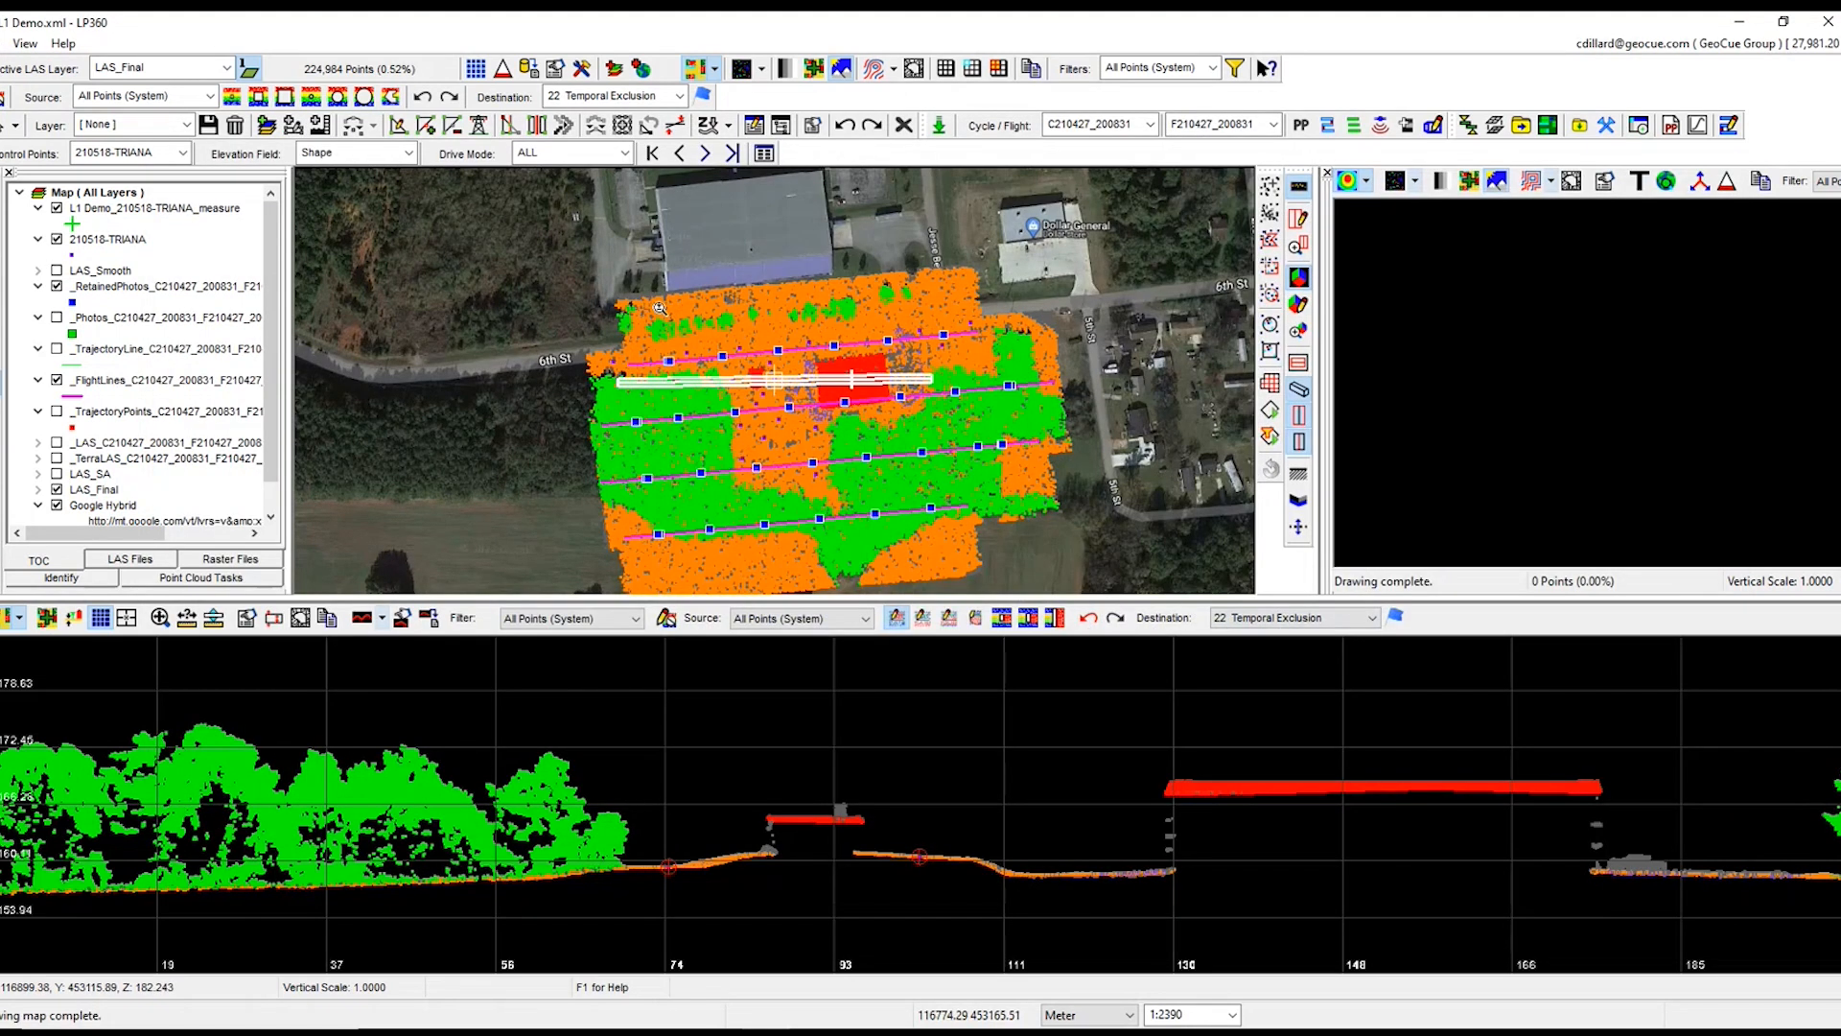
# Step: Color the LAS_Final points in the map view by RGB and view the whole site
pyautogui.moveTo(790, 396); pyautogui.dragTo(747, 343, button='middle')
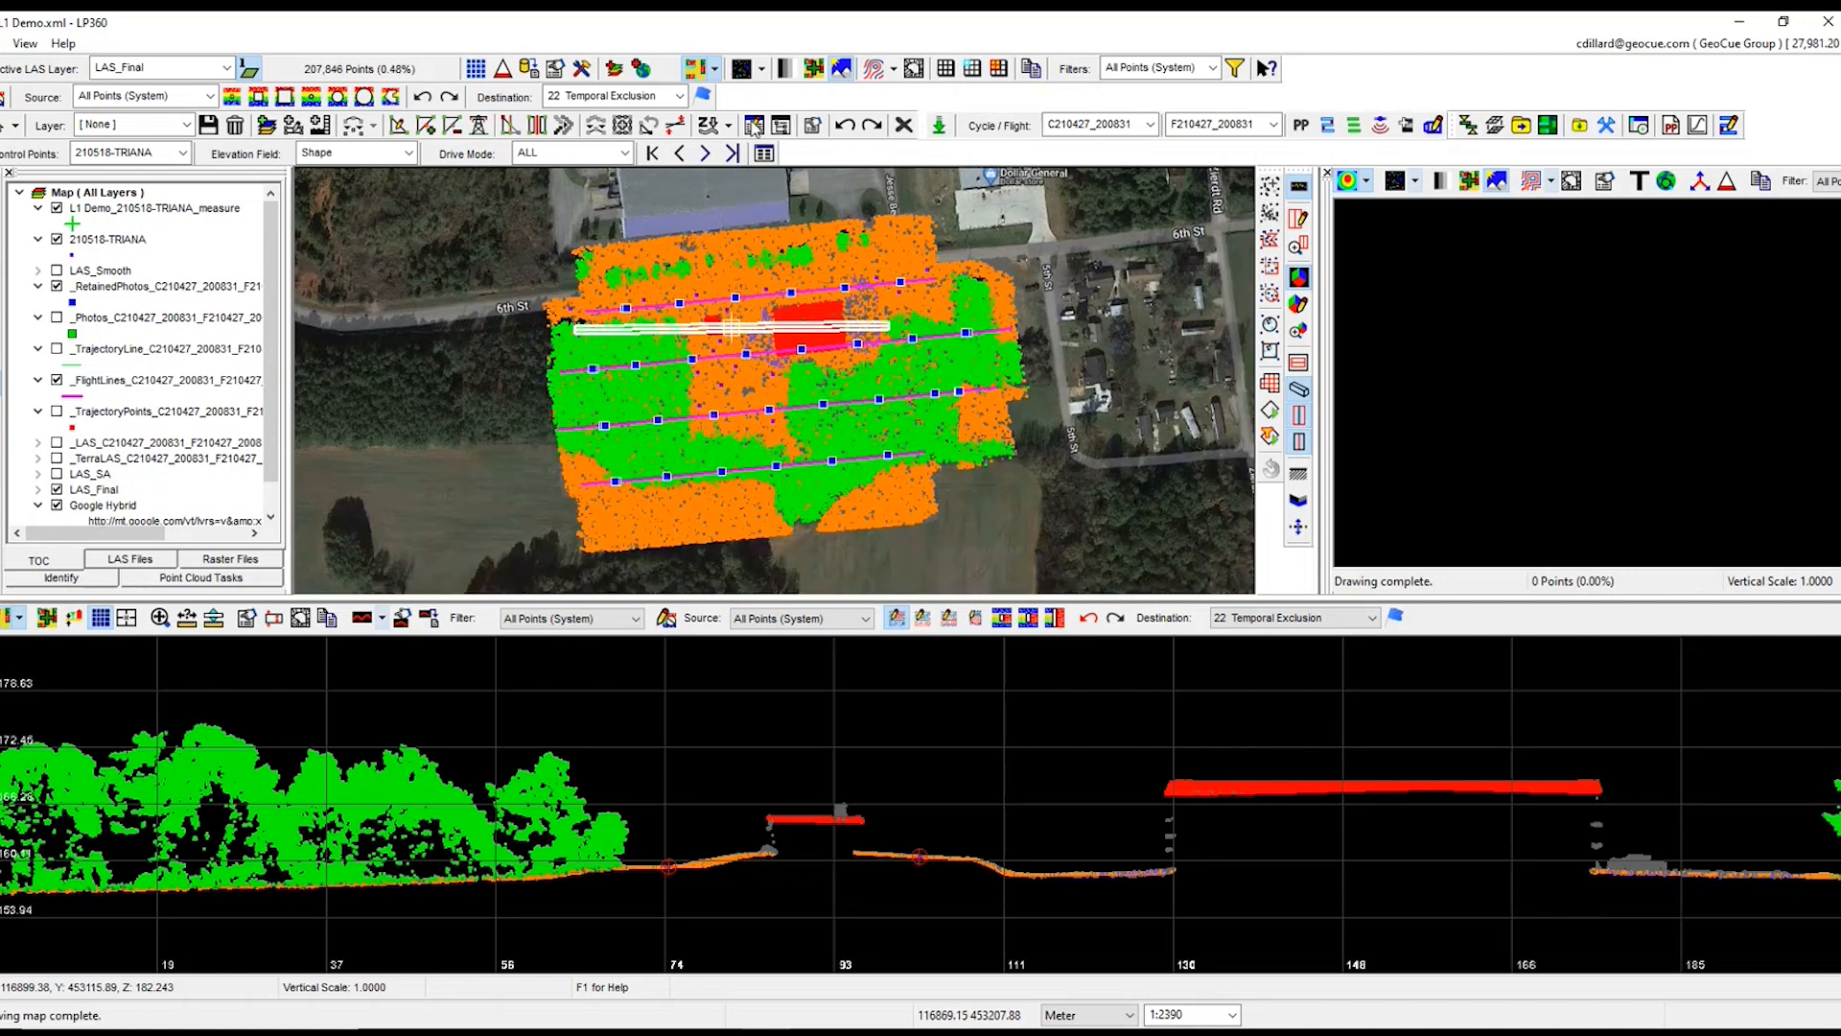
pyautogui.click(715, 71)
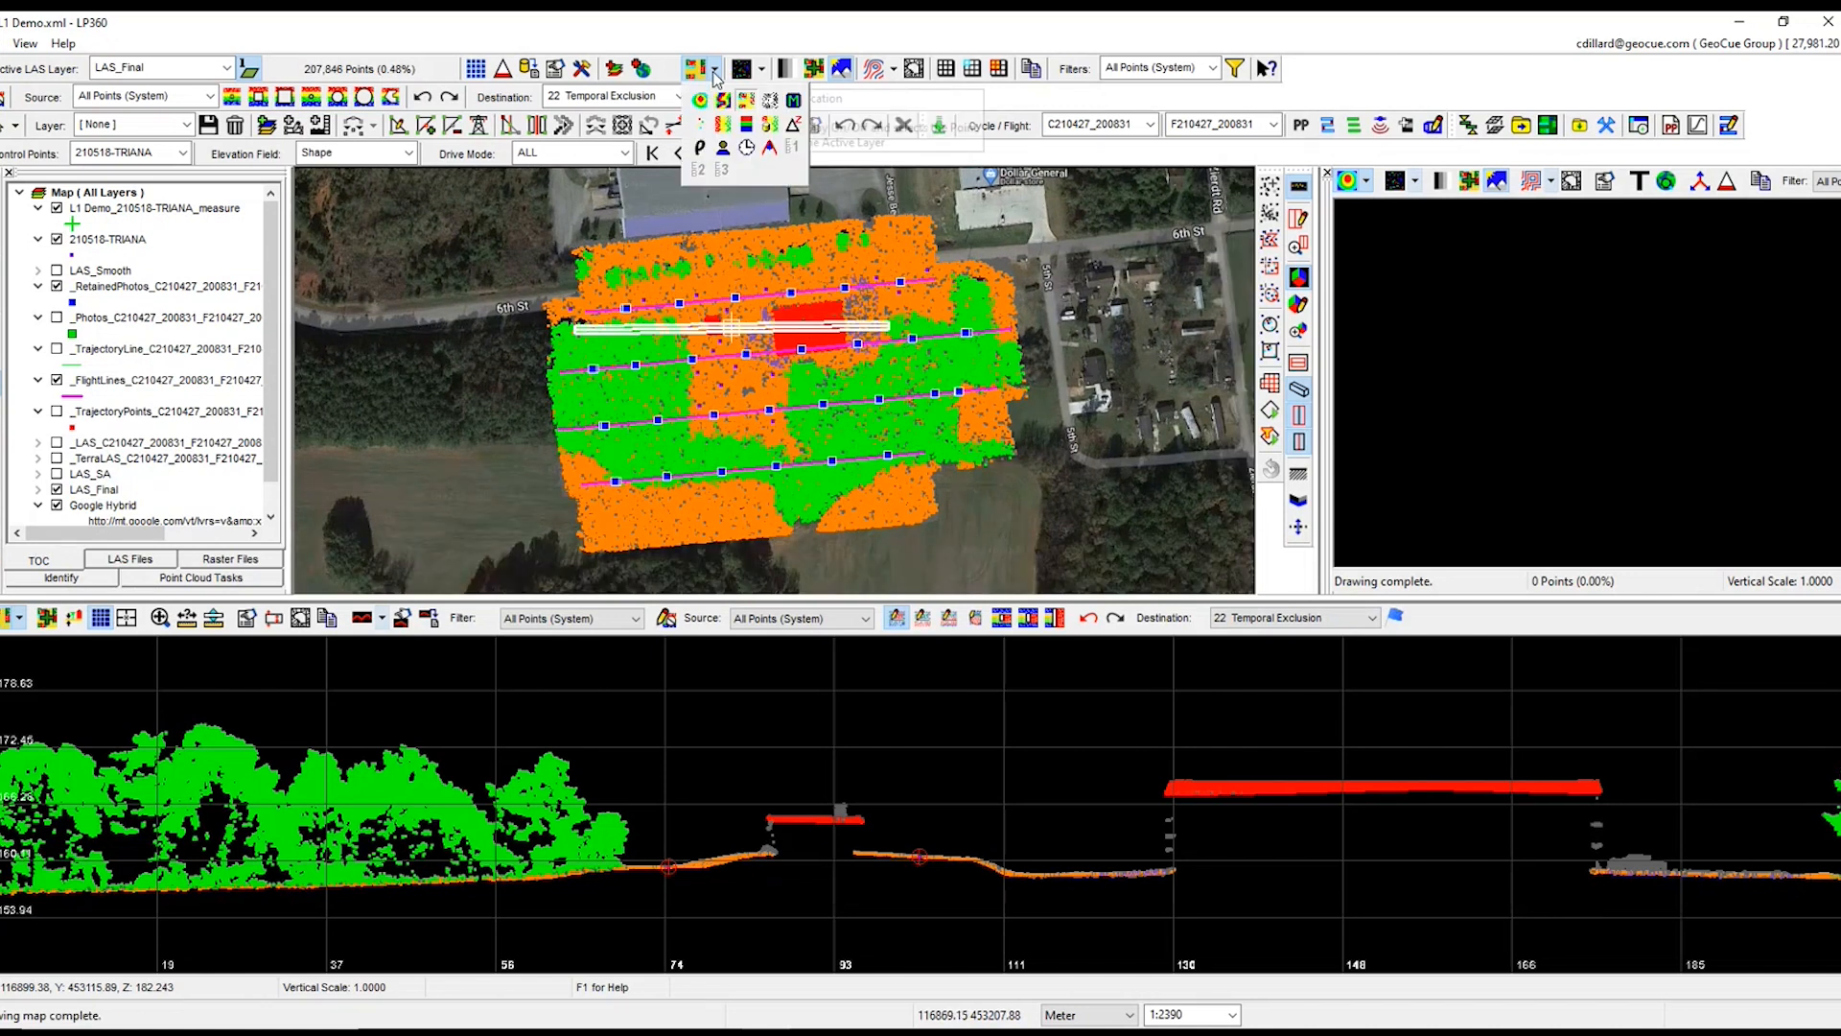
pyautogui.click(746, 123)
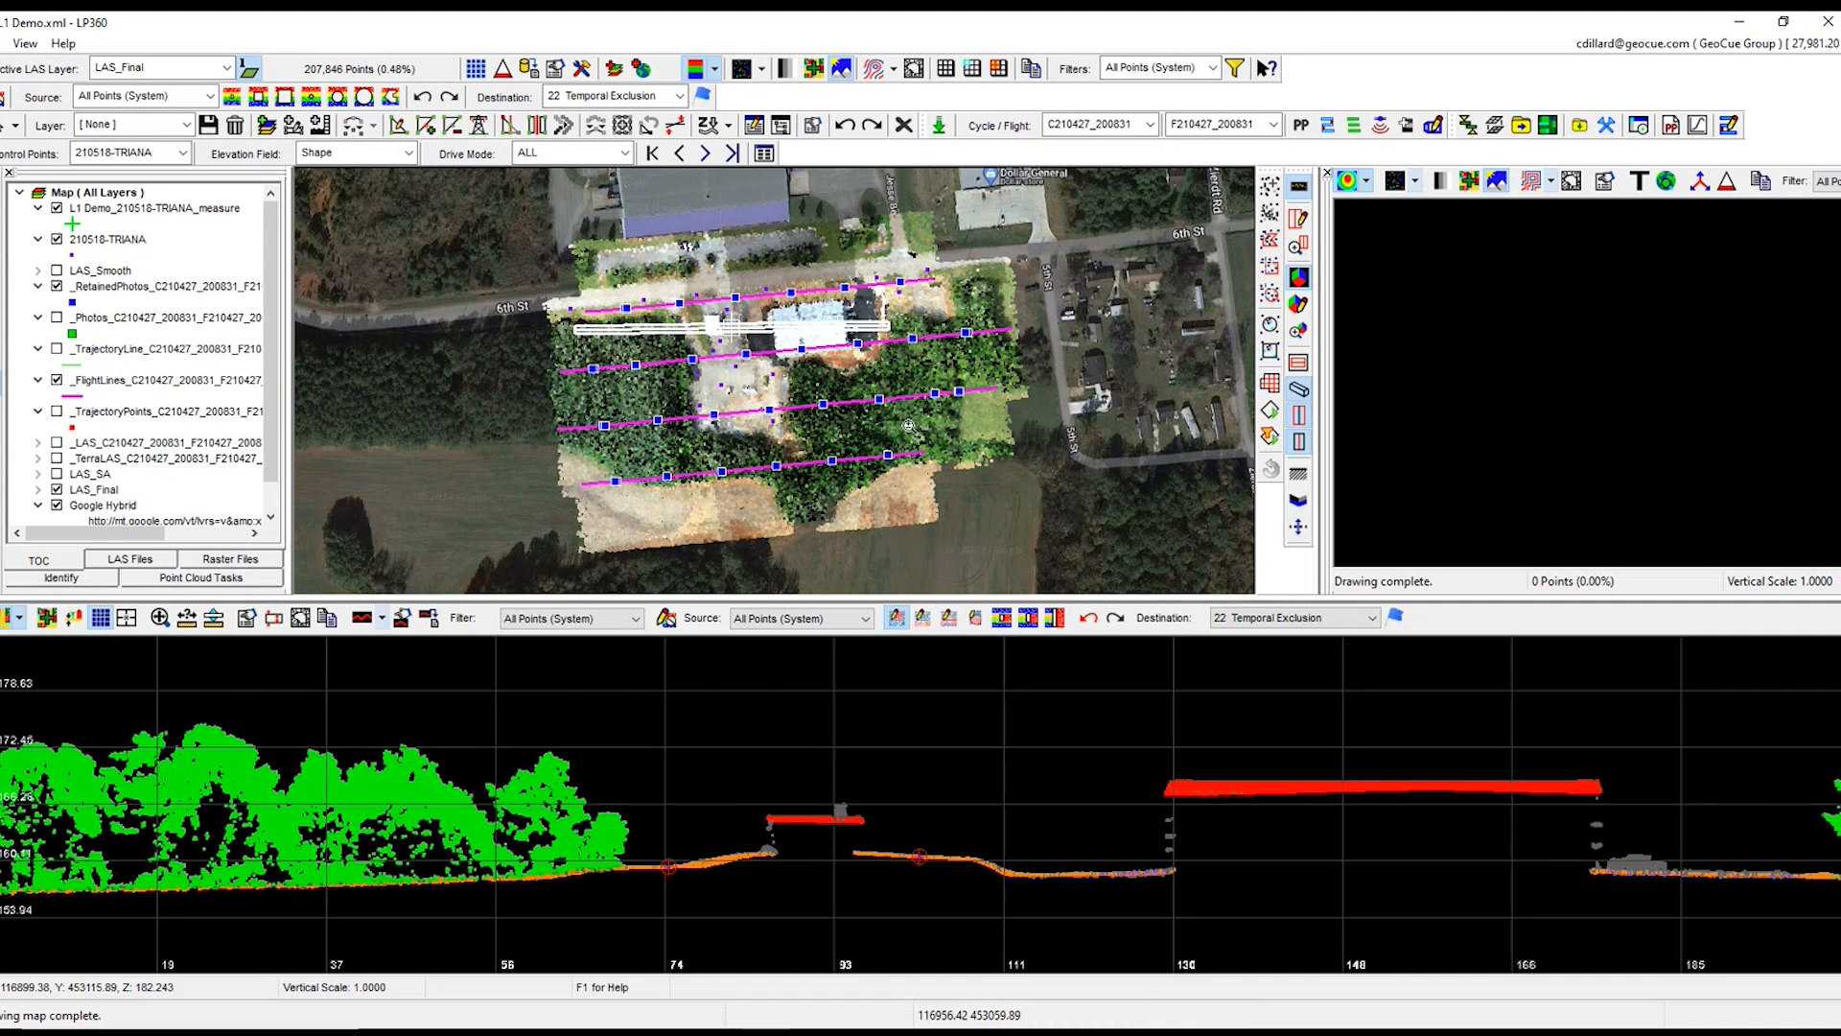
pyautogui.moveTo(802, 380); pyautogui.dragTo(835, 396, button='middle')
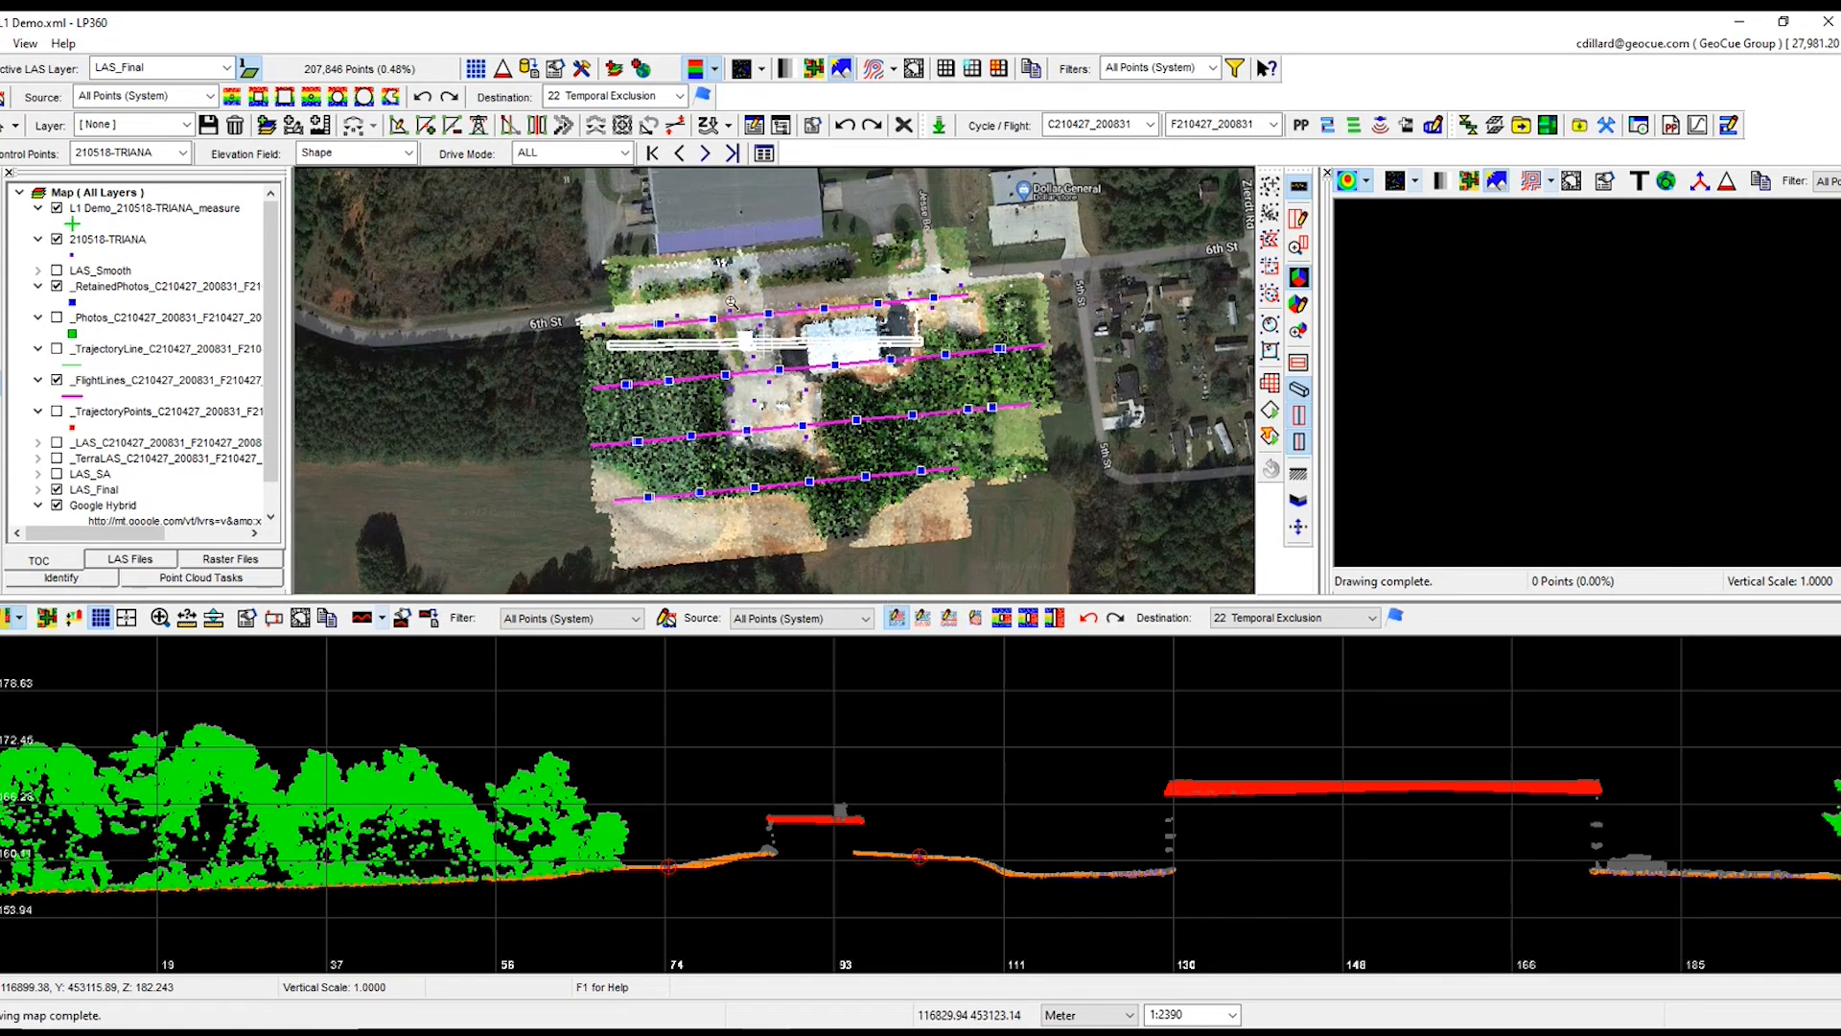
# Step: Add the contour shapefile 1.shp from the Projects\Training data\Contours folder to the map as a feature layer
pyautogui.click(615, 70)
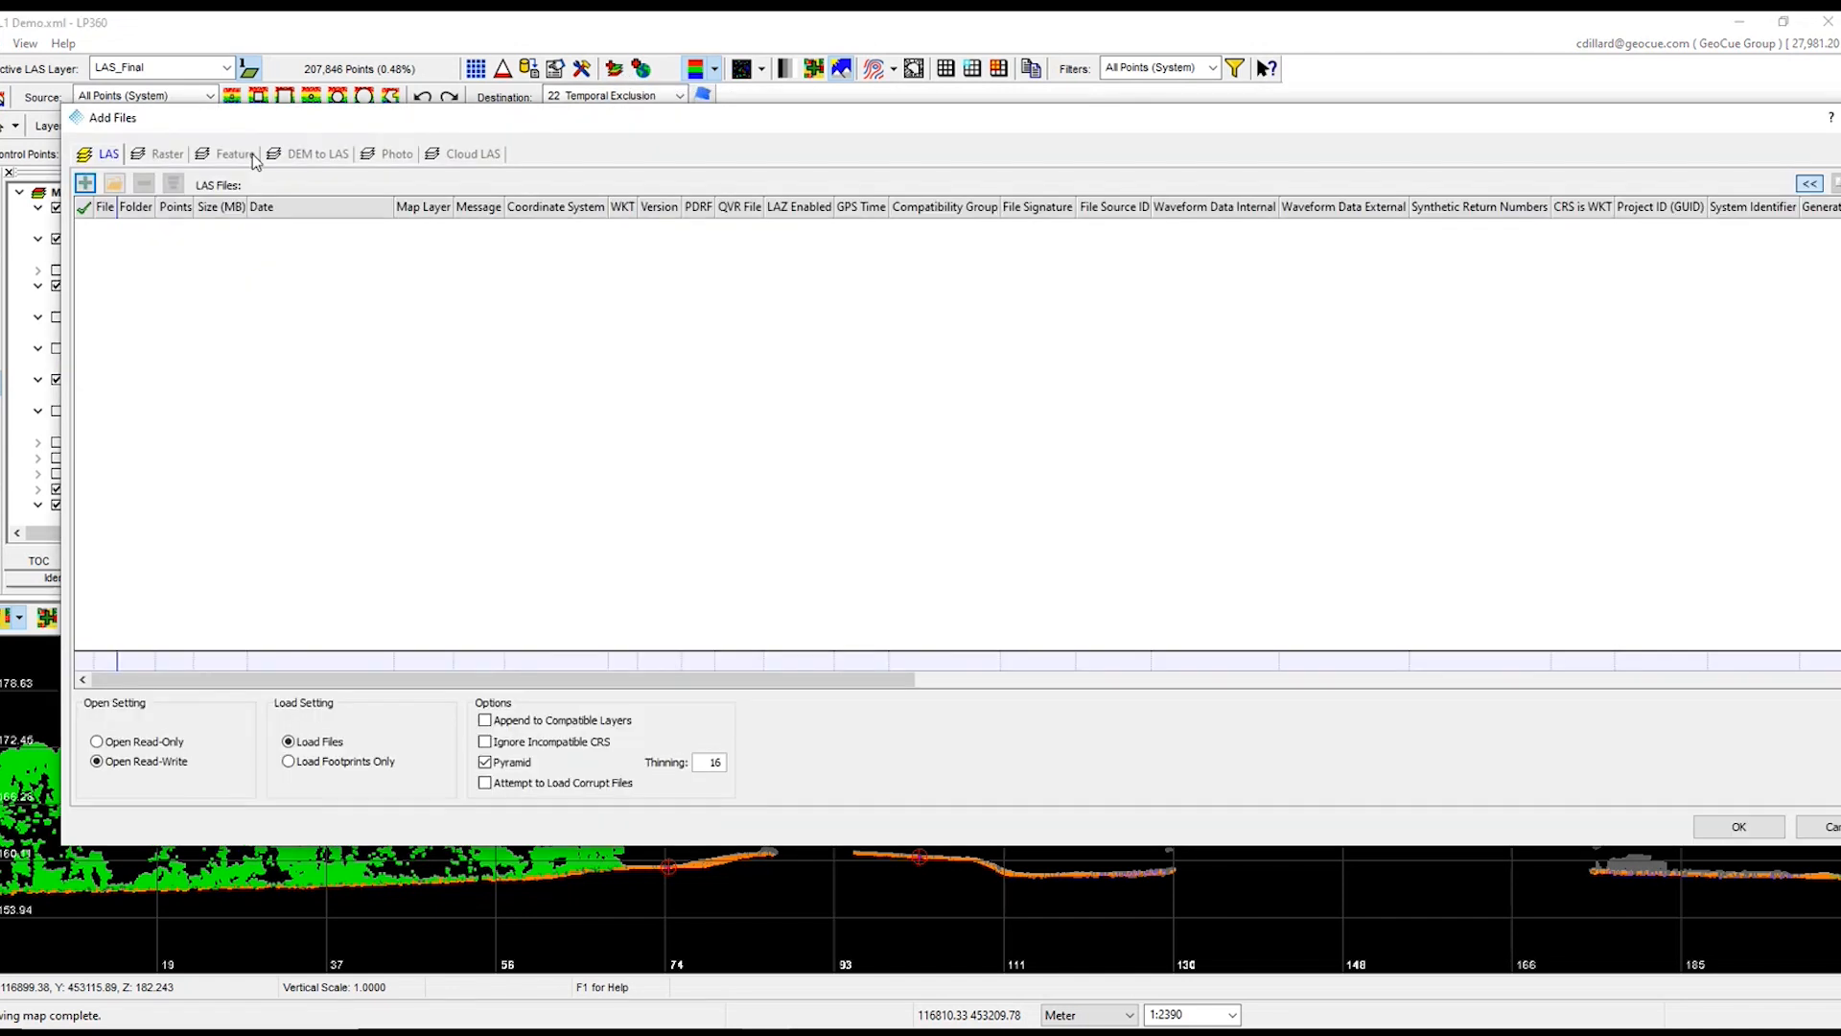
pyautogui.click(254, 158)
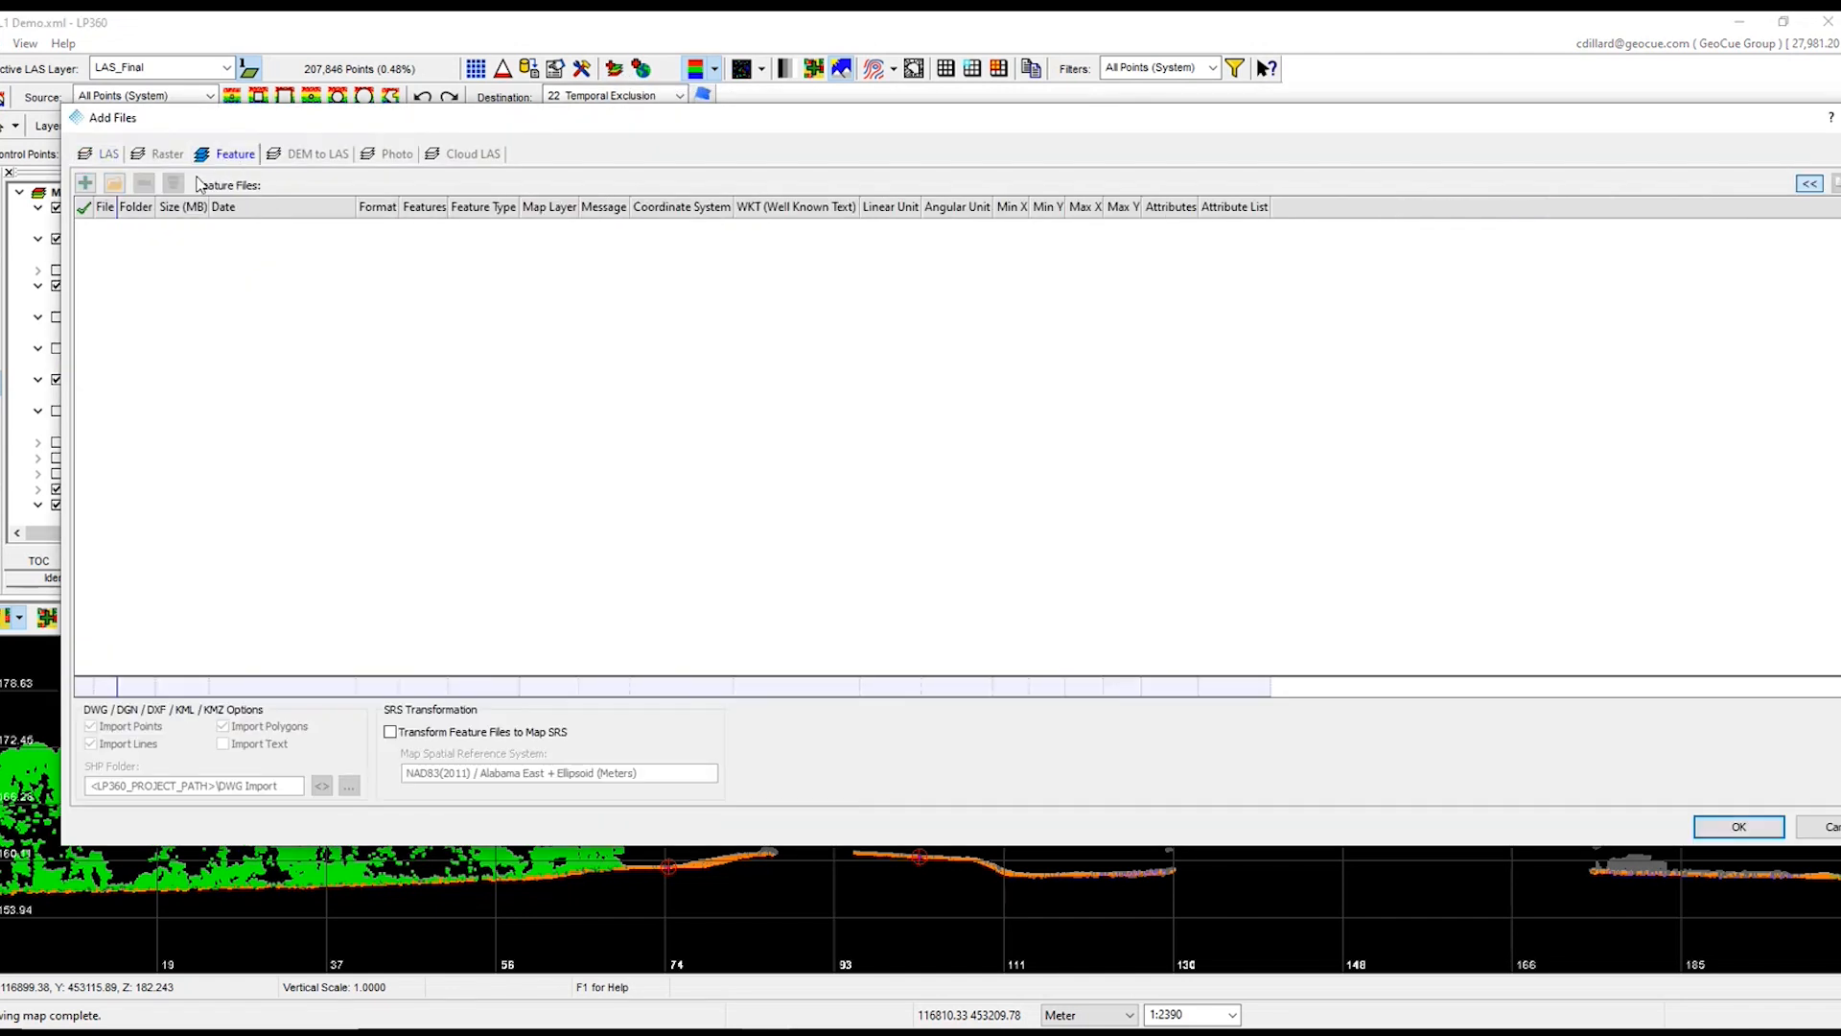
pyautogui.click(85, 182)
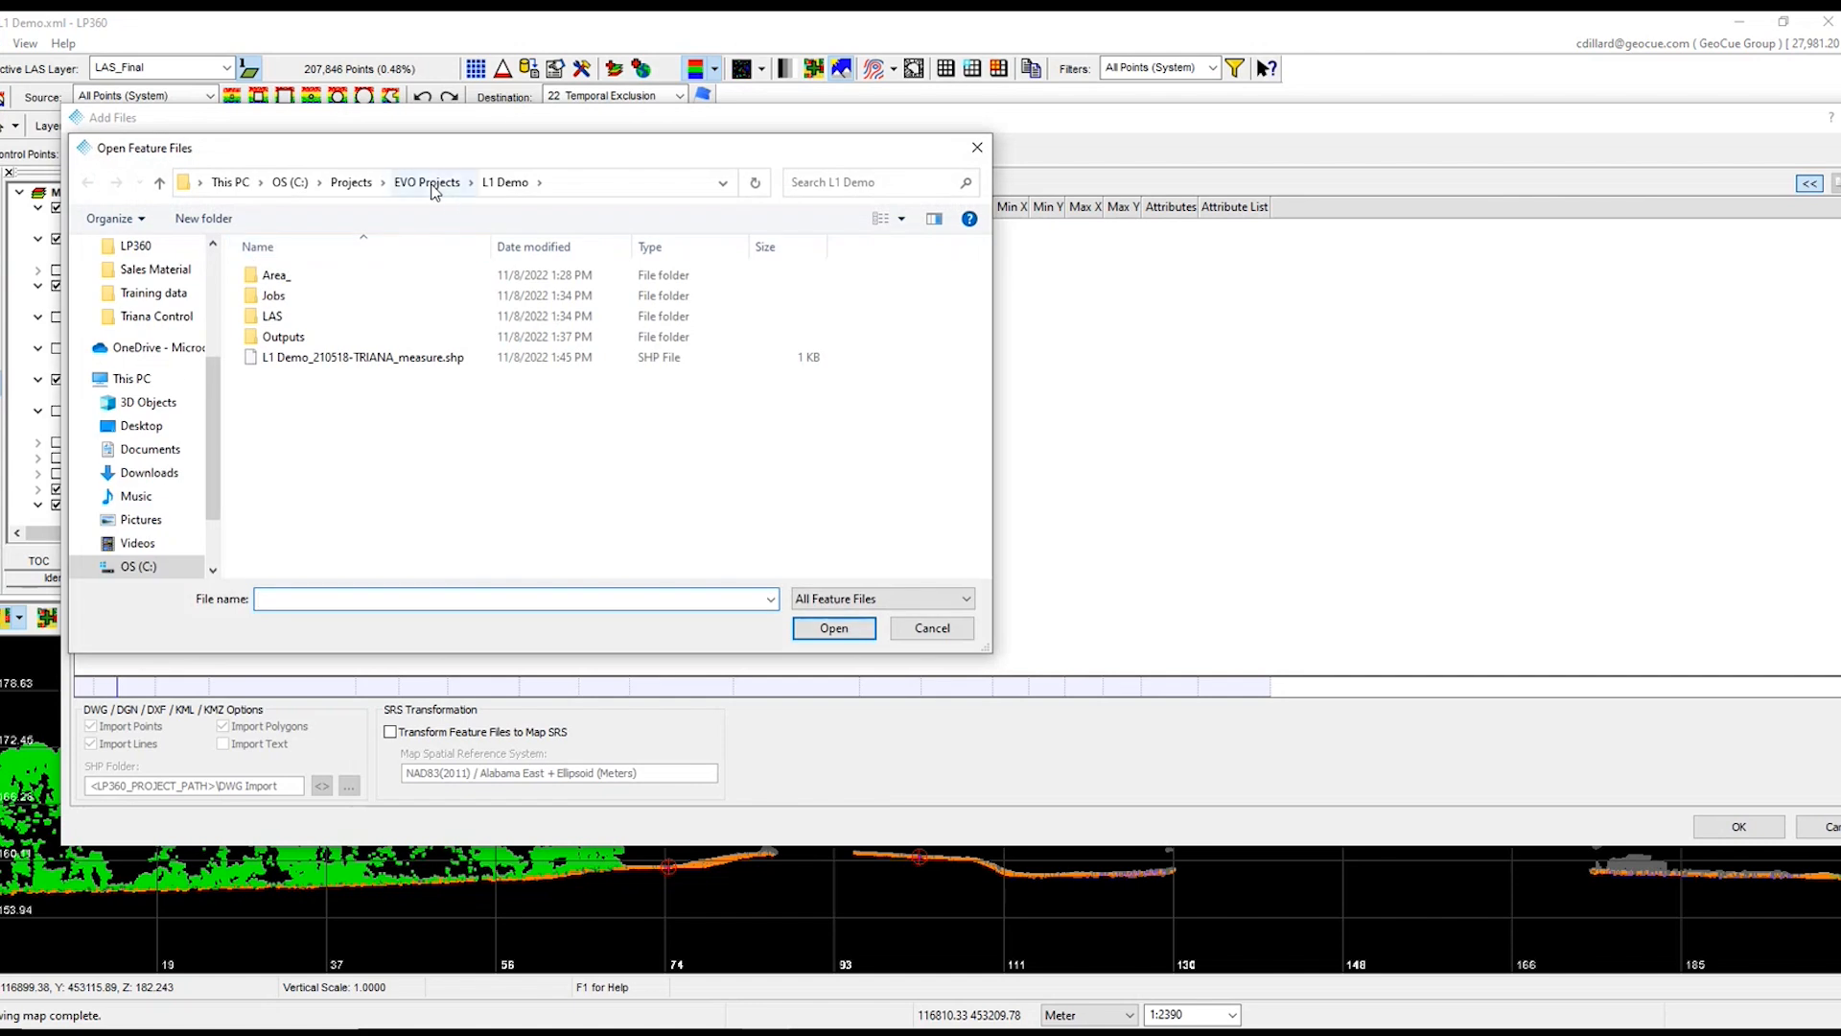
pyautogui.click(433, 189)
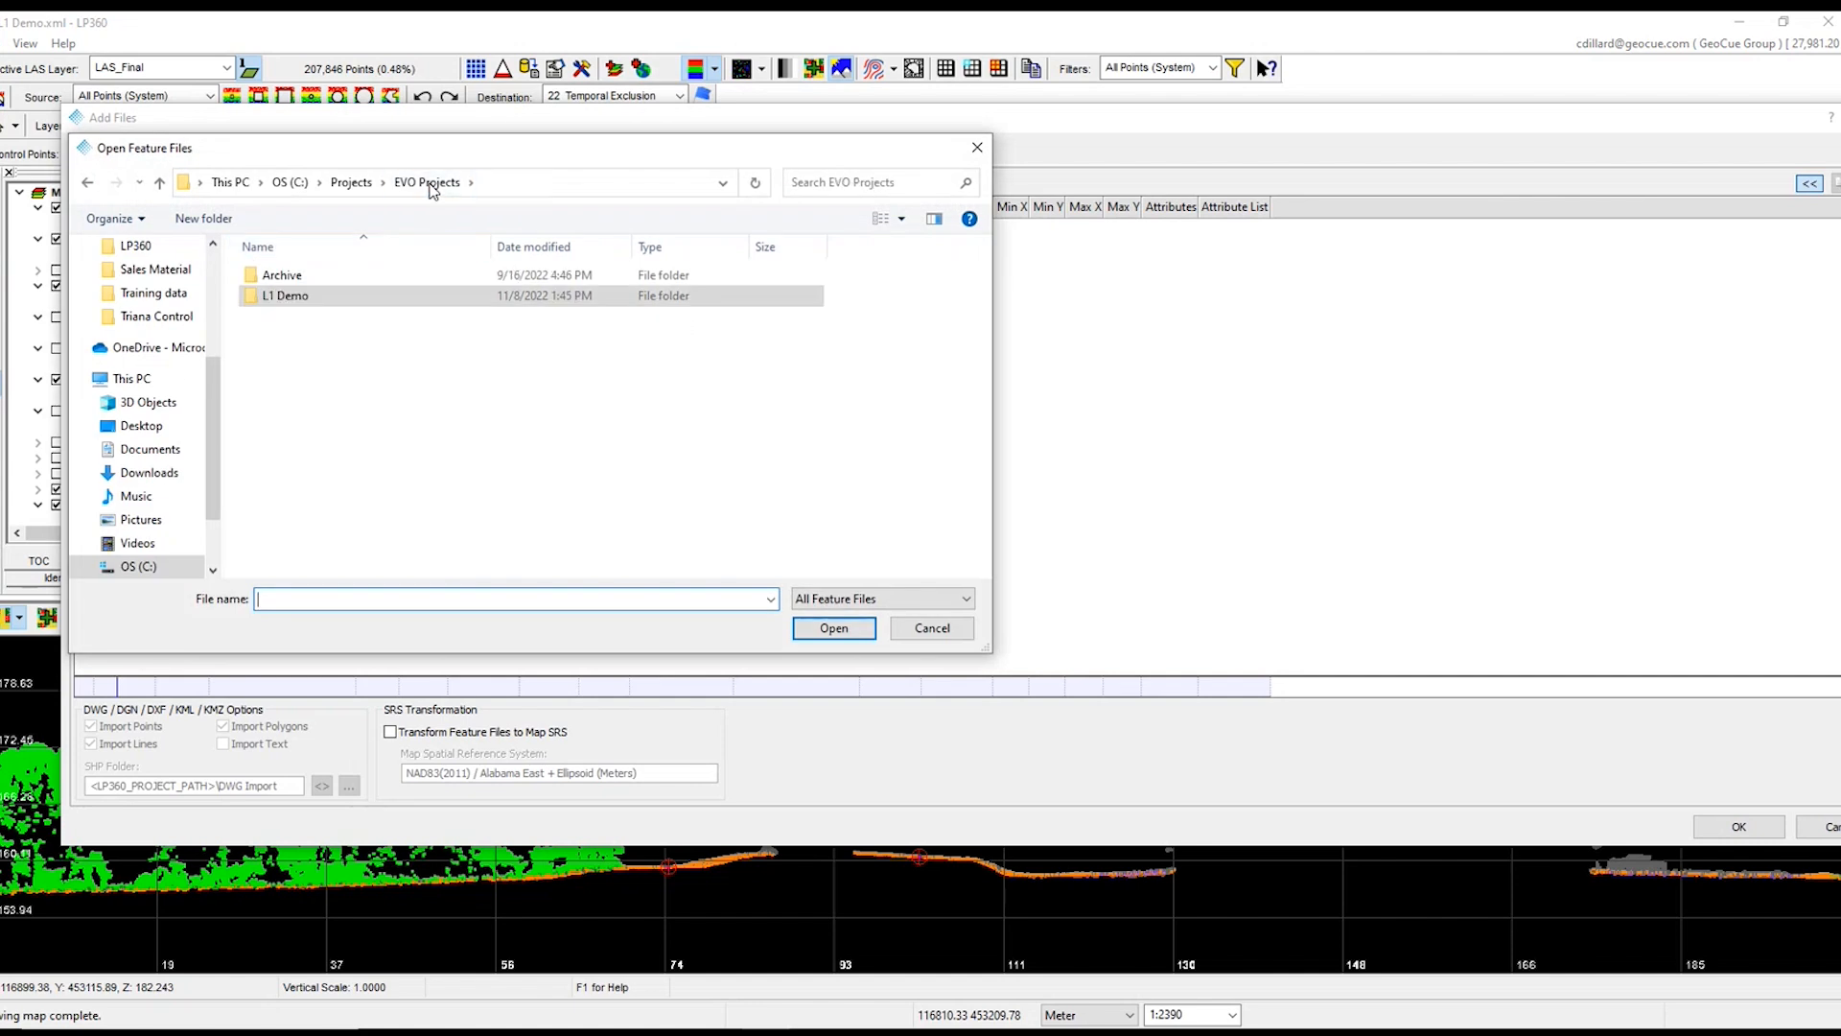
pyautogui.click(351, 184)
pyautogui.doubleClick(296, 398)
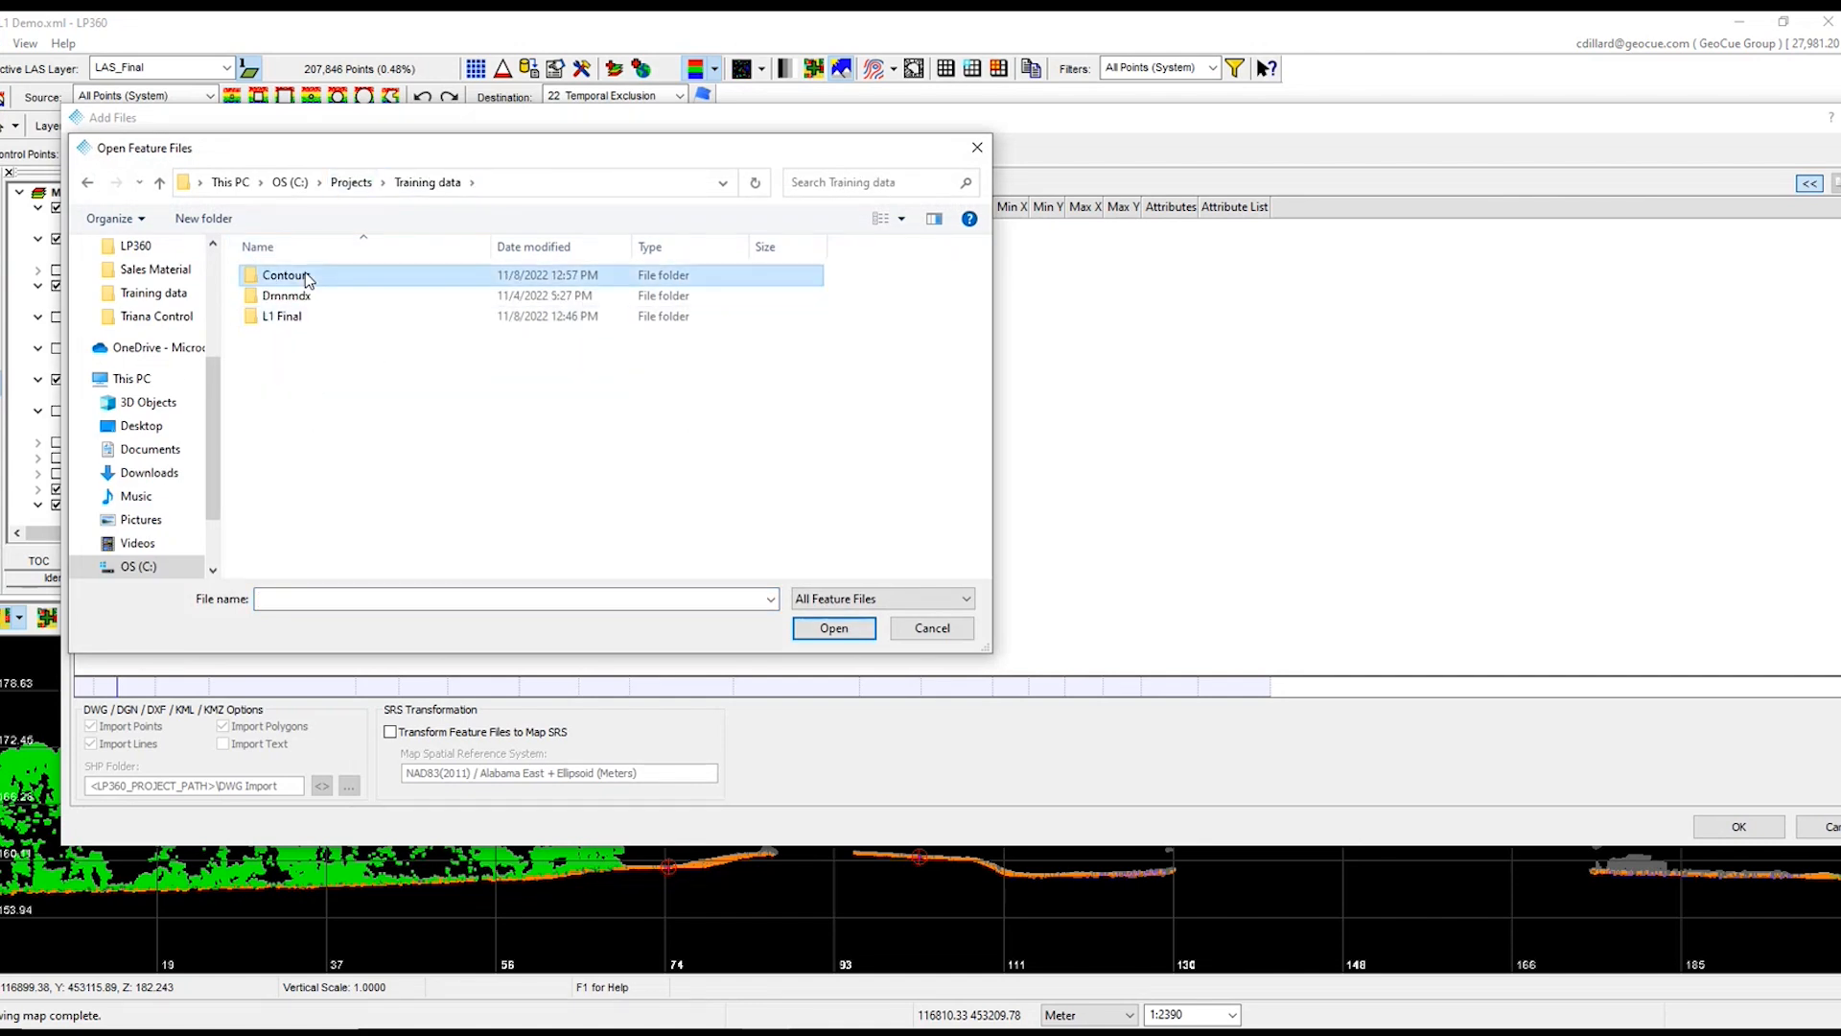
pyautogui.click(286, 277)
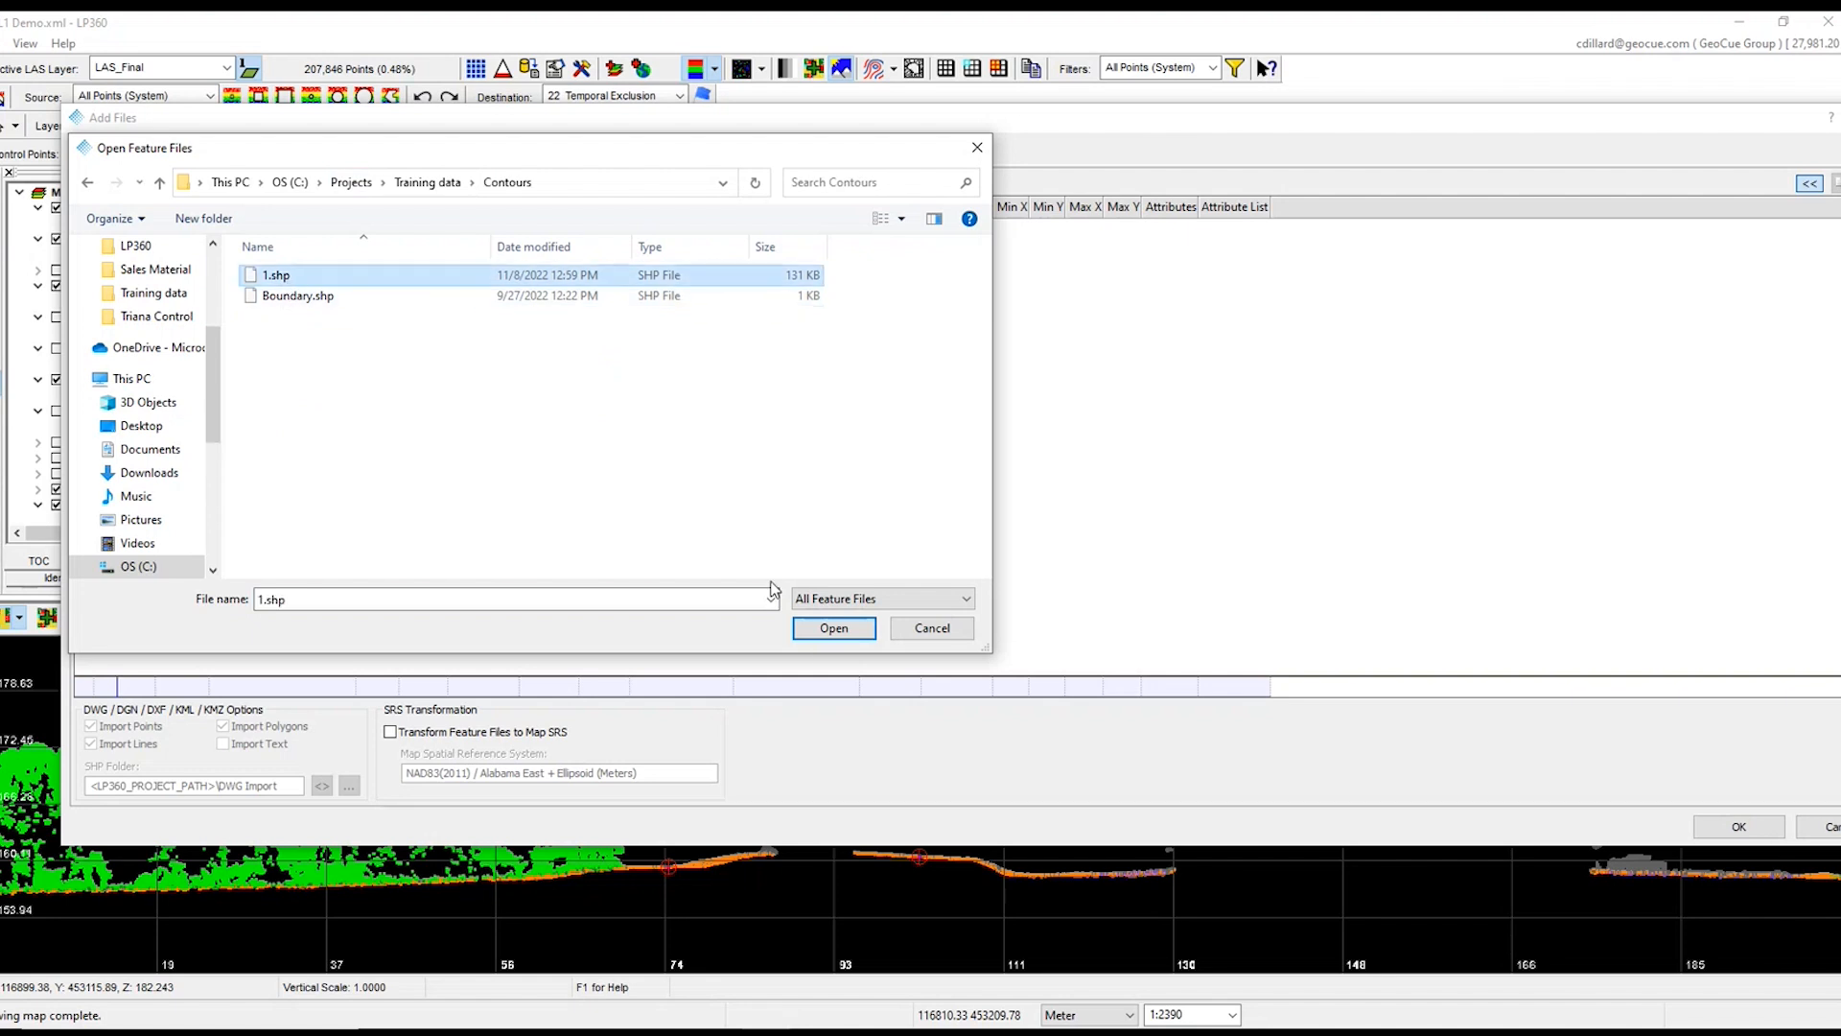
pyautogui.click(830, 630)
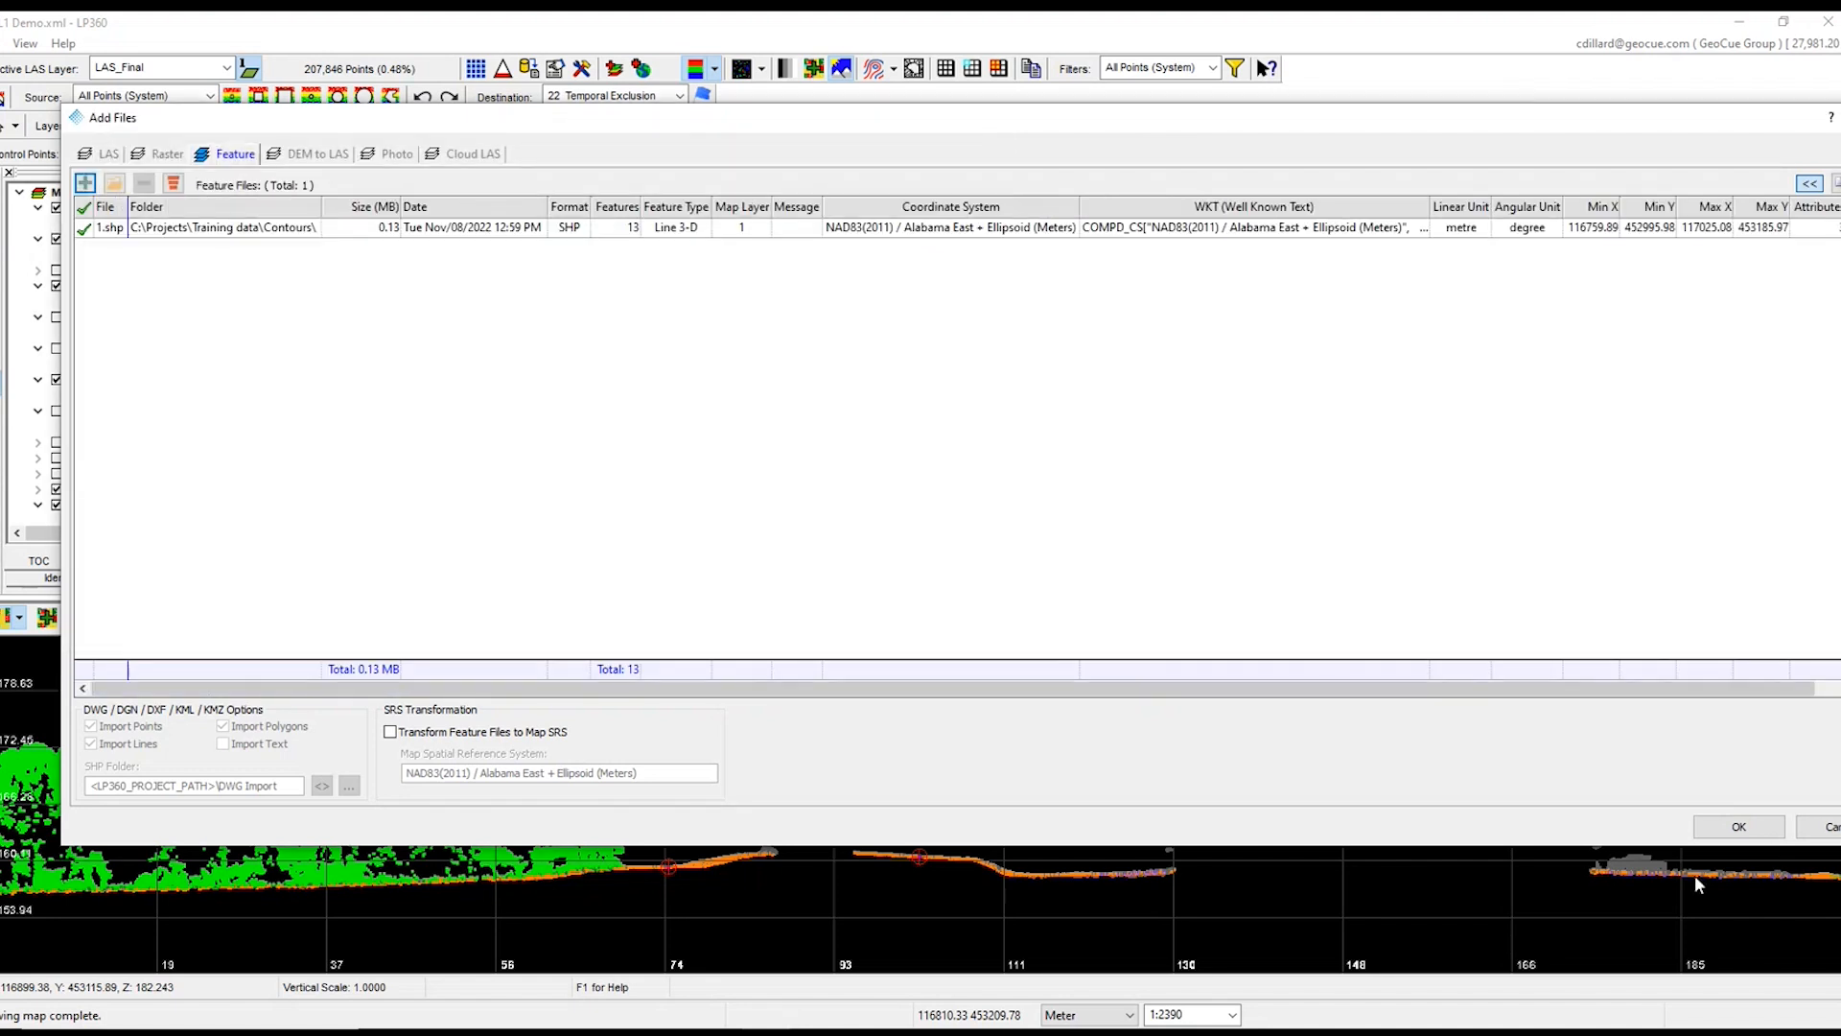
pyautogui.click(1737, 826)
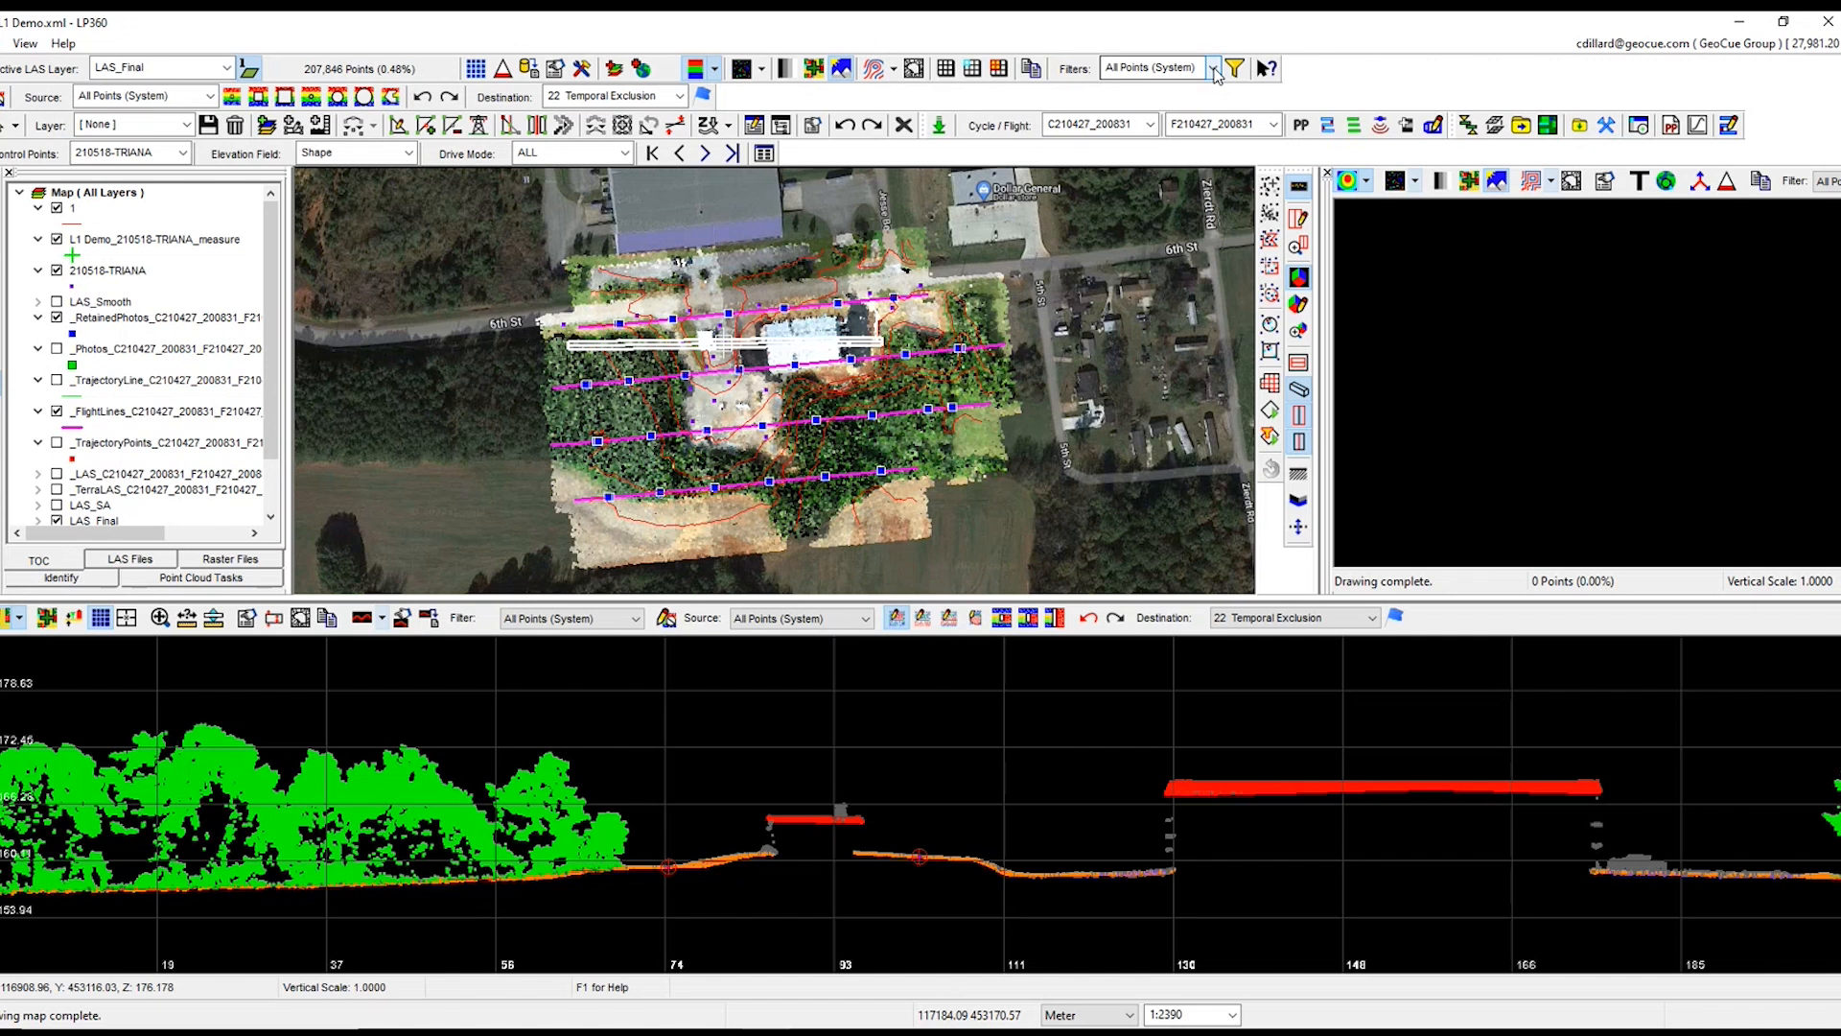
# Step: Color the LAS_Final points in the map view by elevation, focusing on the clearing and tree edge under the contours
pyautogui.click(860, 450)
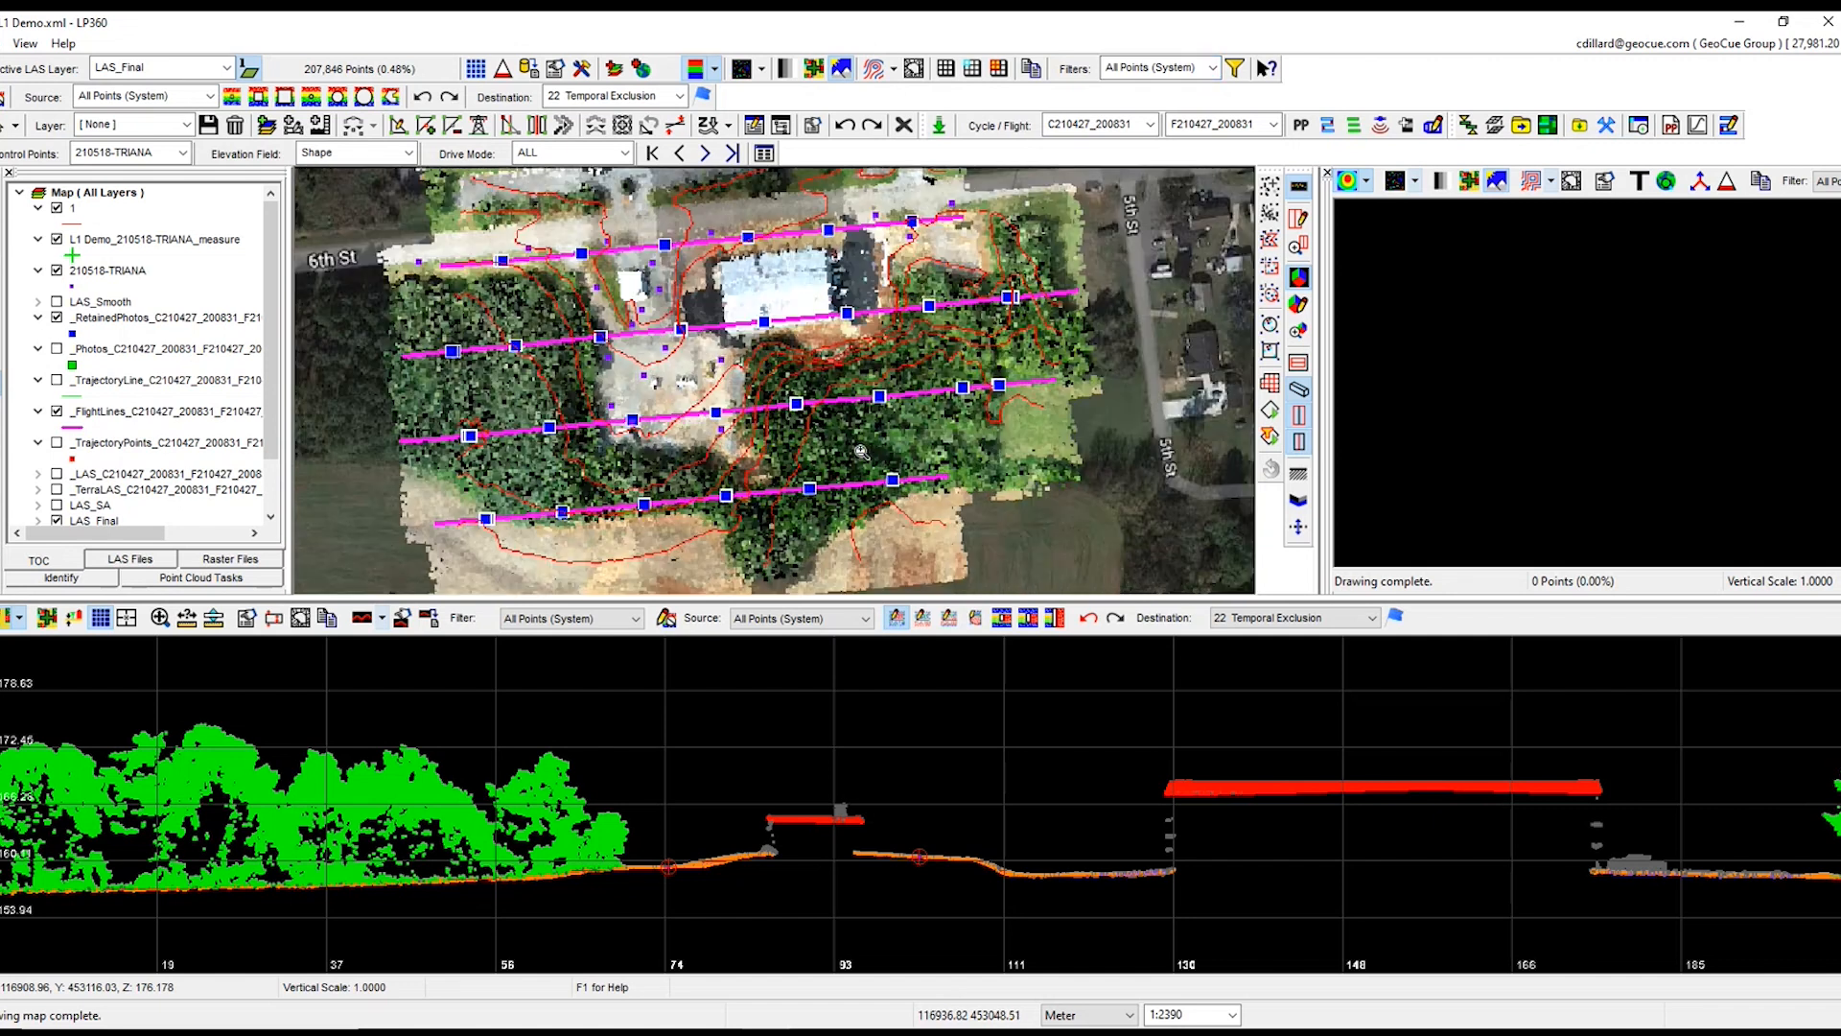
pyautogui.moveTo(744, 471); pyautogui.dragTo(759, 436, button='middle')
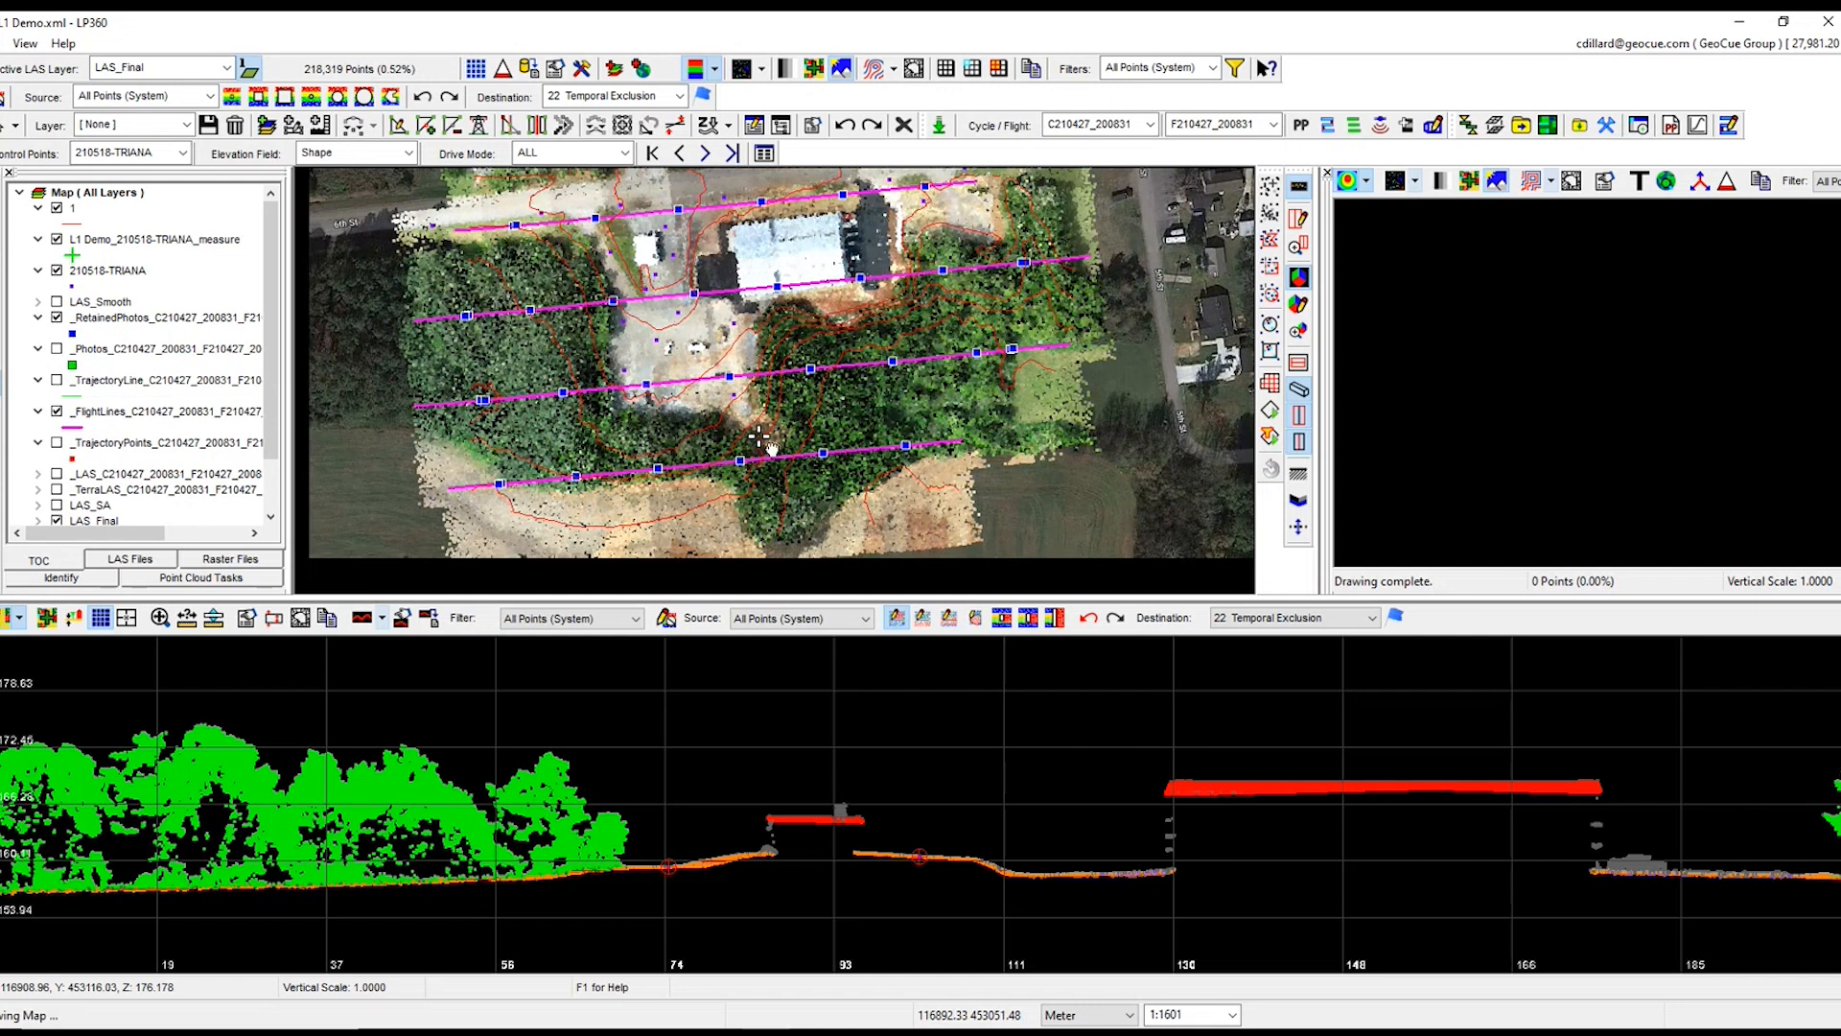
pyautogui.scroll(2, 758, 436)
pyautogui.click(717, 71)
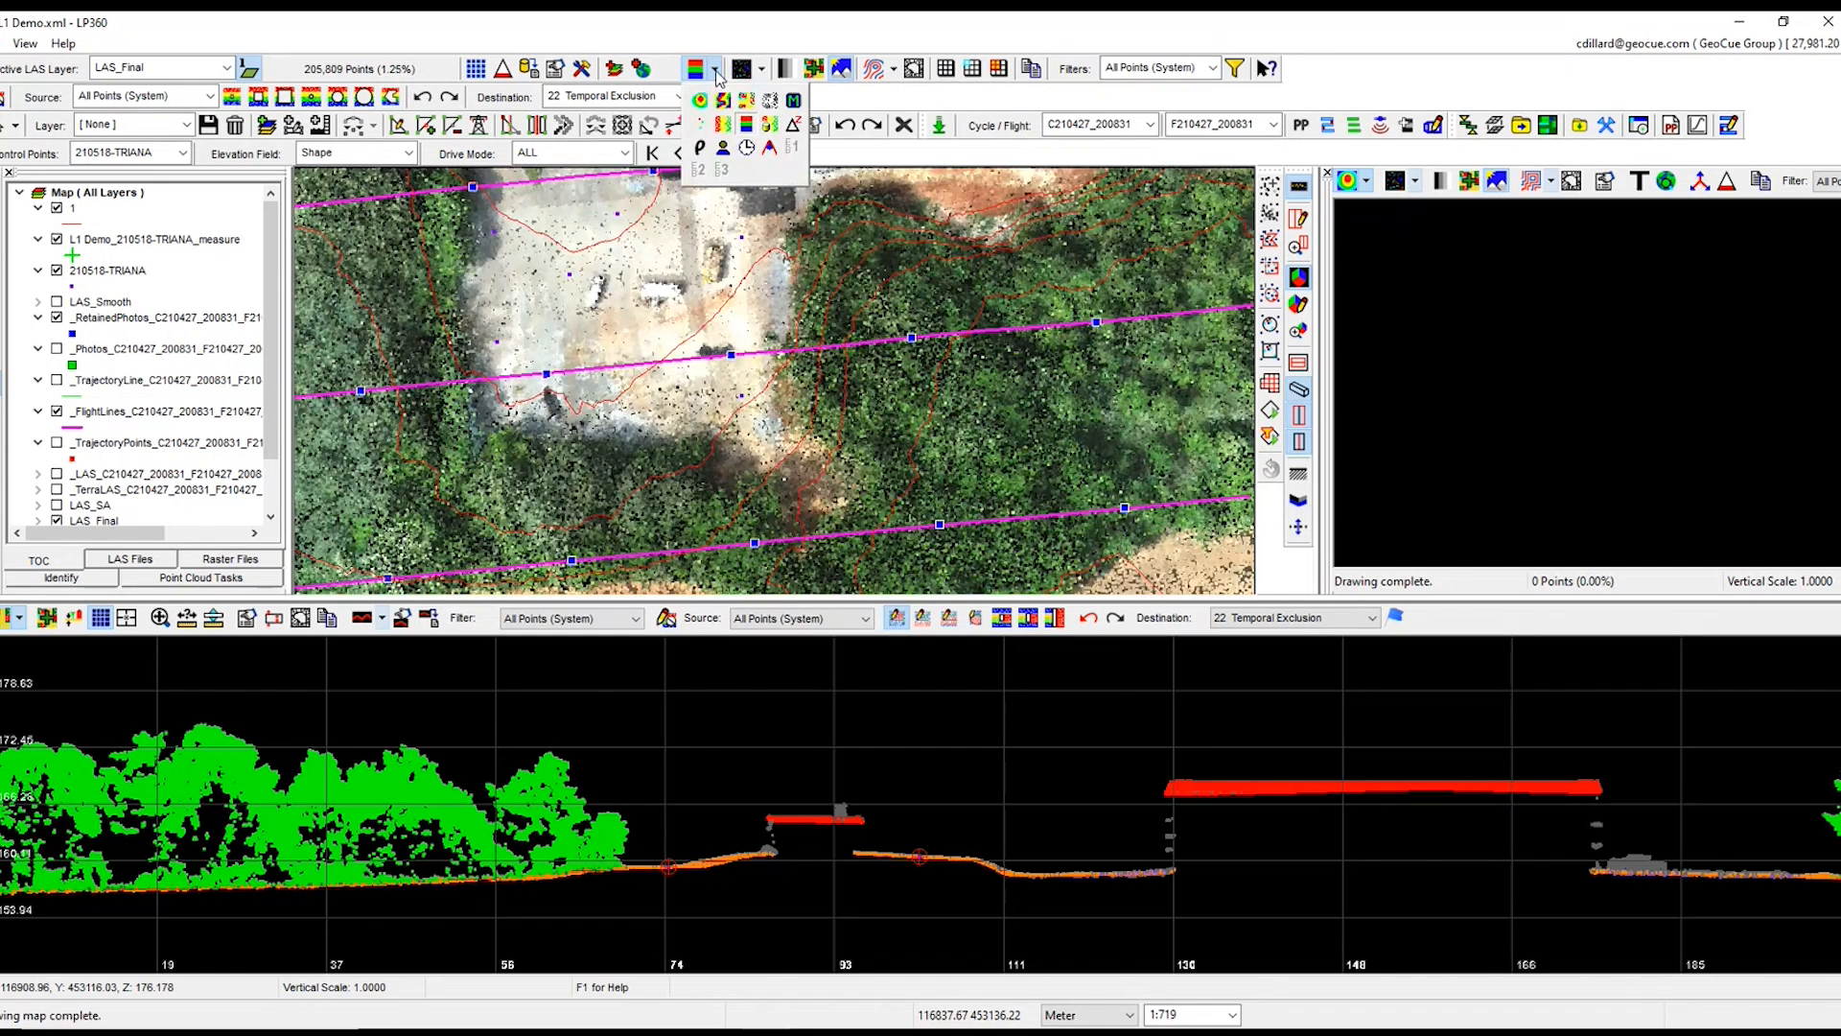
pyautogui.click(700, 100)
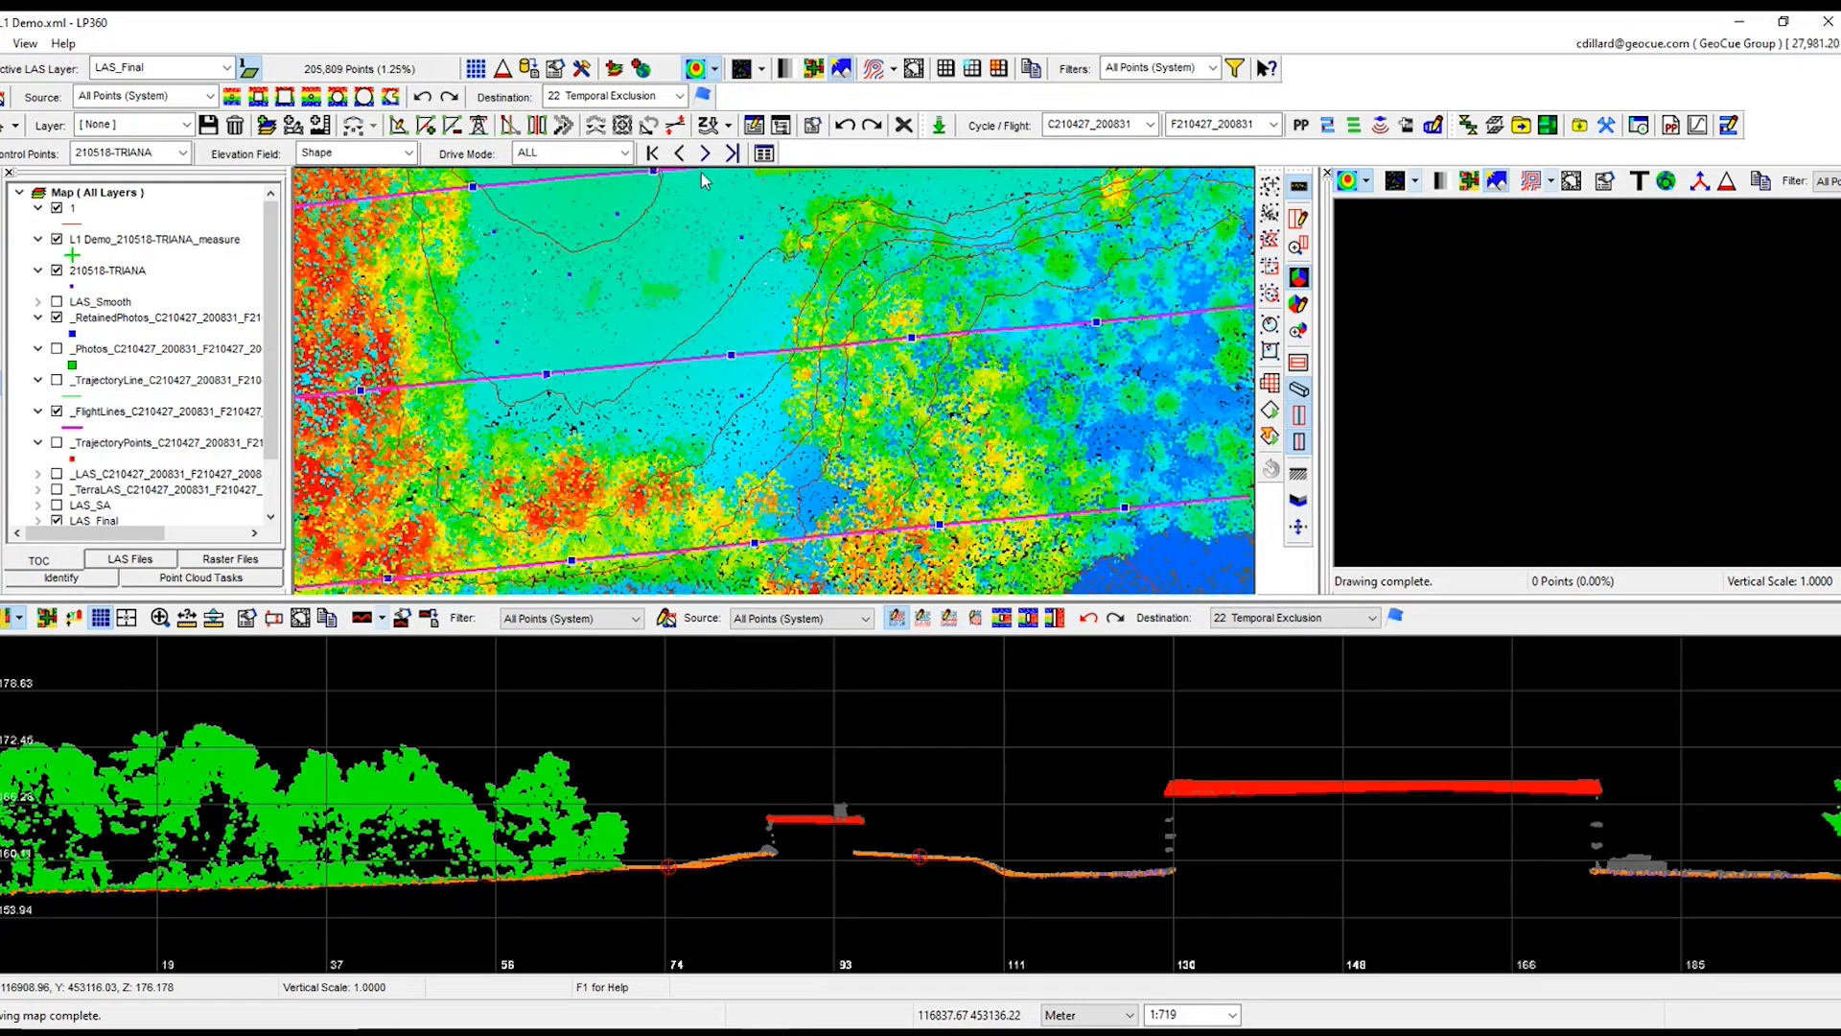
# Step: Make the _TerraLAS_C210427_200831_F210427_200831 layer active and cut a profile from the clearing southward to the tree edge
pyautogui.click(190, 69)
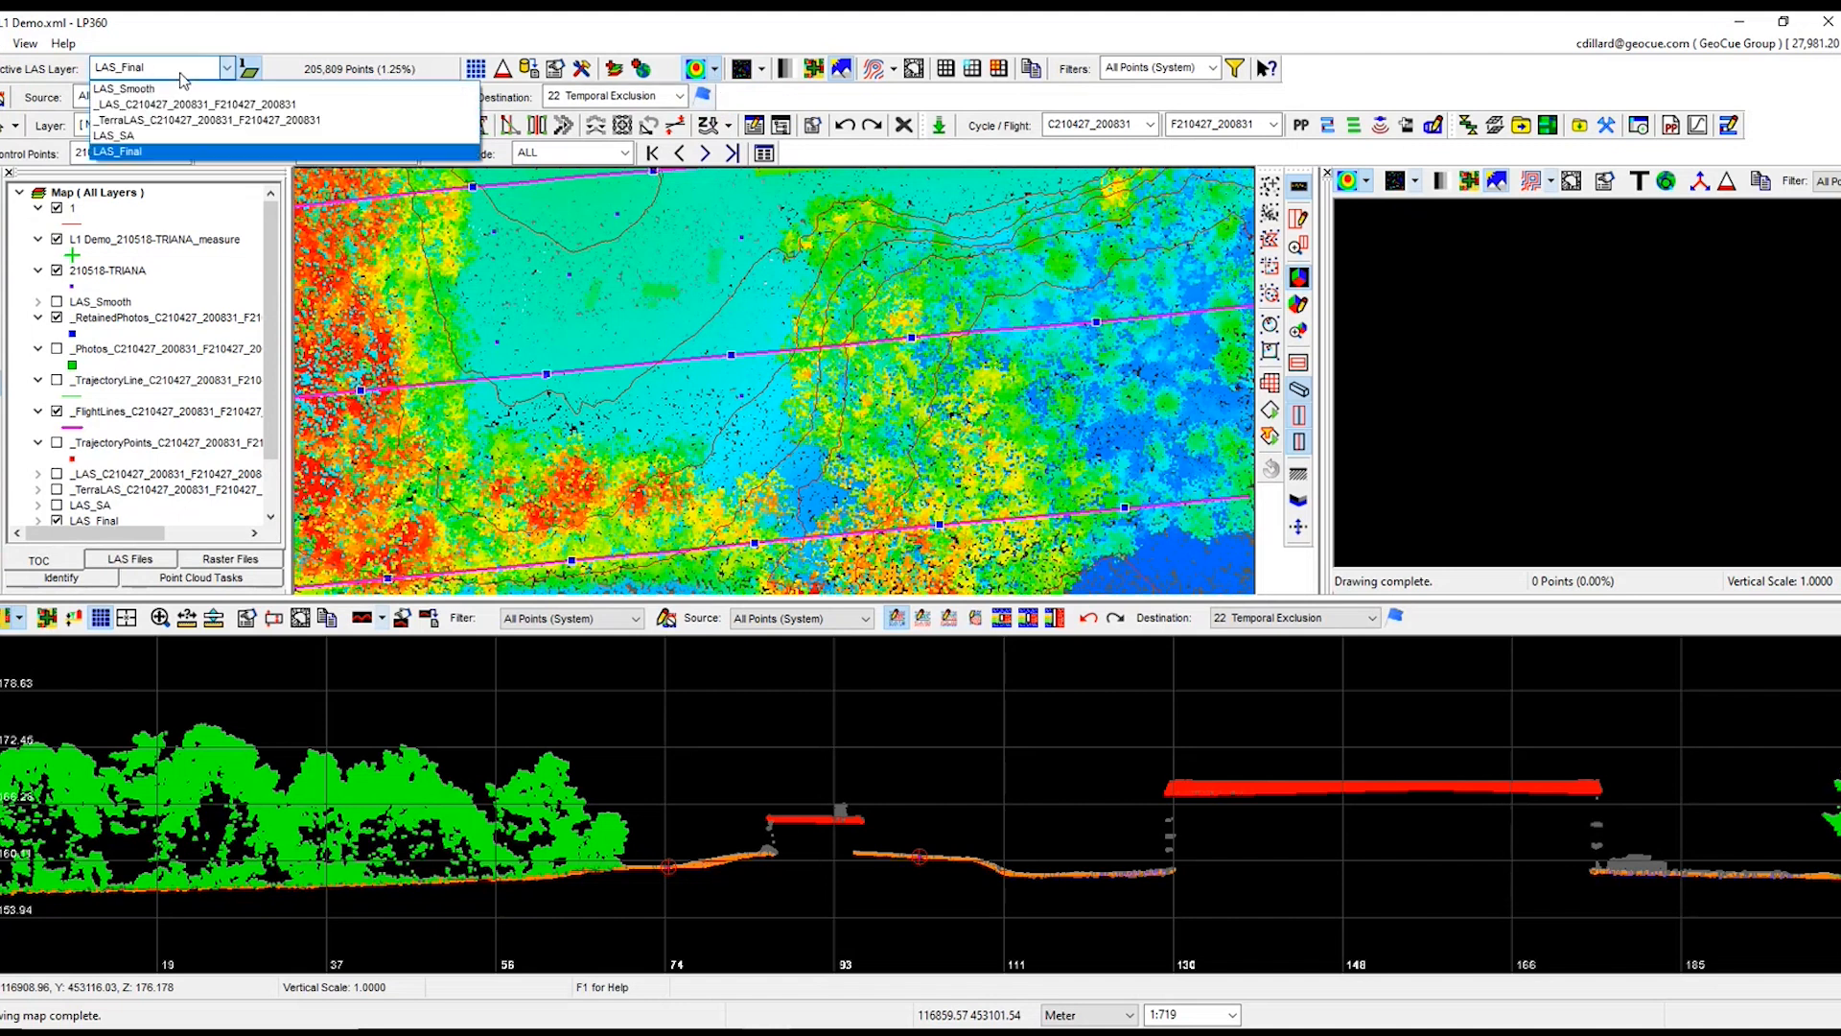
pyautogui.click(153, 126)
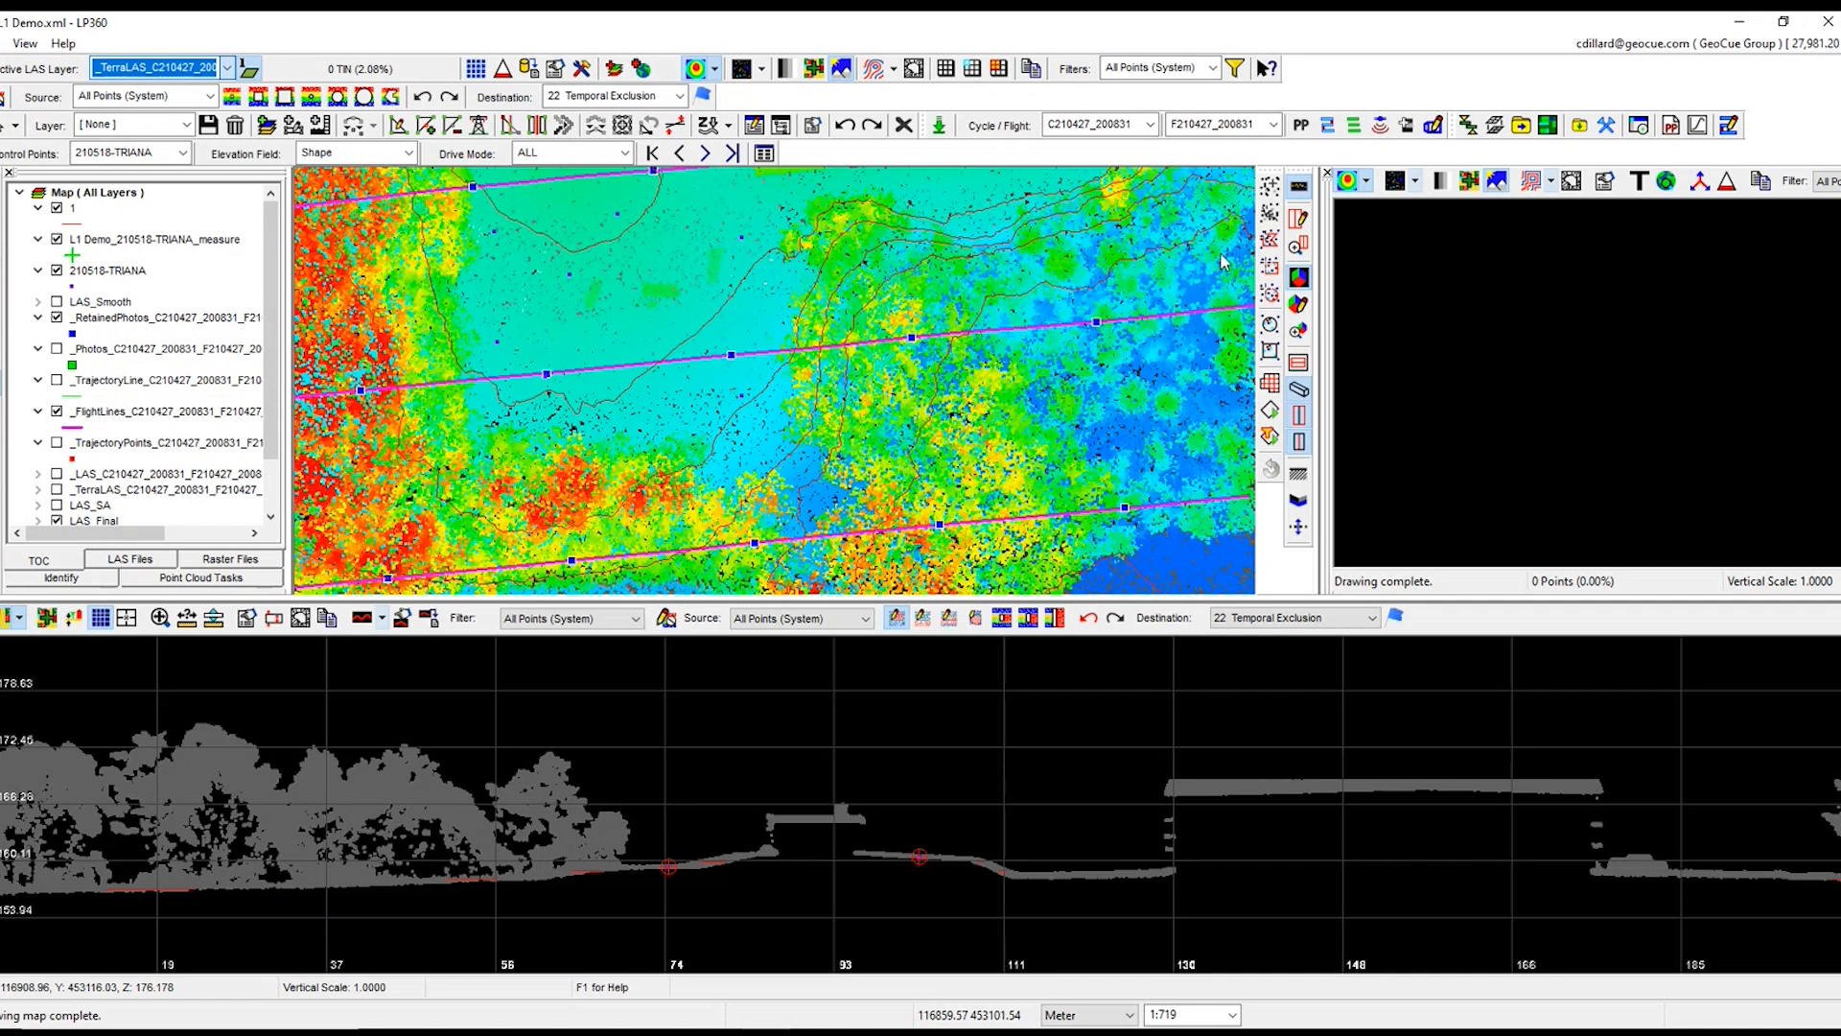
pyautogui.click(717, 334)
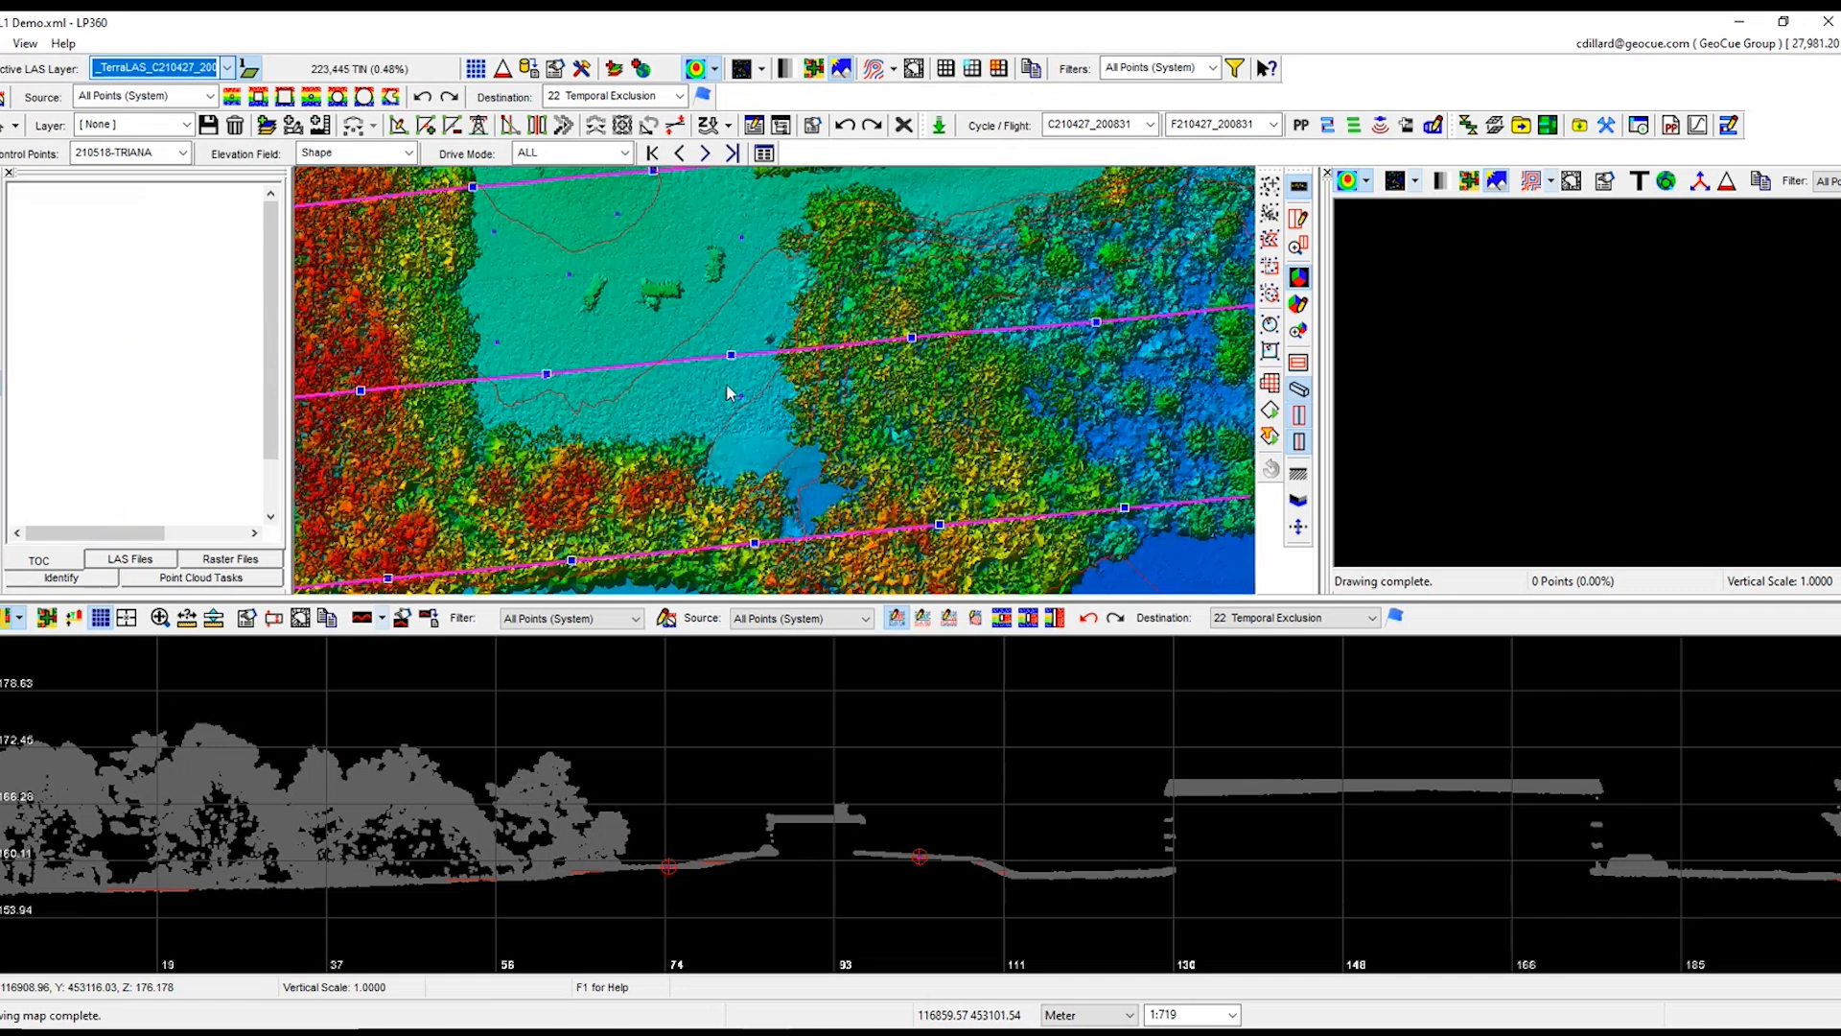
pyautogui.click(730, 478)
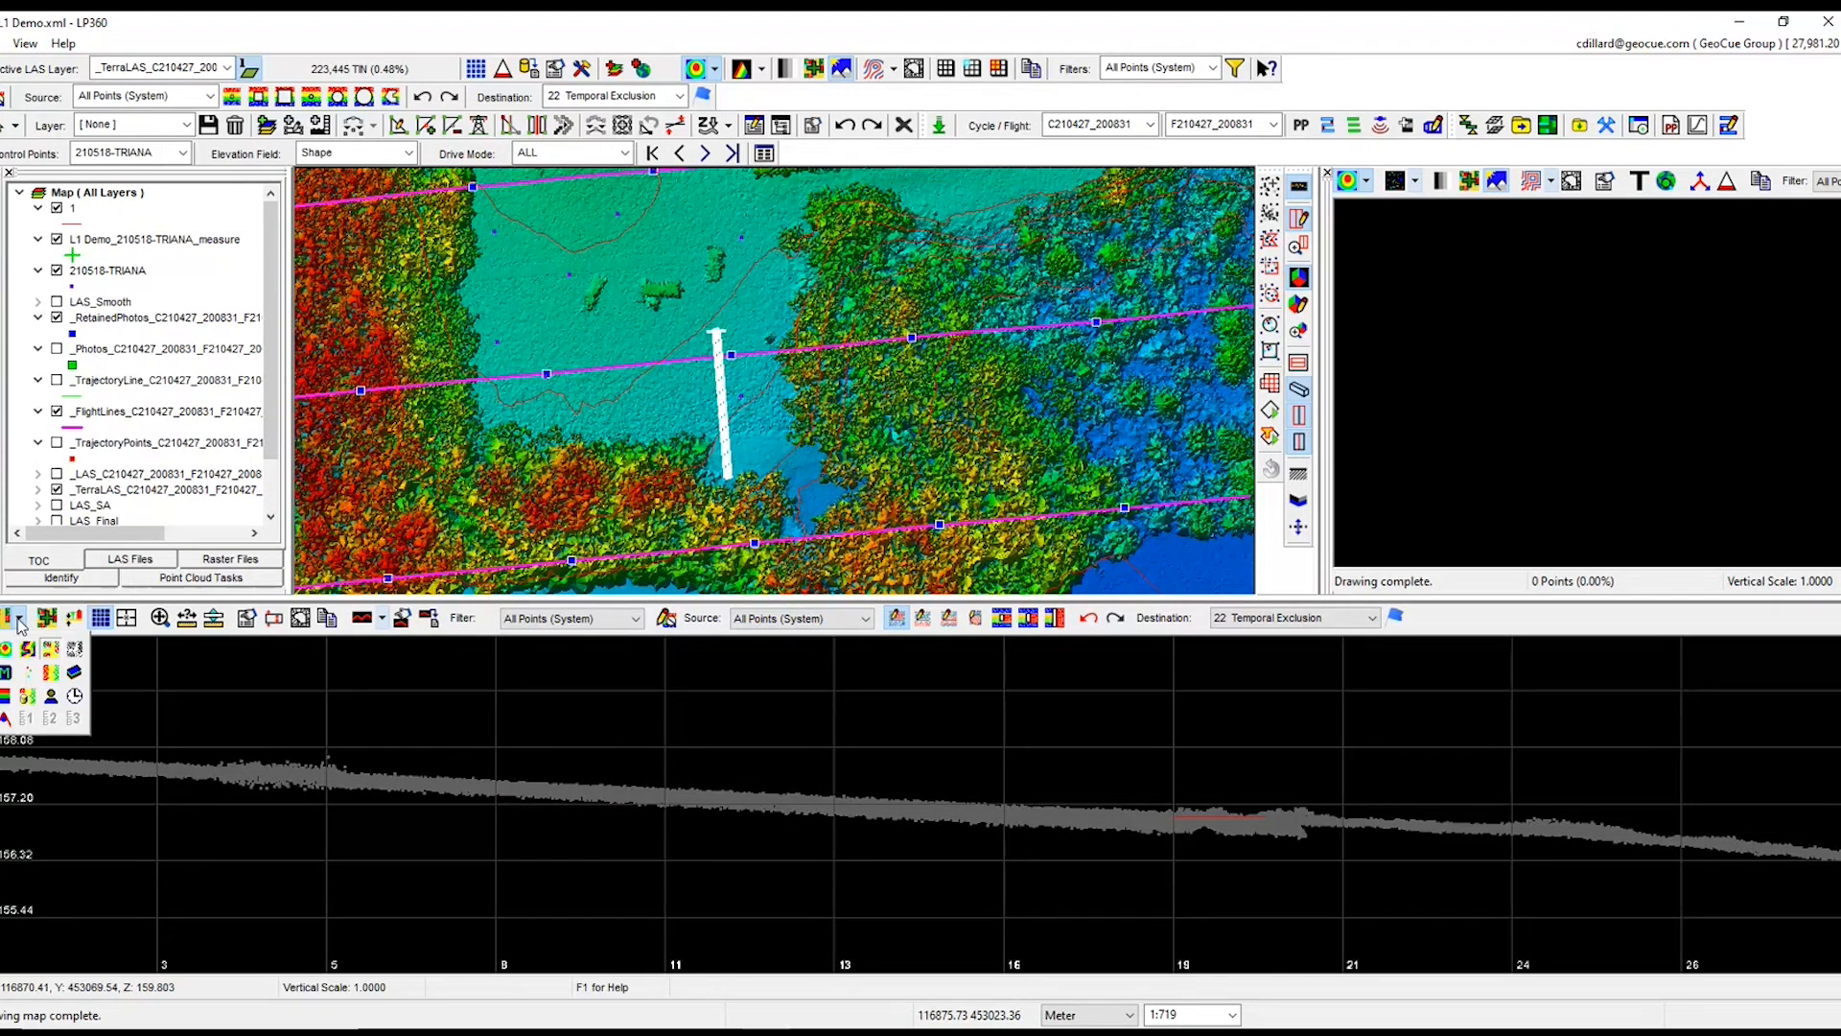
# Step: Compare the same profile in the _LAS_C210427_200831_F210427_200831, LAS_SA and LAS_Smooth layers by making each active in turn
pyautogui.click(147, 69)
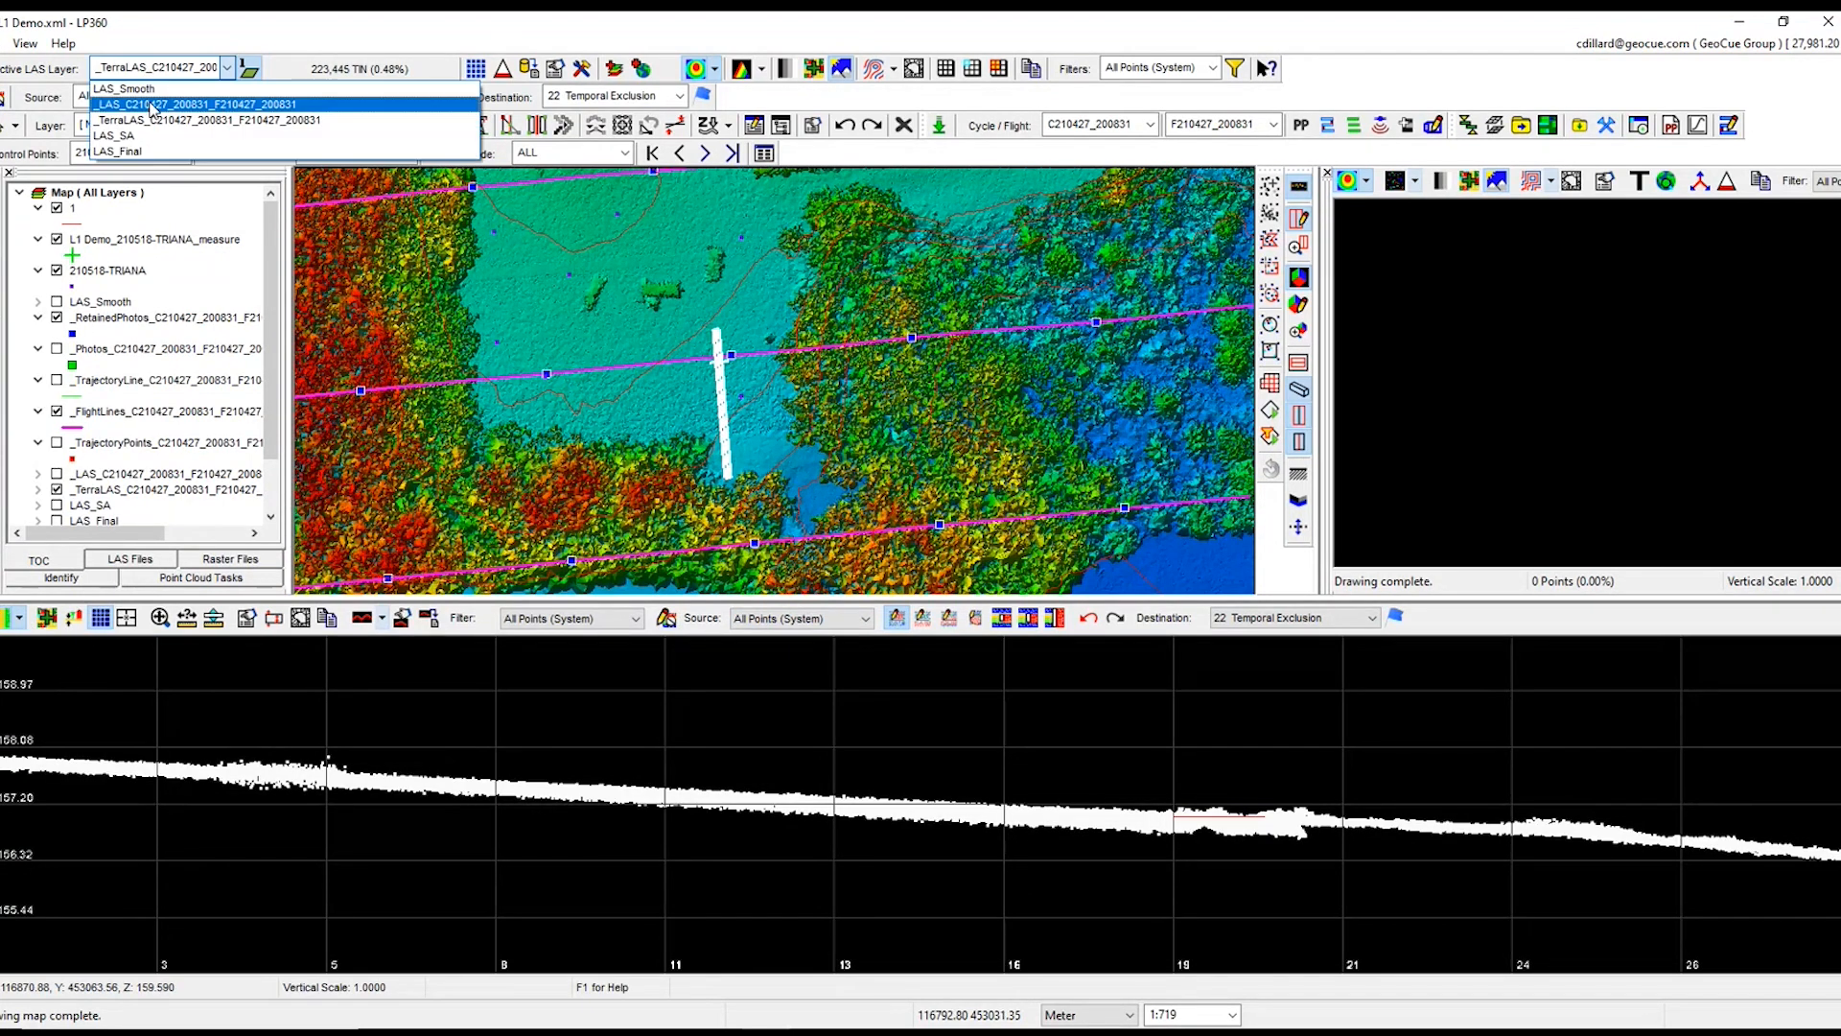
pyautogui.click(152, 106)
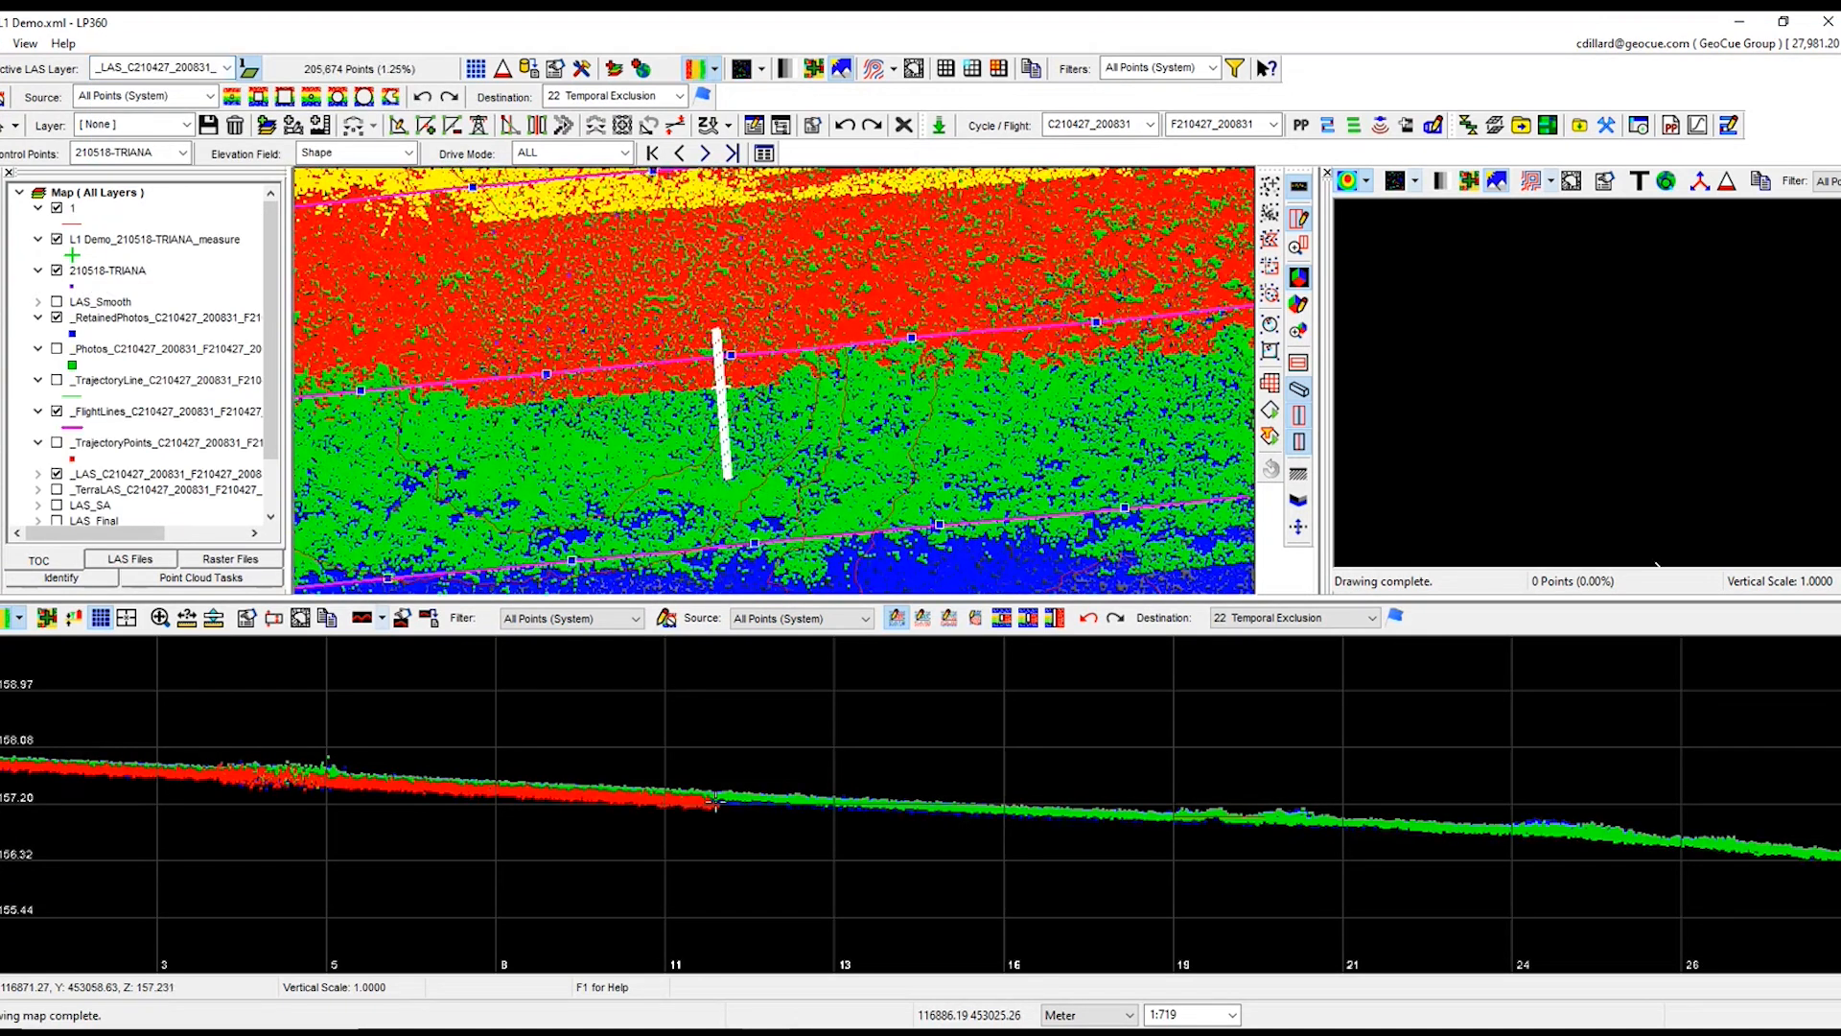
pyautogui.click(158, 71)
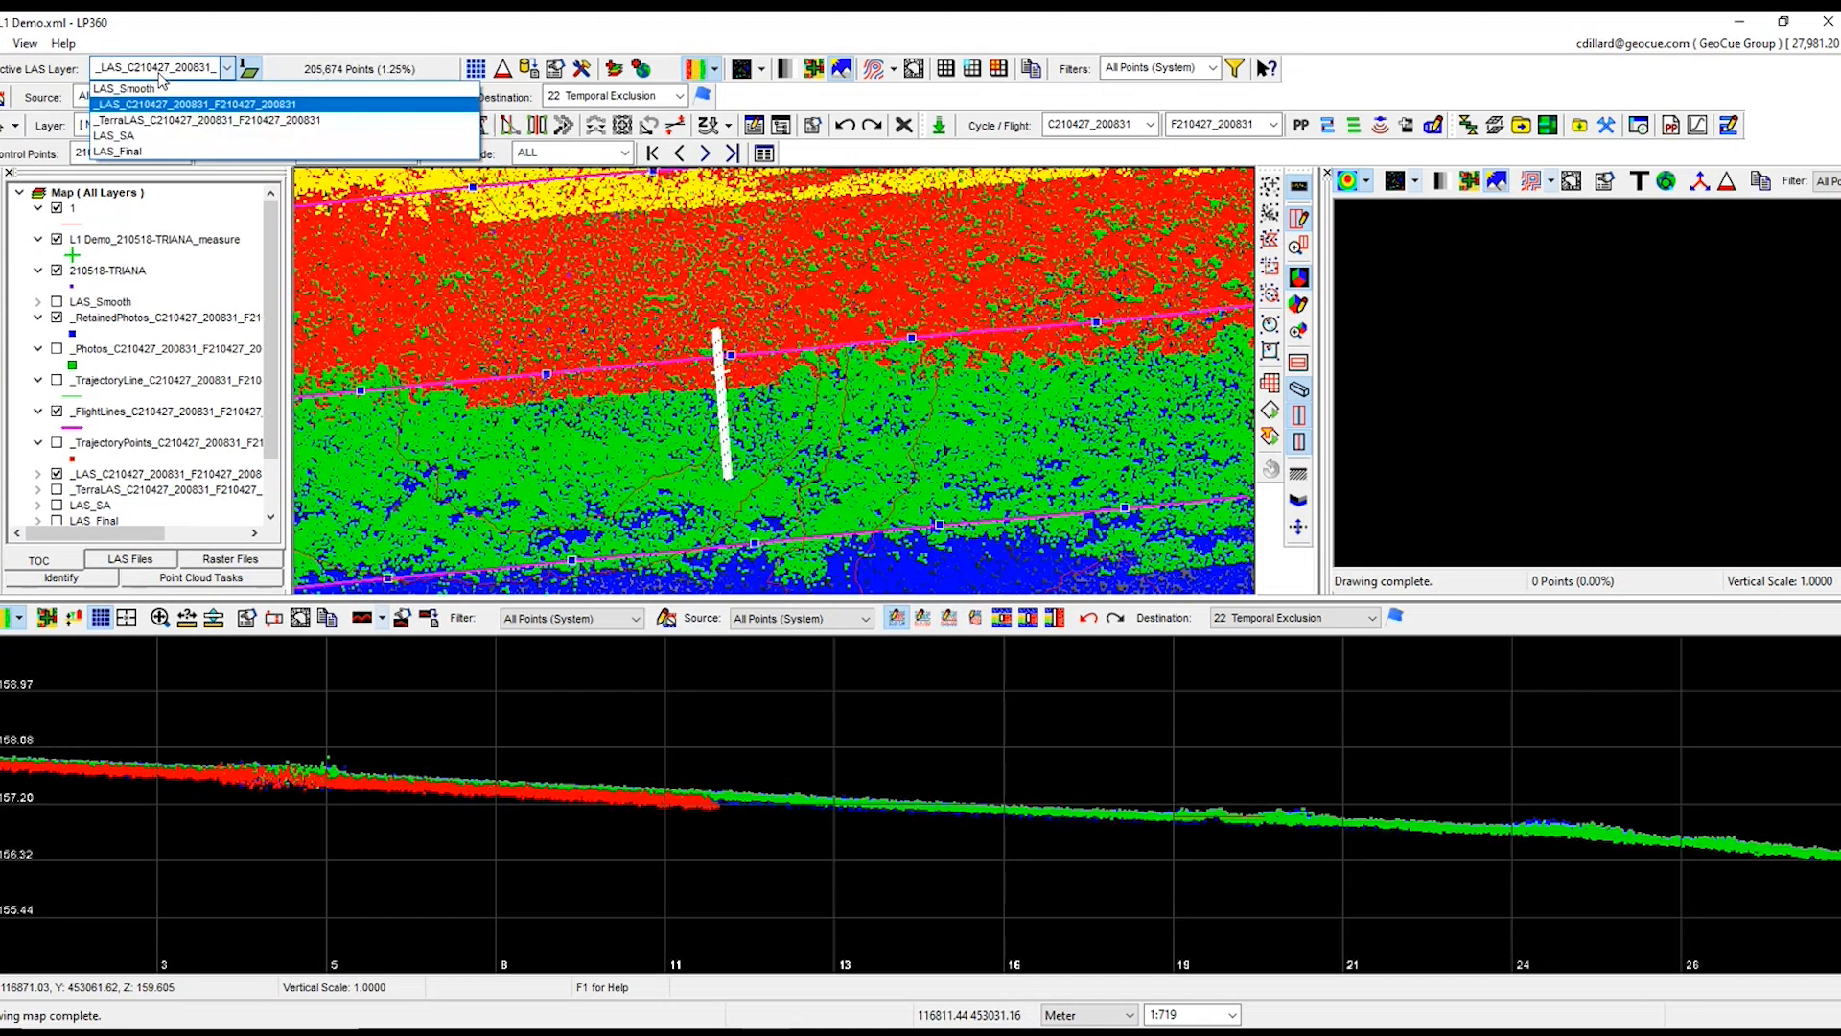
pyautogui.click(142, 137)
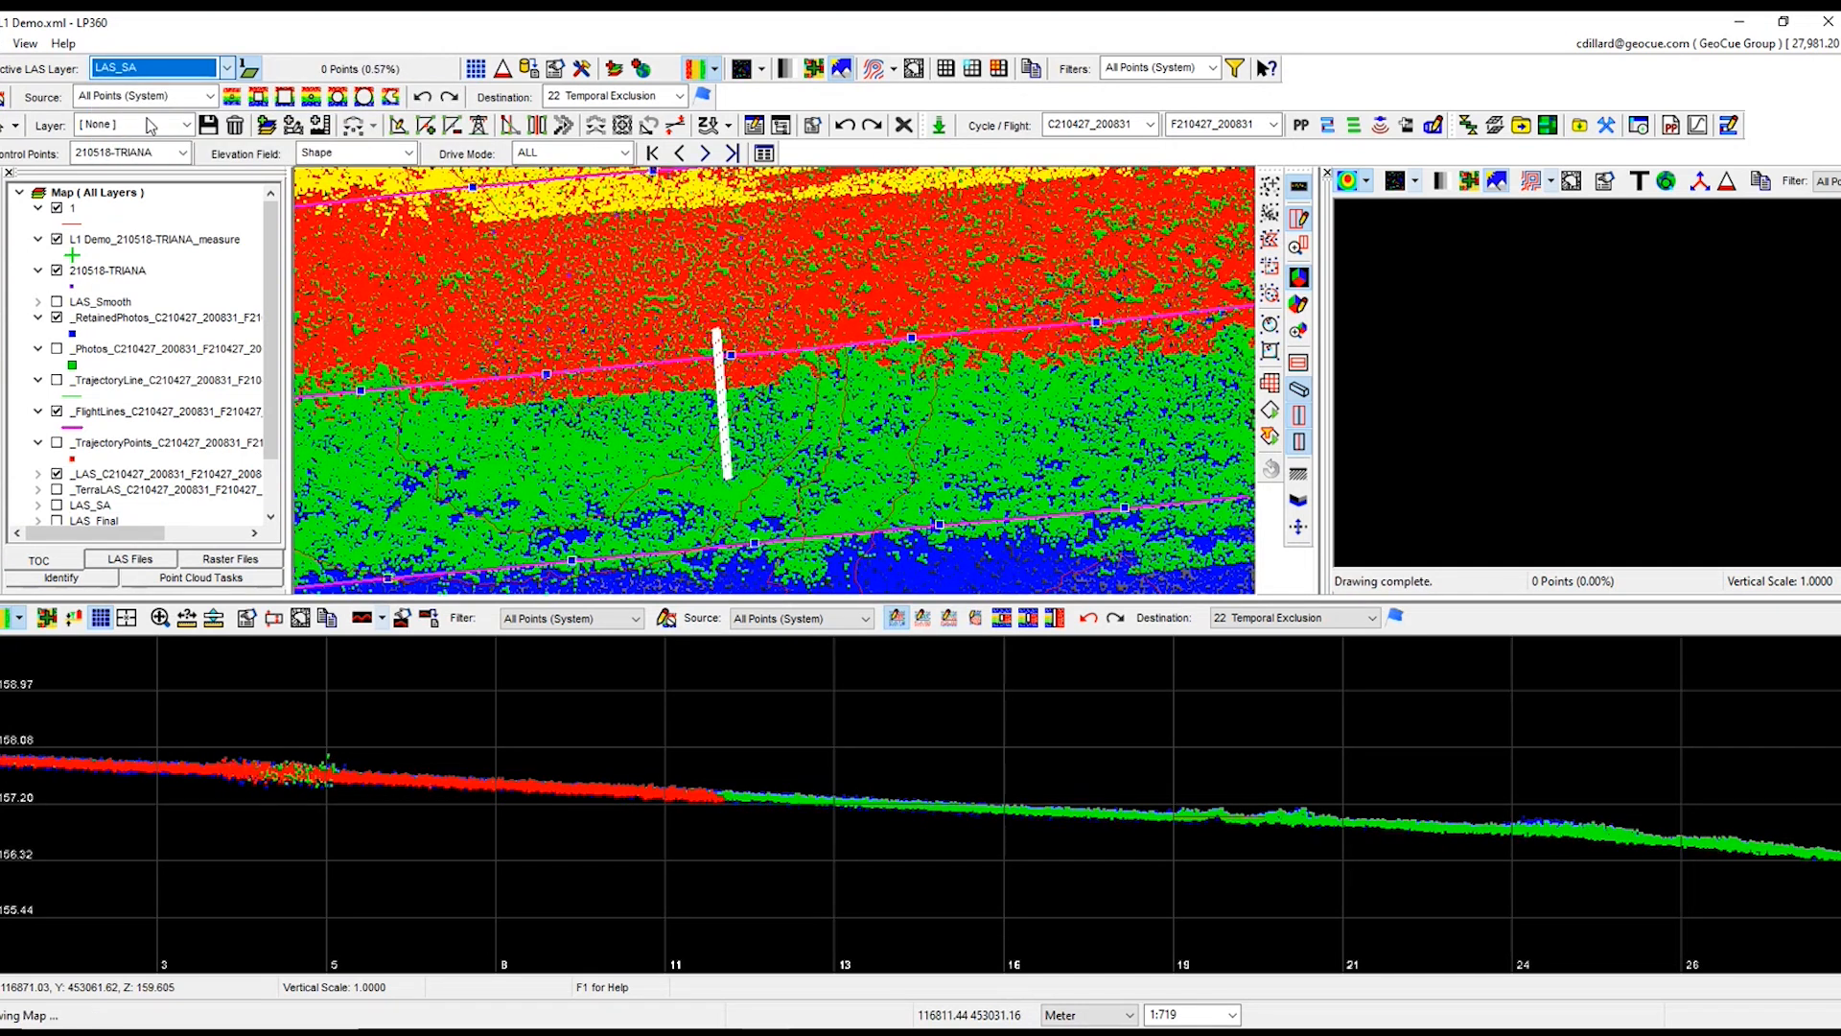
pyautogui.click(167, 69)
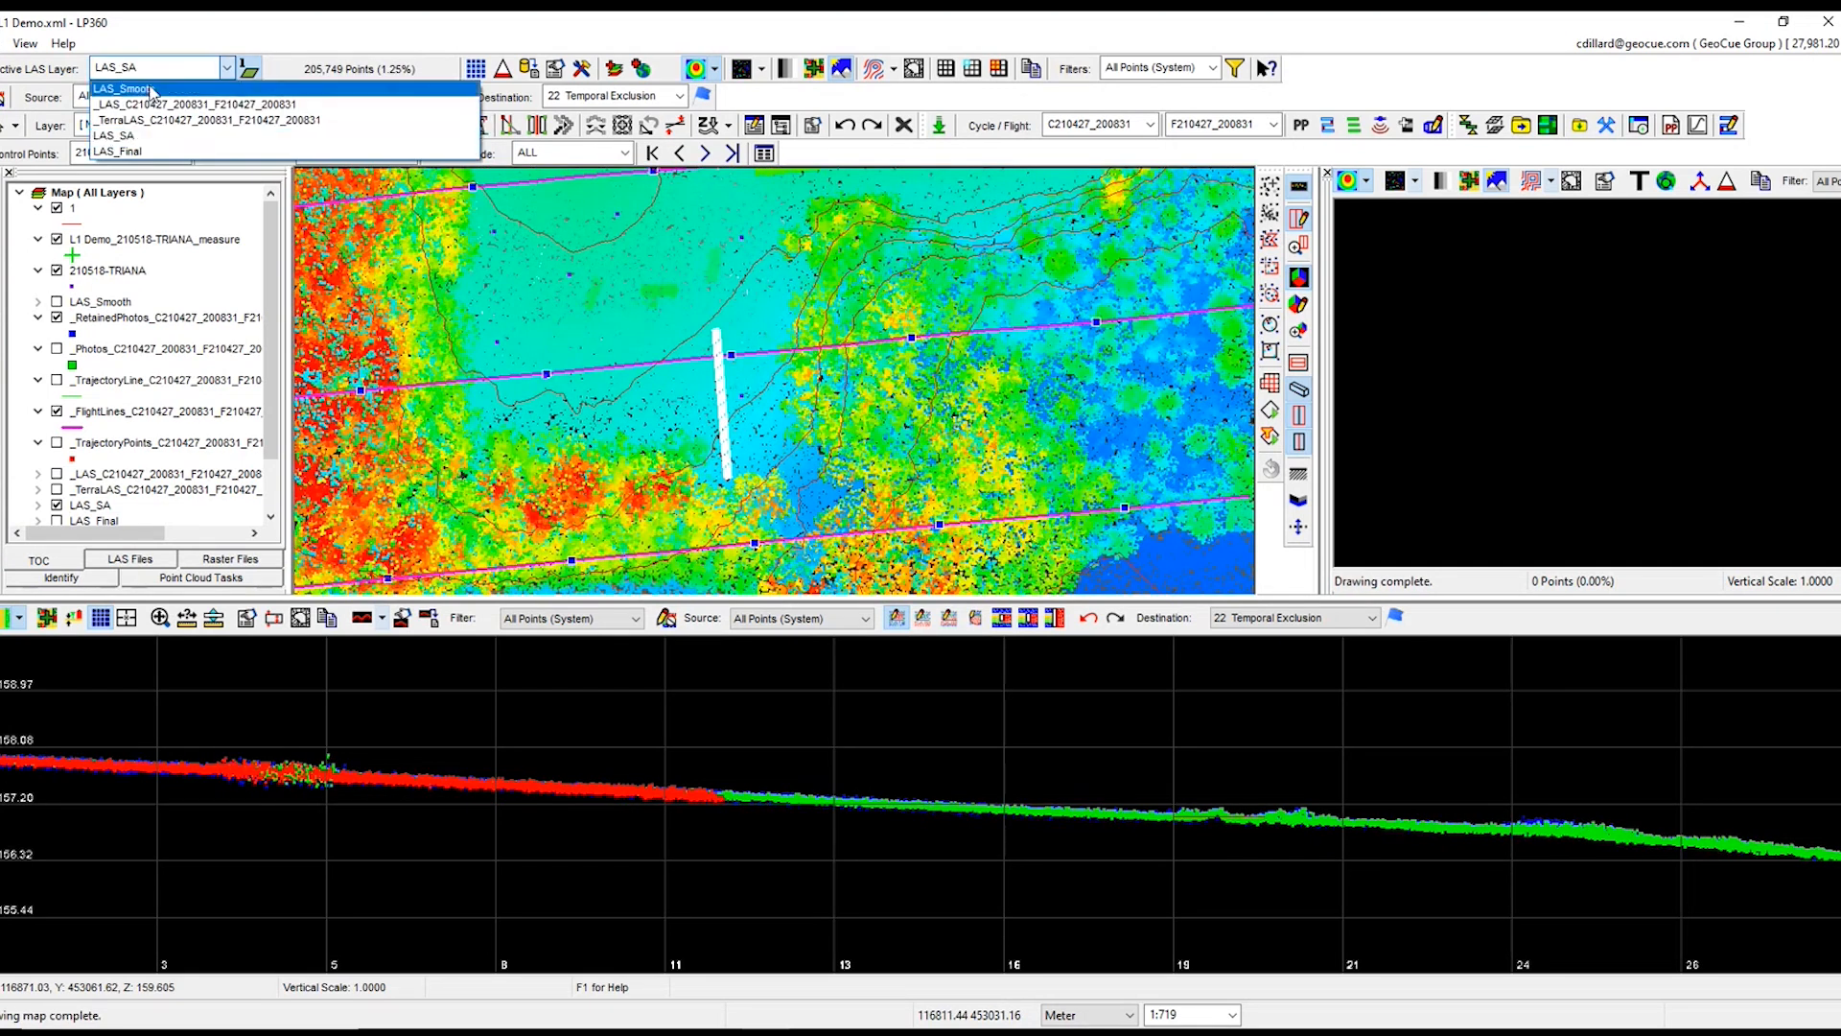
pyautogui.click(151, 90)
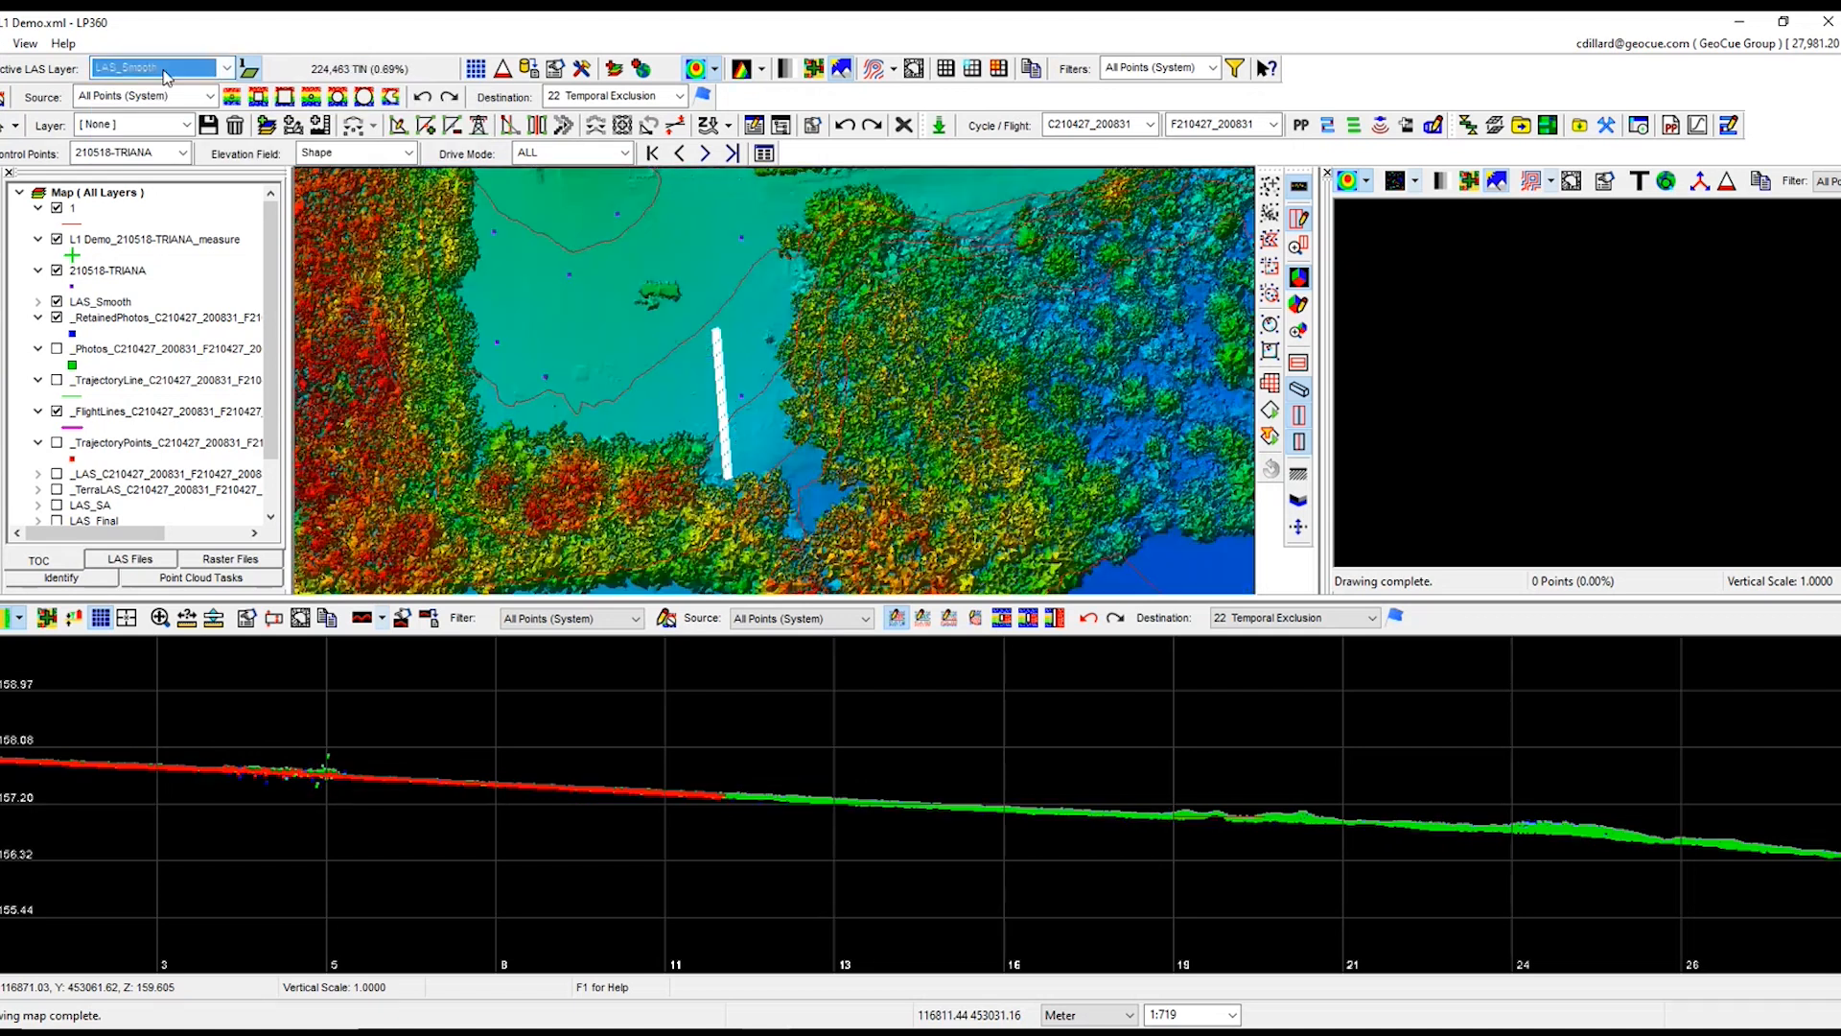
# Step: Make LAS_Final the active layer, color its profile by classification and extend the profile view to include the surrounding trees
pyautogui.click(161, 68)
pyautogui.click(121, 151)
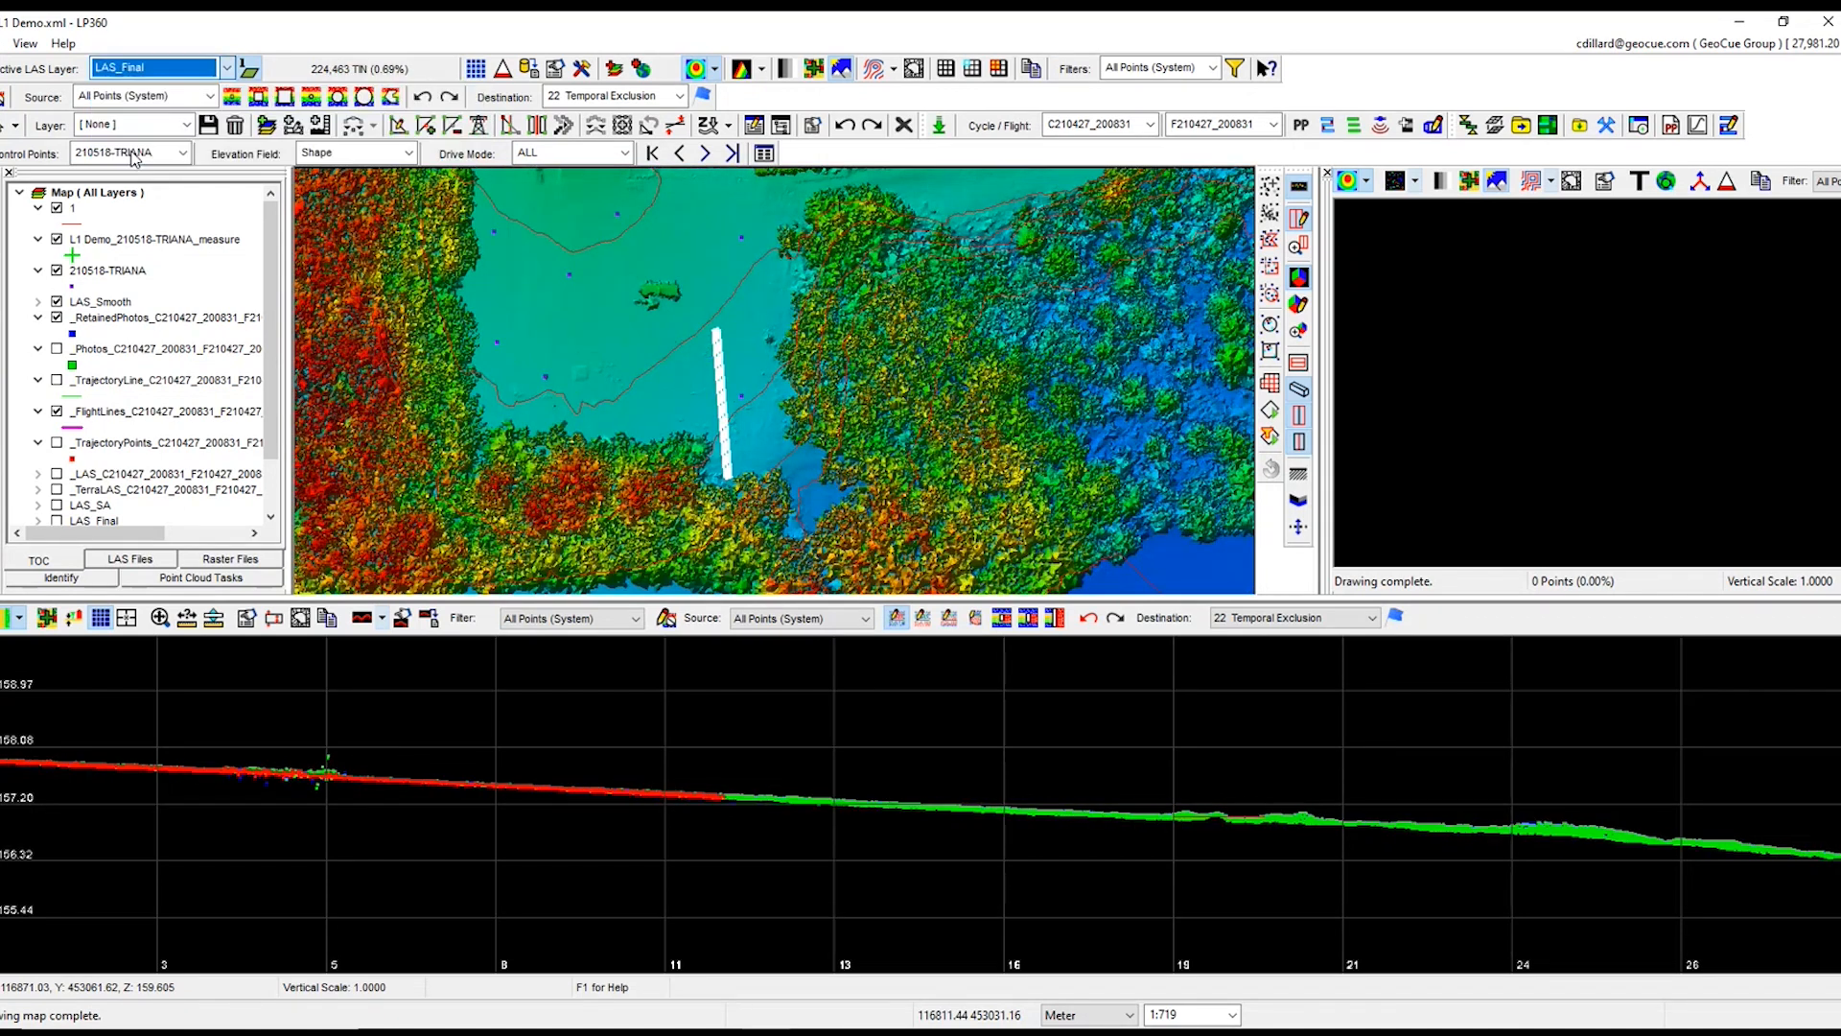
pyautogui.click(19, 618)
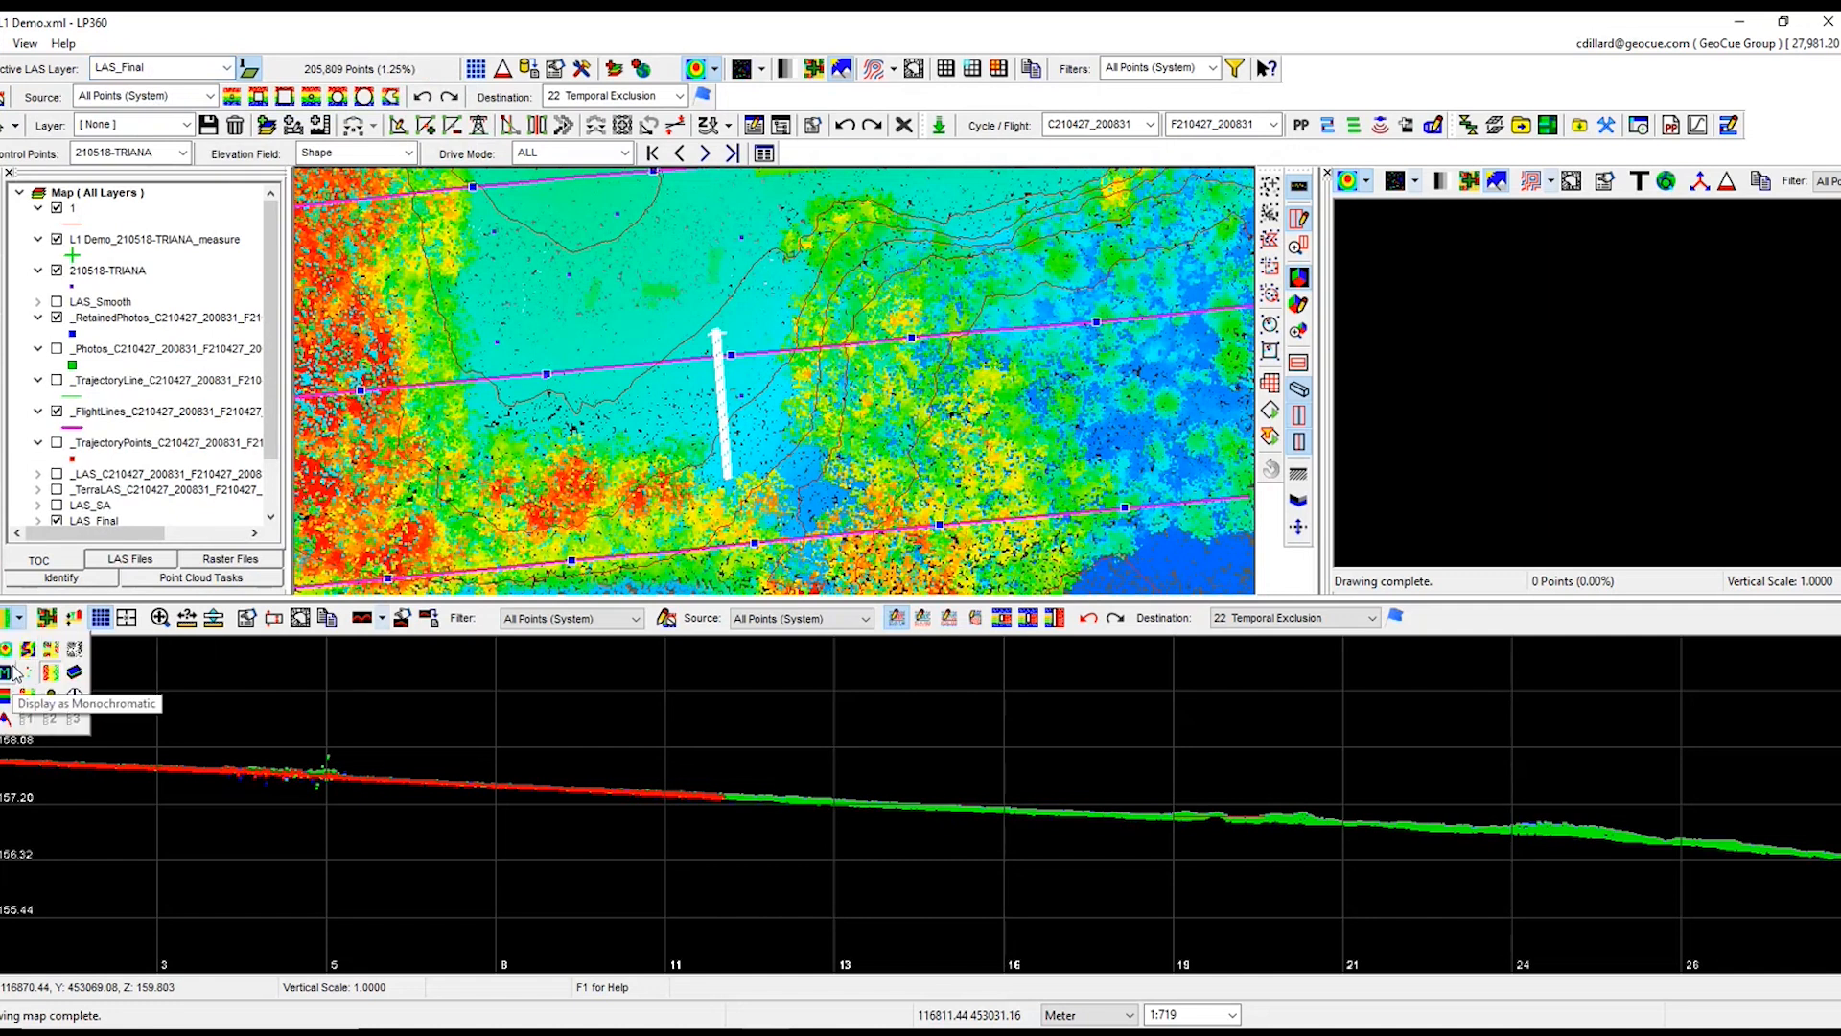
pyautogui.click(50, 653)
pyautogui.moveTo(795, 852); pyautogui.dragTo(798, 681, button='right')
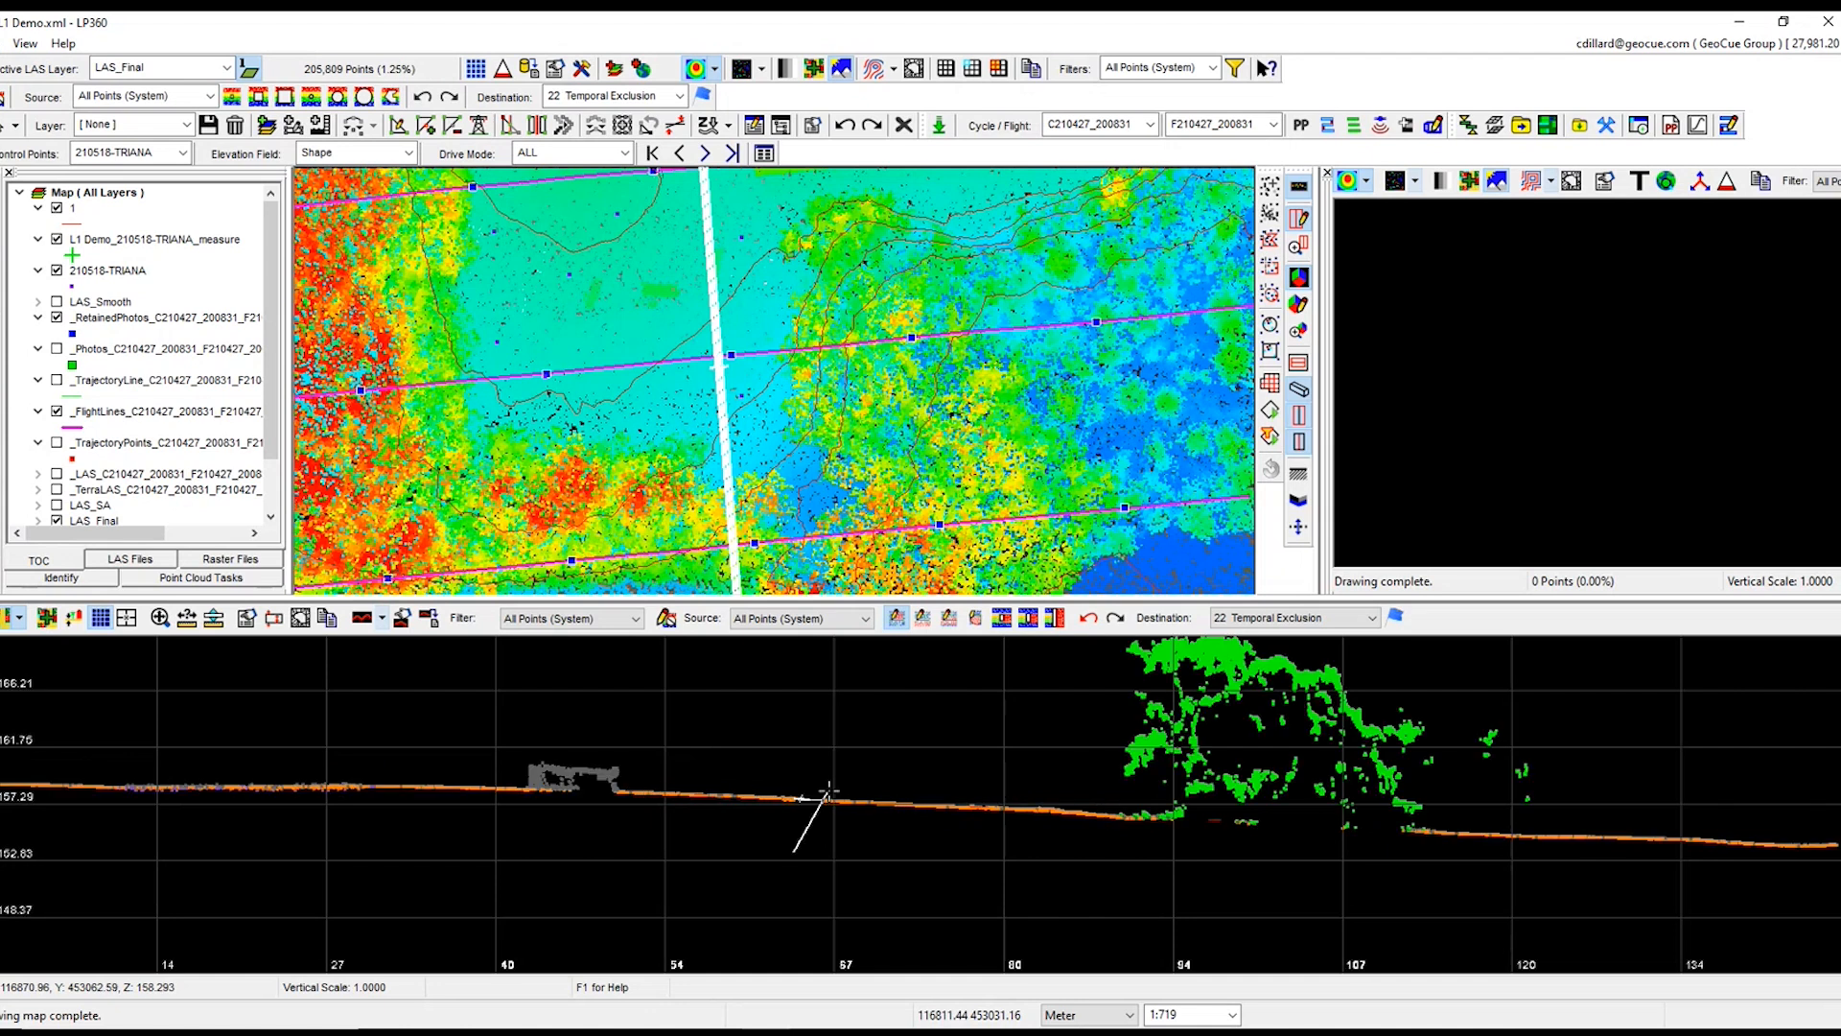
pyautogui.press('Escape')
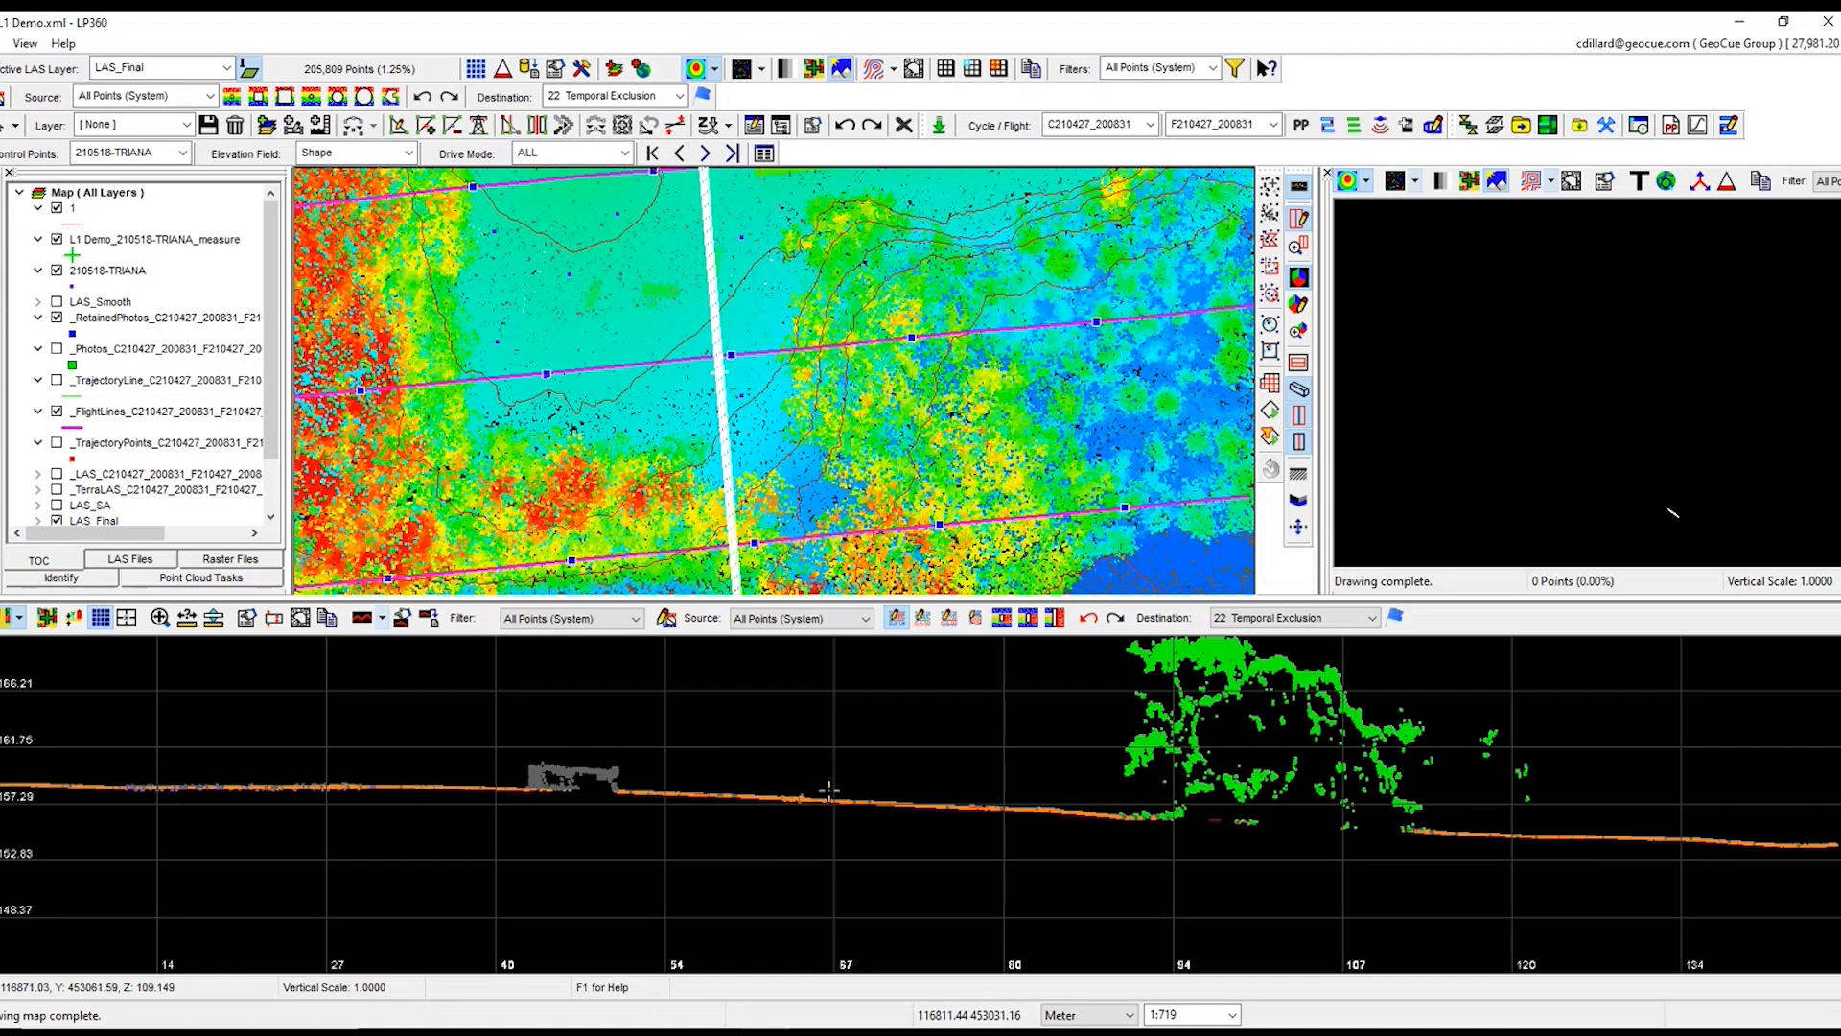